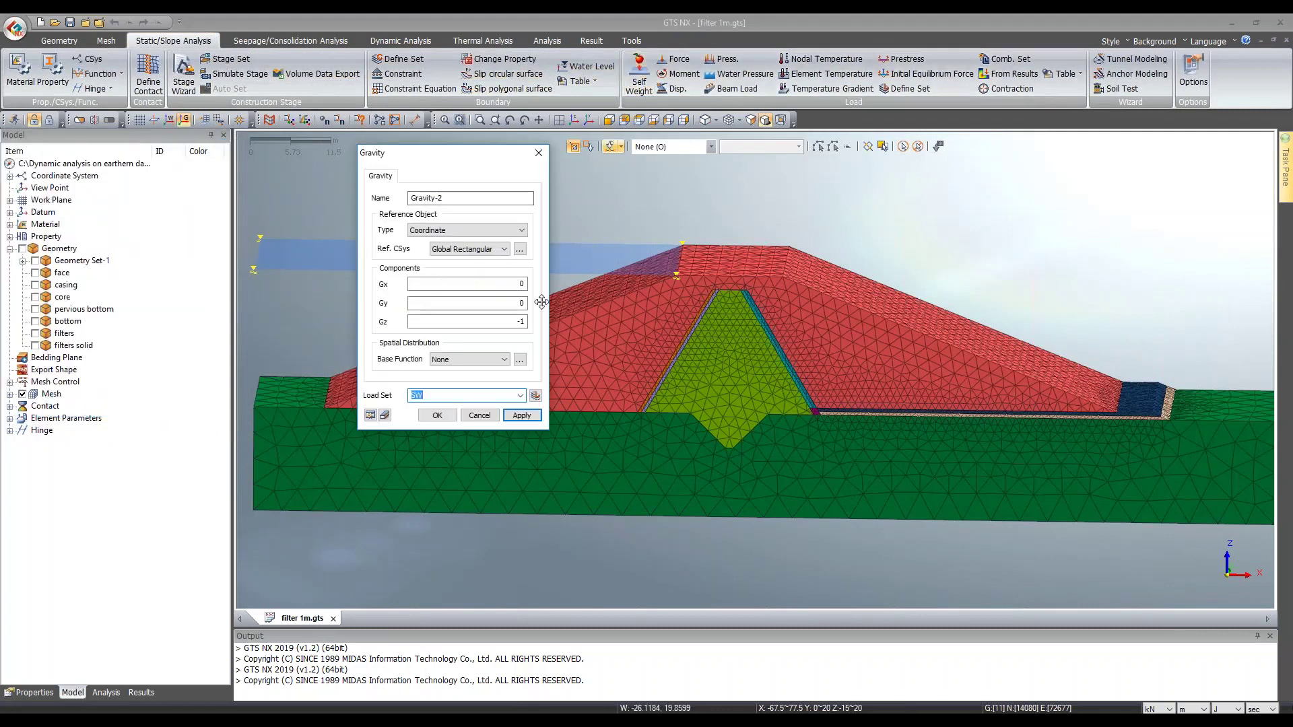
Step: Discard the gravity load definition and view the advanced constraint settings for the nodal head boundary set
{"action": "left_click", "coordinate": [479, 415]}
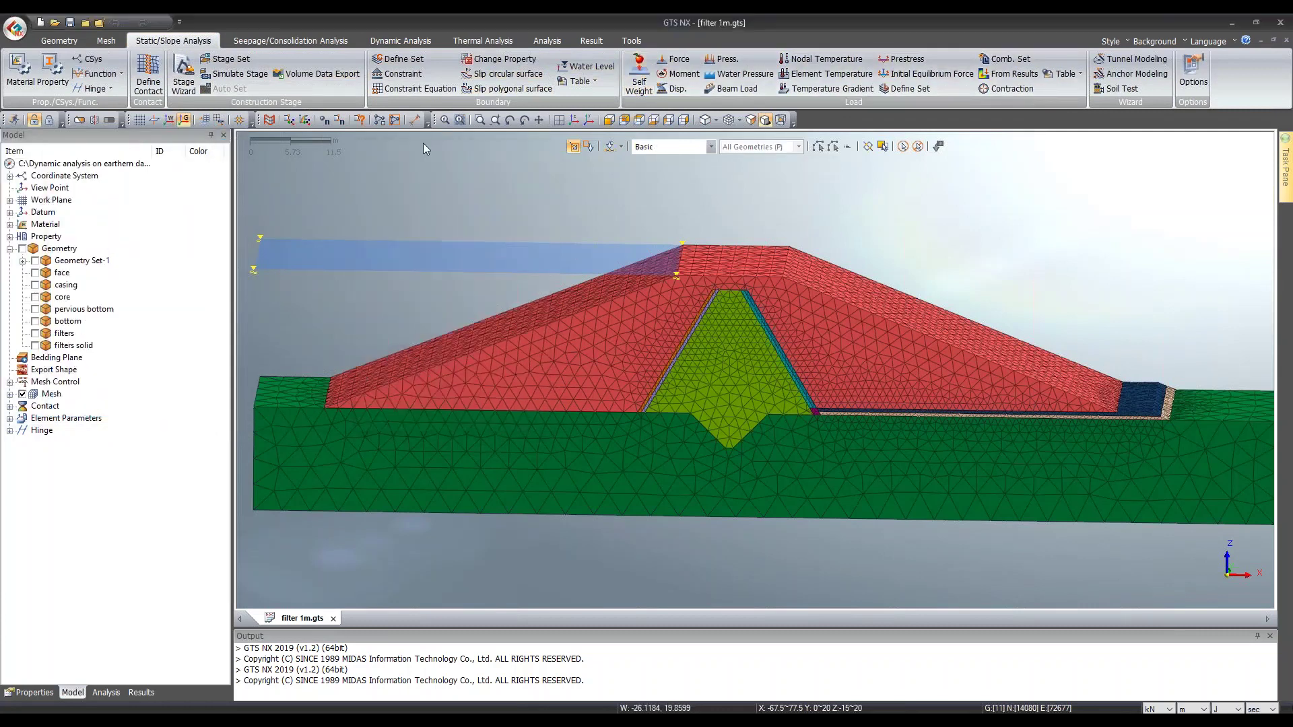
{"action": "left_click", "coordinate": [403, 73]}
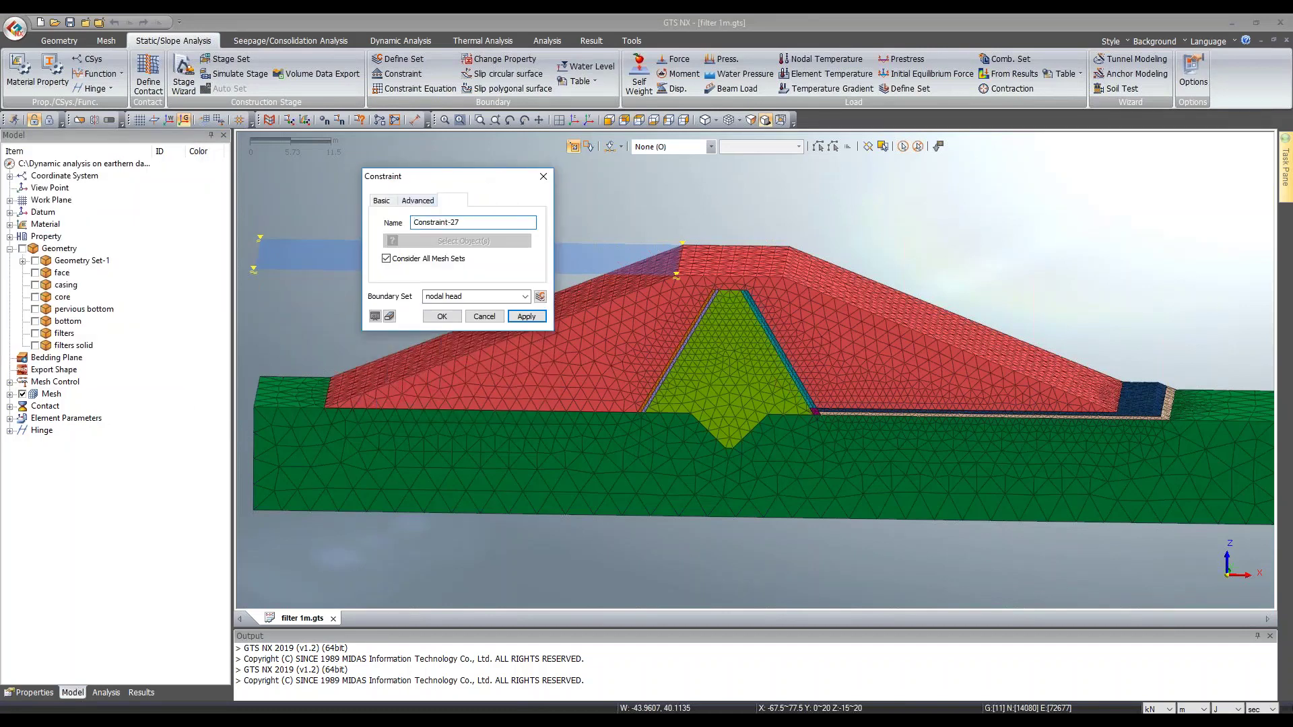
{"action": "left_click", "coordinate": [543, 176]}
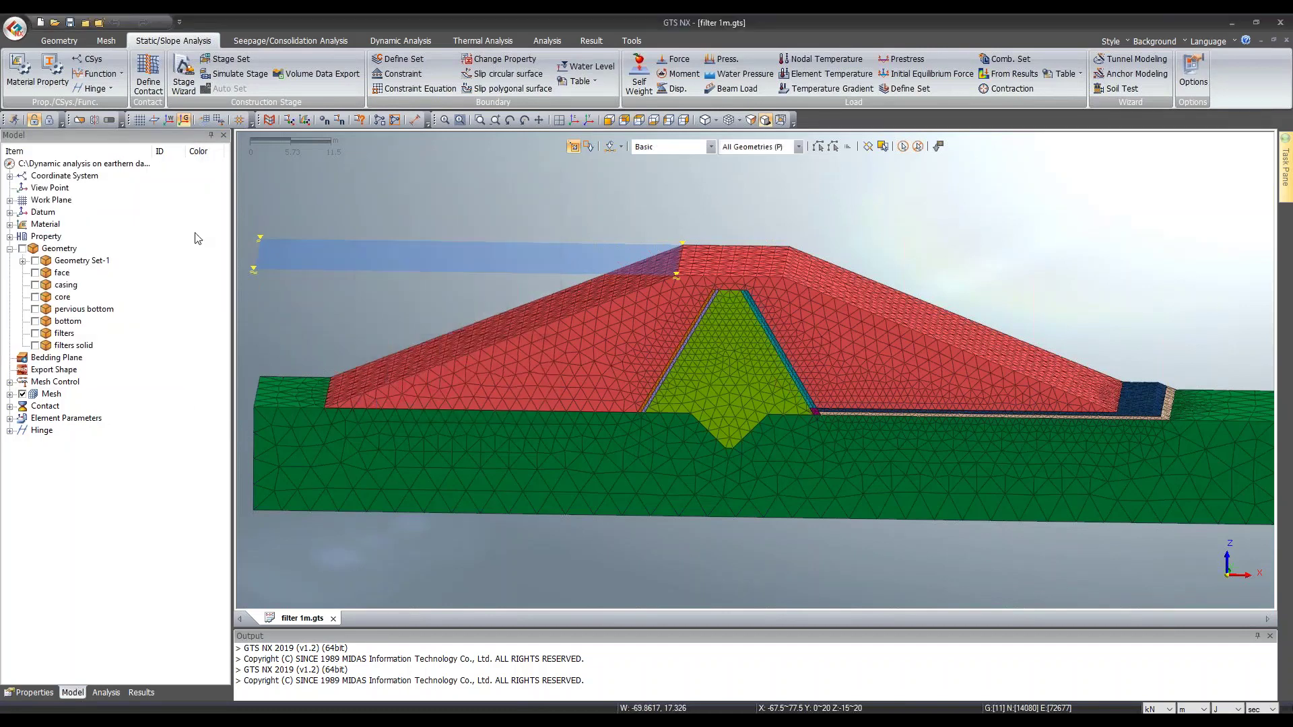
Step: Display all boundary conditions on the dam mesh, inspect them from several sides and in isometric view, and hide them again
{"action": "left_click", "coordinate": [106, 692]}
{"action": "left_click", "coordinate": [22, 200]}
{"action": "middle_click_drag", "start_coordinate": [870, 342], "coordinate": [741, 438]}
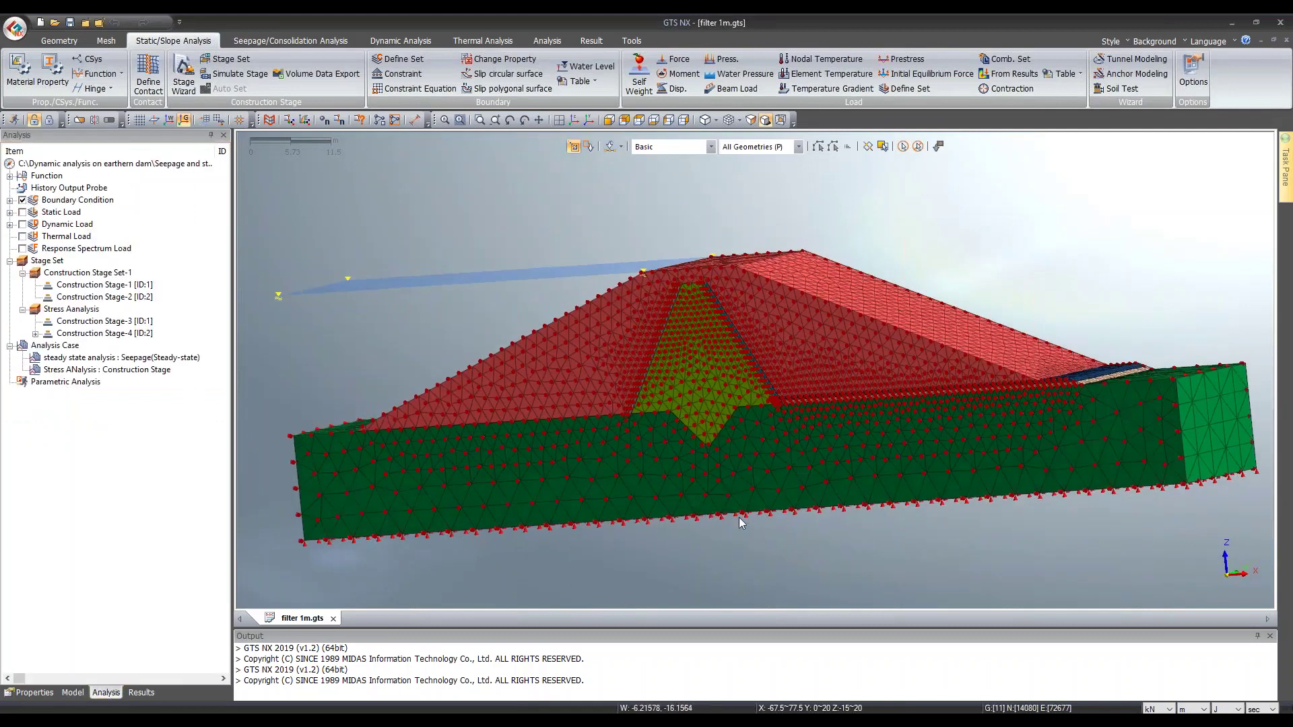
{"action": "middle_click_drag", "start_coordinate": [1025, 502], "coordinate": [827, 359]}
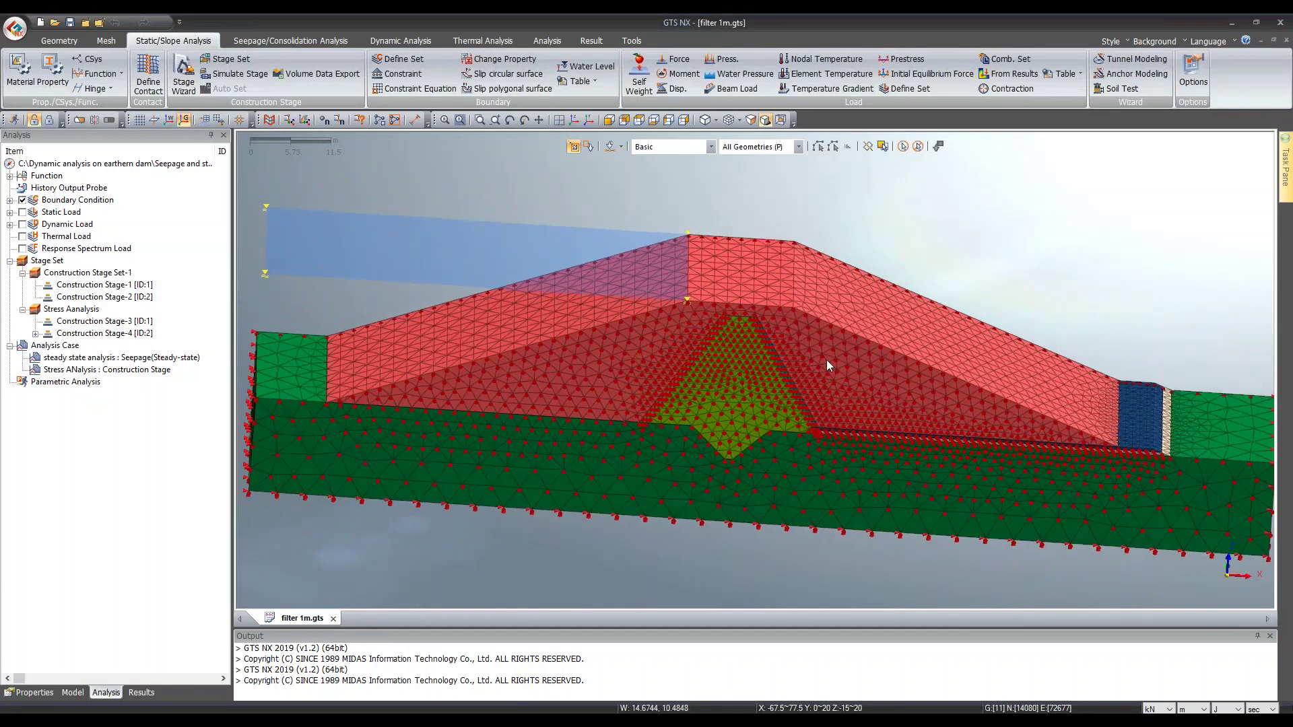
{"action": "left_click", "coordinate": [574, 120]}
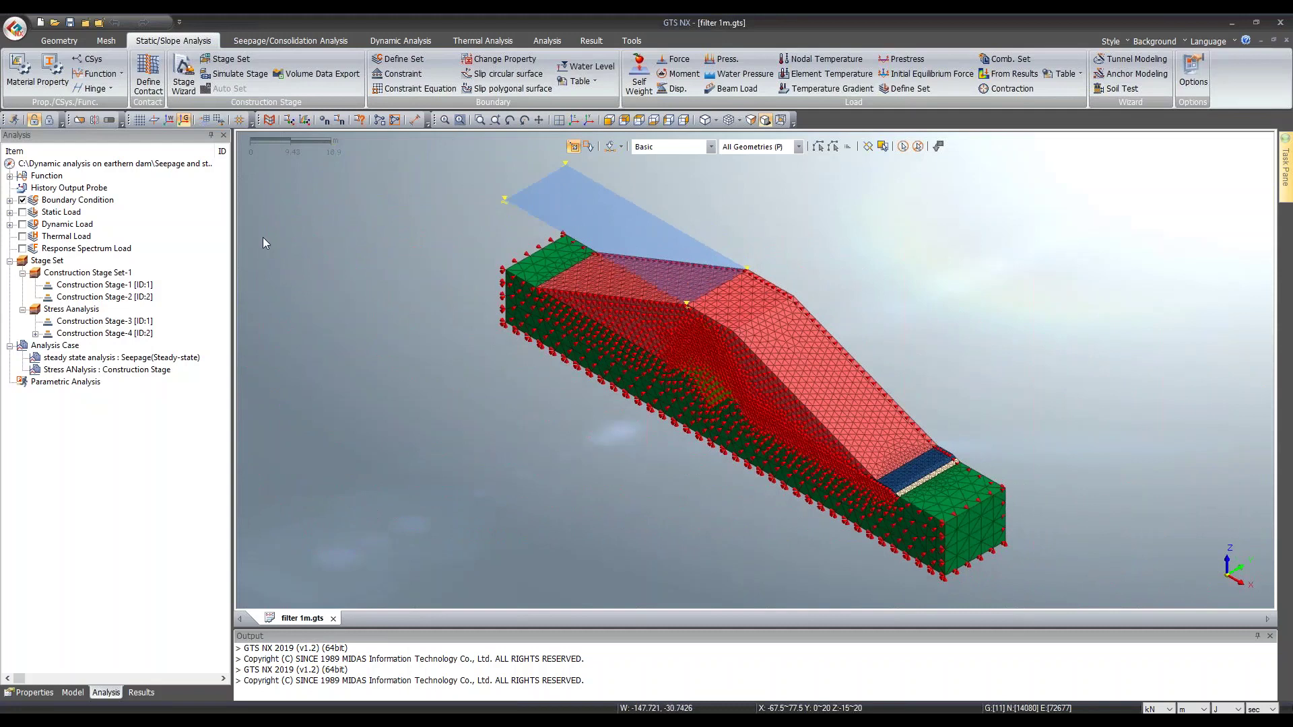
{"action": "left_click", "coordinate": [22, 200]}
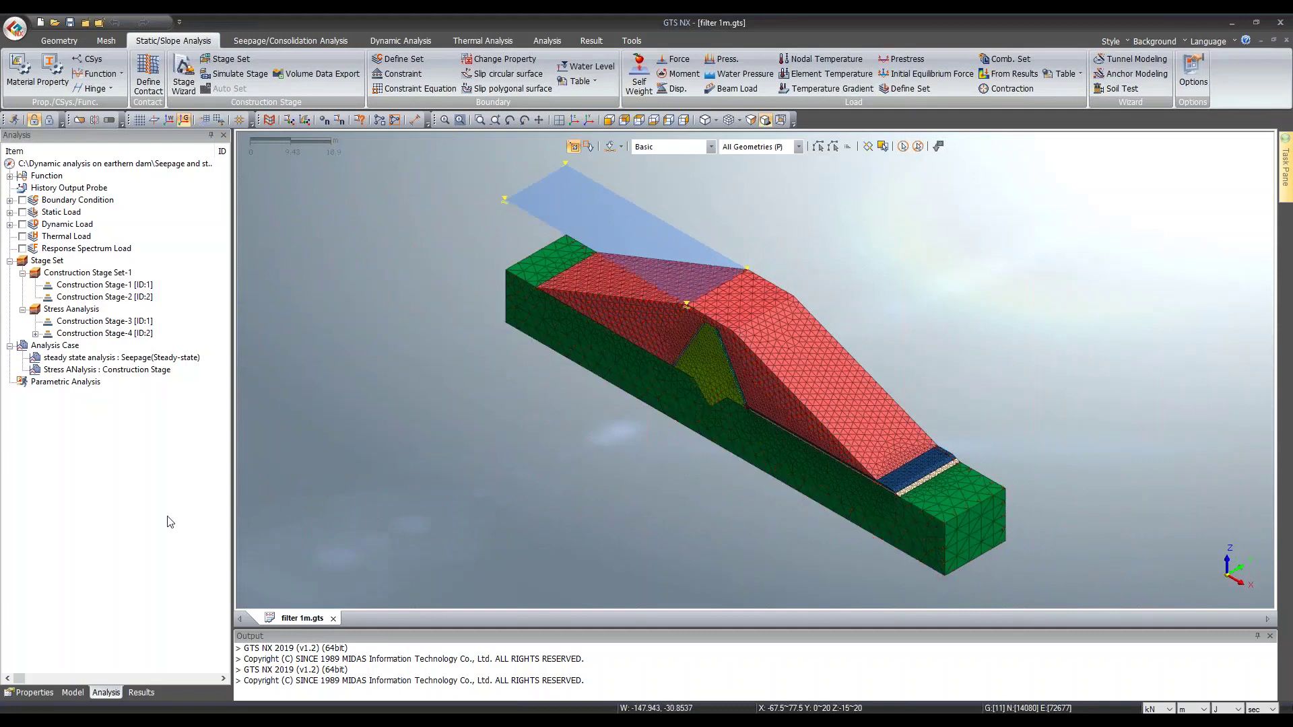
Step: Expand the nodal head boundary set and hide the water level of Construction Stage-4 in the model
{"action": "middle_click_drag", "start_coordinate": [552, 474], "coordinate": [677, 435]}
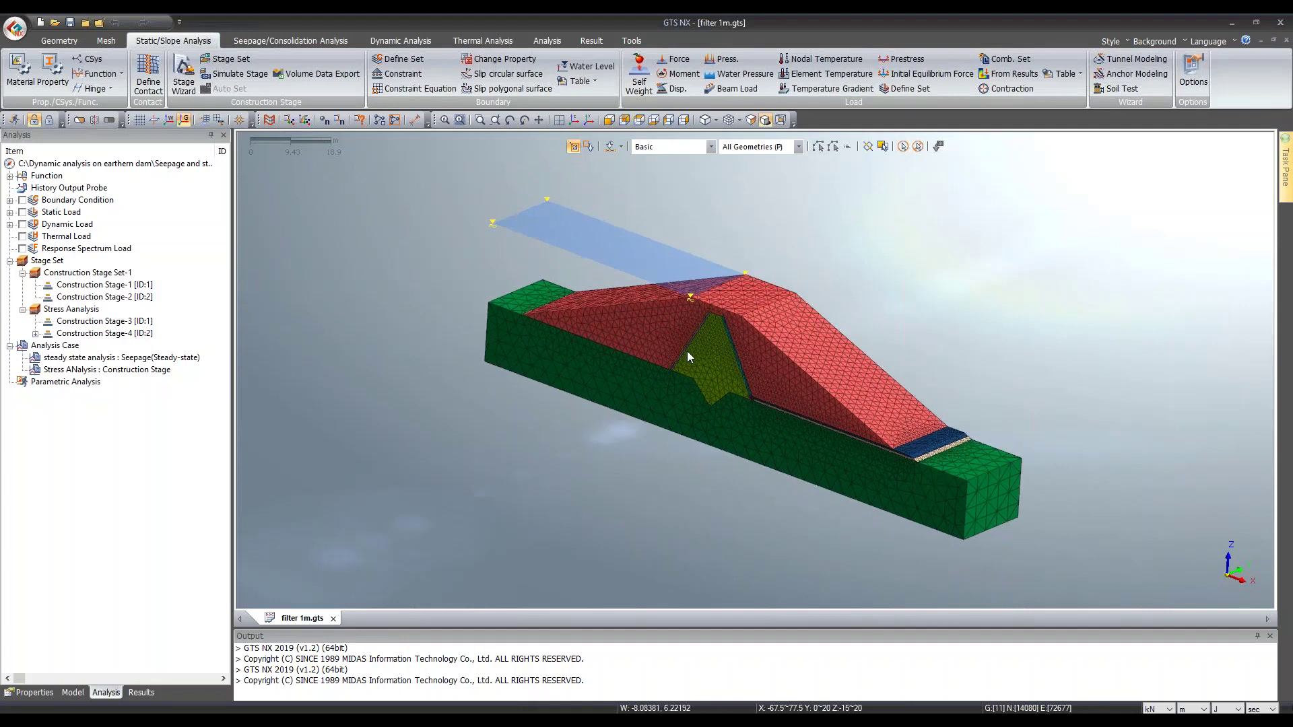
{"action": "scroll", "coordinate": [687, 350], "scroll_direction": "up", "scroll_amount": 1}
{"action": "middle_click_drag", "start_coordinate": [419, 285], "coordinate": [404, 336]}
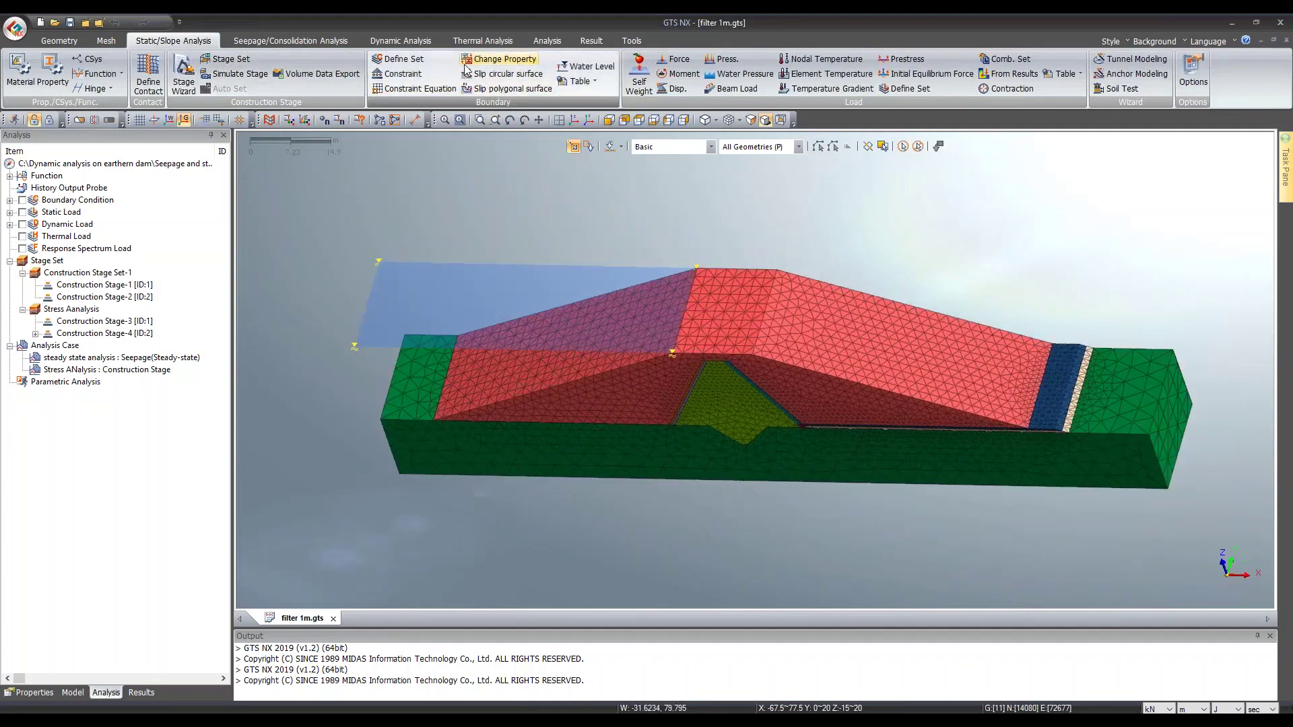
{"action": "left_click", "coordinate": [10, 200]}
{"action": "left_click", "coordinate": [22, 212]}
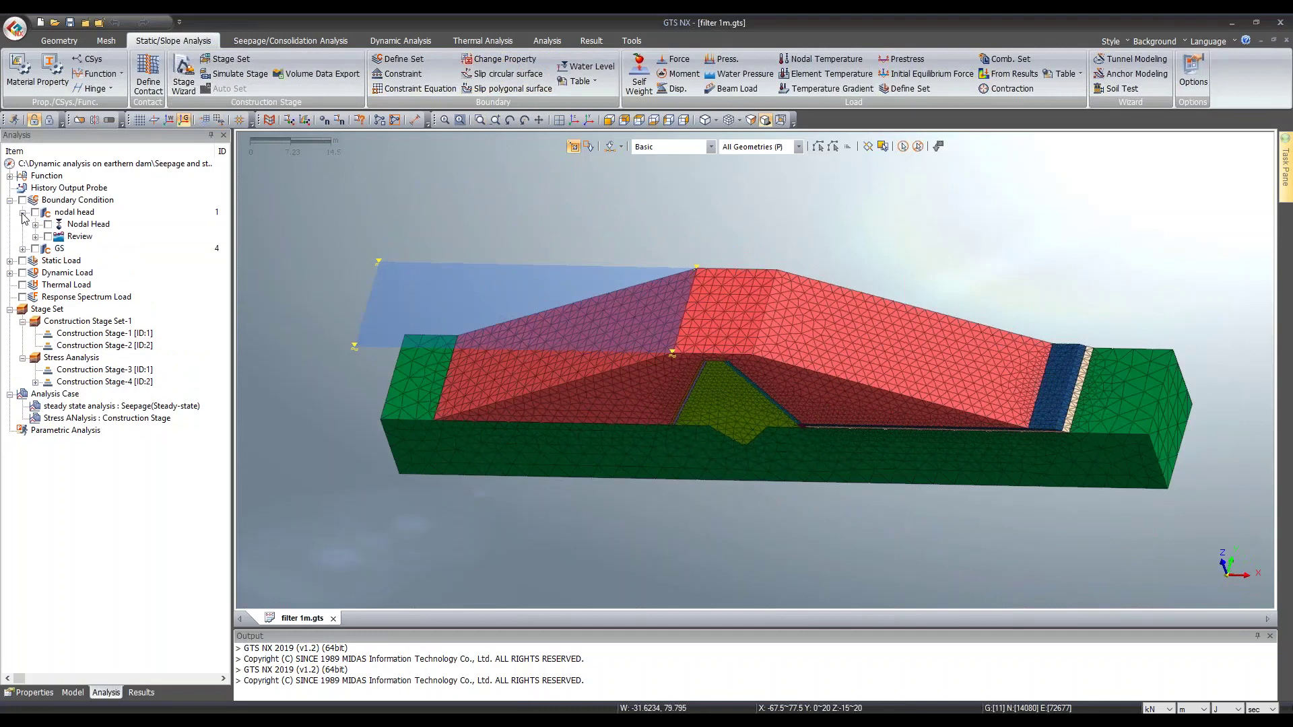
{"action": "left_click", "coordinate": [36, 382]}
{"action": "left_click", "coordinate": [61, 394]}
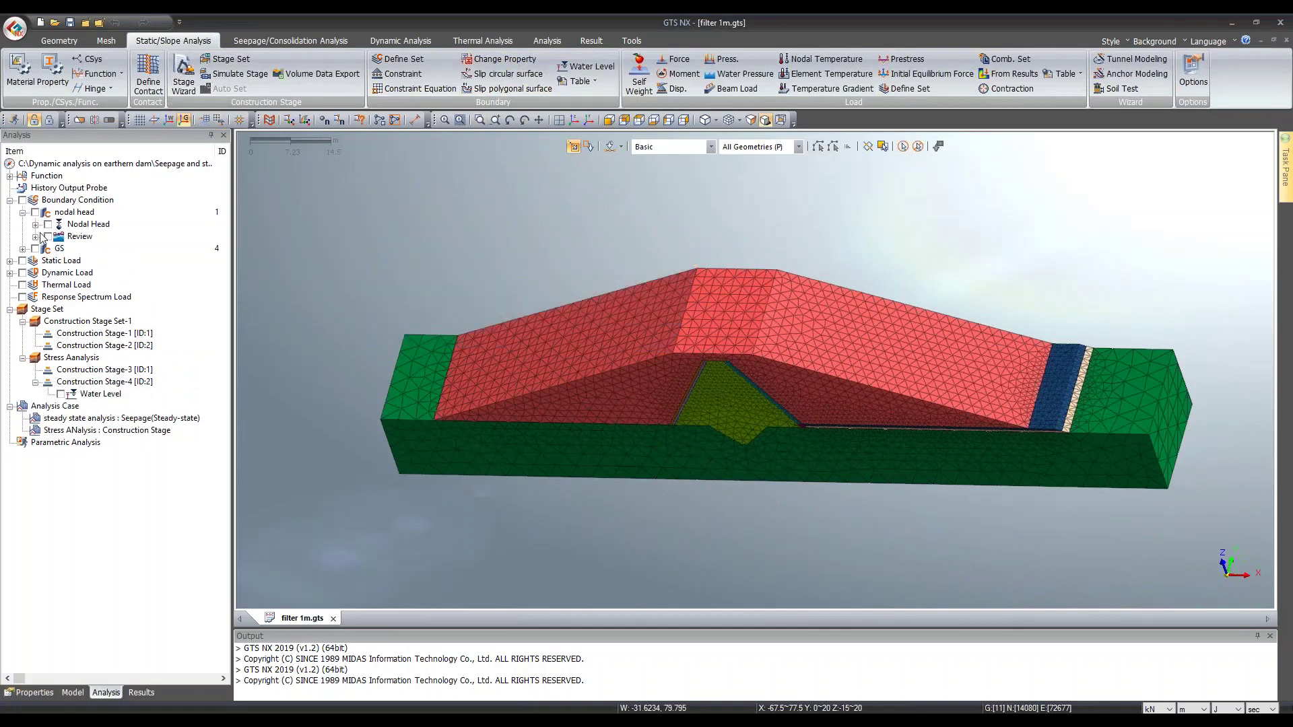
Step: Turn on the Nodal Head display and open the Nodal Head-3 definition to examine its head value
{"action": "left_click", "coordinate": [48, 225]}
{"action": "left_click", "coordinate": [36, 224]}
{"action": "right_click", "coordinate": [84, 237]}
{"action": "left_click", "coordinate": [101, 256]}
{"action": "left_click_drag", "start_coordinate": [101, 139], "coordinate": [804, 215]}
{"action": "double_click", "coordinate": [594, 329]}
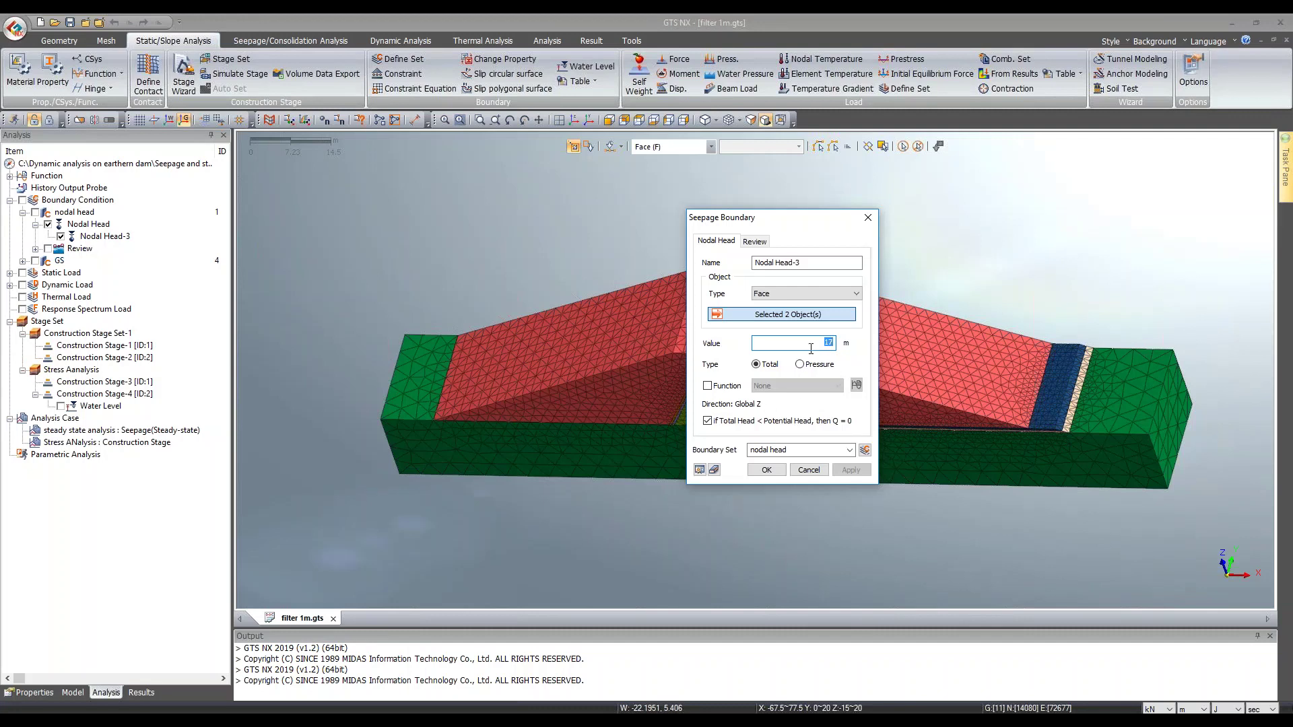
Step: Enable the function option for the nodal head, view the seepage boundary function table, and close both definitions without saving
{"action": "left_click", "coordinate": [708, 386]}
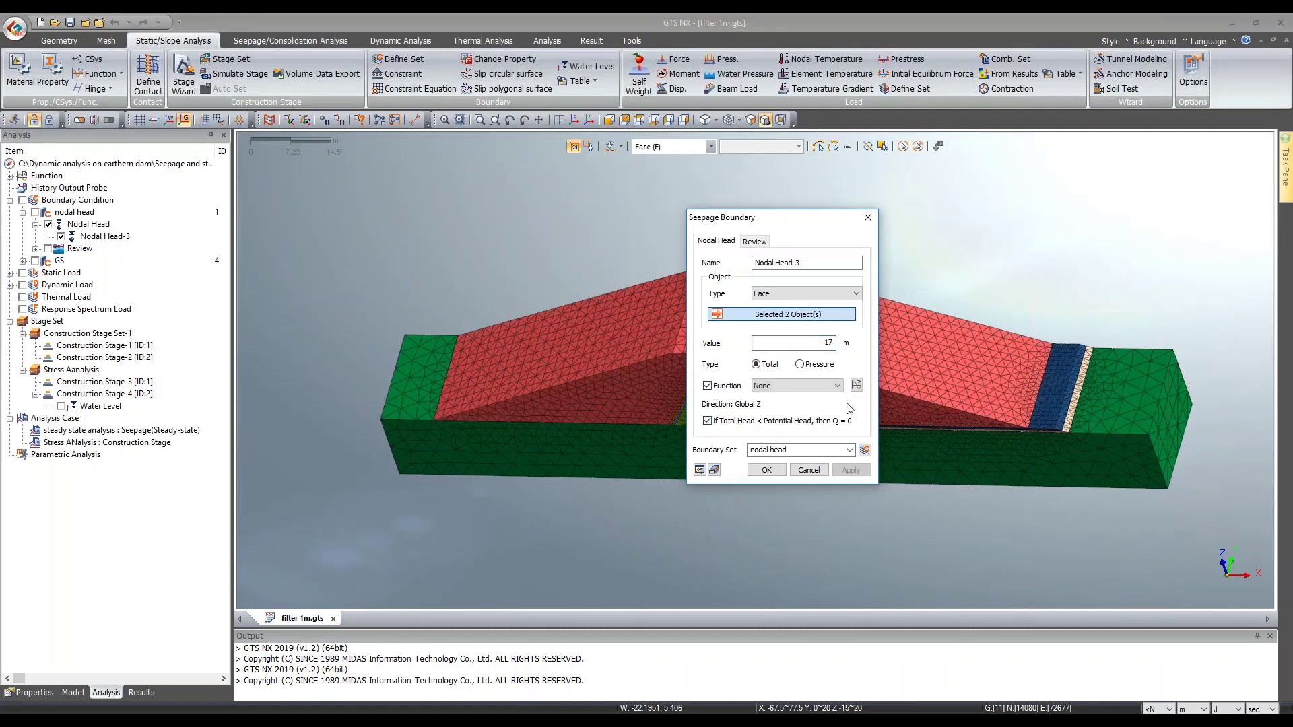
{"action": "left_click", "coordinate": [856, 385]}
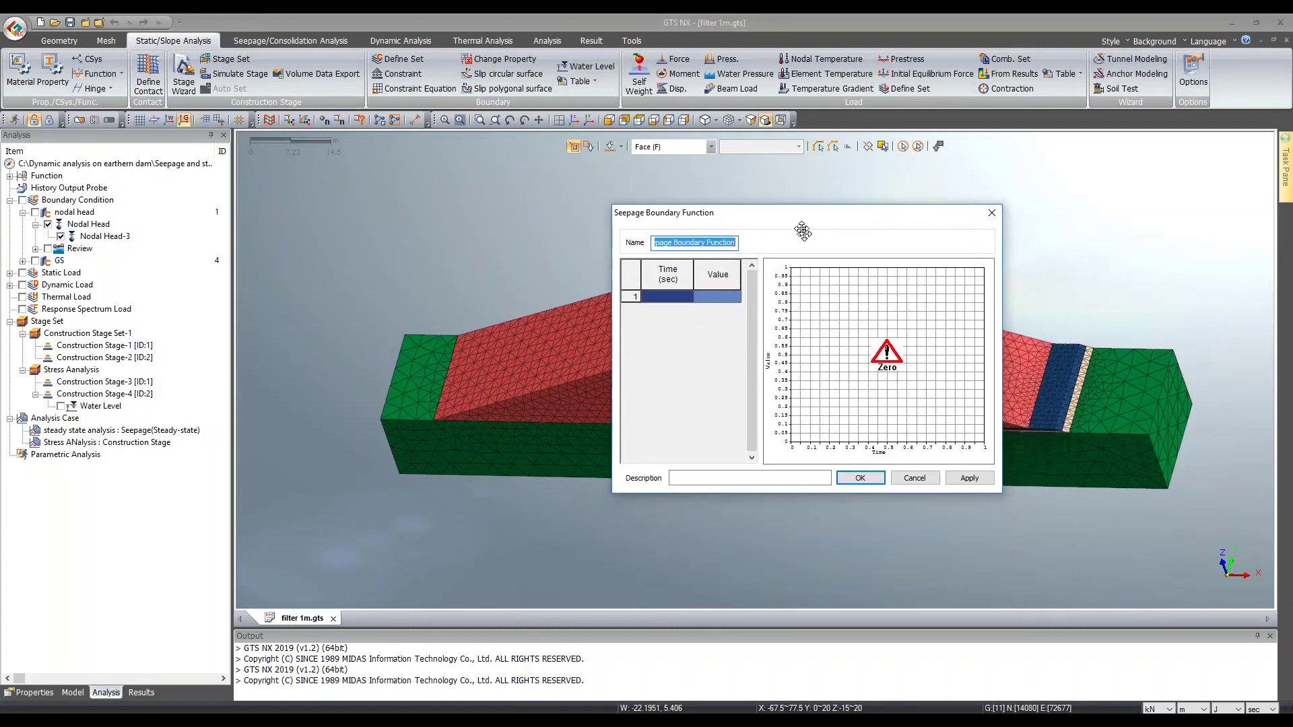
{"action": "left_click_drag", "start_coordinate": [806, 239], "coordinate": [784, 206]}
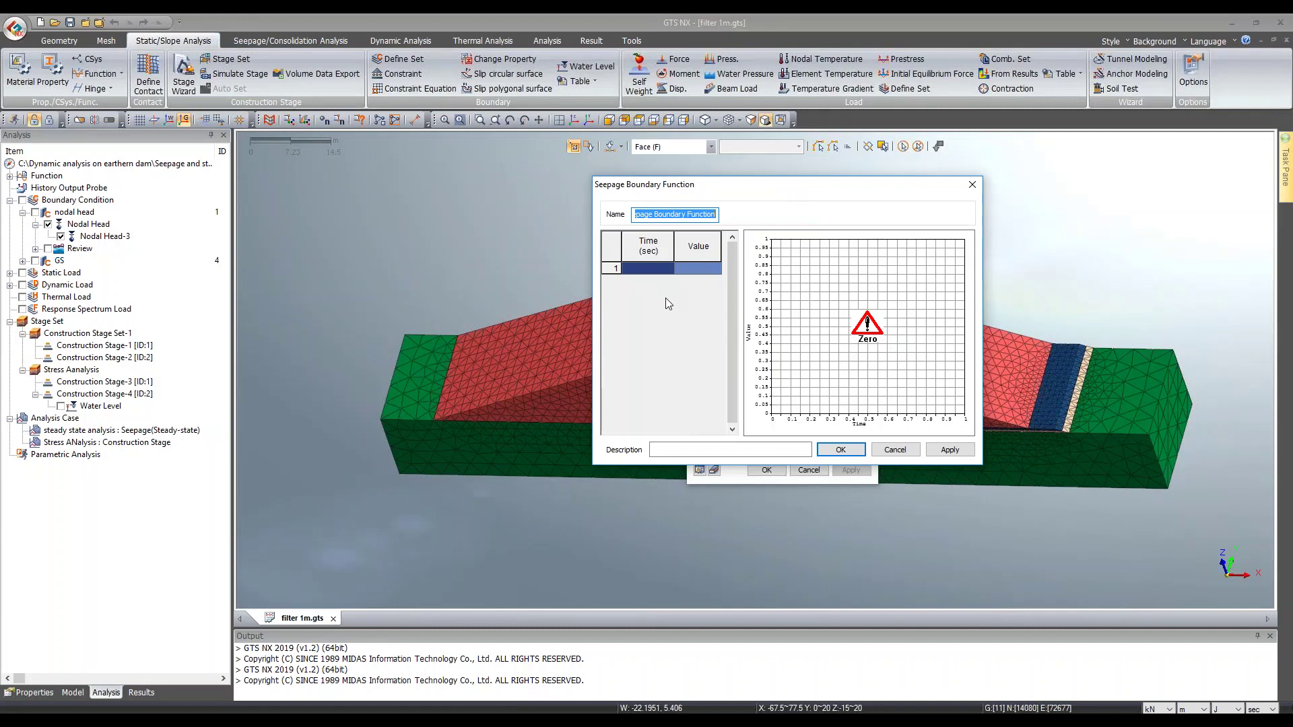
{"action": "left_click", "coordinate": [911, 447]}
{"action": "left_click", "coordinate": [808, 469]}
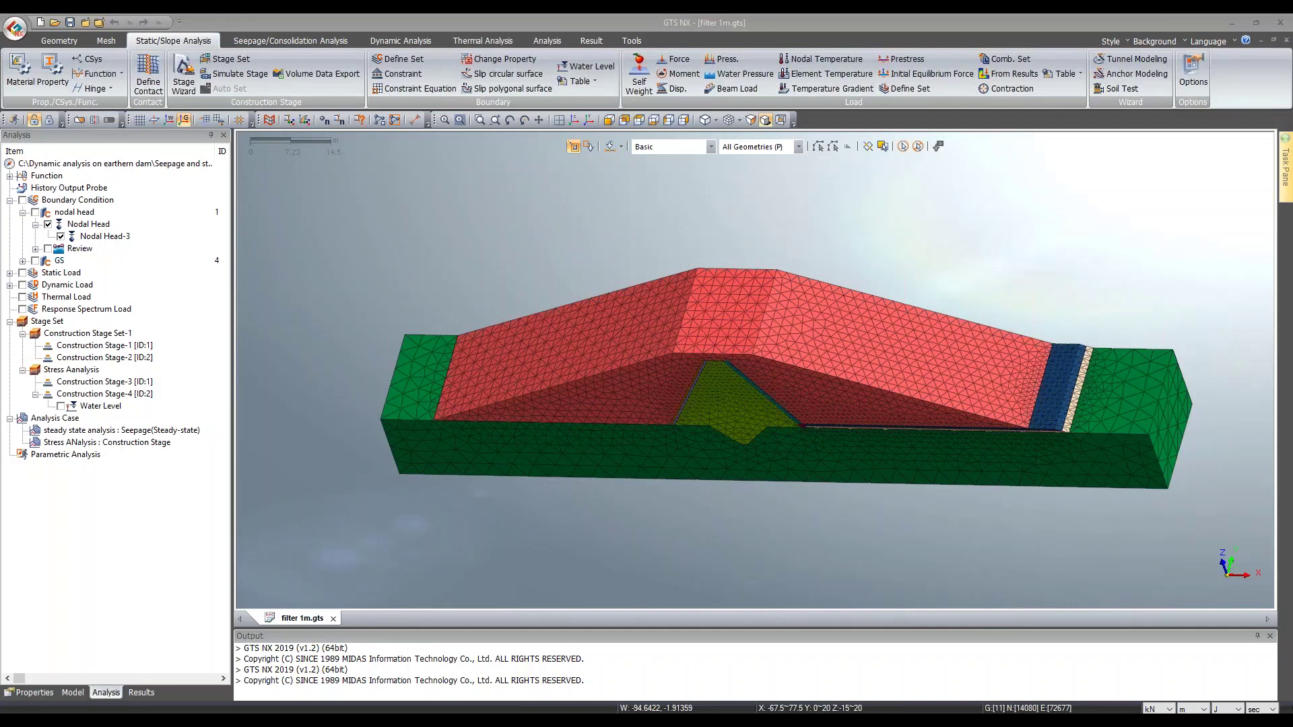
{"action": "left_click_drag", "start_coordinate": [981, 26], "coordinate": [523, 168]}
{"action": "double_click", "coordinate": [523, 180]}
{"action": "middle_click_drag", "start_coordinate": [607, 333], "coordinate": [635, 286]}
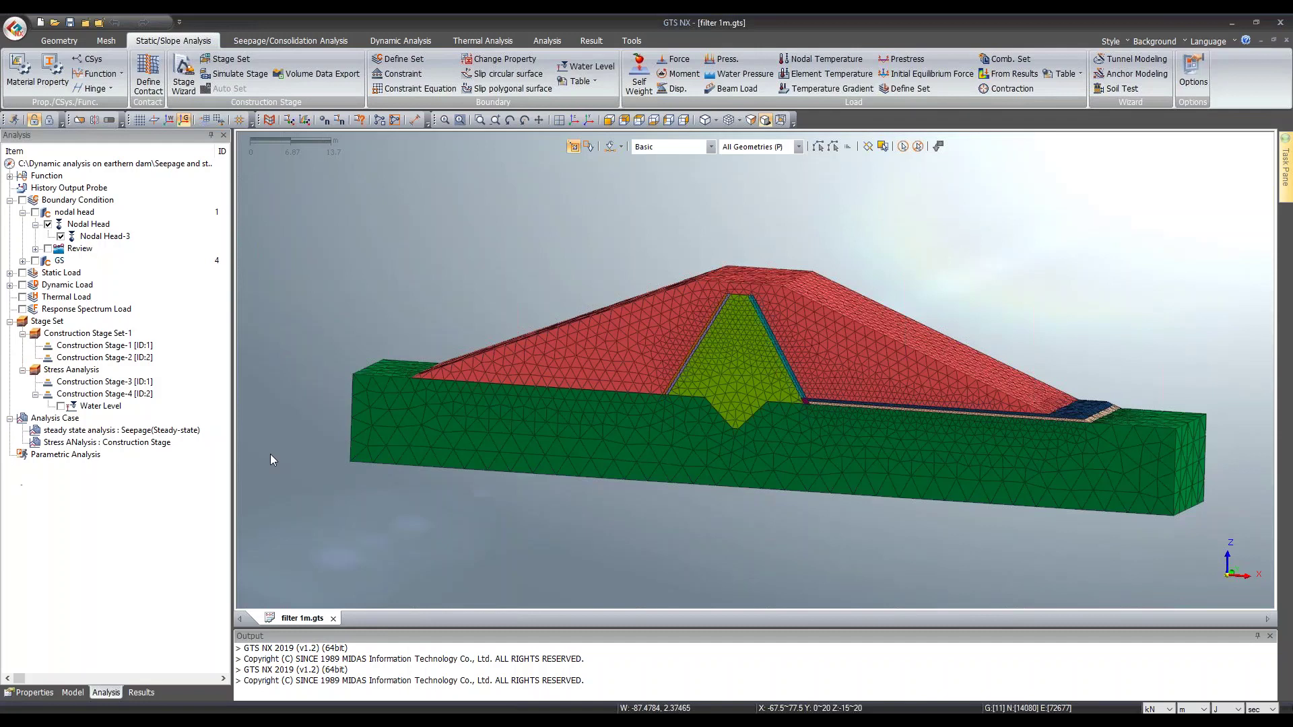
{"action": "middle_click_drag", "start_coordinate": [567, 397], "coordinate": [723, 362]}
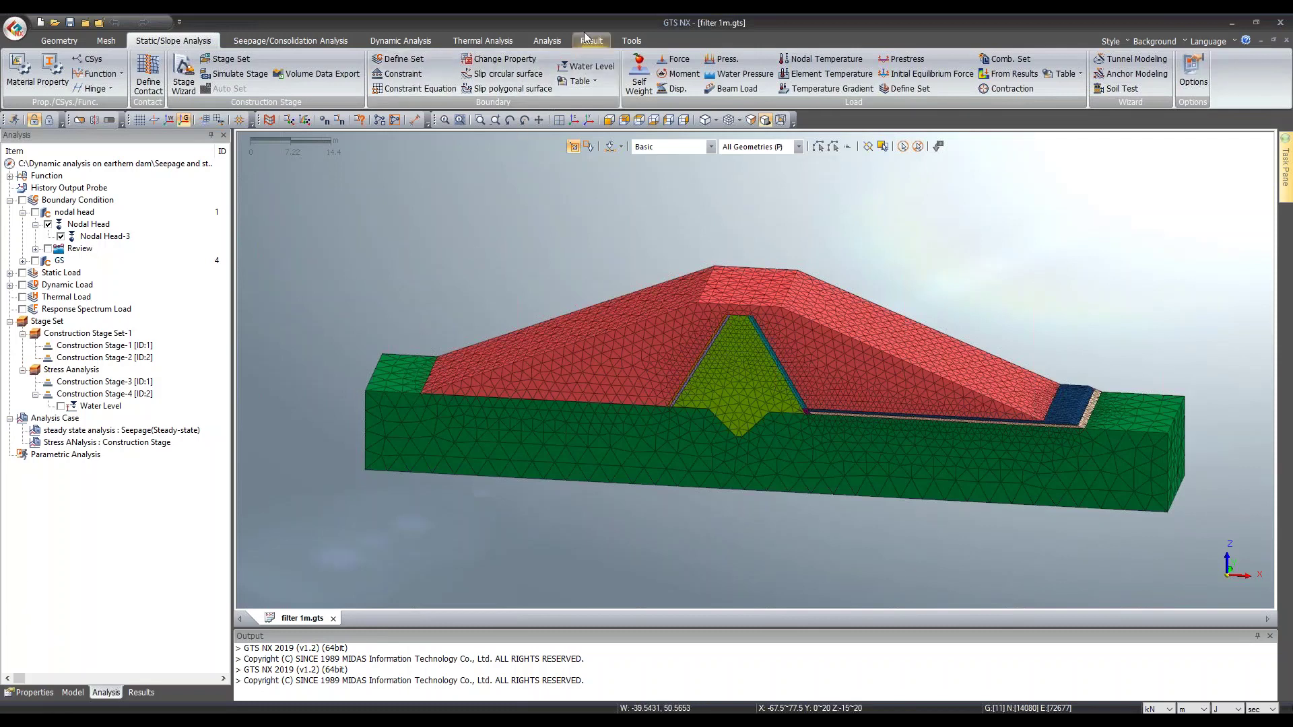
Step: Try a new analysis case with solution type Seepage(Steady-state) and all boundary conditions in the active sets
{"action": "left_click", "coordinate": [546, 40]}
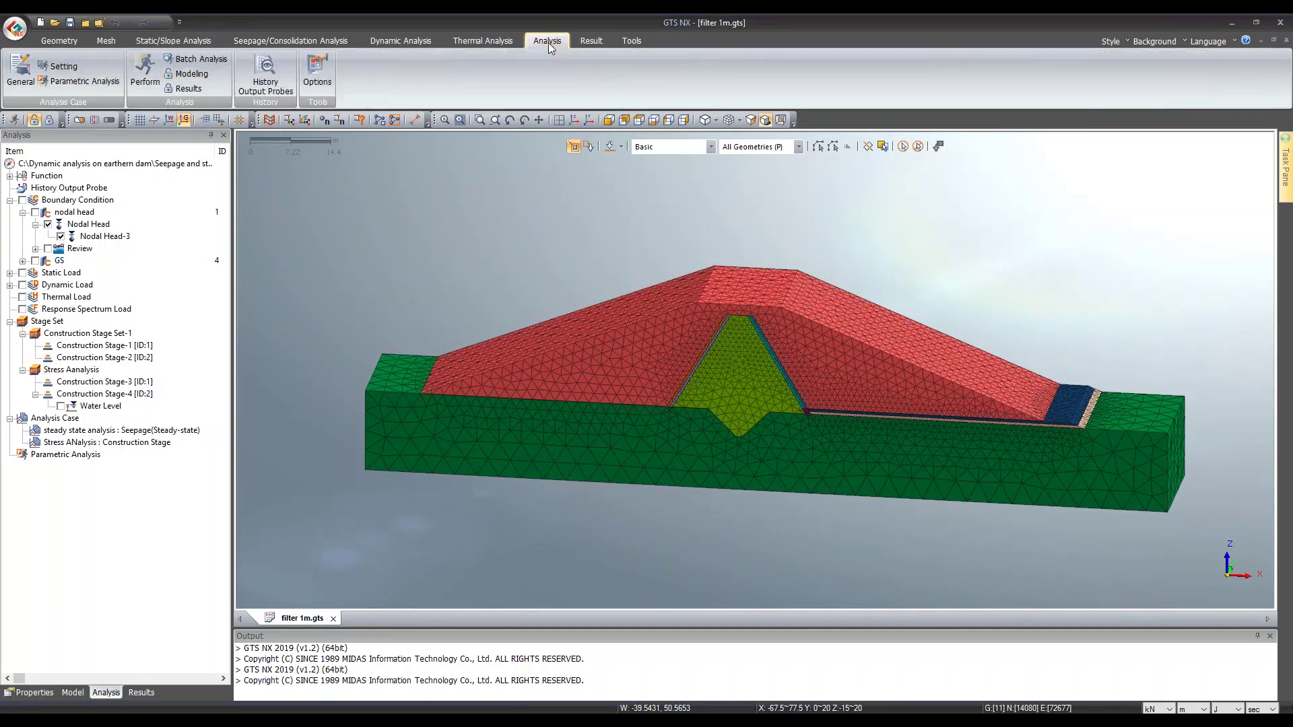
{"action": "left_click", "coordinate": [10, 73]}
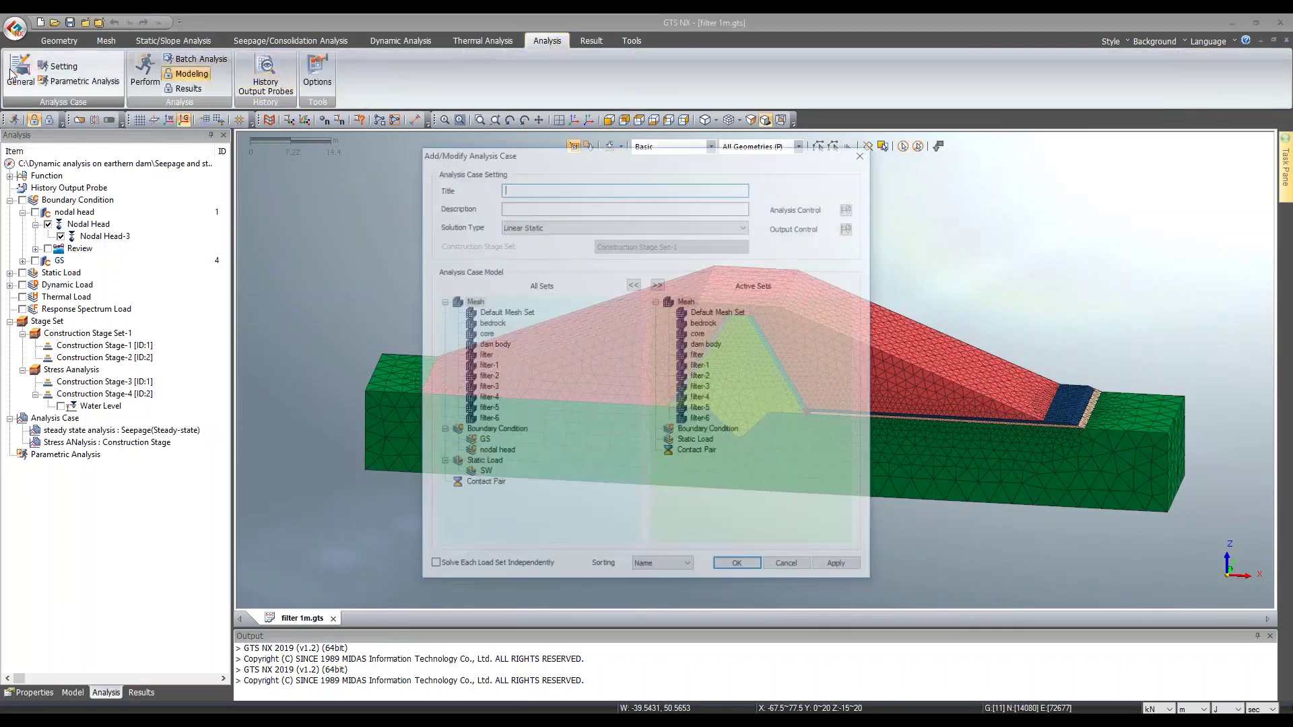
{"action": "left_click", "coordinate": [515, 226]}
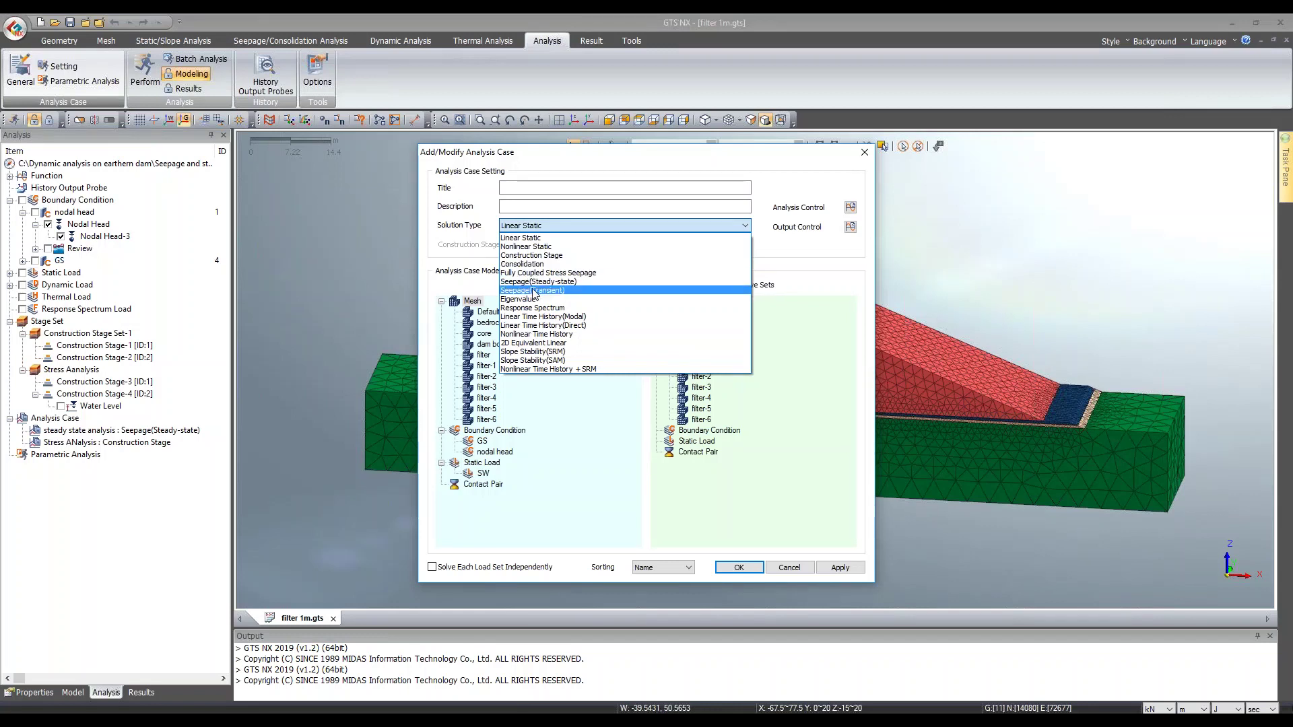
{"action": "left_click", "coordinate": [608, 282]}
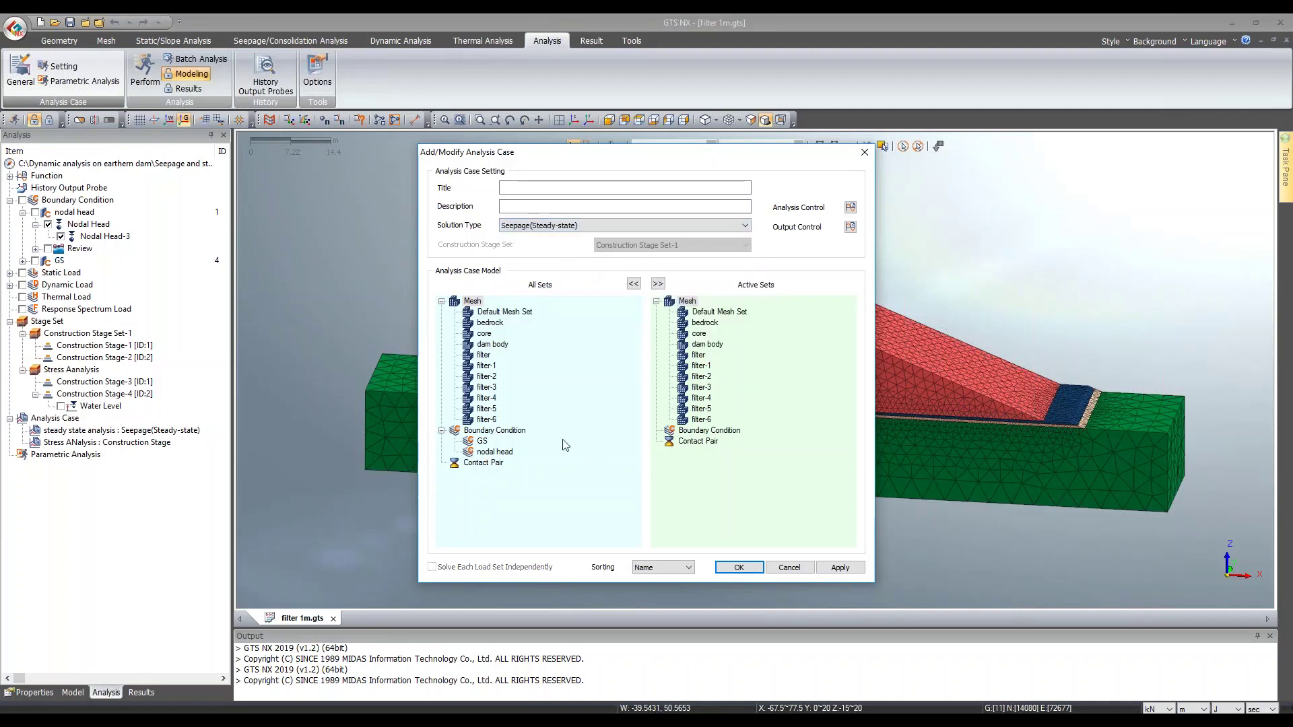
{"action": "left_click_drag", "start_coordinate": [509, 432], "coordinate": [788, 468]}
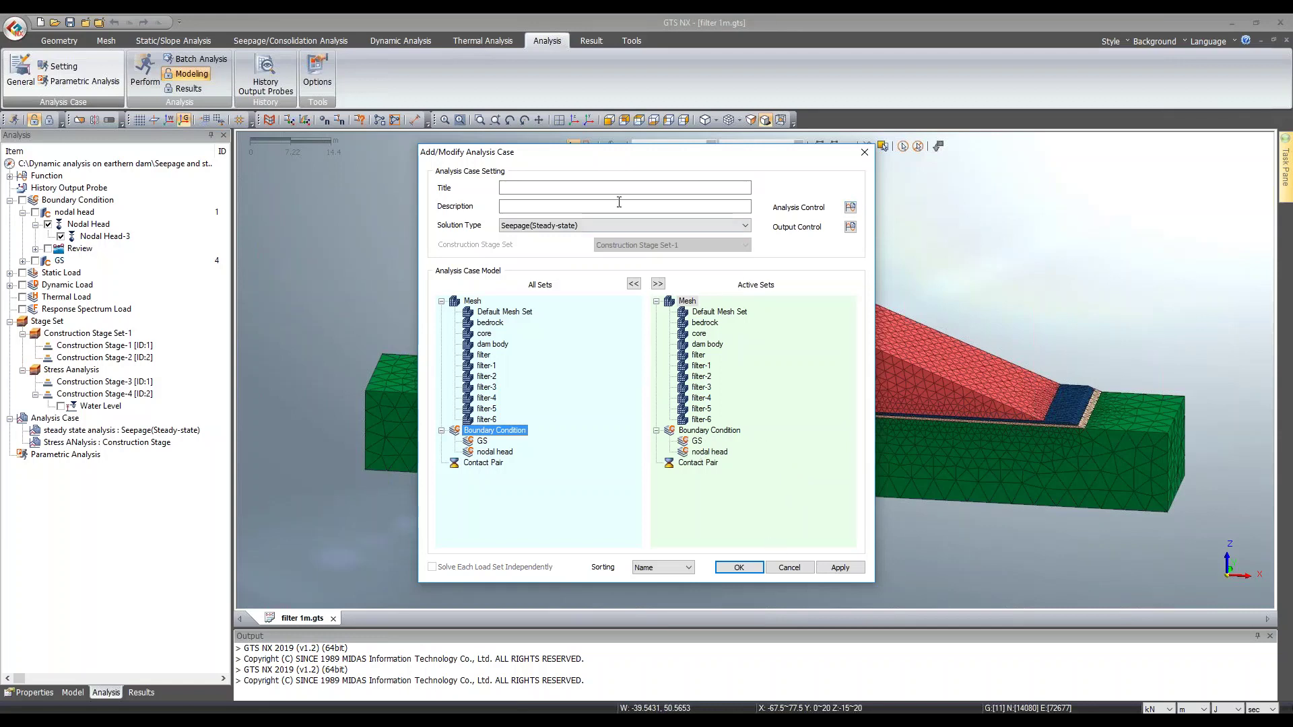
Step: View the nonlinear analysis control parameters of the new seepage case and discard the case
{"action": "left_click", "coordinate": [848, 209]}
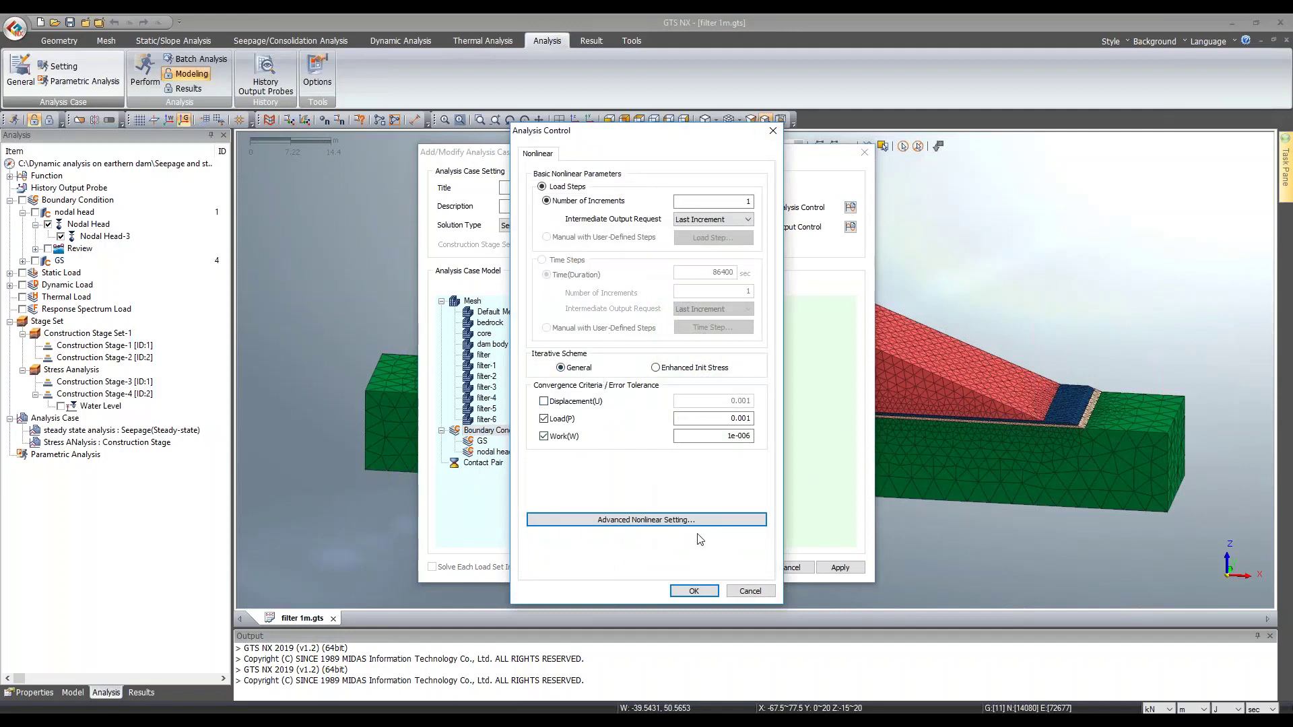
{"action": "left_click", "coordinate": [693, 590]}
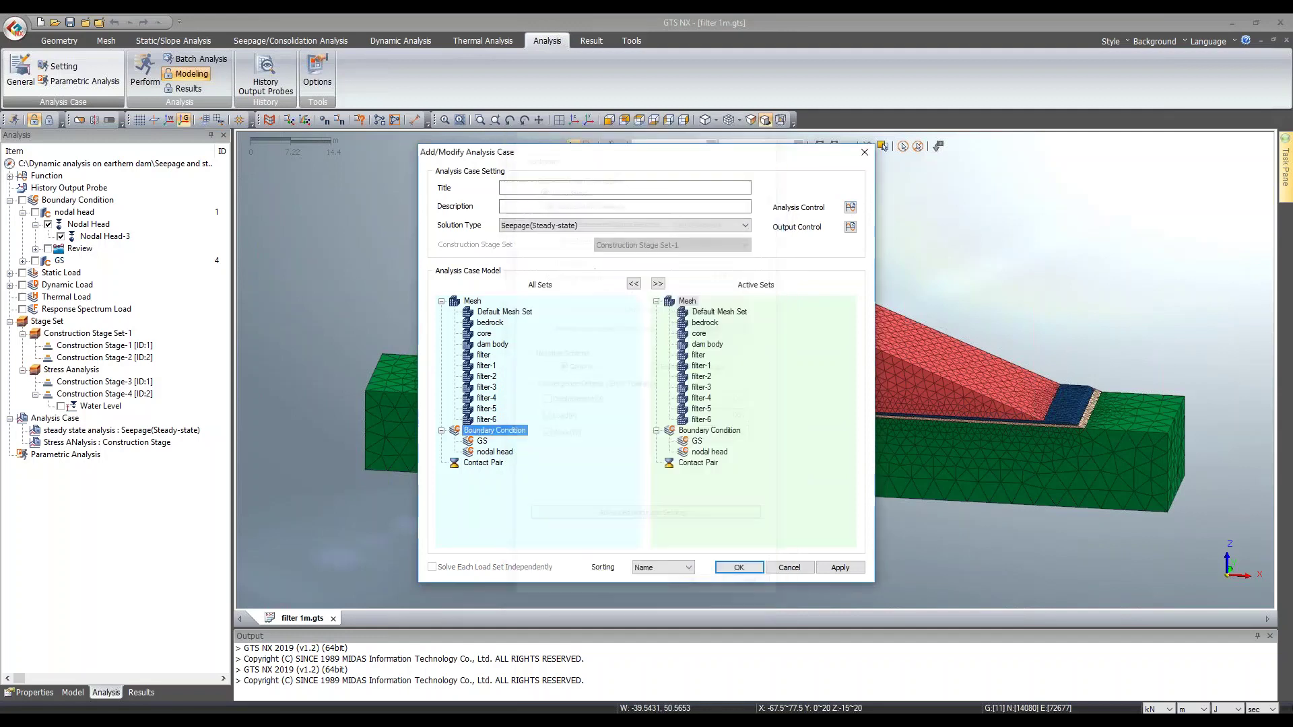
{"action": "left_click", "coordinate": [804, 567]}
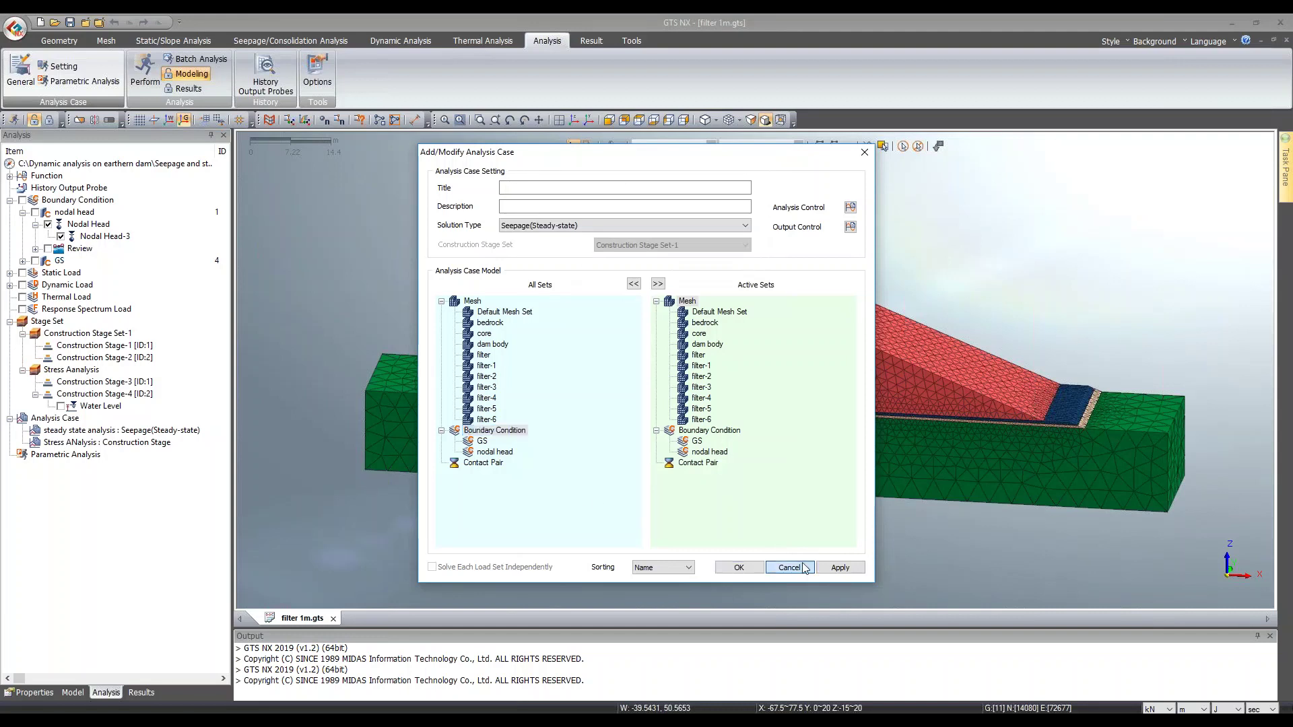
Step: Review the analysis control and output control settings of the existing steady state analysis case without changing them
{"action": "right_click", "coordinate": [87, 433]}
{"action": "left_click", "coordinate": [135, 505]}
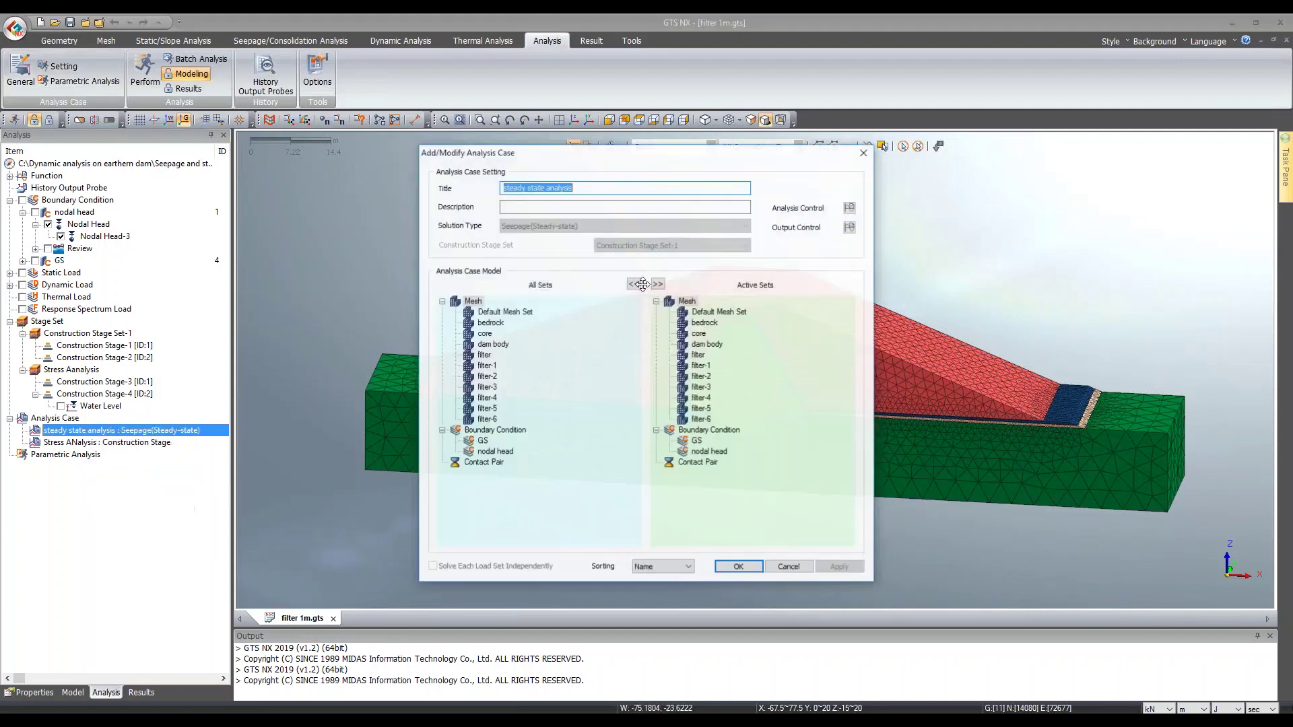
{"action": "left_click", "coordinate": [850, 210]}
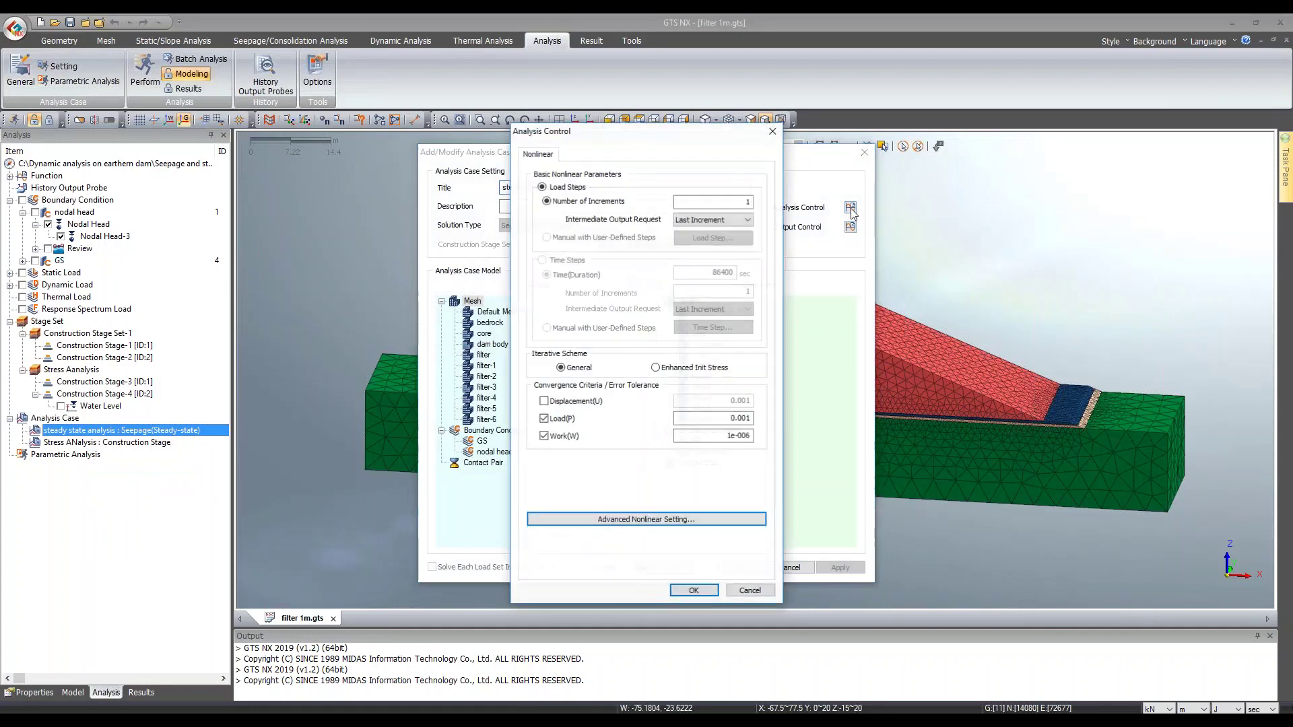
{"action": "left_click", "coordinate": [775, 130]}
{"action": "left_click", "coordinate": [849, 226]}
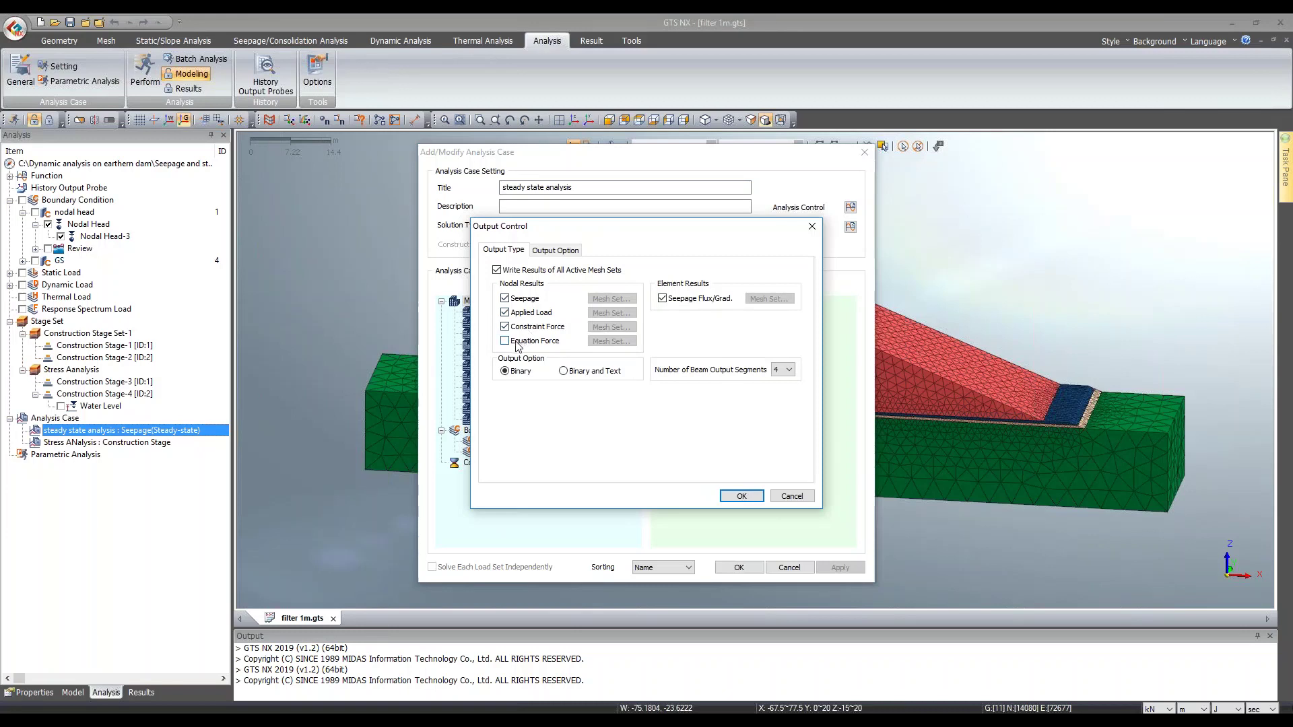
{"action": "left_click", "coordinate": [786, 498]}
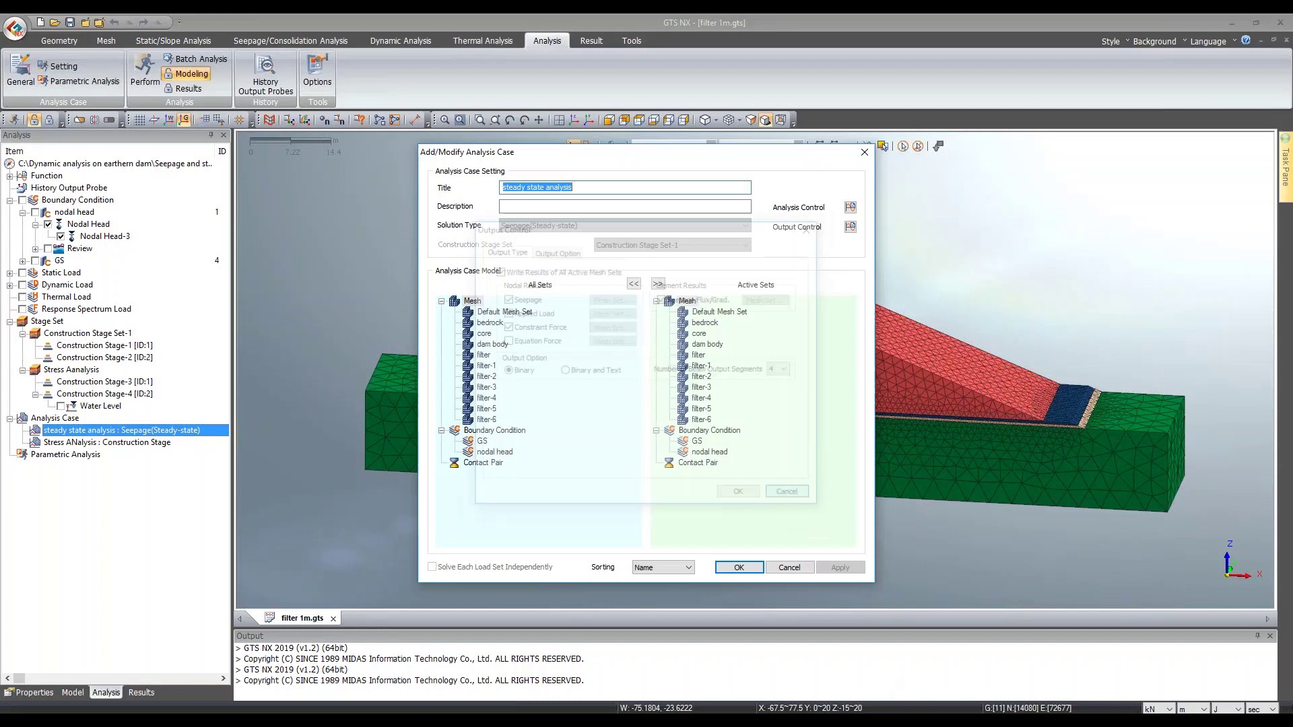
{"action": "left_click", "coordinate": [788, 567]}
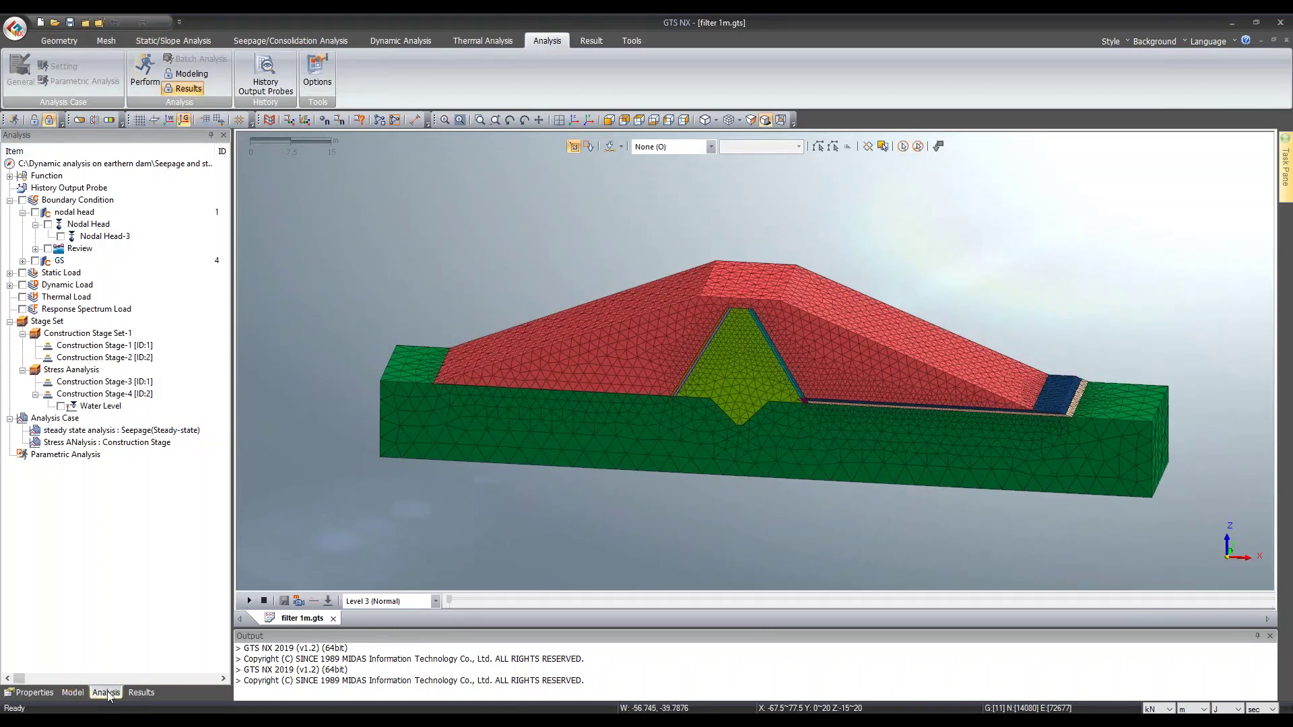
Step: List the nodal and 3D element seepage results of the steady state analysis and widen the results tree to show full names
{"action": "left_click", "coordinate": [141, 693]}
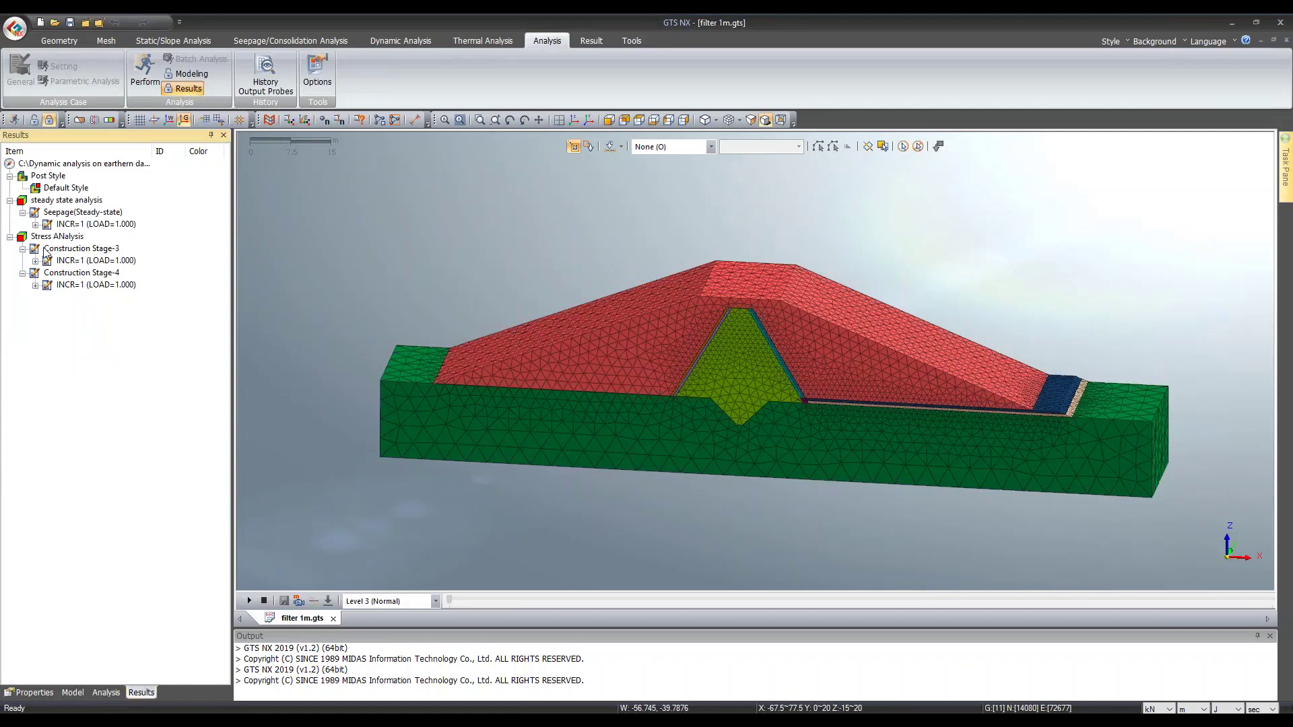
{"action": "left_click", "coordinate": [10, 237]}
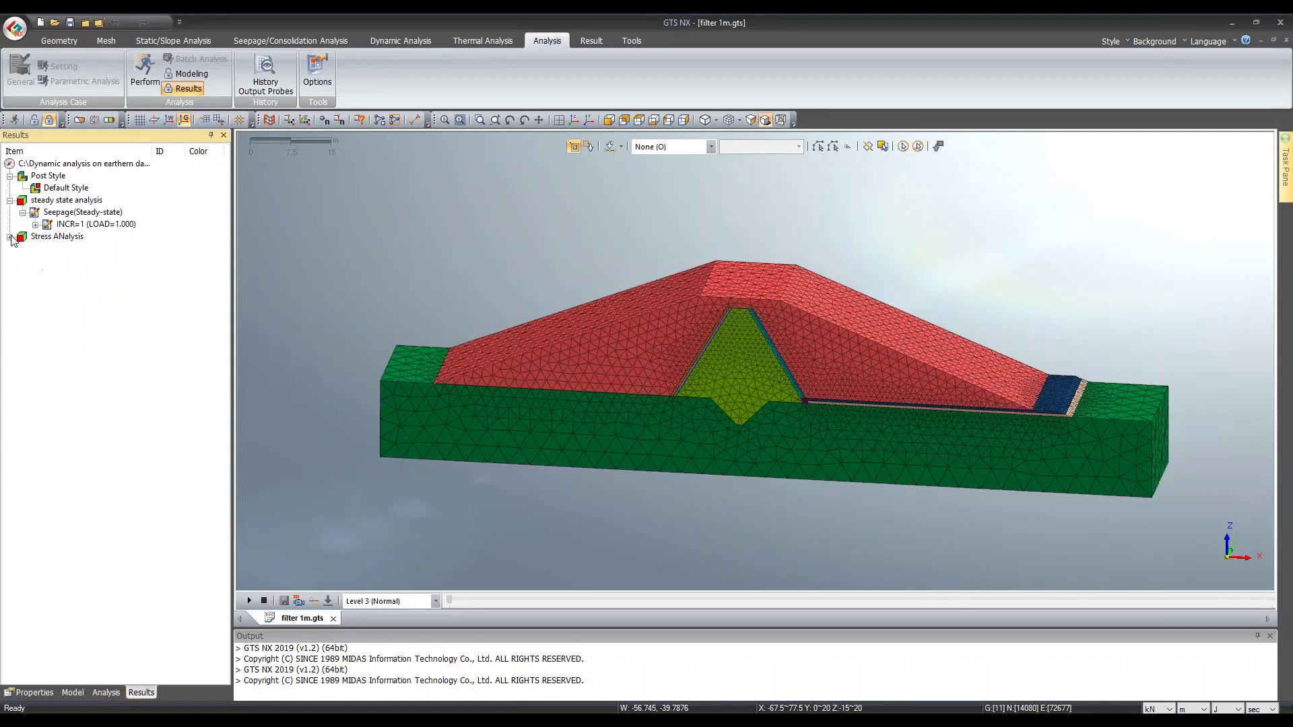
{"action": "left_click", "coordinate": [35, 224]}
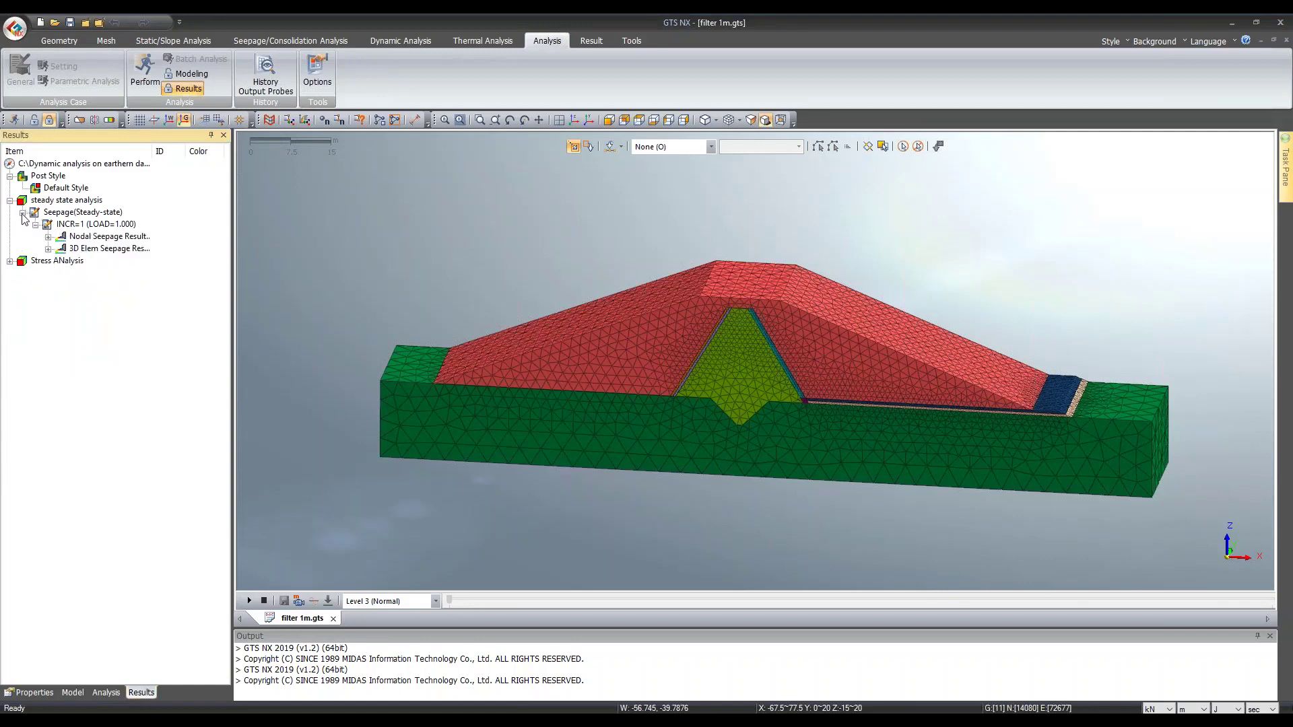
{"action": "left_click", "coordinate": [47, 236]}
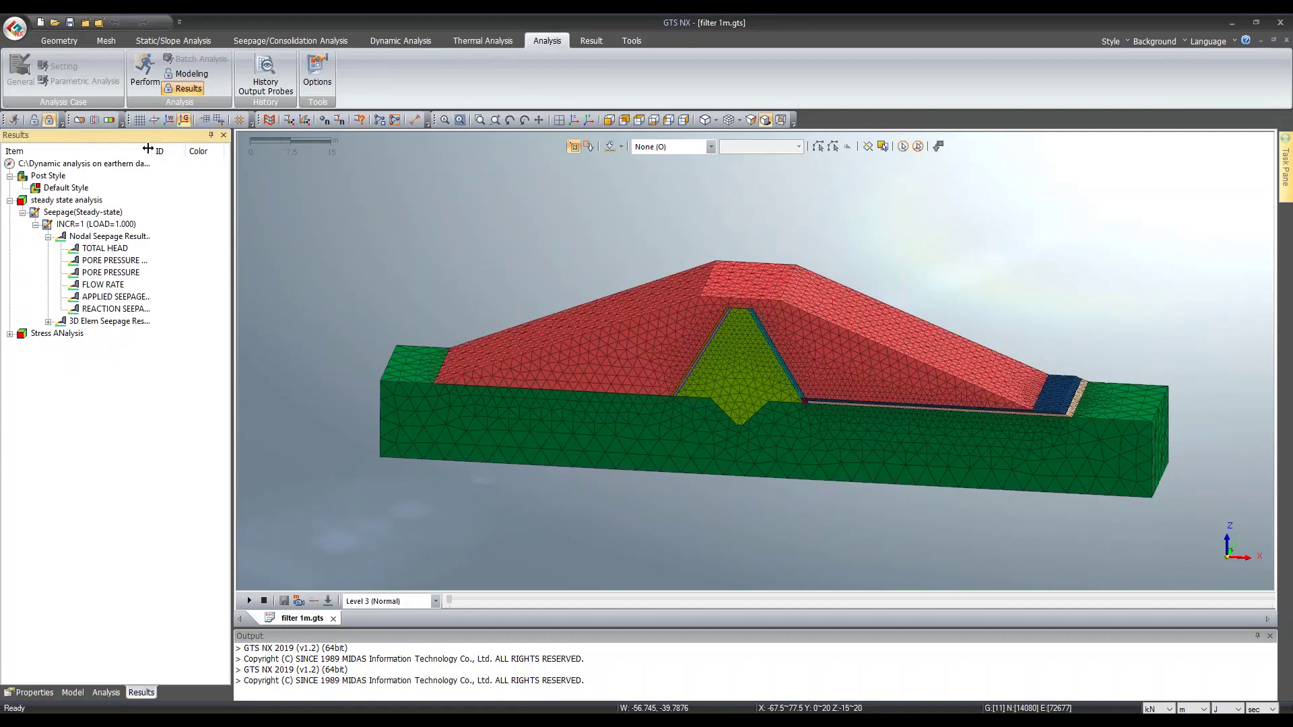
{"action": "left_click_drag", "start_coordinate": [154, 150], "coordinate": [173, 151]}
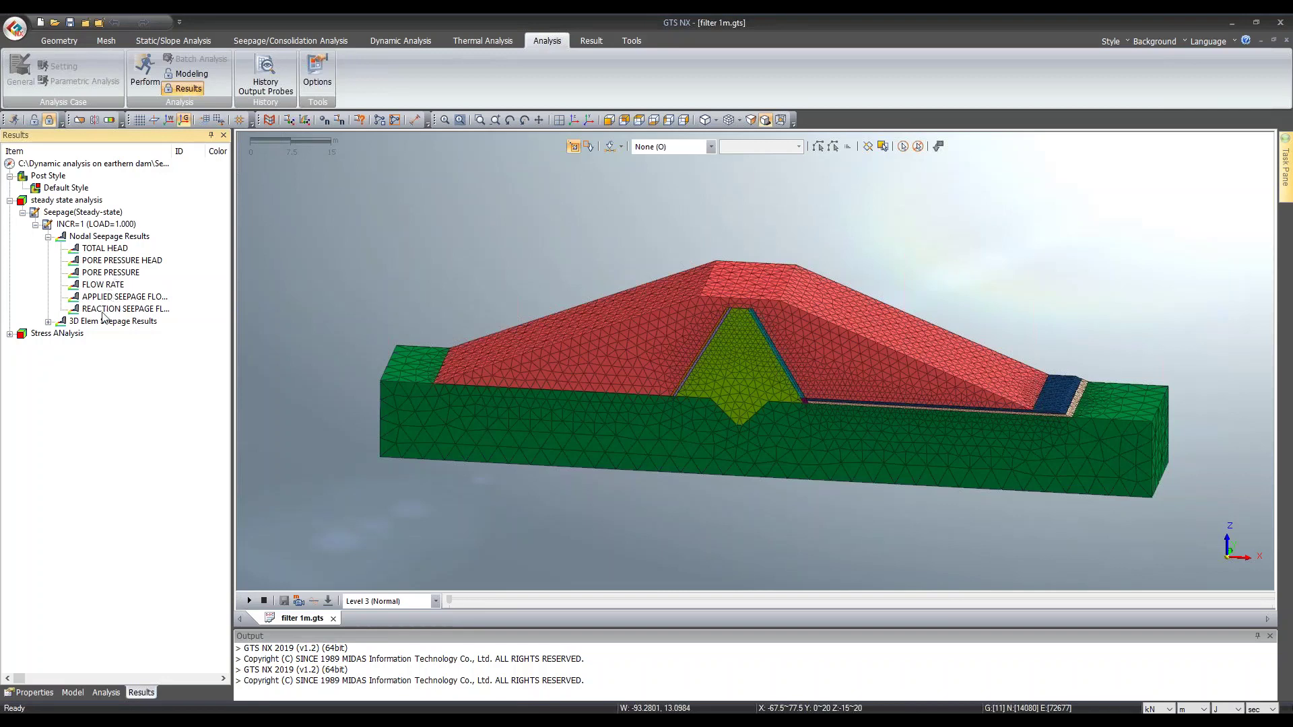
{"action": "left_click_drag", "start_coordinate": [173, 151], "coordinate": [204, 152]}
{"action": "left_click", "coordinate": [48, 322]}
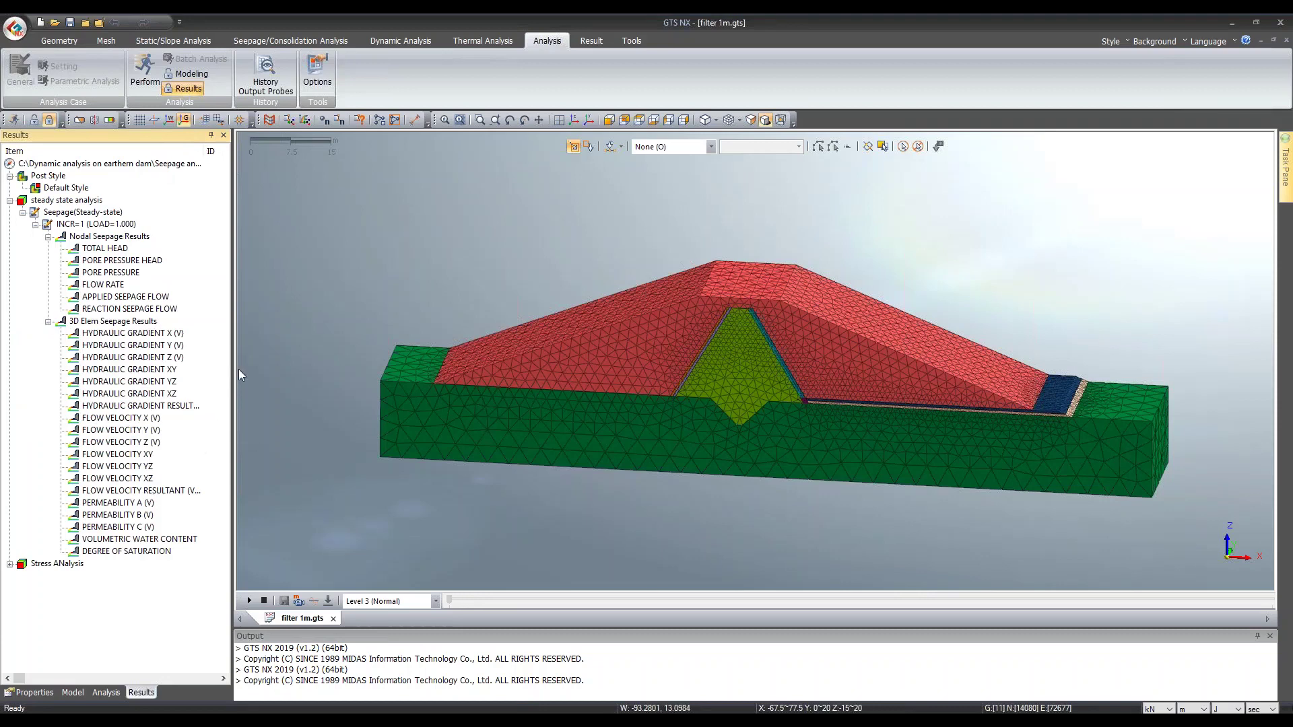
{"action": "left_click_drag", "start_coordinate": [235, 369], "coordinate": [284, 369]}
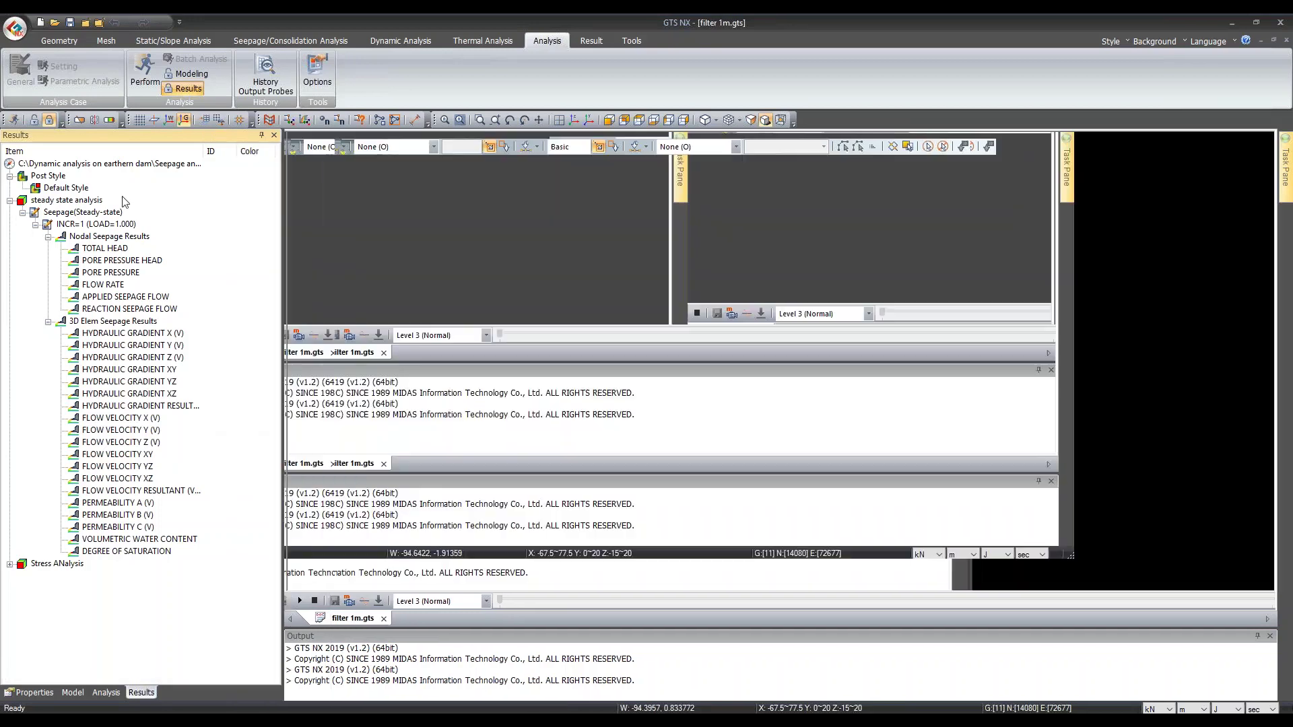
{"action": "double_click", "coordinate": [249, 166]}
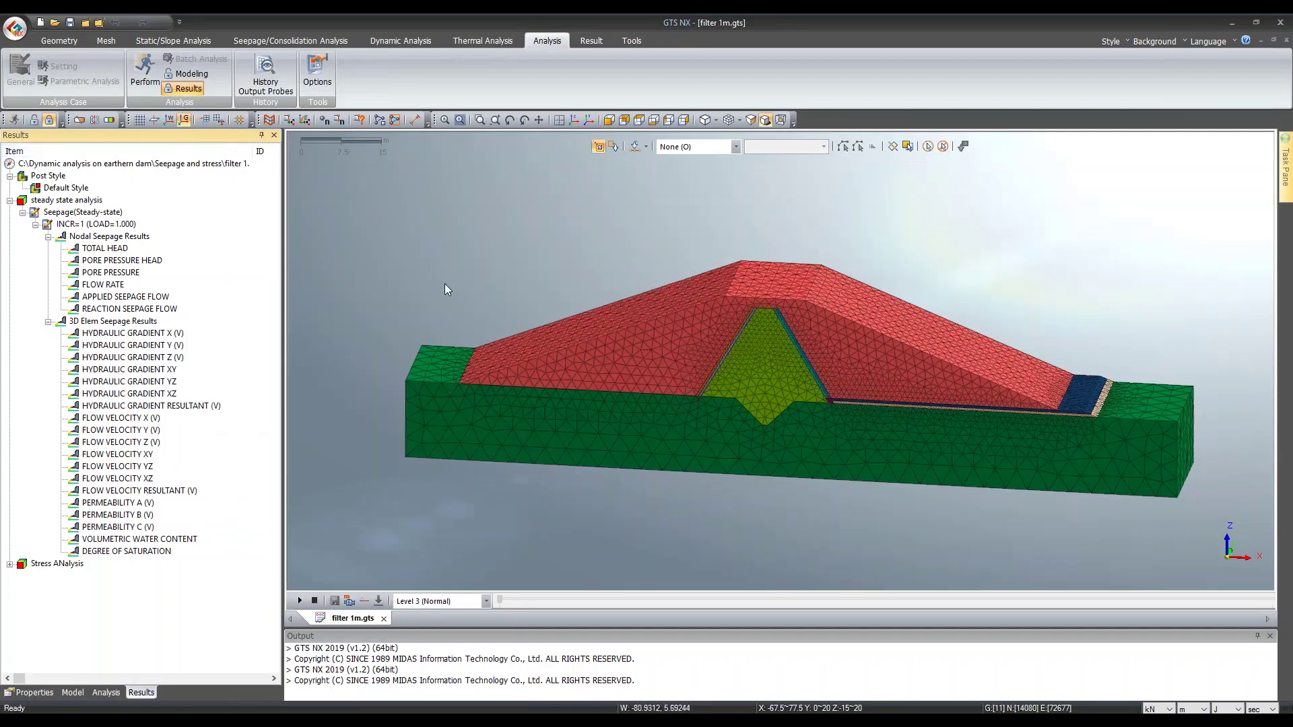
Step: Start a seepage flow path plot for the steady state analysis set
{"action": "left_click", "coordinate": [458, 44]}
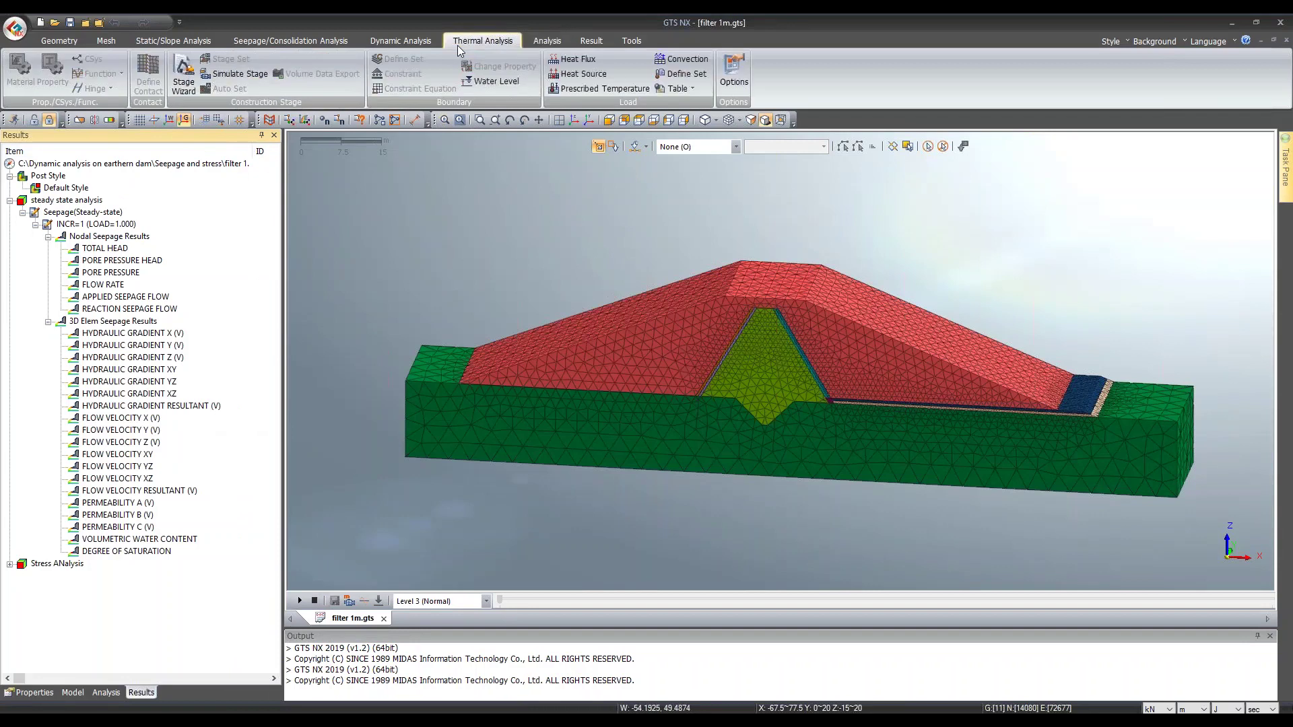
{"action": "left_click", "coordinate": [594, 42]}
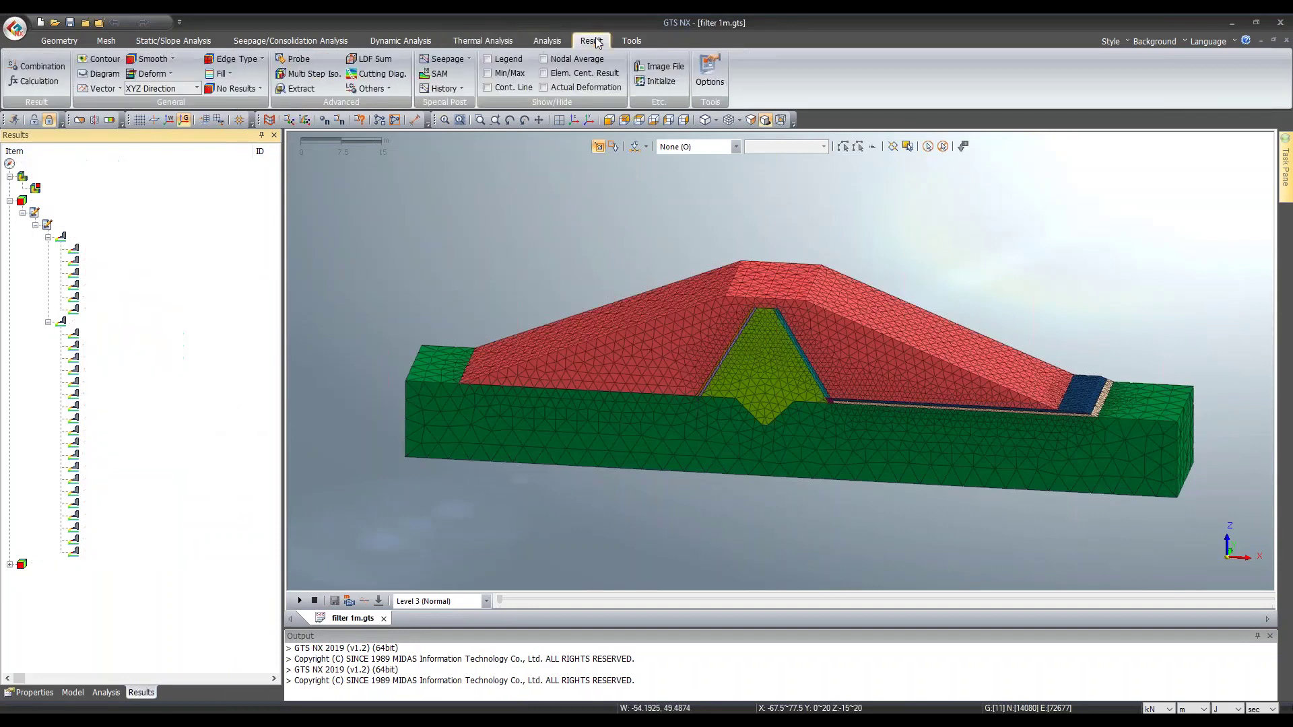
{"action": "left_click", "coordinate": [450, 59]}
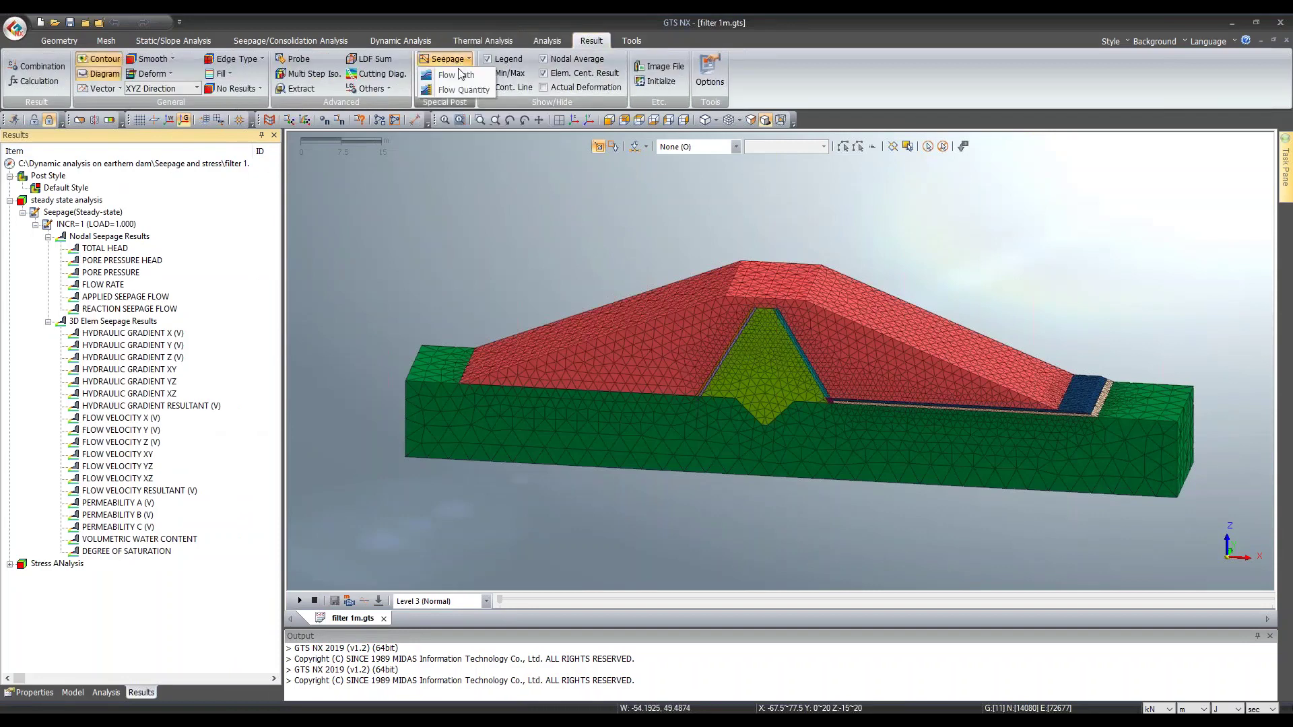
{"action": "left_click", "coordinate": [458, 74]}
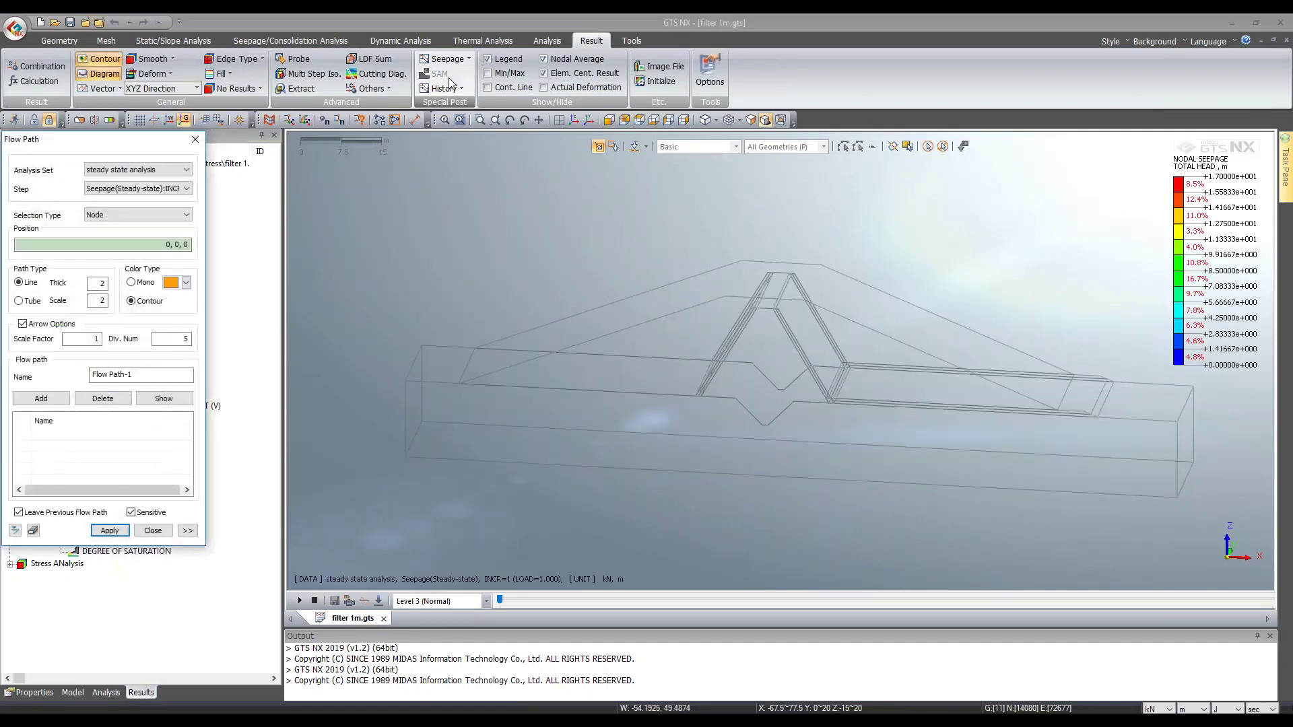
{"action": "left_click_drag", "start_coordinate": [119, 139], "coordinate": [310, 125]}
{"action": "left_click", "coordinate": [314, 158]}
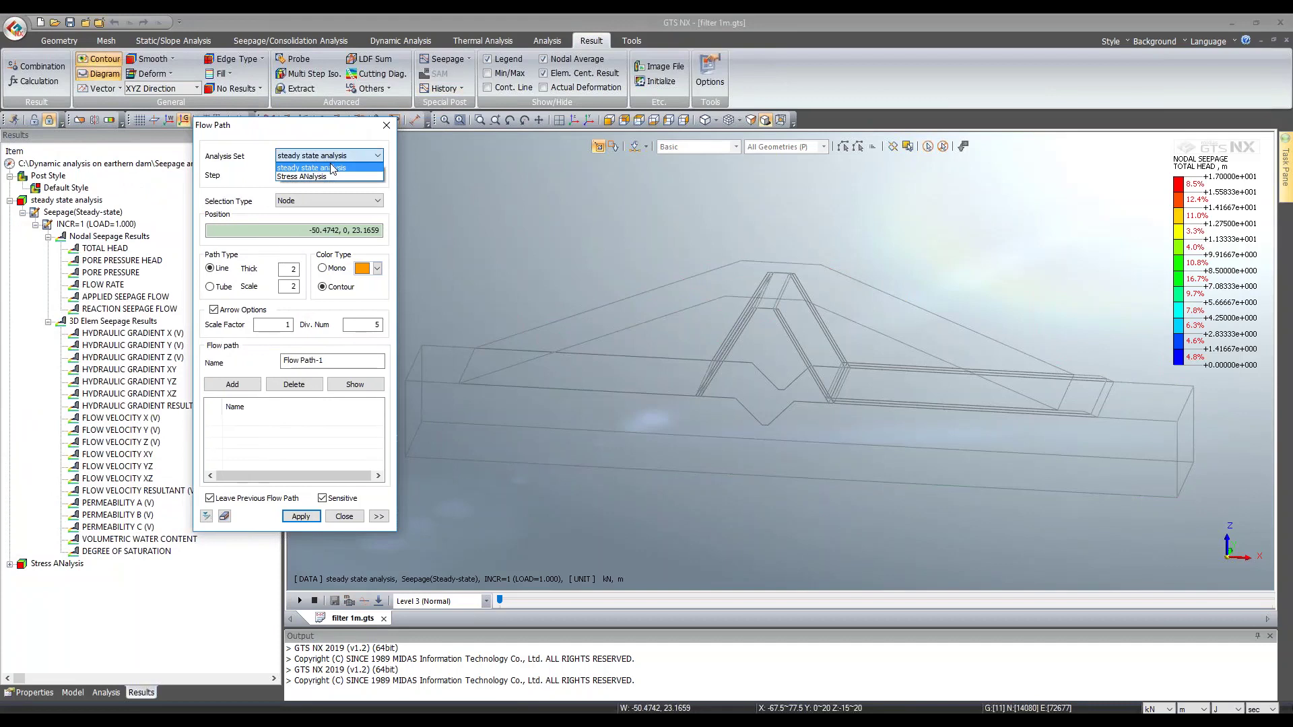
{"action": "left_click", "coordinate": [332, 169]}
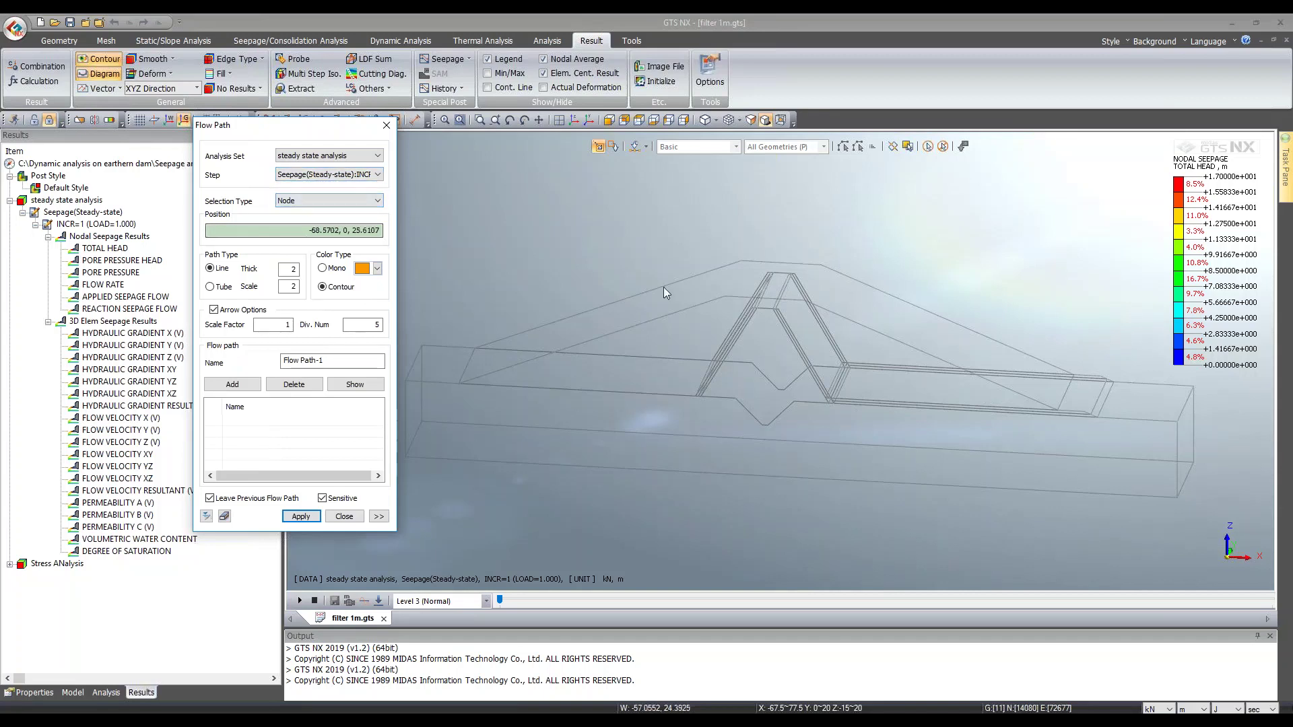
Step: Plot flow paths from six nodes spread along the upstream slope of the dam
{"action": "left_click", "coordinate": [535, 334]}
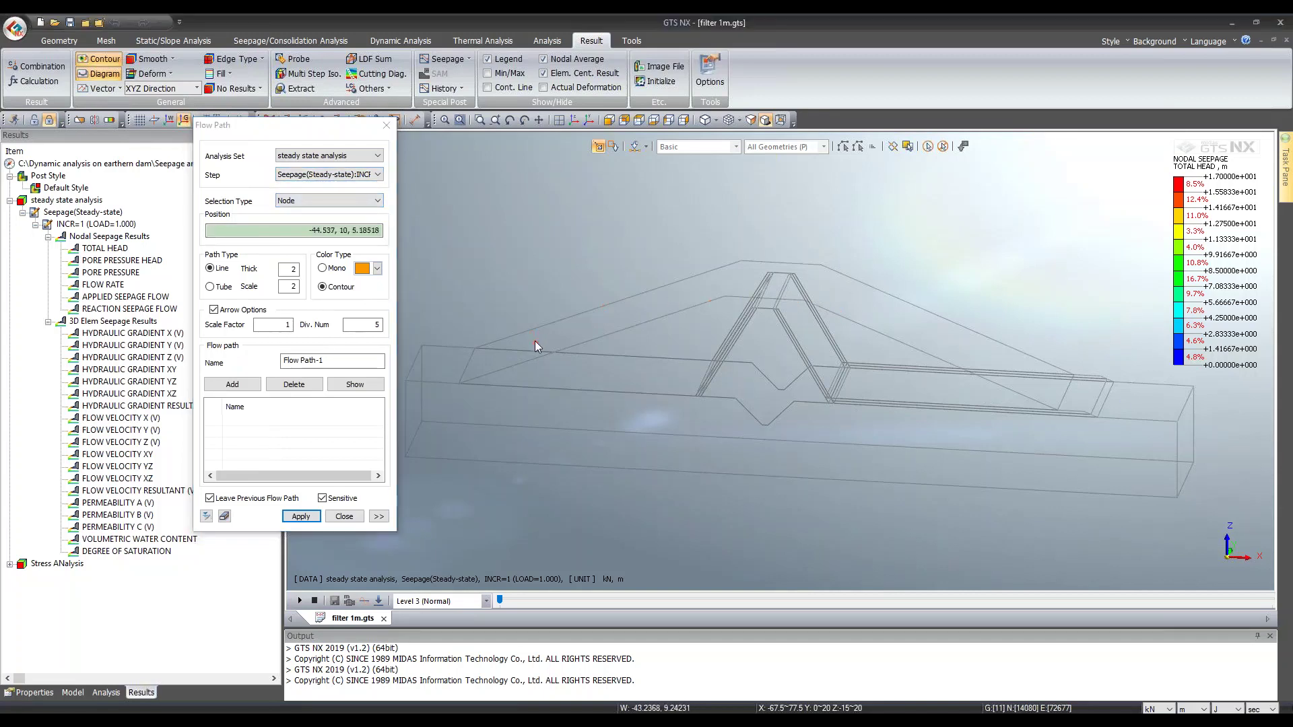
{"action": "left_click", "coordinate": [577, 329]}
{"action": "left_click", "coordinate": [613, 321]}
{"action": "left_click", "coordinate": [633, 303]}
{"action": "left_click", "coordinate": [674, 303]}
{"action": "left_click", "coordinate": [702, 290]}
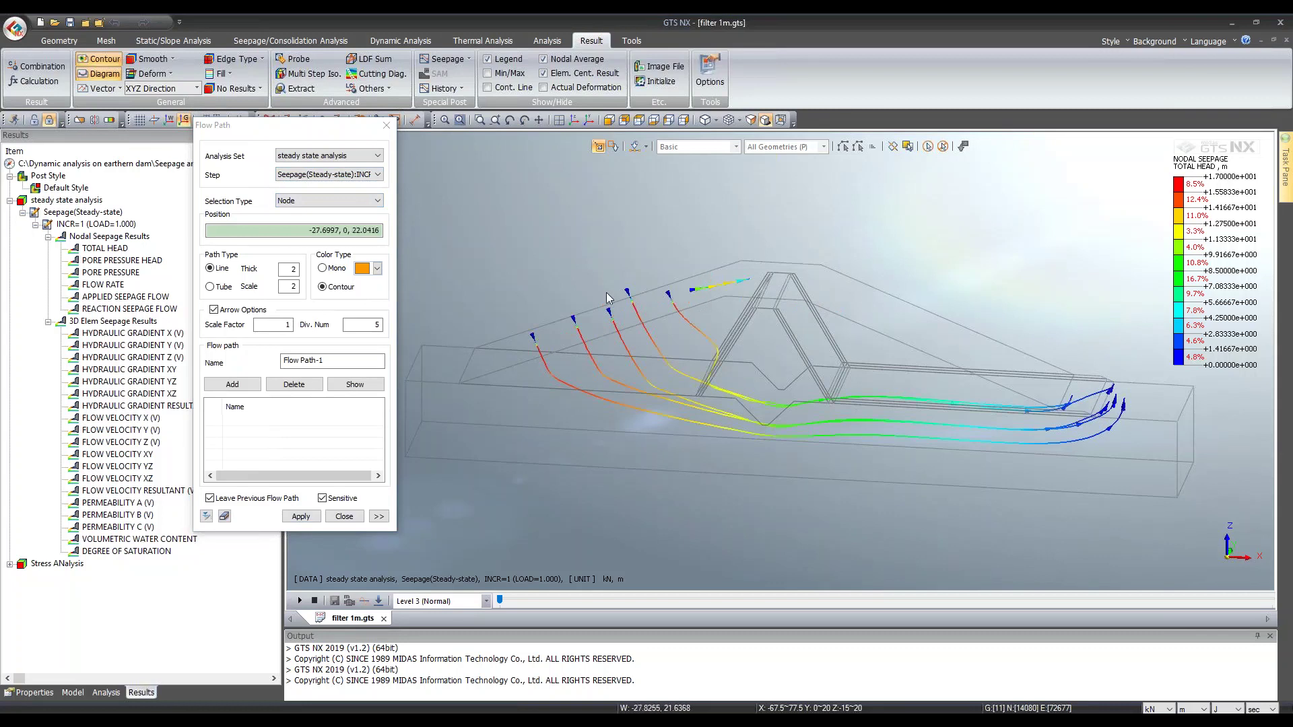
Step: Add more flow paths from further nodes across the width of the upstream face
{"action": "middle_click_drag", "start_coordinate": [677, 330], "coordinate": [575, 327]}
{"action": "left_click", "coordinate": [576, 328]}
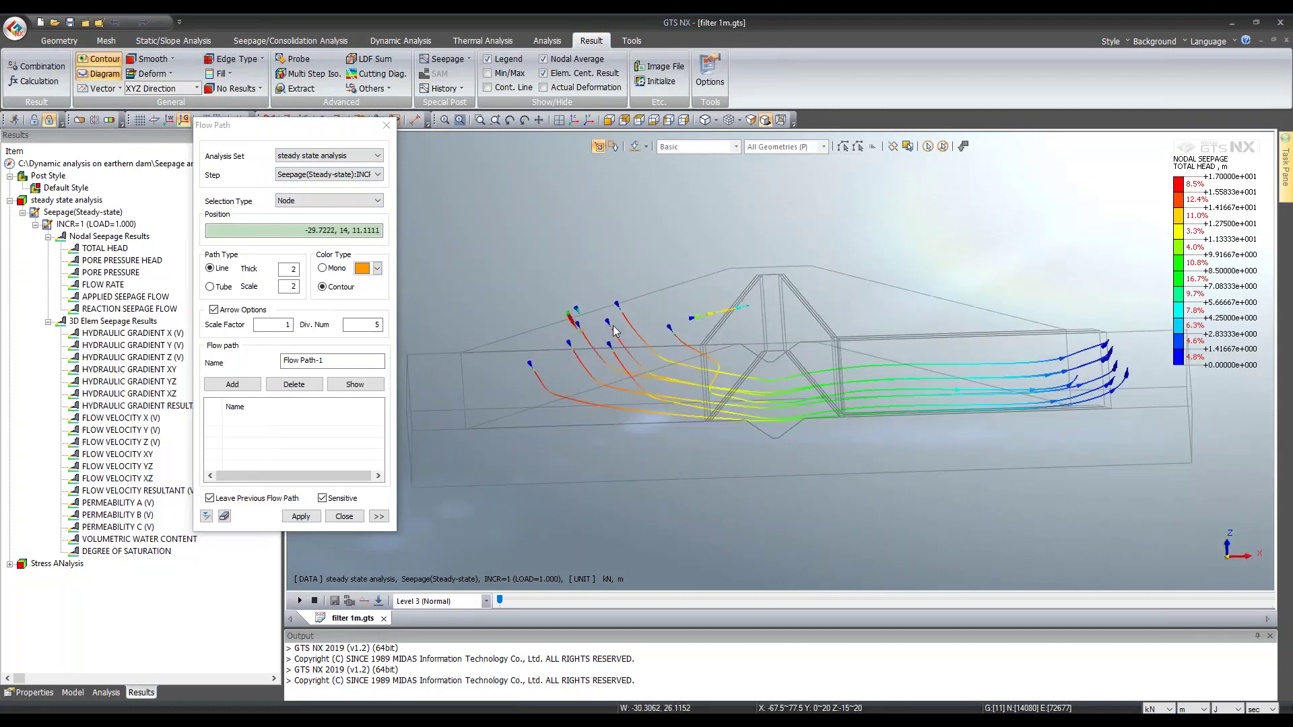
{"action": "left_click", "coordinate": [648, 314]}
{"action": "left_click", "coordinate": [546, 352]}
{"action": "left_click", "coordinate": [554, 370]}
{"action": "left_click", "coordinate": [560, 334]}
{"action": "left_click", "coordinate": [659, 299]}
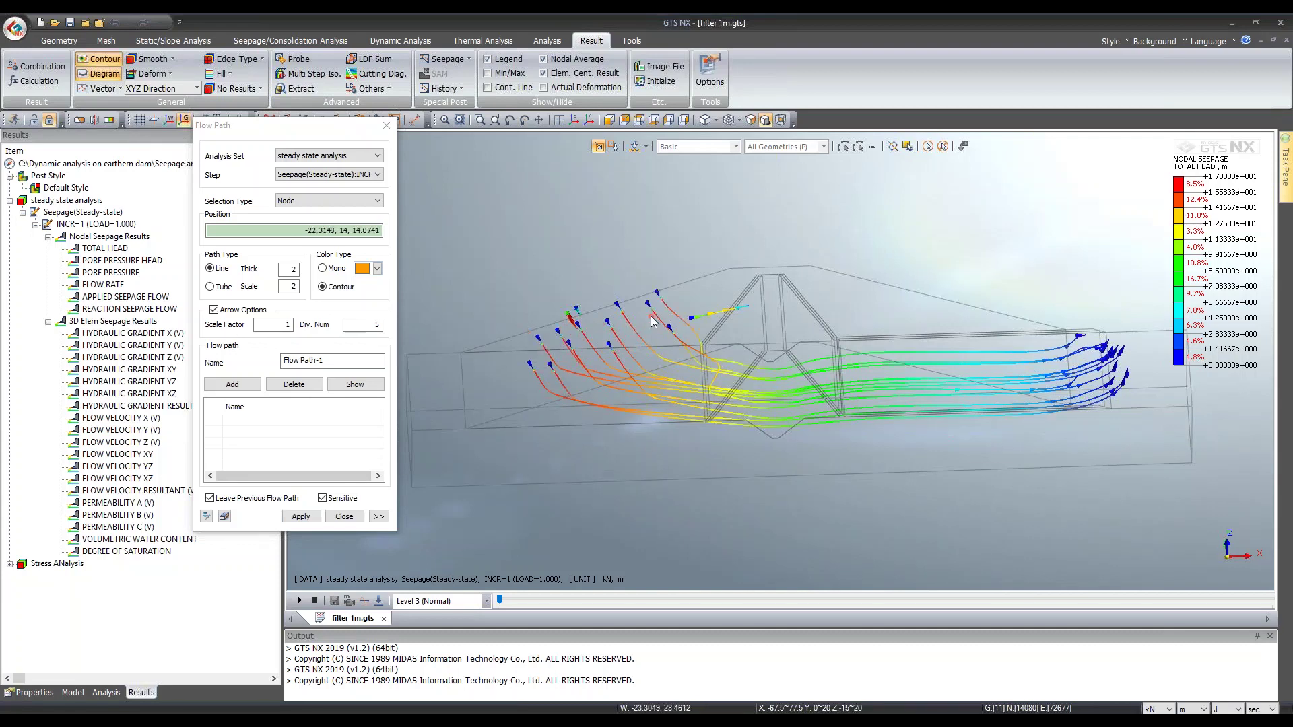
Step: Examine the flow paths through the foundation up to the downstream toe, from the front and in 3D
{"action": "left_click", "coordinate": [609, 121]}
{"action": "scroll", "coordinate": [858, 412], "scroll_direction": "up", "scroll_amount": 3}
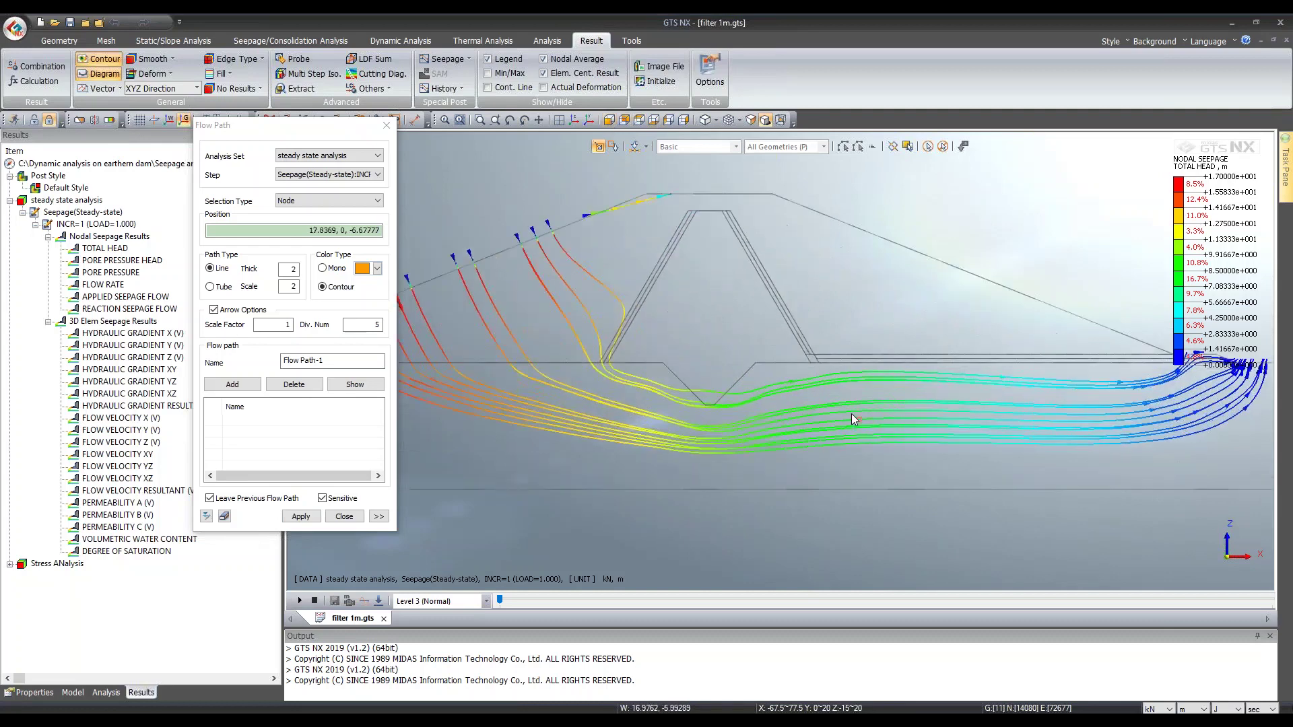
{"action": "scroll", "coordinate": [698, 395], "scroll_direction": "up", "scroll_amount": 1}
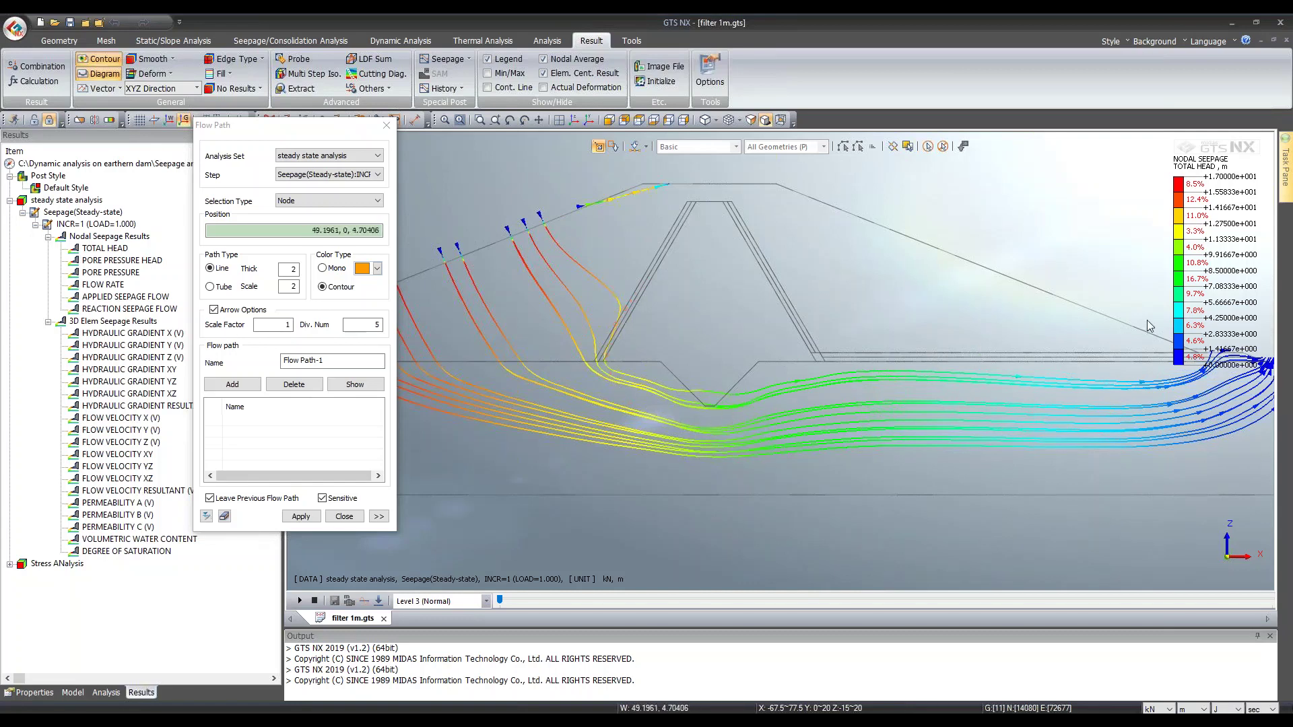
{"action": "middle_click_drag", "start_coordinate": [1146, 320], "coordinate": [1104, 350]}
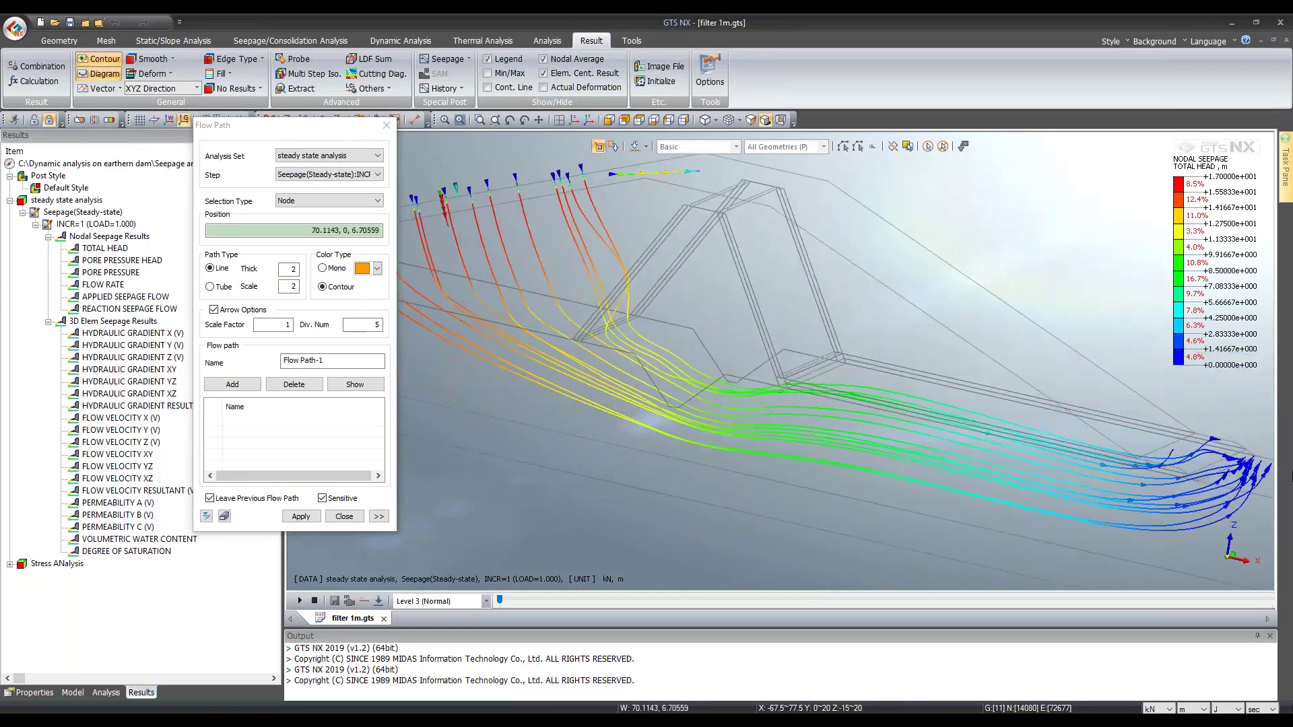
{"action": "middle_click_drag", "start_coordinate": [1103, 437], "coordinate": [1071, 463]}
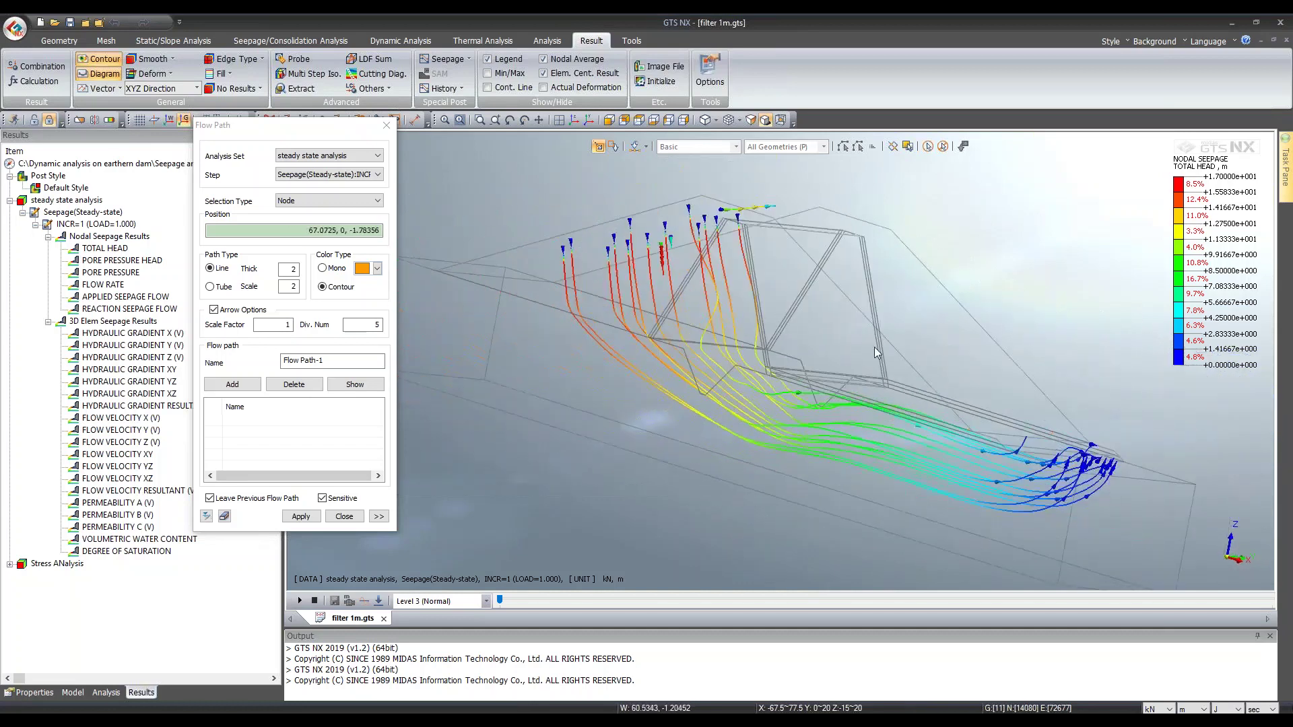
{"action": "middle_click_drag", "start_coordinate": [707, 269], "coordinate": [875, 337], "text": "ctrl"}
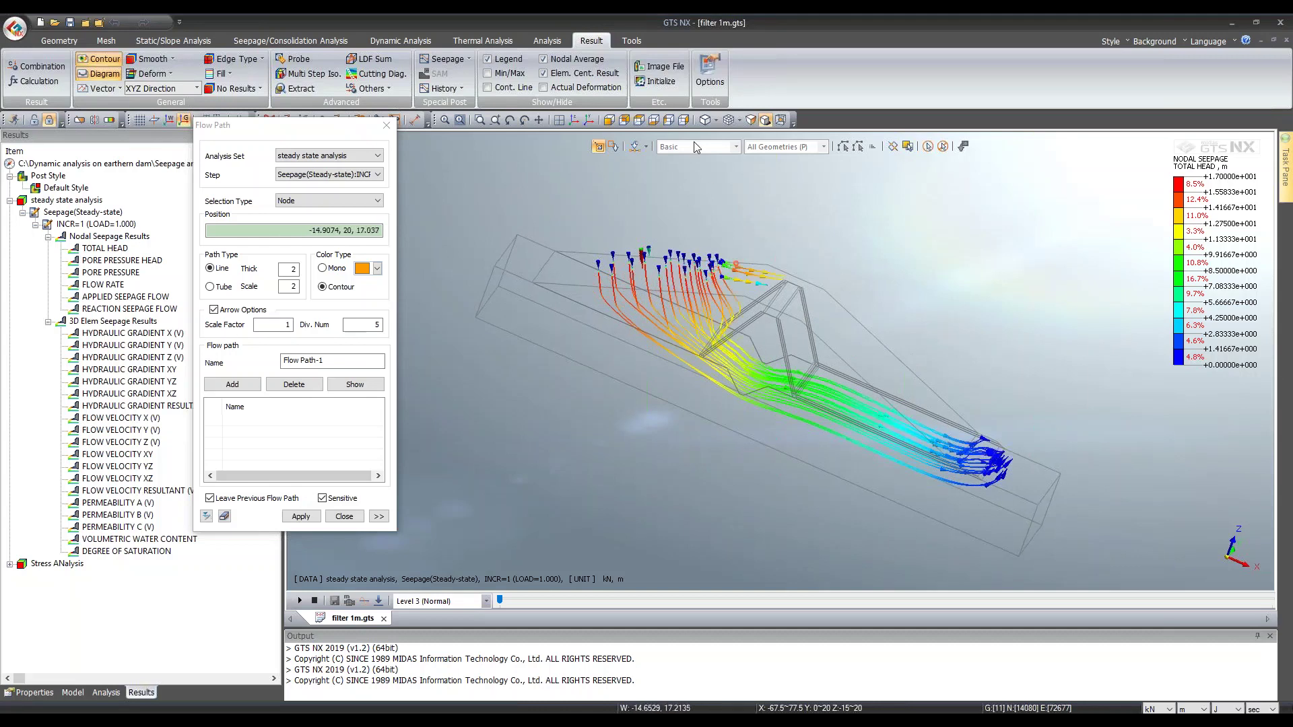
Step: Animate the flow paths in the front view and close the Flow Path tool
{"action": "left_click", "coordinate": [615, 120]}
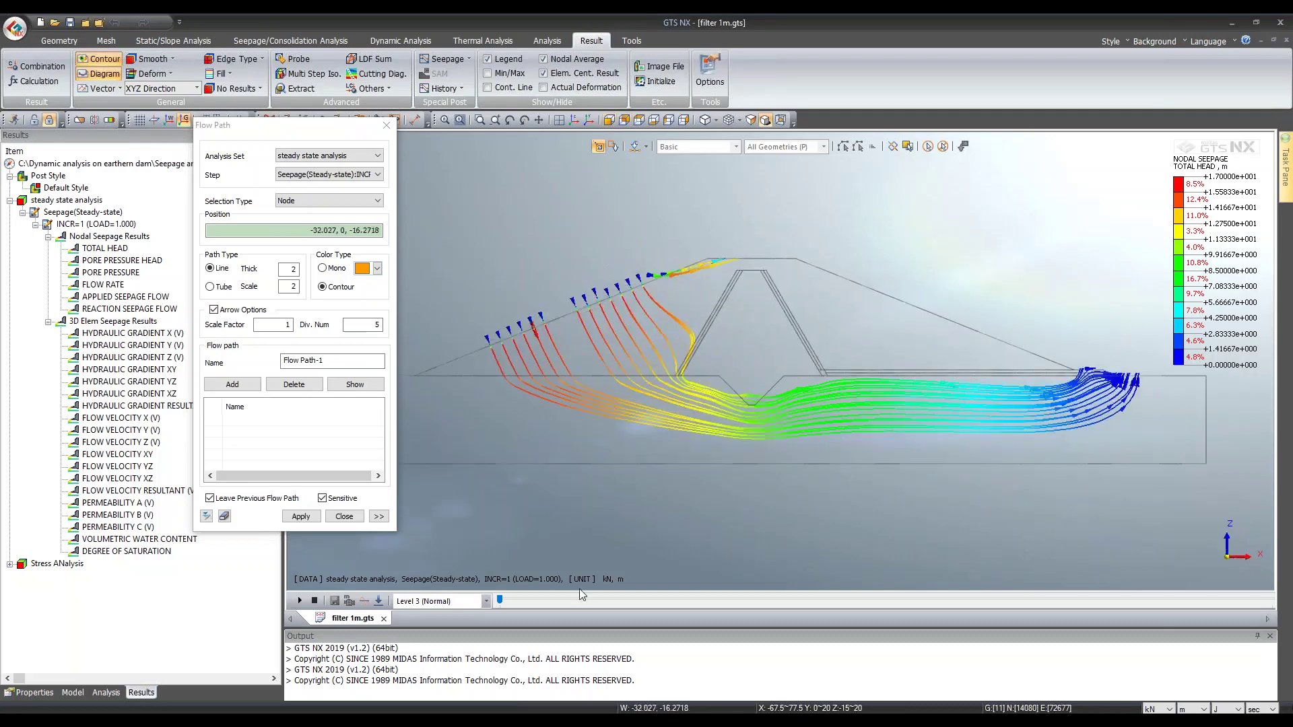
{"action": "left_click", "coordinate": [299, 601]}
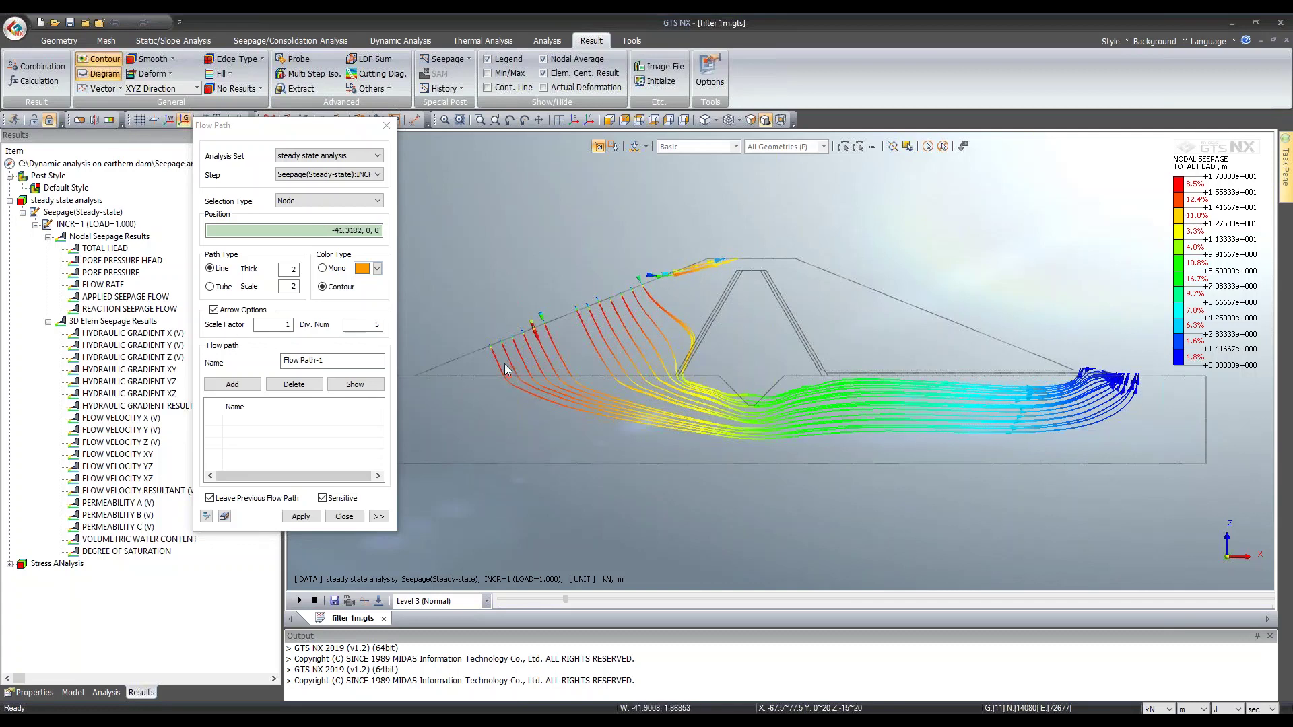
{"action": "left_click", "coordinate": [386, 126]}
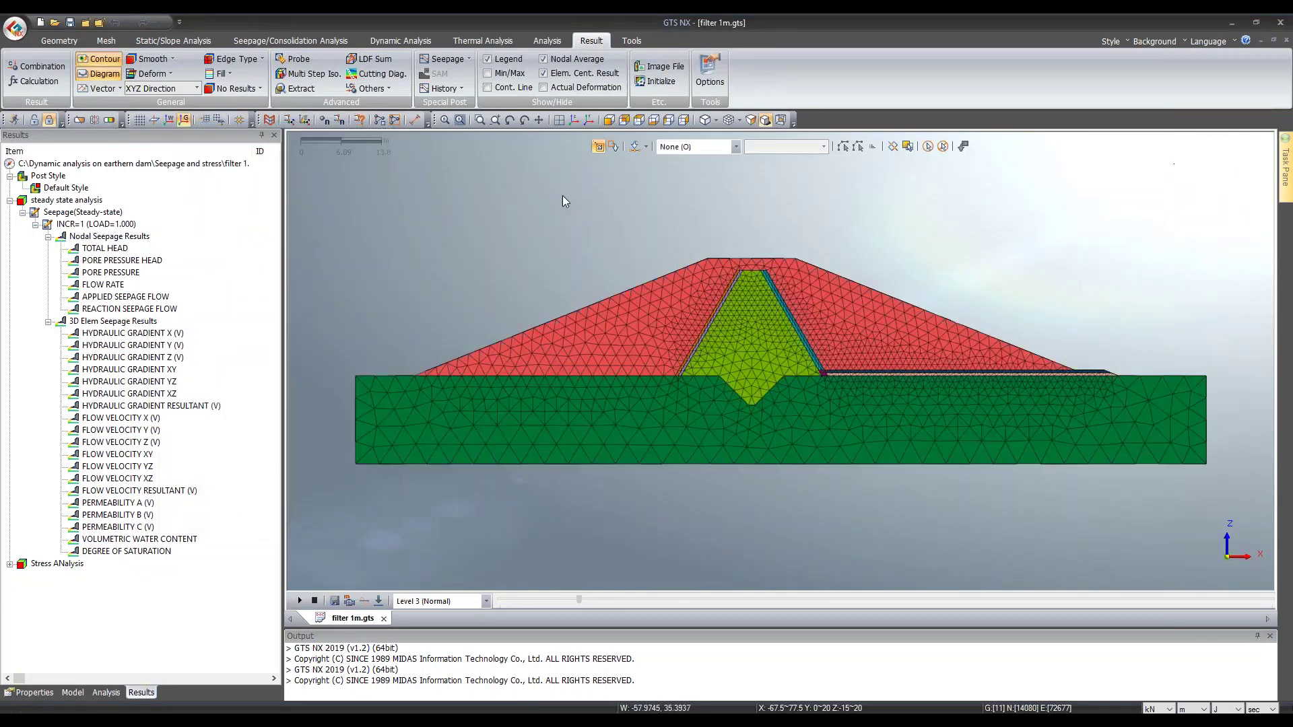
Step: Set up a multi-step iso surface of the steady state analysis with PORE PRESSURE HEAD as data, in isometric view
{"action": "left_click", "coordinate": [314, 73]}
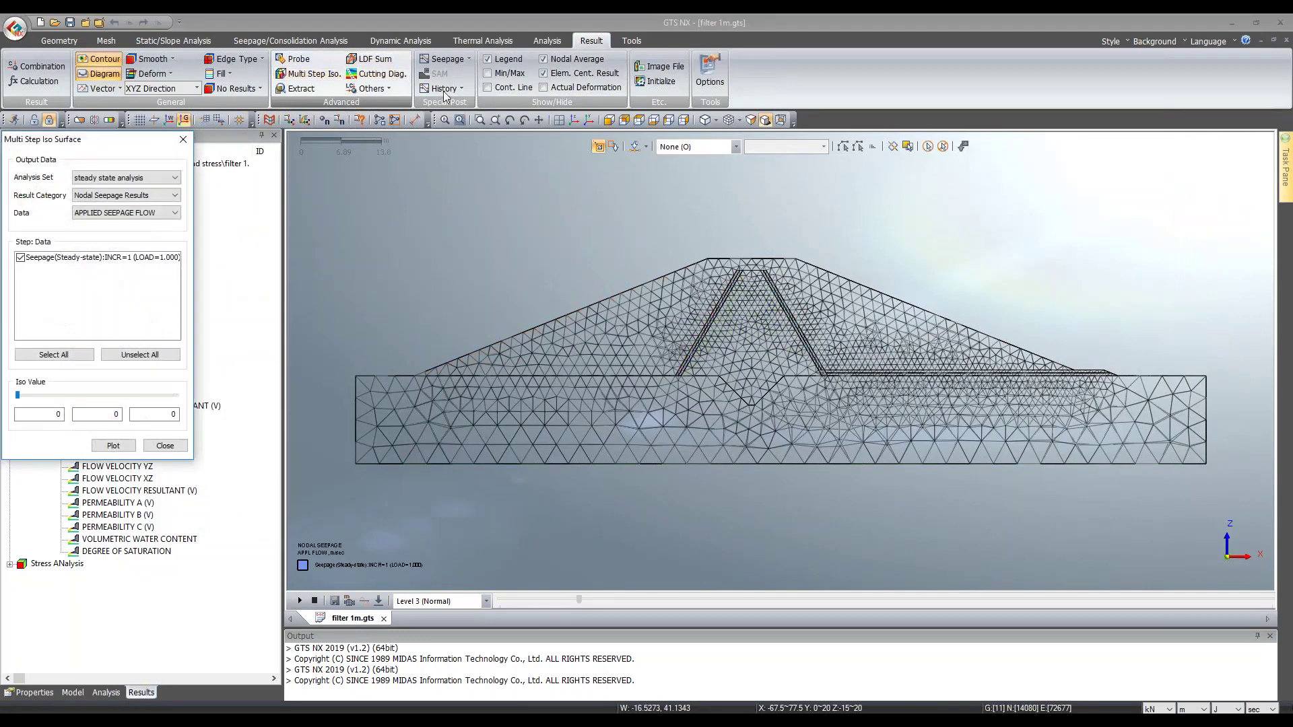
{"action": "left_click", "coordinate": [575, 120]}
{"action": "left_click_drag", "start_coordinate": [121, 139], "coordinate": [332, 170]}
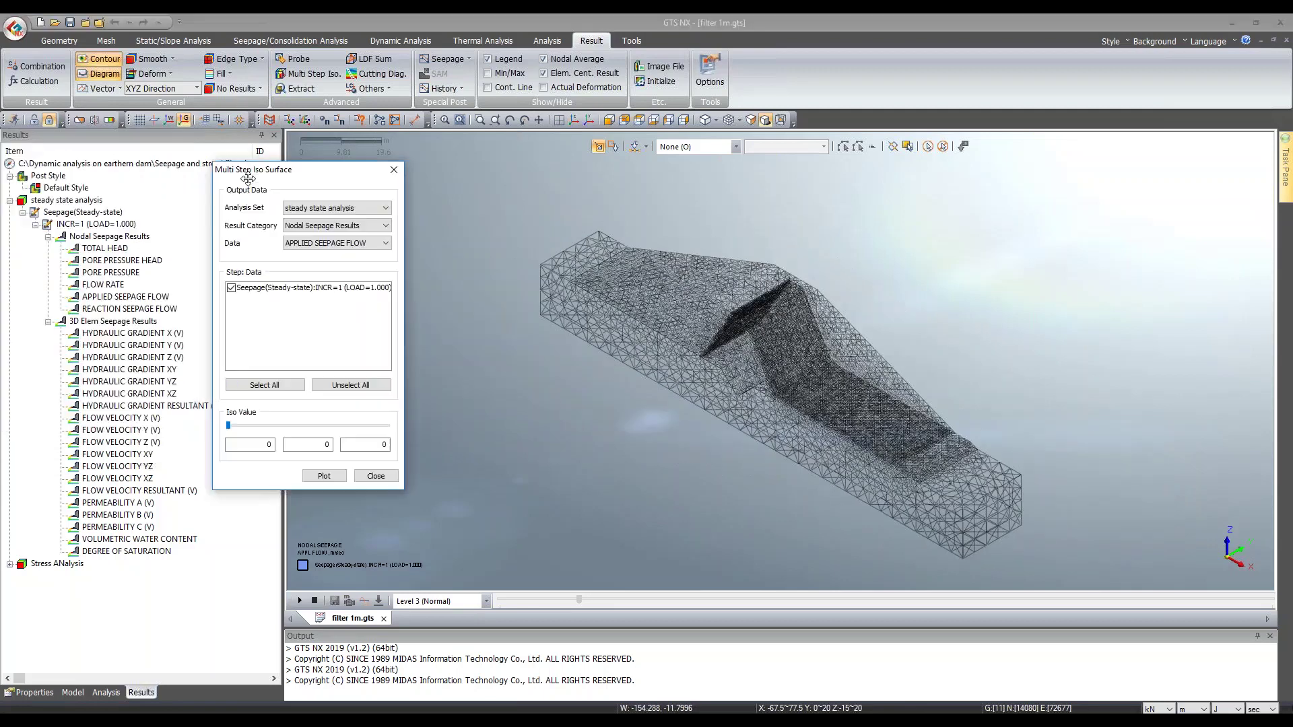
{"action": "left_click", "coordinate": [363, 244]}
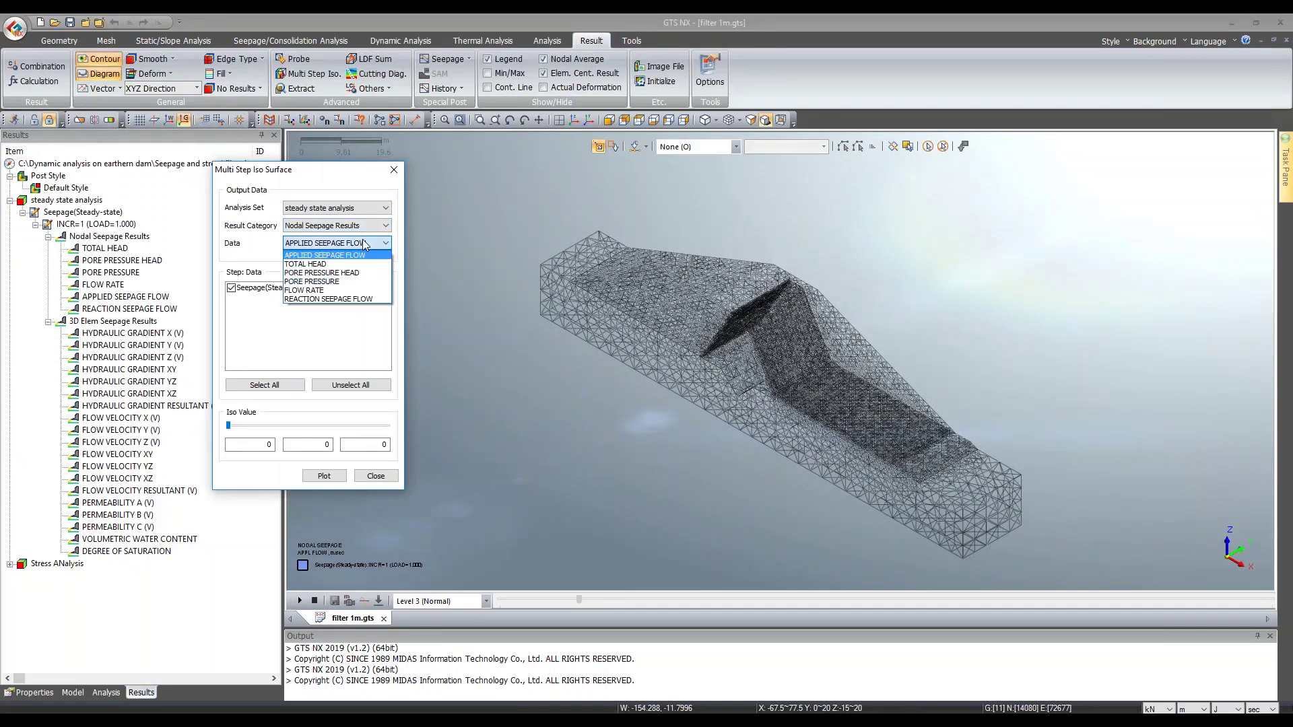
{"action": "left_click", "coordinate": [363, 273]}
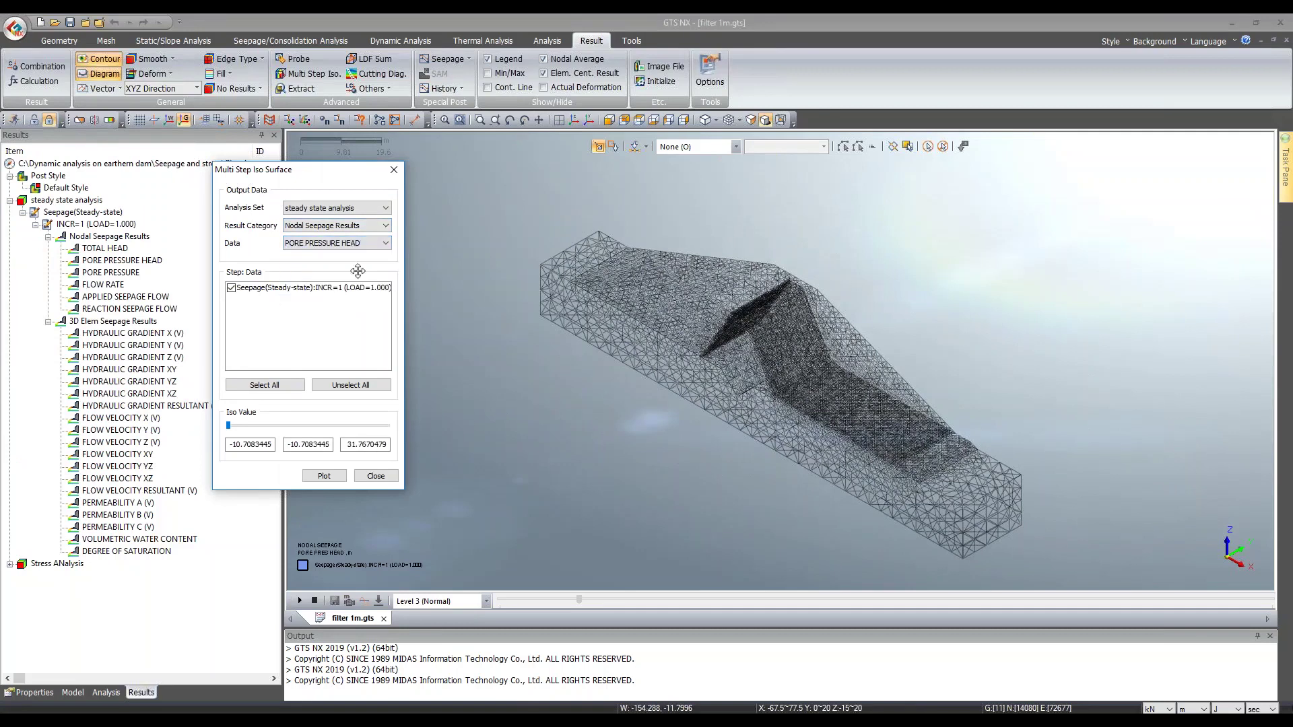
Step: Plot the pore pressure head iso surface at an iso value of 0 and examine the surface through the dam
{"action": "double_click", "coordinate": [287, 445]}
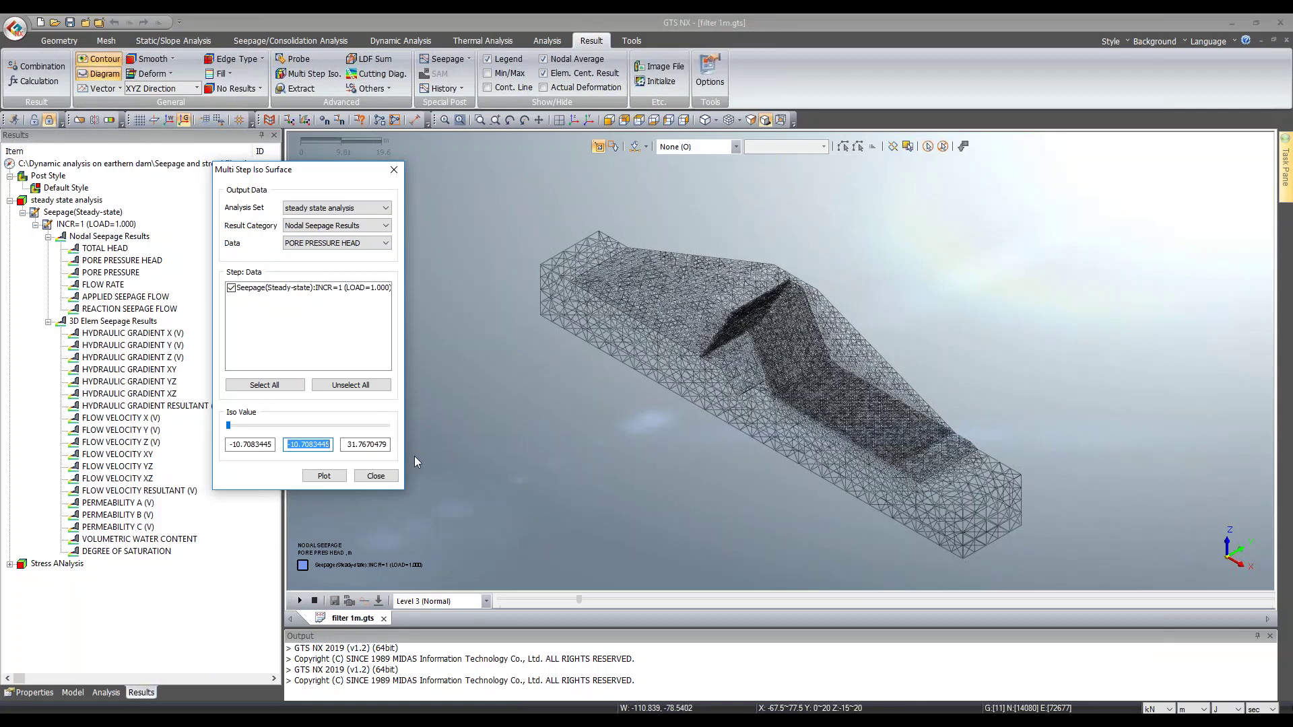
{"action": "type", "text": "0"}
{"action": "left_click", "coordinate": [325, 476]}
{"action": "mouse_move", "coordinate": [731, 401]}
{"action": "middle_mouse_down", "text": "ctrl"}
{"action": "mouse_move", "coordinate": [884, 377]}
{"action": "mouse_move", "coordinate": [843, 351]}
{"action": "mouse_move", "coordinate": [738, 354]}
{"action": "mouse_move", "coordinate": [756, 347]}
{"action": "middle_mouse_up", "text": "ctrl"}
{"action": "scroll", "coordinate": [800, 356], "scroll_direction": "up", "scroll_amount": 2}
{"action": "scroll", "coordinate": [799, 355], "scroll_direction": "up", "scroll_amount": 3}
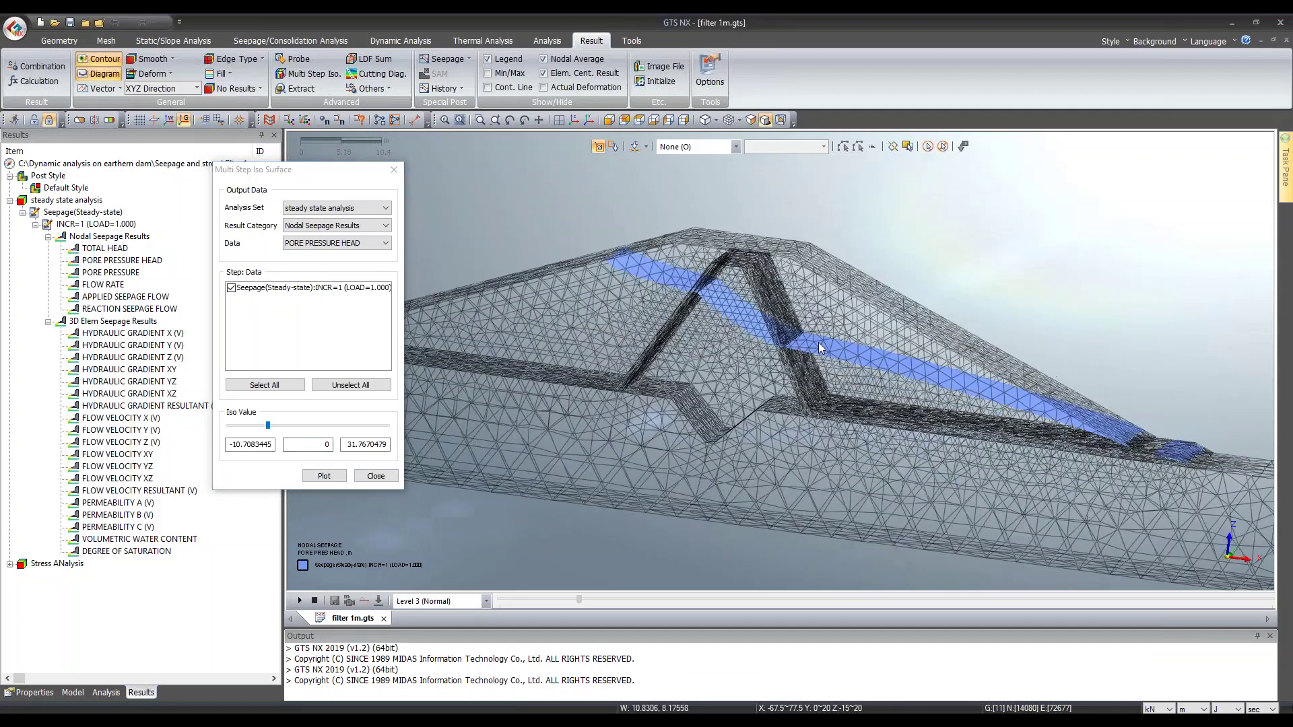
{"action": "middle_click_drag", "start_coordinate": [967, 330], "coordinate": [688, 345], "text": "ctrl"}
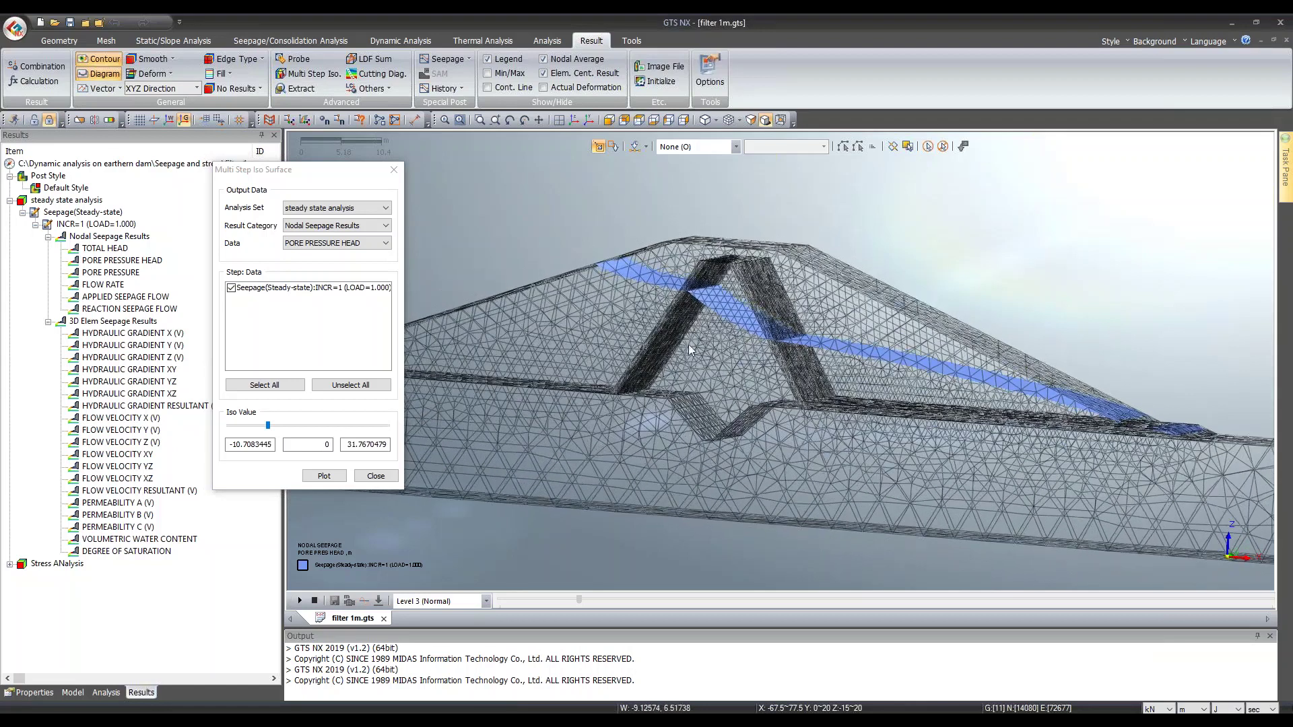
{"action": "middle_click_drag", "start_coordinate": [817, 333], "coordinate": [847, 326], "text": "ctrl"}
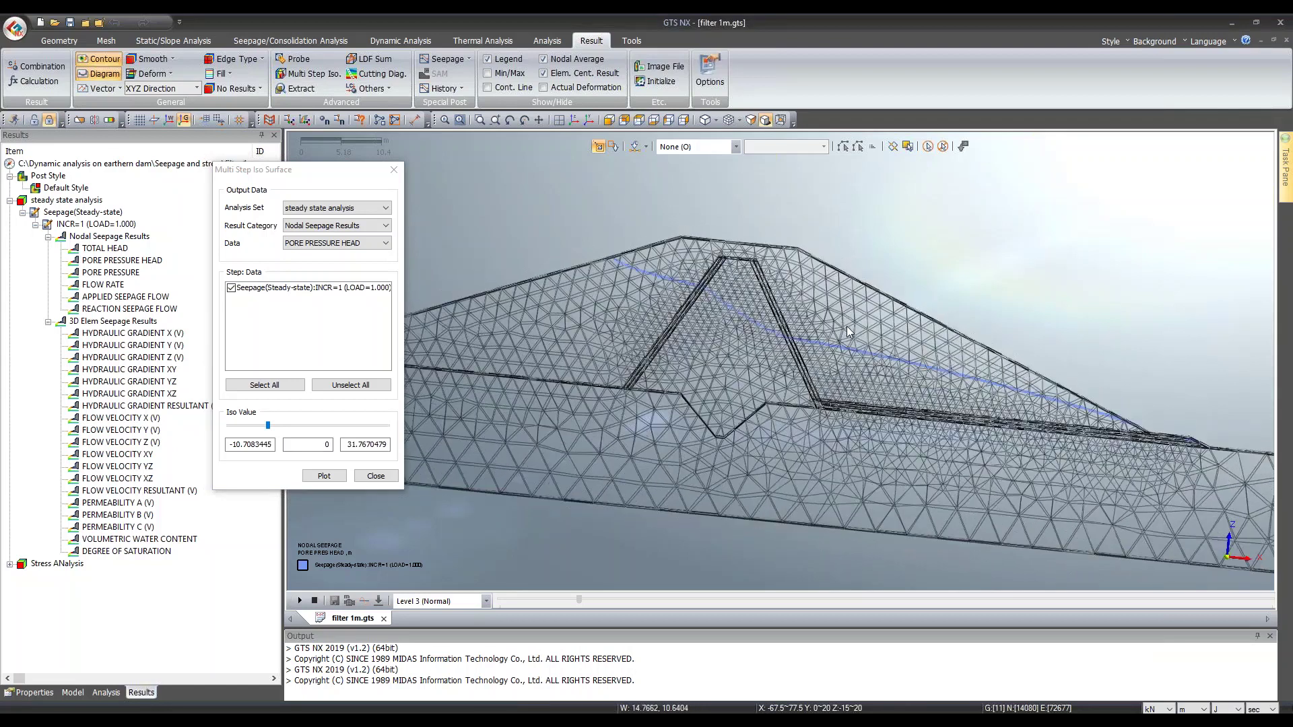
Step: Try the Image White background behind the pore pressure head iso surface and return to the shaded image background
{"action": "left_click", "coordinate": [1155, 42]}
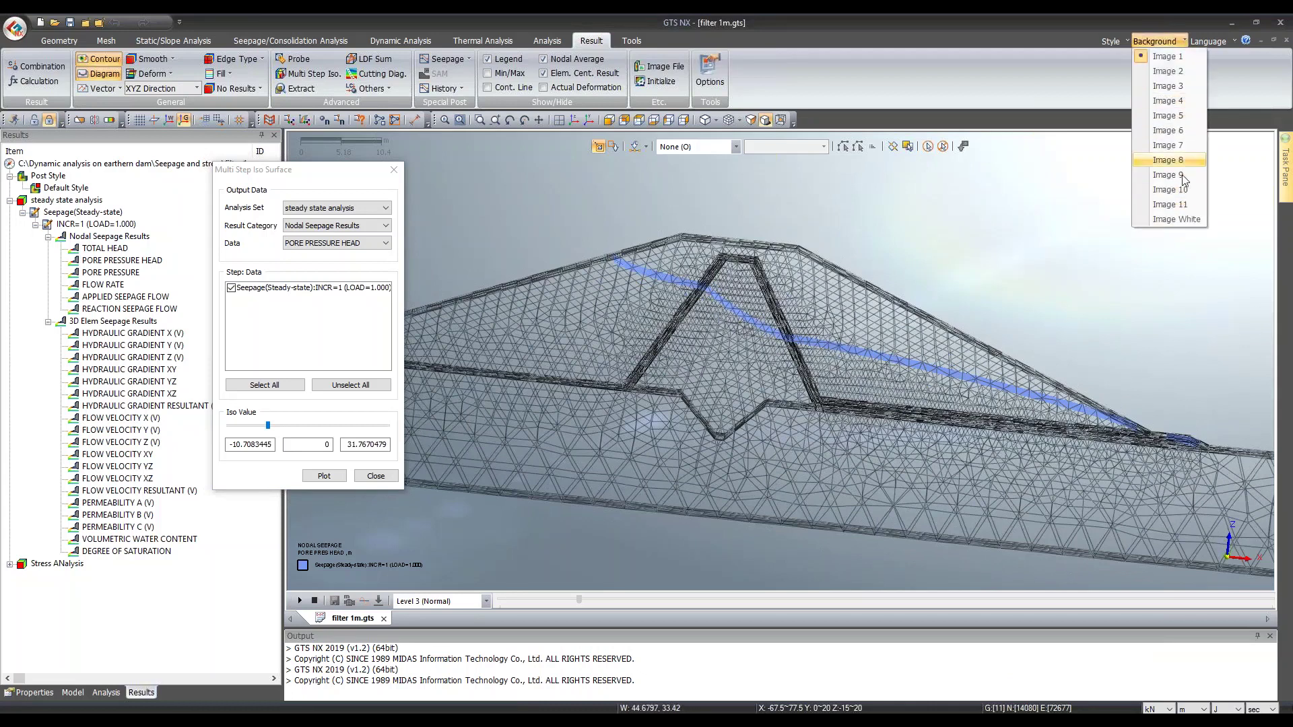
{"action": "left_click", "coordinate": [1175, 219]}
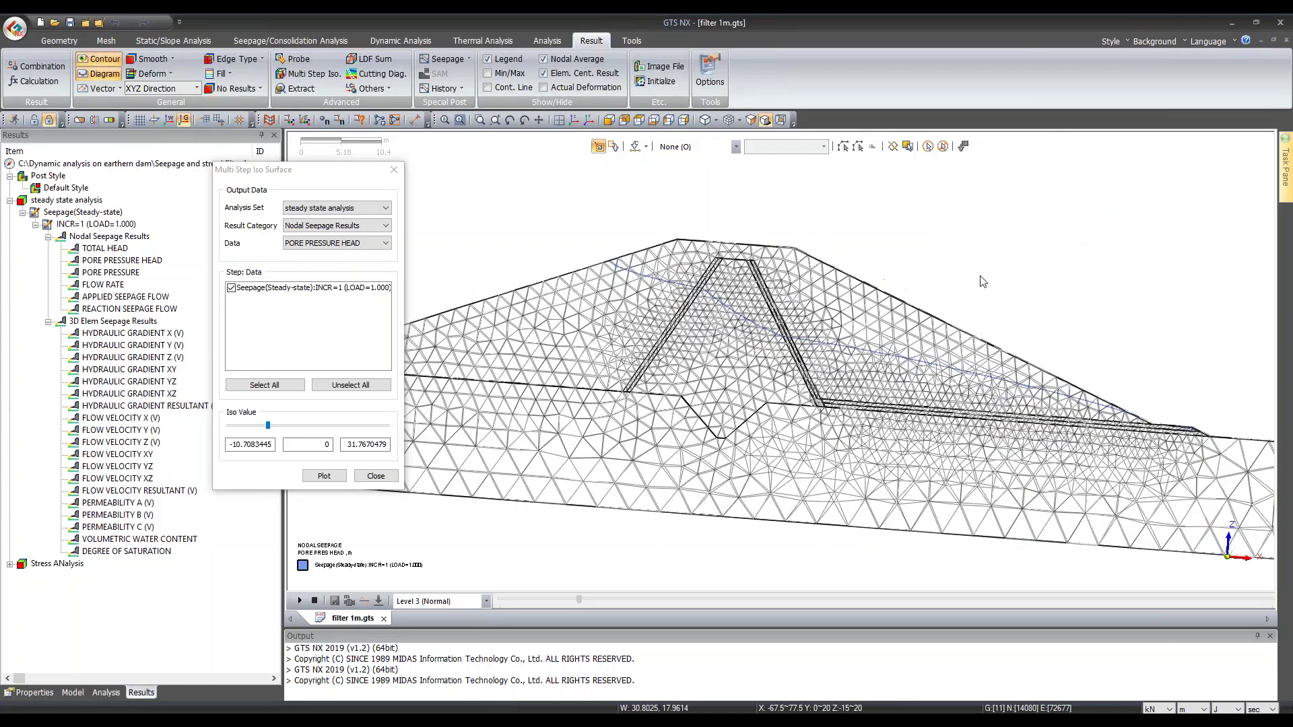
{"action": "middle_click_drag", "start_coordinate": [959, 281], "coordinate": [823, 287]}
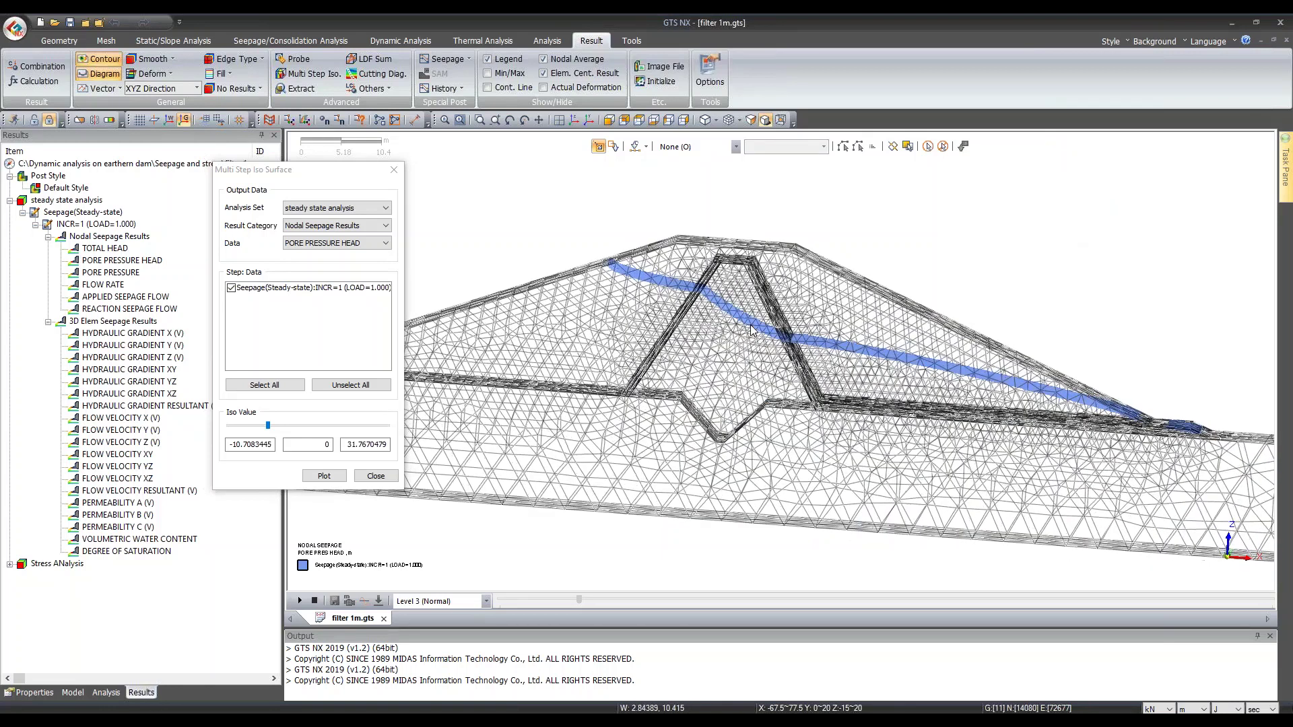
{"action": "left_click", "coordinate": [1154, 41]}
{"action": "left_click", "coordinate": [1166, 71]}
{"action": "middle_click_drag", "start_coordinate": [888, 223], "coordinate": [673, 245]}
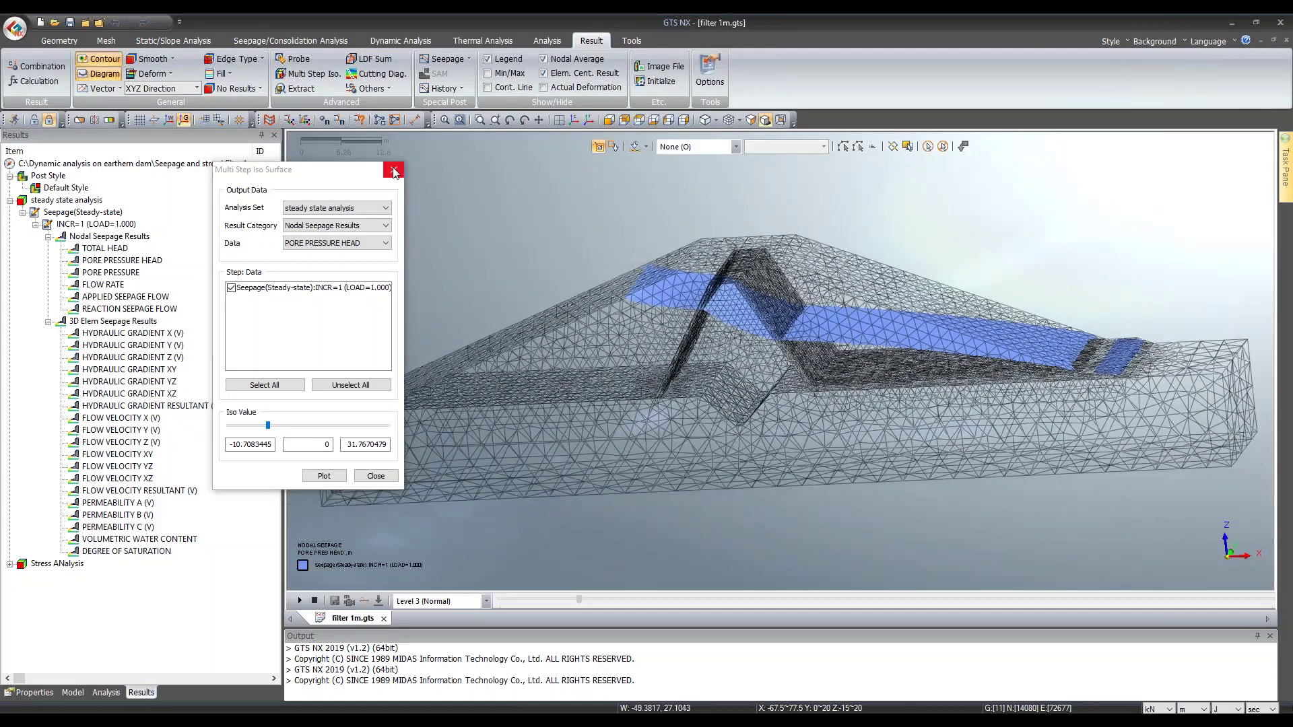
Step: Change the iso surface data to TOTAL HEAD under Nodal Seepage Results and examine the surface from the front and at an angle
{"action": "left_click", "coordinate": [337, 226]}
{"action": "left_click", "coordinate": [330, 234]}
{"action": "left_click", "coordinate": [337, 225]}
{"action": "left_click", "coordinate": [333, 215]}
{"action": "left_click", "coordinate": [337, 243]}
{"action": "left_click", "coordinate": [342, 264]}
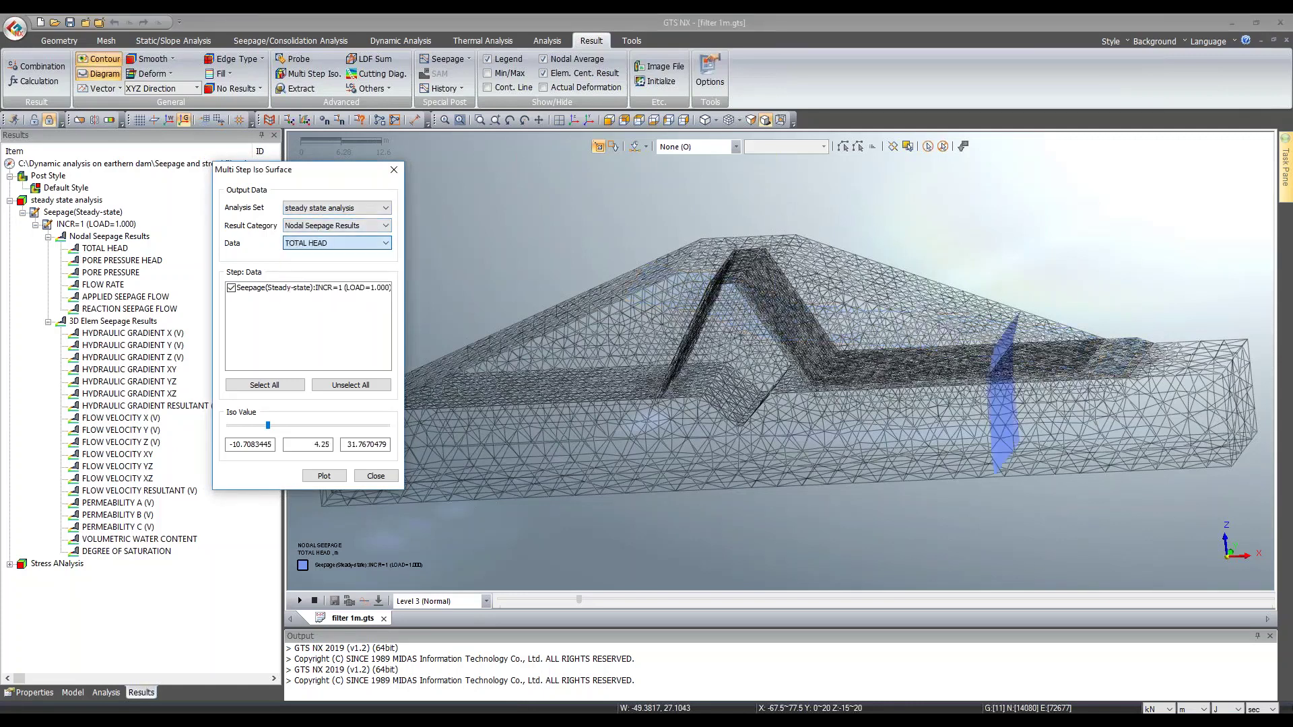
{"action": "left_click", "coordinate": [624, 121]}
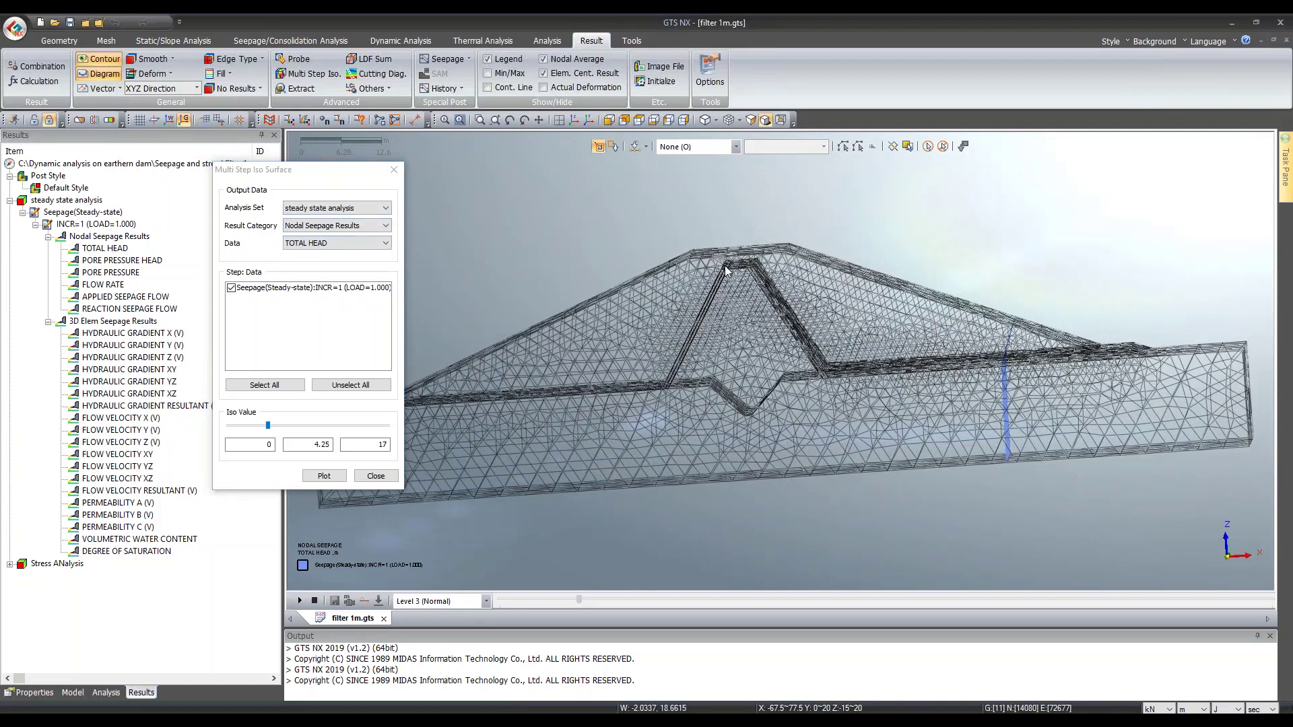
{"action": "mouse_move", "coordinate": [731, 272]}
{"action": "middle_mouse_down"}
{"action": "mouse_move", "coordinate": [745, 269]}
{"action": "mouse_move", "coordinate": [720, 257]}
{"action": "middle_mouse_up"}
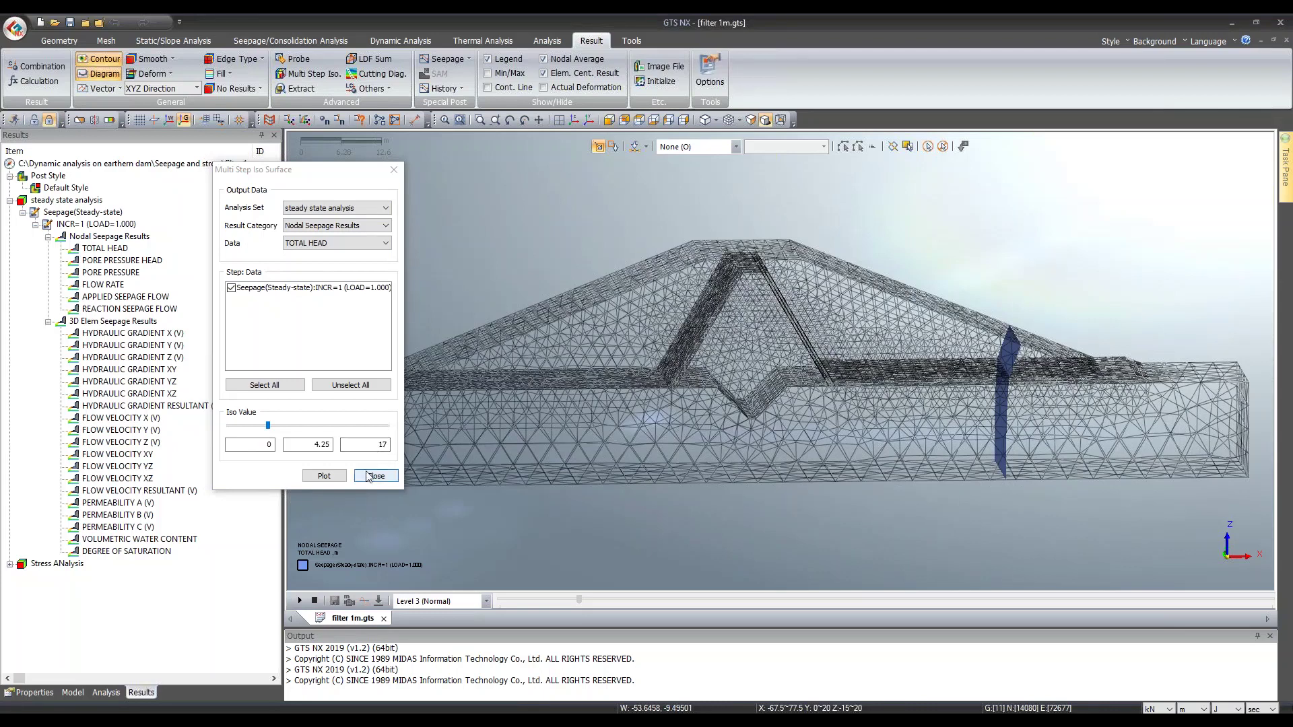
Step: Plot the total head iso surface at iso values of 6 and 10 and inspect it through the dam
{"action": "left_click", "coordinate": [385, 462]}
{"action": "type", "text": "6"}
{"action": "left_click", "coordinate": [323, 476]}
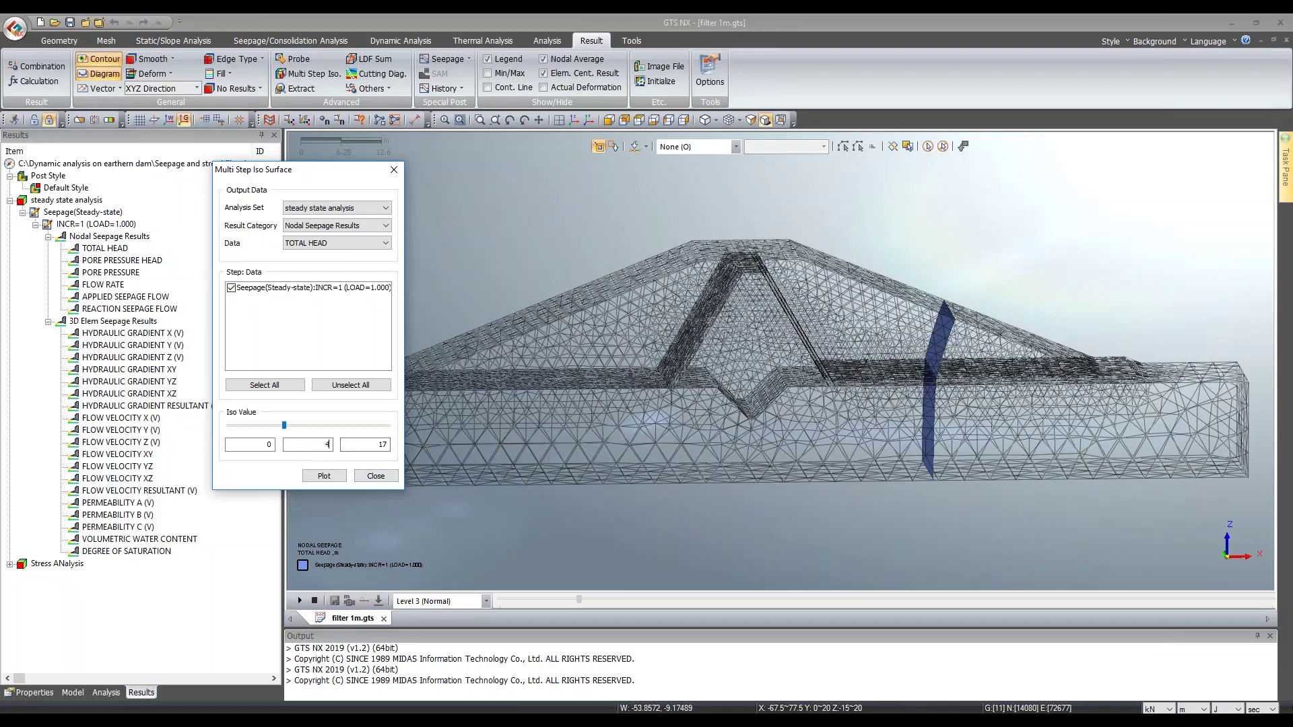
{"action": "left_click", "coordinate": [343, 476]}
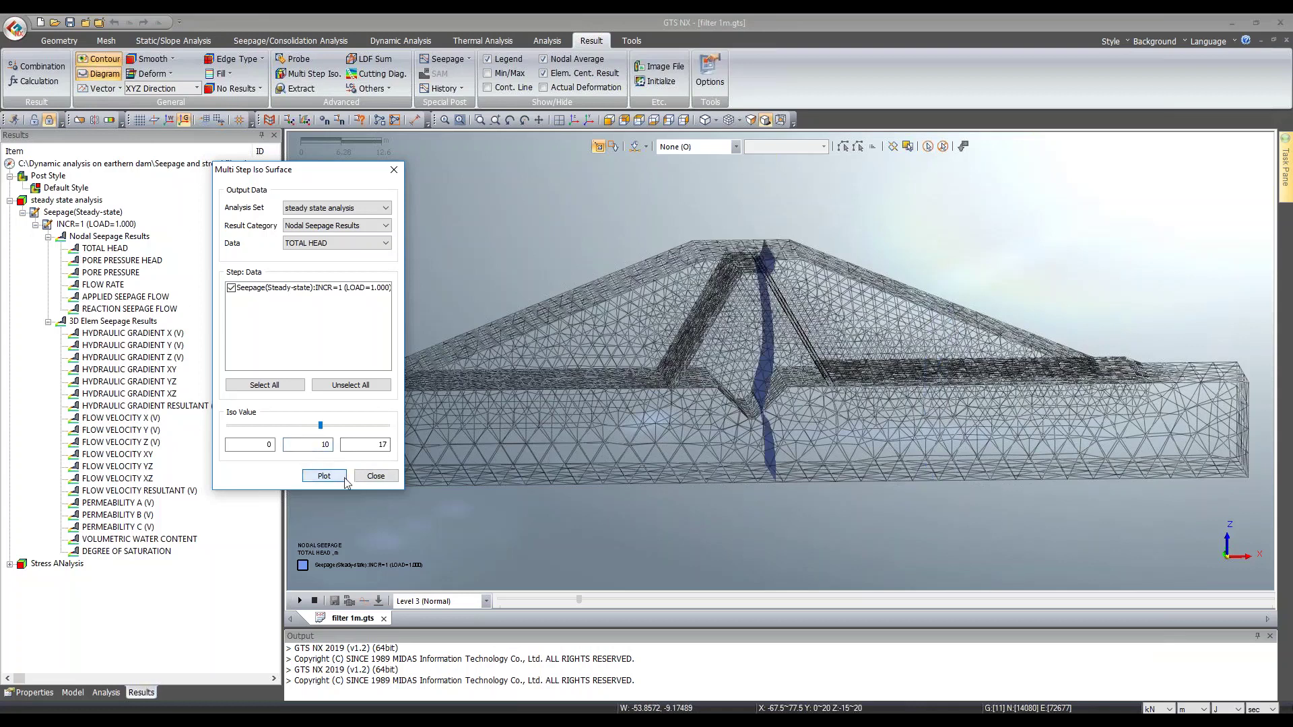
{"action": "middle_click_drag", "start_coordinate": [603, 451], "coordinate": [732, 427]}
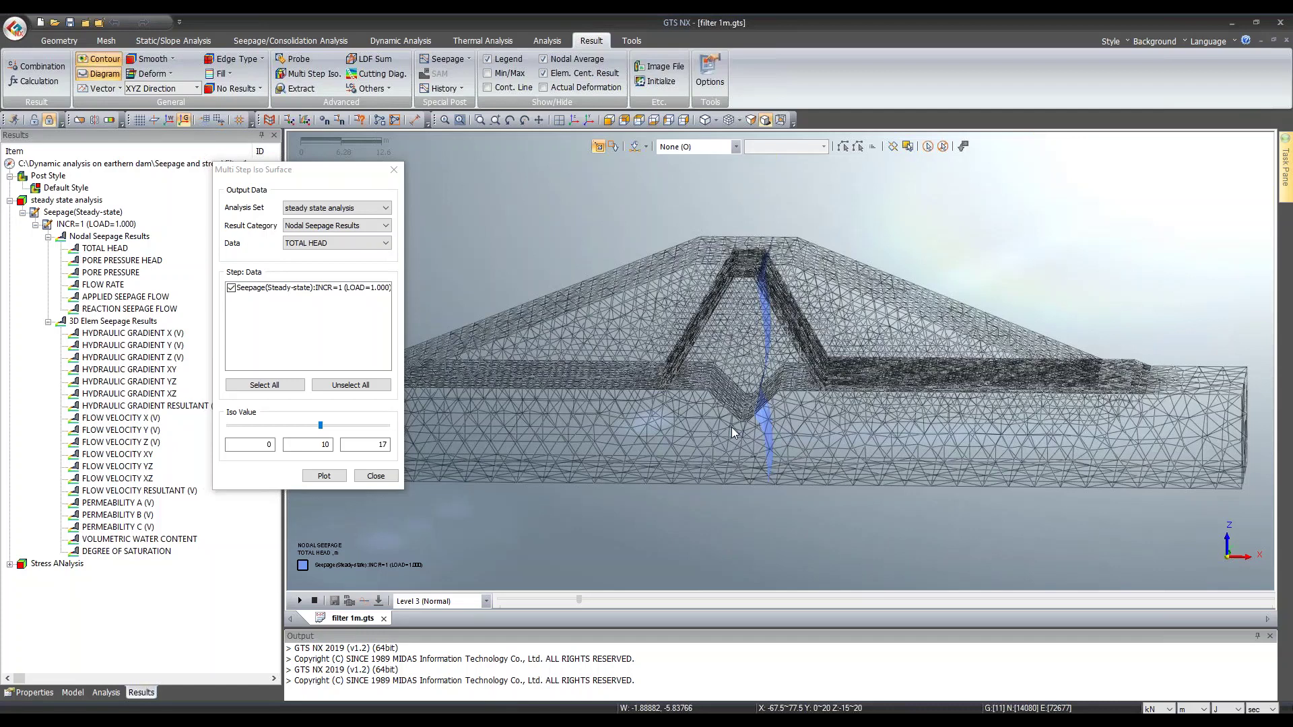
Step: Plot the total head iso surface at iso values of 12 and 15 and inspect its shape on the upstream side
{"action": "double_click", "coordinate": [319, 444]}
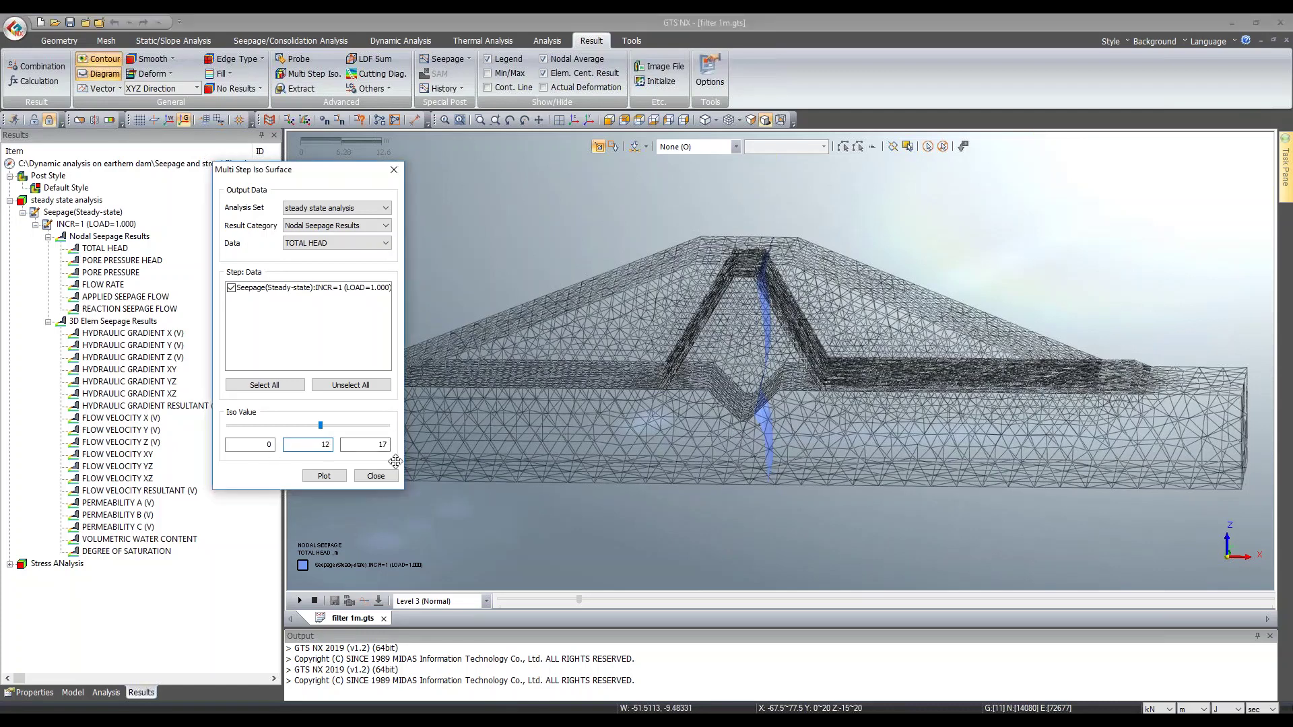
{"action": "left_click", "coordinate": [325, 476]}
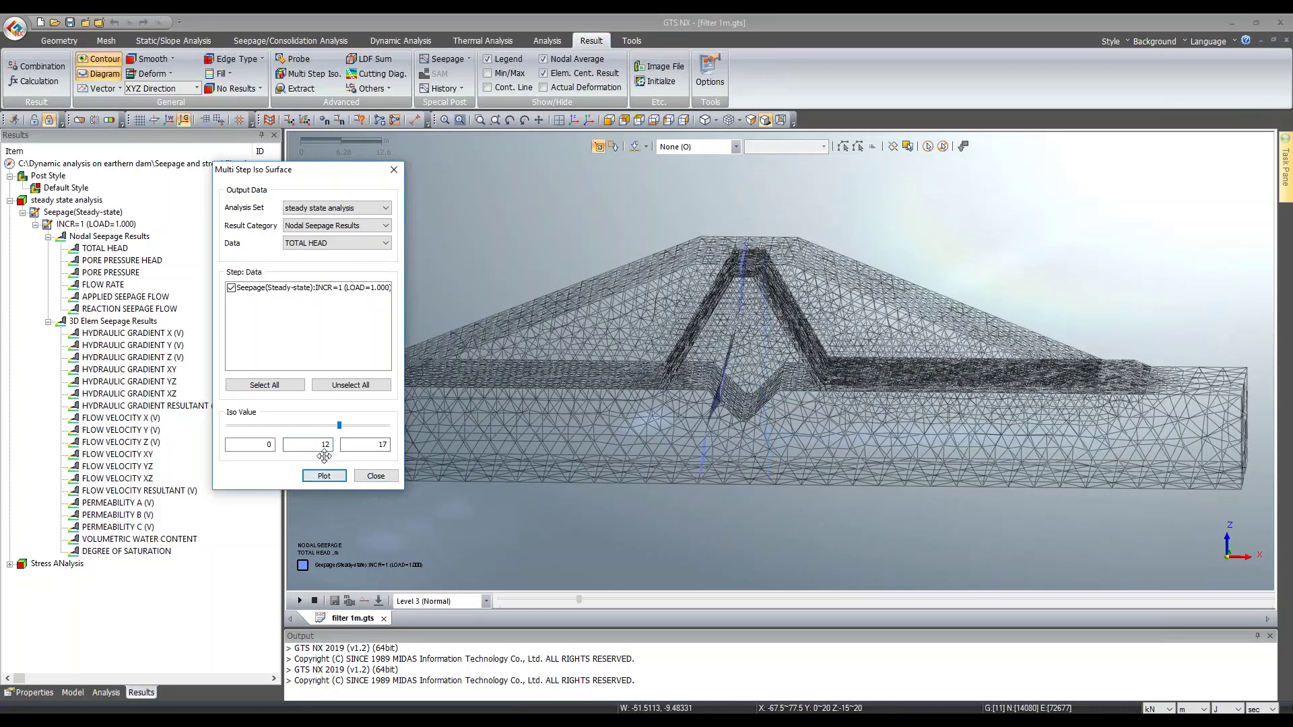
{"action": "double_click", "coordinate": [321, 446]}
{"action": "type", "text": "15"}
{"action": "left_click", "coordinate": [325, 476]}
{"action": "mouse_move", "coordinate": [656, 457]}
{"action": "middle_mouse_down"}
{"action": "mouse_move", "coordinate": [673, 433]}
{"action": "mouse_move", "coordinate": [617, 431]}
{"action": "mouse_move", "coordinate": [653, 439]}
{"action": "middle_mouse_up"}
Step: Plot the total head iso surface at an iso value of 17 and examine it over the upstream face in 3D
{"action": "double_click", "coordinate": [326, 444]}
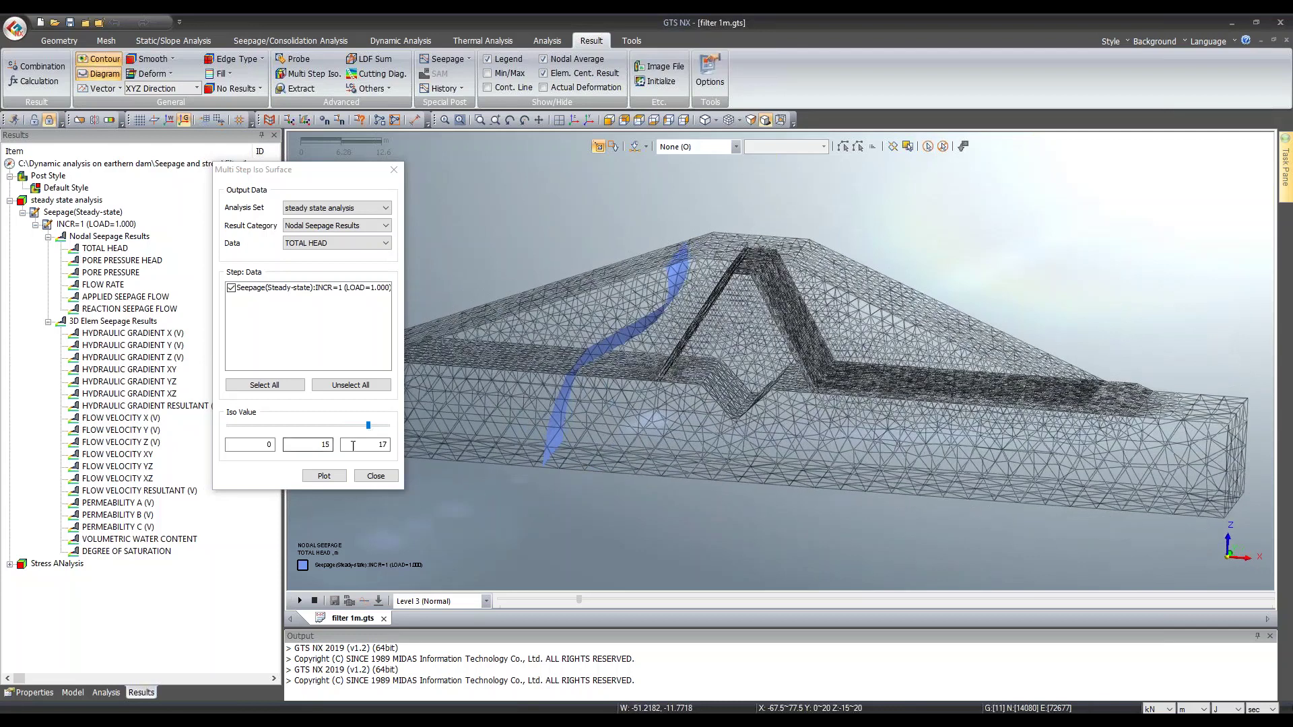
{"action": "type", "text": "1"}
{"action": "left_click", "coordinate": [324, 476]}
{"action": "middle_click_drag", "start_coordinate": [927, 349], "coordinate": [869, 343]}
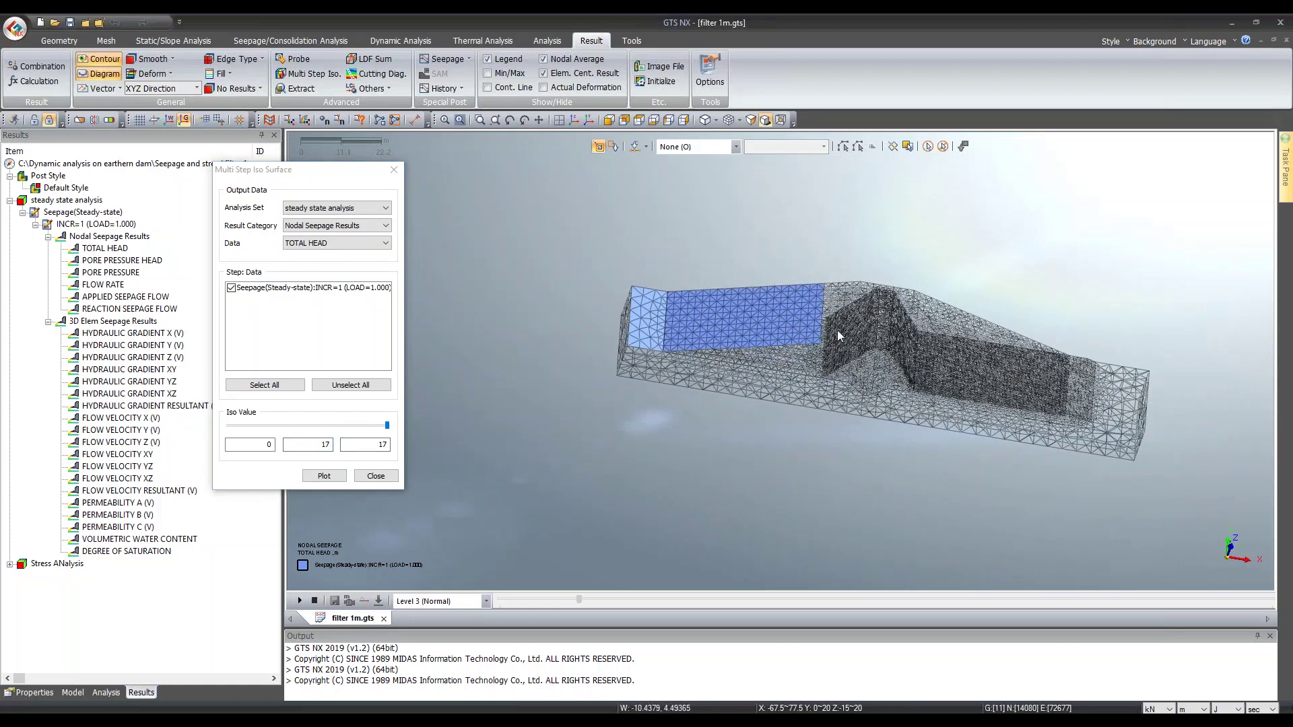
{"action": "middle_click_drag", "start_coordinate": [915, 317], "coordinate": [865, 300]}
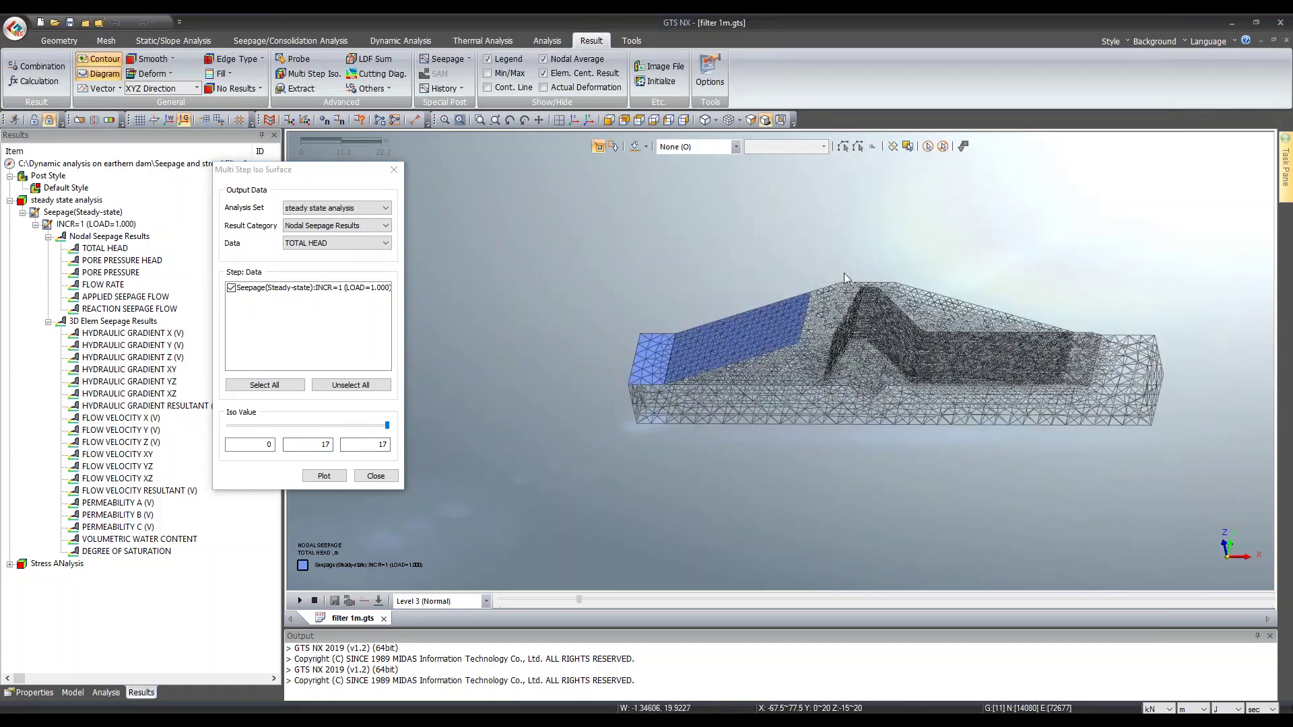
{"action": "left_click", "coordinate": [590, 123]}
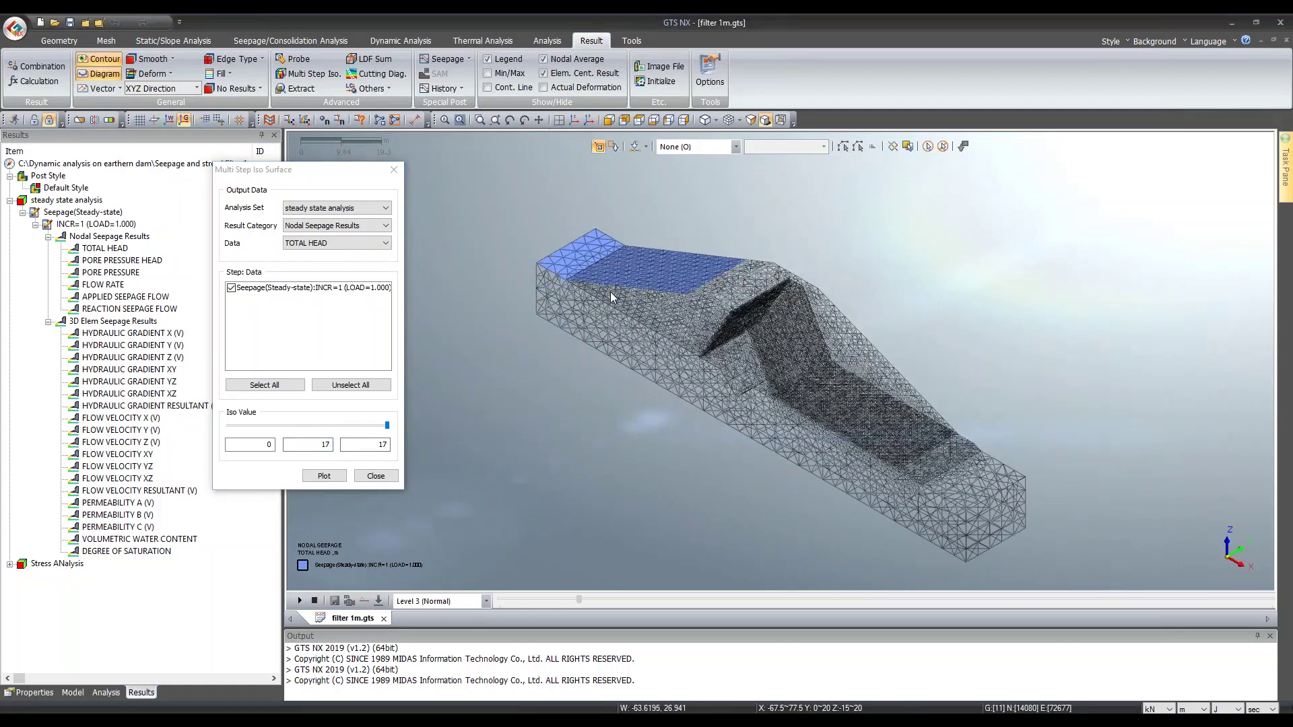
{"action": "middle_click_drag", "start_coordinate": [689, 358], "coordinate": [733, 357]}
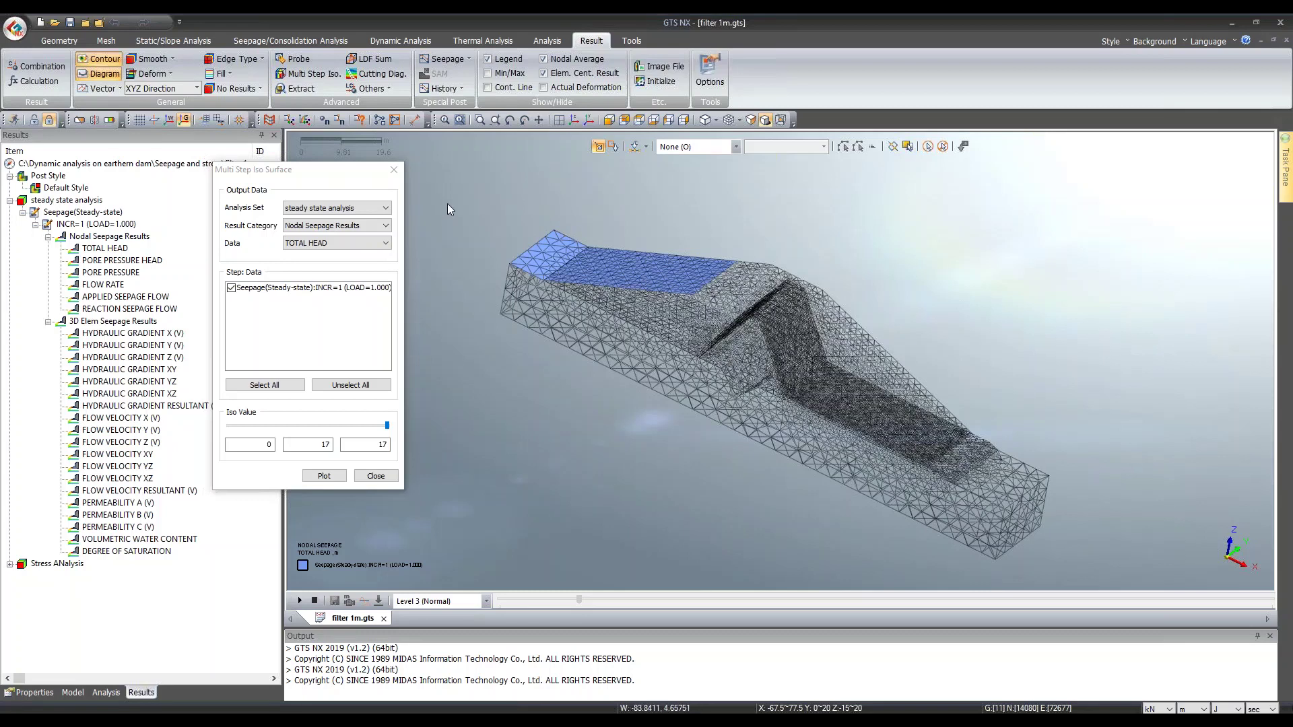
Step: Close the iso surface tool and display the steady-state TOTAL HEAD result in front view as coloured contour lines
{"action": "left_click", "coordinate": [393, 170]}
{"action": "left_click", "coordinate": [609, 120]}
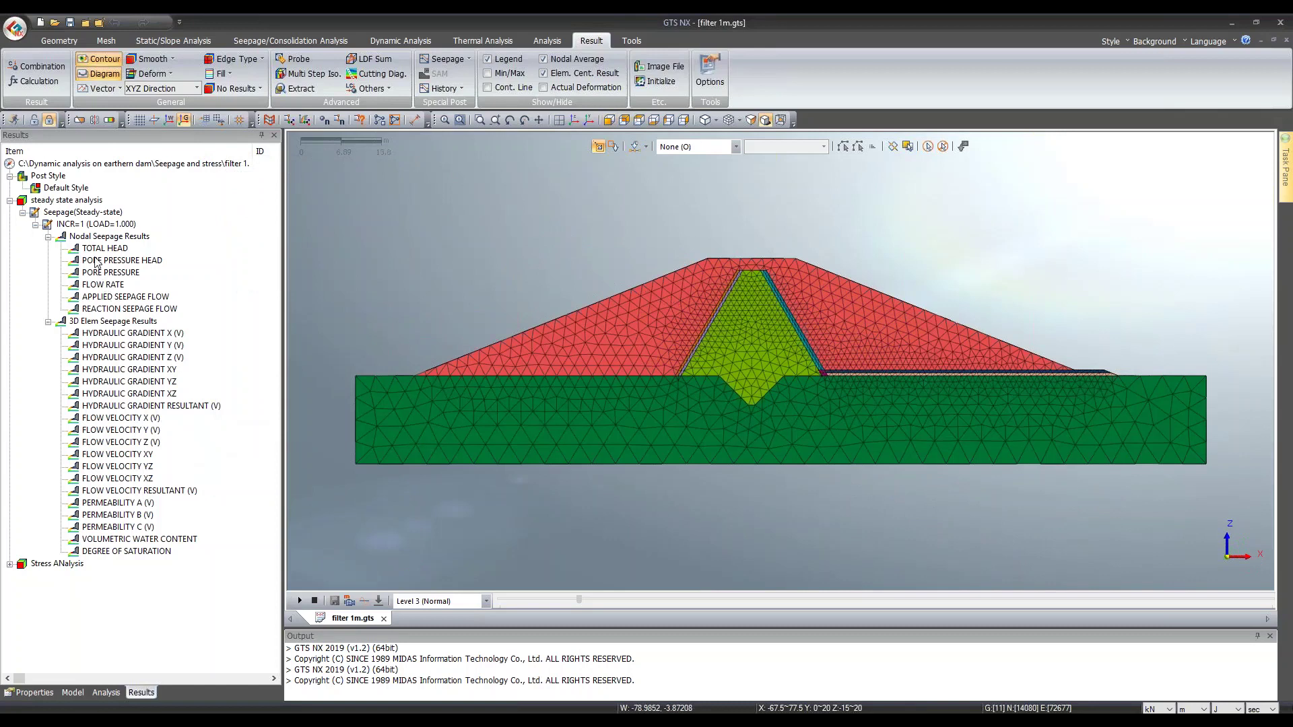
{"action": "double_click", "coordinate": [100, 250]}
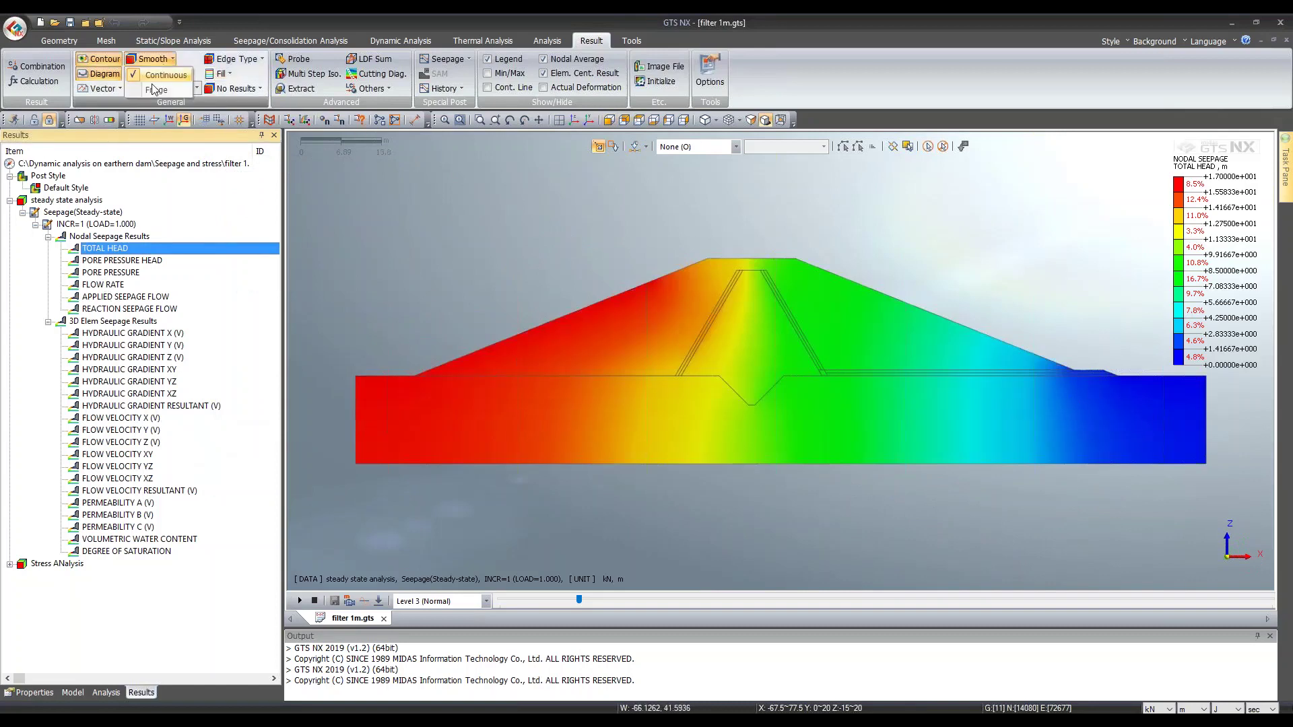
{"action": "left_click", "coordinate": [231, 75]}
{"action": "left_click", "coordinate": [224, 101]}
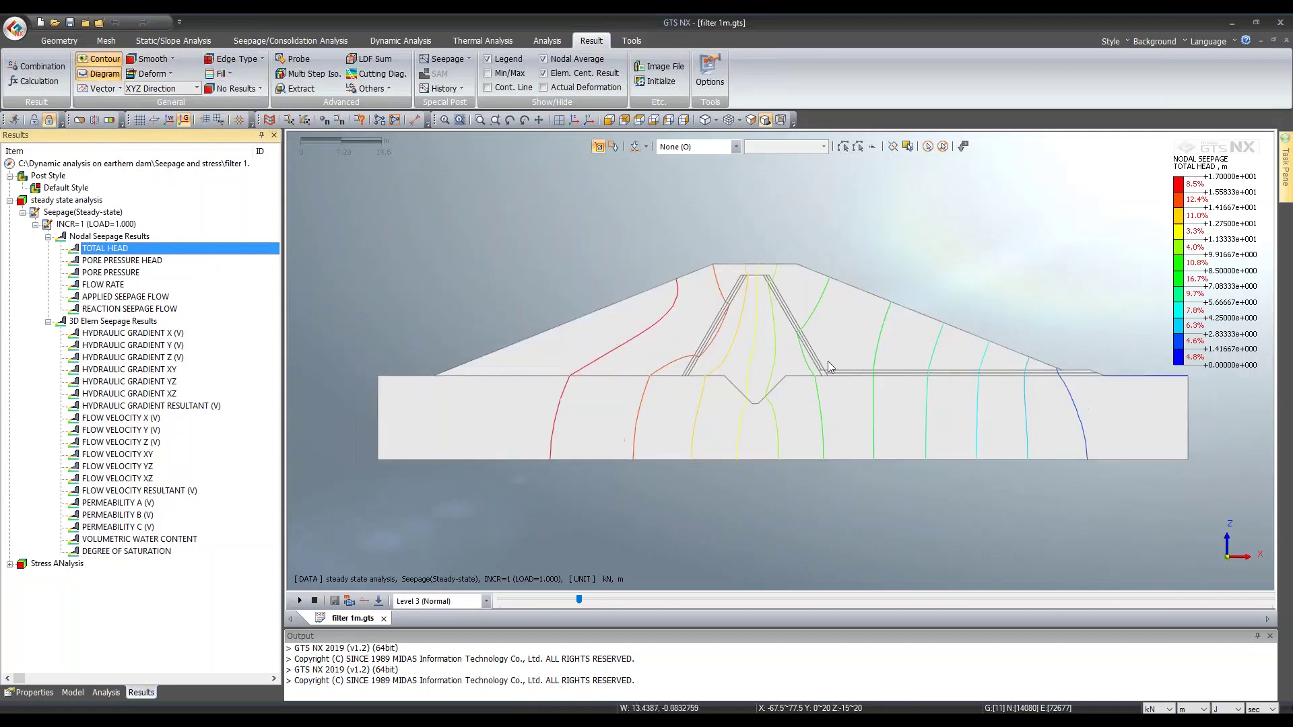
Step: Change the total head legend to unevenly spaced contour ranges and move the legend closer to the model
{"action": "middle_click_drag", "start_coordinate": [827, 361], "coordinate": [948, 394]}
{"action": "left_click", "coordinate": [609, 120]}
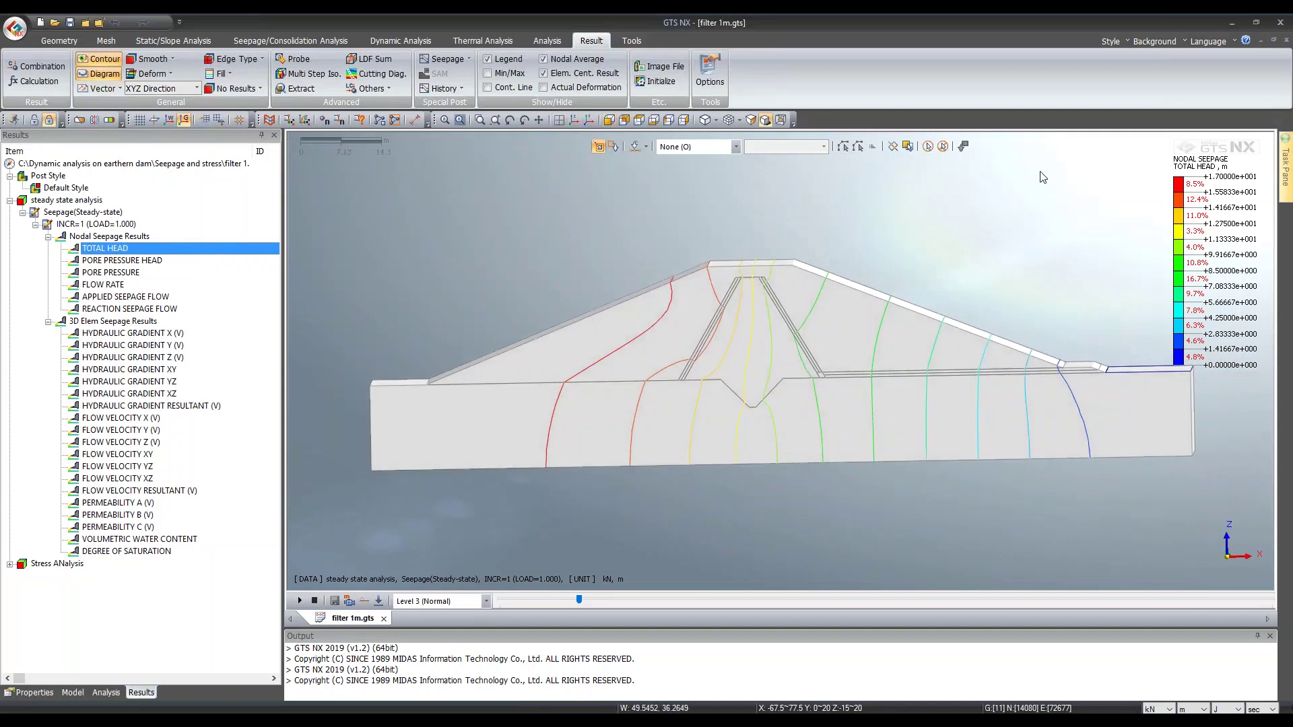
{"action": "right_click", "coordinate": [1186, 233]}
{"action": "left_click", "coordinate": [1224, 309]}
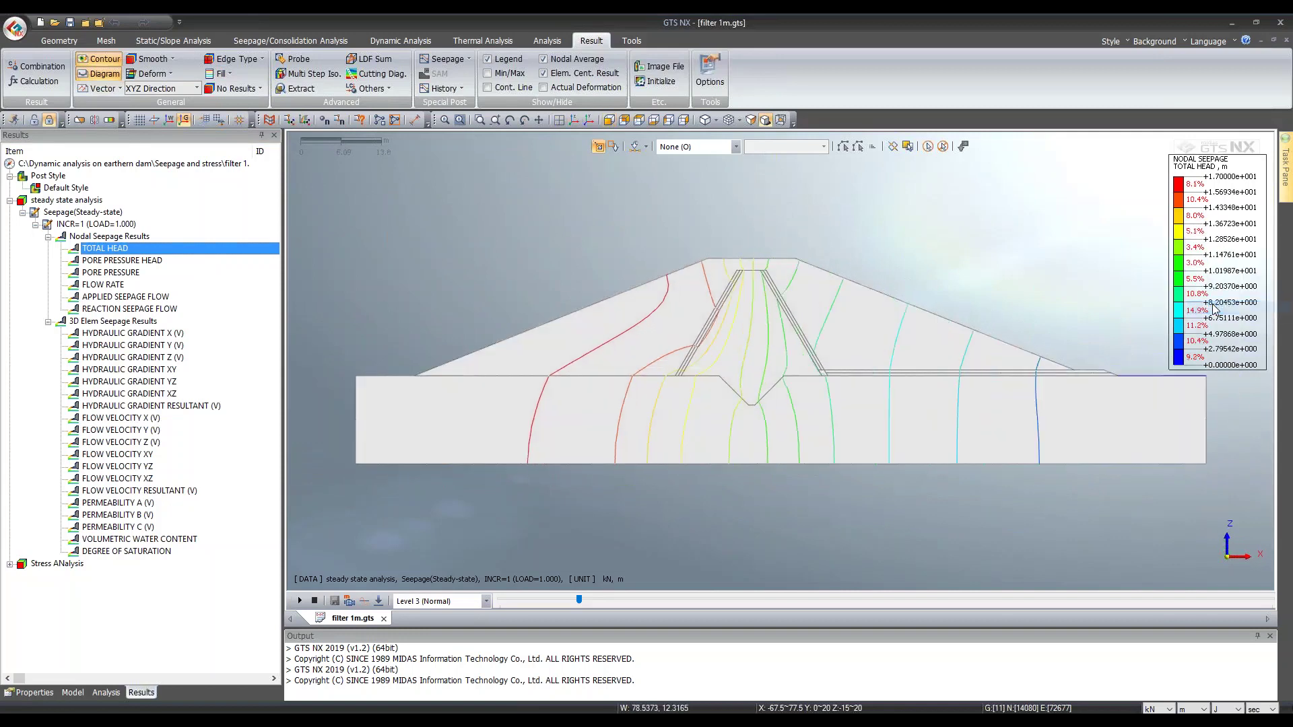
{"action": "left_click_drag", "start_coordinate": [1222, 266], "coordinate": [1130, 239]}
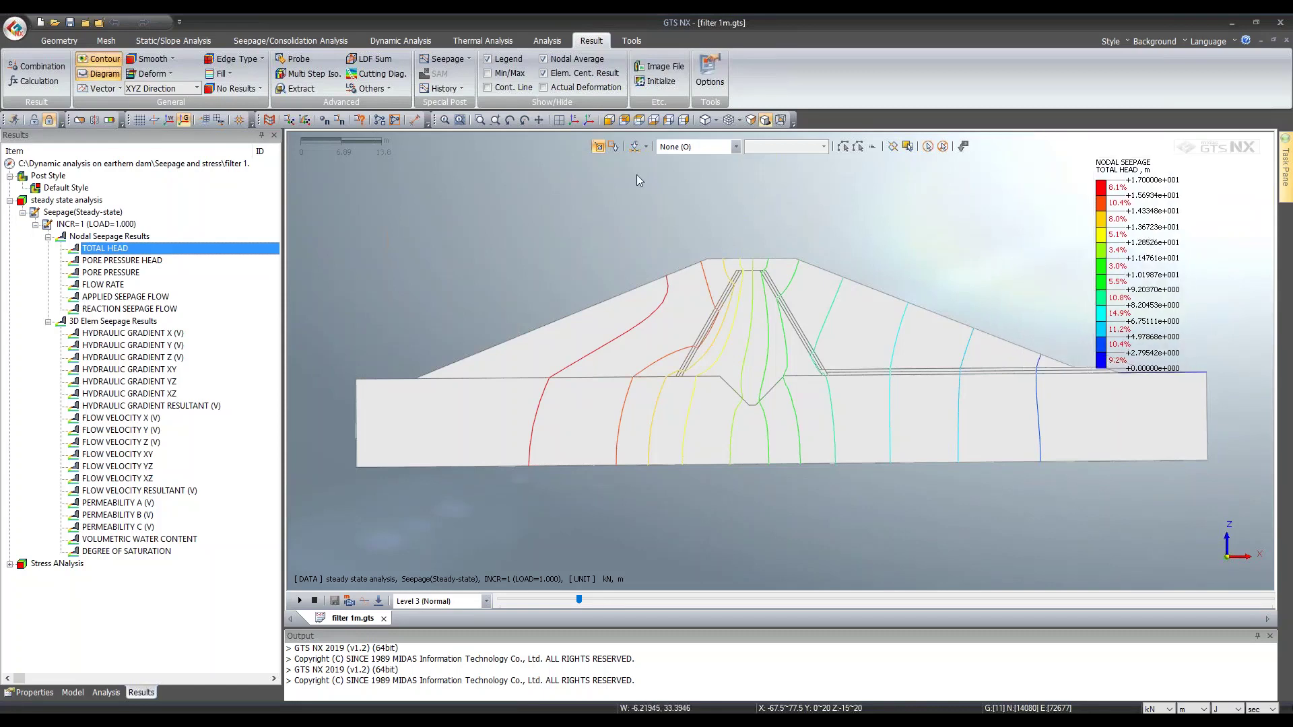
Step: Show the total head result in isometric view with filled fringe contours instead of contour lines
{"action": "left_click", "coordinate": [610, 122]}
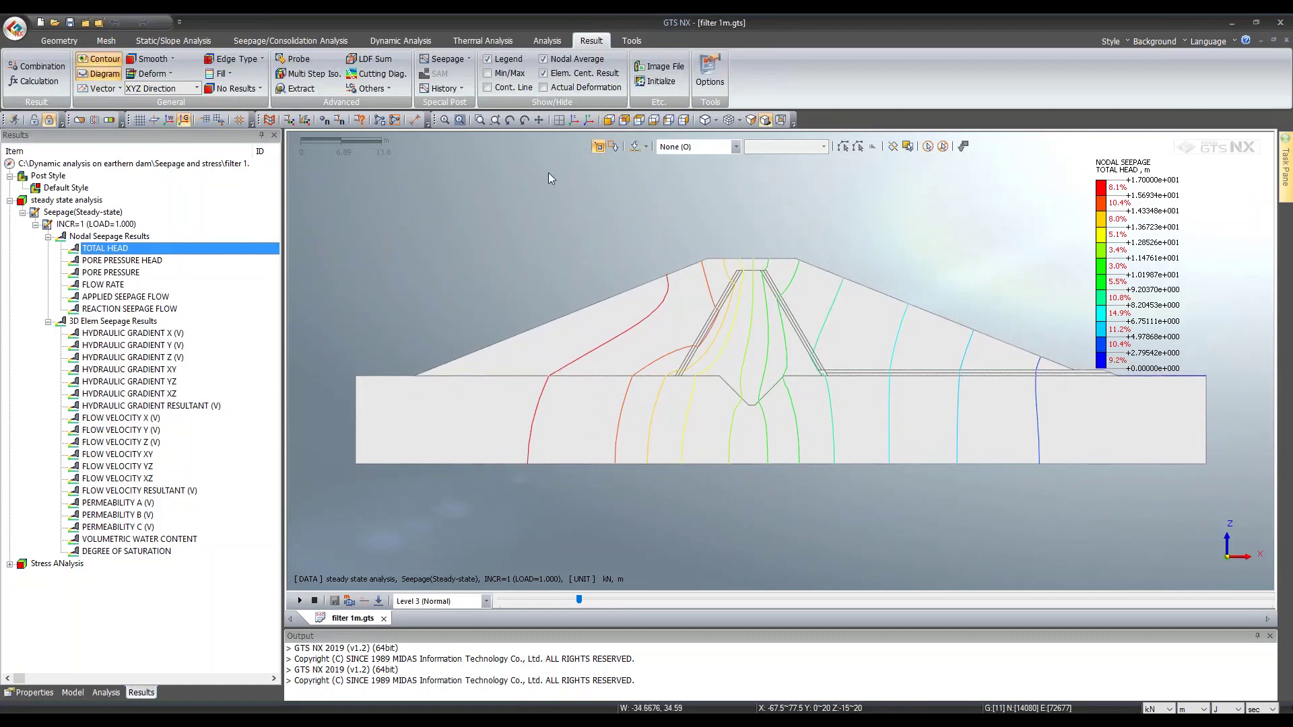
{"action": "left_click", "coordinate": [574, 122]}
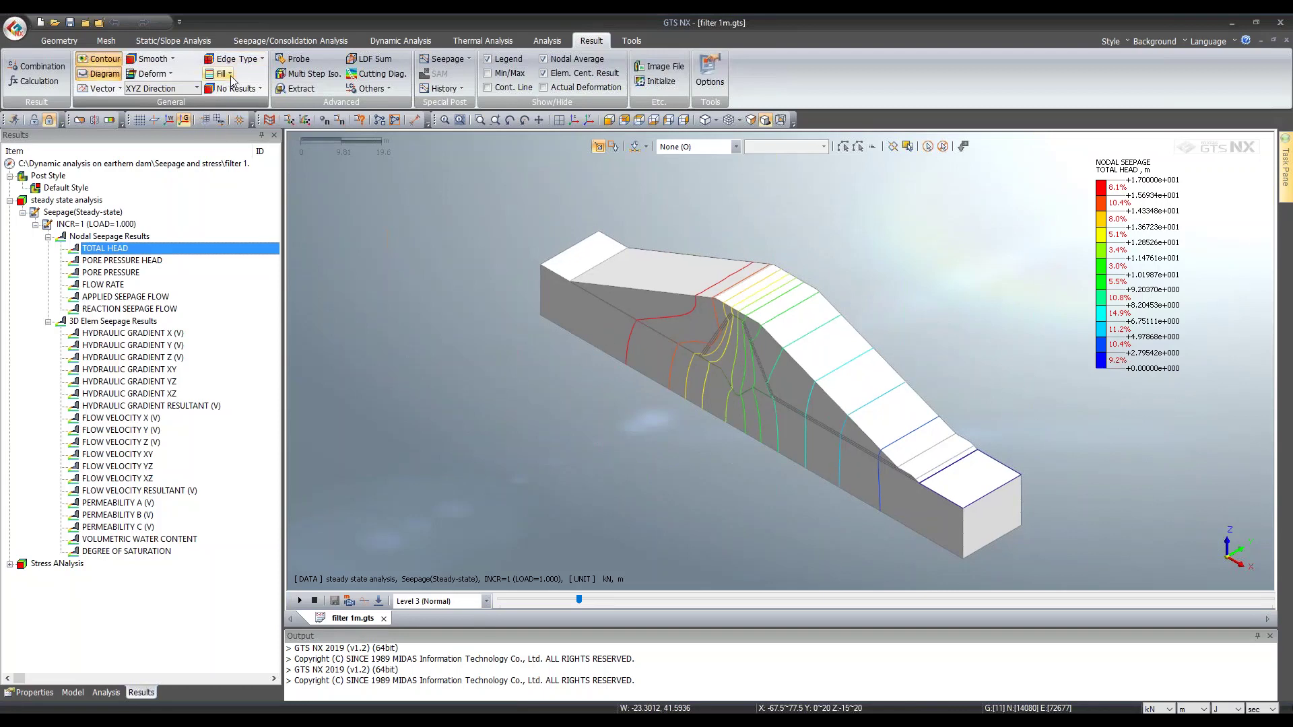
{"action": "left_click", "coordinate": [173, 62]}
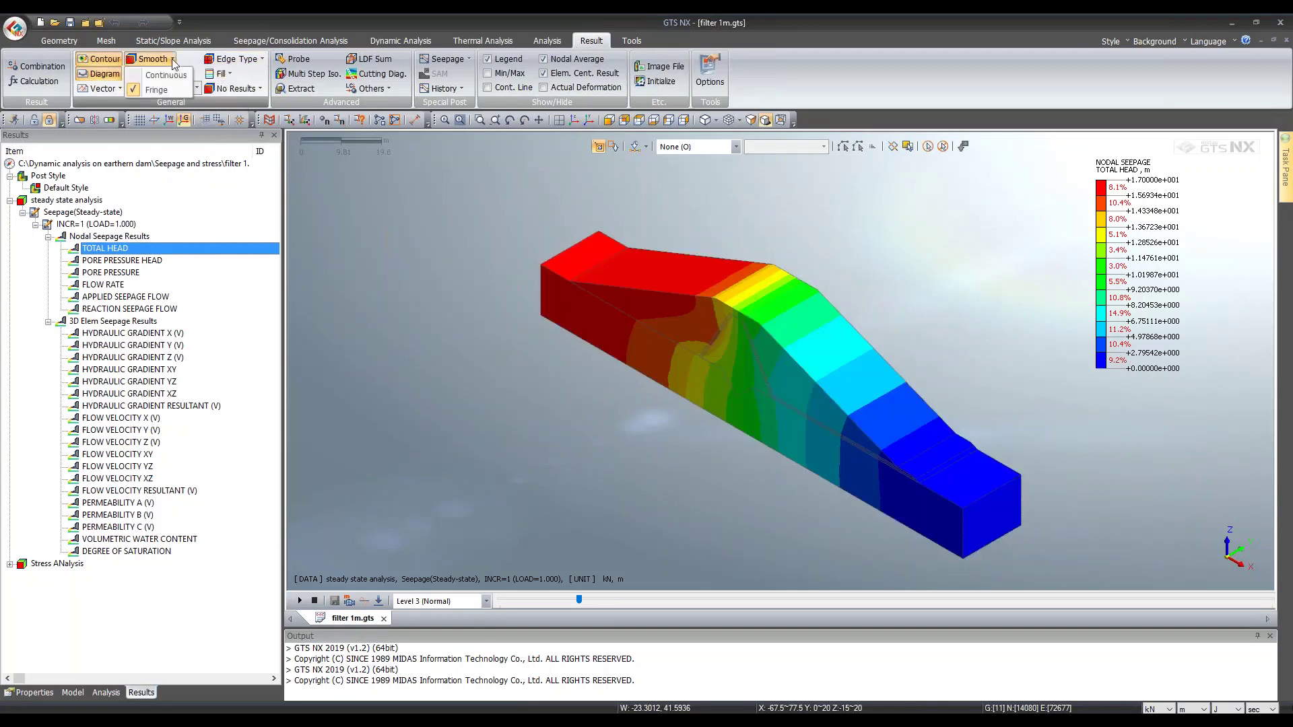
Step: Display the nodal FLOW RATE result with Min/Max labels and examine the downstream toe and upstream face
{"action": "double_click", "coordinate": [115, 286]}
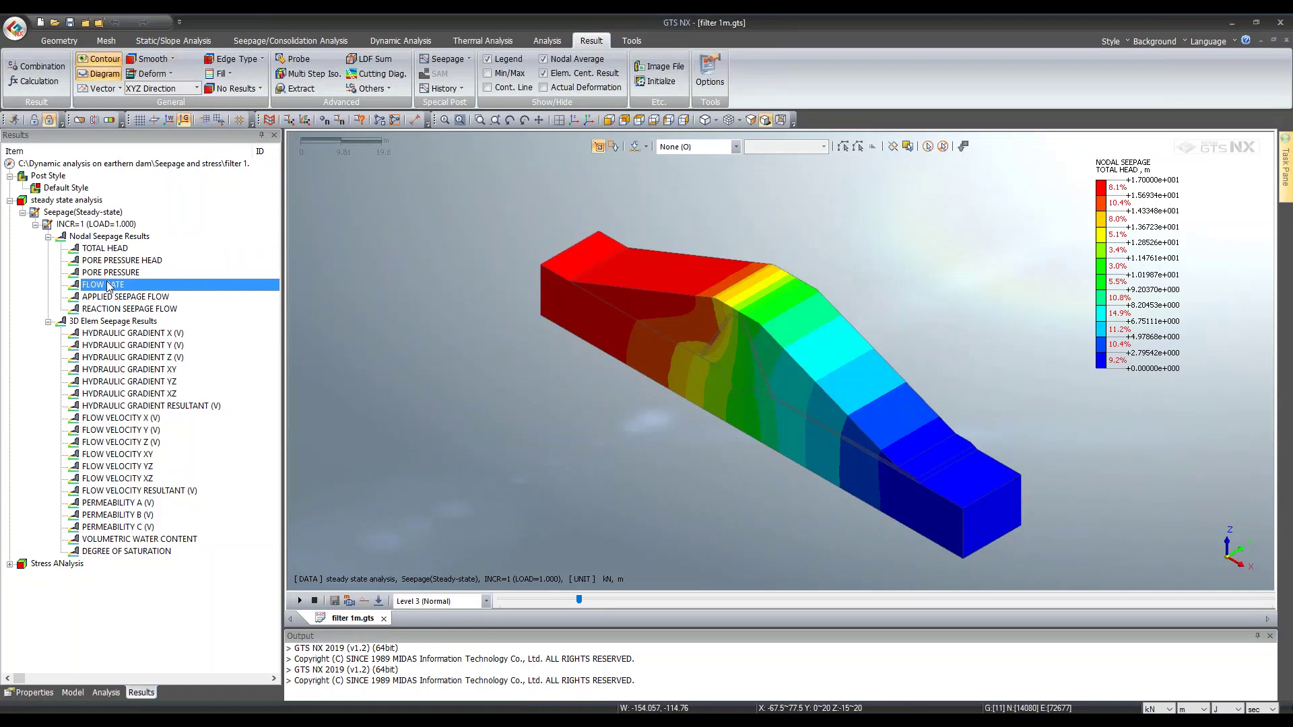
{"action": "scroll", "coordinate": [705, 406], "scroll_direction": "up", "scroll_amount": 1}
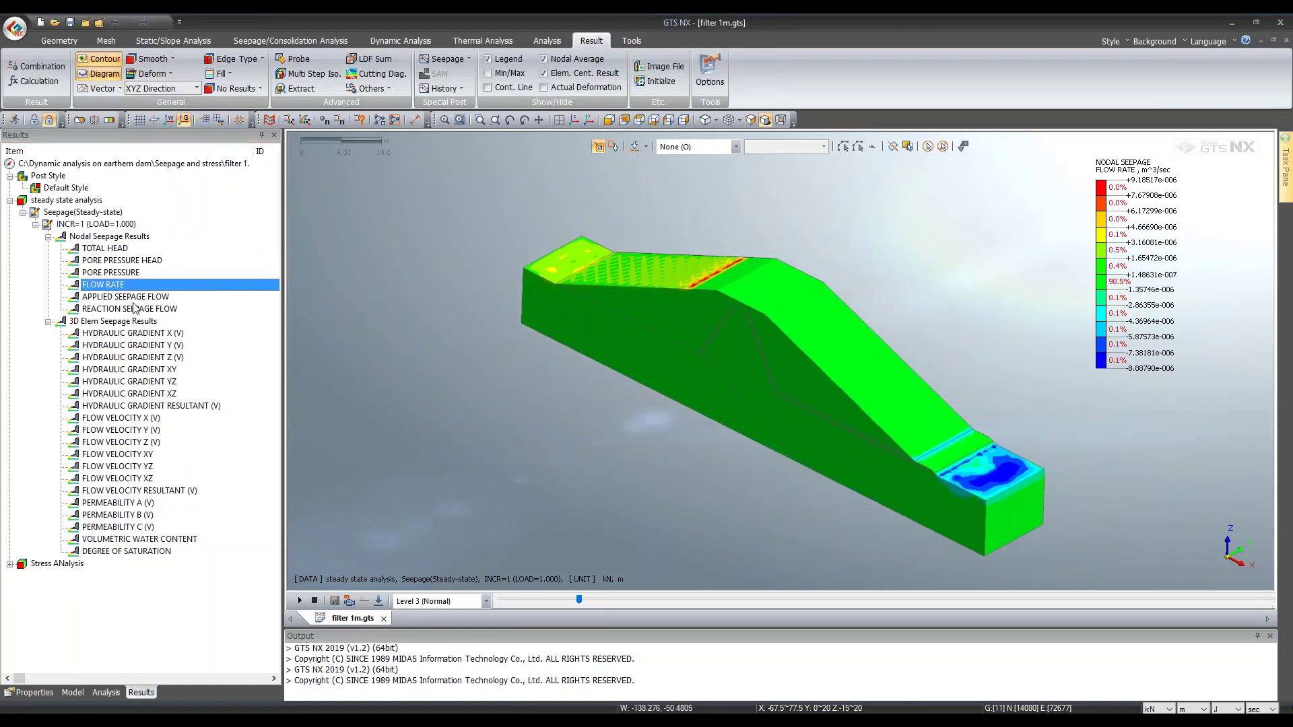
{"action": "scroll", "coordinate": [771, 469], "scroll_direction": "up", "scroll_amount": 2}
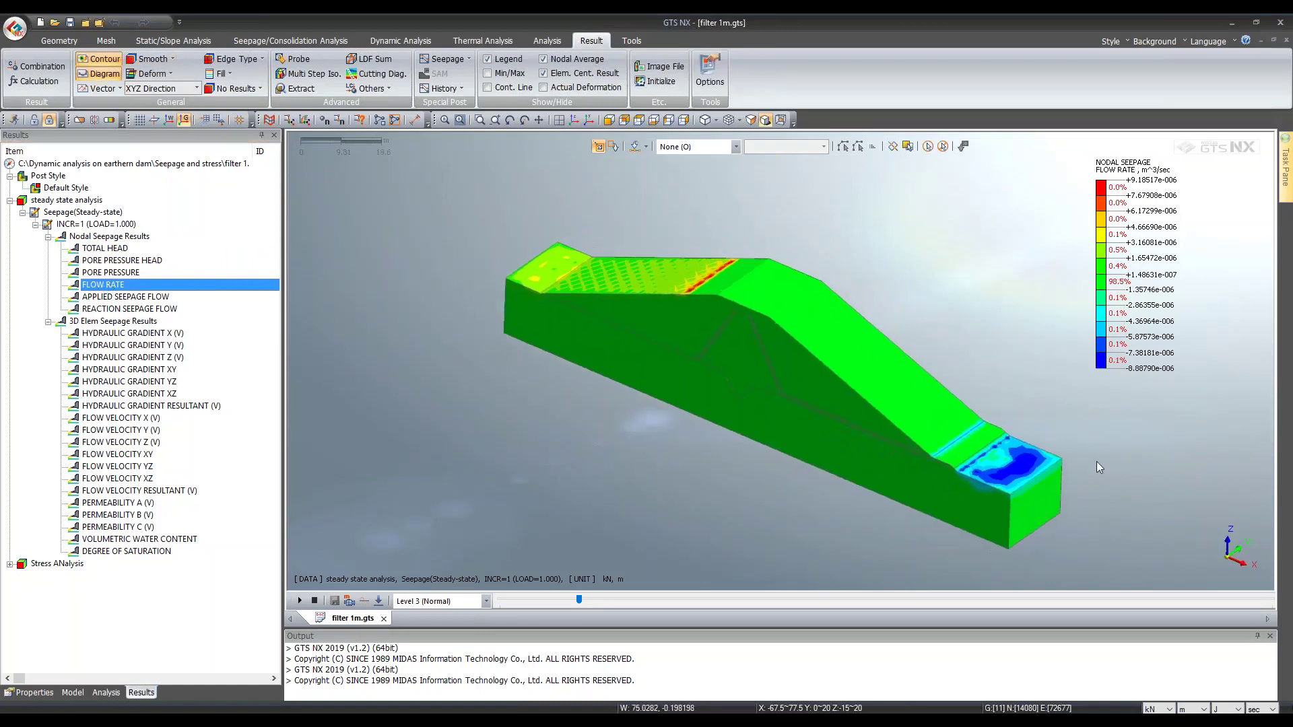
{"action": "scroll", "coordinate": [1035, 506], "scroll_direction": "up", "scroll_amount": 4}
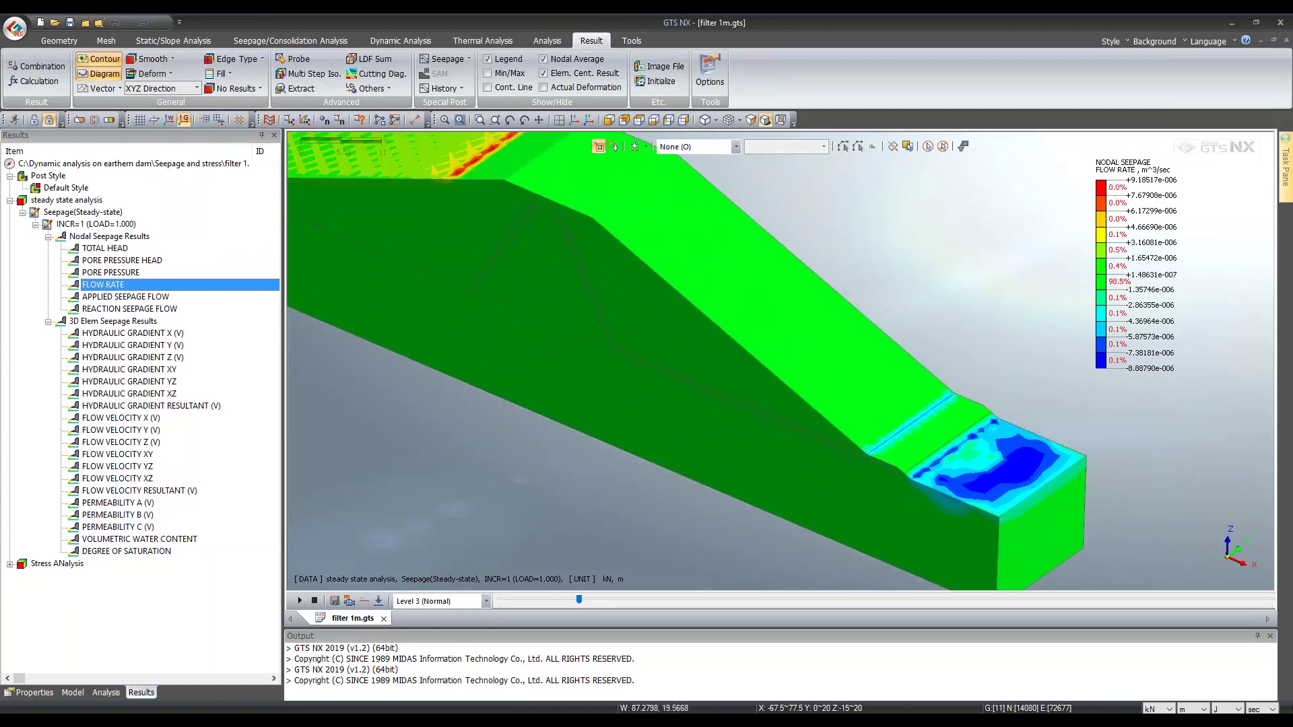
{"action": "left_click", "coordinate": [487, 73]}
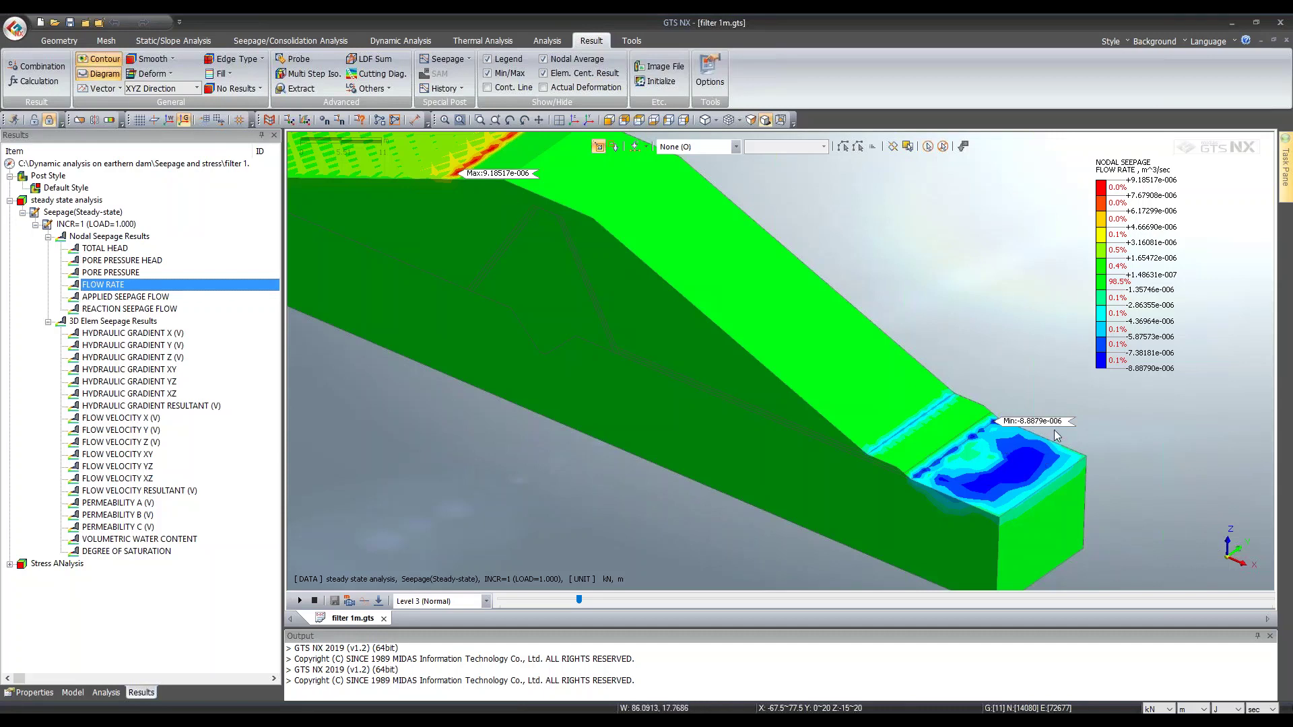
{"action": "scroll", "coordinate": [1006, 449], "scroll_direction": "down", "scroll_amount": 4}
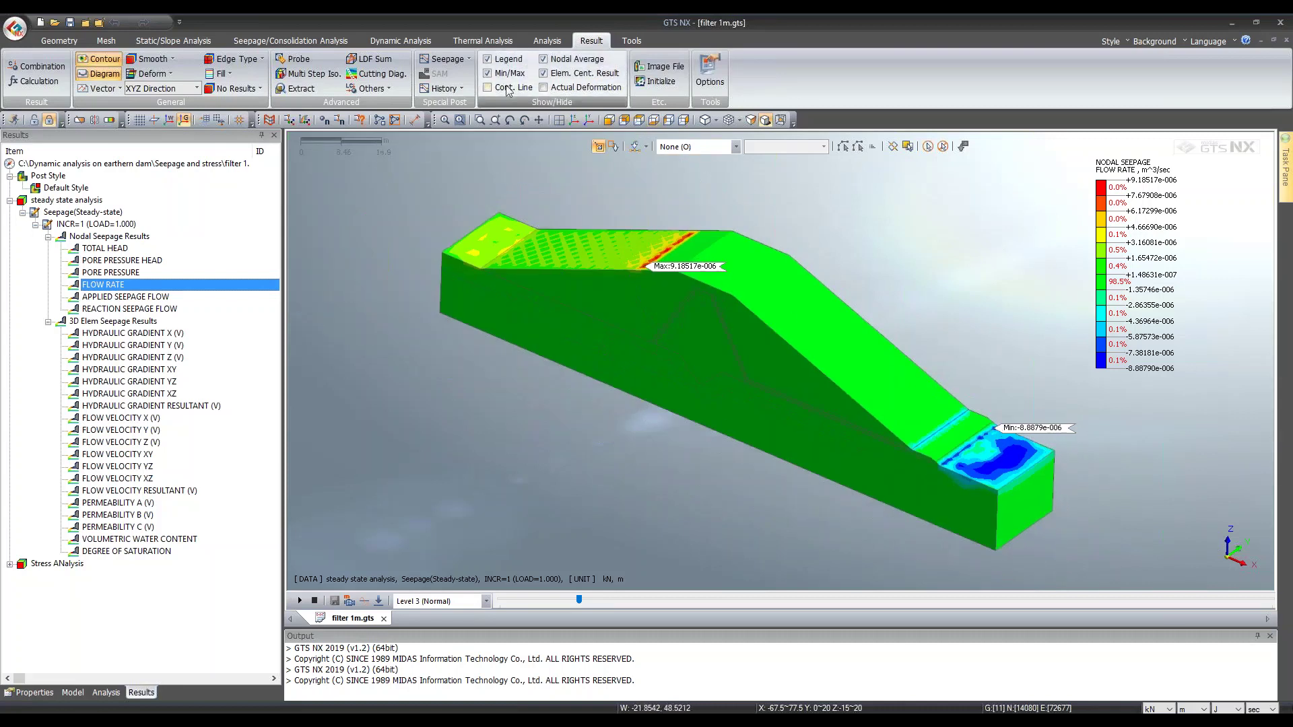
Step: Define a Node Mode flow quantity set named 1 from the nodes along the downstream toe and calculate its flow quantity
{"action": "left_click", "coordinate": [447, 59]}
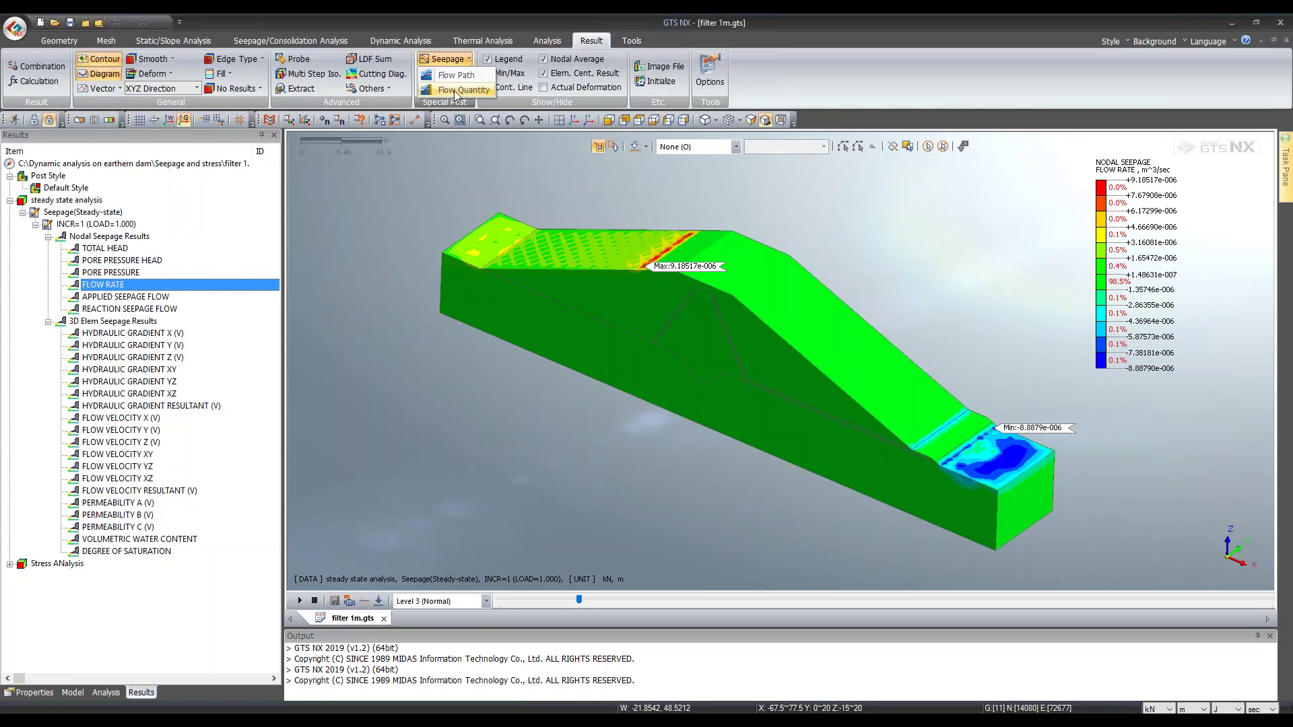
{"action": "left_click", "coordinate": [448, 91]}
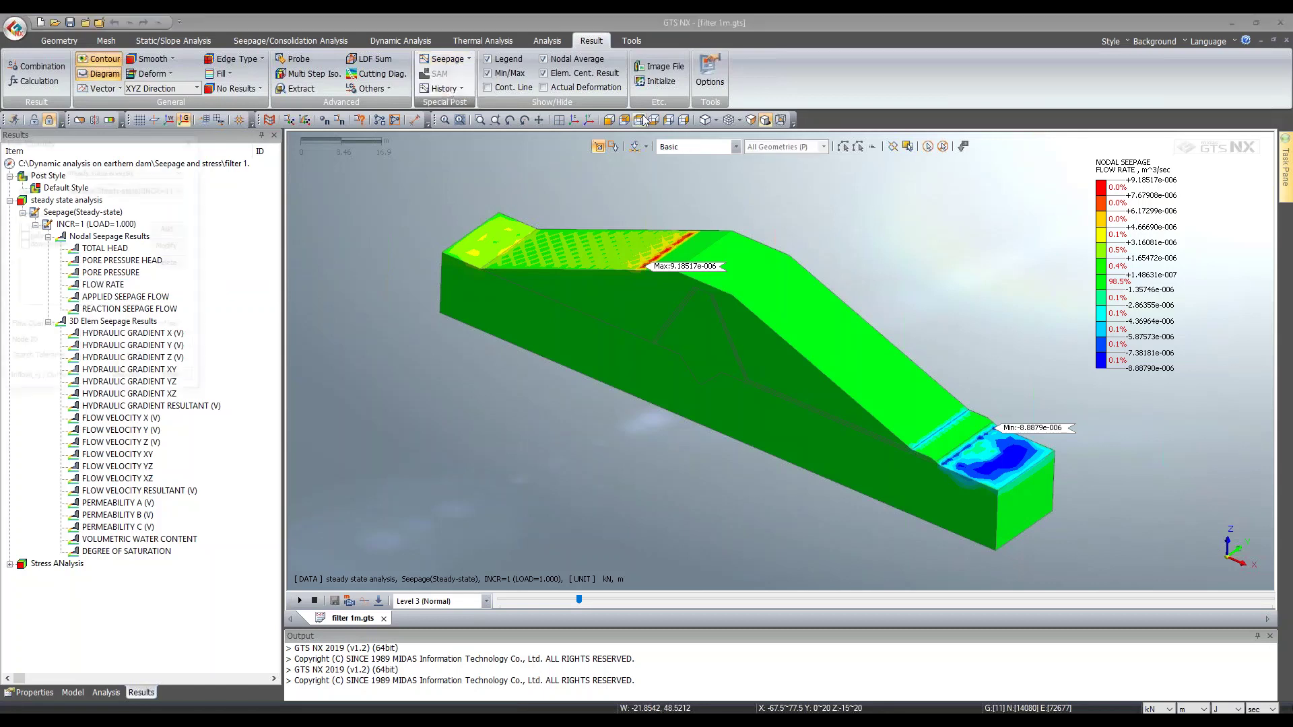
{"action": "left_click_drag", "start_coordinate": [157, 151], "coordinate": [422, 200]}
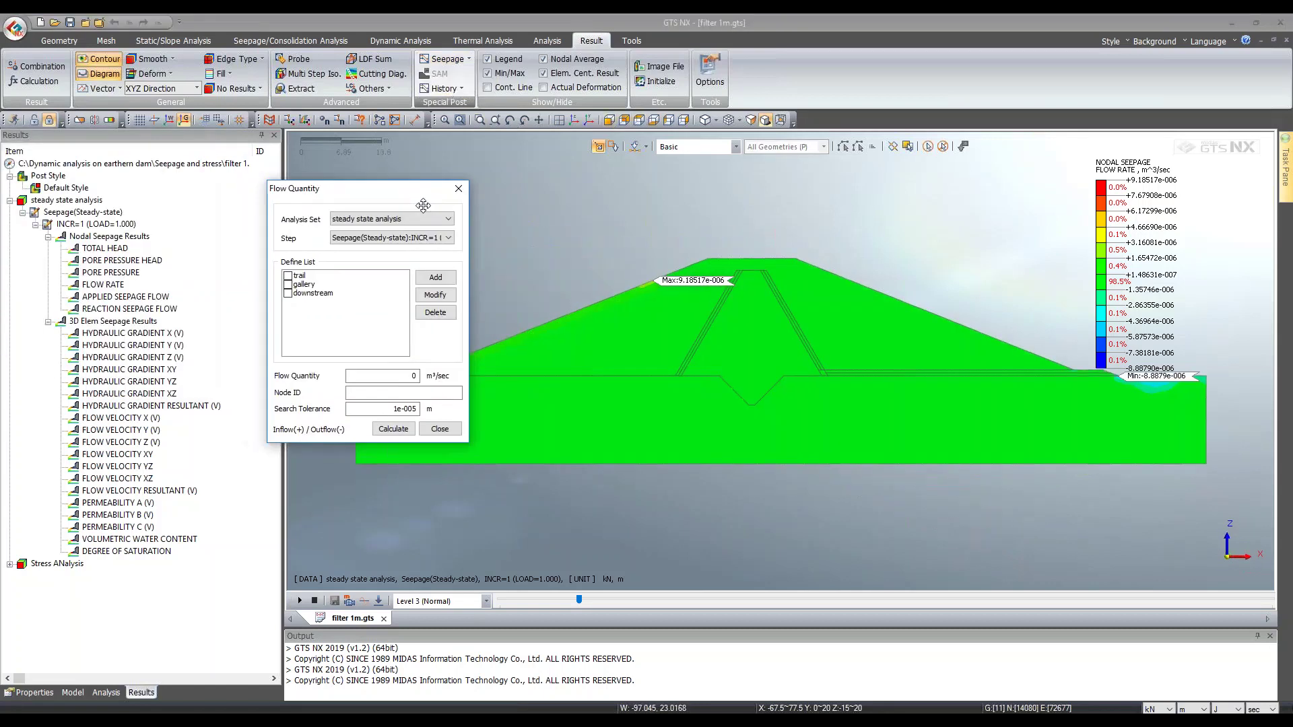
{"action": "left_click", "coordinate": [434, 278]}
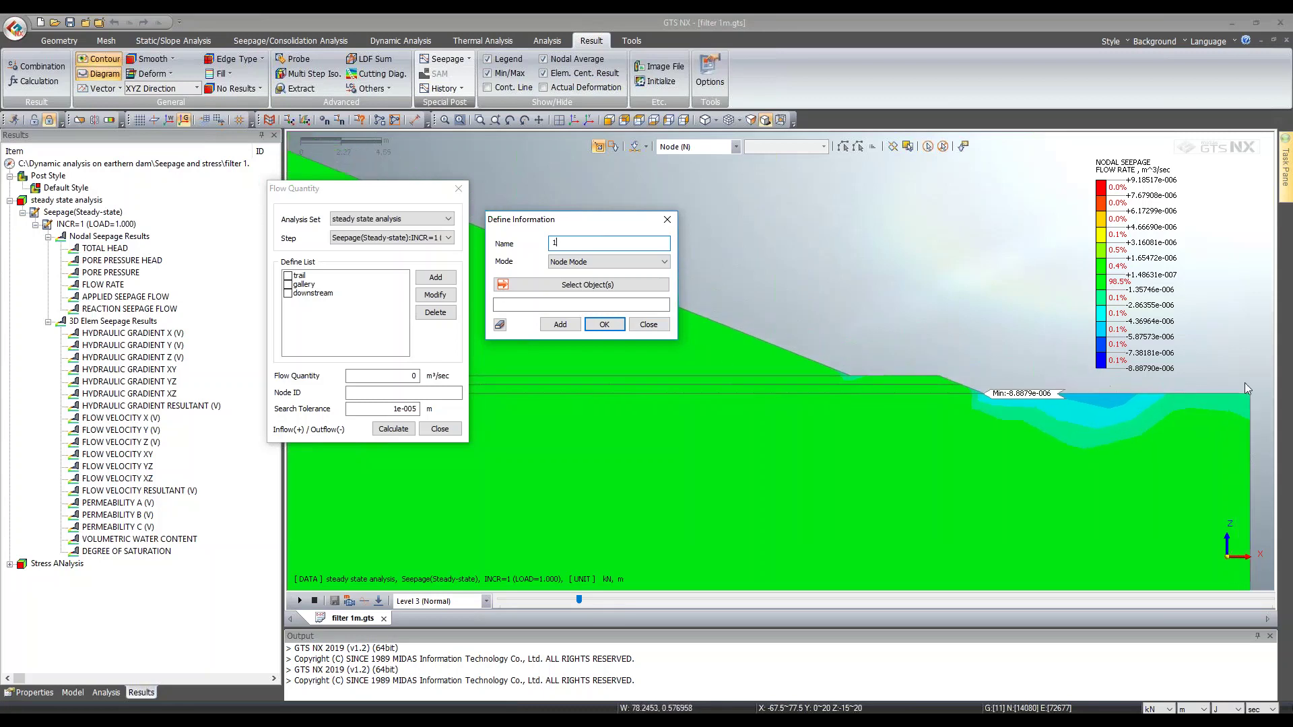
{"action": "left_click_drag", "start_coordinate": [968, 376], "coordinate": [987, 419]}
{"action": "middle_click_drag", "start_coordinate": [987, 419], "coordinate": [831, 406]}
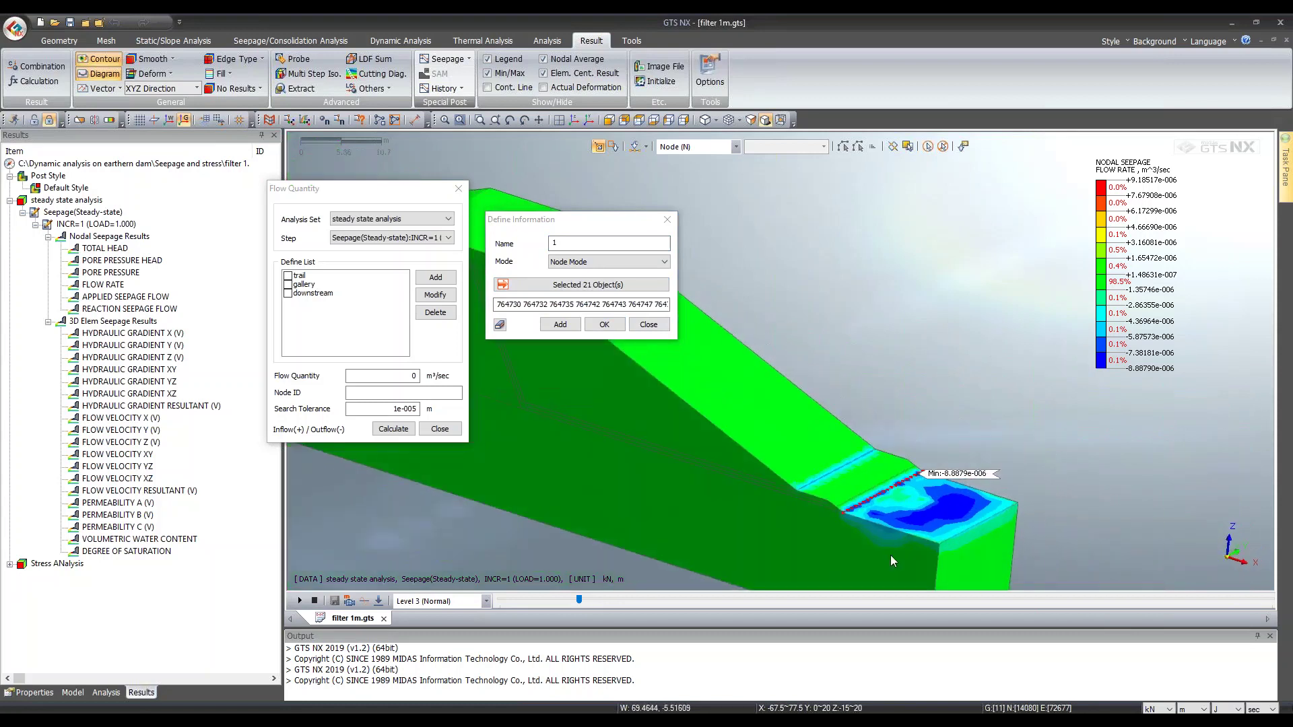
{"action": "left_click", "coordinate": [560, 323]}
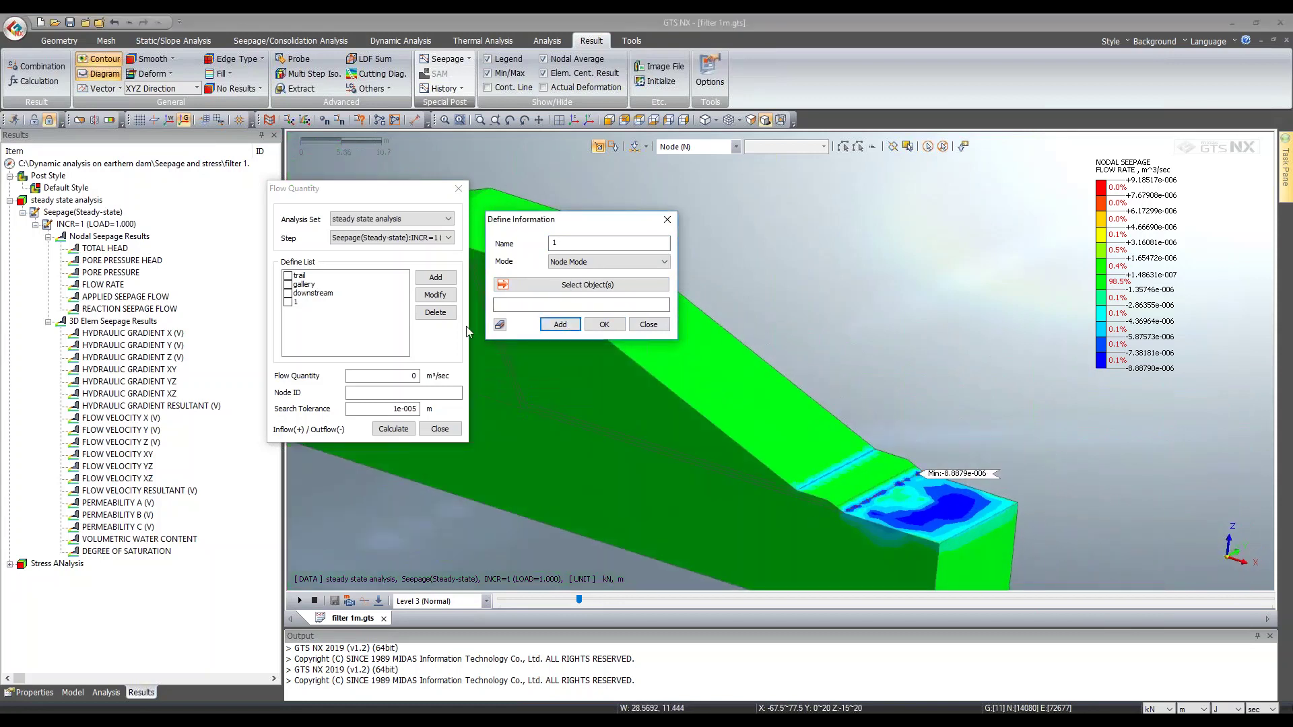
{"action": "left_click", "coordinate": [666, 219]}
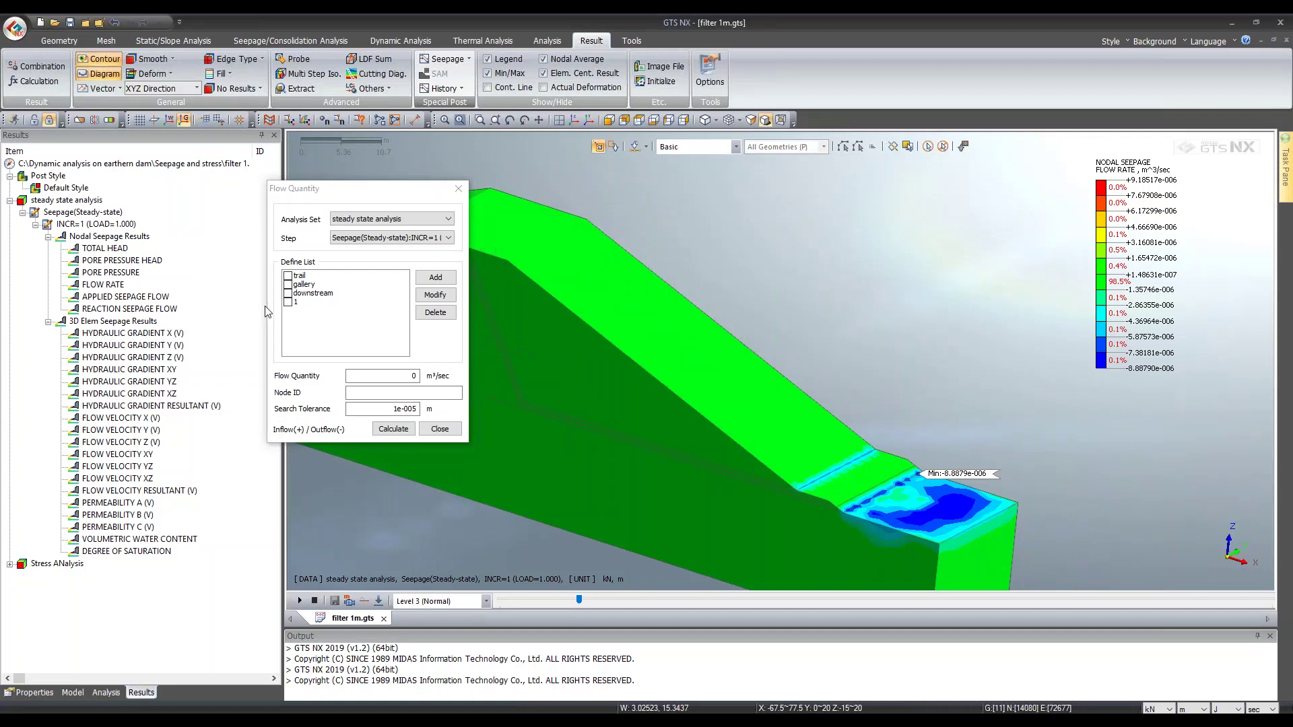
{"action": "left_click", "coordinate": [288, 303]}
{"action": "left_click", "coordinate": [396, 429]}
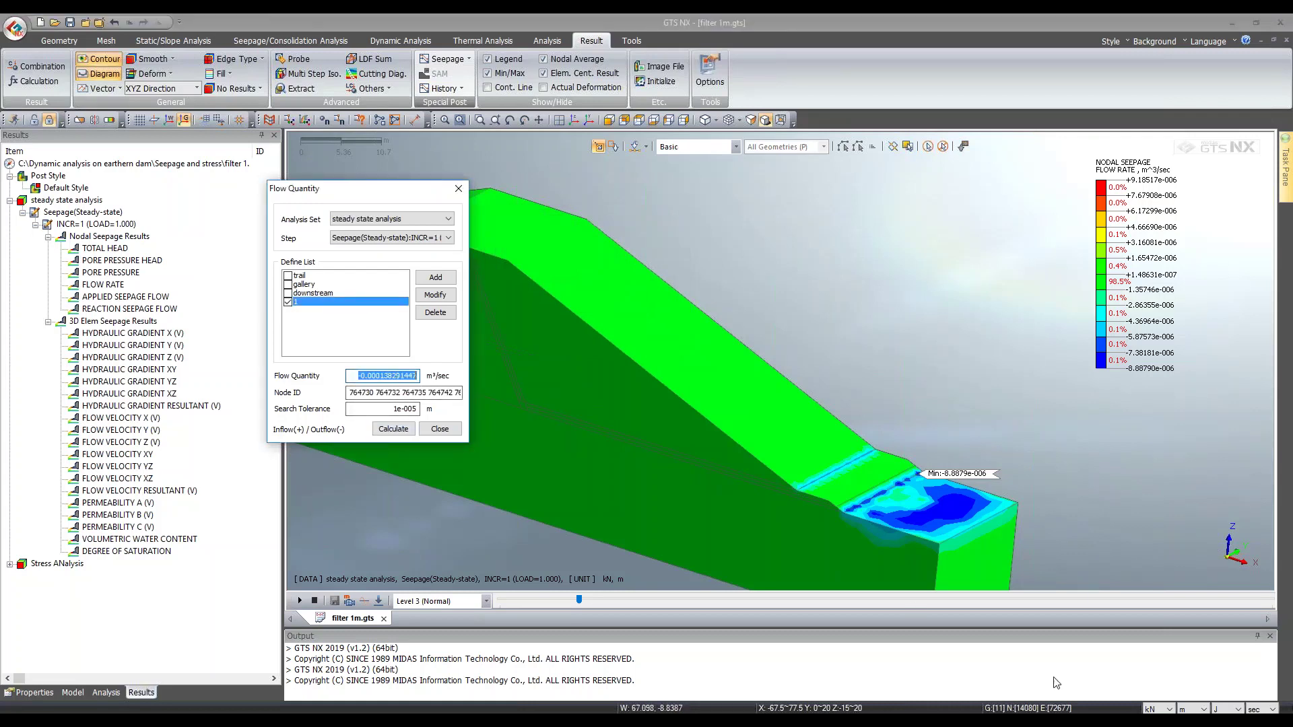
Step: Read the calculated flow quantity in mm, in and ft units, and set the length unit back to m
{"action": "left_click", "coordinate": [1193, 708]}
{"action": "left_click", "coordinate": [1192, 680]}
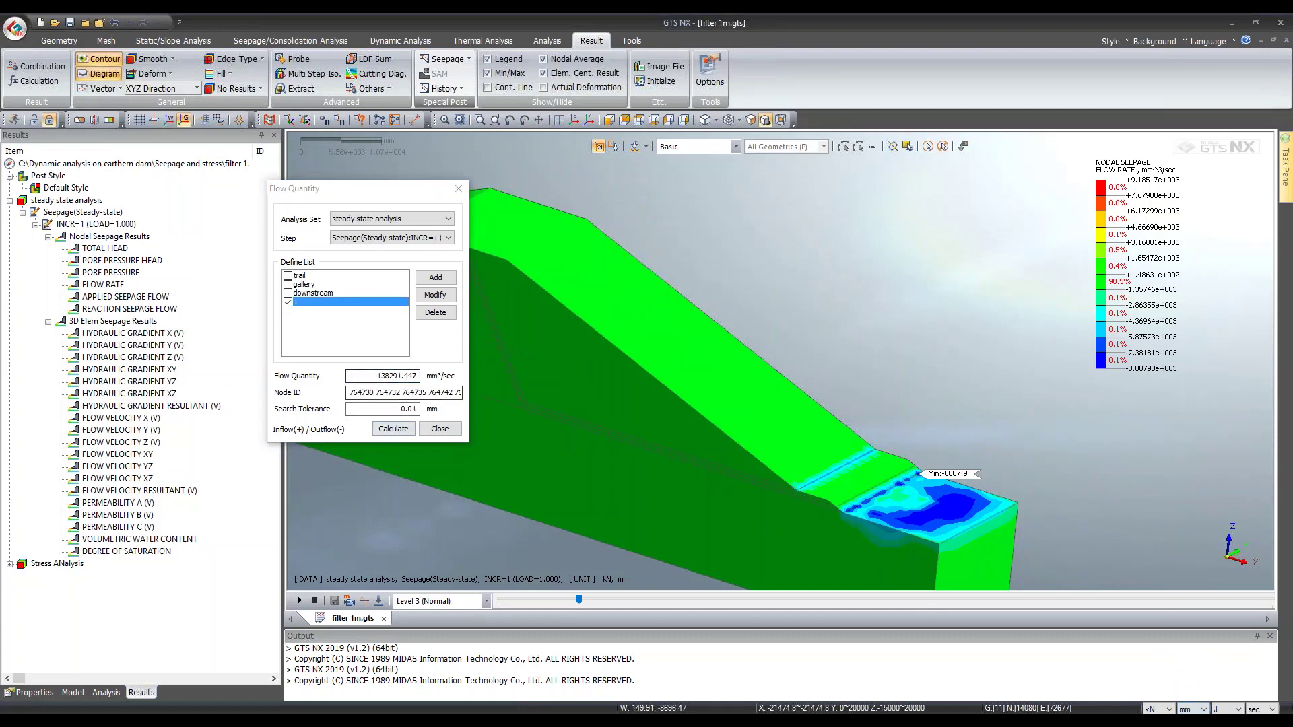
{"action": "left_click", "coordinate": [1192, 708]}
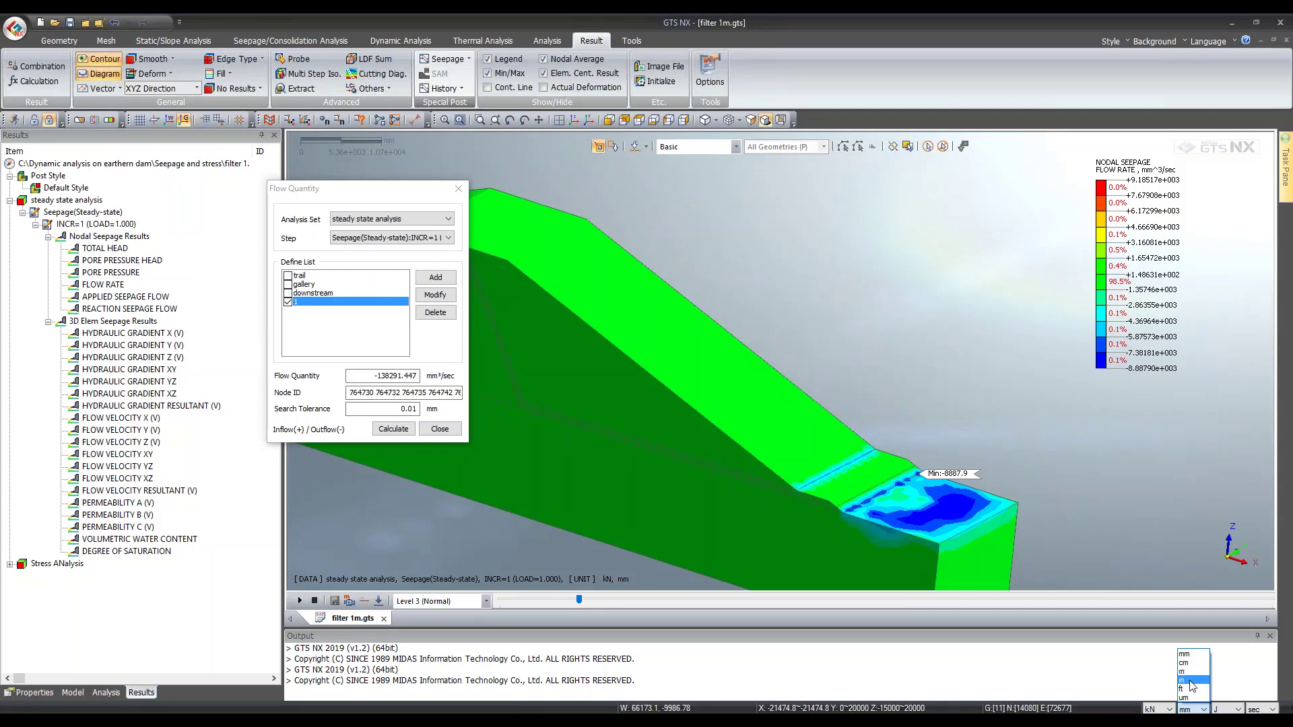
{"action": "left_click", "coordinate": [1192, 686]}
{"action": "left_click", "coordinate": [1195, 709]}
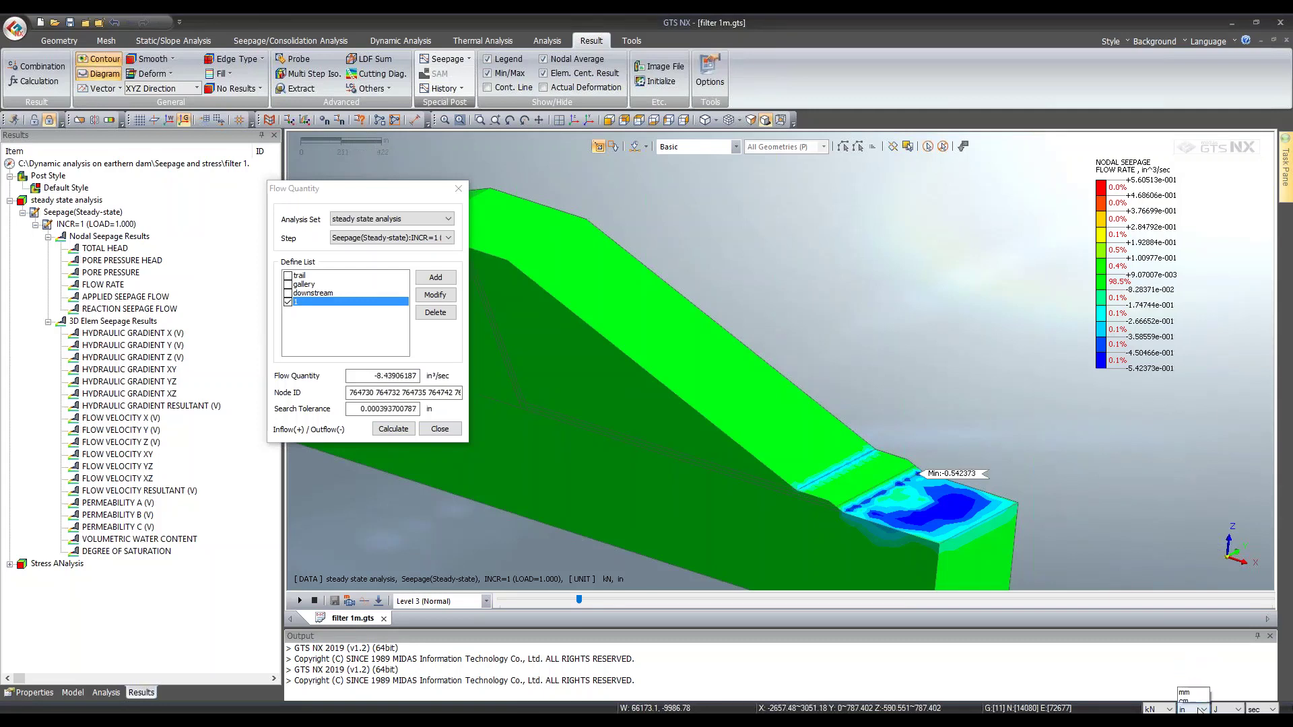
{"action": "left_click", "coordinate": [1192, 695]}
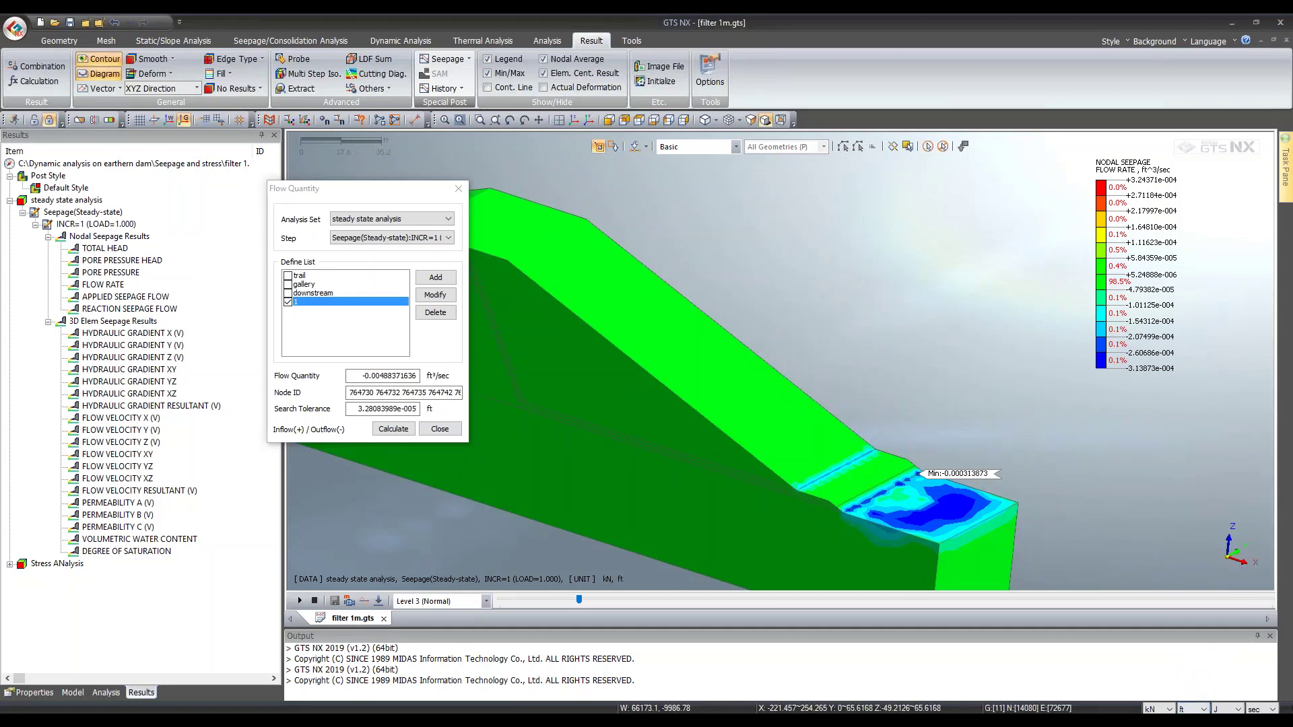
{"action": "left_click", "coordinate": [1187, 709]}
{"action": "left_click", "coordinate": [1183, 671]}
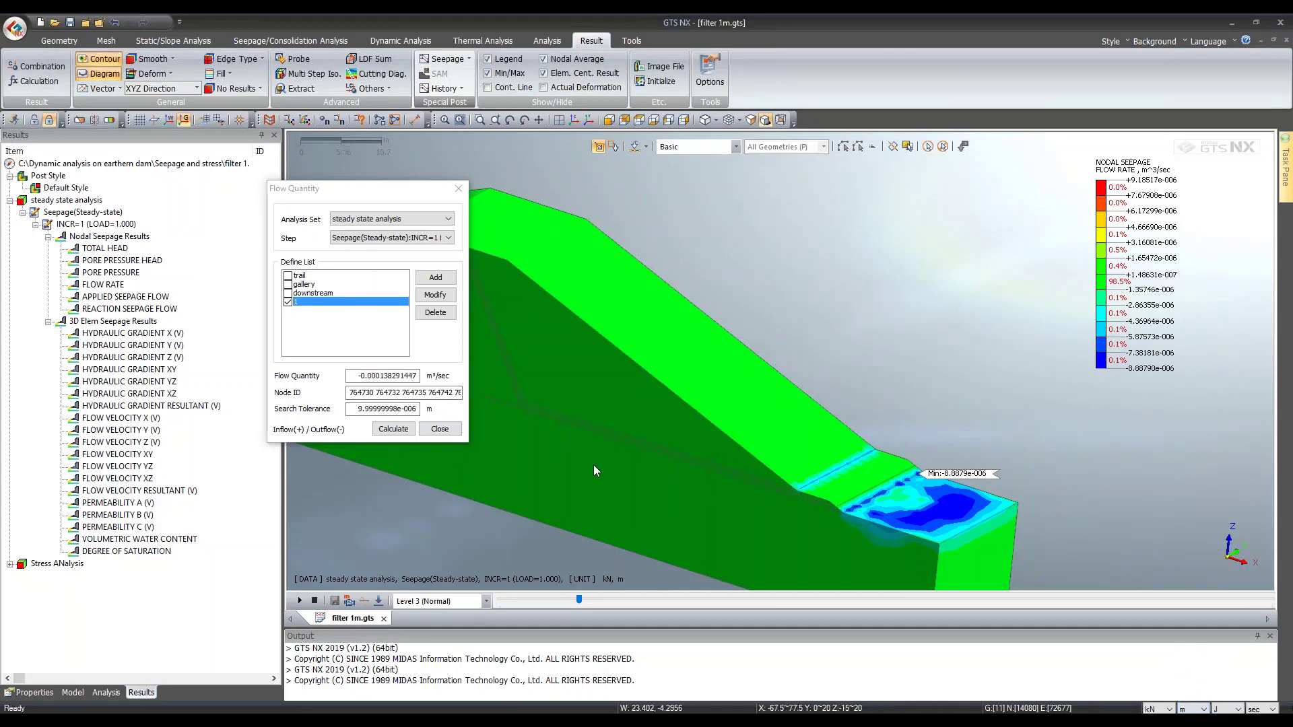
Step: Close the flow quantity tool and display the FLOW VELOCITY X, Y and Z element results on the whole dam
{"action": "left_click", "coordinate": [440, 429]}
{"action": "middle_click_drag", "start_coordinate": [512, 417], "coordinate": [713, 408]}
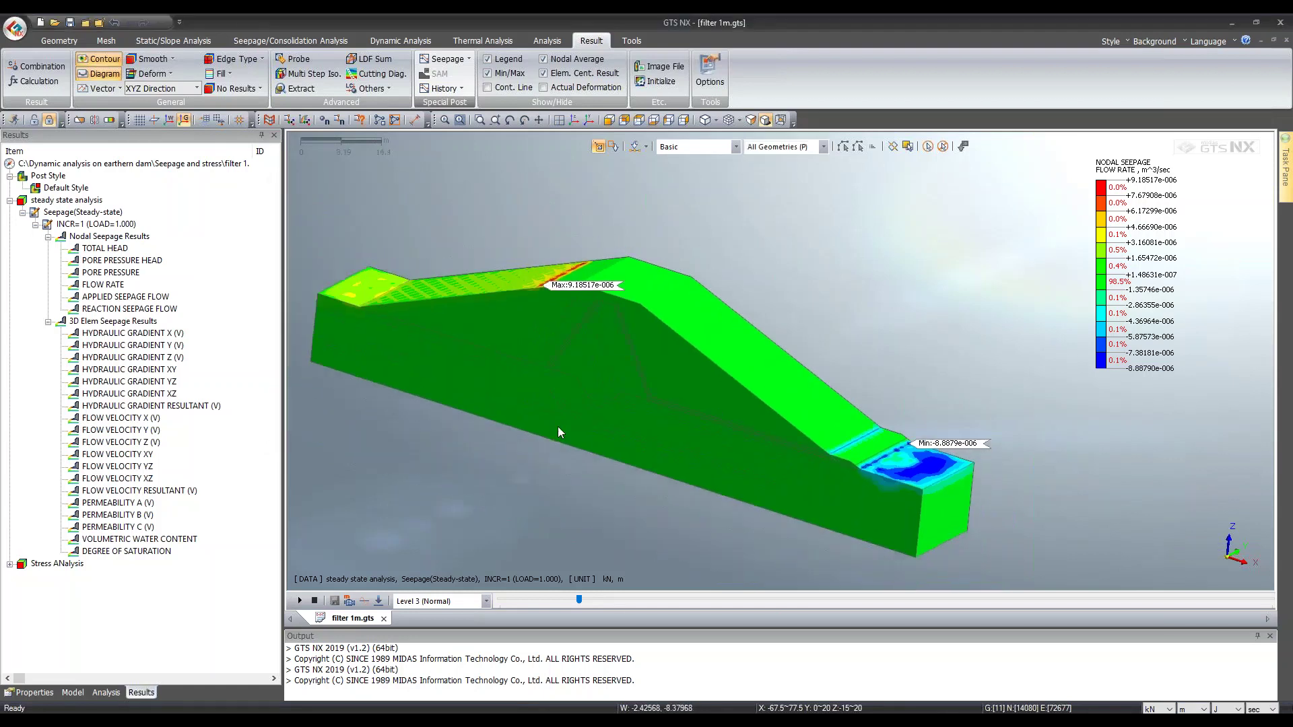
{"action": "scroll", "coordinate": [458, 453], "scroll_direction": "up", "scroll_amount": 1}
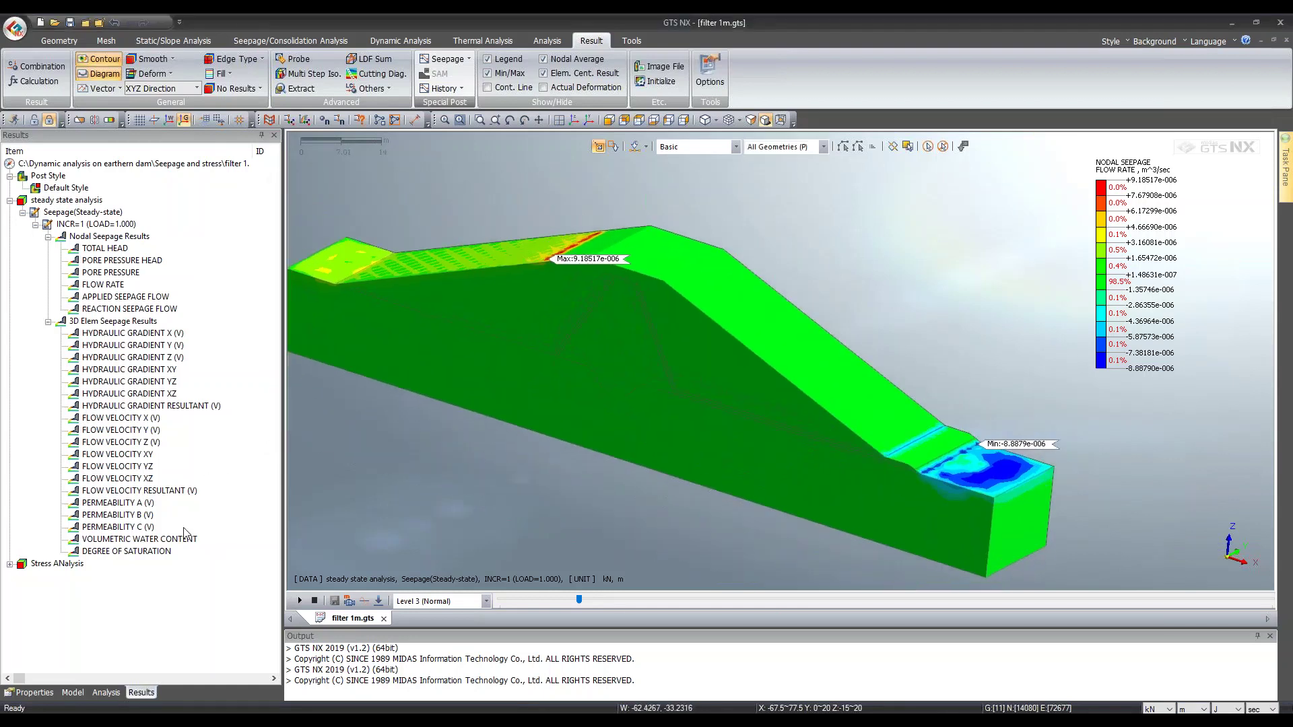
{"action": "left_click", "coordinate": [132, 418]}
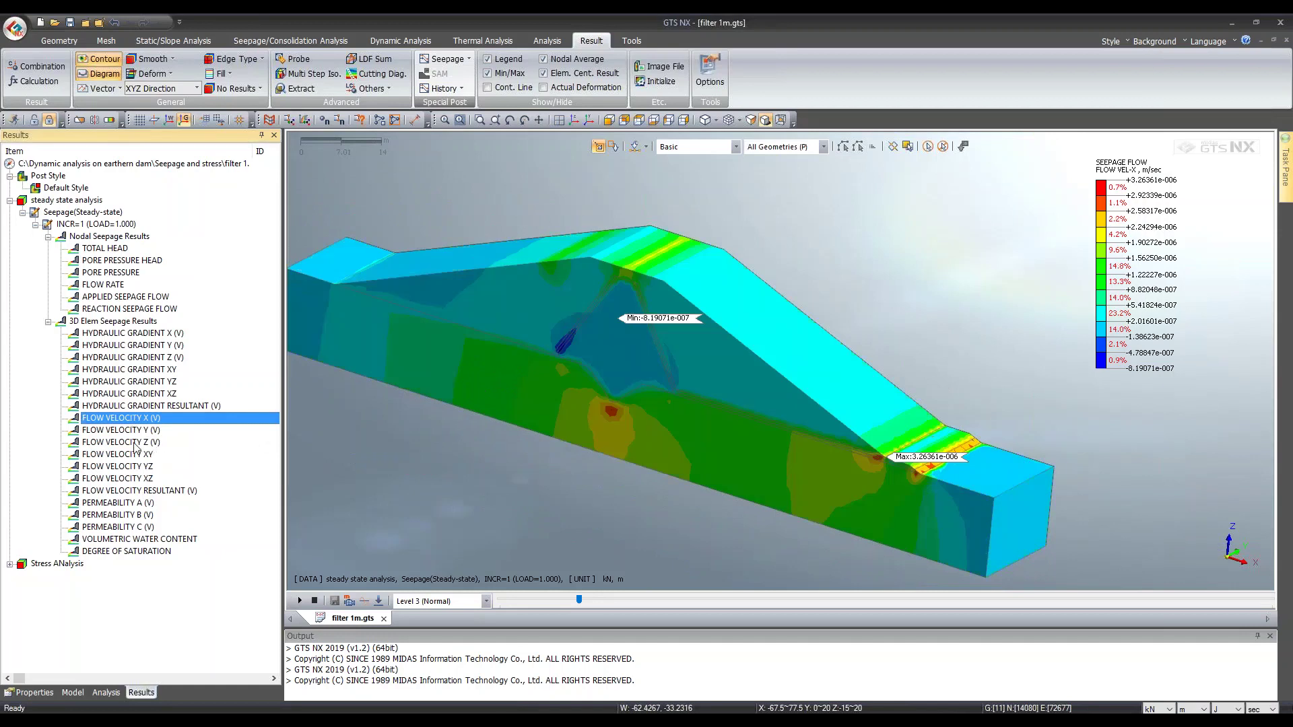
{"action": "key", "text": "Down"}
{"action": "left_click", "coordinate": [134, 443]}
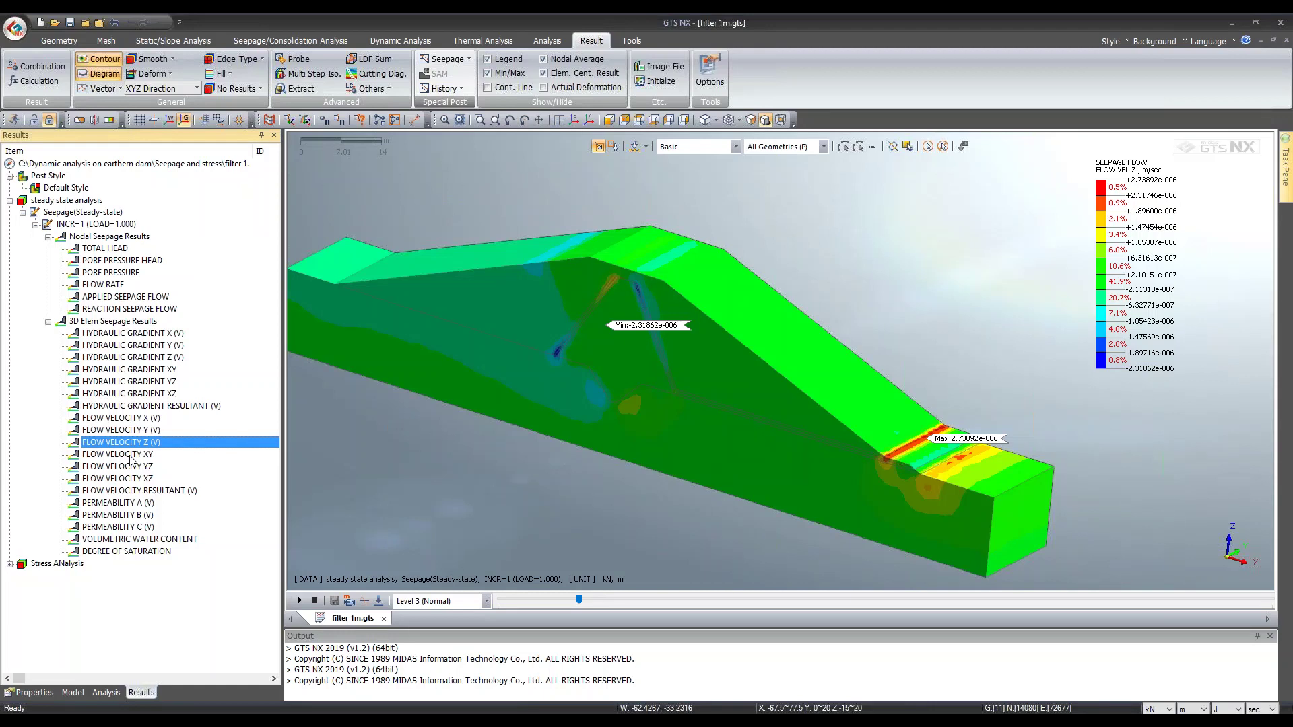
Step: Display the FLOW VELOCITY XY, YZ and XZ results and examine the XZ distribution around the core and filters
{"action": "left_click", "coordinate": [131, 456]}
{"action": "middle_click_drag", "start_coordinate": [789, 396], "coordinate": [842, 404]}
{"action": "left_click", "coordinate": [144, 465]}
{"action": "left_click", "coordinate": [144, 478]}
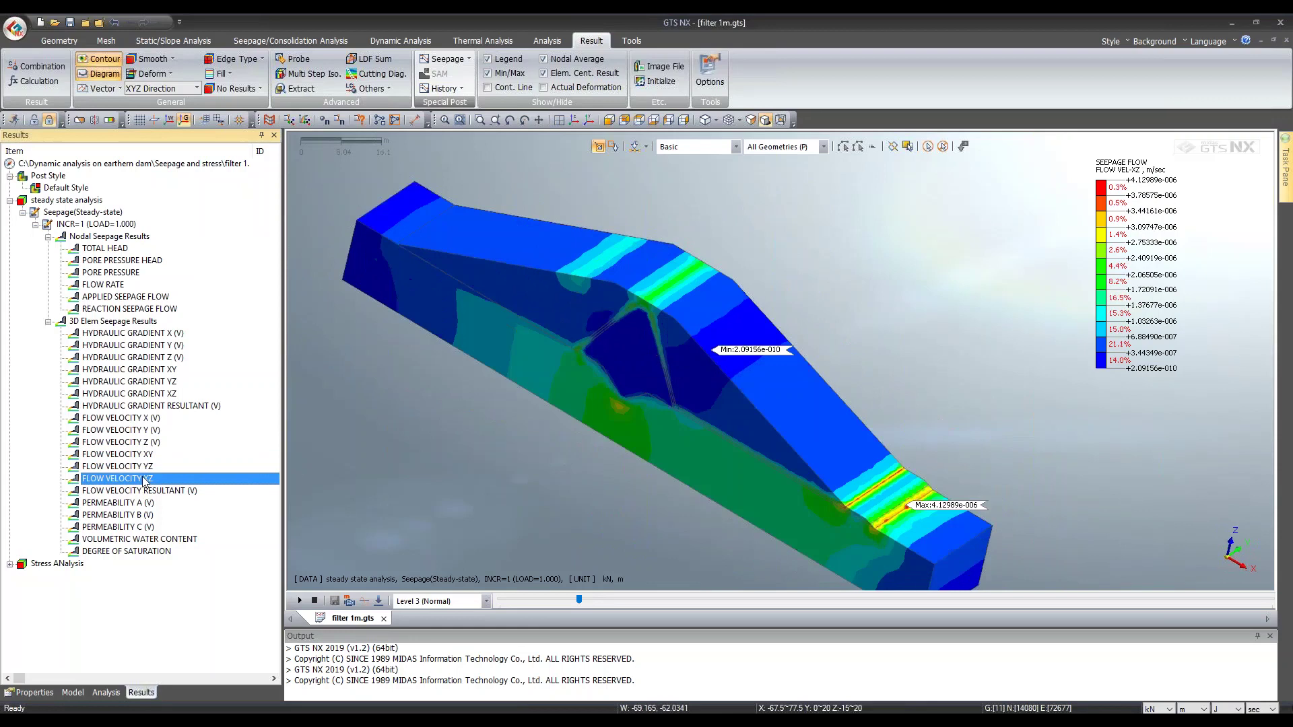
{"action": "middle_click_drag", "start_coordinate": [743, 438], "coordinate": [1189, 492]}
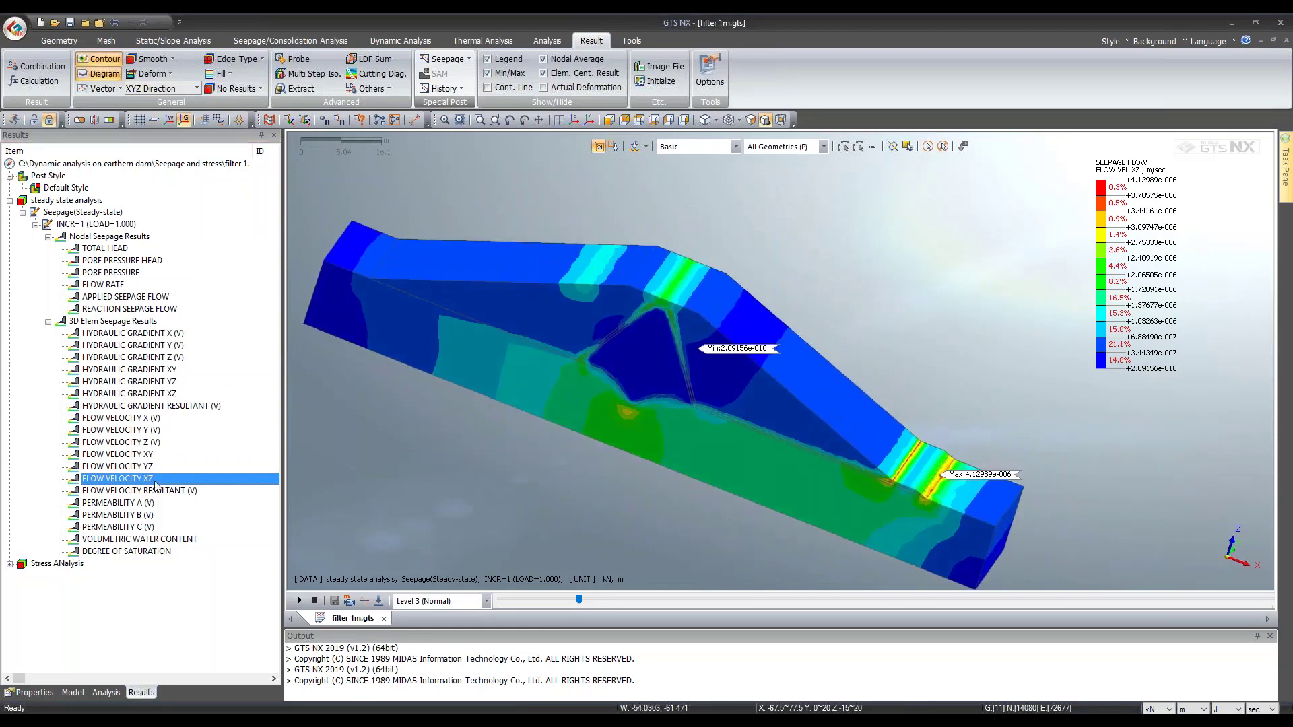
Step: Display the FLOW VELOCITY RESULTANT result and examine it around the core, the filters and the downstream toe
{"action": "left_click", "coordinate": [124, 495]}
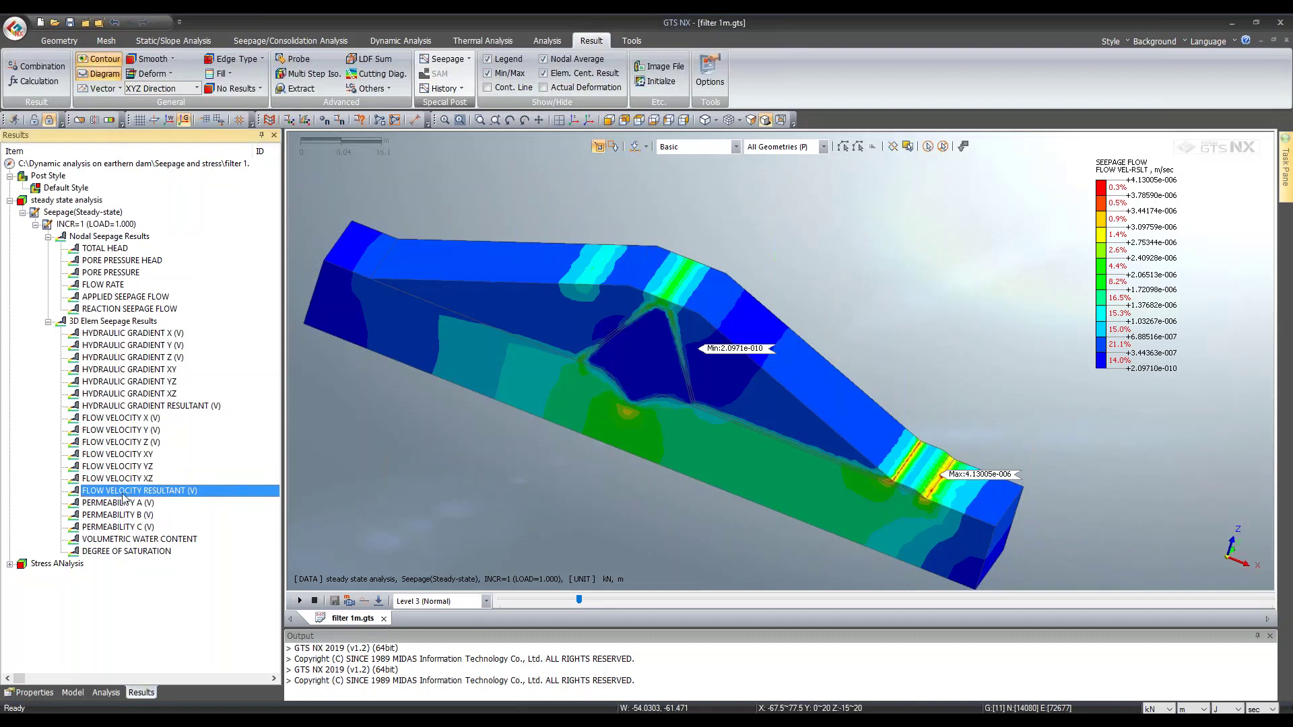
{"action": "middle_click_drag", "start_coordinate": [988, 454], "coordinate": [724, 309]}
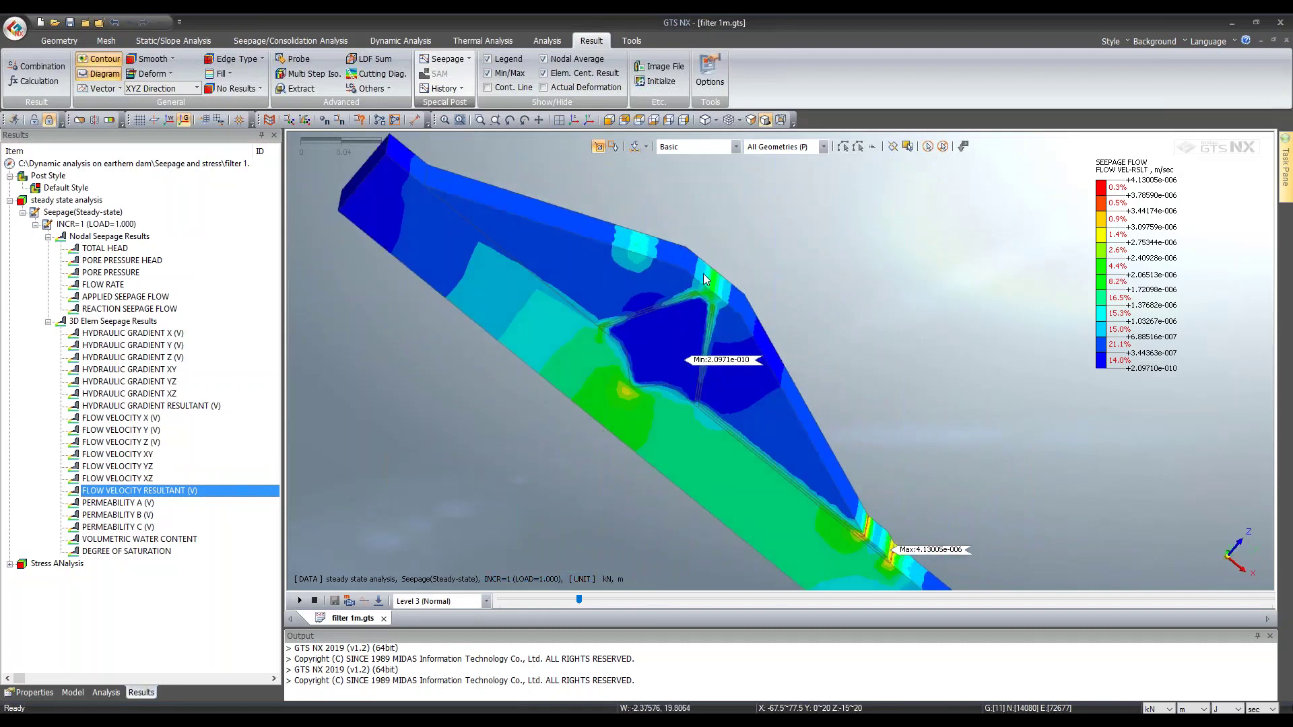
{"action": "middle_click_drag", "start_coordinate": [574, 134], "coordinate": [495, 478]}
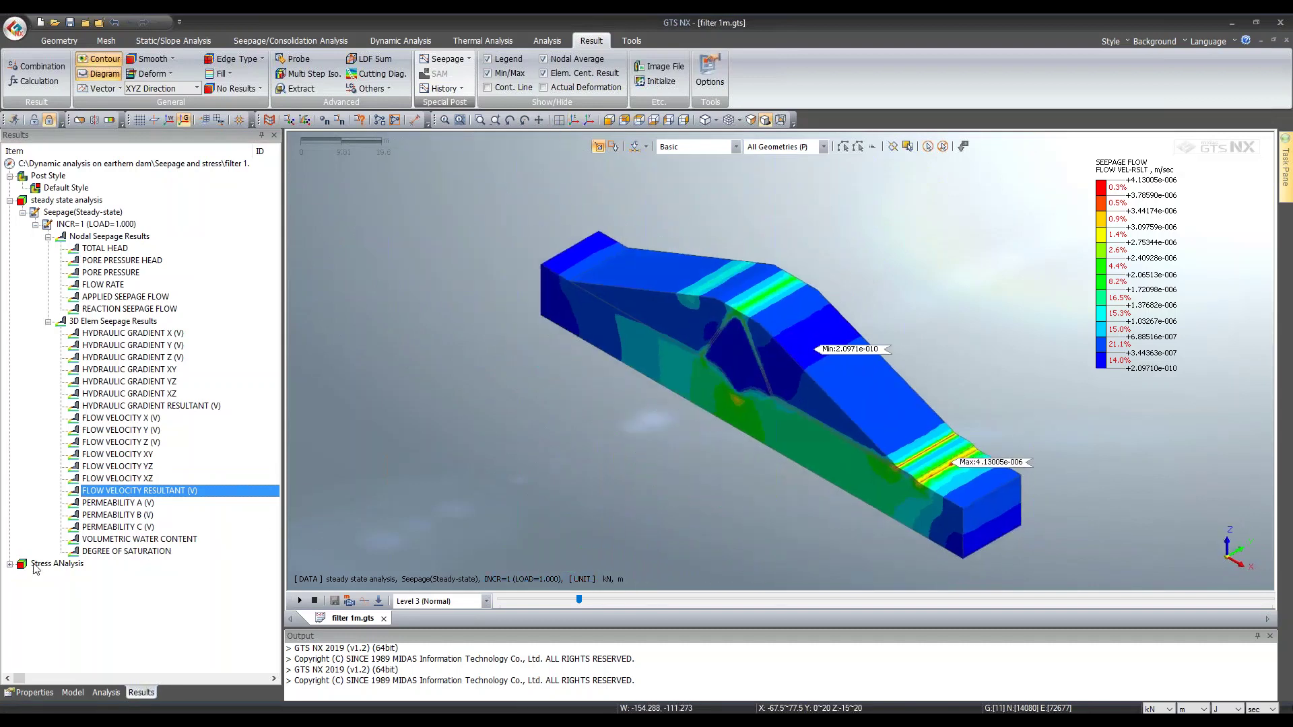
Step: Return to the pre-processing model and look at the settings of the Stress ANalysis construction stage analysis case
{"action": "left_click", "coordinate": [10, 201]}
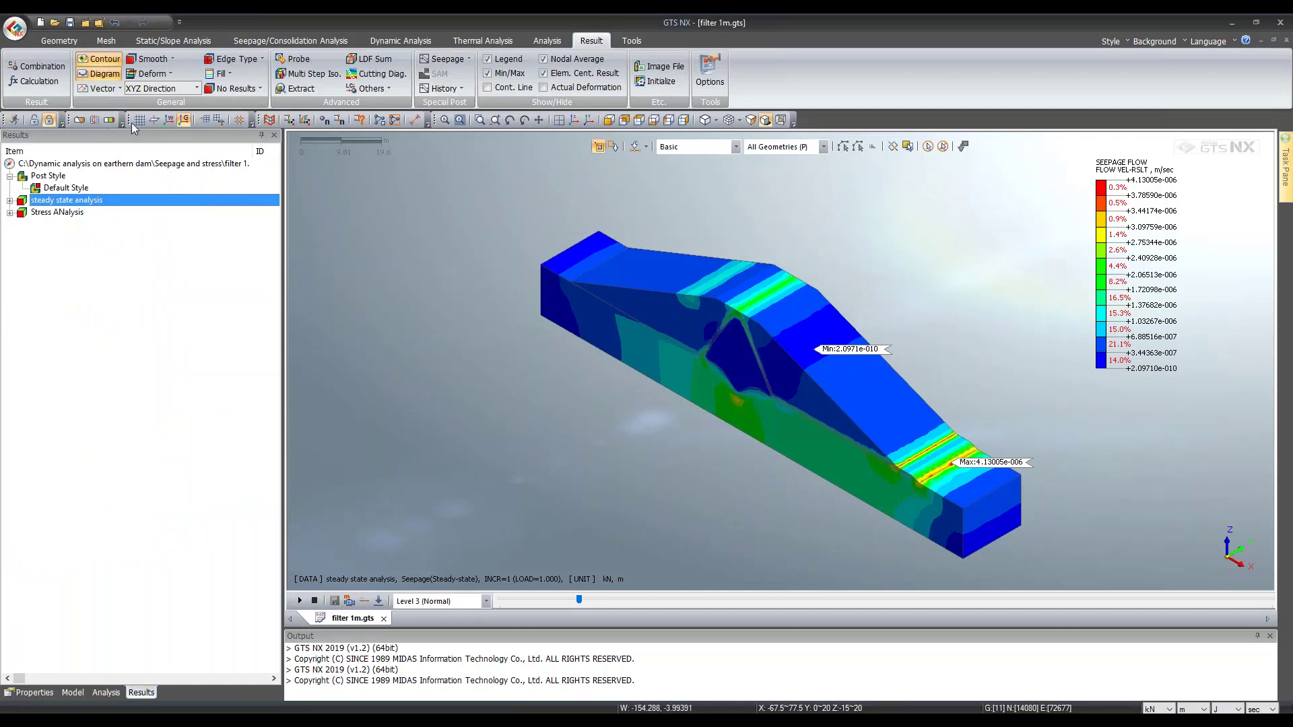
{"action": "left_click", "coordinate": [83, 120]}
{"action": "left_click", "coordinate": [105, 691]}
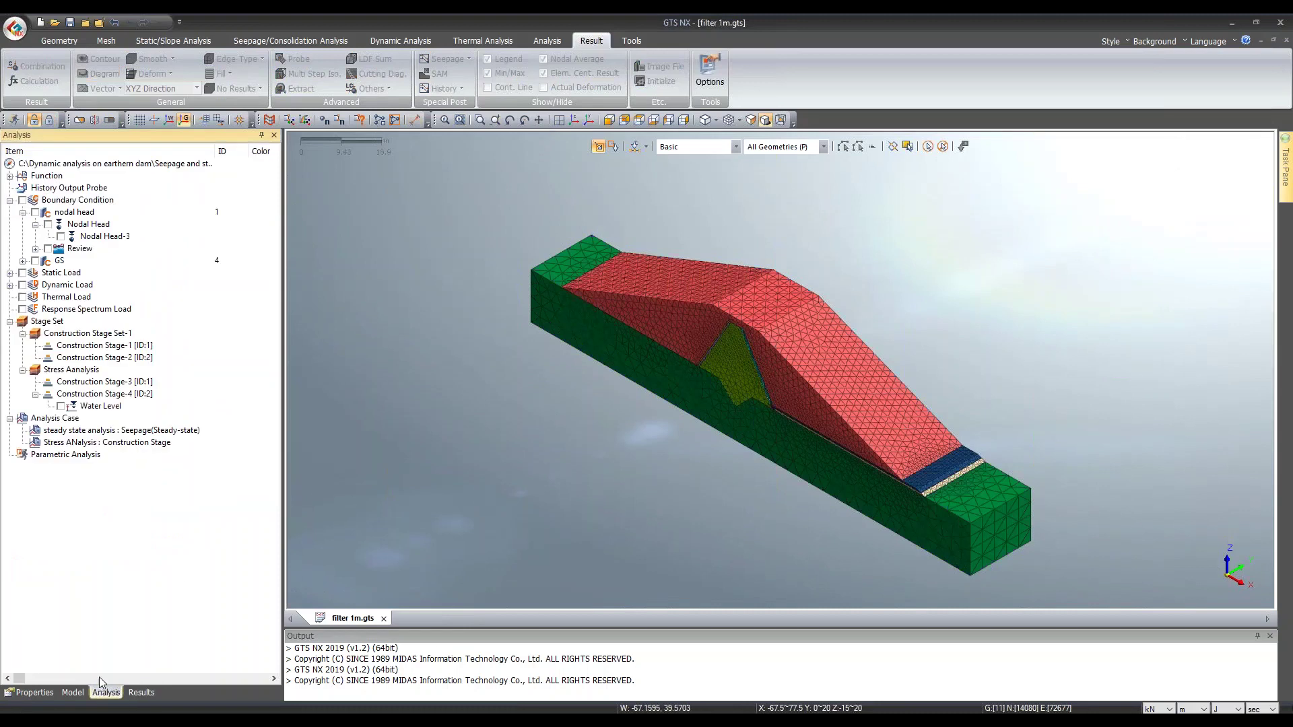
{"action": "right_click", "coordinate": [84, 444]}
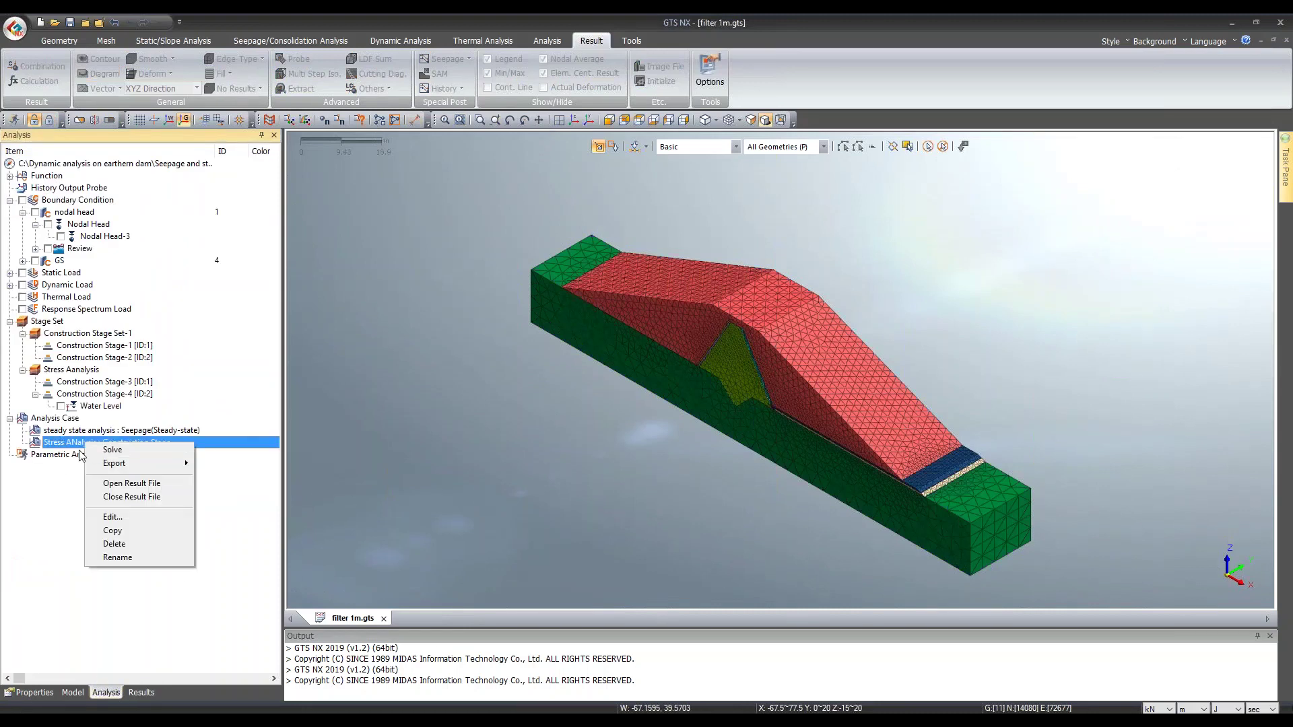
{"action": "left_click", "coordinate": [261, 515]}
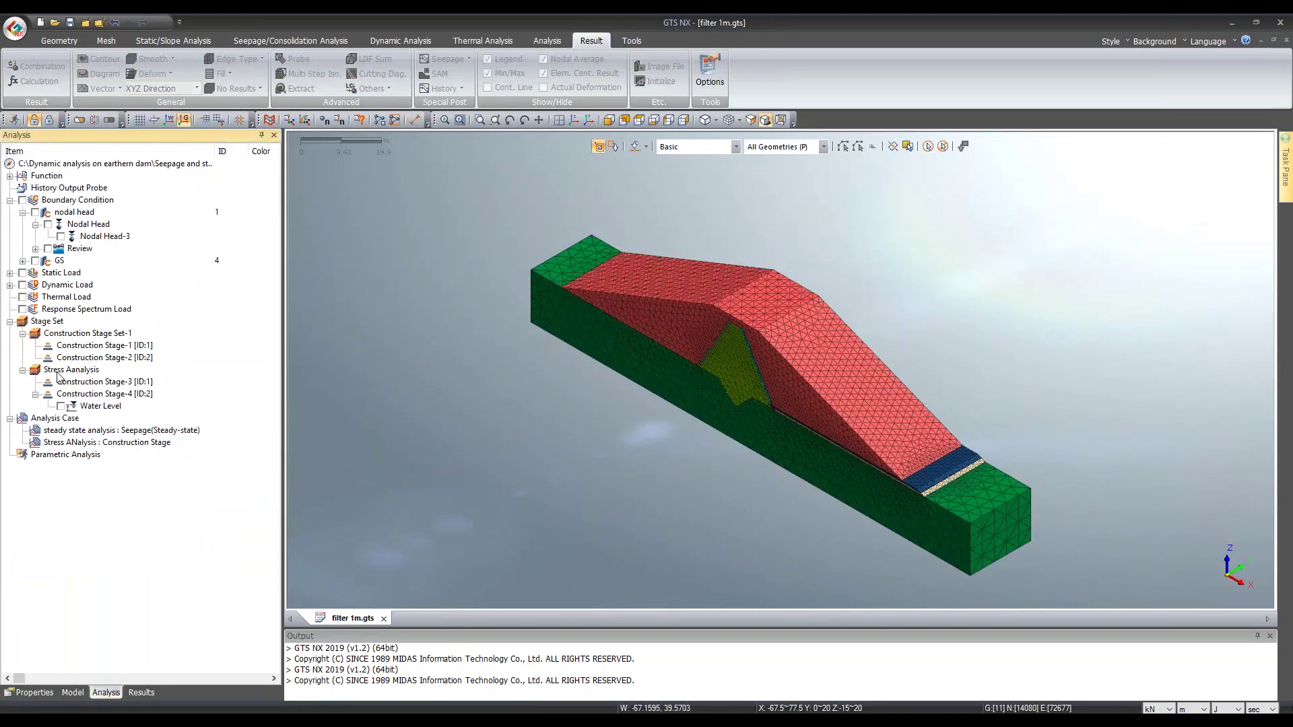
{"action": "right_click", "coordinate": [74, 442]}
{"action": "left_click", "coordinate": [94, 516]}
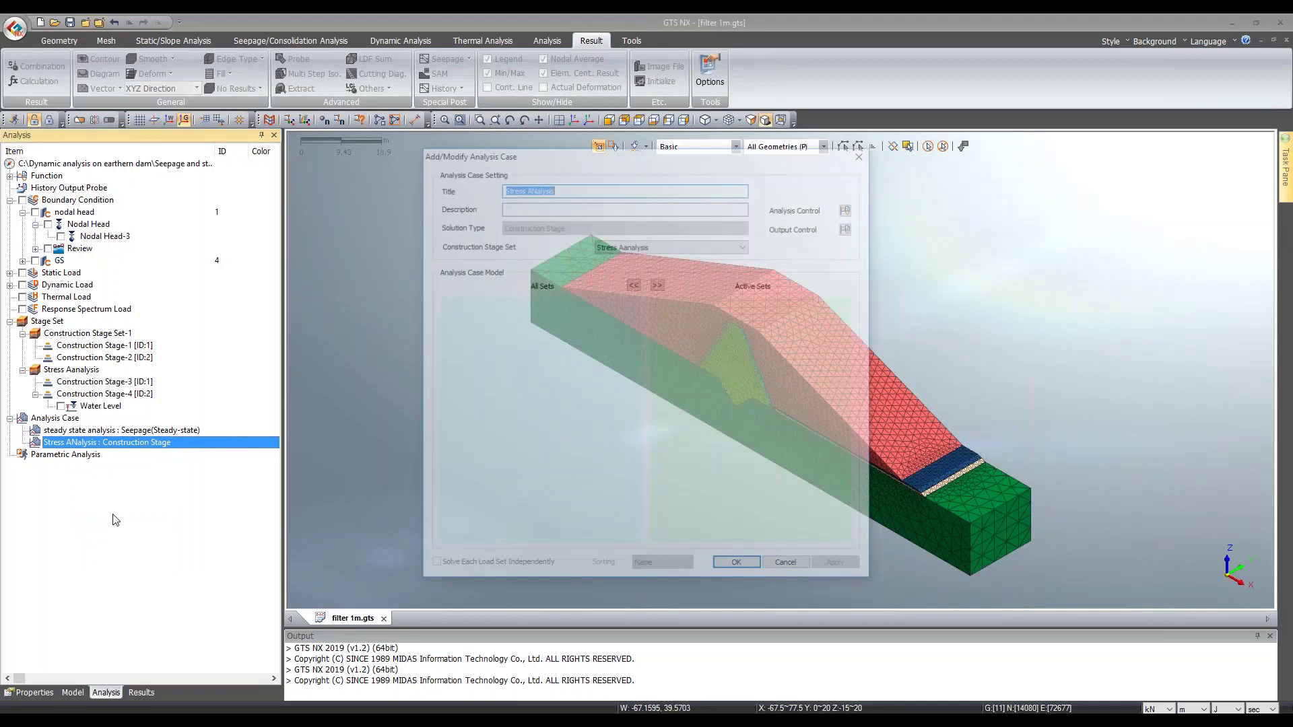
{"action": "left_click", "coordinate": [863, 153]}
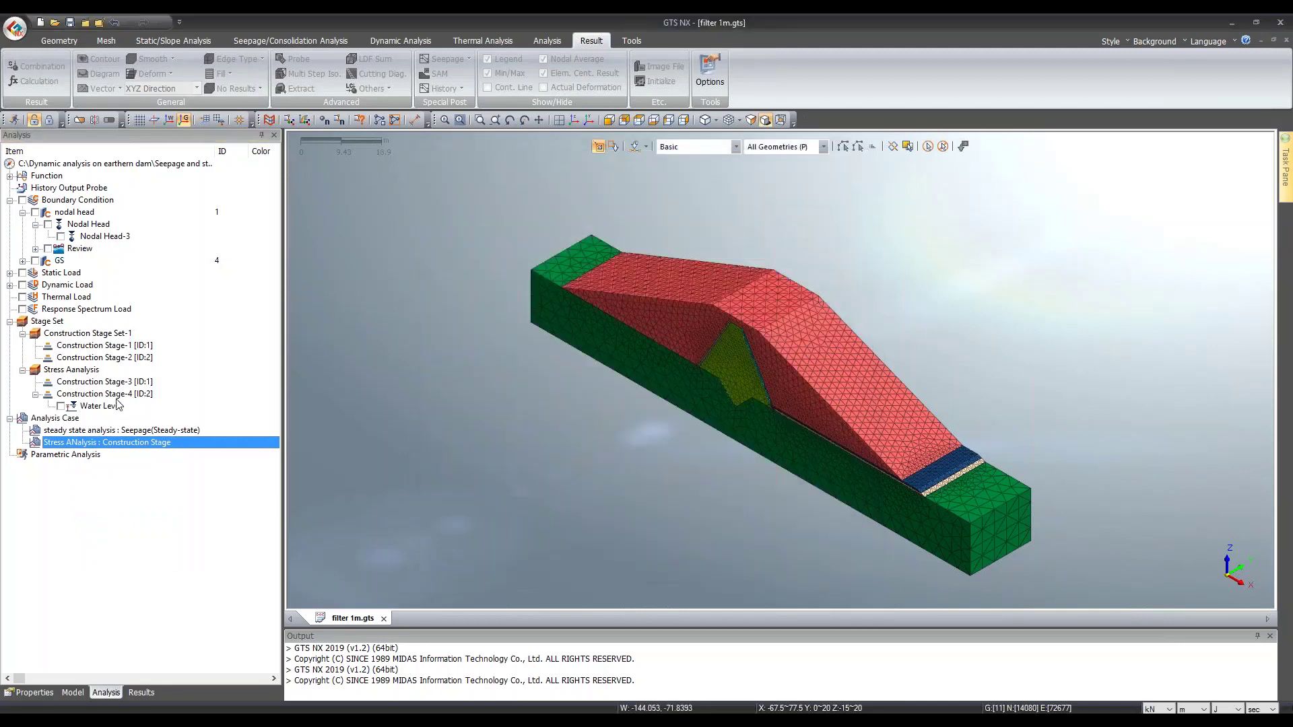
Step: Open the stage definition of the Stress Aanalysis construction stage set and examine the data activated in Construction Stage-3
{"action": "right_click", "coordinate": [73, 375]}
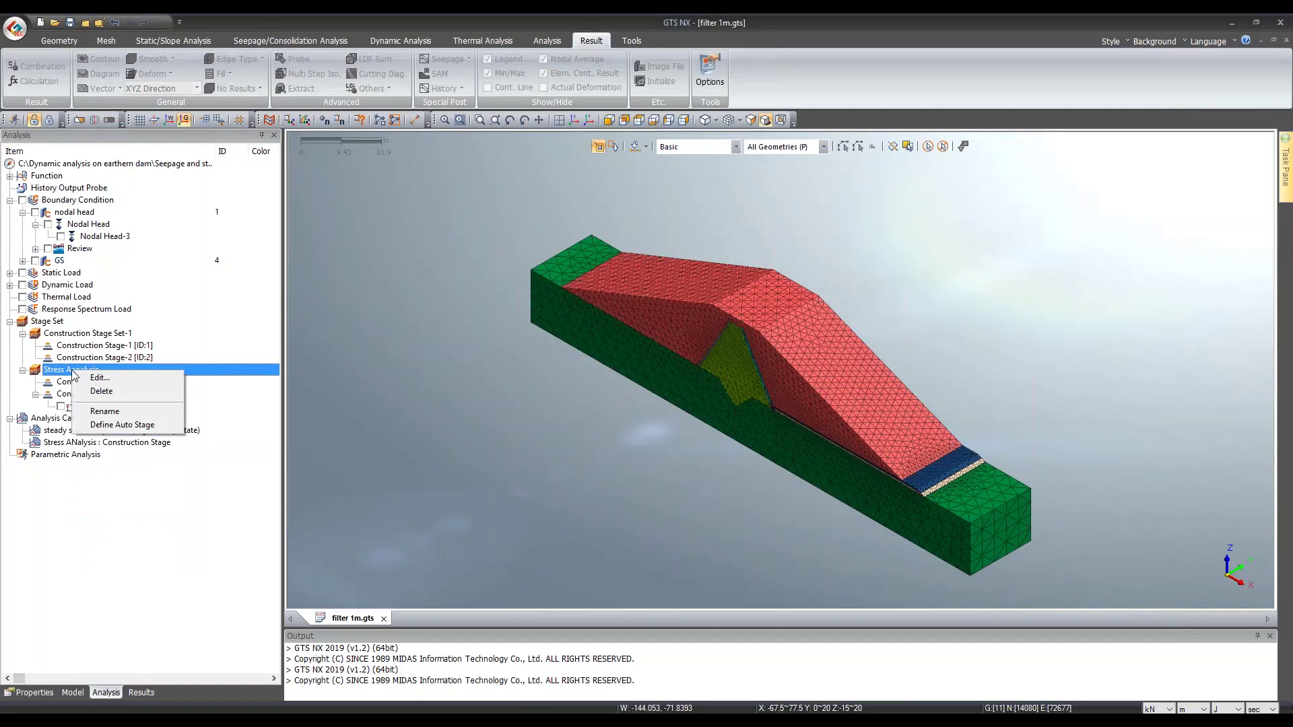
{"action": "left_click", "coordinate": [111, 381]}
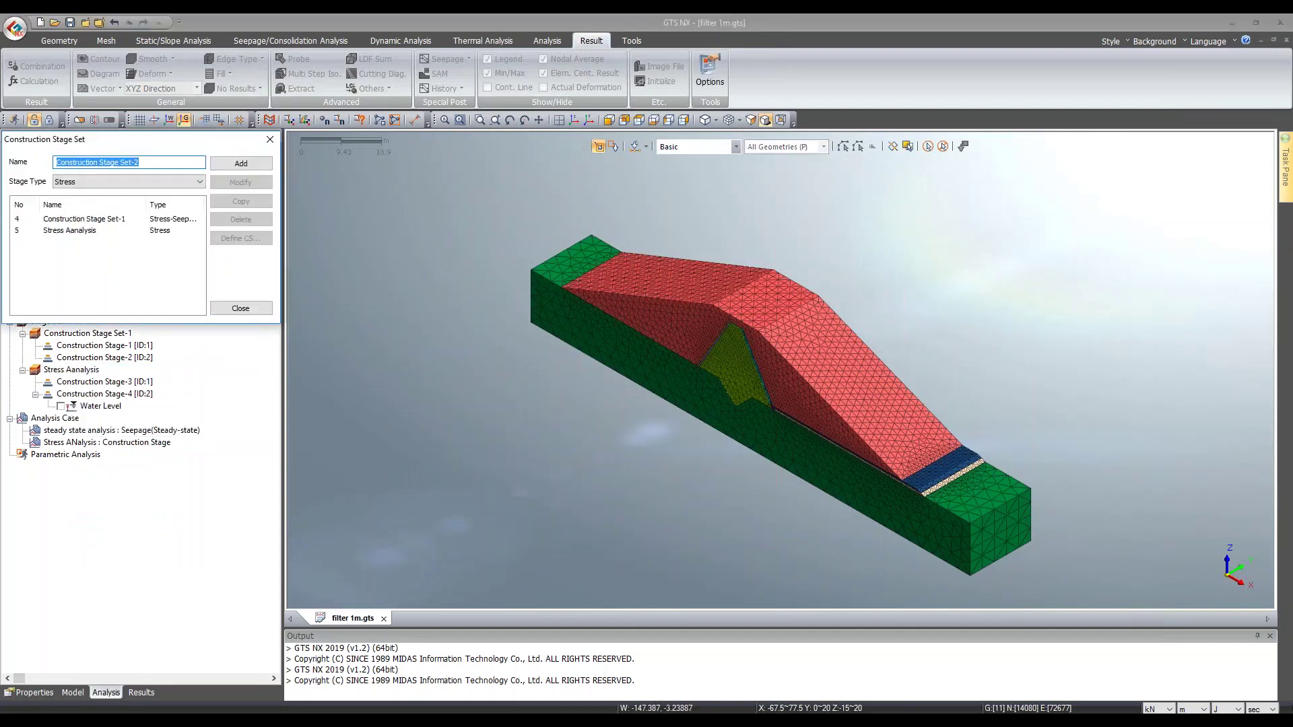
{"action": "left_click_drag", "start_coordinate": [199, 143], "coordinate": [337, 156]}
{"action": "left_click", "coordinate": [239, 240]}
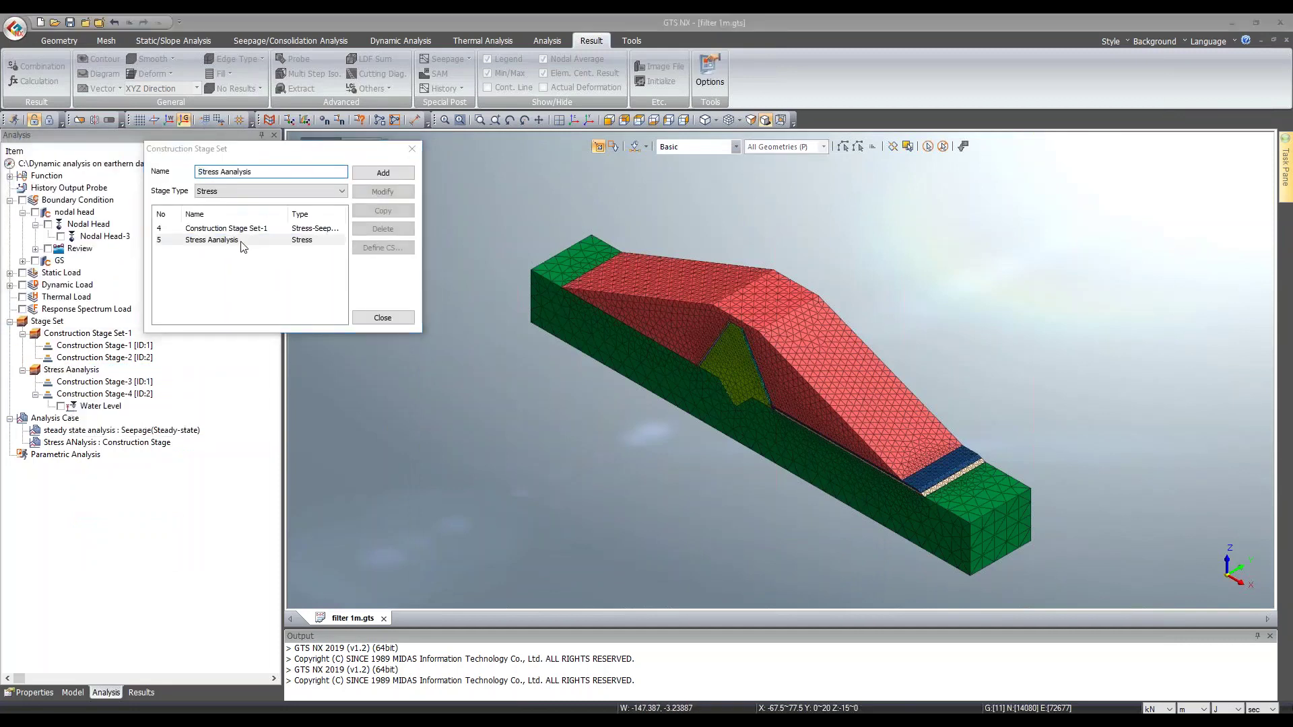
{"action": "left_click", "coordinate": [382, 247]}
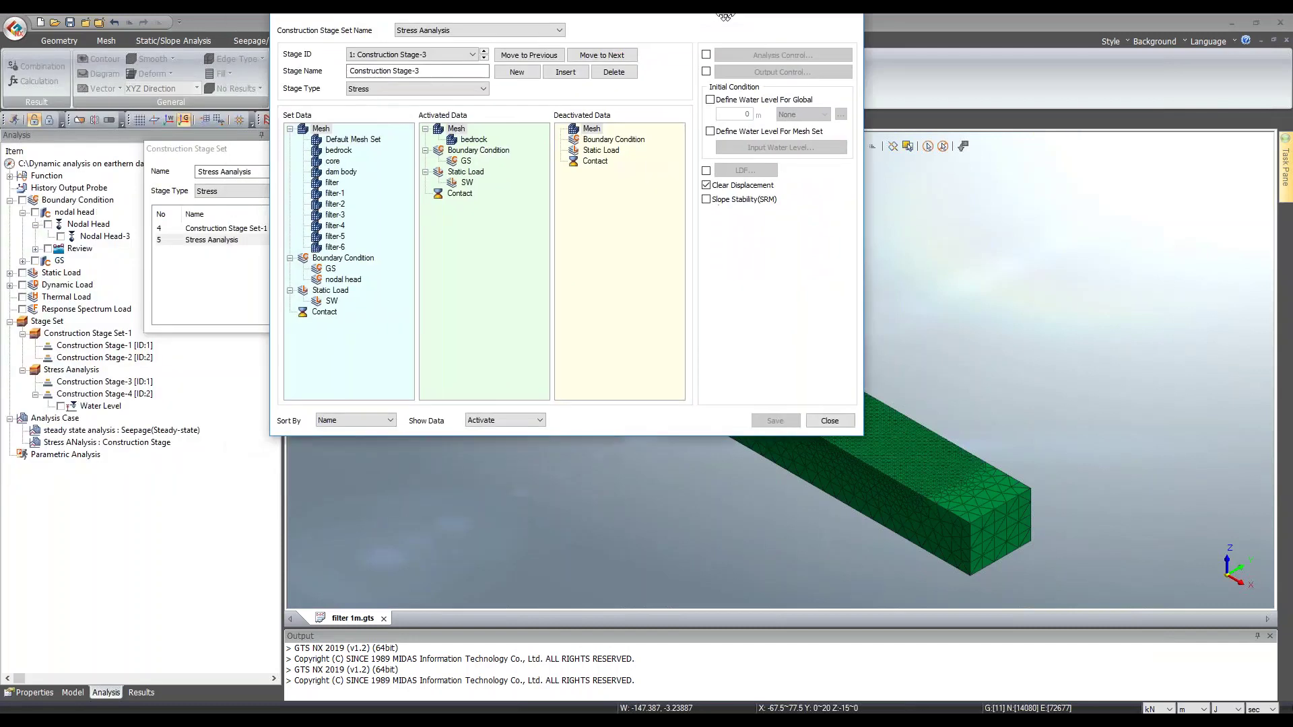
{"action": "scroll", "coordinate": [661, 295], "scroll_direction": "up", "scroll_amount": 4}
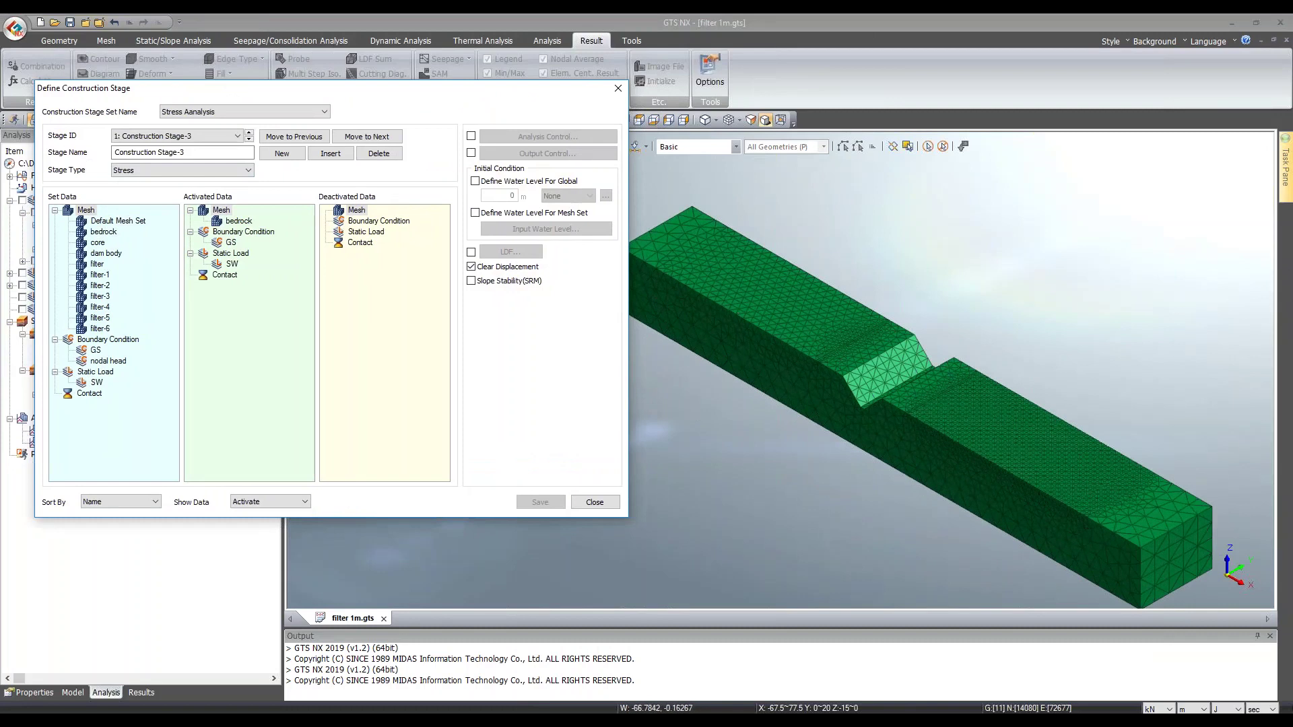
Step: Examine the activated meshes and global water level of Construction Stage-4, and close the stage definition
{"action": "left_click", "coordinate": [249, 139]}
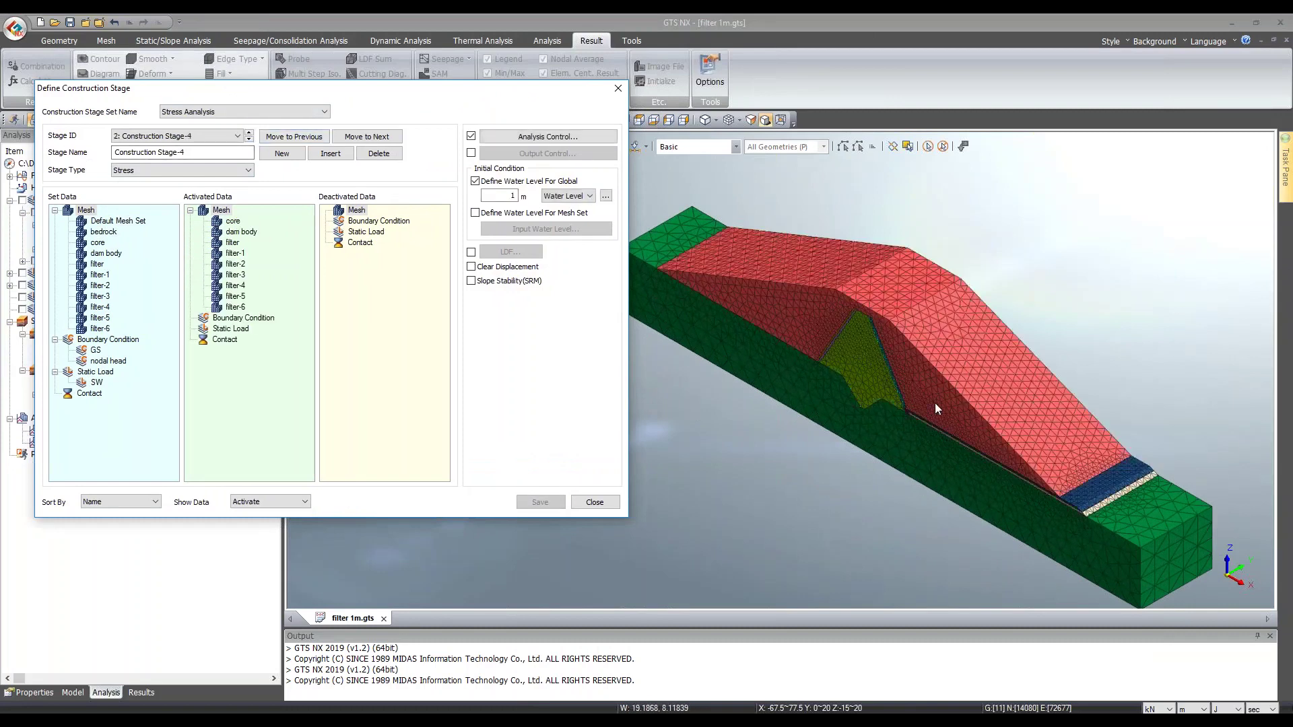
{"action": "left_click", "coordinate": [236, 137]}
{"action": "left_click", "coordinate": [231, 140]}
{"action": "left_click", "coordinate": [498, 196]}
{"action": "left_click", "coordinate": [618, 89]}
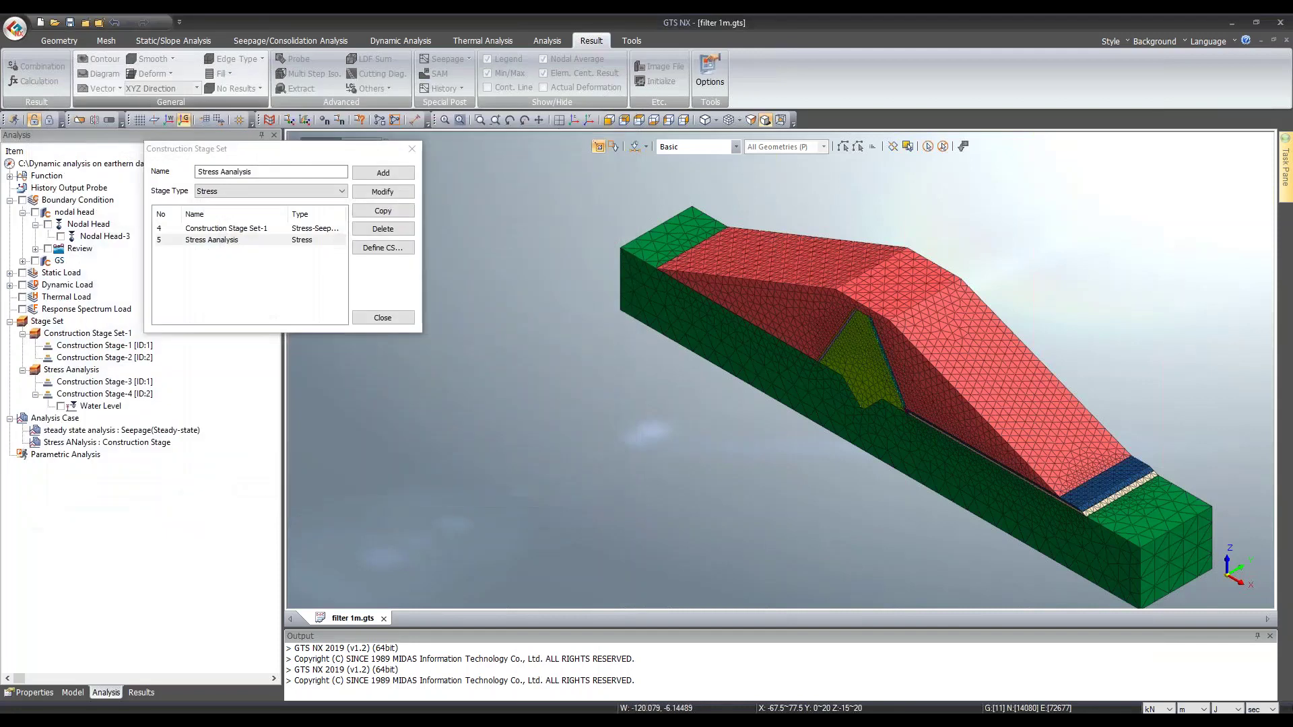
Step: Close the construction stage set list and display the Construction Stage-4 water level on the dam model
{"action": "left_click", "coordinate": [412, 149]}
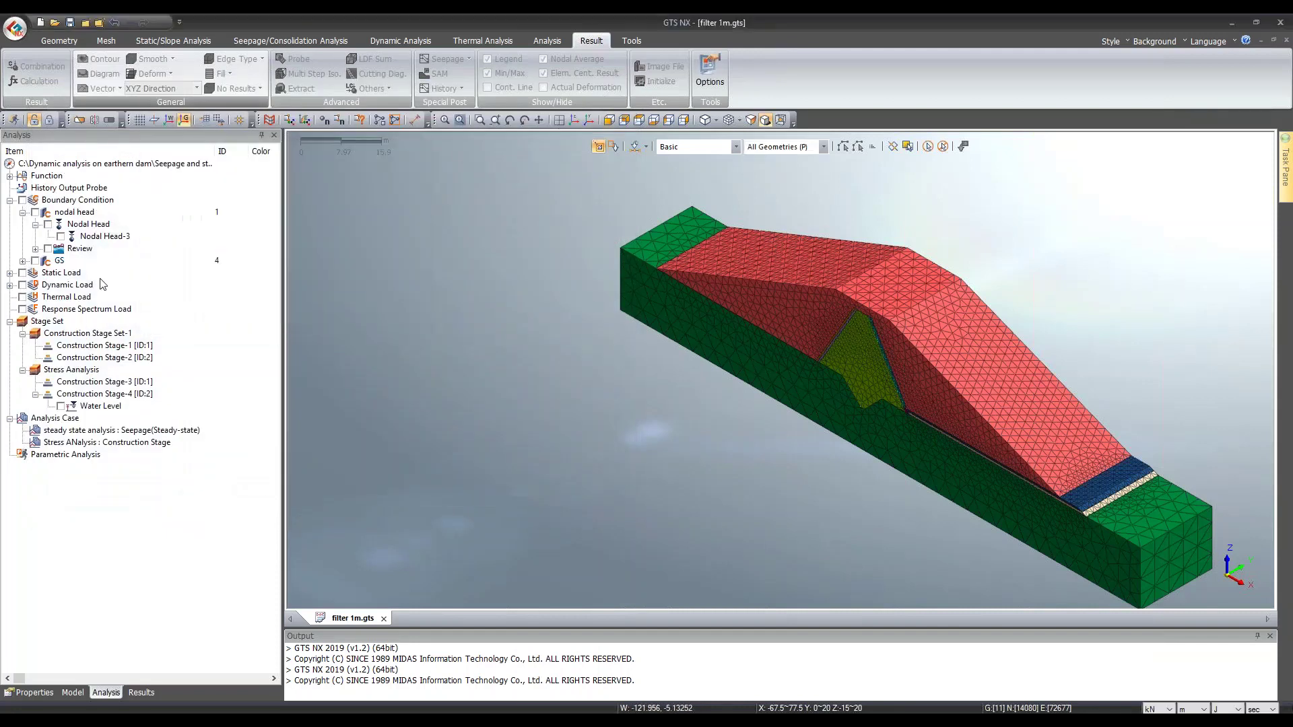
{"action": "left_click", "coordinate": [61, 406]}
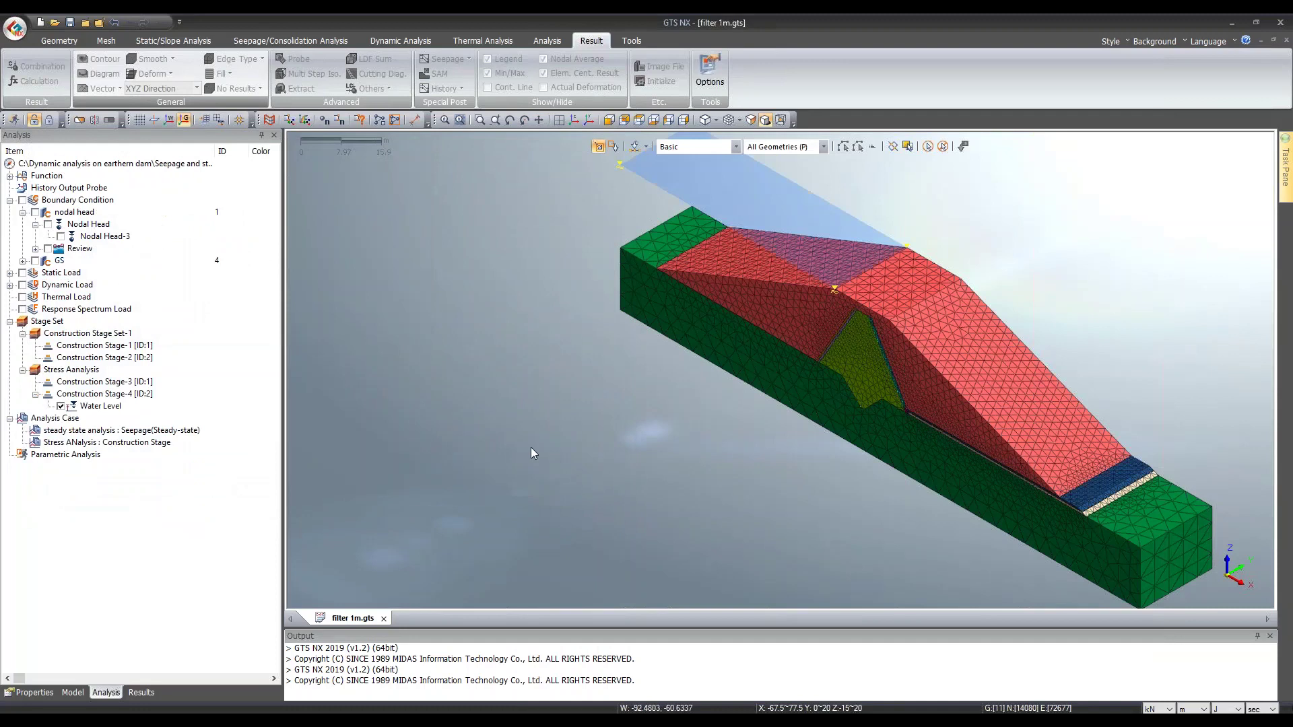
{"action": "scroll", "coordinate": [525, 449], "scroll_direction": "down", "scroll_amount": 2}
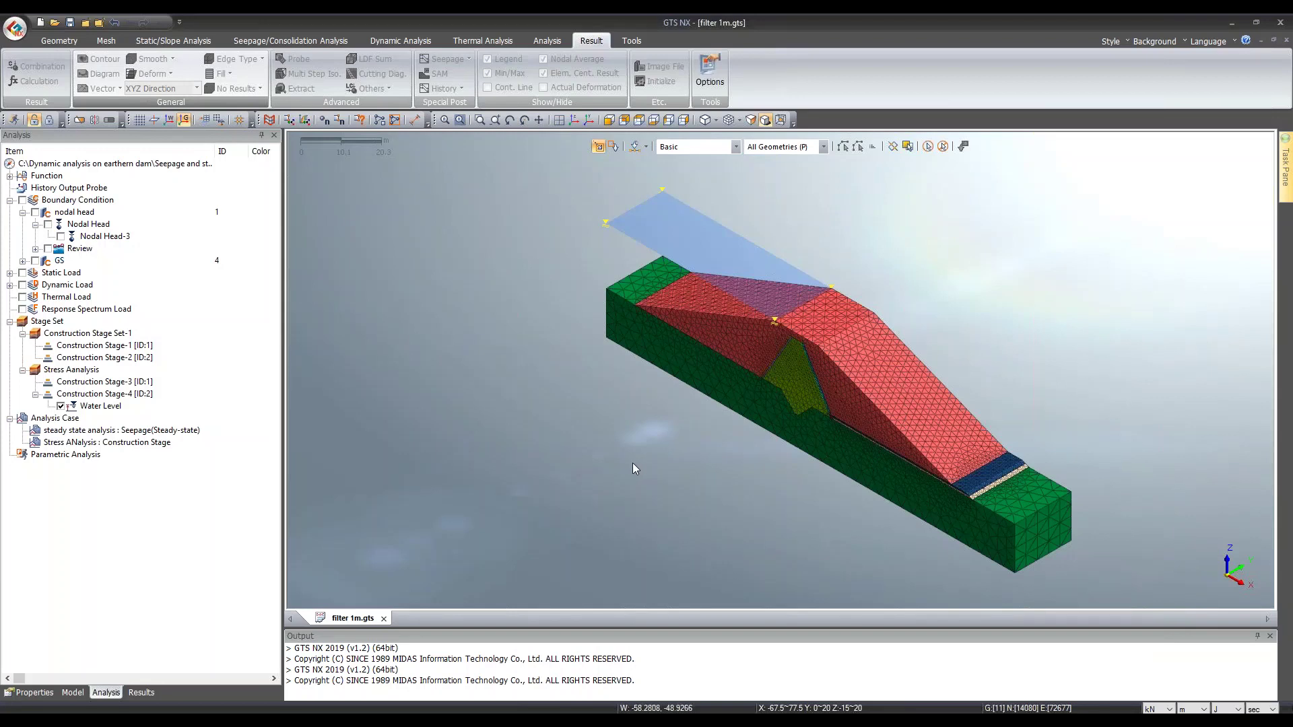
{"action": "middle_click_drag", "start_coordinate": [637, 472], "coordinate": [668, 433]}
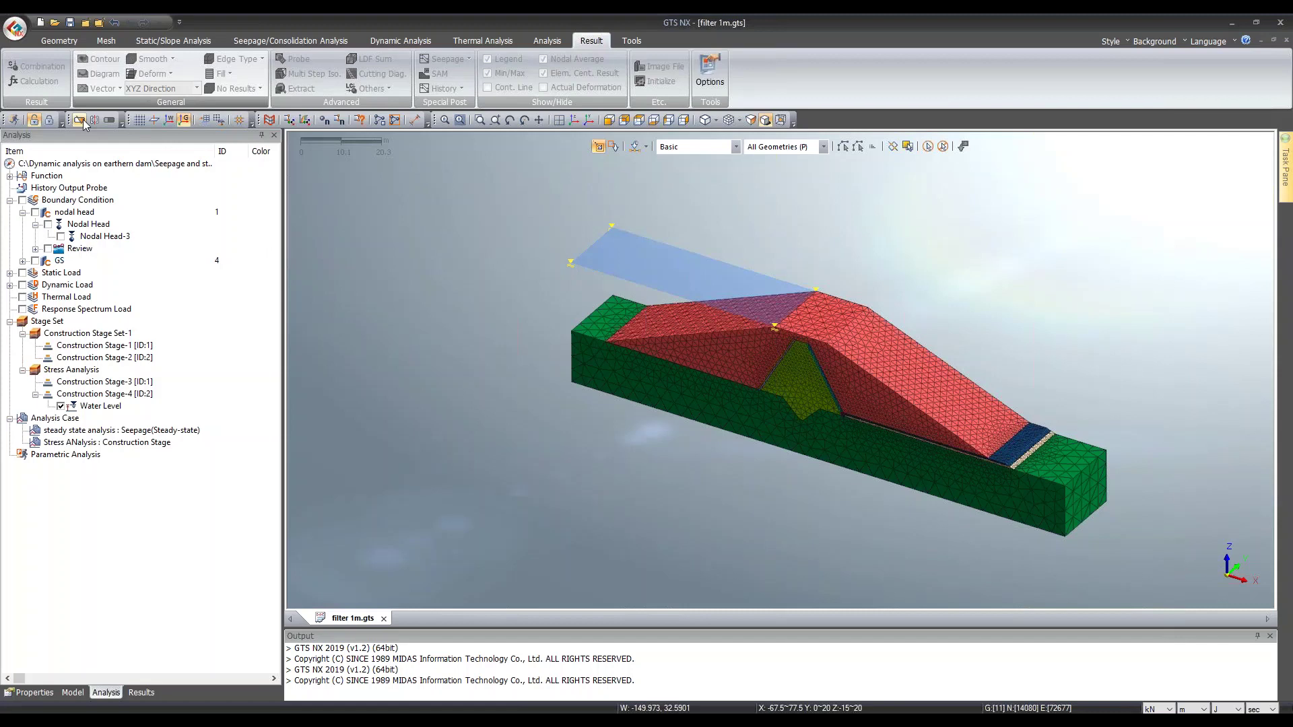
Step: Start a new node-mode flow quantity definition for the steady state analysis and select the foundation surface nodes beyond the downstream toe
{"action": "left_click", "coordinate": [49, 121]}
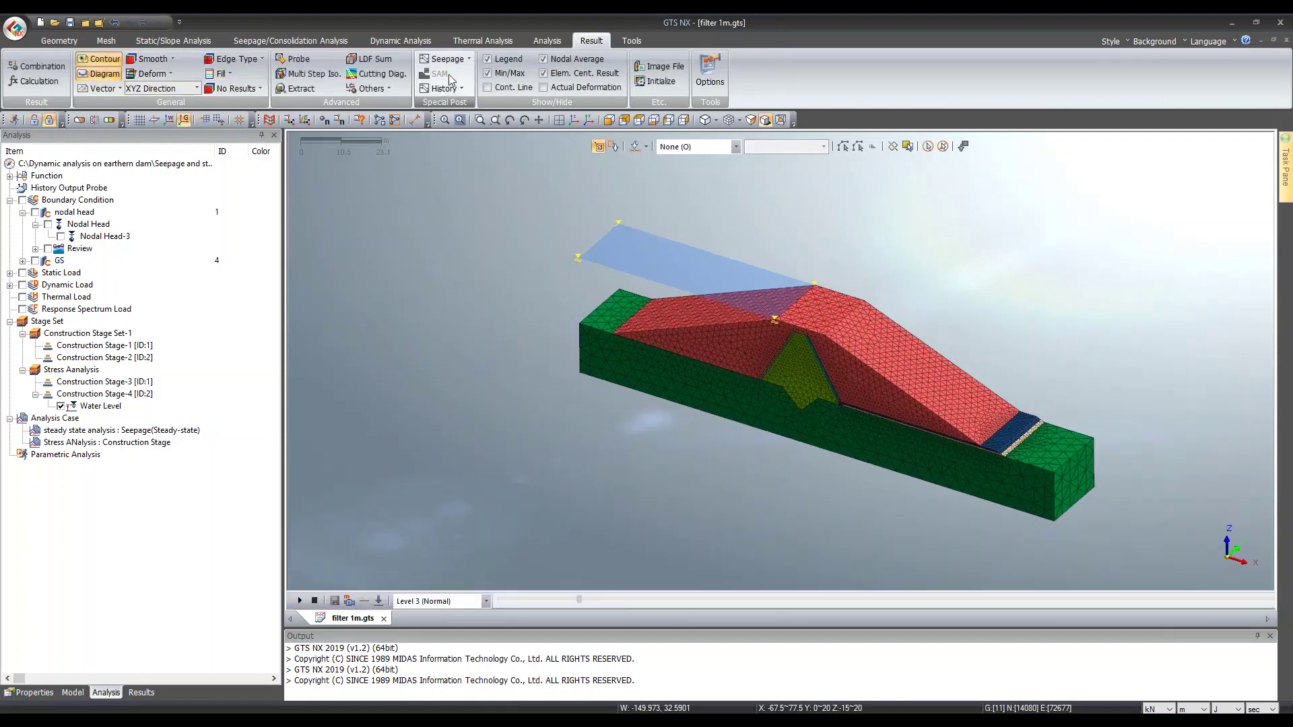
{"action": "left_click", "coordinate": [445, 58]}
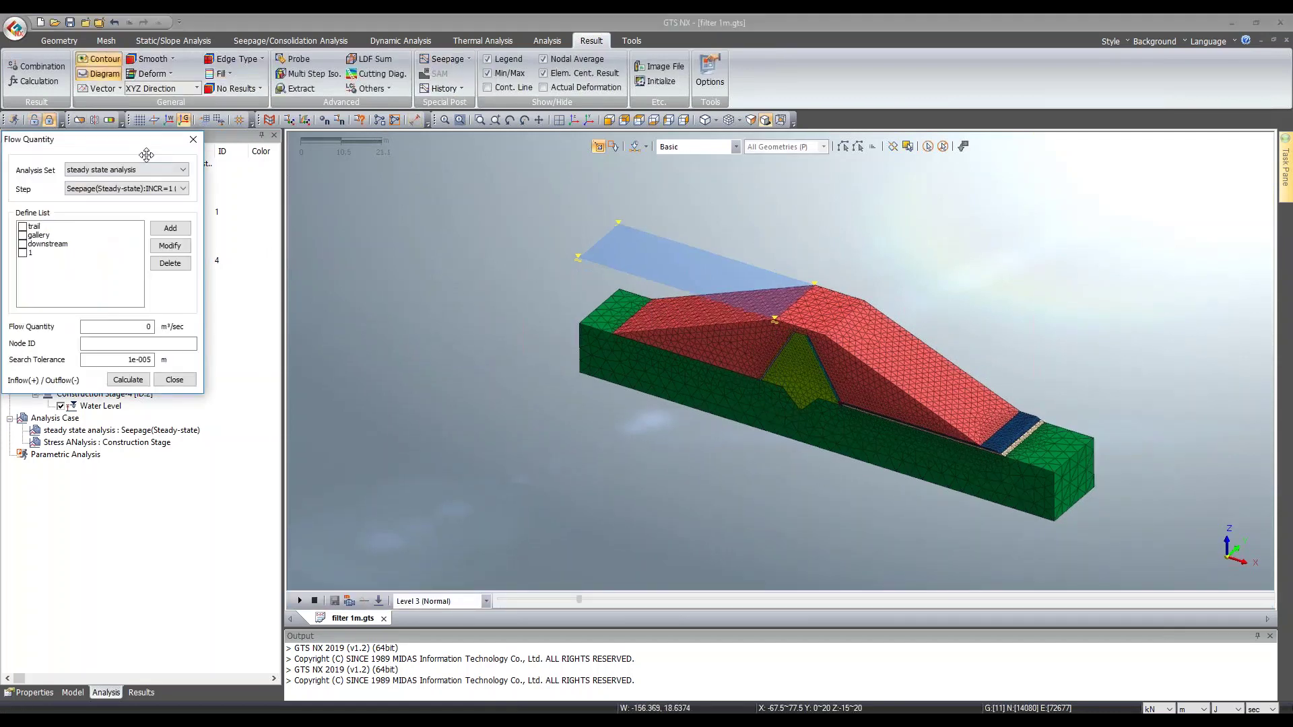
{"action": "left_click", "coordinate": [610, 120]}
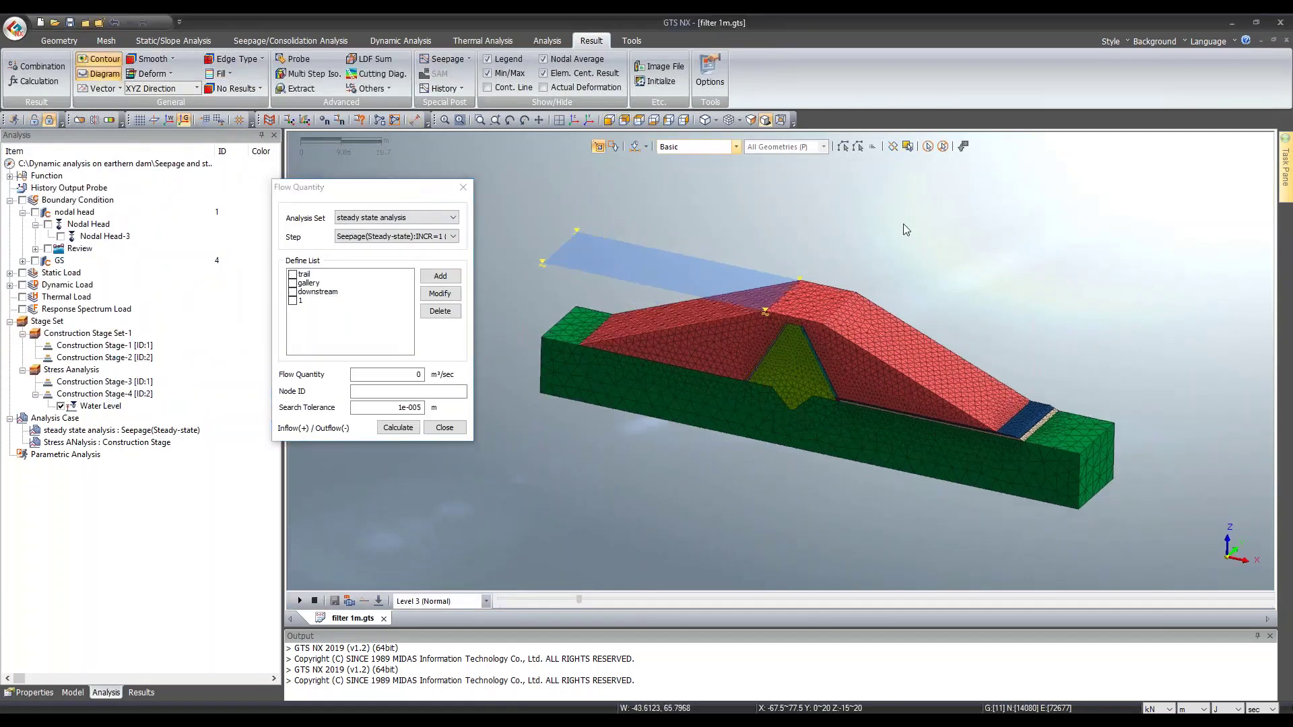
{"action": "scroll", "coordinate": [1161, 344], "scroll_direction": "up", "scroll_amount": 5}
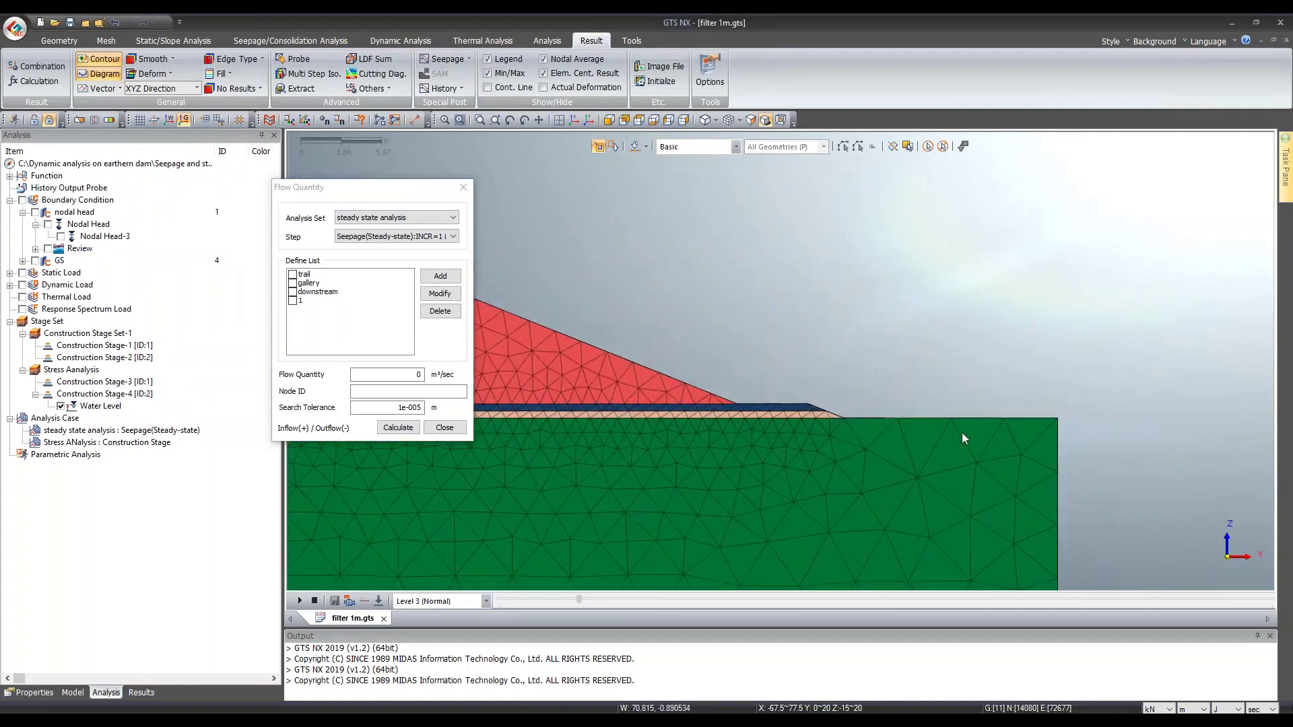
{"action": "middle_click_drag", "start_coordinate": [962, 437], "coordinate": [875, 410]}
{"action": "left_click", "coordinate": [440, 276]}
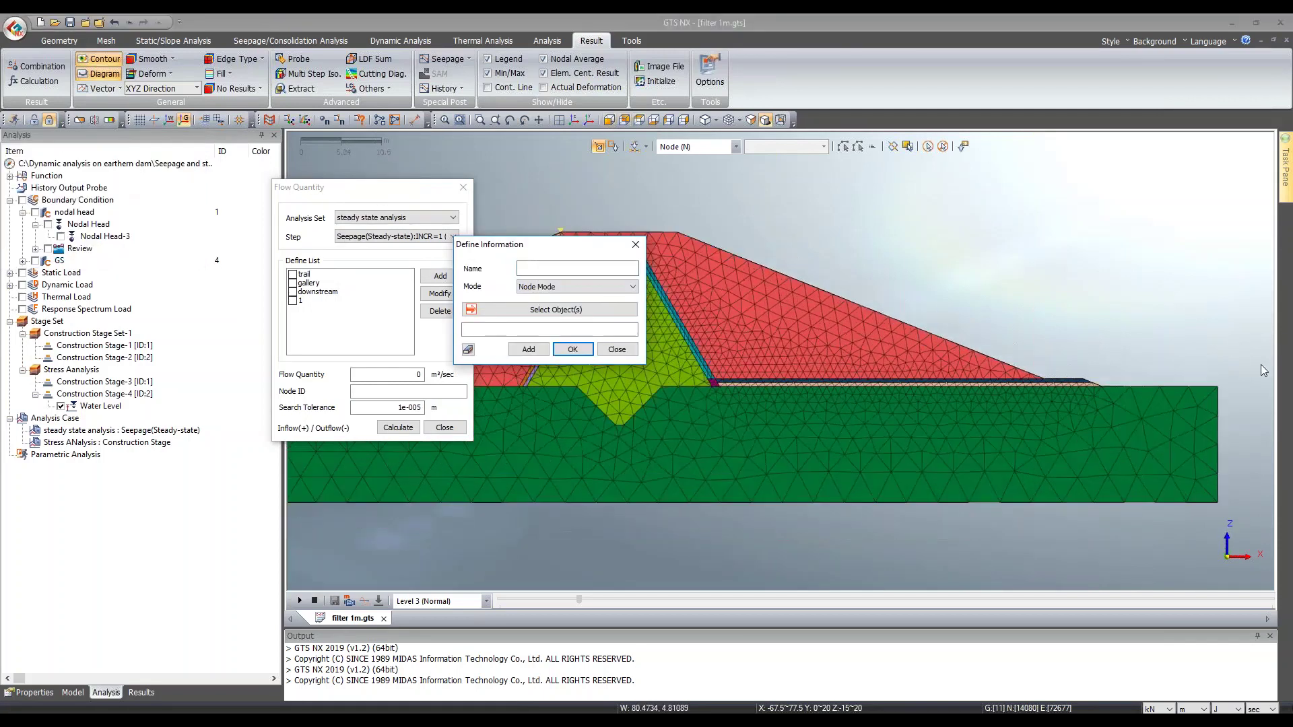
{"action": "scroll", "coordinate": [1255, 416], "scroll_direction": "up", "scroll_amount": 3}
{"action": "left_click_drag", "start_coordinate": [1101, 342], "coordinate": [1150, 383]}
{"action": "middle_click_drag", "start_coordinate": [1109, 390], "coordinate": [1108, 401], "text": "ctrl"}
{"action": "middle_click_drag", "start_coordinate": [1136, 475], "coordinate": [1056, 500], "text": "ctrl"}
{"action": "scroll", "coordinate": [1056, 499], "scroll_direction": "up", "scroll_amount": 2}
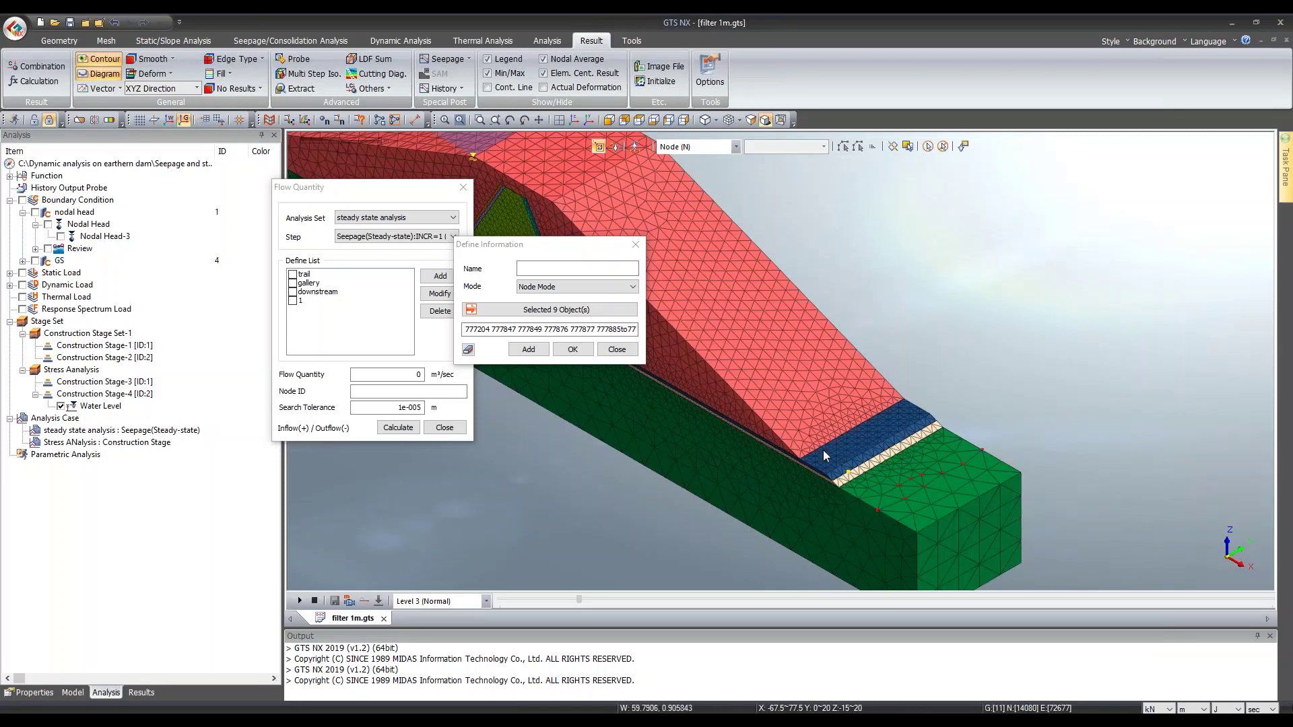
Step: Add the selected nodes to the flow quantity list as Foundation and calculate their flow quantity
{"action": "left_click", "coordinate": [581, 269]}
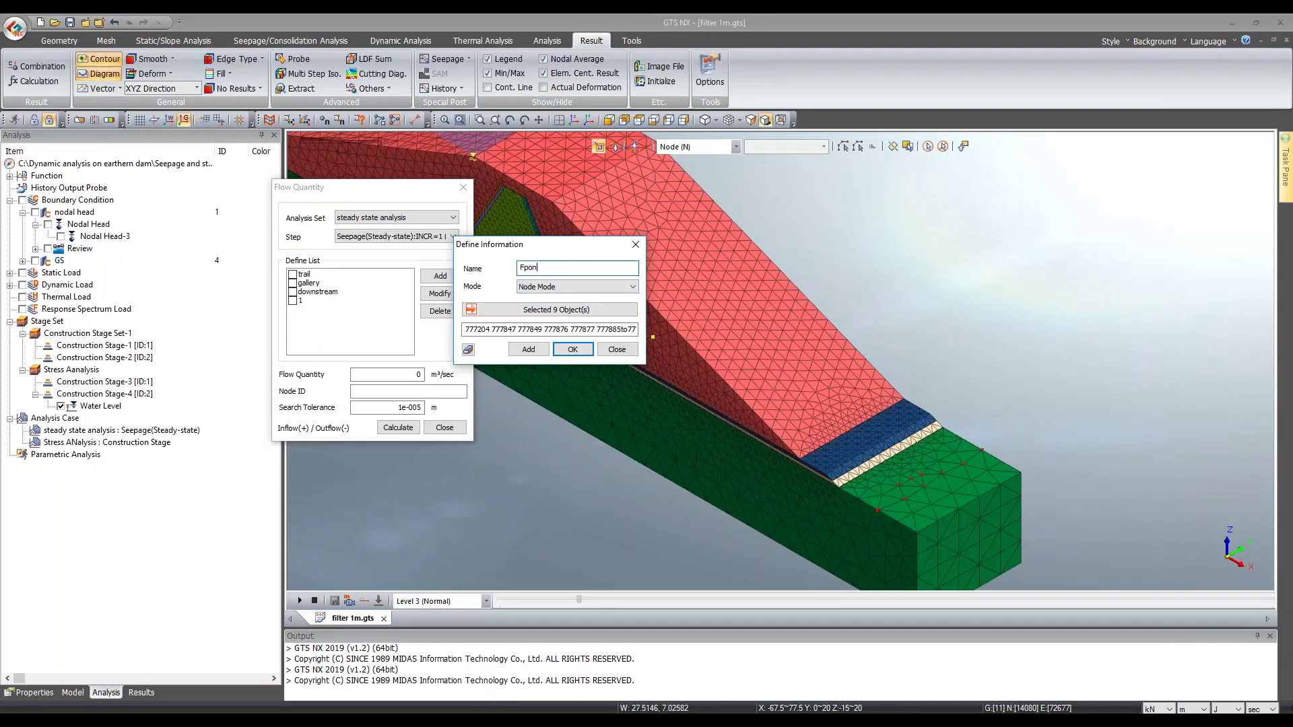
{"action": "type", "text": "Foundati"}
{"action": "left_click", "coordinate": [529, 349]}
{"action": "left_click", "coordinate": [571, 349]}
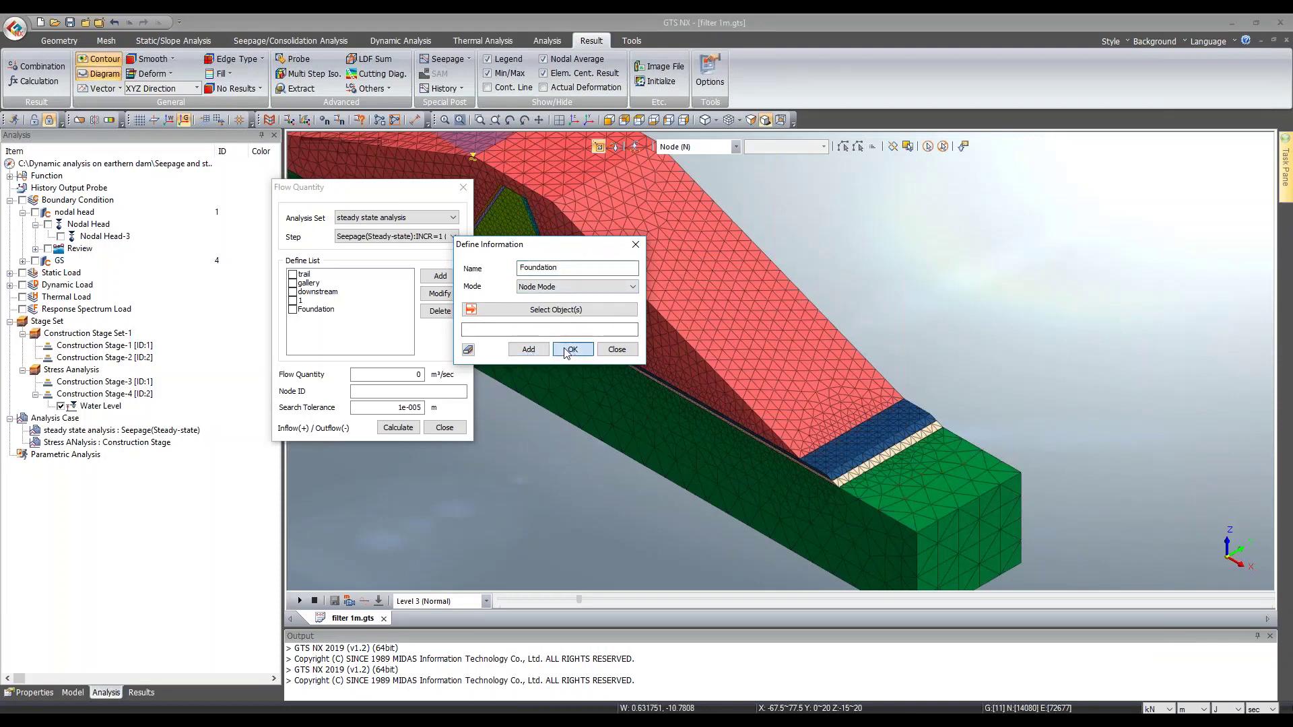
{"action": "left_click", "coordinate": [606, 341]}
{"action": "left_click", "coordinate": [616, 349]}
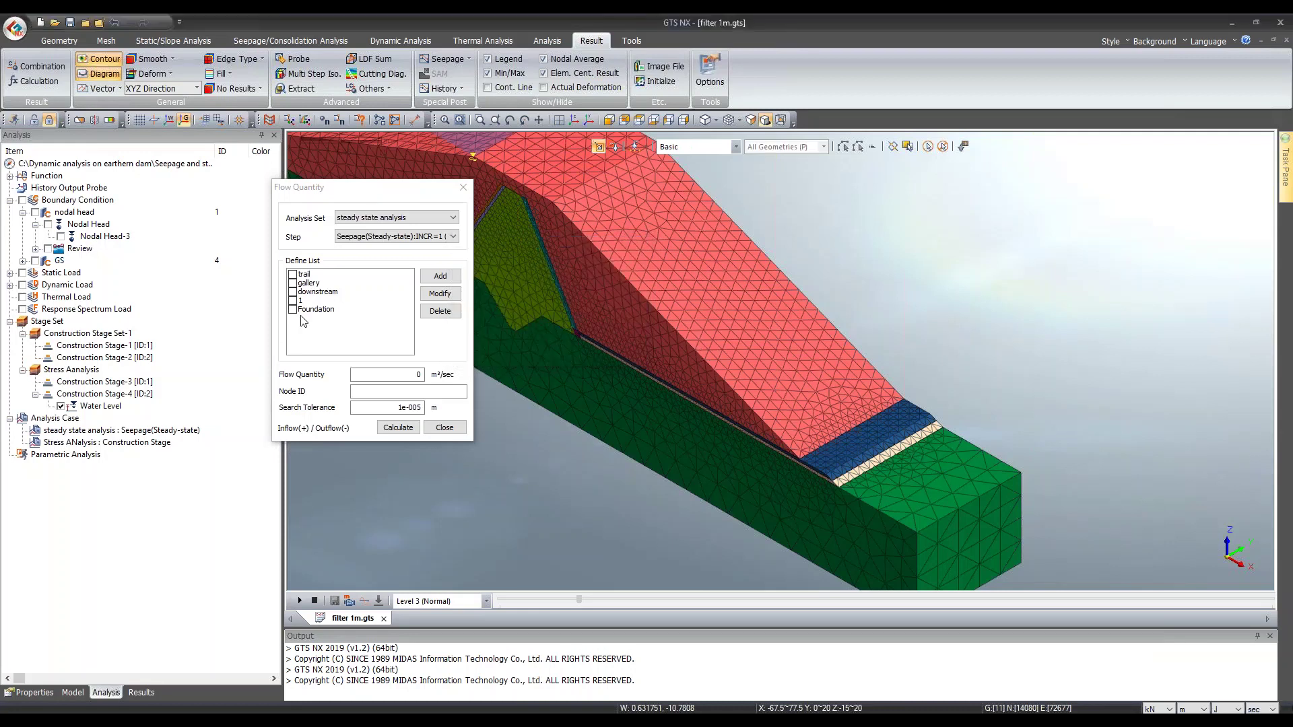
{"action": "left_click", "coordinate": [292, 309]}
{"action": "left_click", "coordinate": [398, 427]}
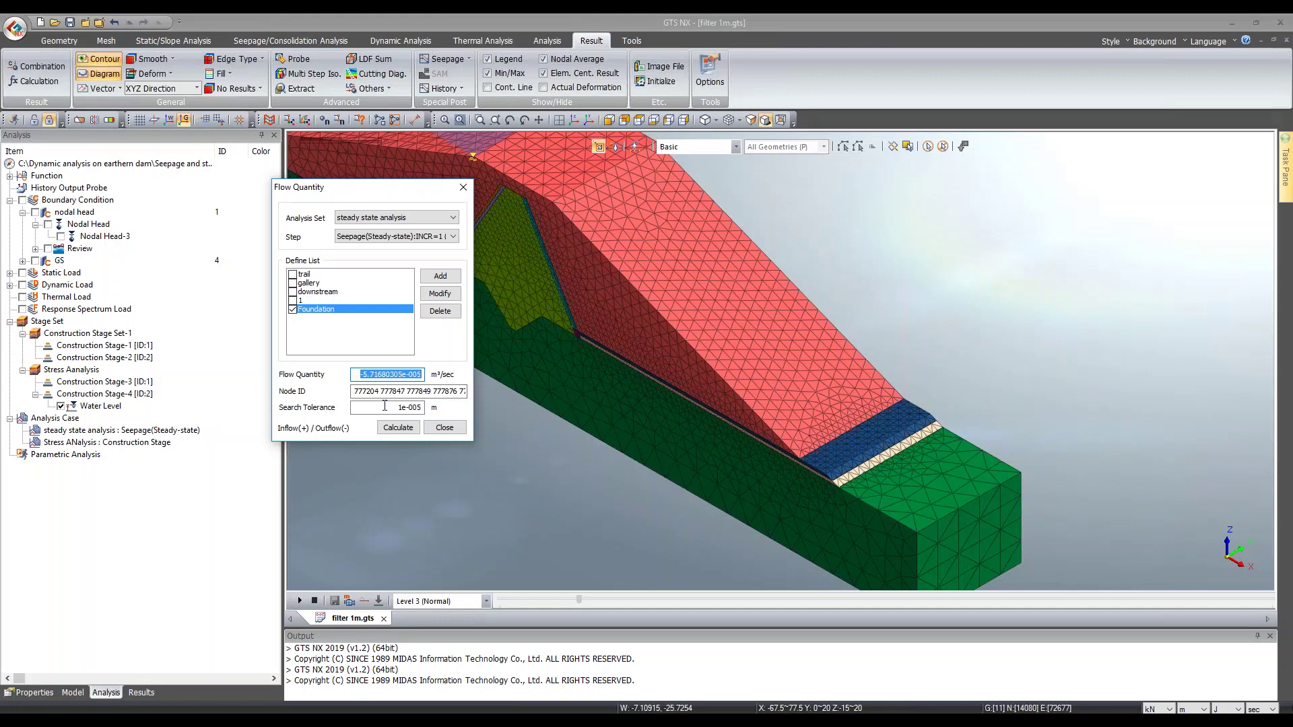
Step: Start another node-mode flow quantity definition and select a band of nodes on the downstream casing slope just above the toe filter
{"action": "left_click", "coordinate": [440, 276]}
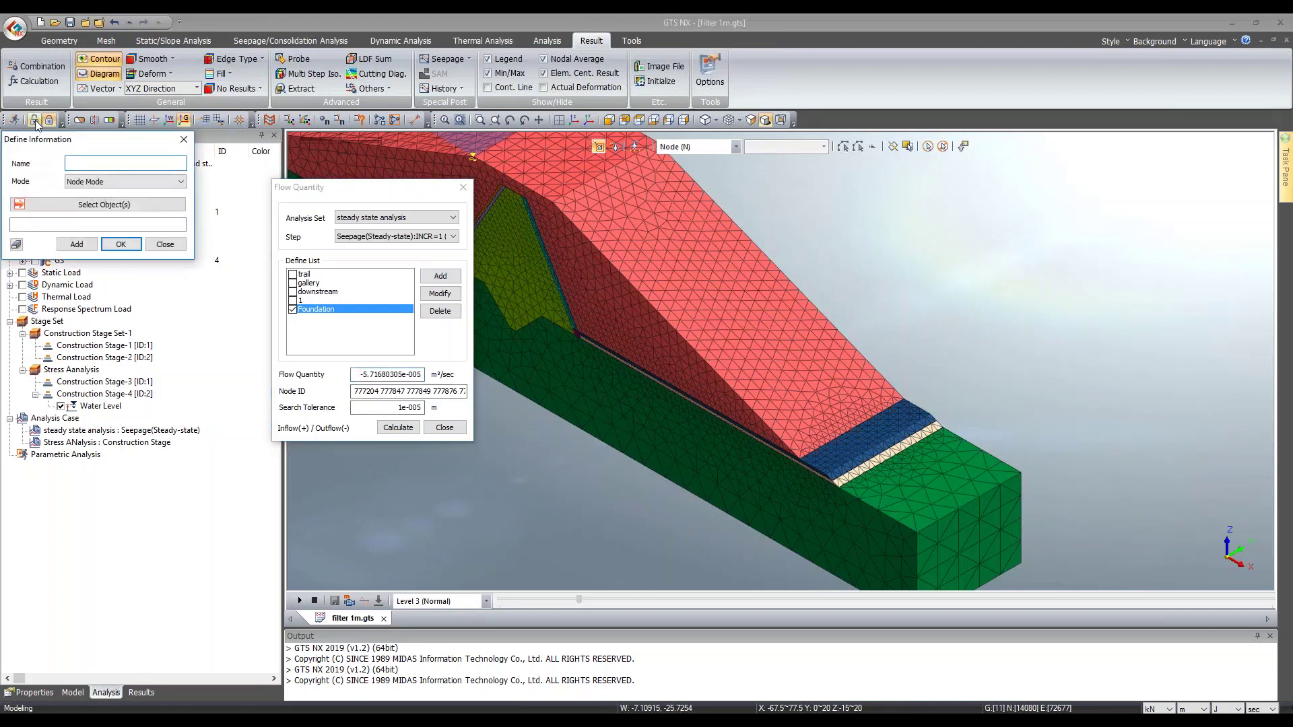
{"action": "left_click", "coordinate": [608, 120]}
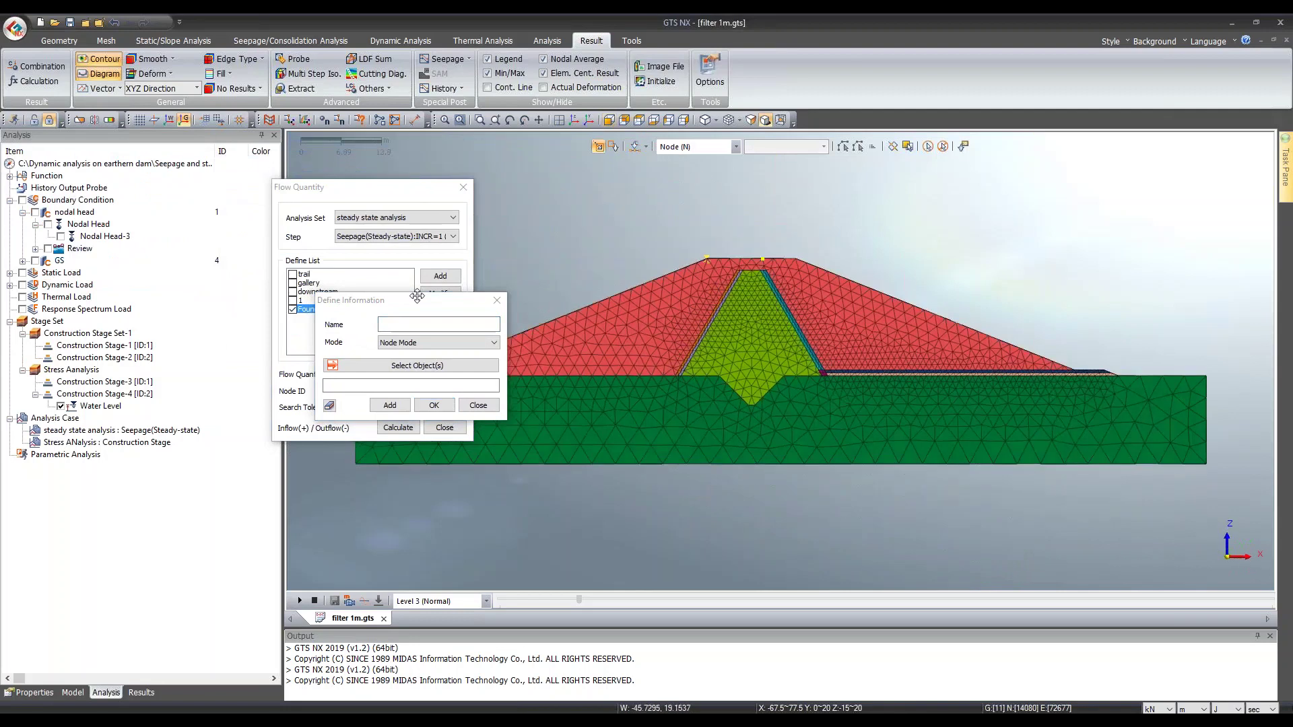
{"action": "scroll", "coordinate": [1222, 306], "scroll_direction": "up", "scroll_amount": 5}
{"action": "scroll", "coordinate": [1215, 411], "scroll_direction": "up", "scroll_amount": 2}
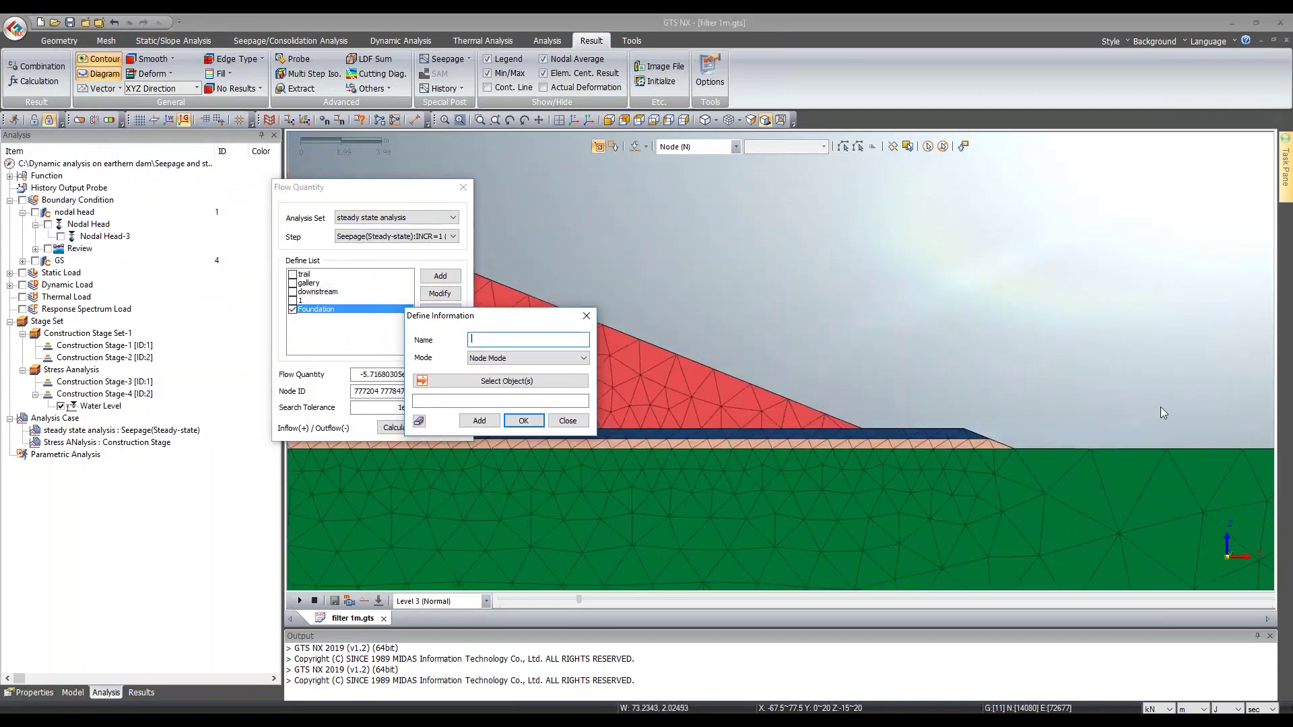
{"action": "left_click", "coordinate": [801, 402]}
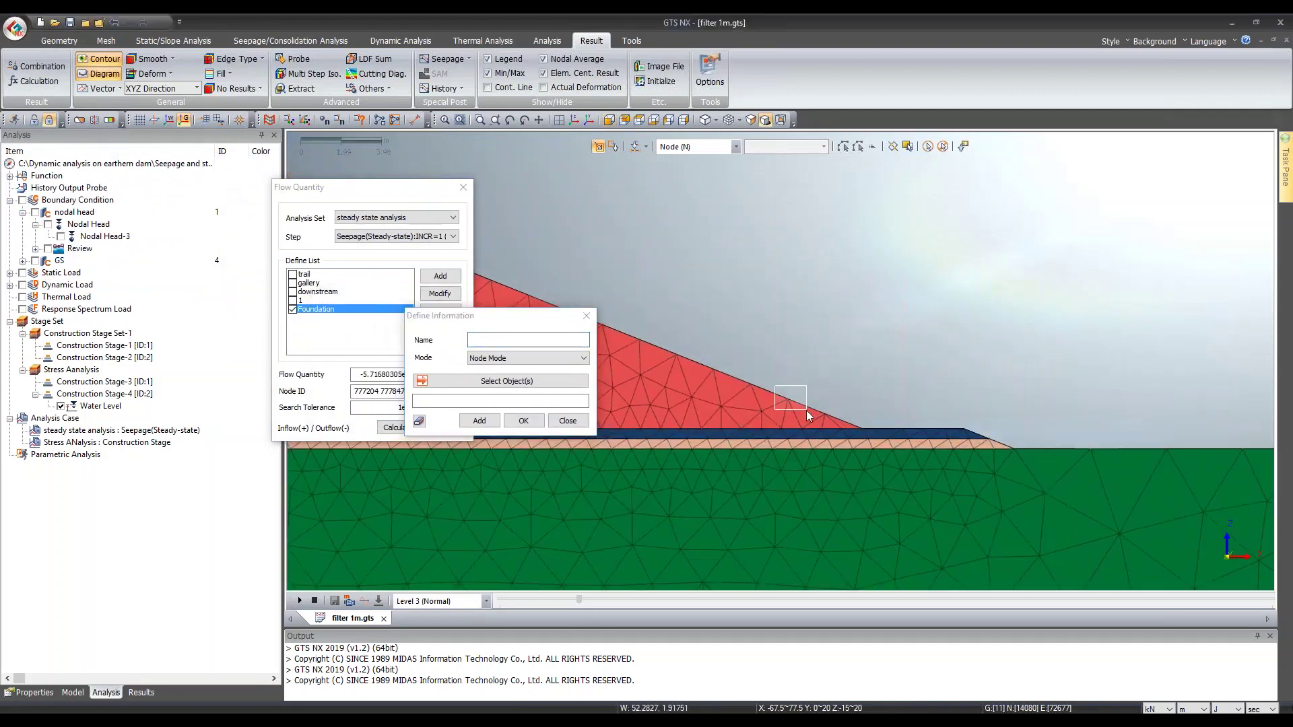
{"action": "middle_click_drag", "start_coordinate": [802, 402], "coordinate": [809, 442]}
Step: Add the selected nodes to the list as Dam Casing, calculate their flow quantity, and close the flow quantity tool
{"action": "left_click", "coordinate": [473, 340]}
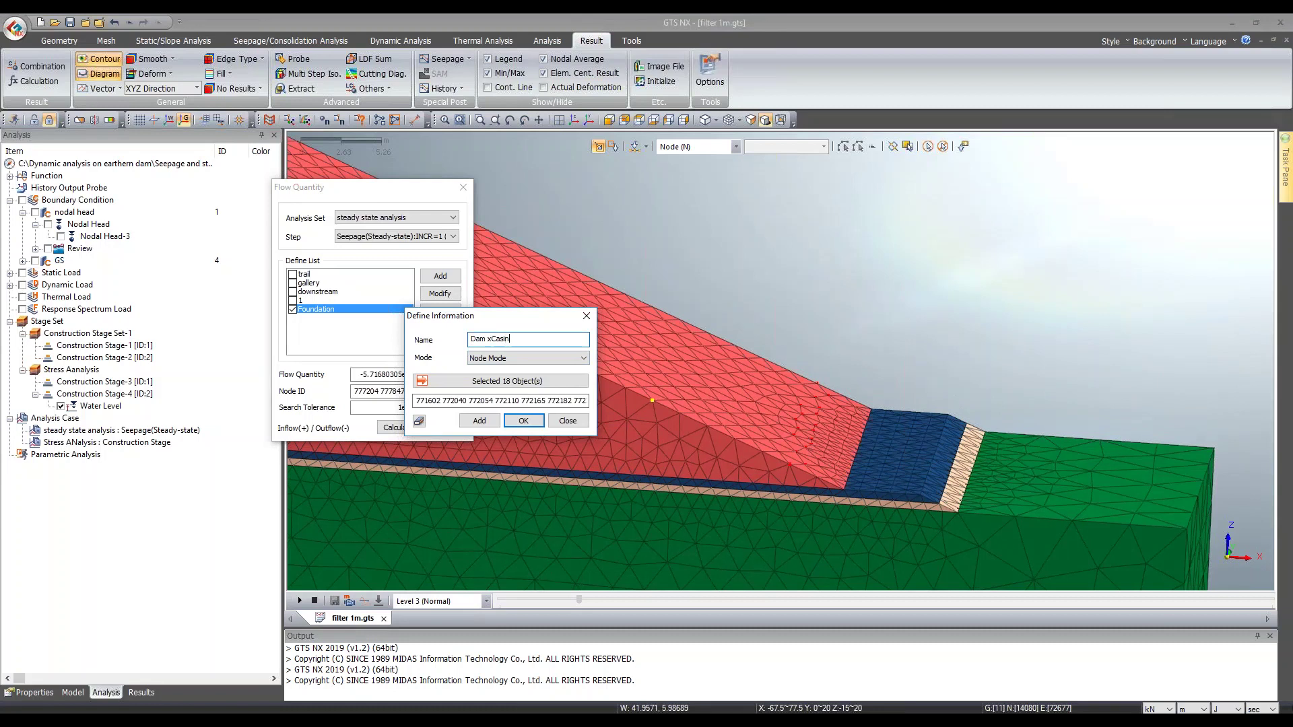
{"action": "left_click", "coordinate": [493, 340]}
{"action": "key", "text": "BackSpace"}
{"action": "left_click", "coordinate": [479, 421]}
{"action": "left_click", "coordinate": [568, 420]}
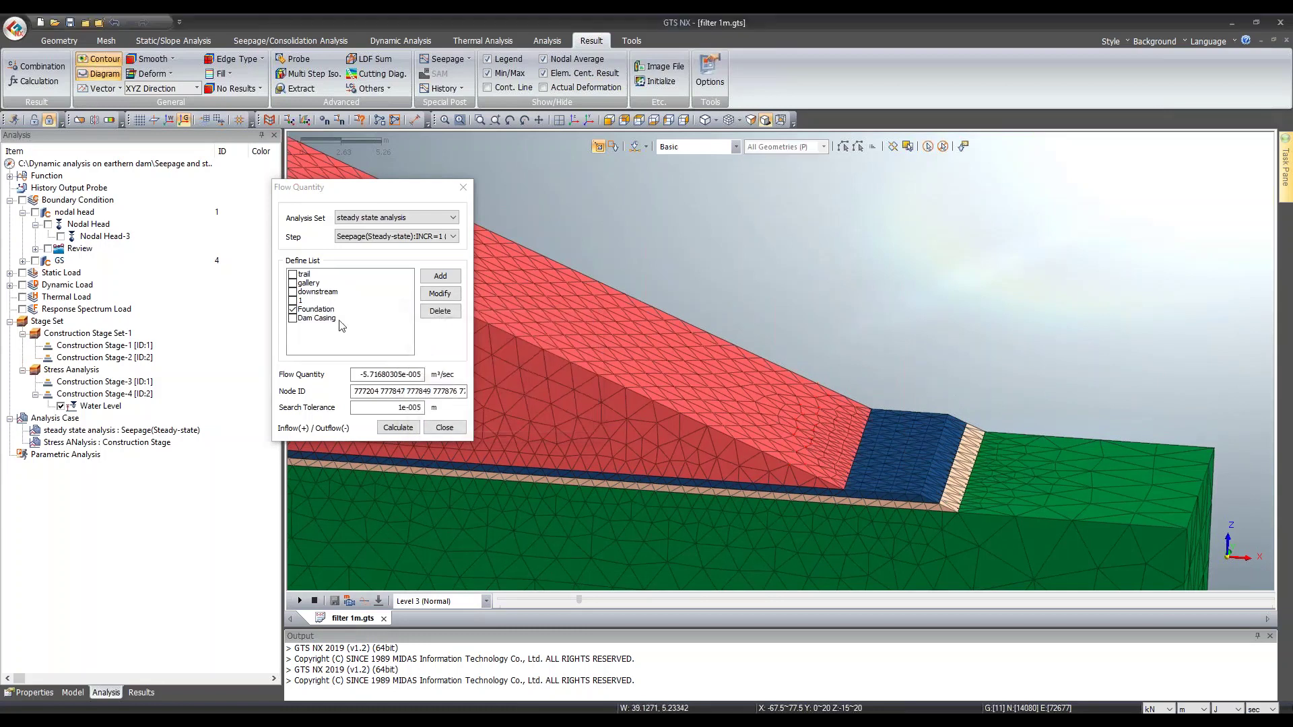
{"action": "left_click", "coordinate": [293, 318]}
{"action": "middle_click_drag", "start_coordinate": [841, 364], "coordinate": [1040, 389]}
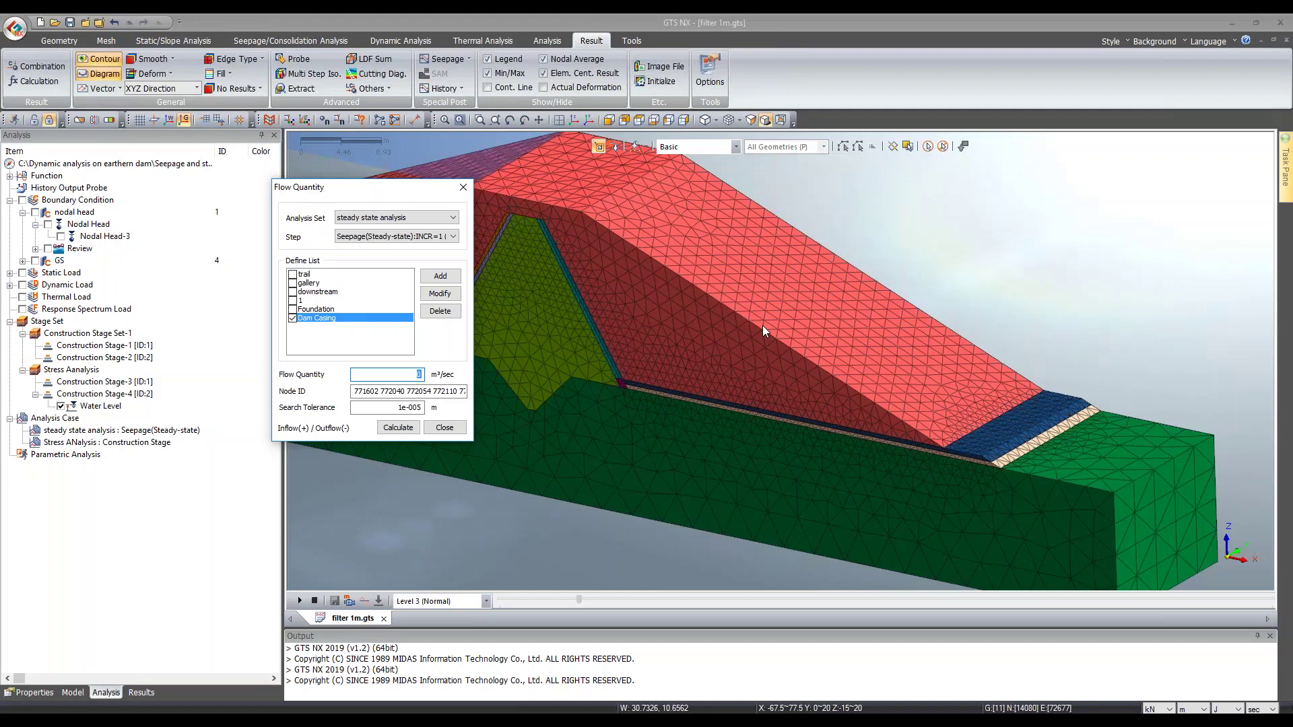
{"action": "left_click", "coordinate": [464, 188]}
Step: Examine the general analysis control settings of the Stress ANalysis construction stage case and leave them without changes
{"action": "left_click", "coordinate": [577, 120]}
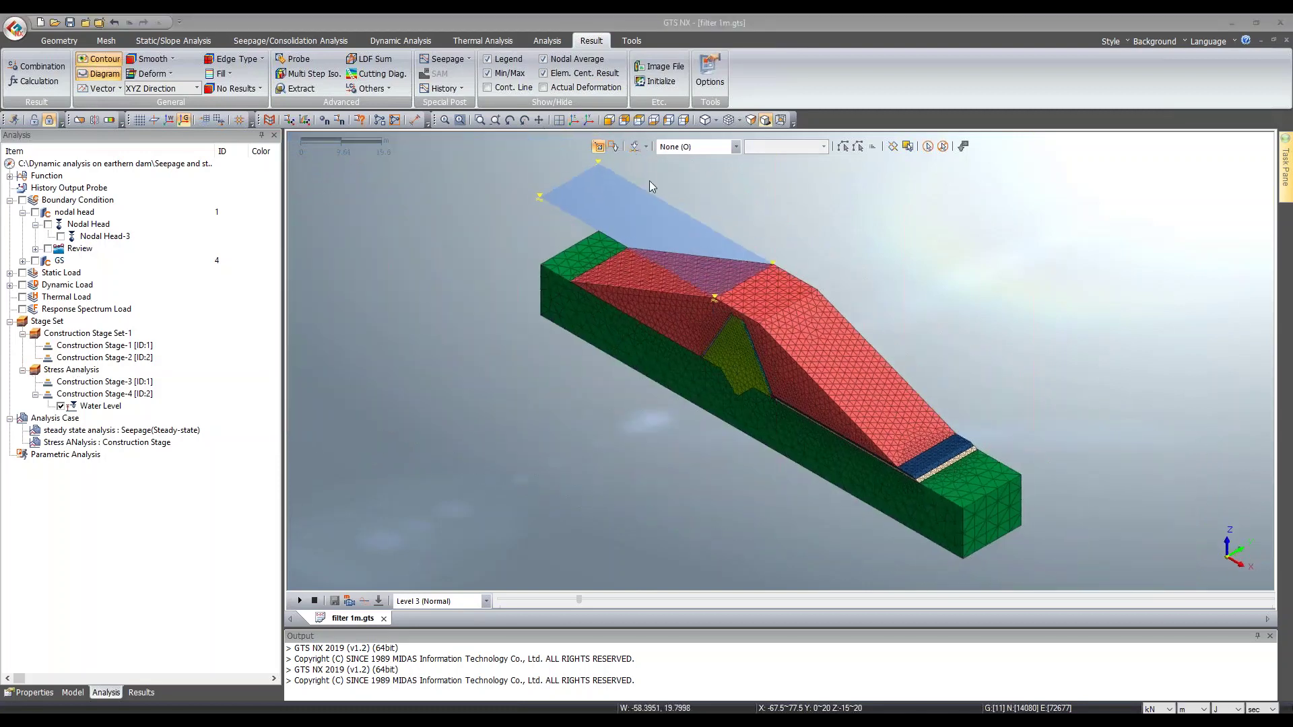
{"action": "middle_click_drag", "start_coordinate": [798, 403], "coordinate": [878, 434]}
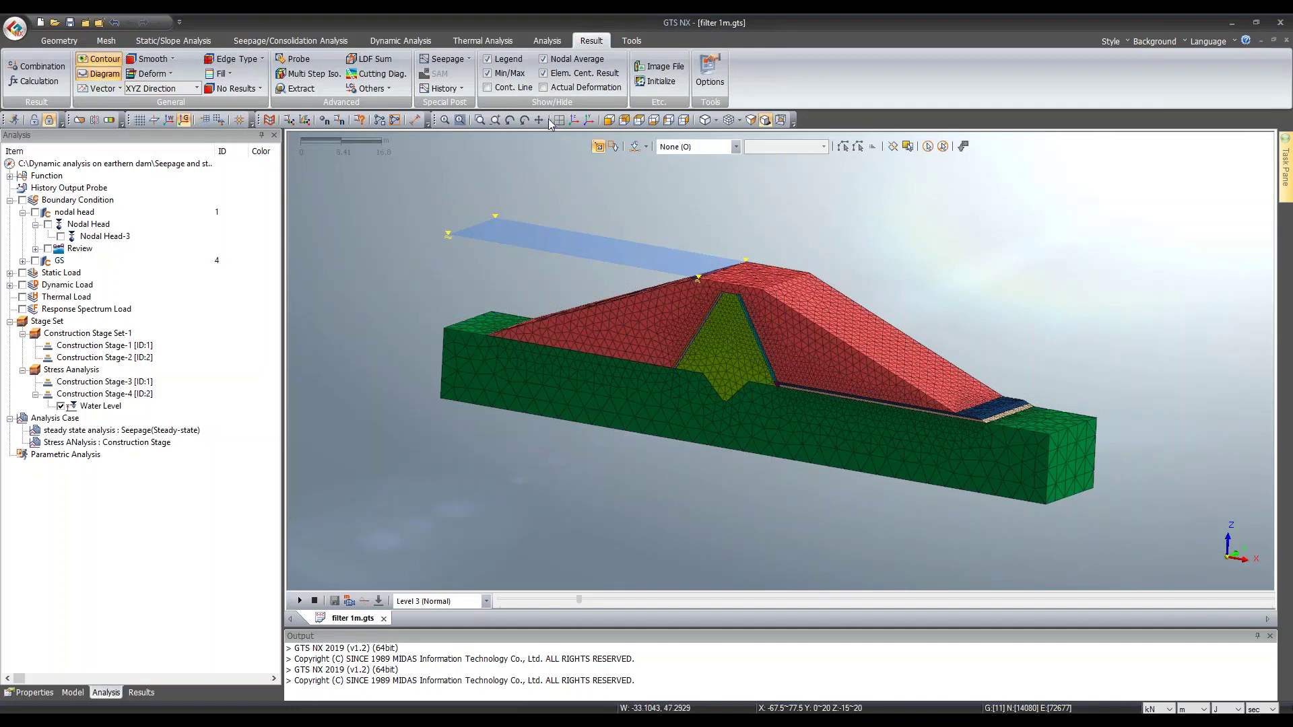
{"action": "left_click", "coordinate": [574, 121]}
{"action": "right_click", "coordinate": [138, 443]}
{"action": "left_click", "coordinate": [177, 517]}
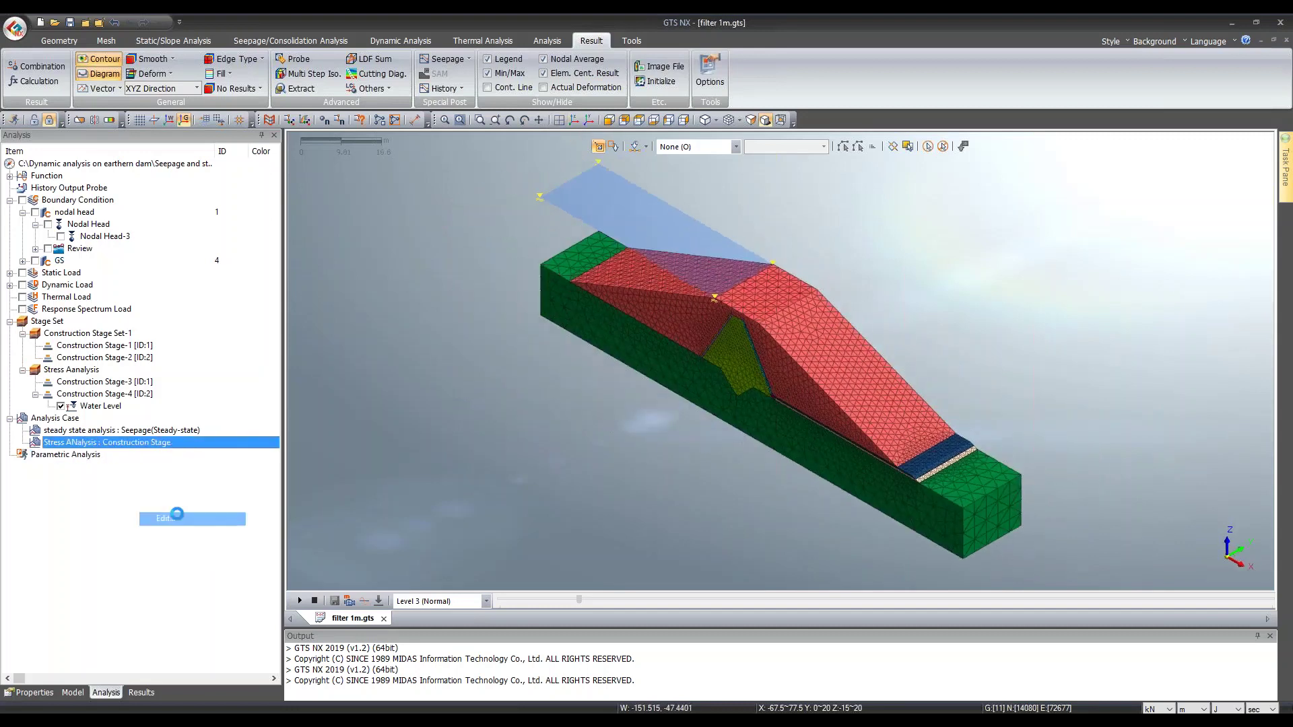
{"action": "left_click", "coordinate": [850, 207]}
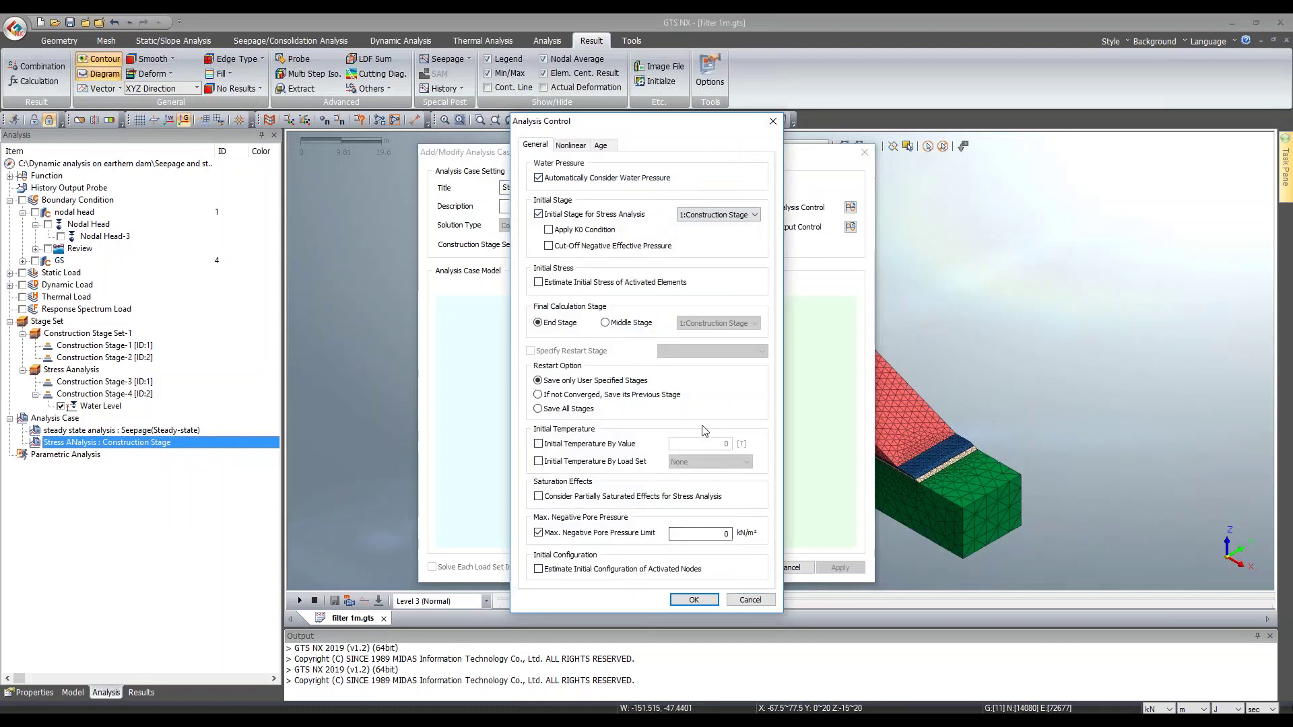
{"action": "left_click", "coordinate": [750, 601]}
{"action": "left_click", "coordinate": [795, 567]}
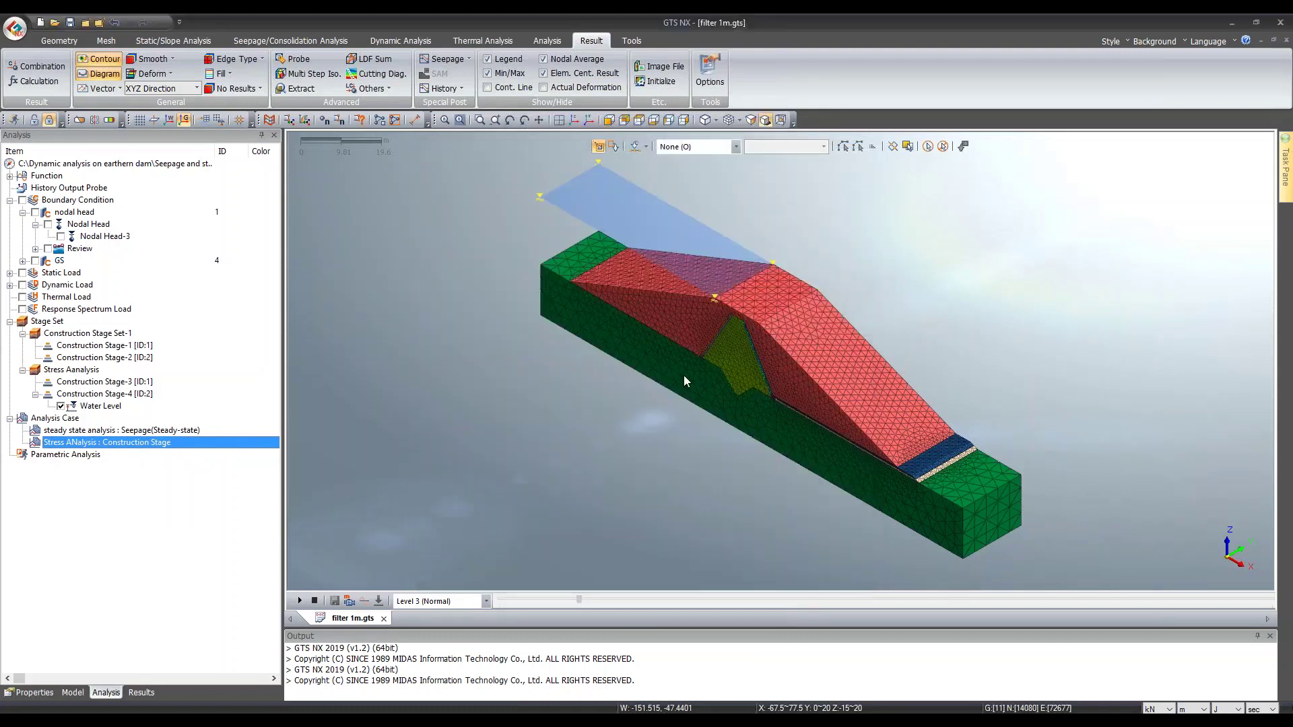
Step: Display the TOTAL TRANSLATION displacement result of Construction Stage-3 from the Stress ANalysis case and examine it
{"action": "left_click", "coordinate": [141, 692]}
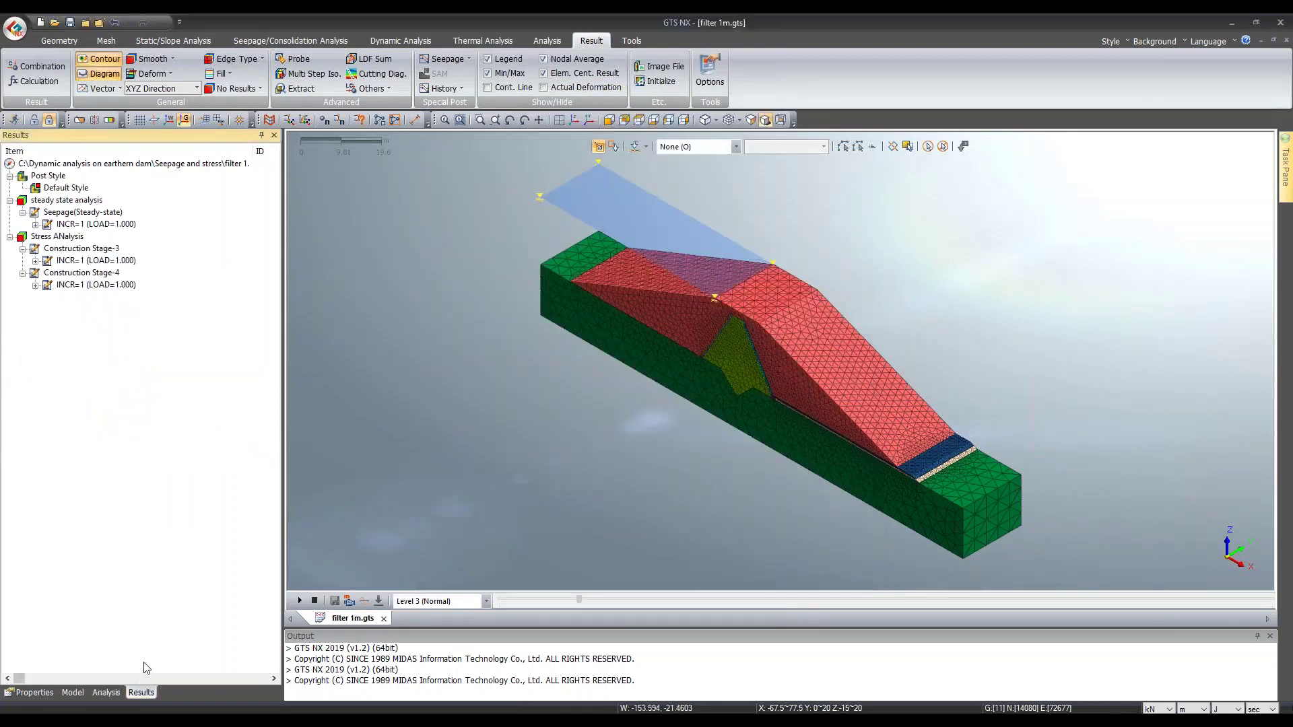
{"action": "left_click", "coordinate": [35, 261]}
{"action": "left_click", "coordinate": [47, 273]}
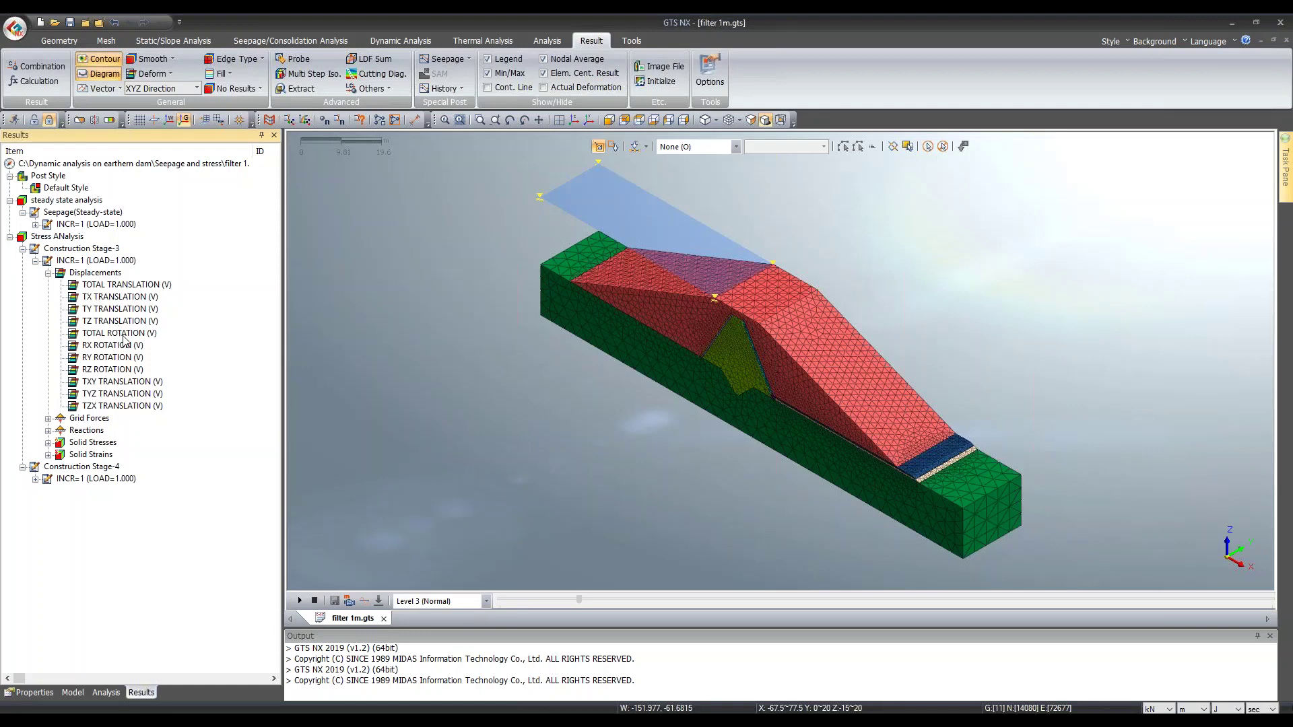
{"action": "double_click", "coordinate": [89, 286]}
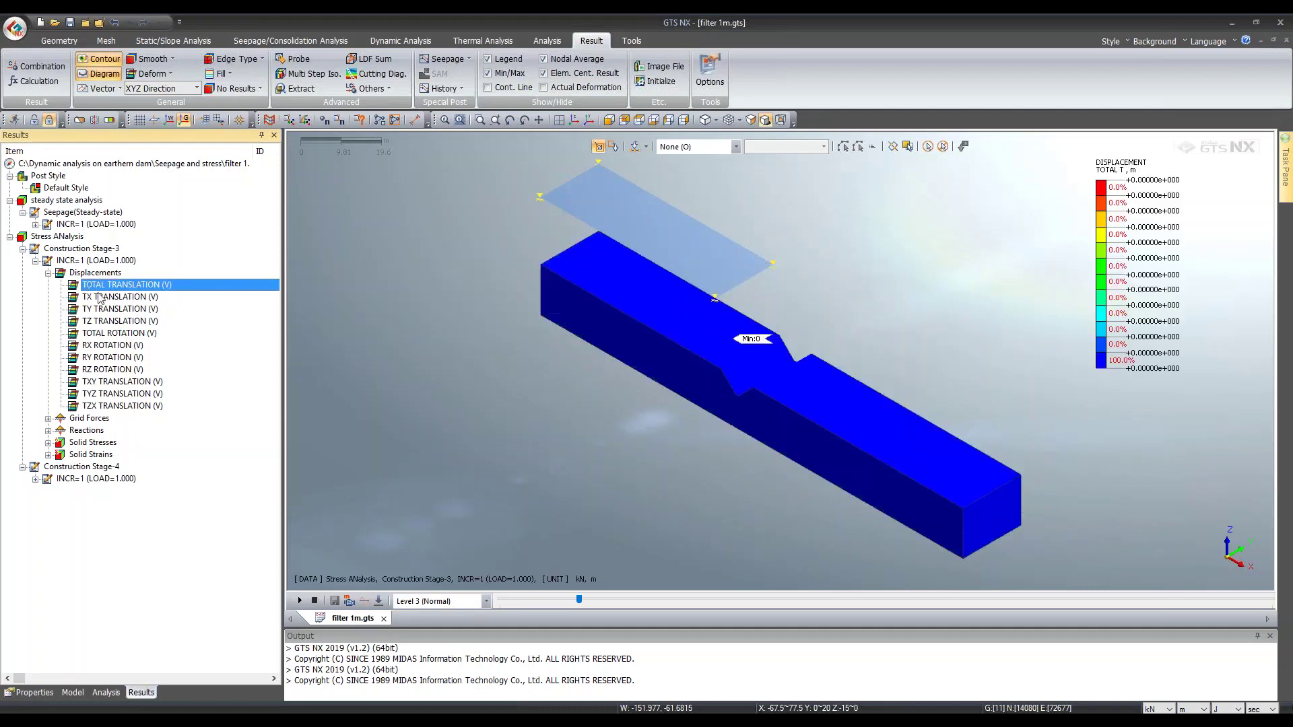
{"action": "middle_click_drag", "start_coordinate": [761, 488], "coordinate": [902, 485]}
Step: Display the TOTAL TRANSLATION displacement result of Construction Stage-4 and render its contours as a smooth color gradient
{"action": "left_click", "coordinate": [48, 273]}
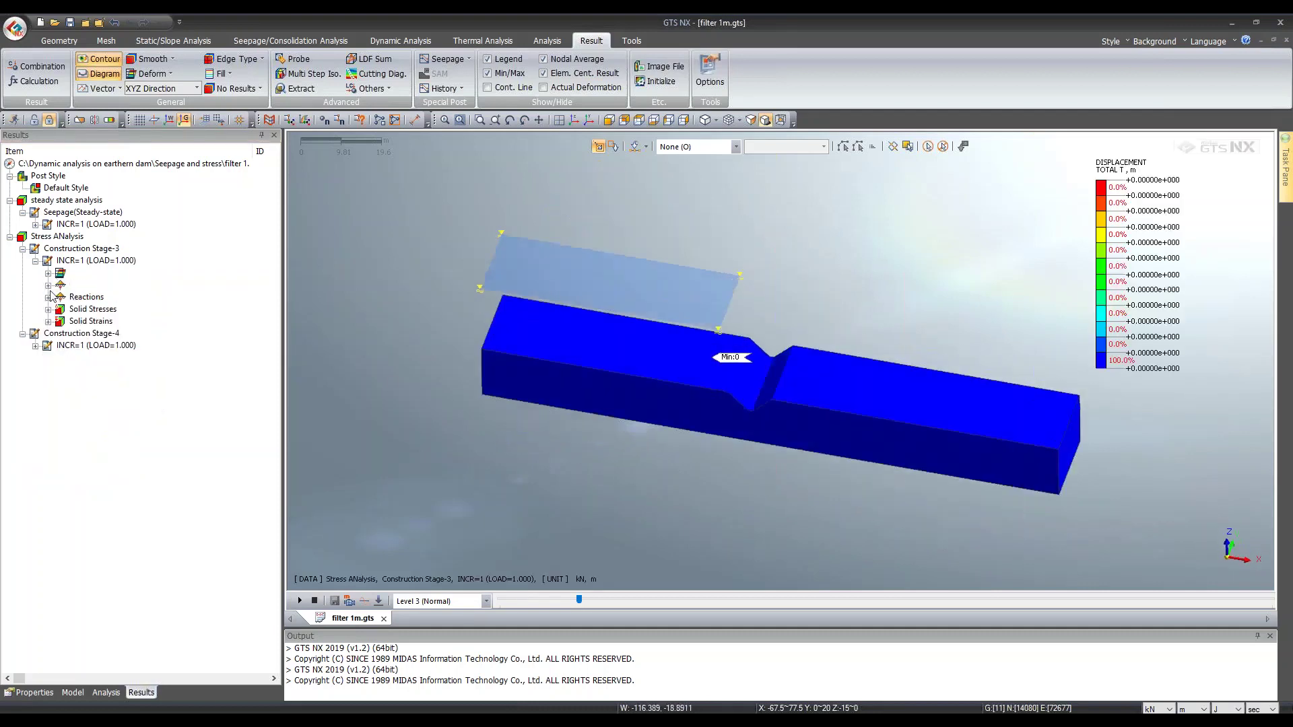
{"action": "left_click", "coordinate": [36, 346]}
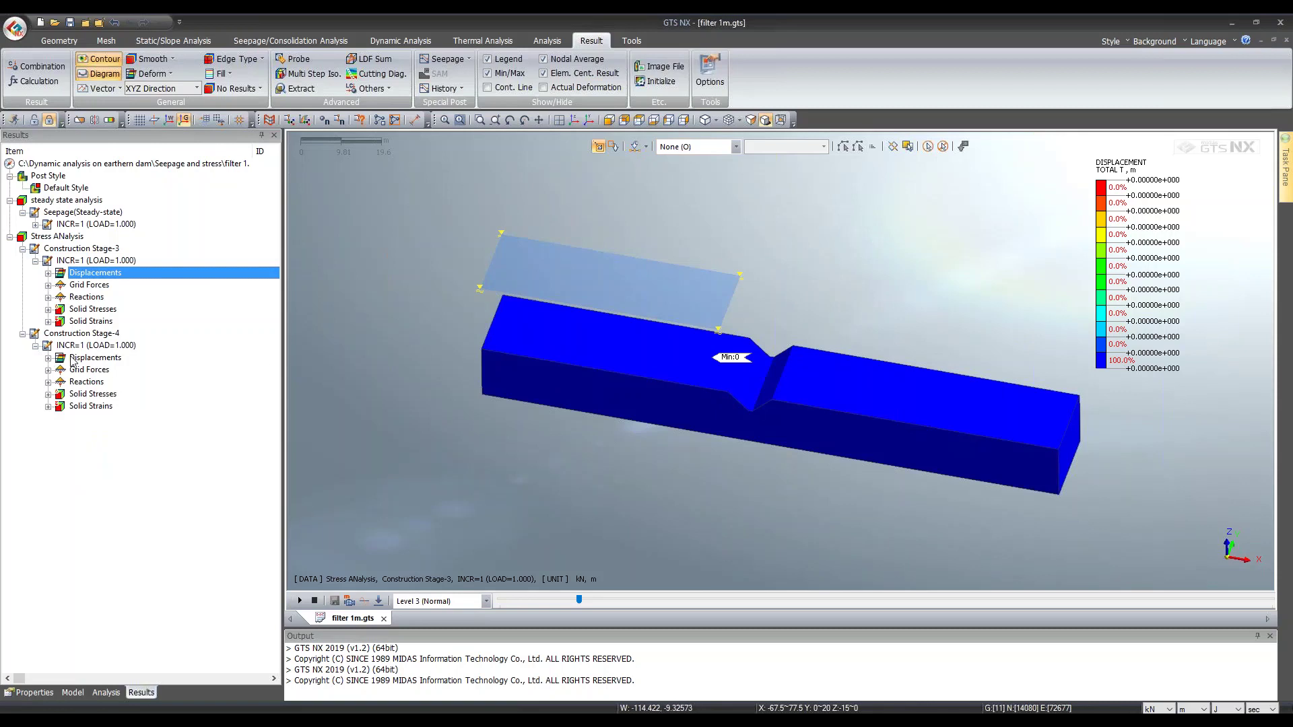
{"action": "left_click", "coordinate": [42, 362]}
{"action": "left_click", "coordinate": [47, 357]}
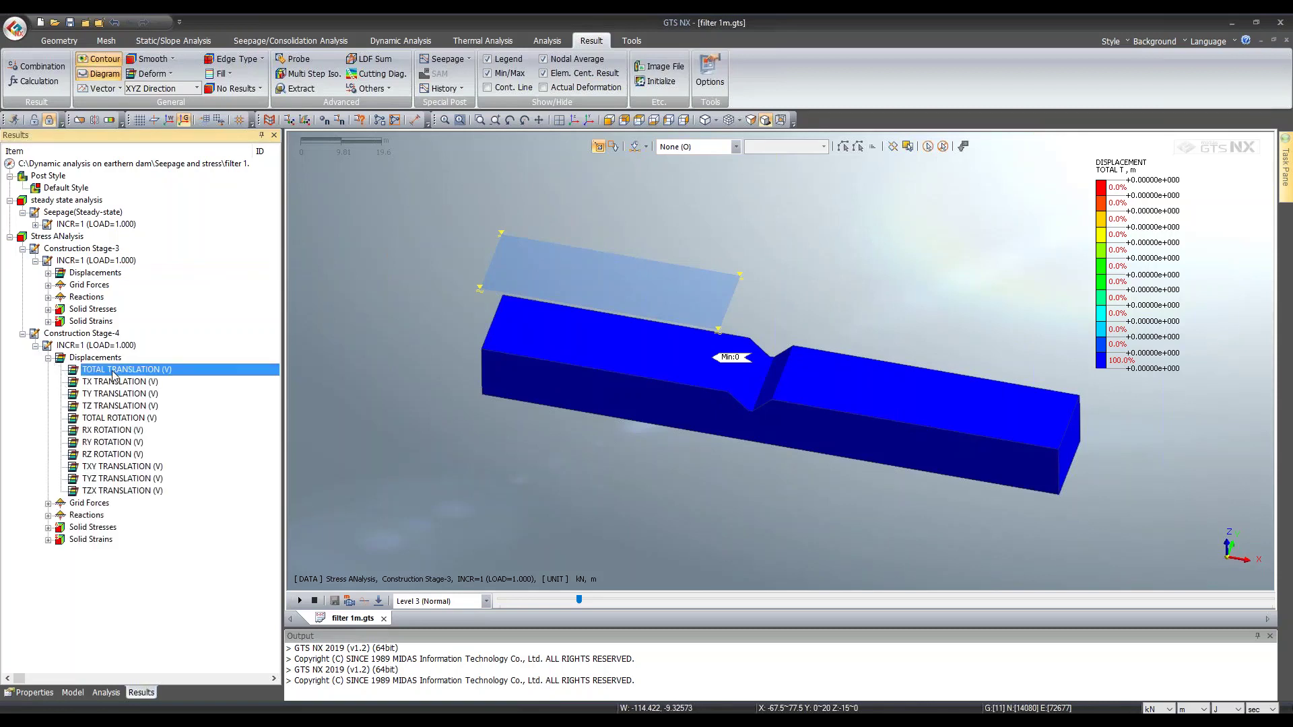
{"action": "double_click", "coordinate": [115, 369]}
{"action": "scroll", "coordinate": [743, 373], "scroll_direction": "up", "scroll_amount": 5}
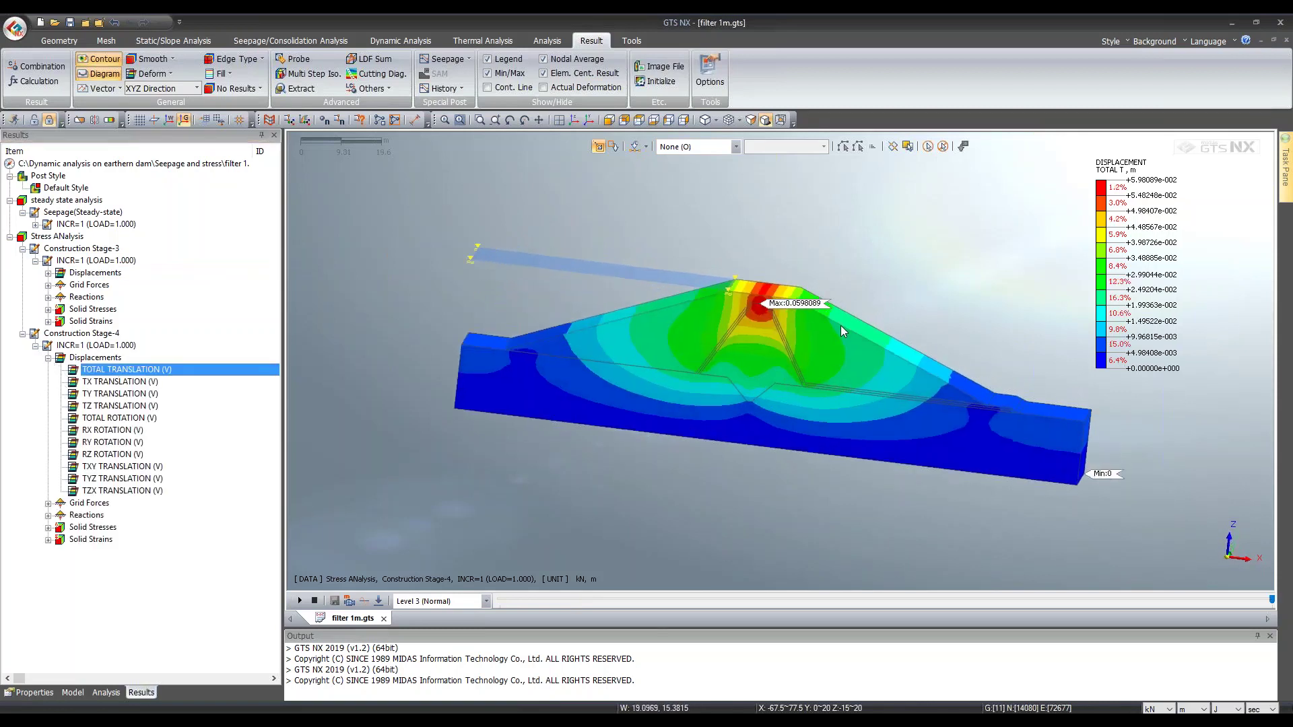
{"action": "scroll", "coordinate": [876, 341], "scroll_direction": "down", "scroll_amount": 2}
{"action": "scroll", "coordinate": [1005, 354], "scroll_direction": "down", "scroll_amount": 1}
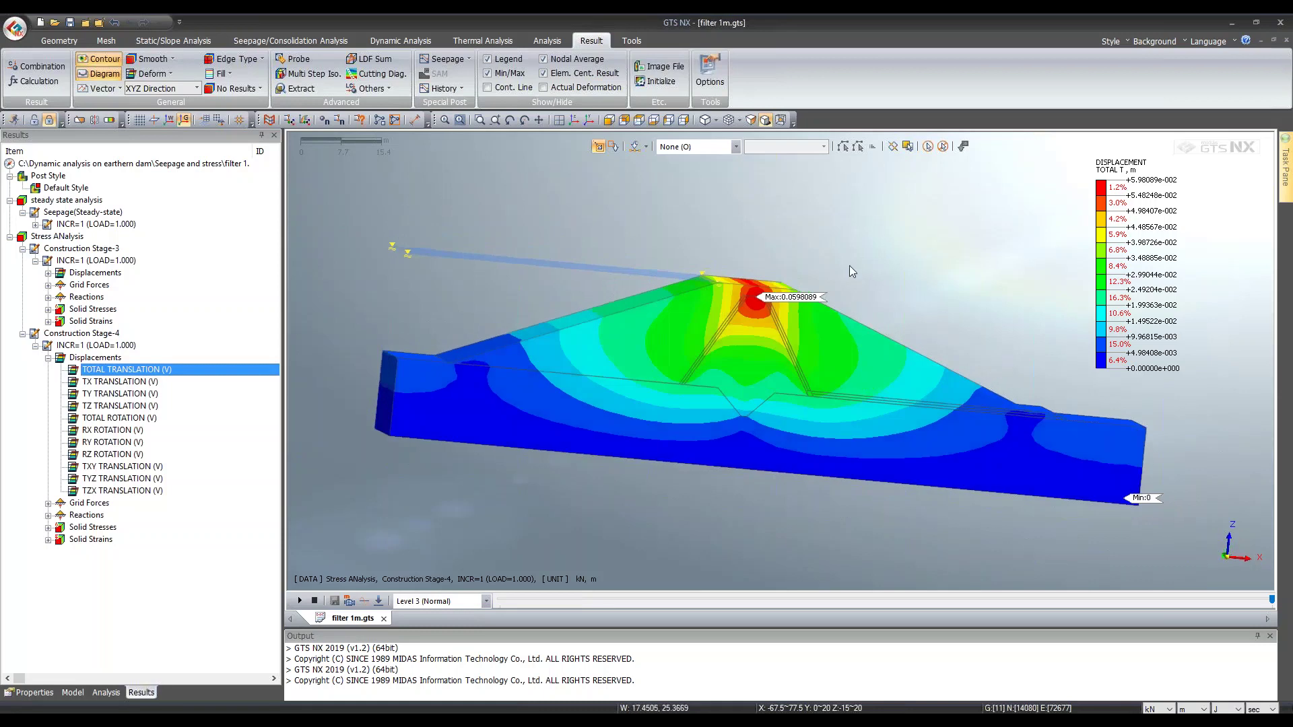
{"action": "left_click", "coordinate": [170, 58]}
{"action": "left_click", "coordinate": [162, 74]}
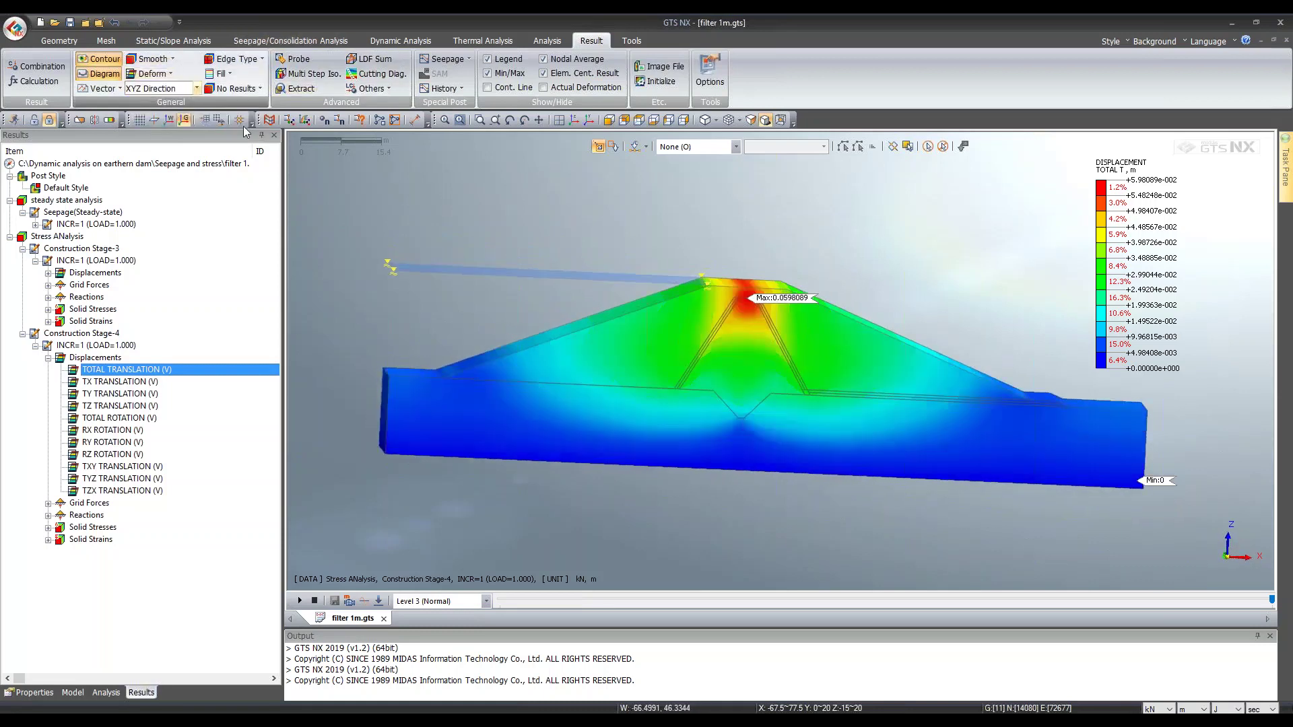
Step: Render the Construction Stage-4 TOTAL TRANSLATION contours as discrete color bands and set the length unit to mm
{"action": "left_click", "coordinate": [169, 59]}
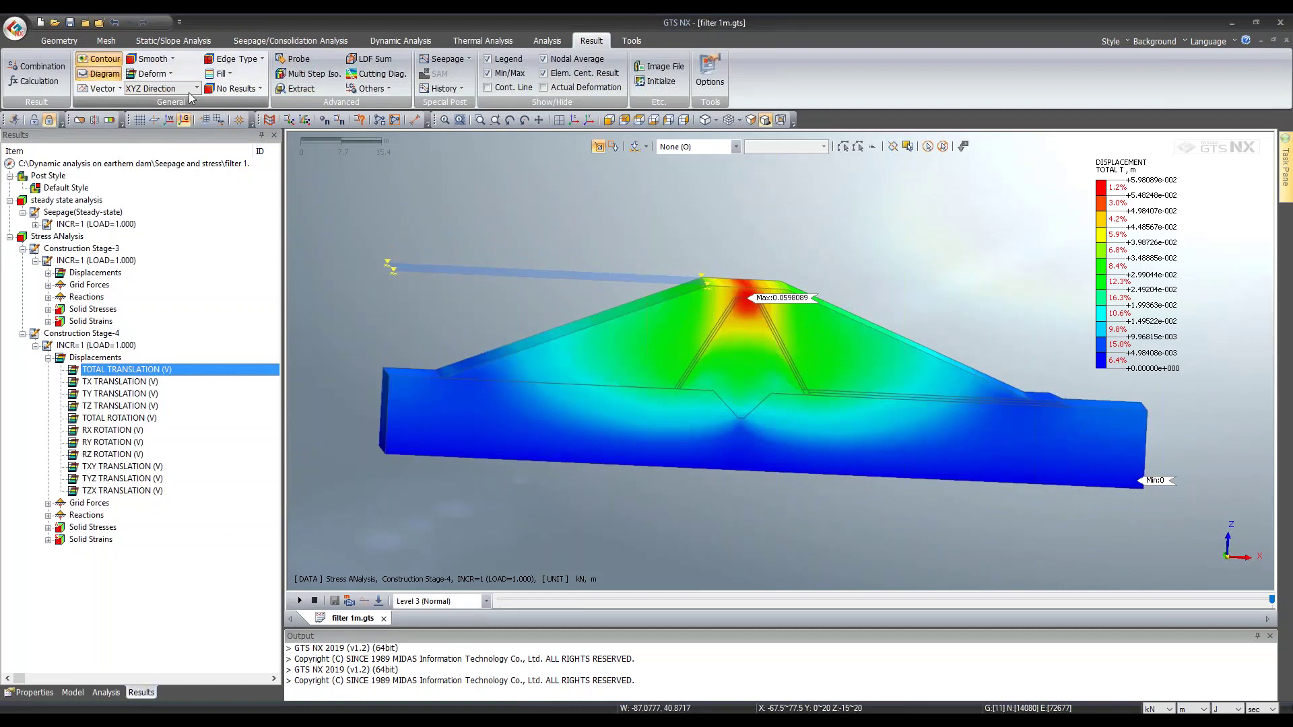
{"action": "left_click", "coordinate": [162, 89]}
{"action": "middle_click_drag", "start_coordinate": [608, 325], "coordinate": [697, 354]}
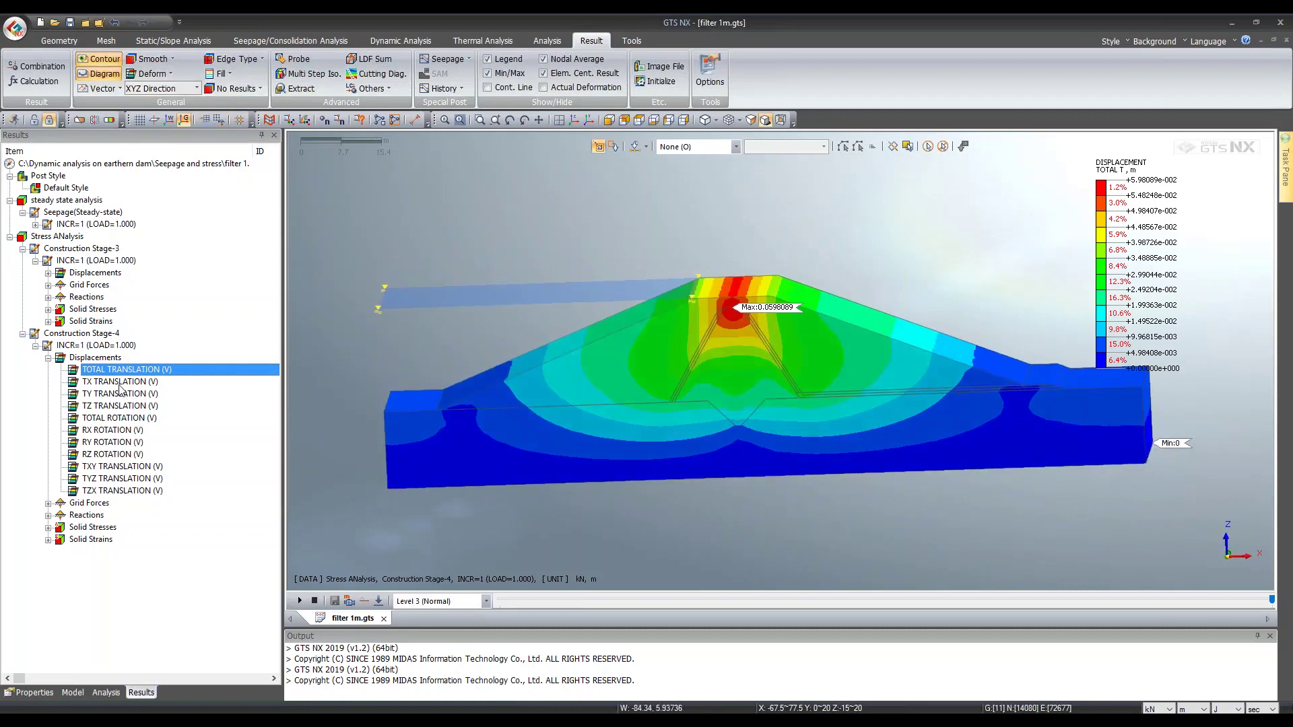
{"action": "left_click", "coordinate": [1193, 709]}
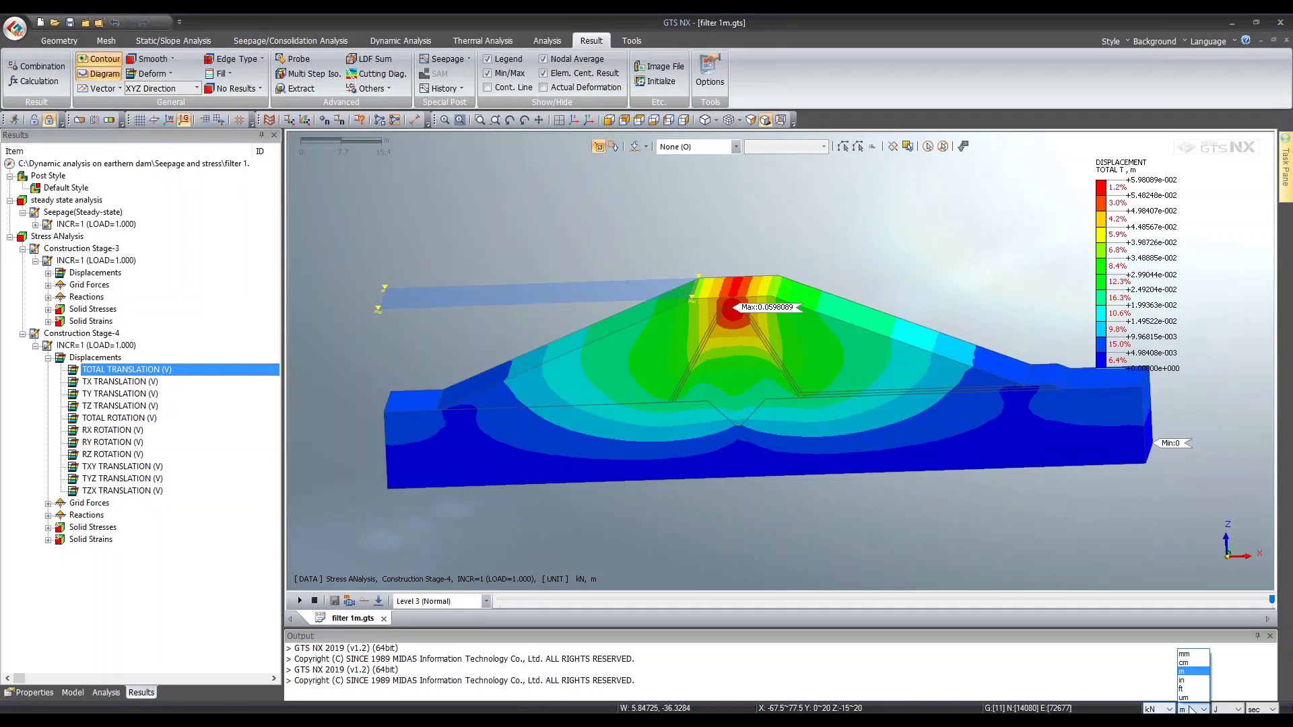
{"action": "left_click", "coordinate": [1184, 654]}
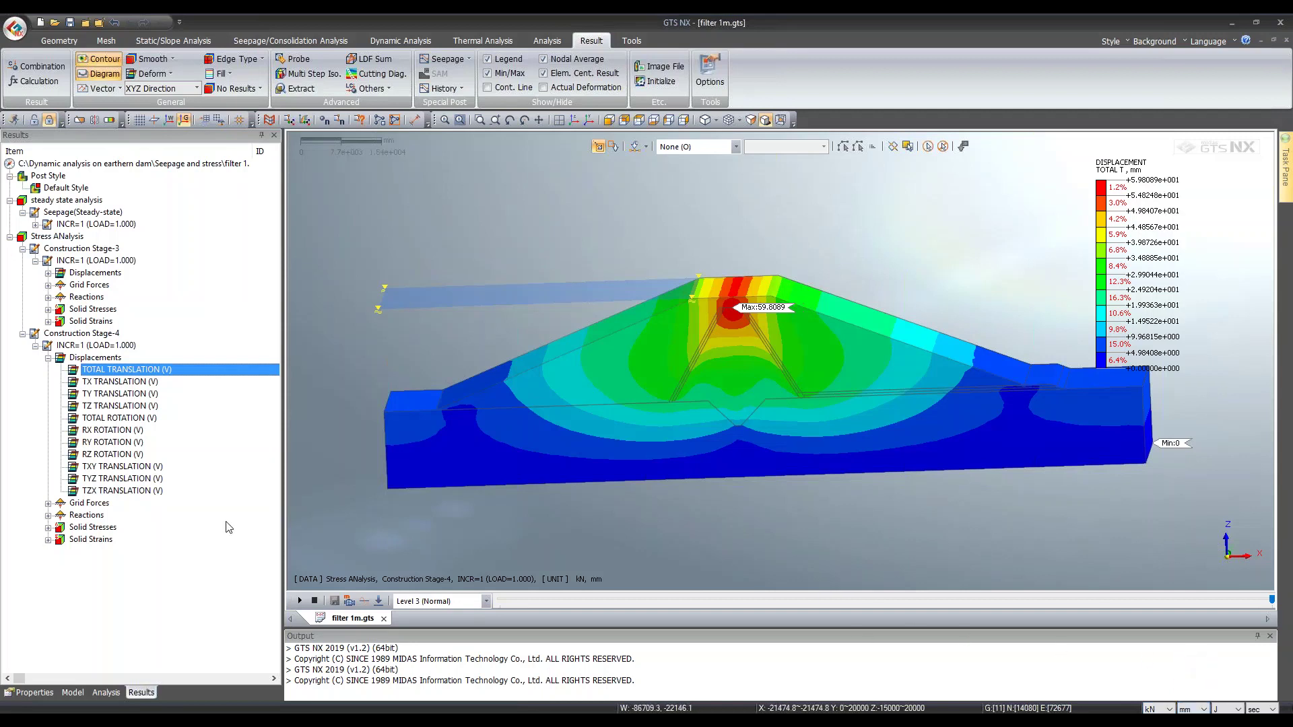
Step: Display the TX, TY and TZ TRANSLATION displacement results of Construction Stage-4 one after another and examine each
{"action": "double_click", "coordinate": [116, 381]}
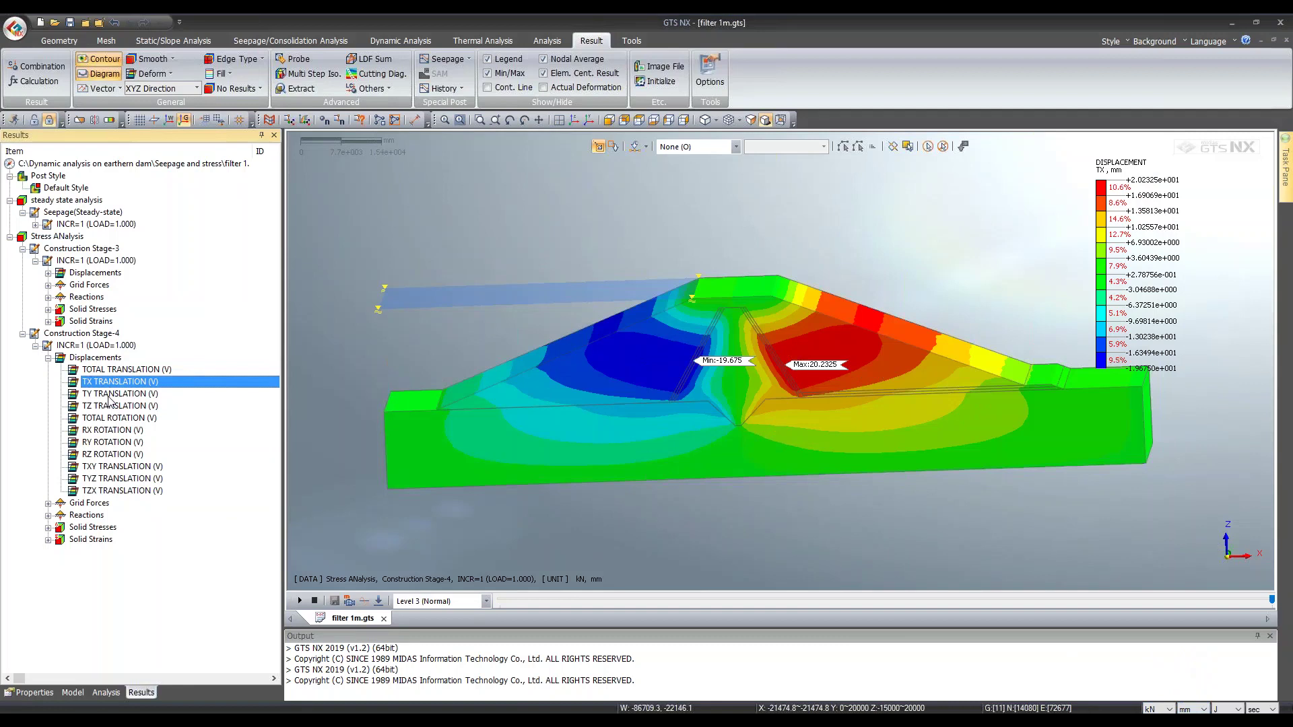
{"action": "double_click", "coordinate": [110, 395]}
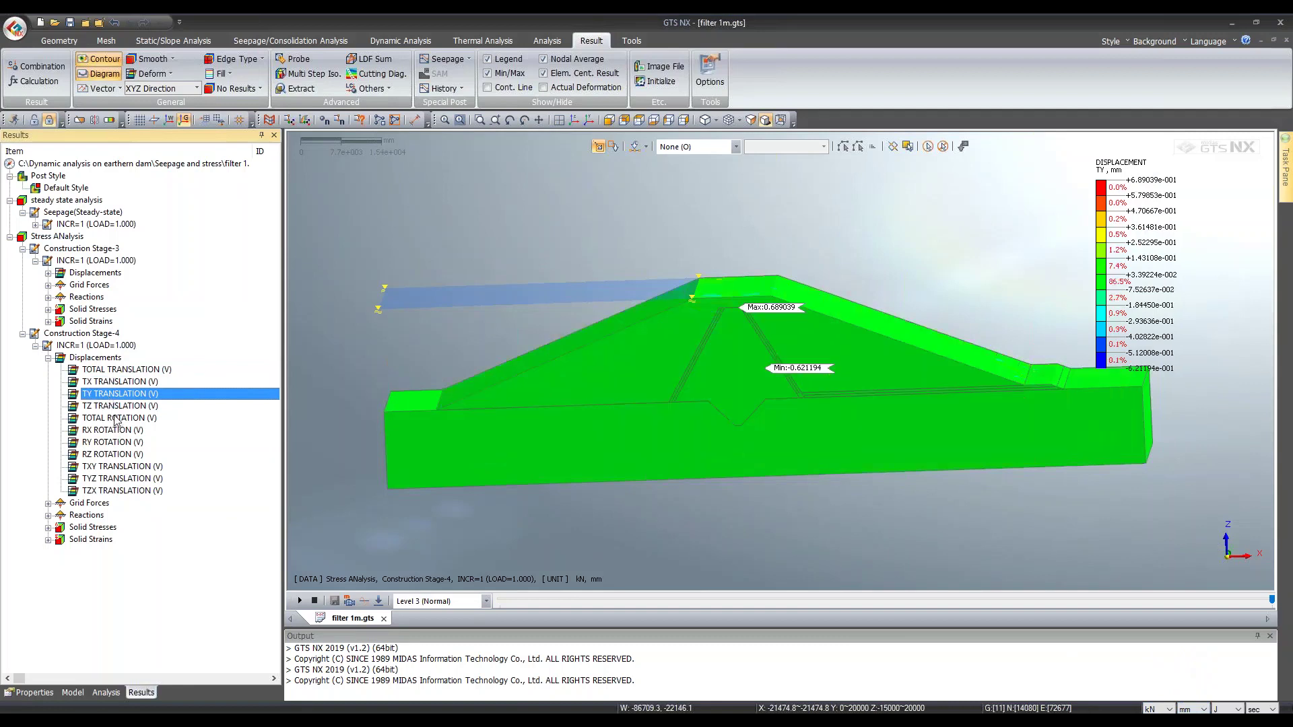
{"action": "double_click", "coordinate": [119, 406]}
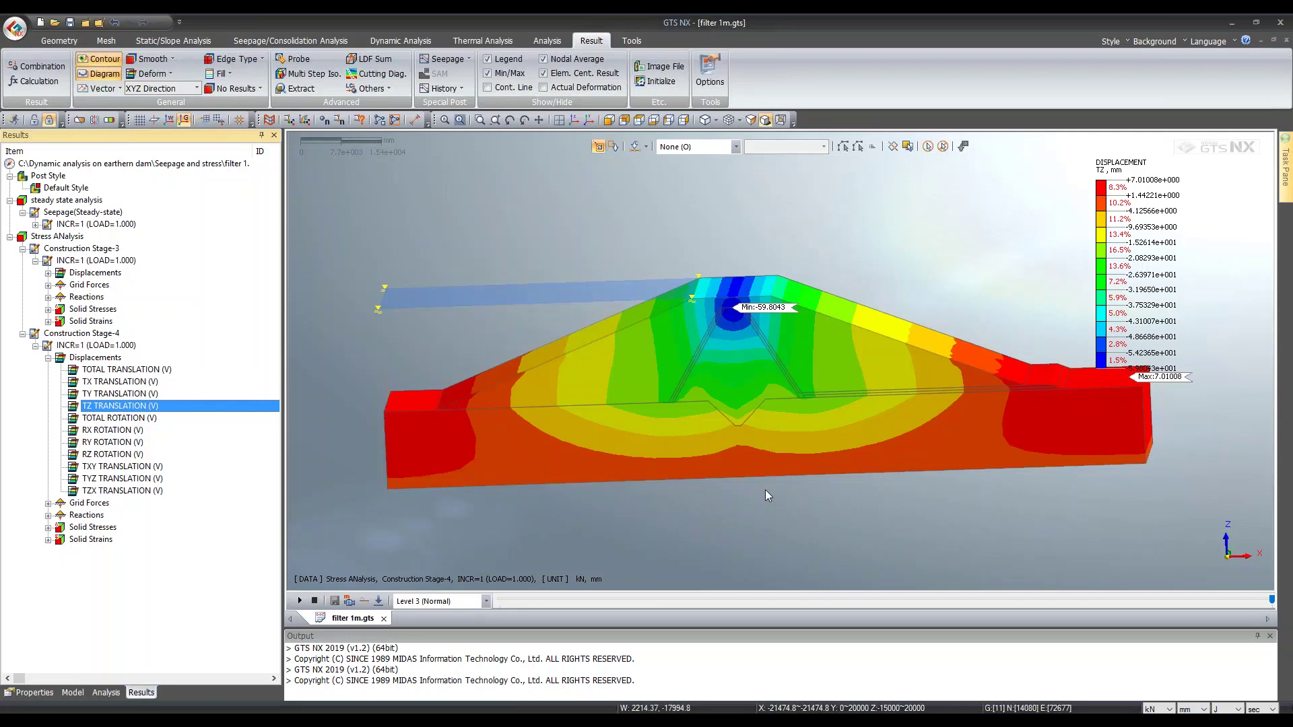
{"action": "middle_click_drag", "start_coordinate": [804, 389], "coordinate": [1008, 464]}
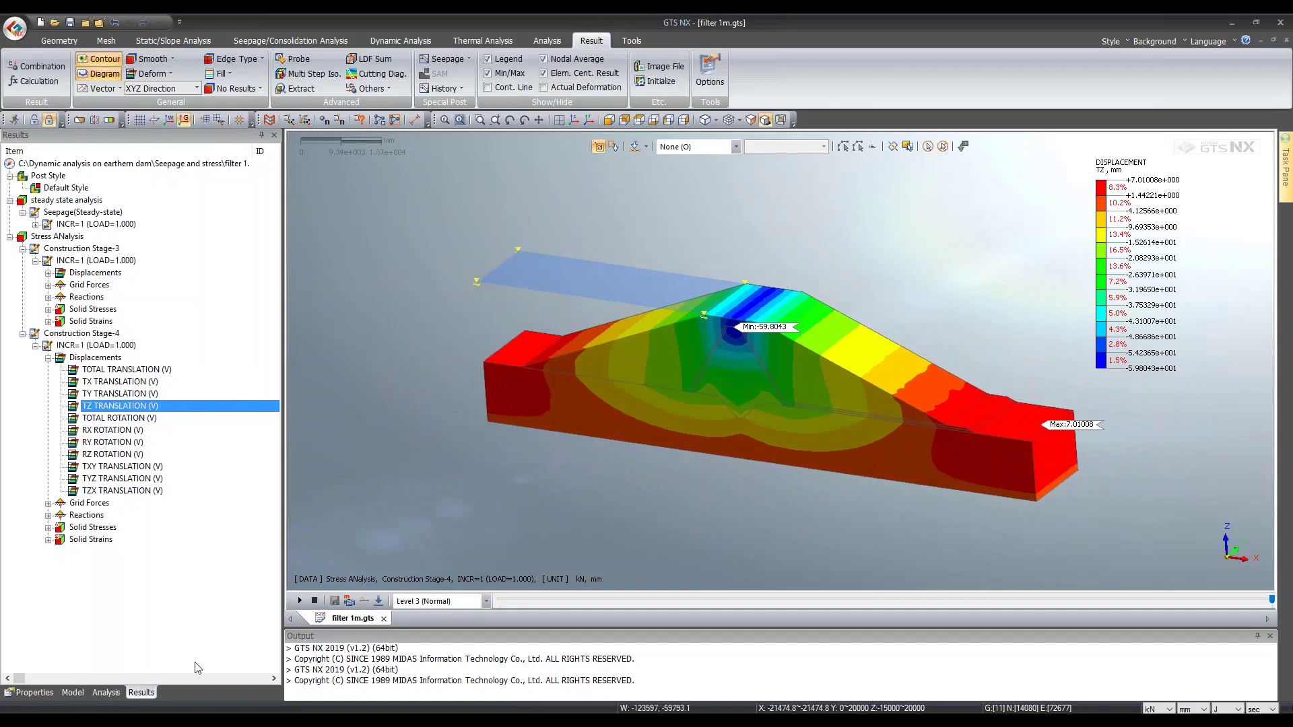
Step: Display the S-MAX SHEAR solid stress result of Construction Stage-4 and set the length unit to m
{"action": "left_click", "coordinate": [49, 527]}
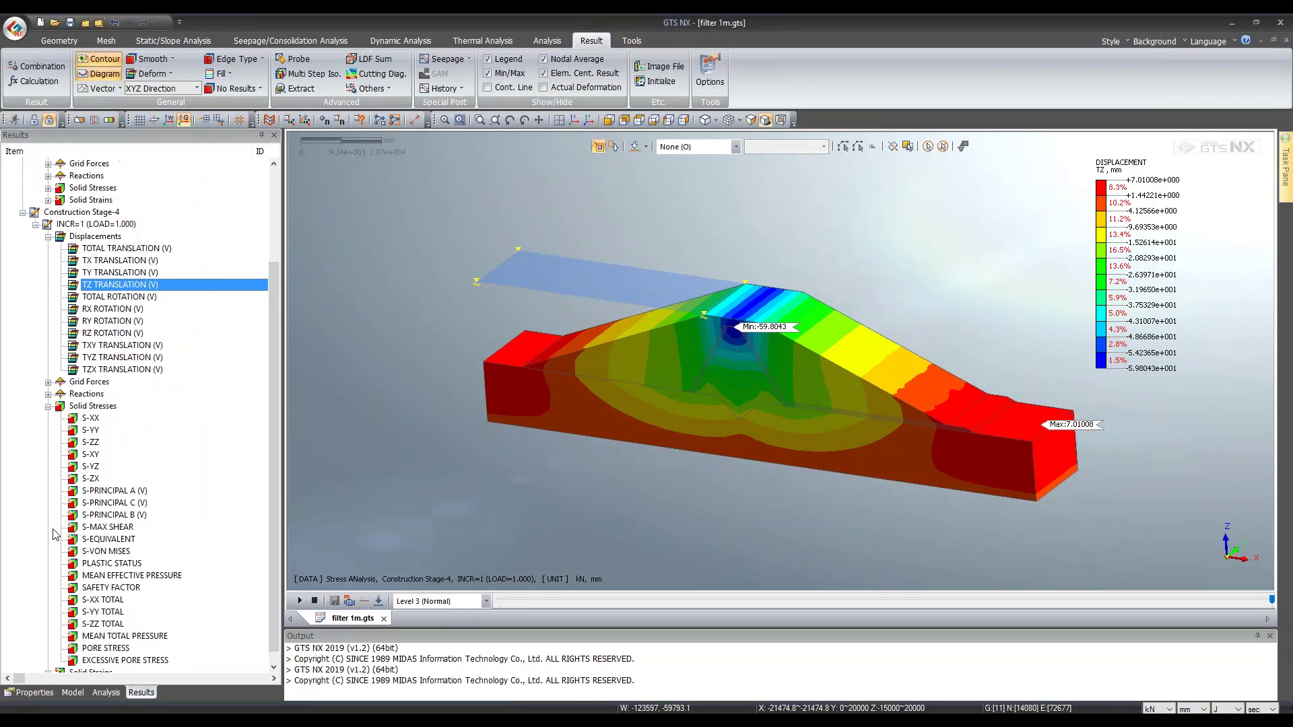
{"action": "left_click", "coordinate": [49, 237]}
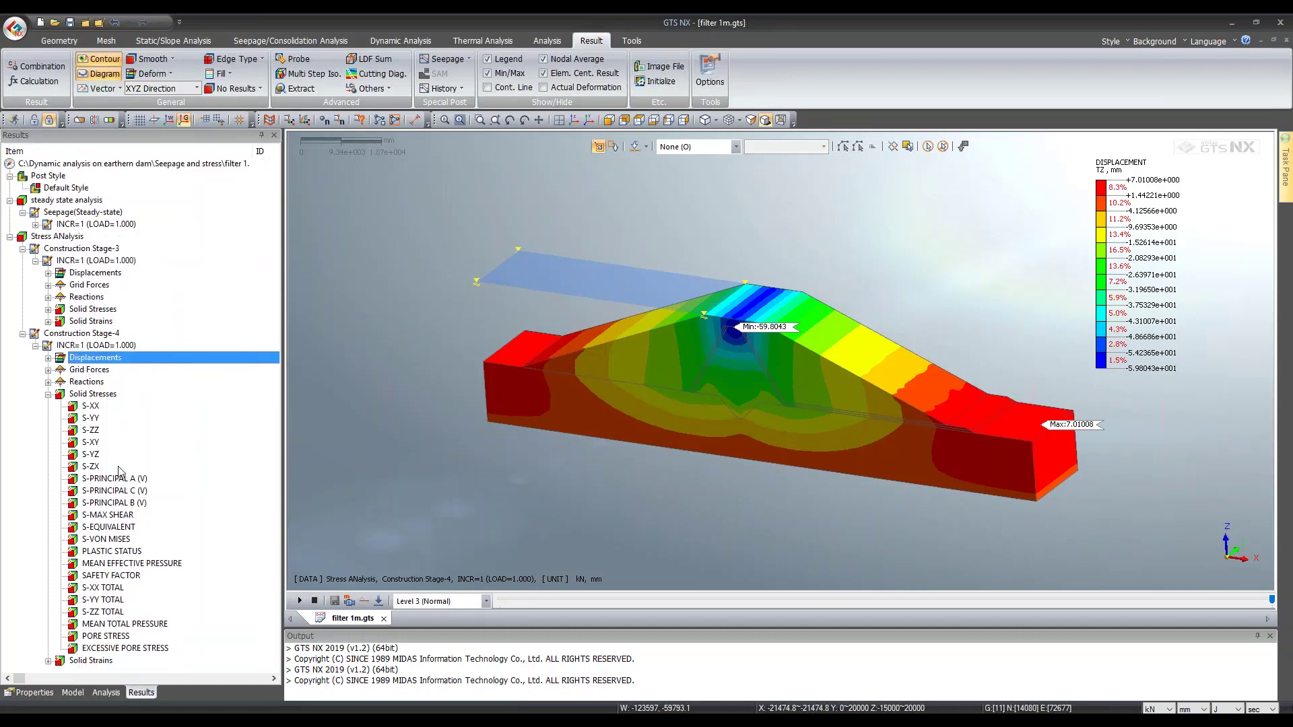
{"action": "scroll", "coordinate": [556, 410], "scroll_direction": "down", "scroll_amount": 1}
{"action": "scroll", "coordinate": [737, 476], "scroll_direction": "down", "scroll_amount": 1}
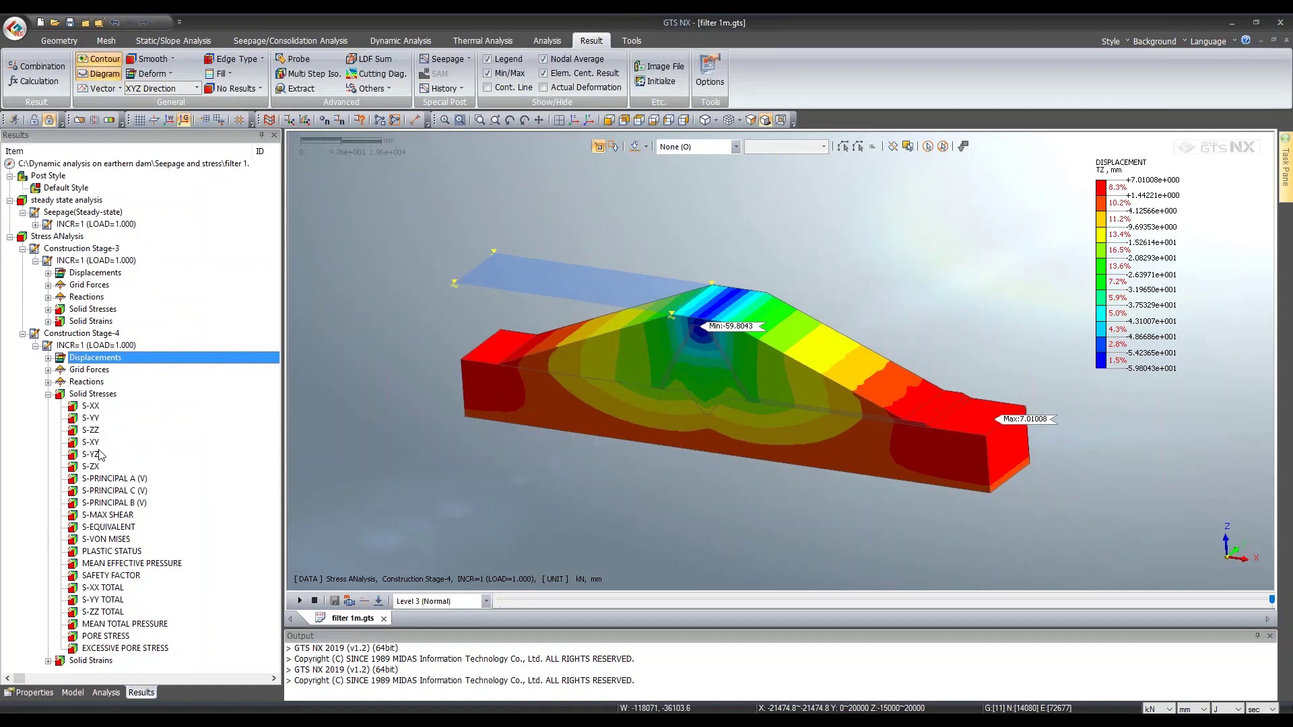
{"action": "left_click", "coordinate": [104, 515]}
{"action": "middle_click_drag", "start_coordinate": [672, 455], "coordinate": [680, 421]}
{"action": "left_click", "coordinate": [1195, 709]}
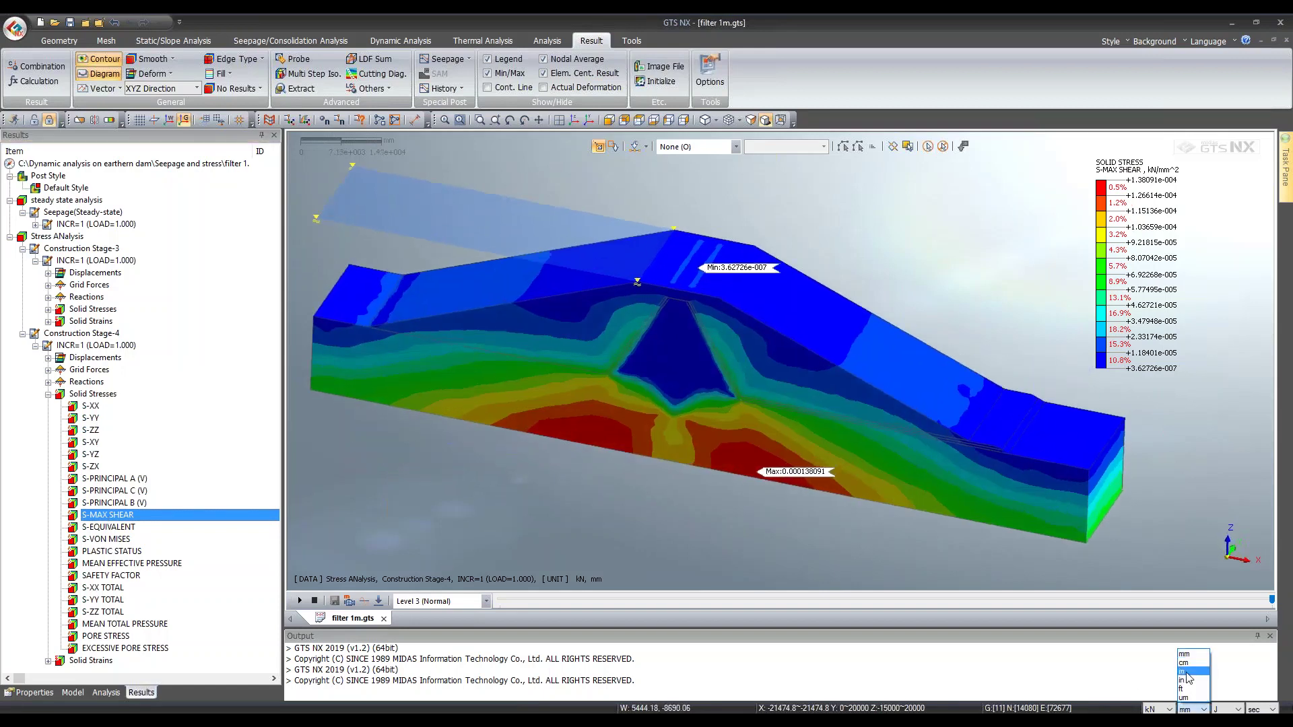
{"action": "left_click", "coordinate": [1184, 671]}
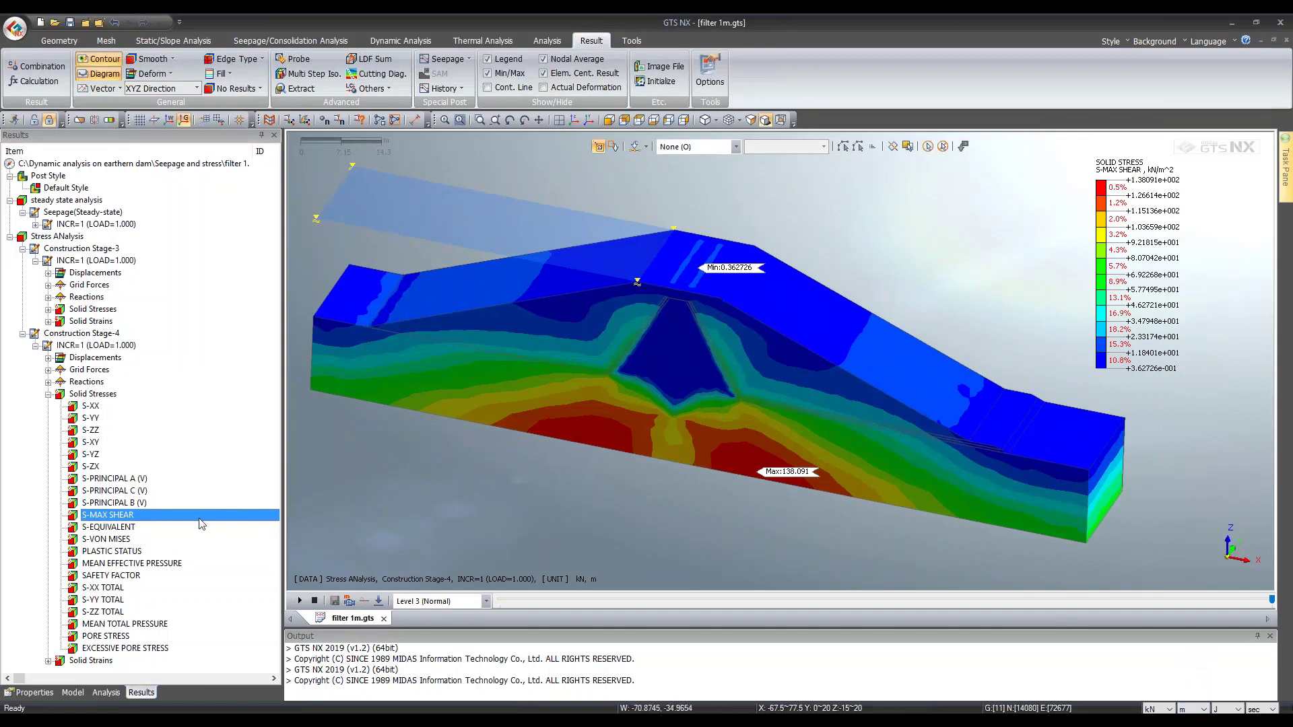
Step: Display the PLASTIC STATUS result of Construction Stage-4 and examine the failure zones in the front and isometric views
{"action": "left_click", "coordinate": [95, 554]}
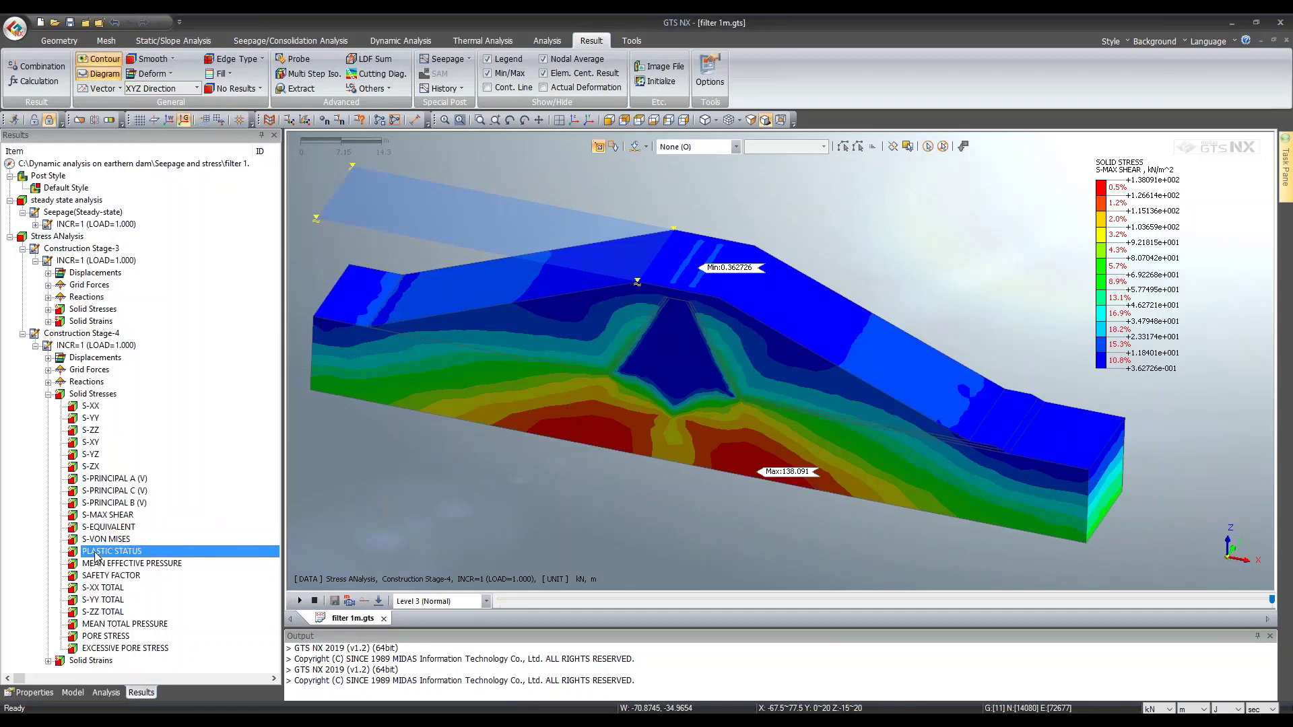
{"action": "left_click", "coordinate": [623, 121]}
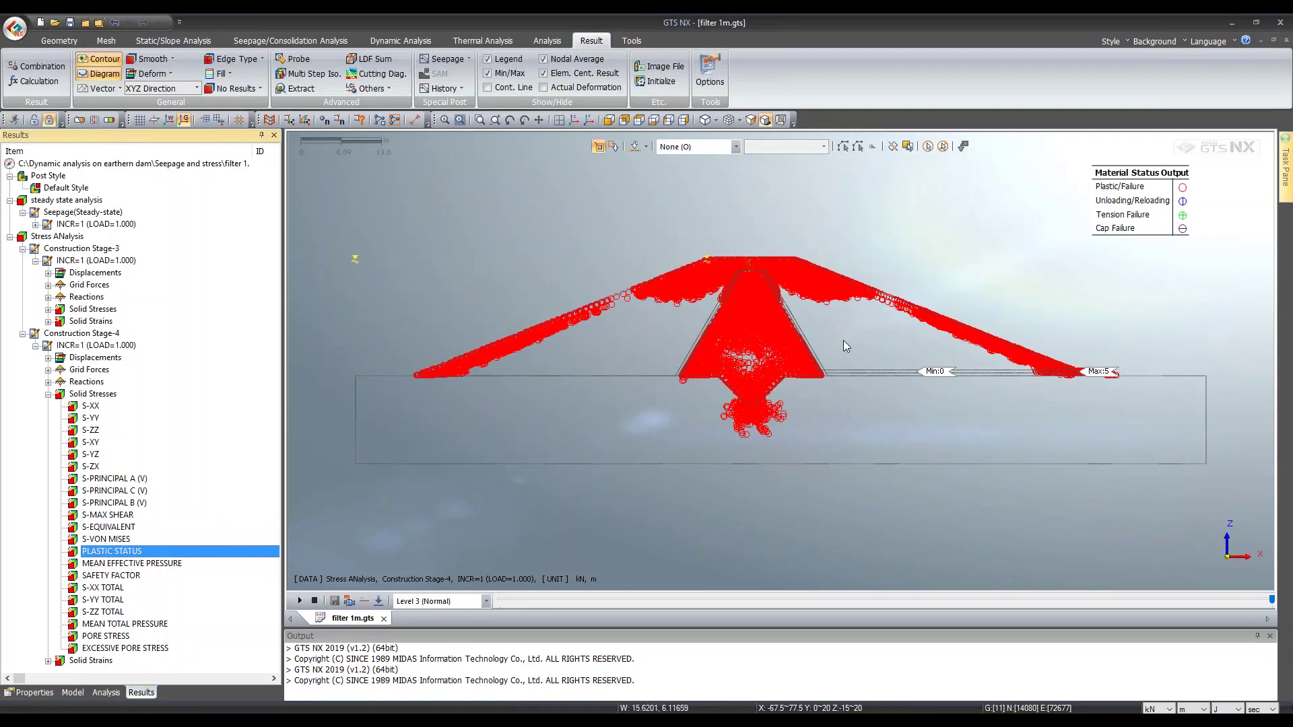
{"action": "scroll", "coordinate": [842, 341], "scroll_direction": "up", "scroll_amount": 1}
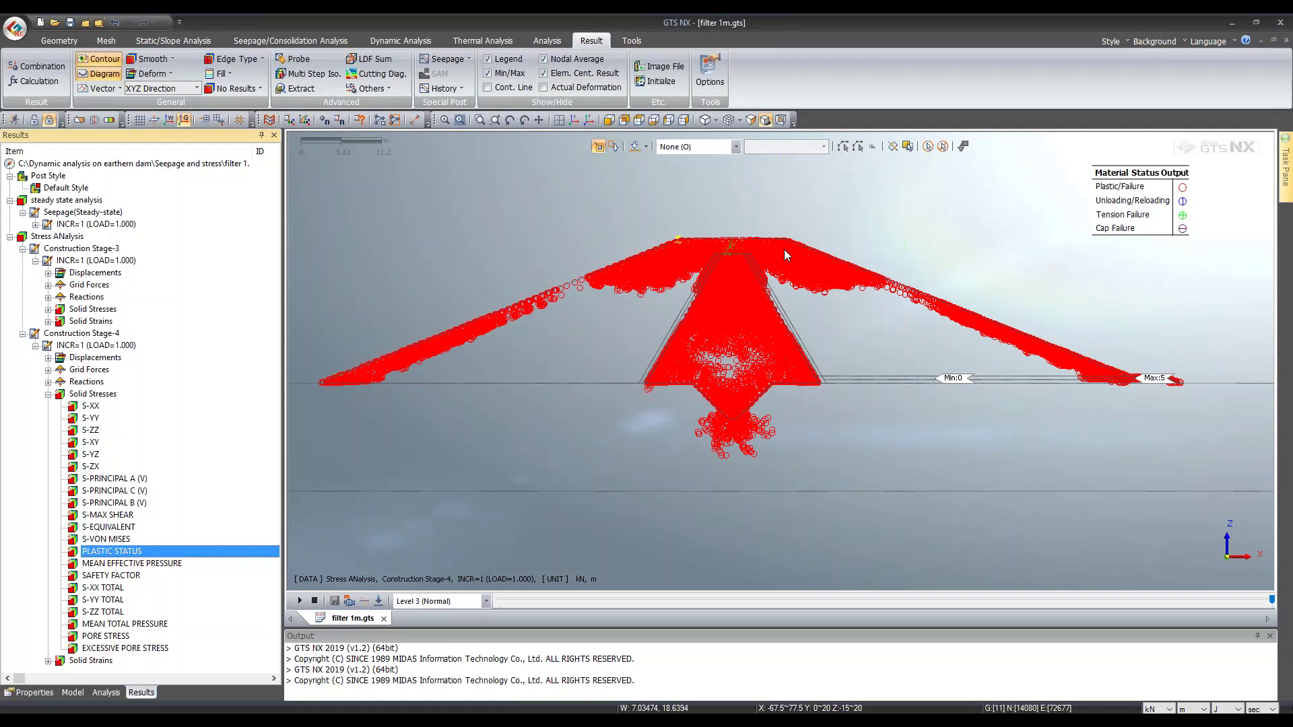
{"action": "scroll", "coordinate": [742, 332], "scroll_direction": "up", "scroll_amount": 1}
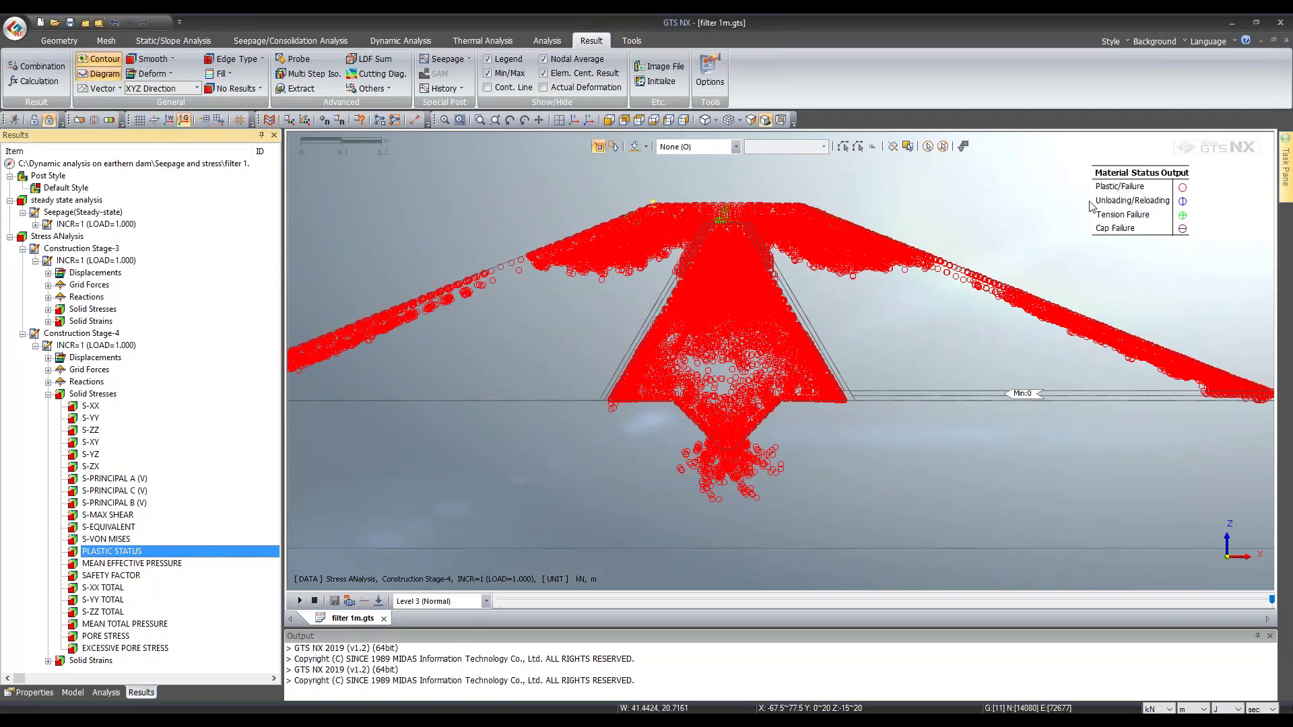
{"action": "left_click", "coordinate": [572, 121]}
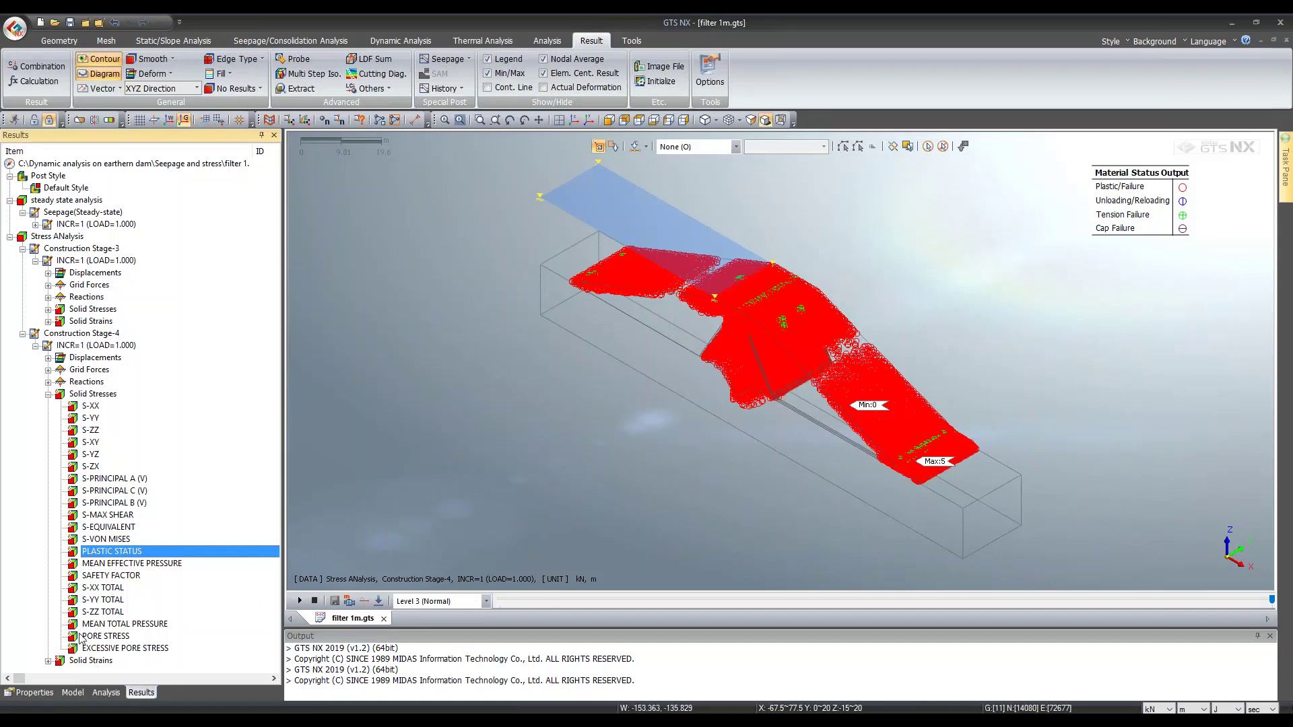
Step: Display the PORE STRESS and EXCESSIVE PORE STRESS results of Construction Stage-4 and examine the excess pore stress around the dam core
{"action": "double_click", "coordinate": [105, 636]}
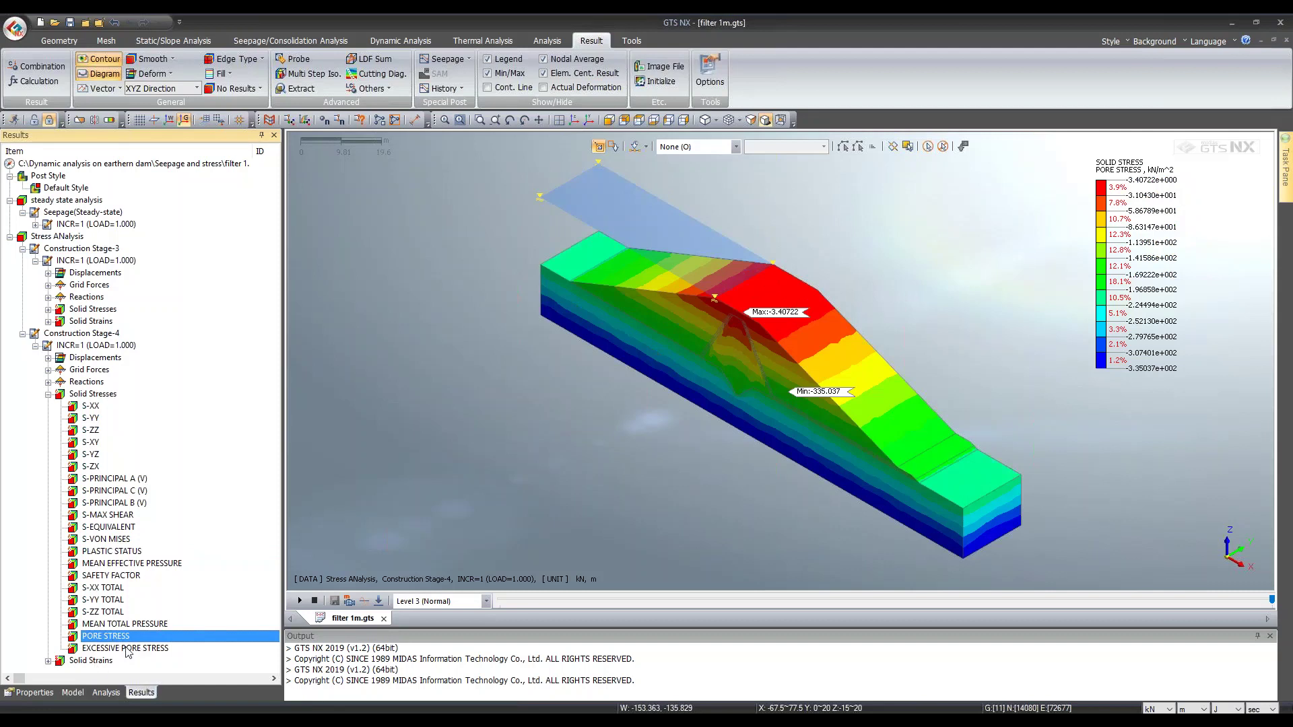
{"action": "double_click", "coordinate": [126, 648]}
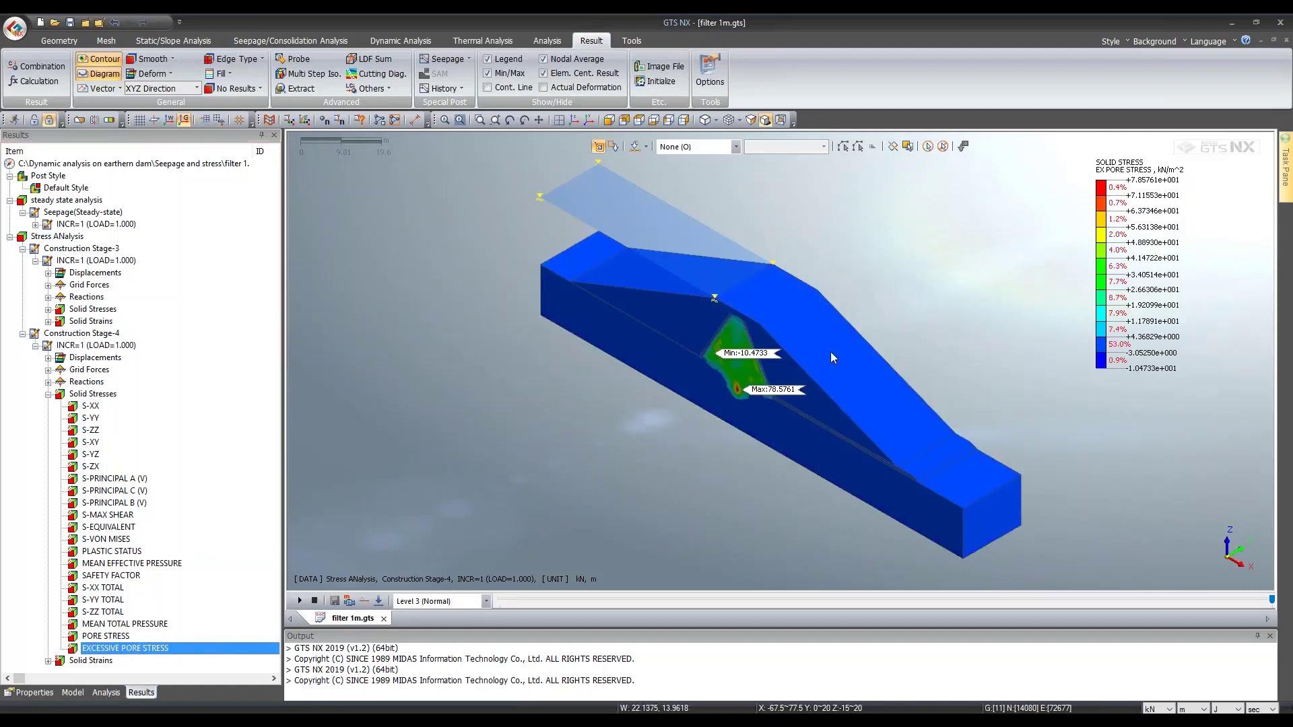
{"action": "middle_click_drag", "start_coordinate": [830, 351], "coordinate": [903, 338]}
{"action": "middle_click_drag", "start_coordinate": [782, 382], "coordinate": [721, 400]}
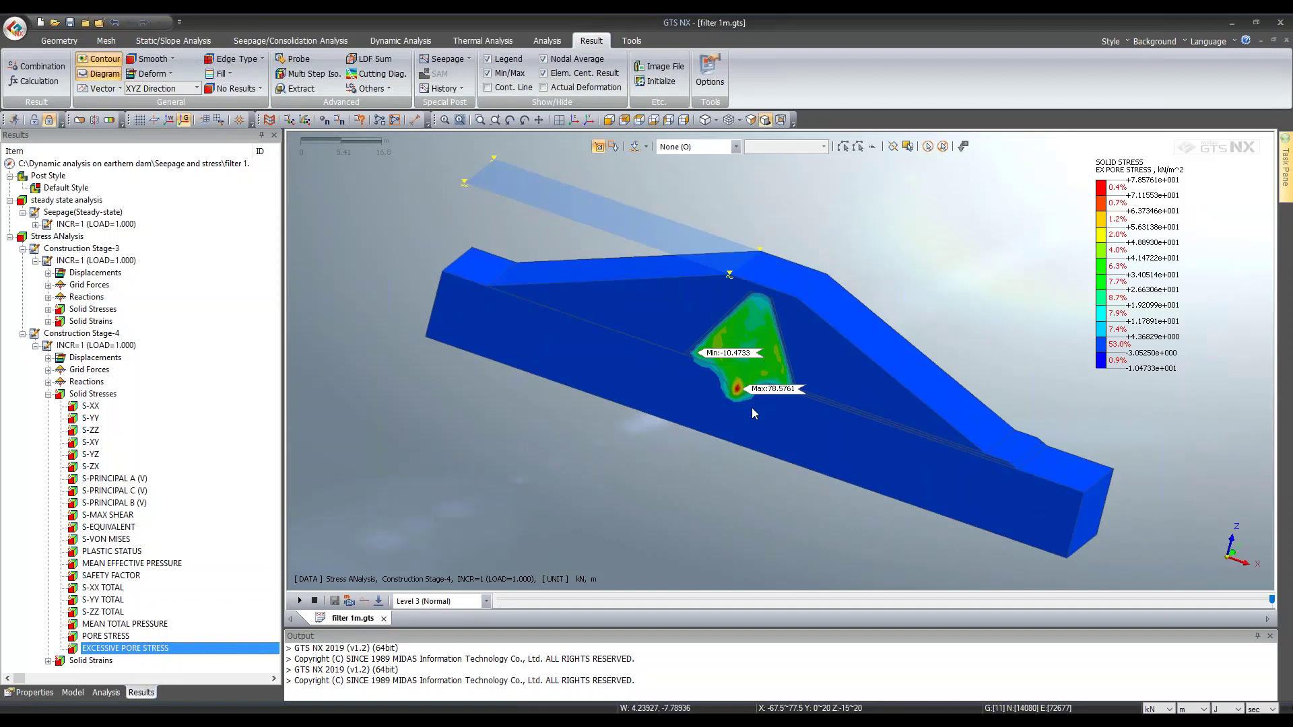
{"action": "scroll", "coordinate": [739, 367], "scroll_direction": "up", "scroll_amount": 2}
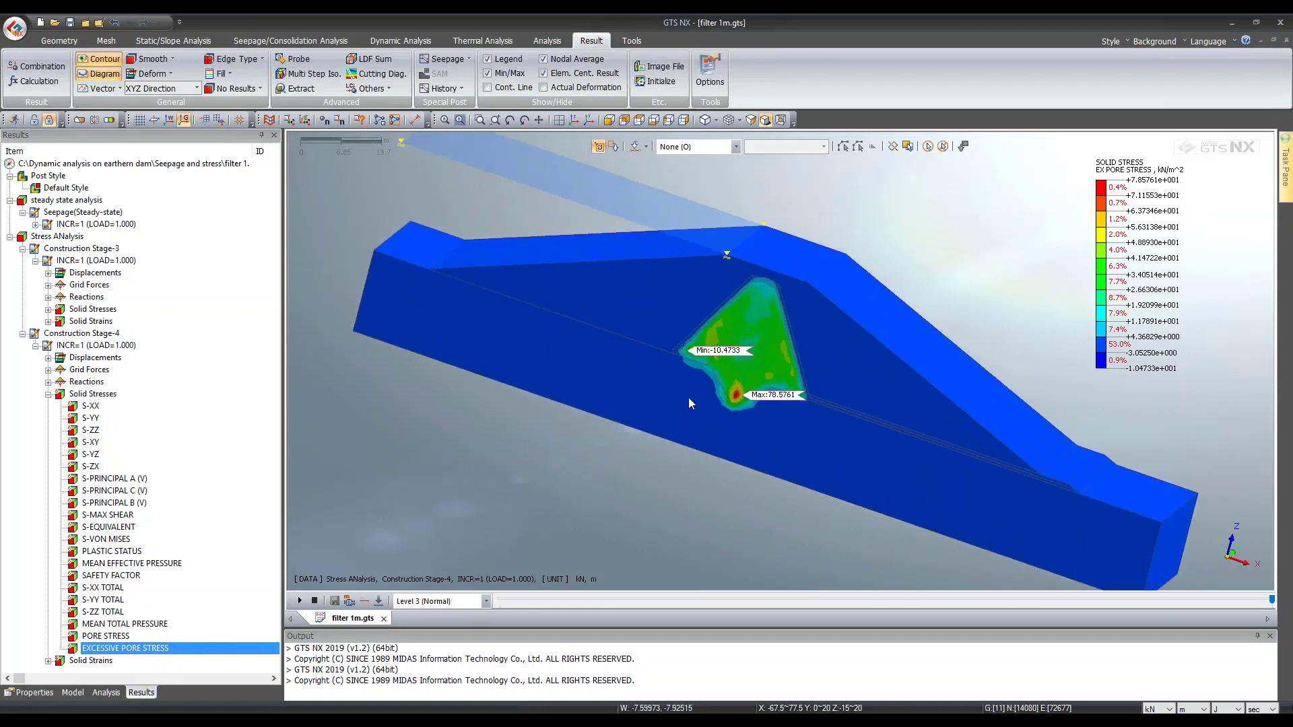
{"action": "scroll", "coordinate": [711, 360], "scroll_direction": "up", "scroll_amount": 1}
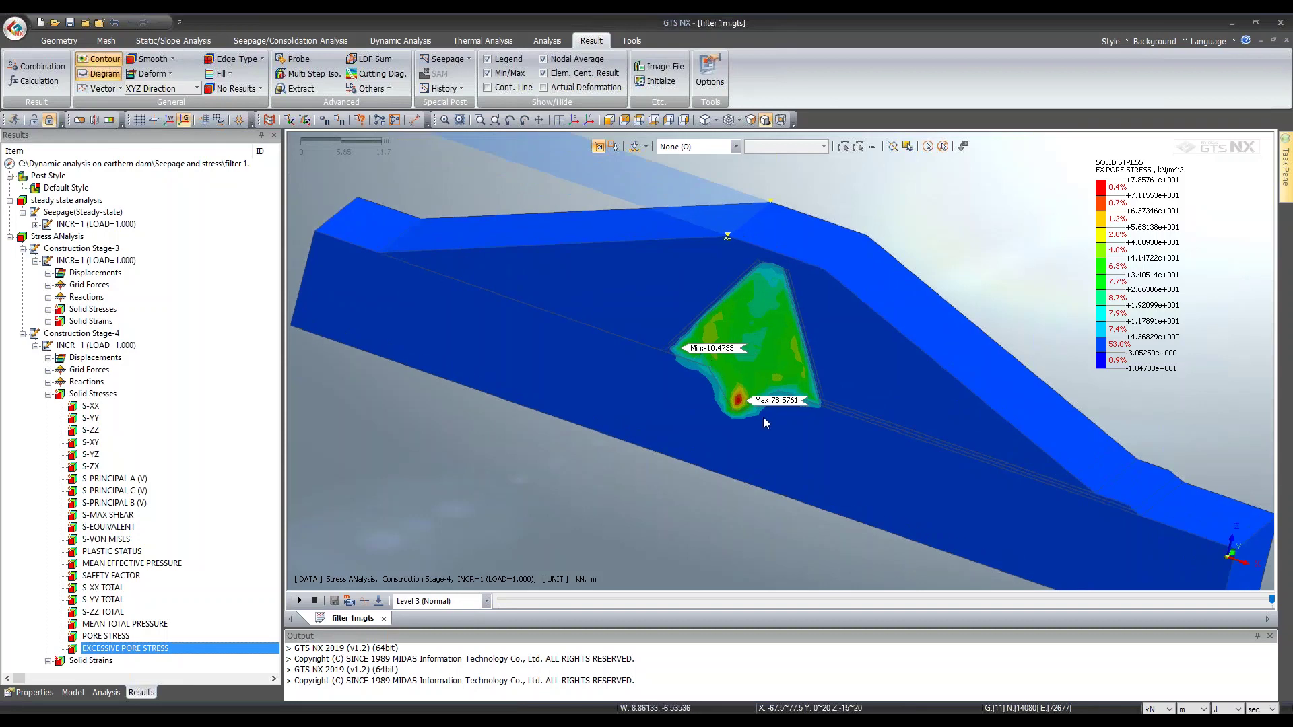
Step: Display the E-EQUIVALENT and E-EFFECTIVE PLASTIC solid strains of Construction Stage-4 and examine the plastic strain in an isometric view
{"action": "left_click", "coordinate": [48, 661]}
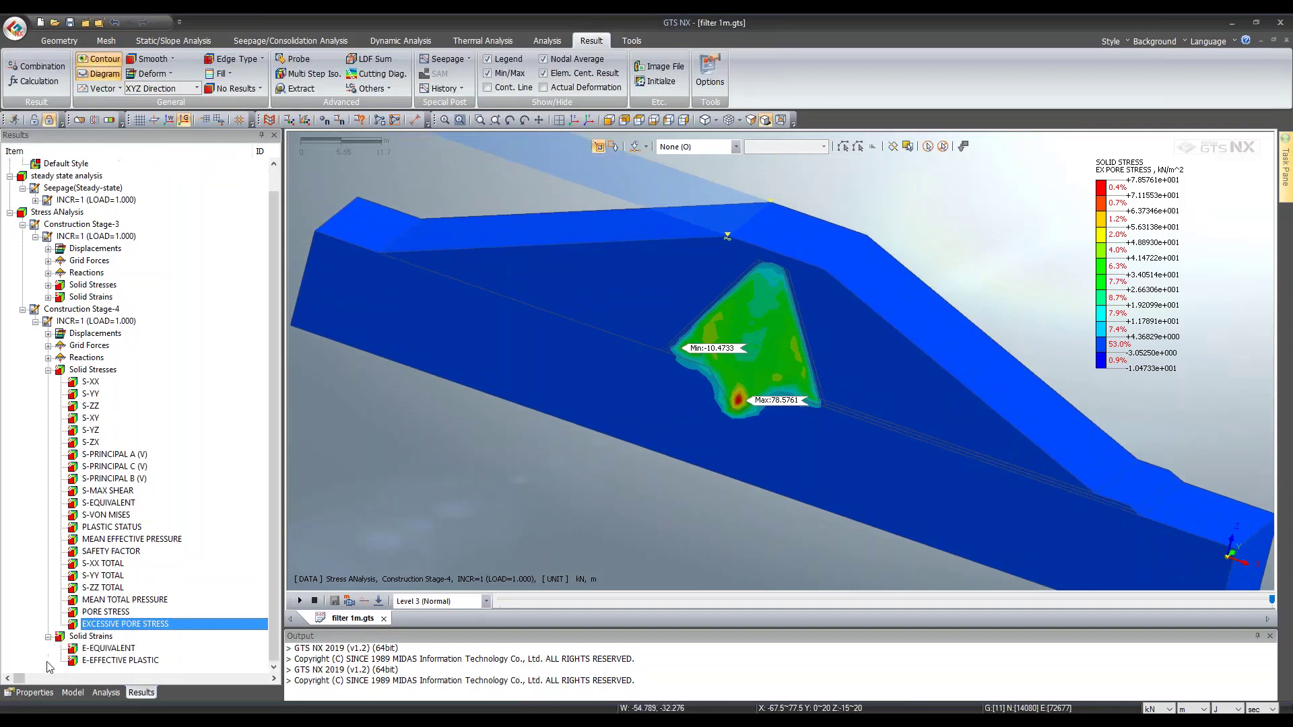
{"action": "double_click", "coordinate": [96, 649]}
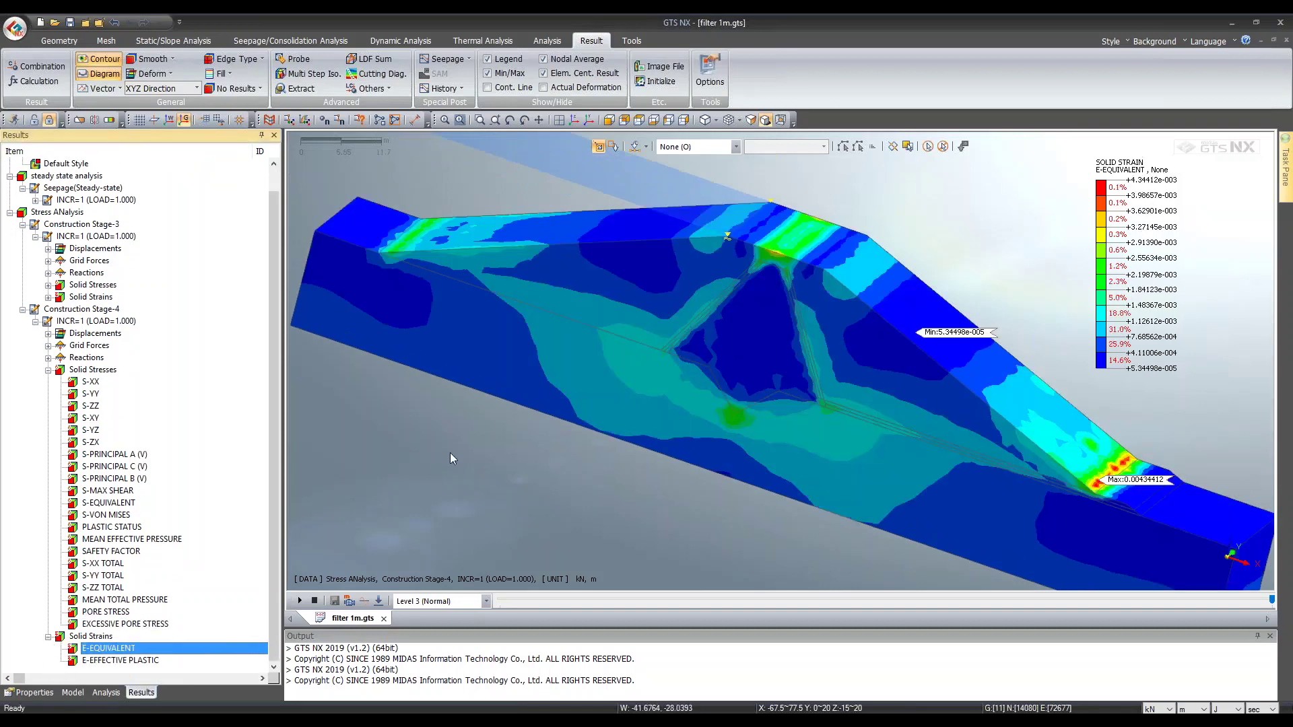
{"action": "scroll", "coordinate": [450, 453], "scroll_direction": "down", "scroll_amount": 1}
{"action": "middle_click_drag", "start_coordinate": [878, 410], "coordinate": [883, 377]}
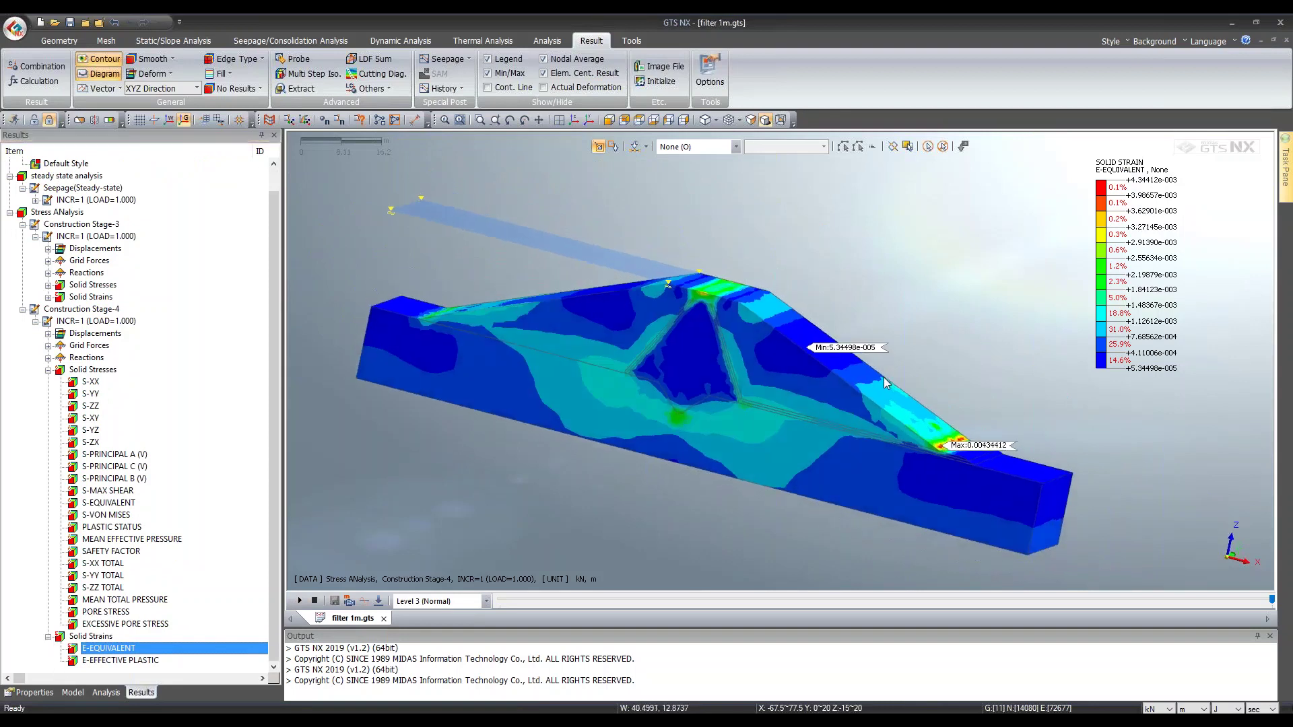
{"action": "double_click", "coordinate": [142, 662]}
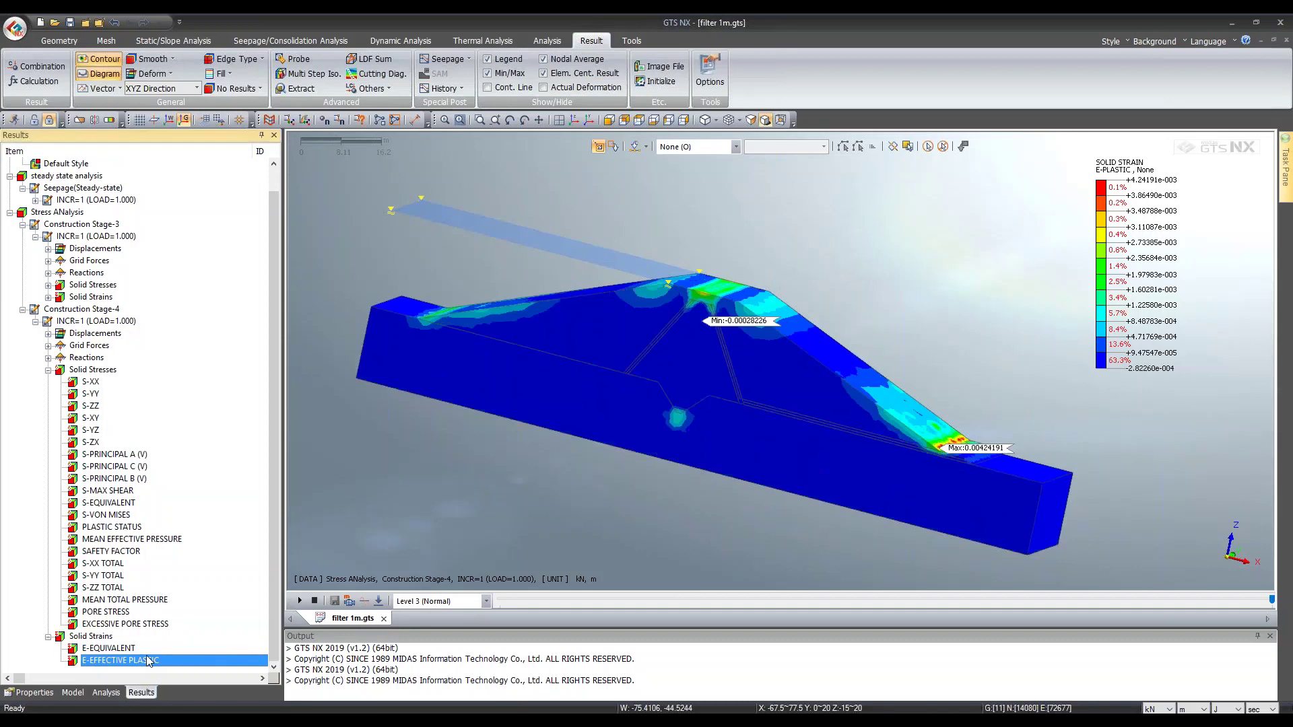
{"action": "middle_click_drag", "start_coordinate": [435, 519], "coordinate": [435, 525]}
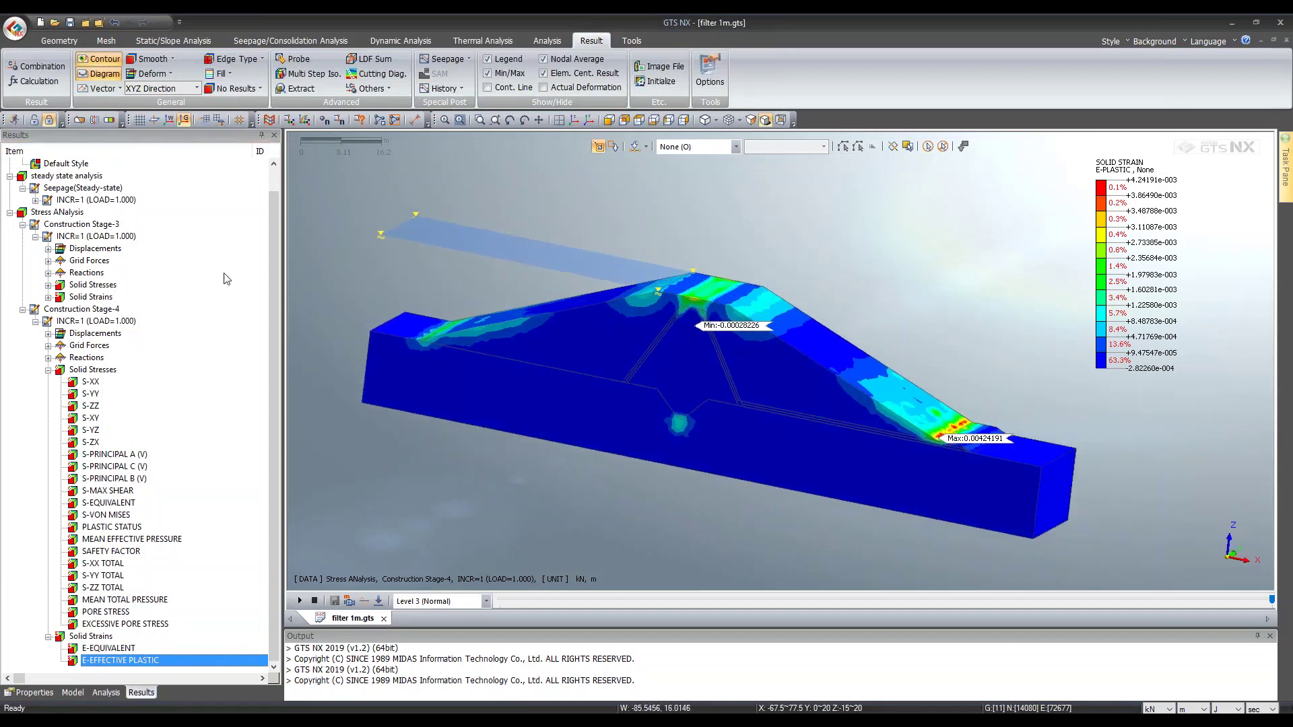
{"action": "left_click", "coordinate": [48, 371]}
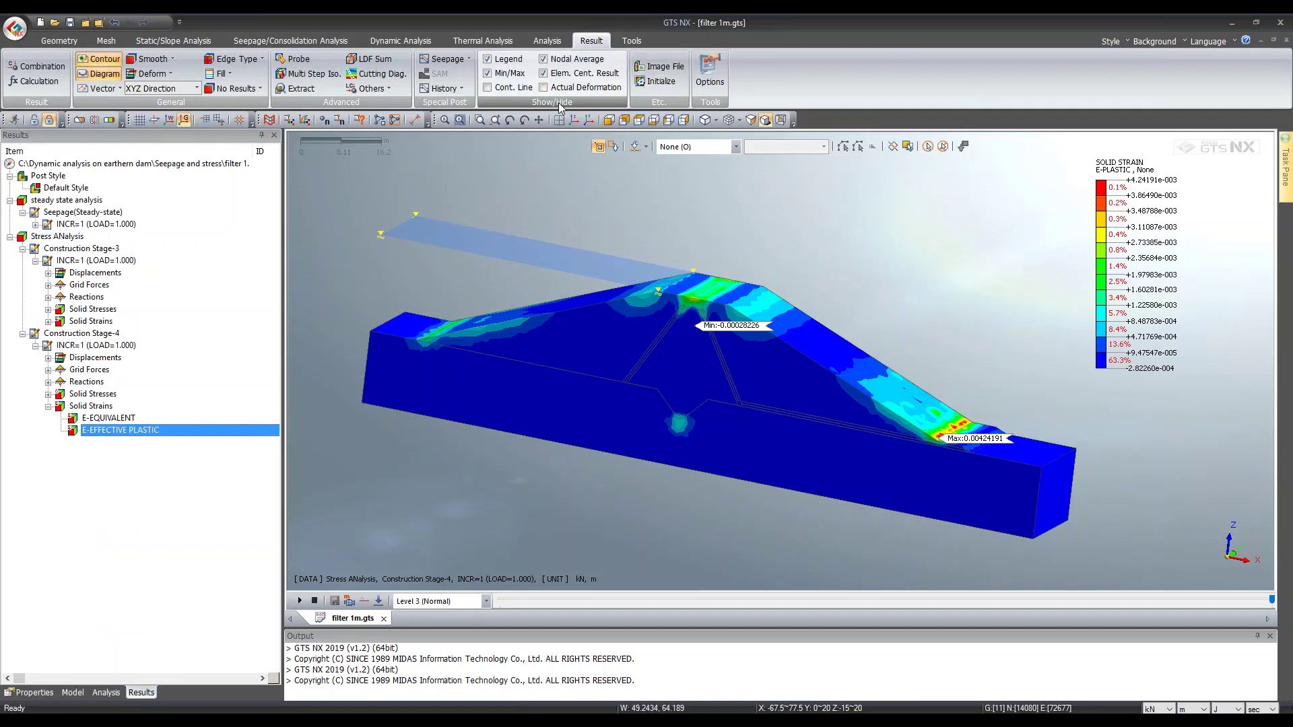
{"action": "left_click", "coordinate": [576, 120]}
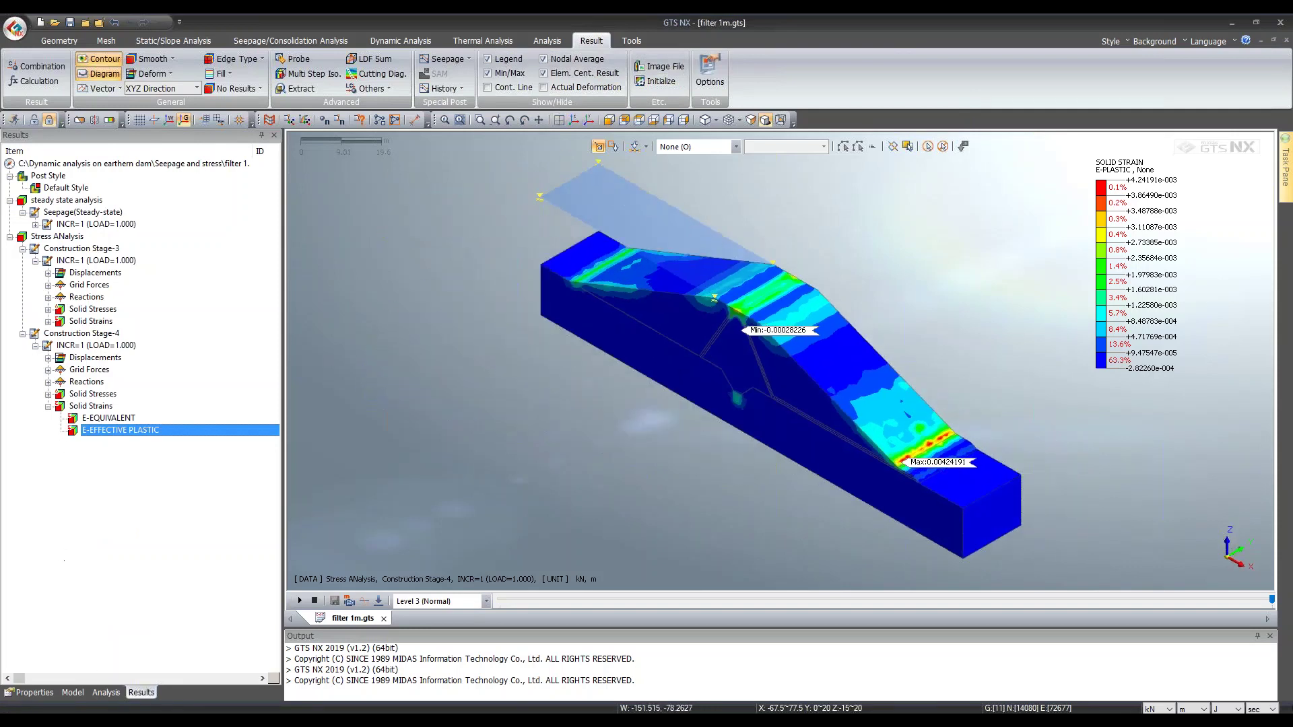
Step: Switch to the second GTS NX window with the slope stability cases, maximize it, and enlarge the model area to inspect the dam mesh
{"action": "left_click", "coordinate": [364, 722]}
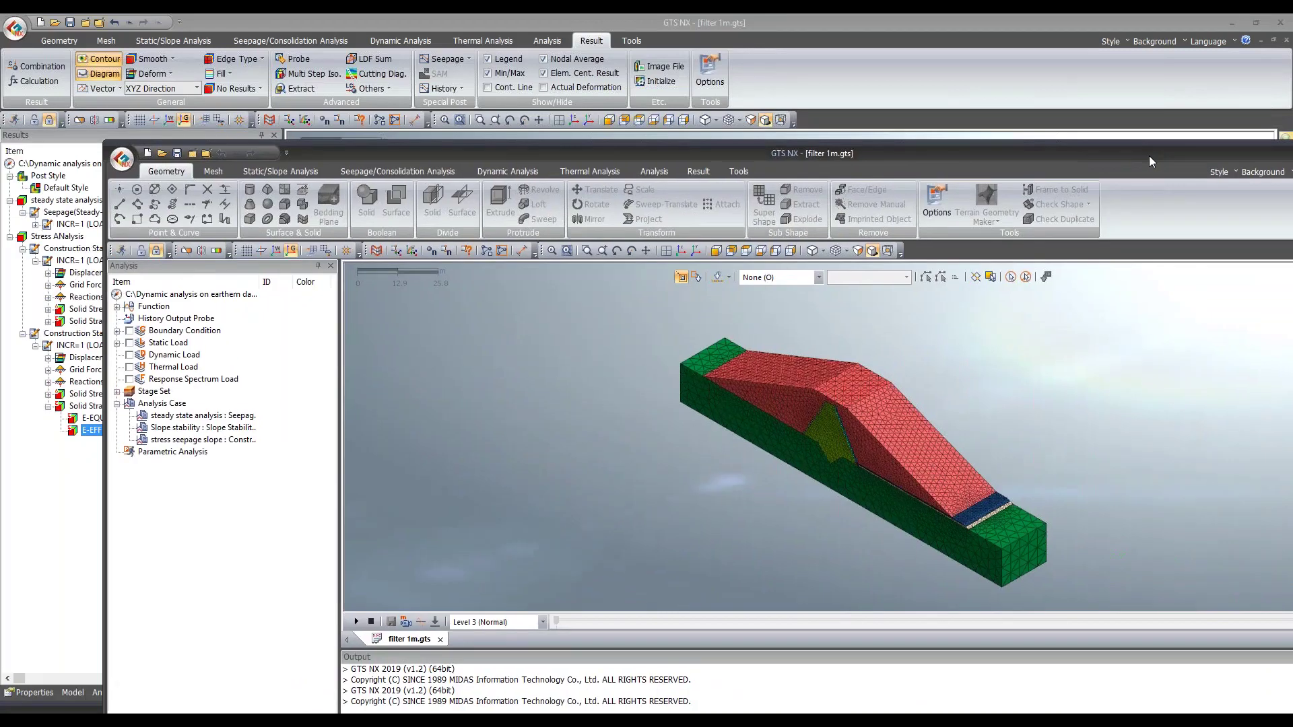
{"action": "double_click", "coordinate": [1107, 149]}
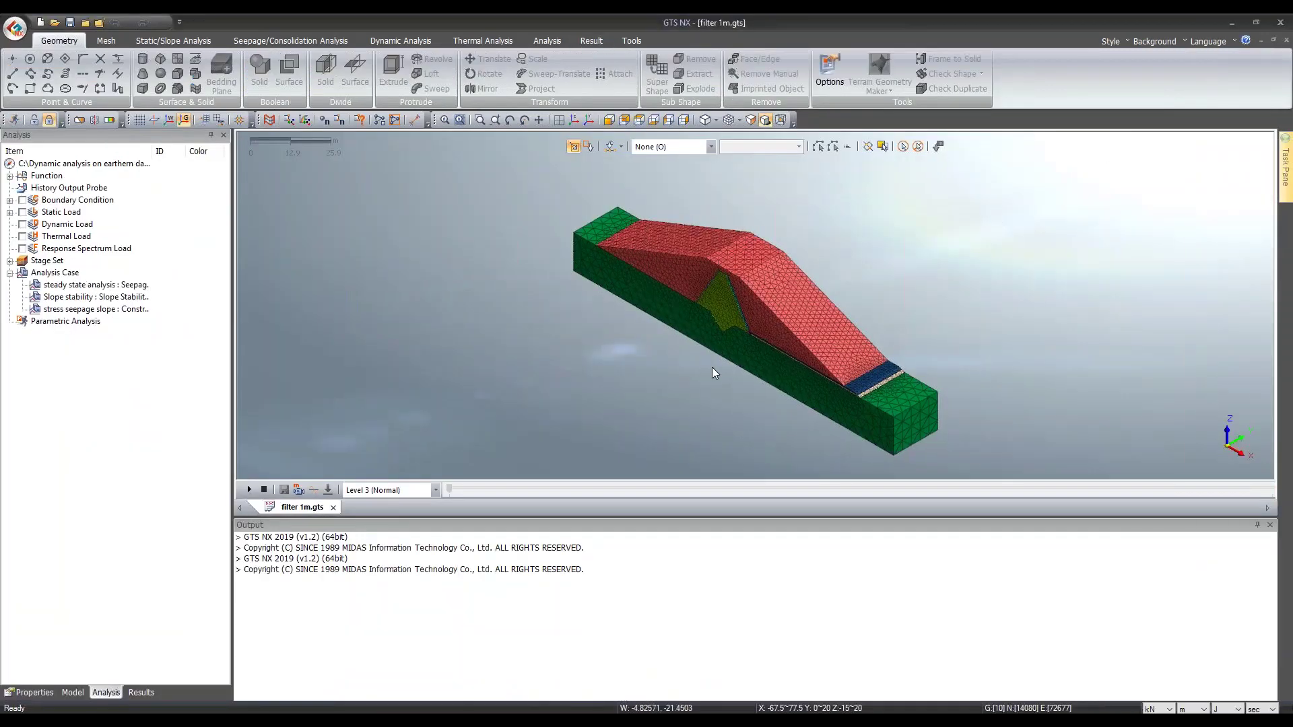
{"action": "scroll", "coordinate": [584, 354], "scroll_direction": "down", "scroll_amount": 1}
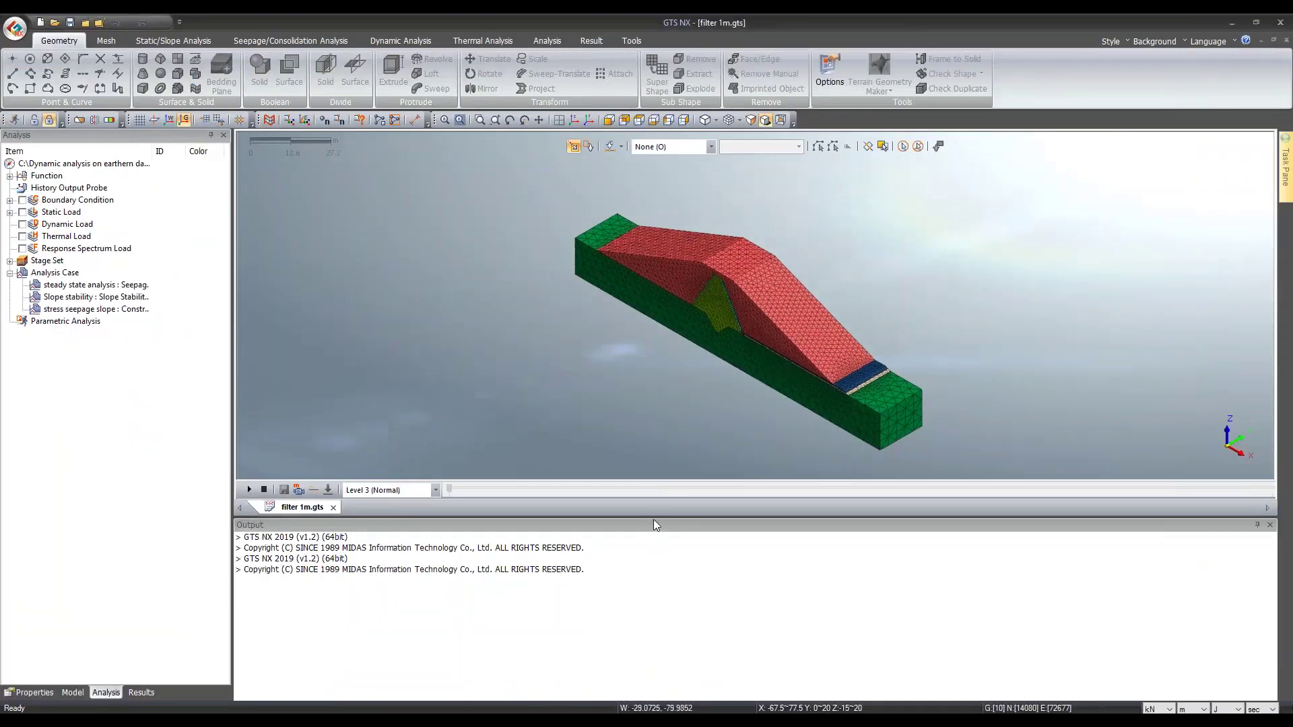
{"action": "left_click_drag", "start_coordinate": [653, 523], "coordinate": [653, 619]}
{"action": "middle_click_drag", "start_coordinate": [775, 431], "coordinate": [787, 363]}
{"action": "scroll", "coordinate": [802, 344], "scroll_direction": "up", "scroll_amount": 2}
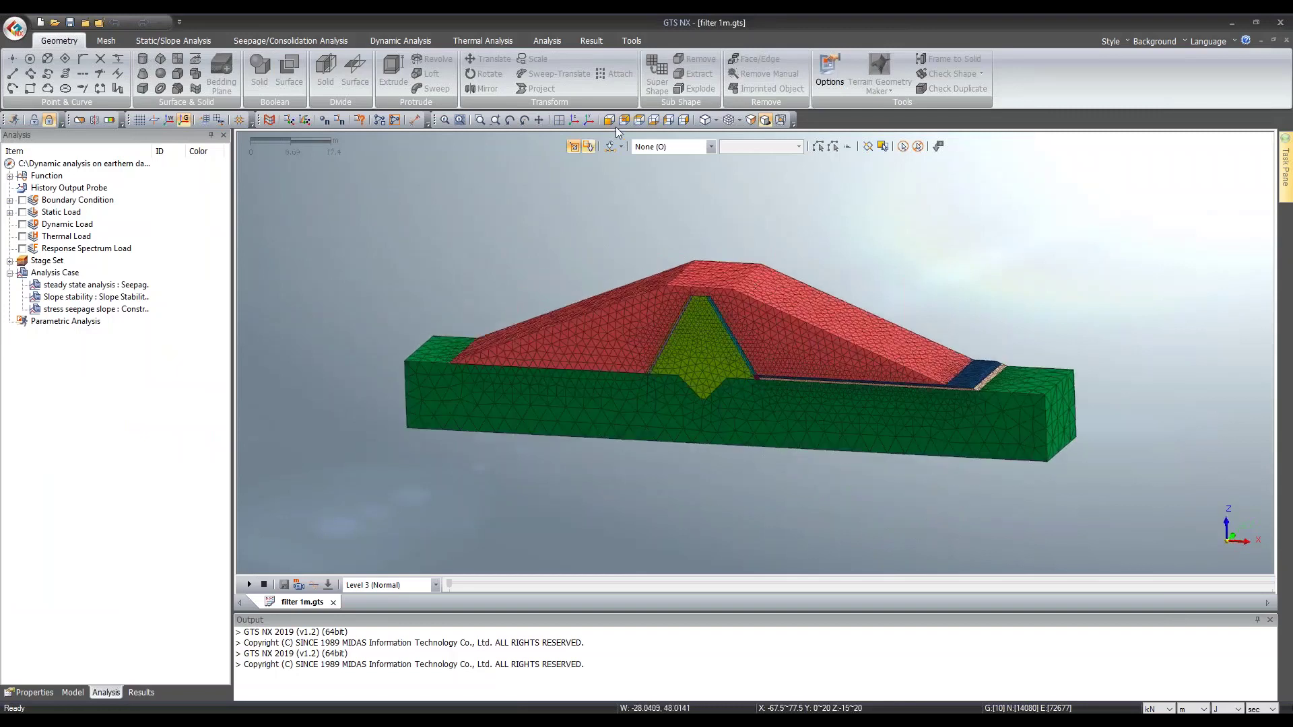
{"action": "middle_click_drag", "start_coordinate": [704, 353], "coordinate": [718, 344]}
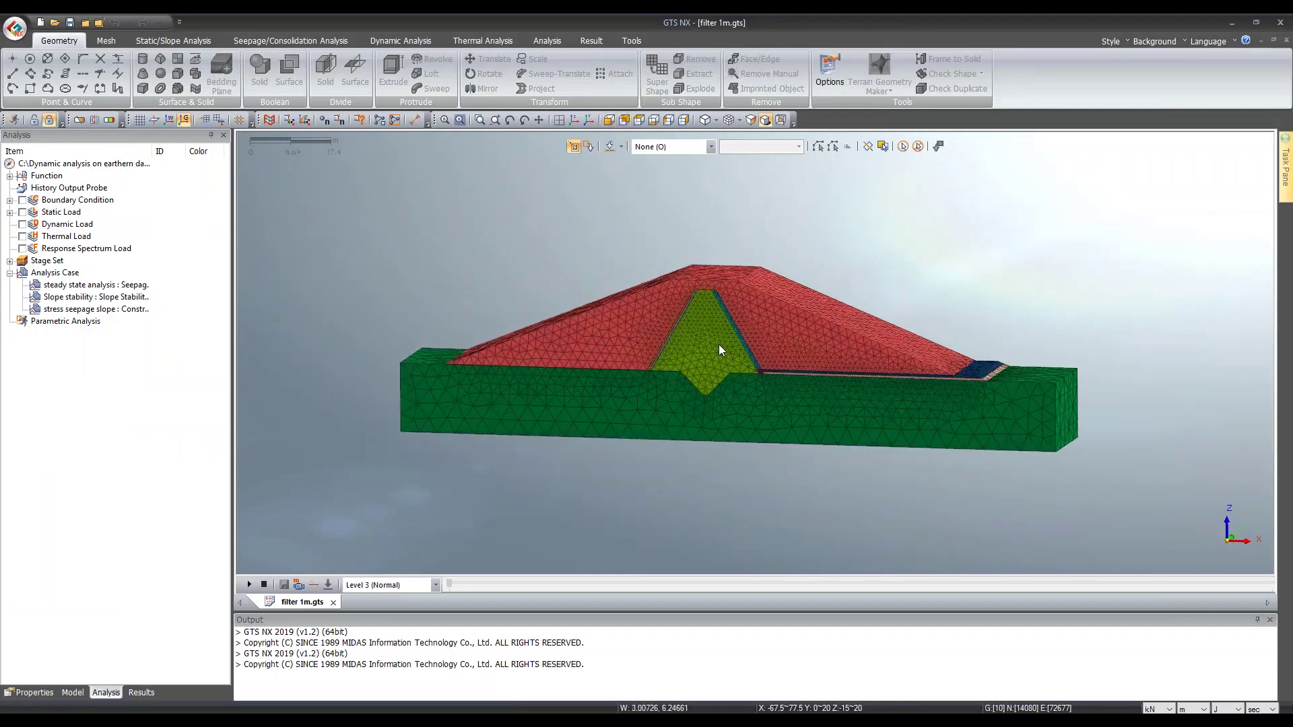
Step: Inspect the slope model's mesh in the front view, check the model and analysis items, and open the list of analysis results
{"action": "scroll", "coordinate": [713, 326], "scroll_direction": "up", "scroll_amount": 3}
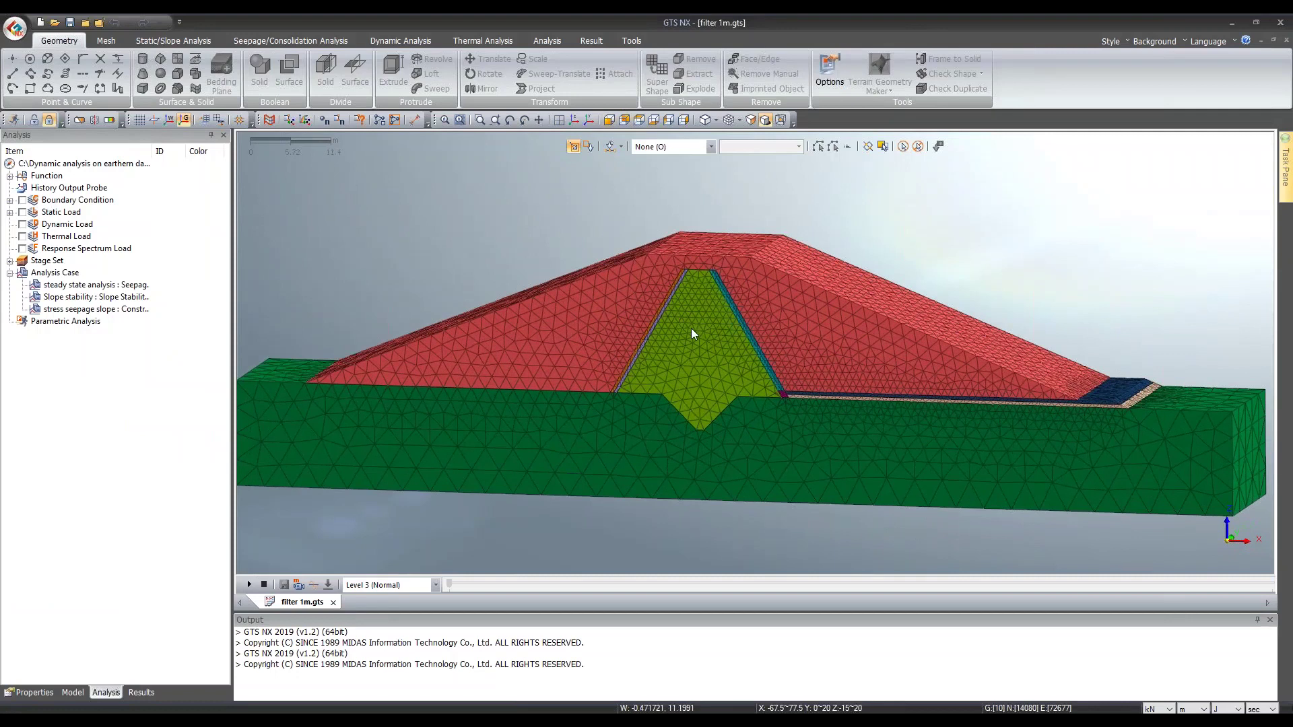
{"action": "left_click", "coordinate": [610, 121]}
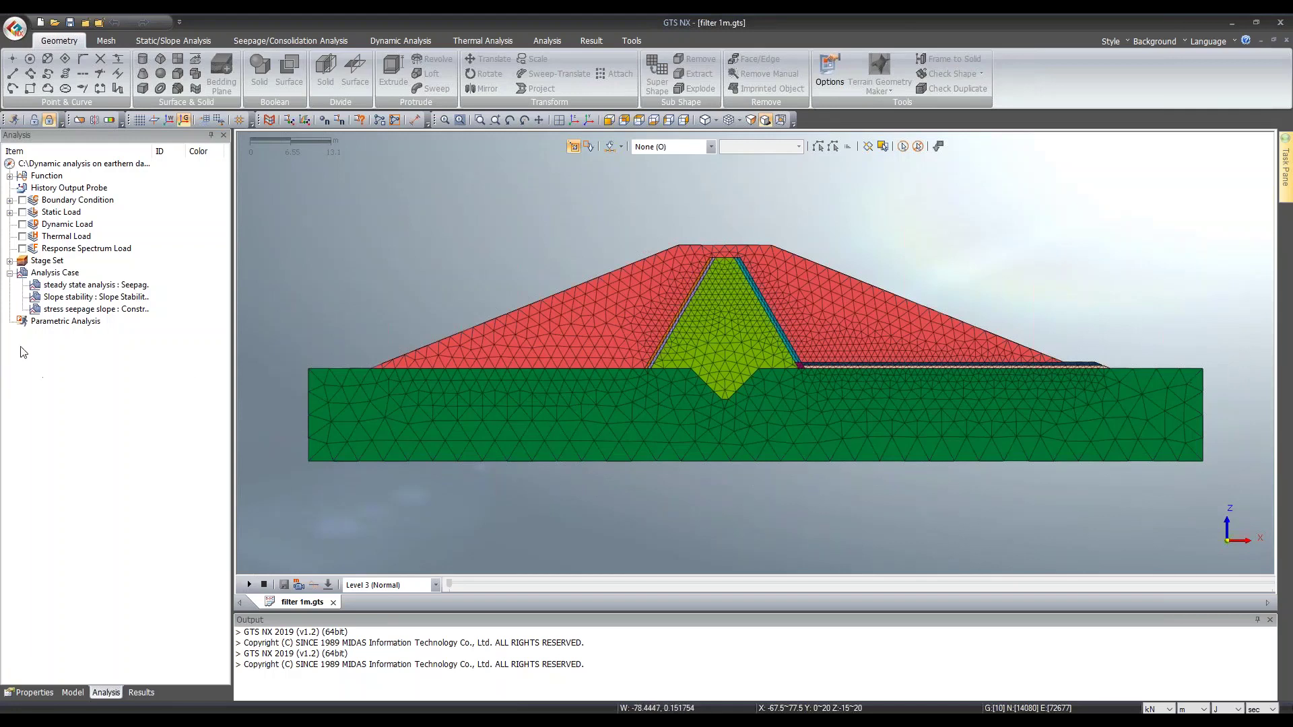
{"action": "left_click", "coordinate": [72, 692]}
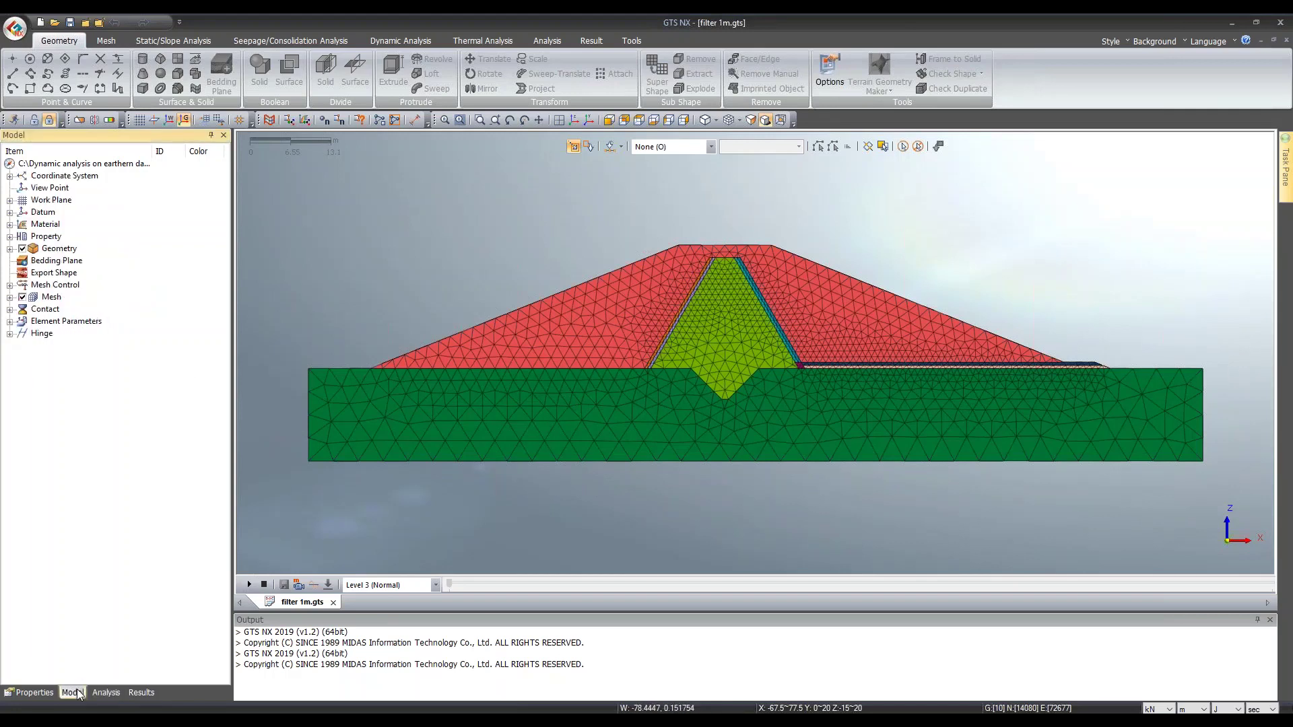
{"action": "left_click", "coordinate": [108, 692]}
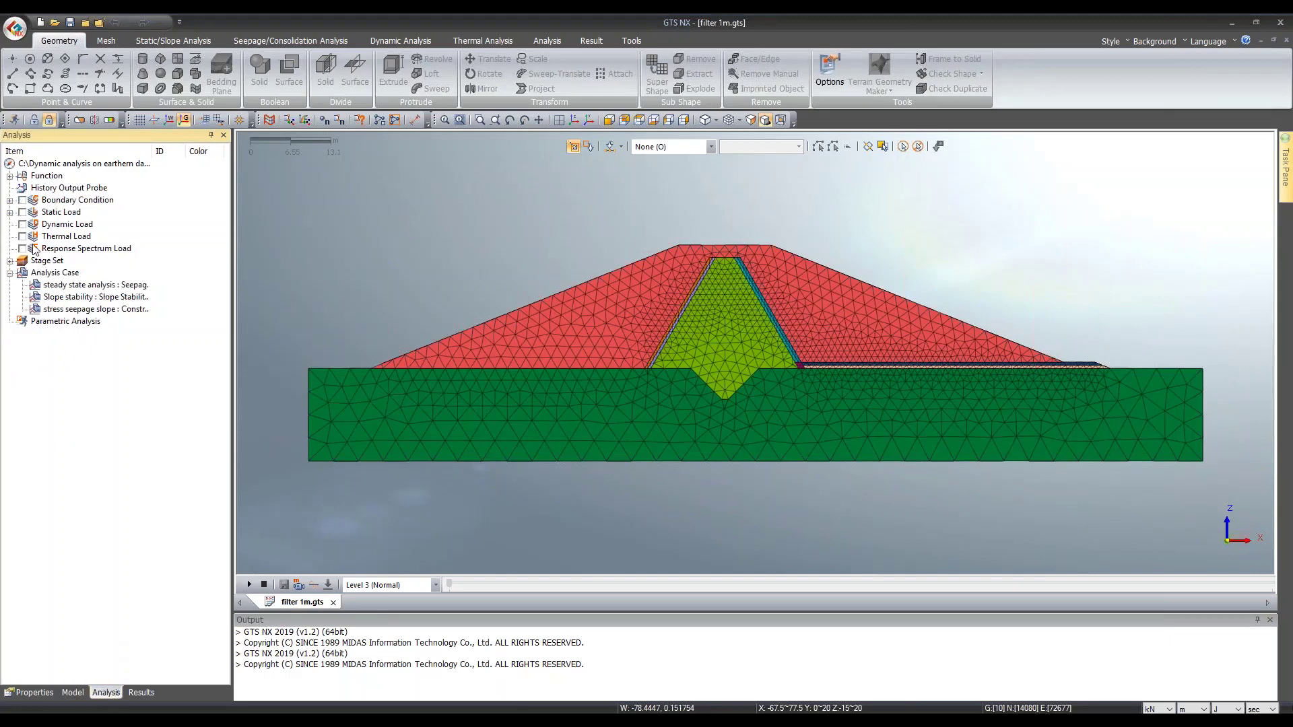
{"action": "left_click", "coordinate": [141, 692]}
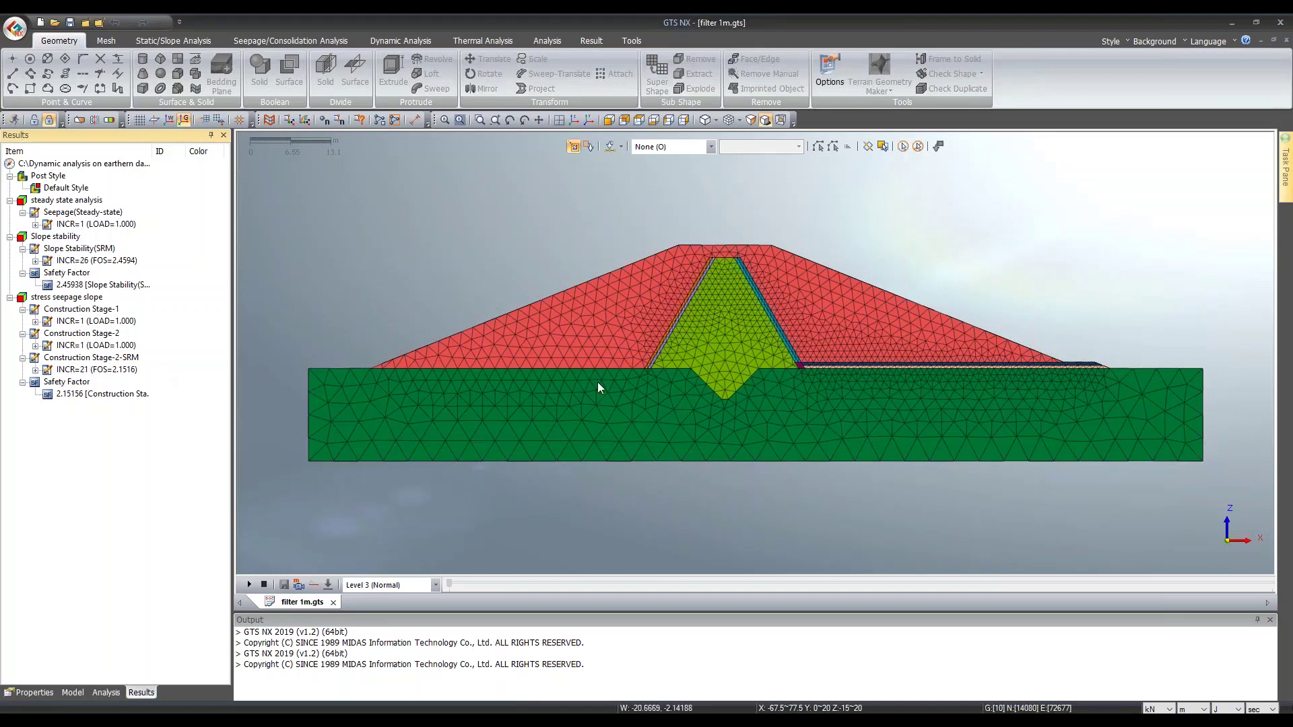
Step: Display the TOTAL TRANSLATION result of the Slope Stability (SRM) case with Fringe contours
{"action": "left_click", "coordinate": [52, 287]}
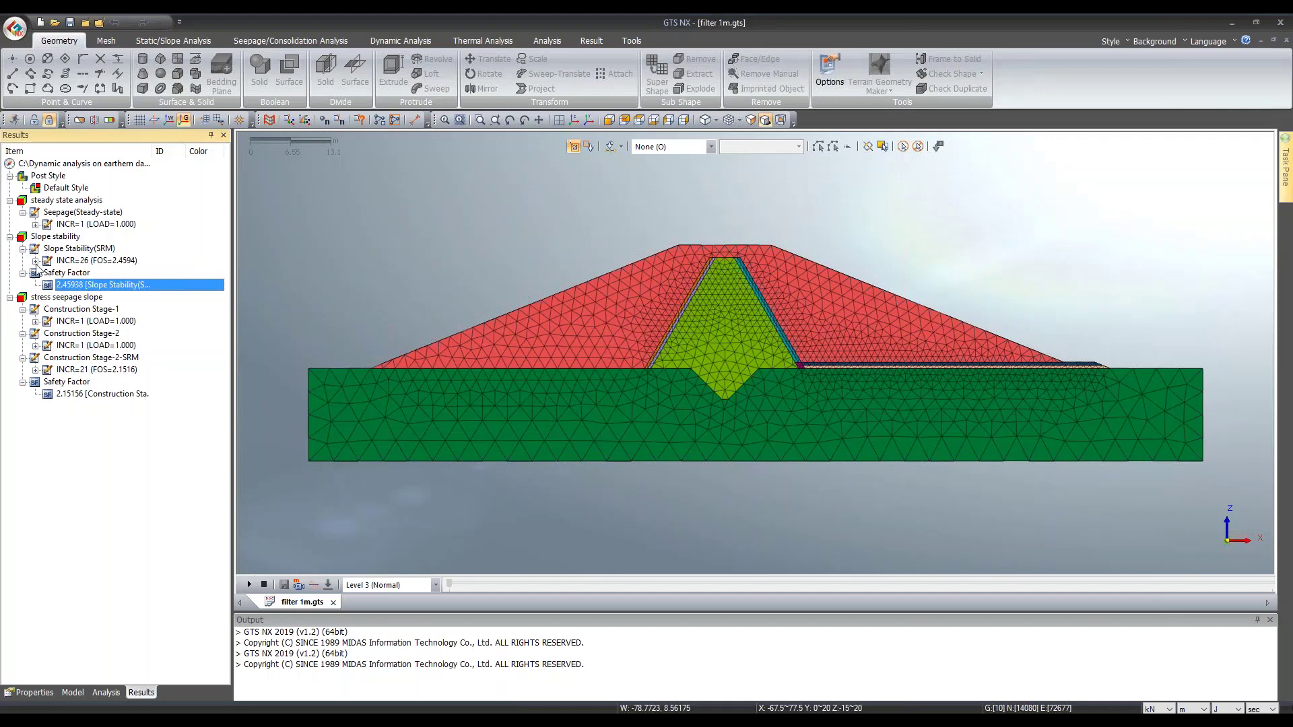
{"action": "left_click", "coordinate": [35, 261]}
{"action": "left_click", "coordinate": [48, 273]}
{"action": "double_click", "coordinate": [84, 284]}
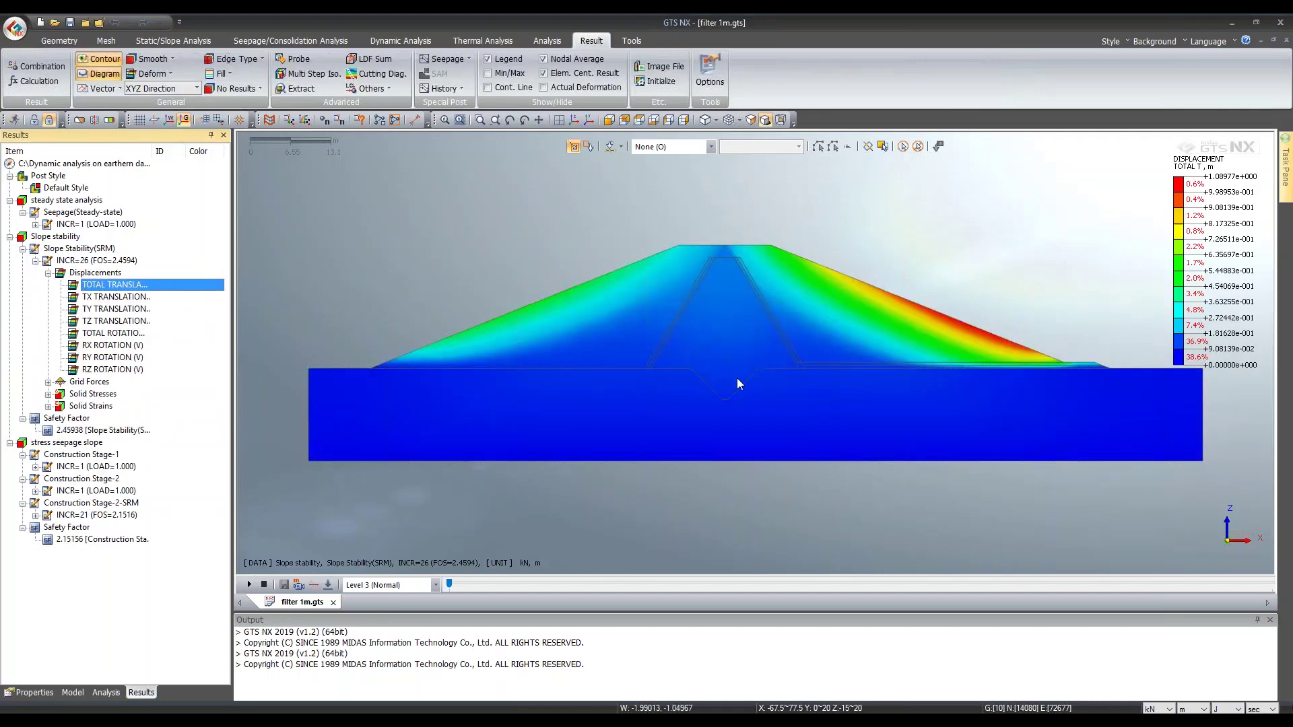
{"action": "left_click", "coordinate": [169, 59]}
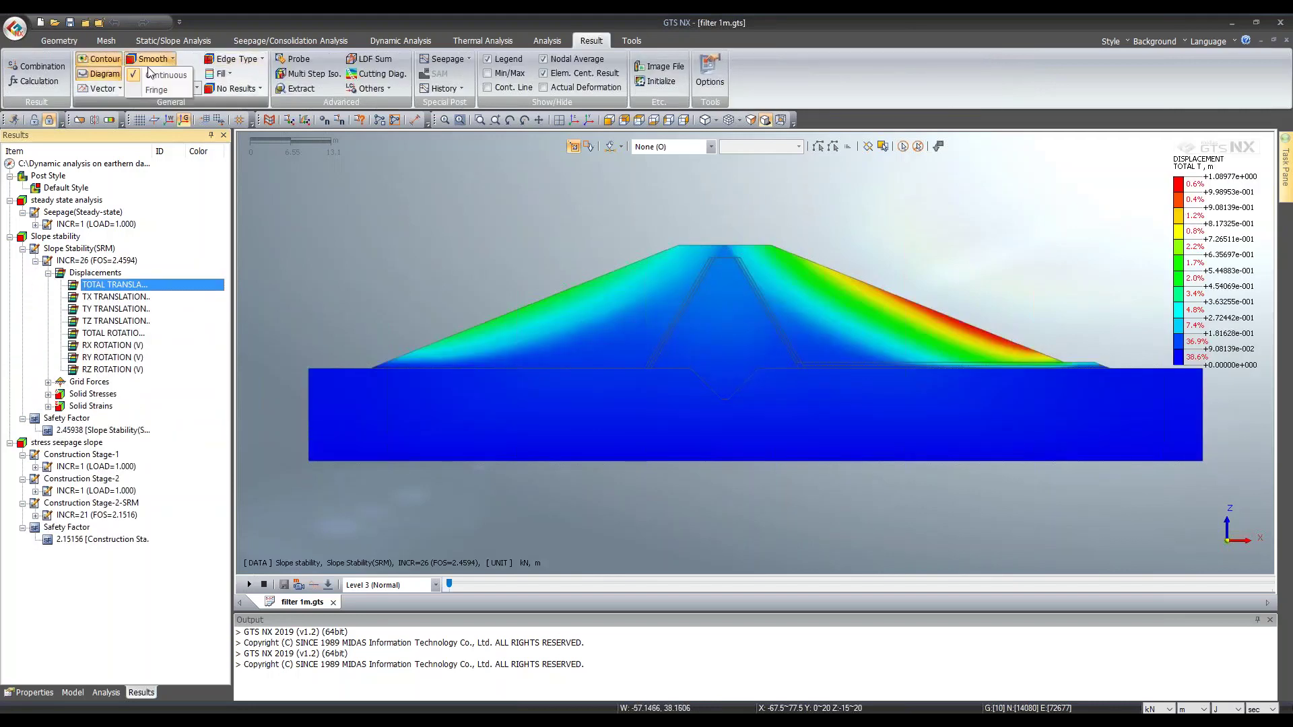
{"action": "left_click", "coordinate": [156, 75]}
Step: Examine the slip zones of the total displacement on both dam slopes in the front, rotated and isometric views
{"action": "middle_click_drag", "start_coordinate": [914, 345], "coordinate": [889, 363]}
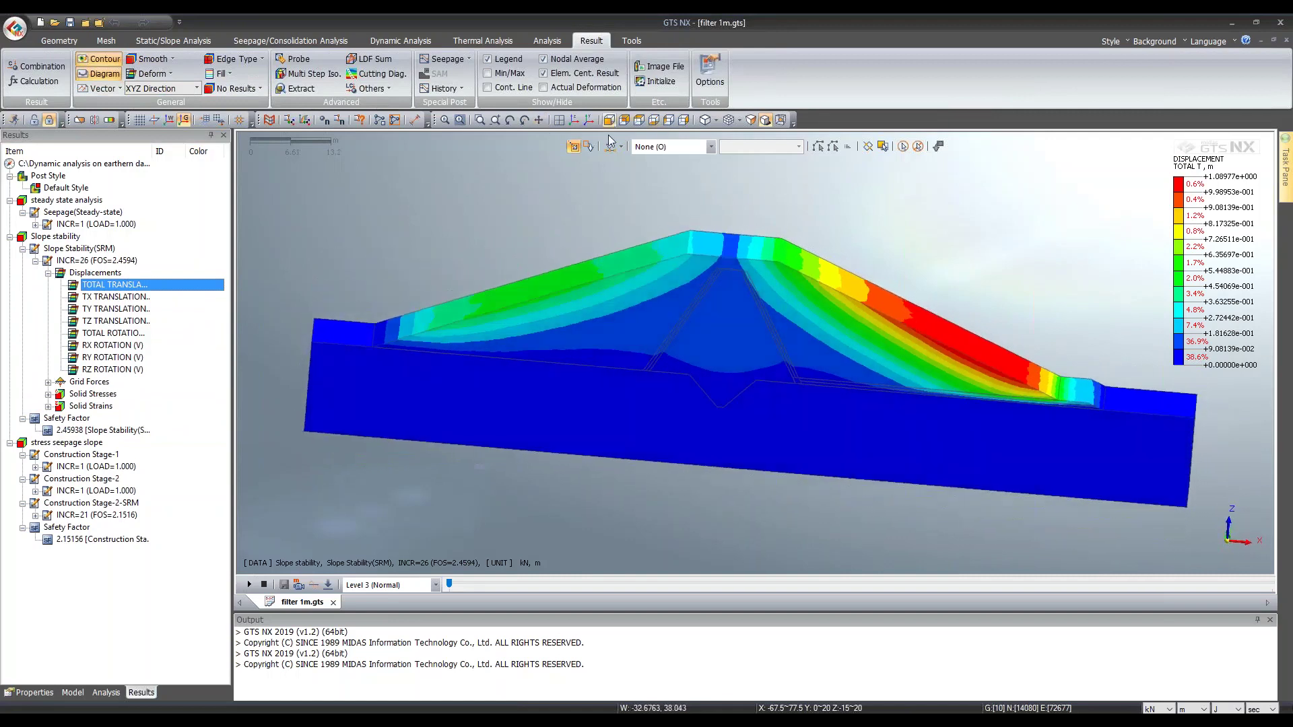
{"action": "left_click", "coordinate": [608, 119]}
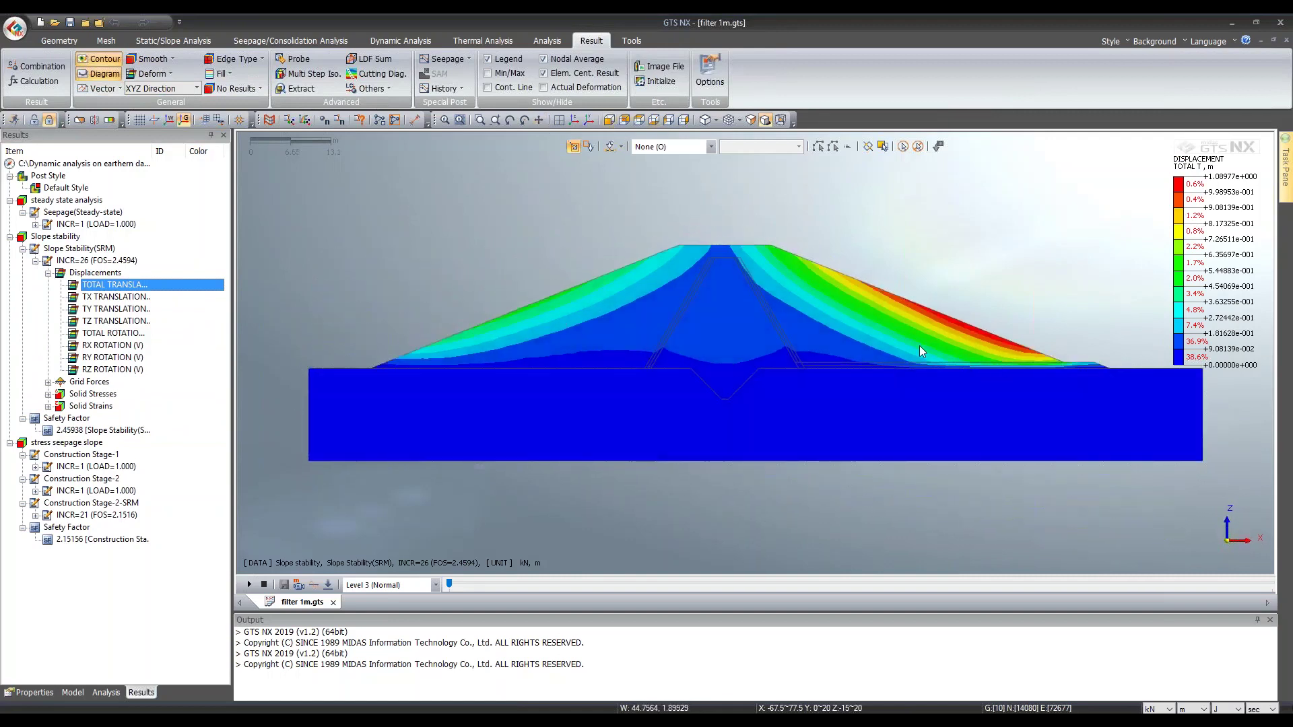
{"action": "middle_click_drag", "start_coordinate": [1016, 367], "coordinate": [934, 427]}
{"action": "scroll", "coordinate": [934, 427], "scroll_direction": "up", "scroll_amount": 4}
{"action": "scroll", "coordinate": [992, 450], "scroll_direction": "down", "scroll_amount": 4}
{"action": "left_click", "coordinate": [608, 120]}
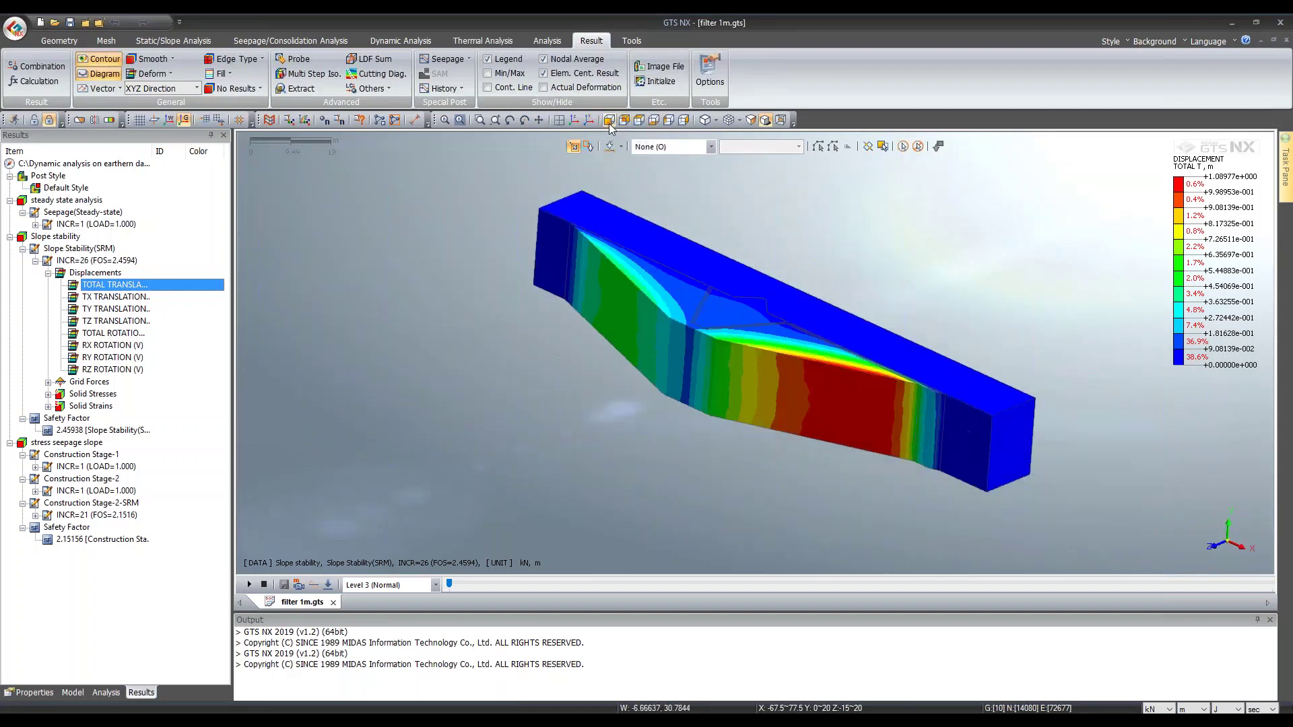
{"action": "scroll", "coordinate": [1023, 370], "scroll_direction": "up", "scroll_amount": 4}
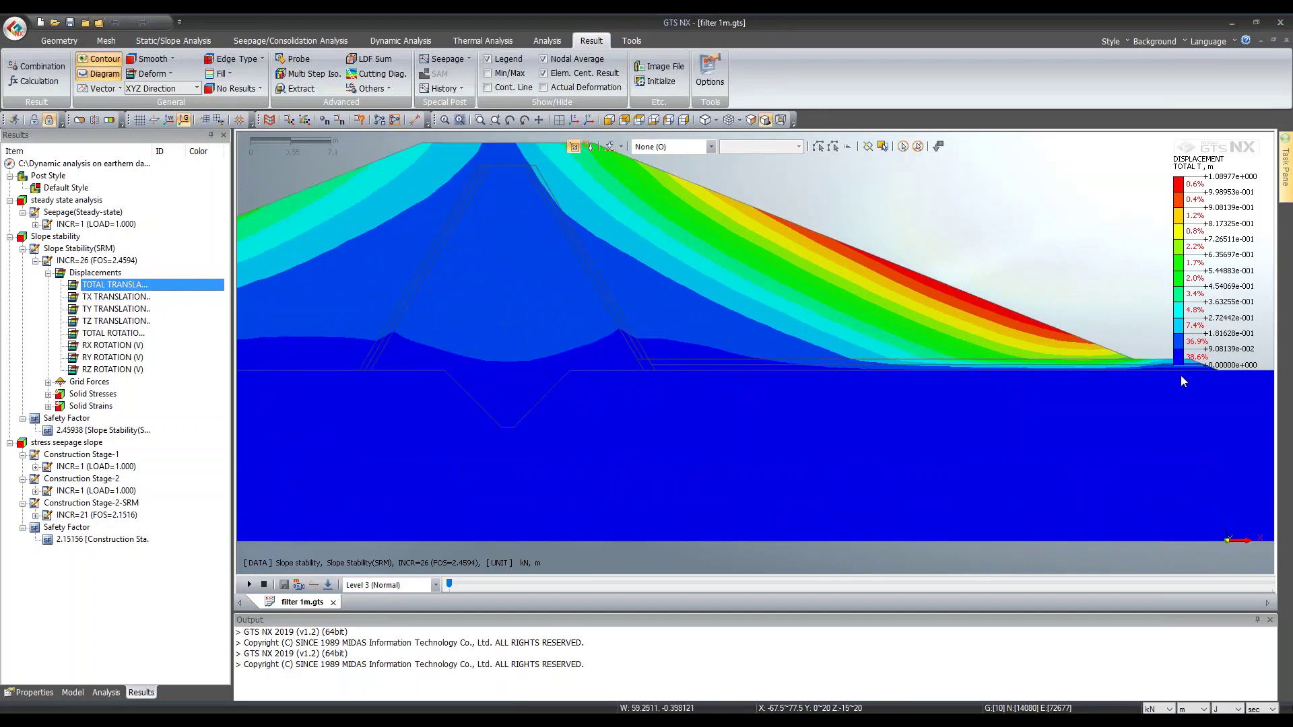
{"action": "left_click", "coordinate": [580, 122]}
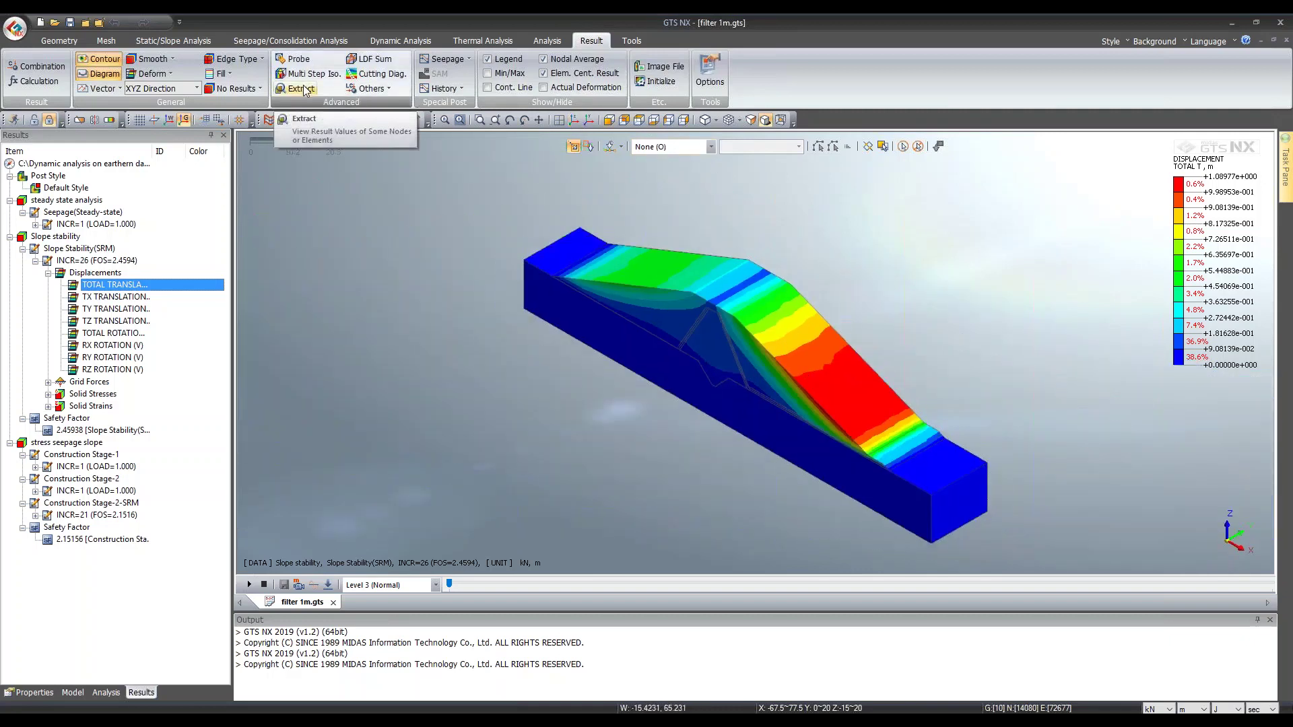
Step: Preview the deformed shape of the total displacement result and restore the undeformed display
{"action": "left_click", "coordinate": [152, 73]}
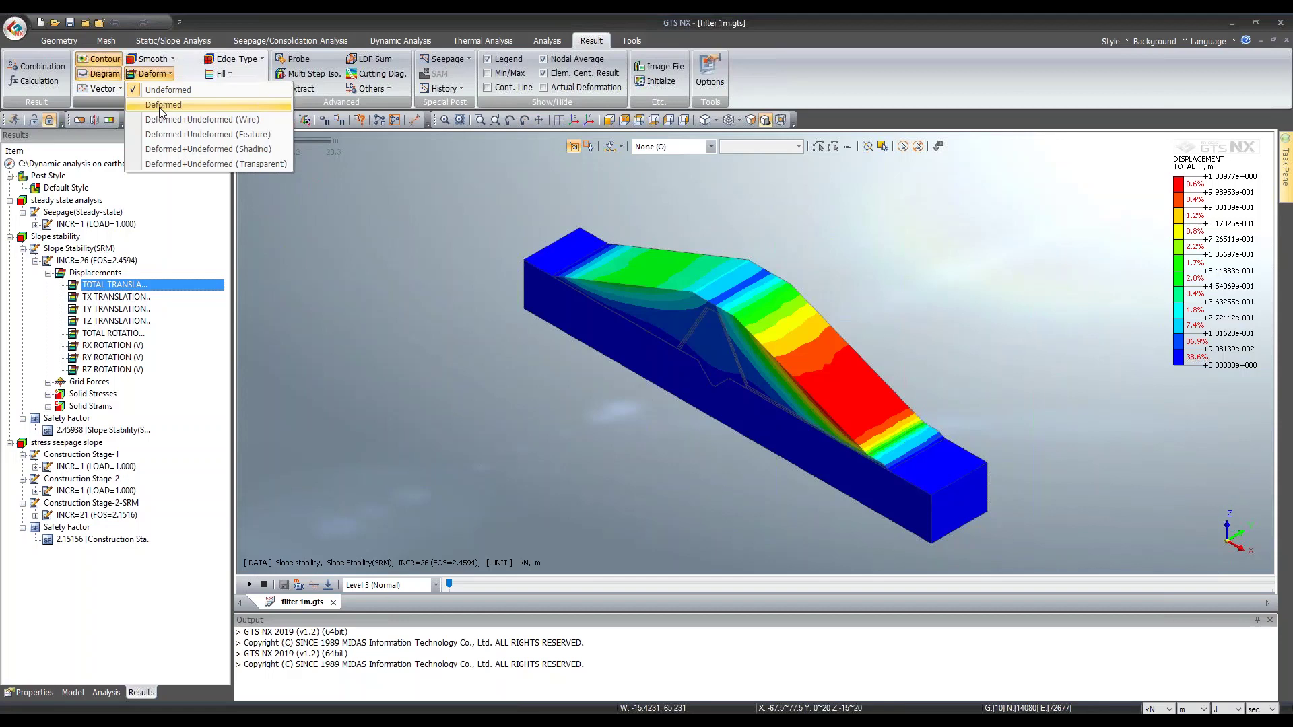
{"action": "left_click", "coordinate": [160, 109]}
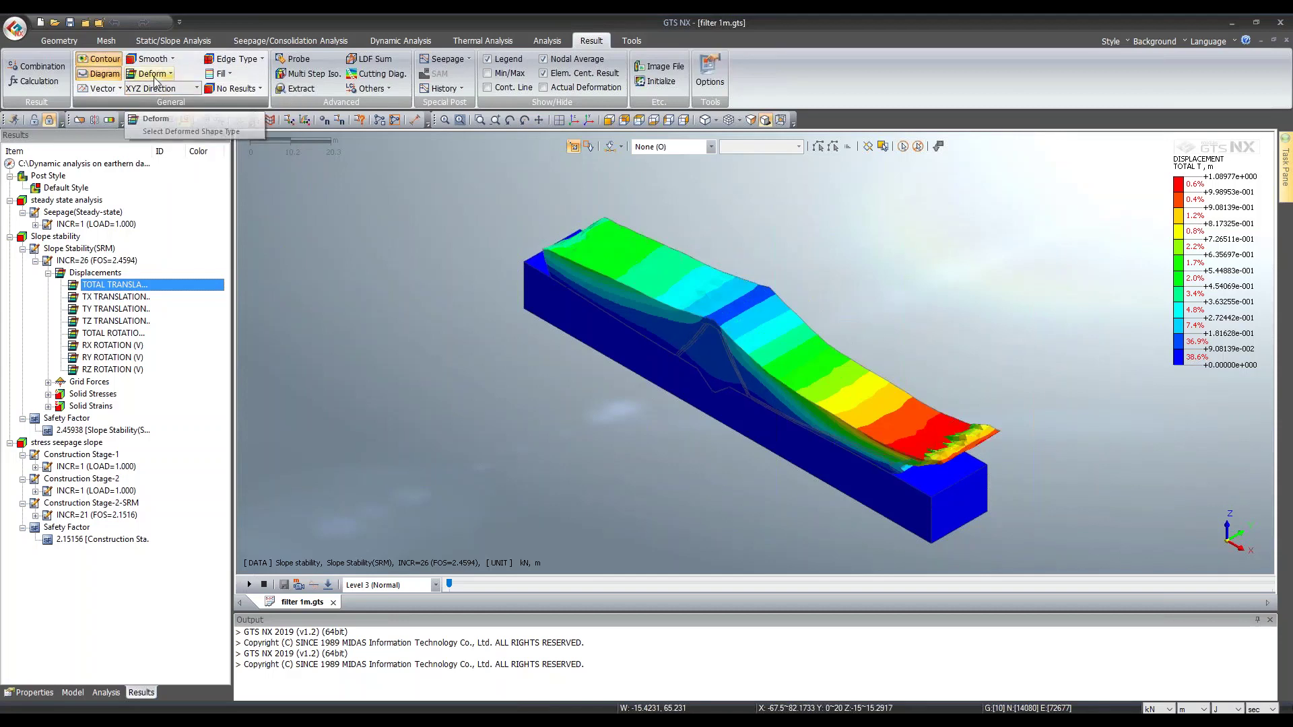
{"action": "left_click", "coordinate": [155, 75]}
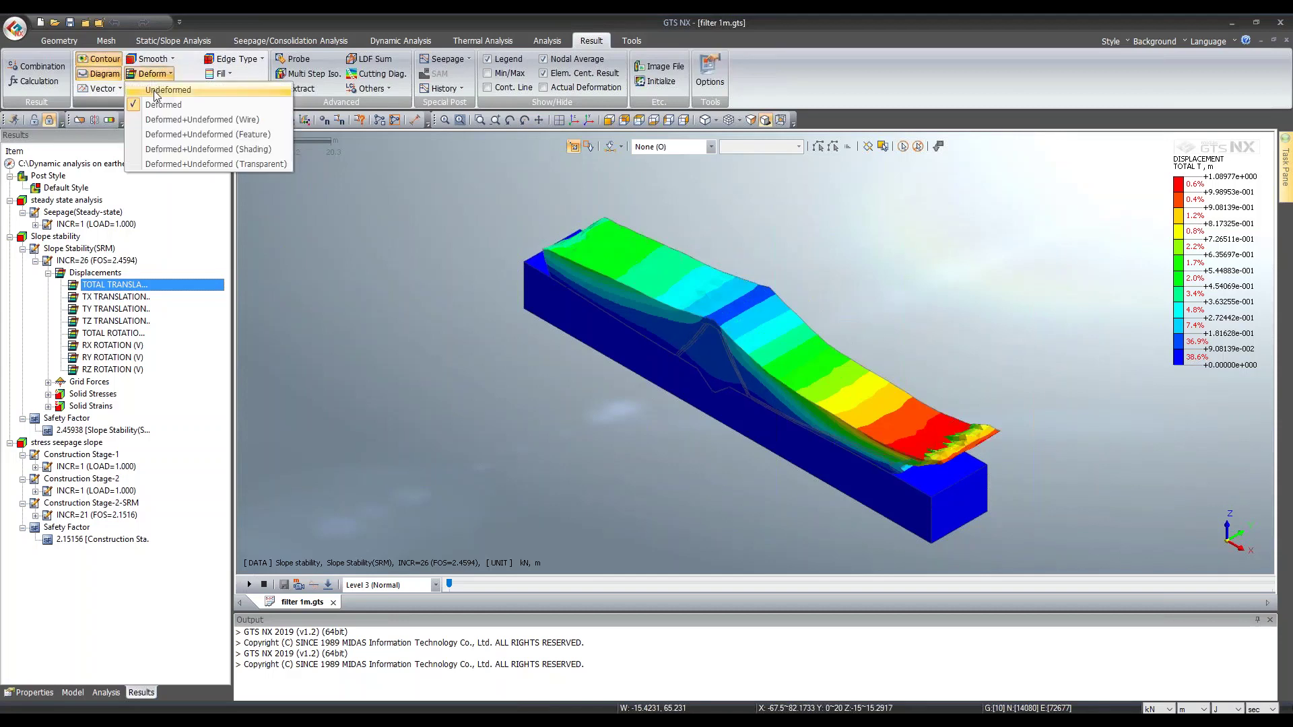
{"action": "left_click", "coordinate": [156, 90]}
{"action": "middle_click_drag", "start_coordinate": [808, 418], "coordinate": [926, 368]}
Step: Show the total displacement on the deformed shape at actual deformation scale and examine the dam from an angled view
{"action": "left_click", "coordinate": [153, 73]}
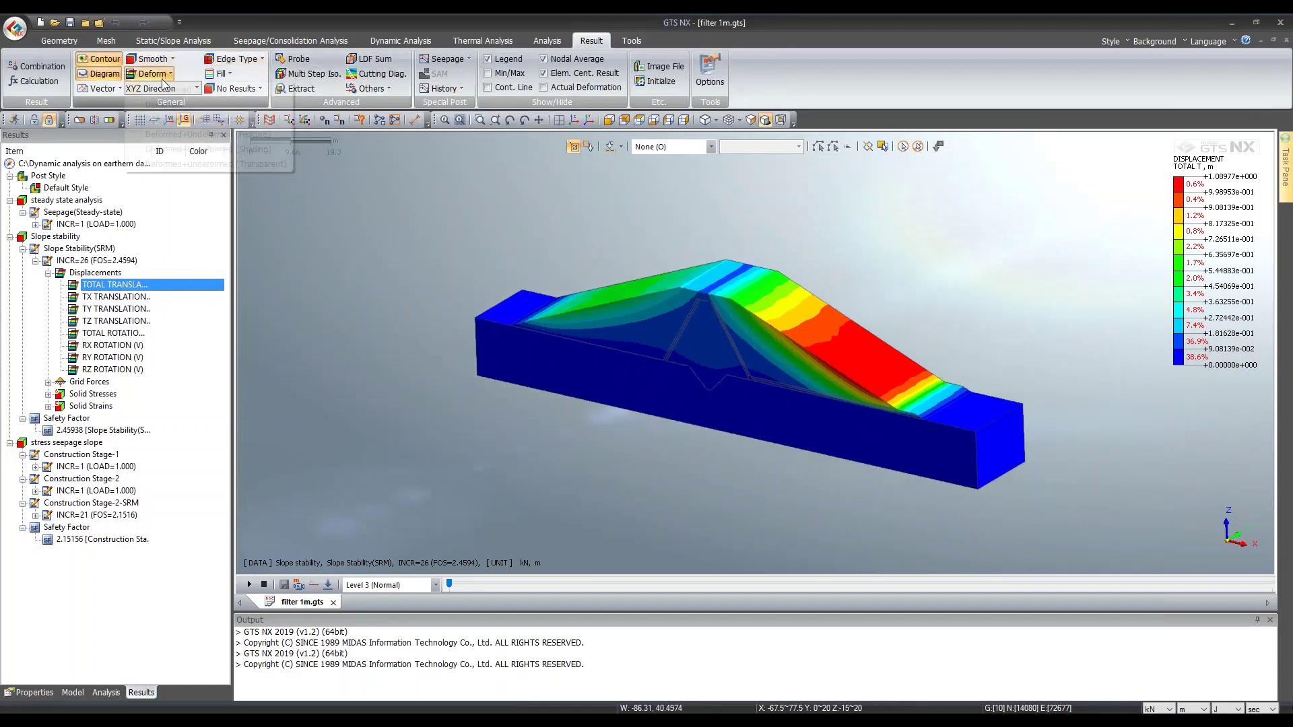
{"action": "left_click", "coordinate": [164, 104]}
{"action": "left_click", "coordinate": [572, 90]}
{"action": "mouse_move", "coordinate": [697, 377]}
{"action": "middle_mouse_down"}
{"action": "mouse_move", "coordinate": [796, 352]}
{"action": "mouse_move", "coordinate": [712, 390]}
{"action": "middle_mouse_up"}
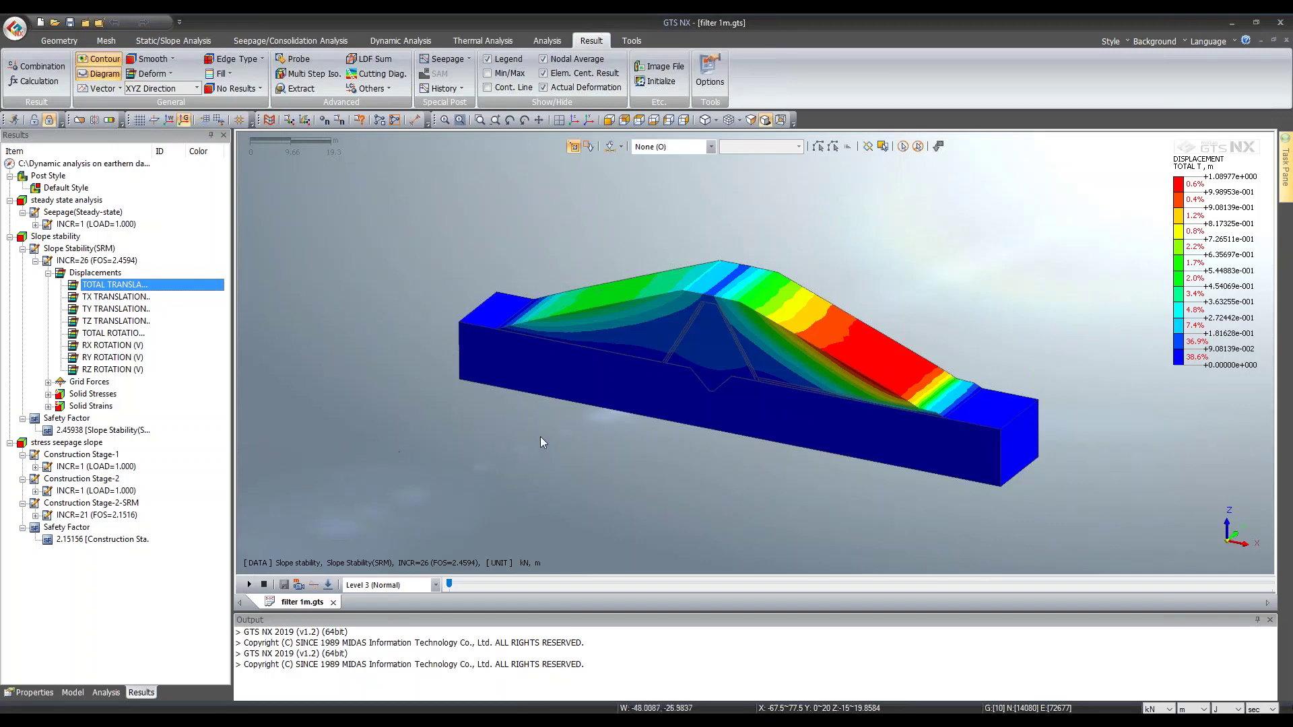
{"action": "middle_click_drag", "start_coordinate": [772, 314], "coordinate": [807, 273]}
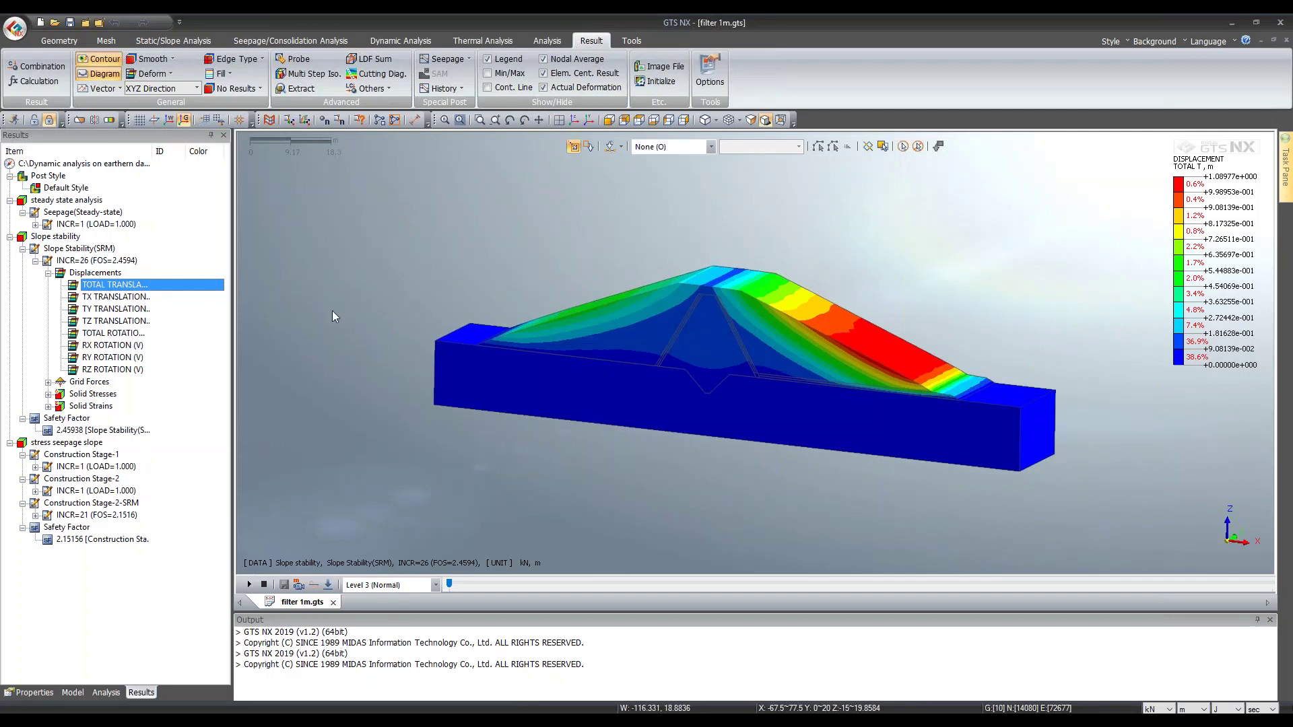
{"action": "scroll", "coordinate": [822, 314], "scroll_direction": "up", "scroll_amount": 2}
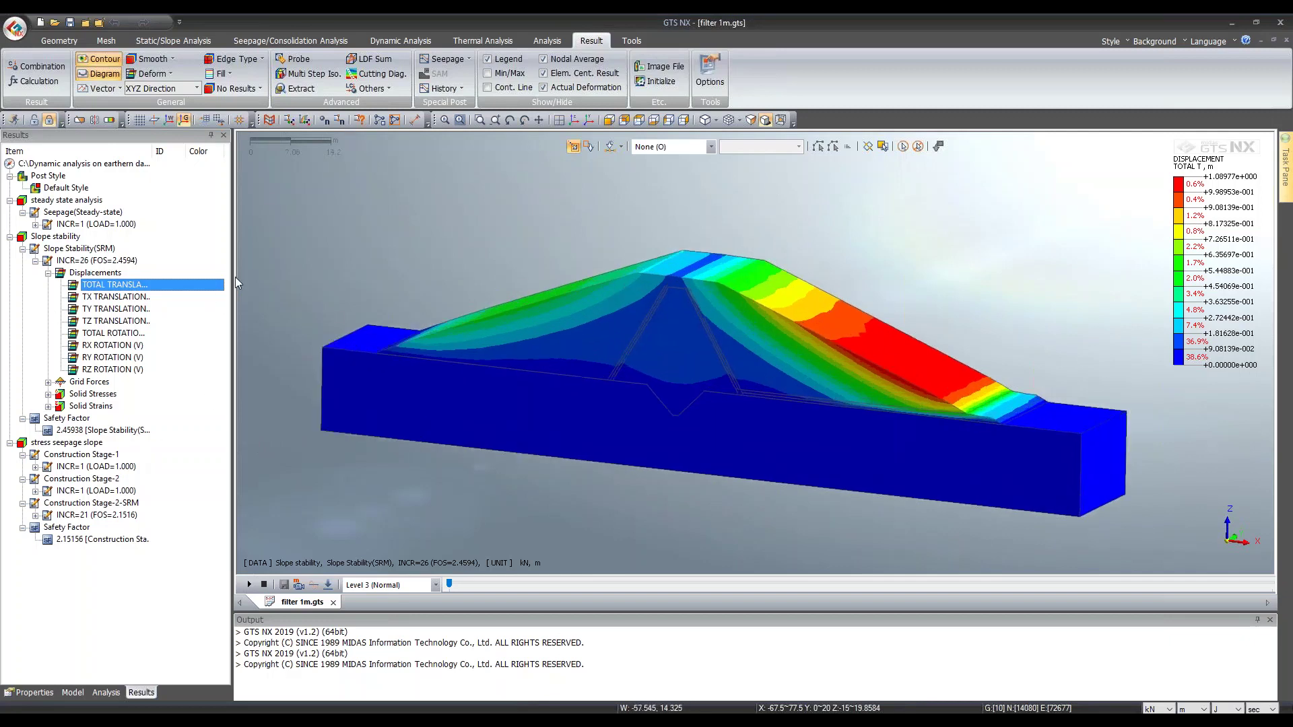
Step: Compare the safety factors of the Slope stability and stress seepage slope cases while examining the slope displacement contours
{"action": "left_click", "coordinate": [88, 431]}
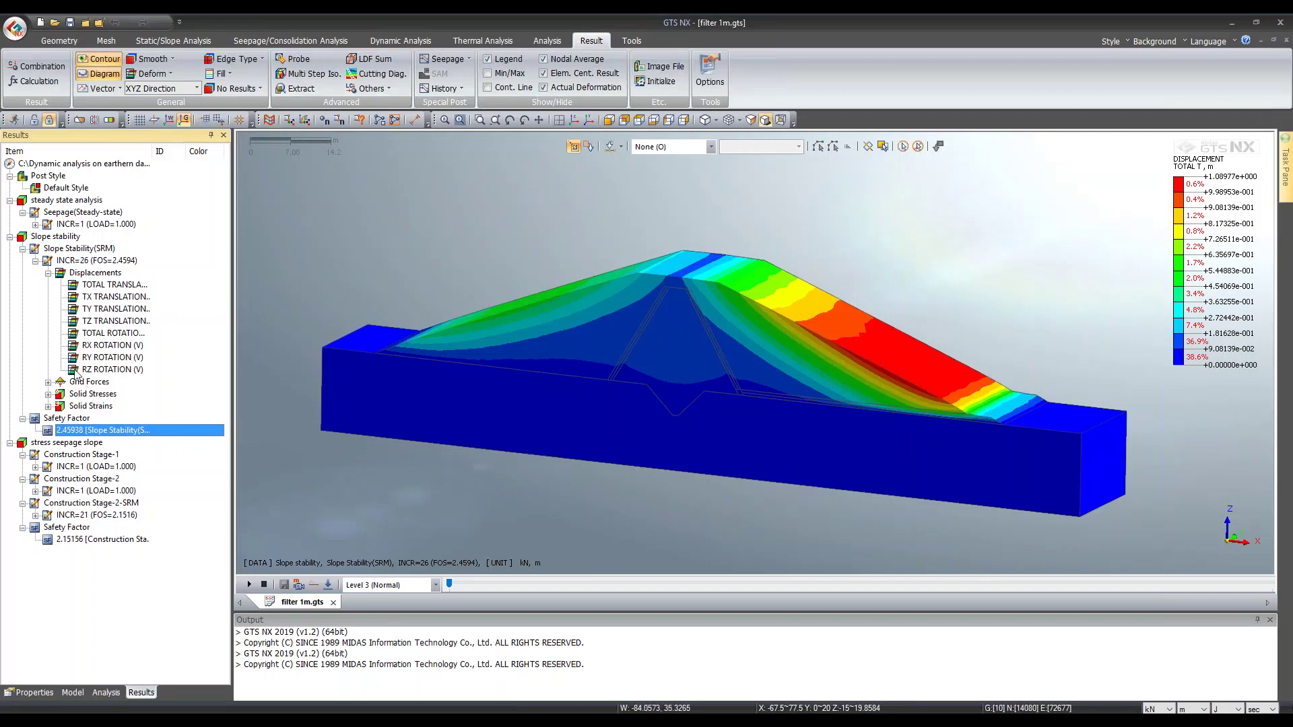
{"action": "left_click", "coordinate": [35, 262]}
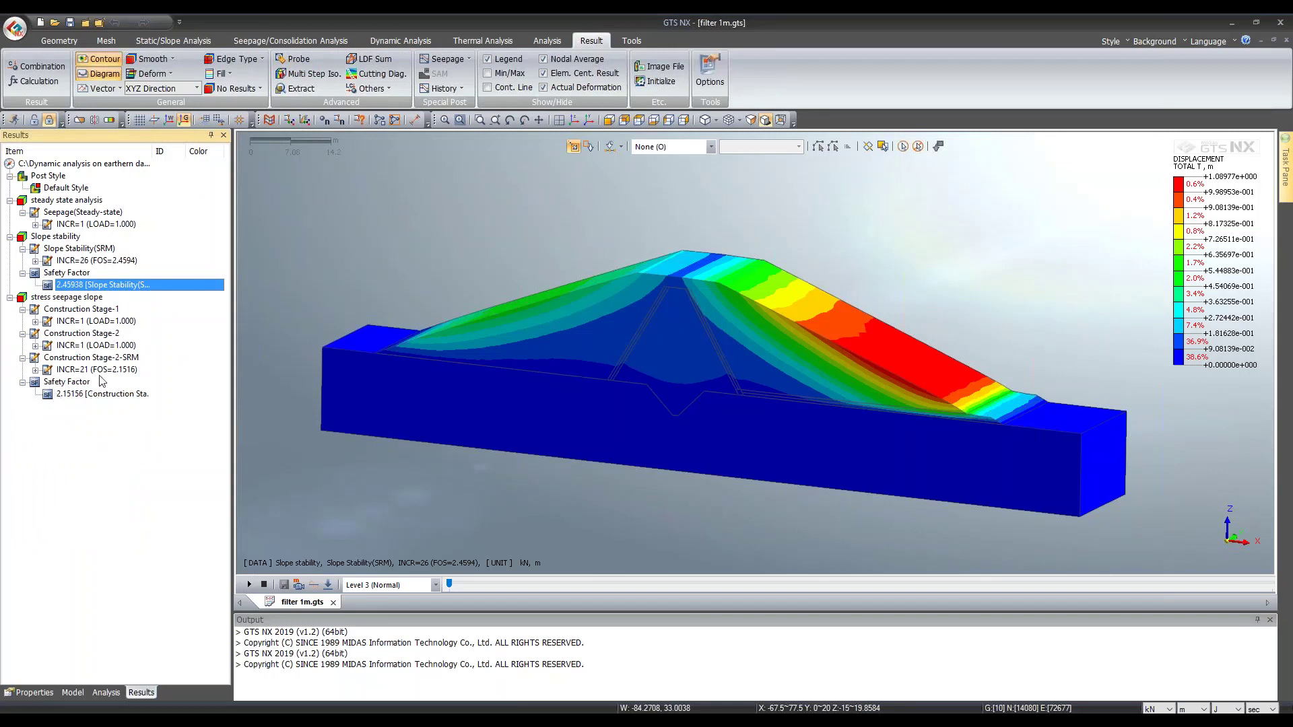
{"action": "middle_click_drag", "start_coordinate": [1018, 418], "coordinate": [859, 313]}
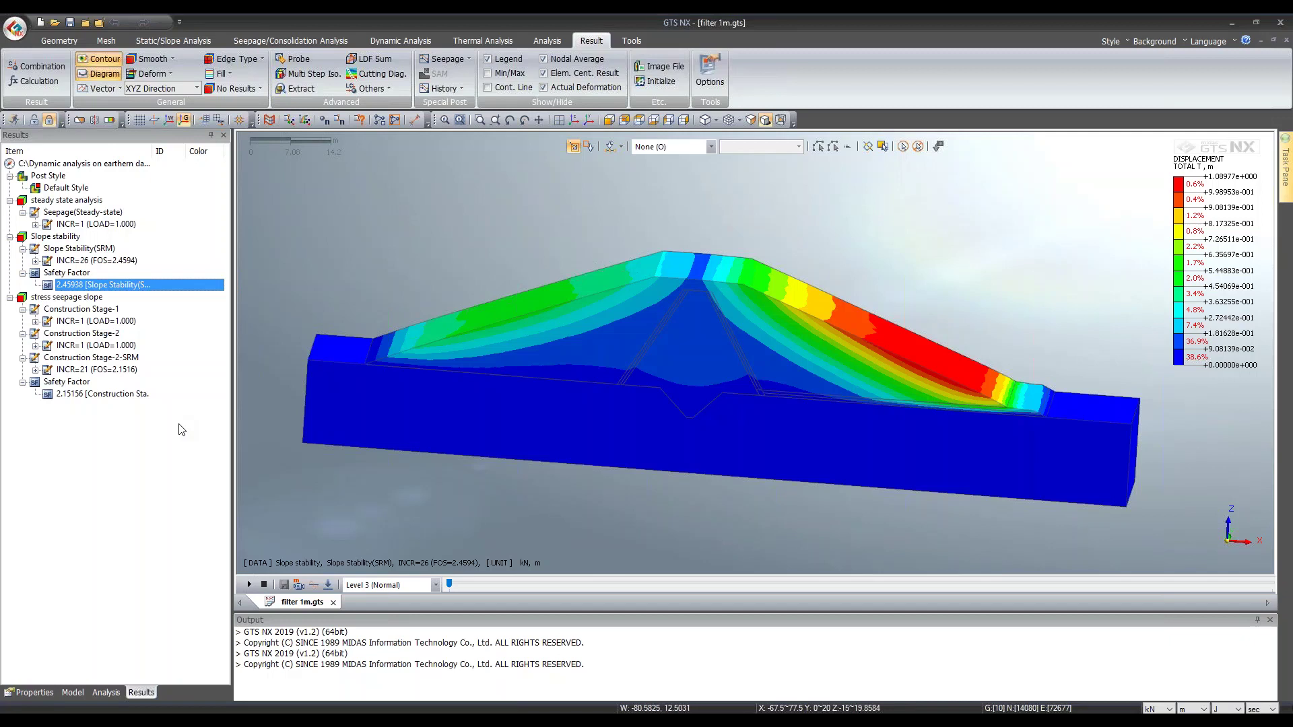
{"action": "middle_click_drag", "start_coordinate": [560, 407], "coordinate": [850, 346], "text": "ctrl"}
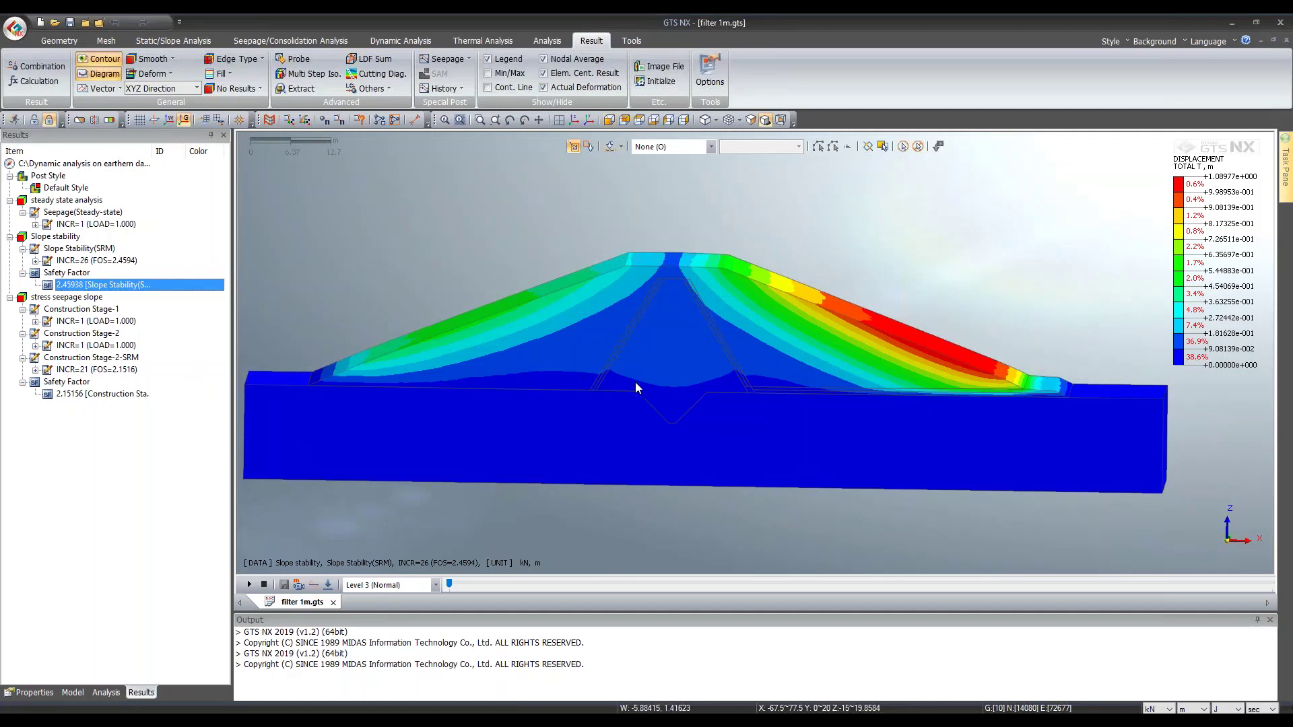
{"action": "left_click", "coordinate": [60, 395]}
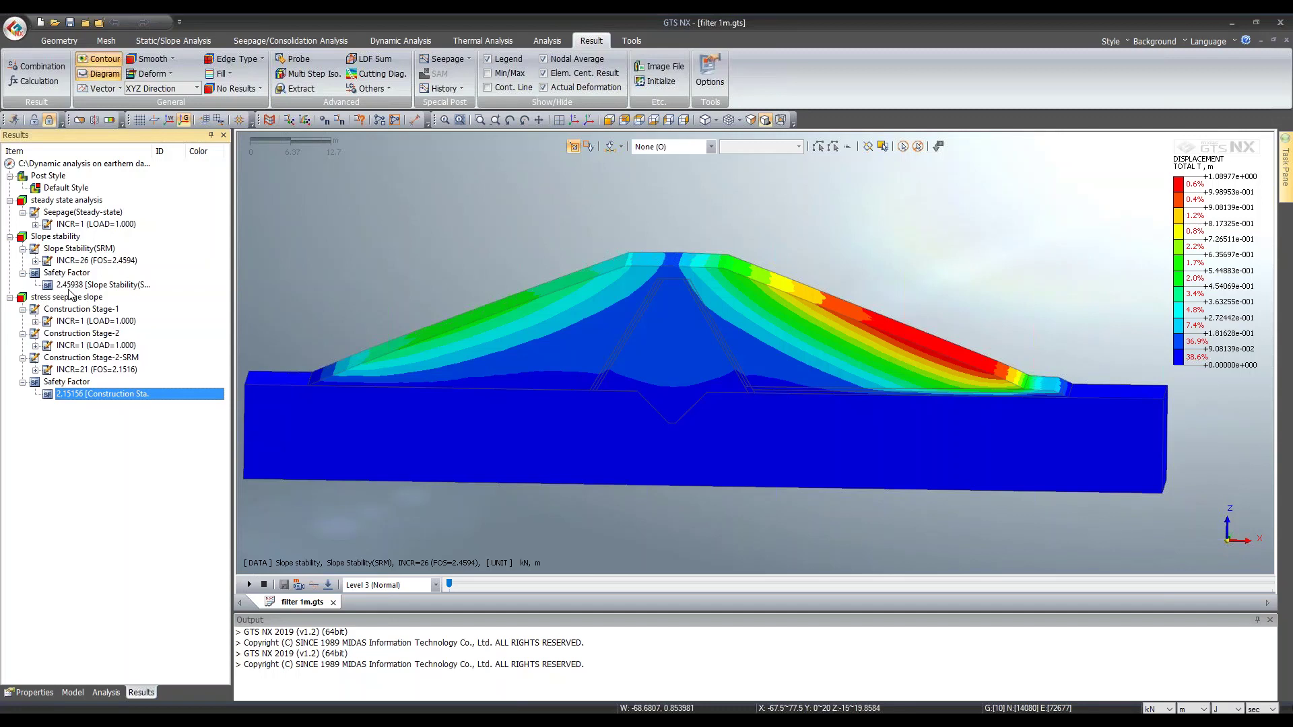
Step: Display the TOTAL TRANSLATION result of Construction Stage-2-SRM and examine the slip zone on the downstream slope
{"action": "left_click", "coordinate": [35, 370]}
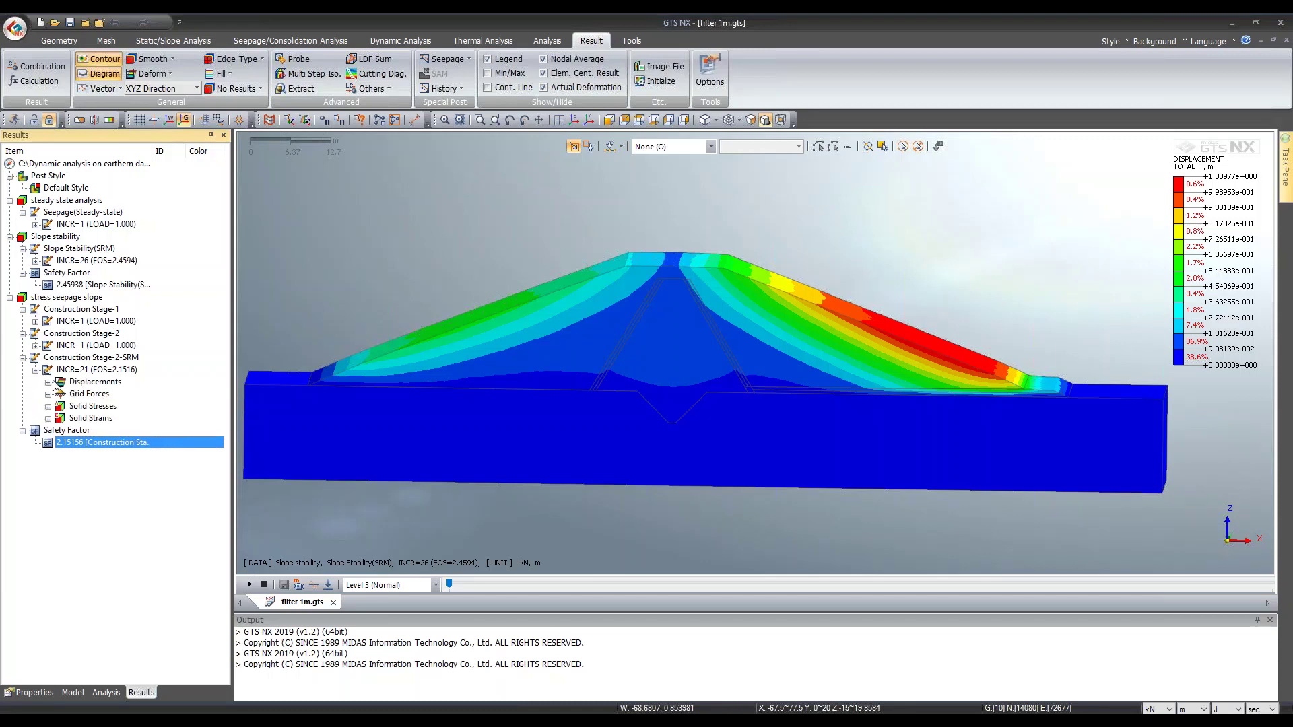
{"action": "left_click", "coordinate": [48, 382]}
{"action": "double_click", "coordinate": [101, 394]}
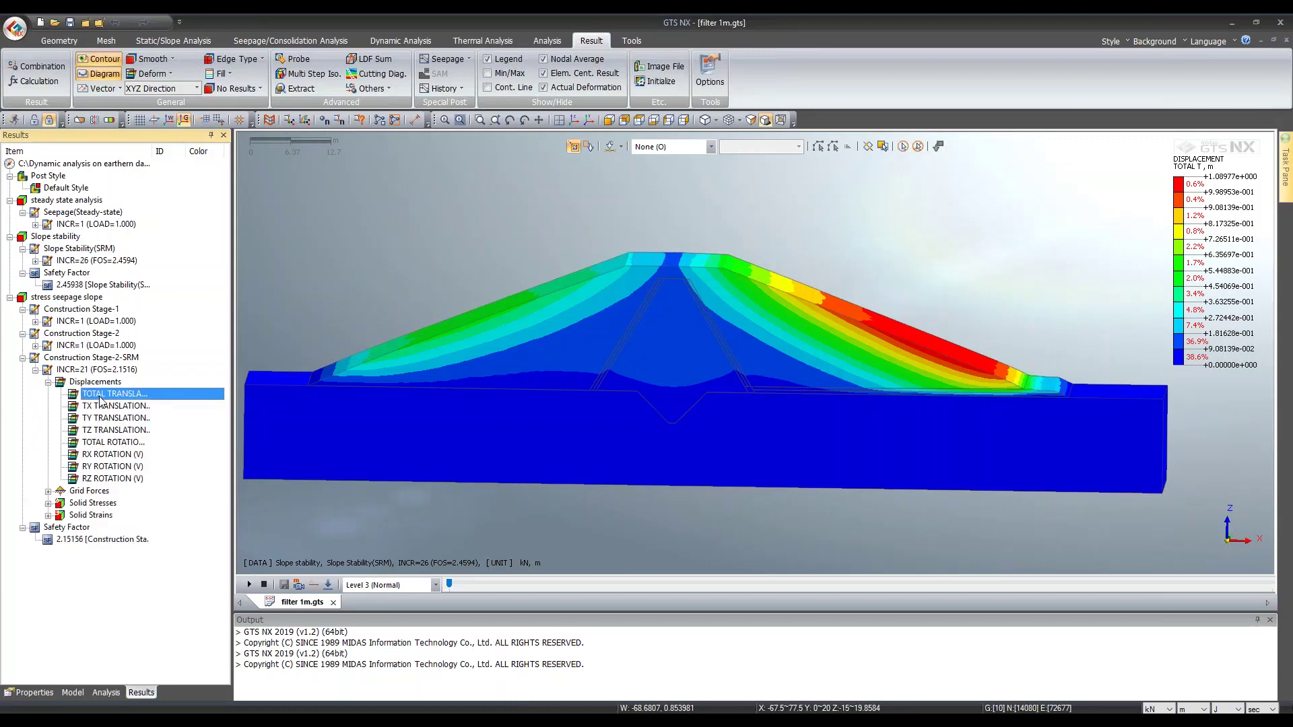
{"action": "middle_click_drag", "start_coordinate": [1109, 463], "coordinate": [1100, 426]}
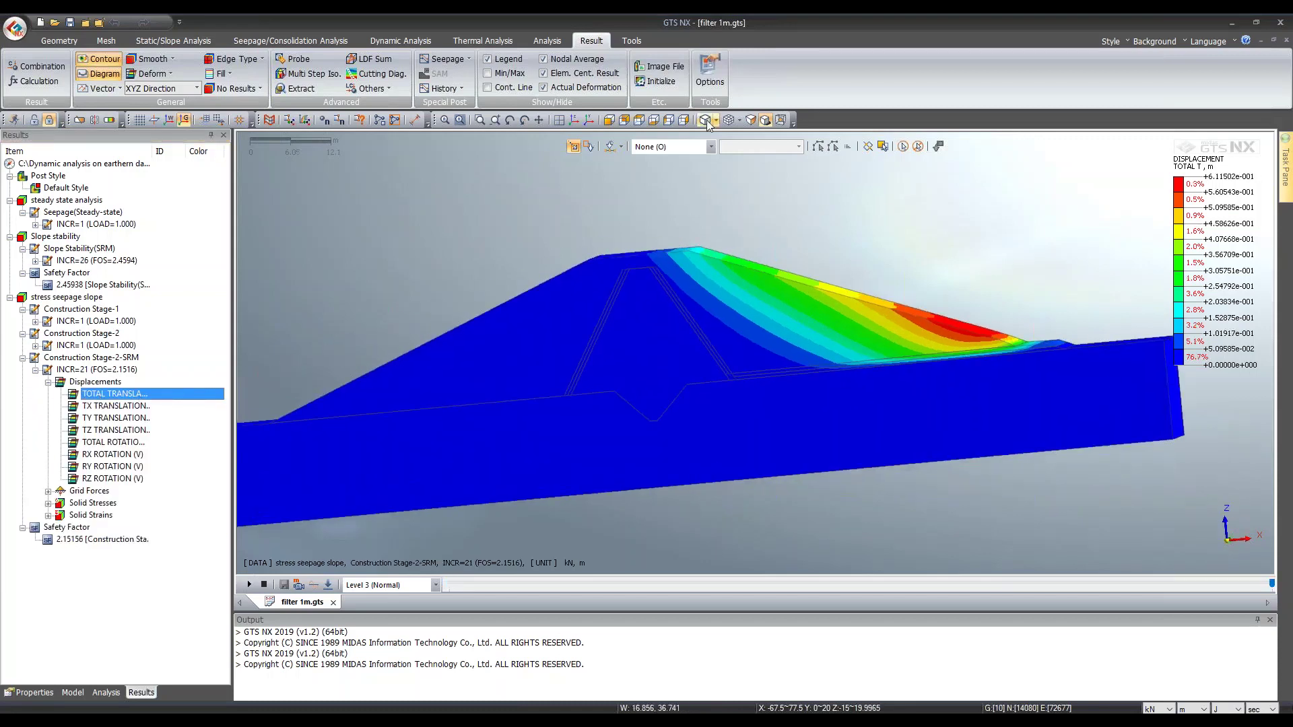
{"action": "mouse_move", "coordinate": [774, 276]}
{"action": "middle_mouse_down"}
{"action": "mouse_move", "coordinate": [793, 276]}
{"action": "mouse_move", "coordinate": [783, 296]}
{"action": "middle_mouse_up"}
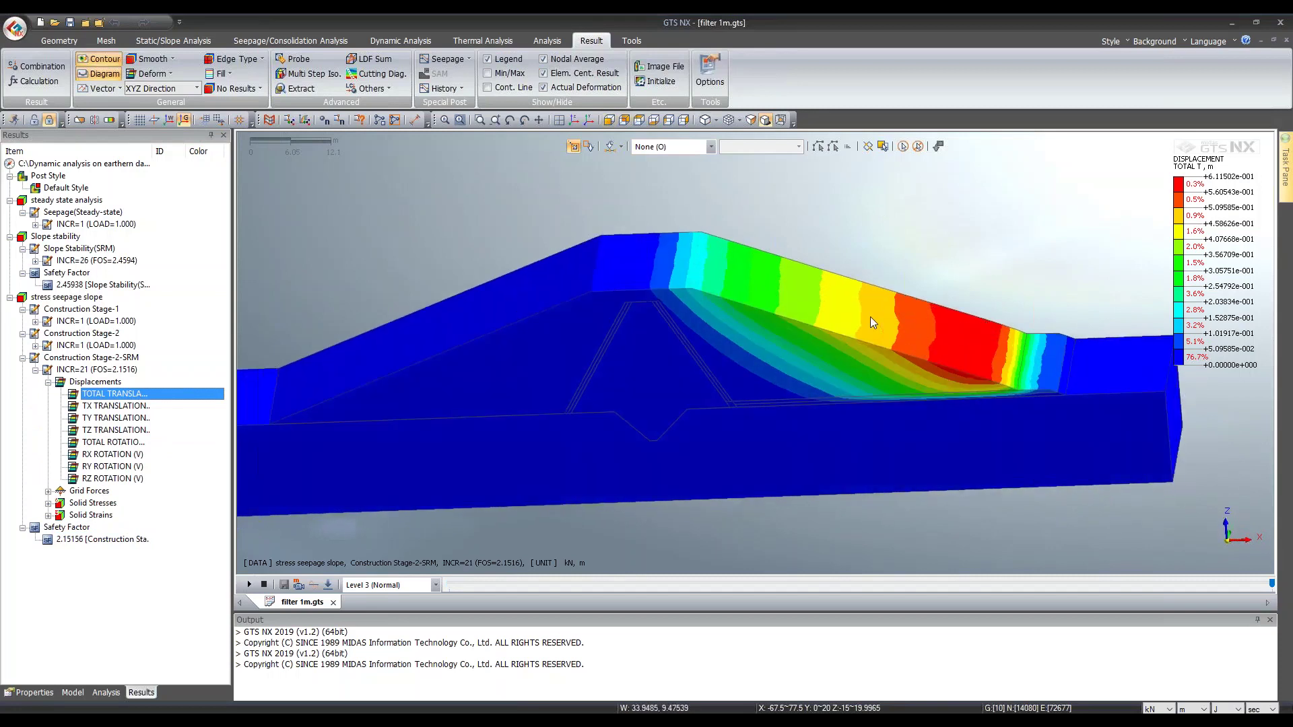
{"action": "middle_click_drag", "start_coordinate": [748, 319], "coordinate": [757, 314]}
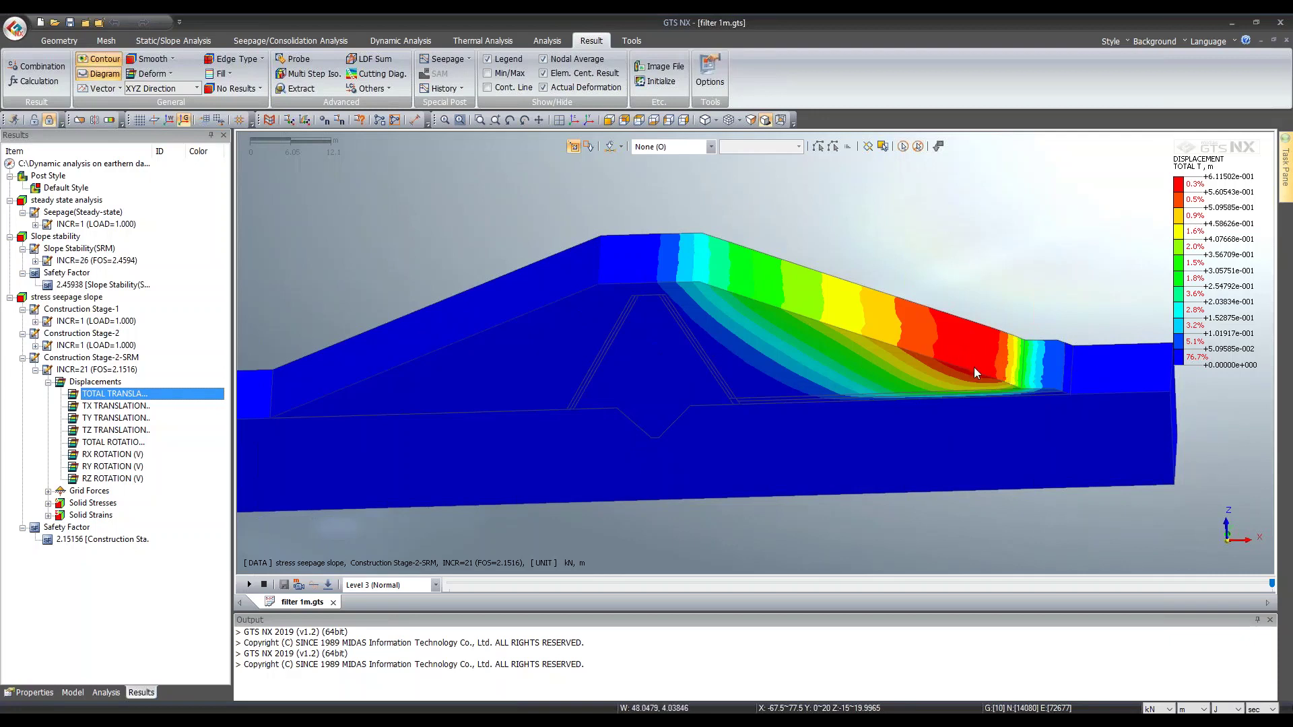
{"action": "left_click", "coordinate": [608, 120]}
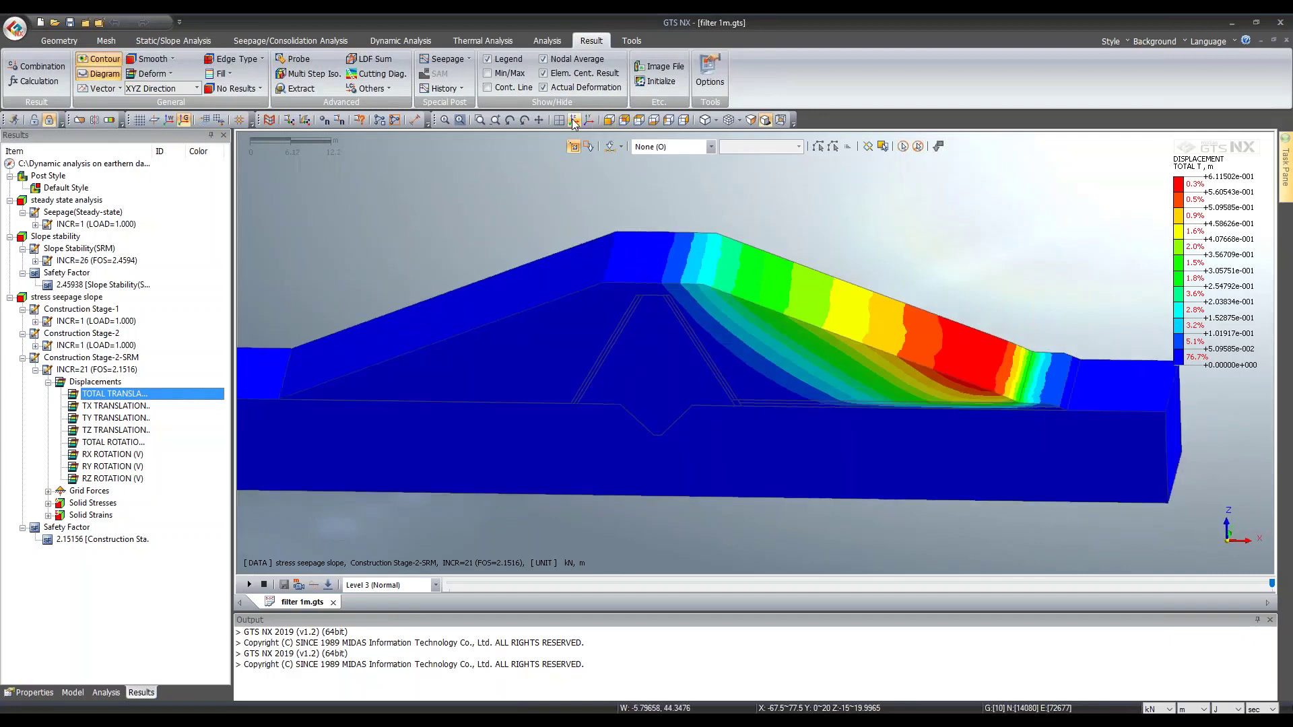
Step: Trace flow paths for the stress seepage slope analysis set in Construction Stage-1 from nodes on the upstream side of the dam
{"action": "left_click", "coordinate": [442, 59]}
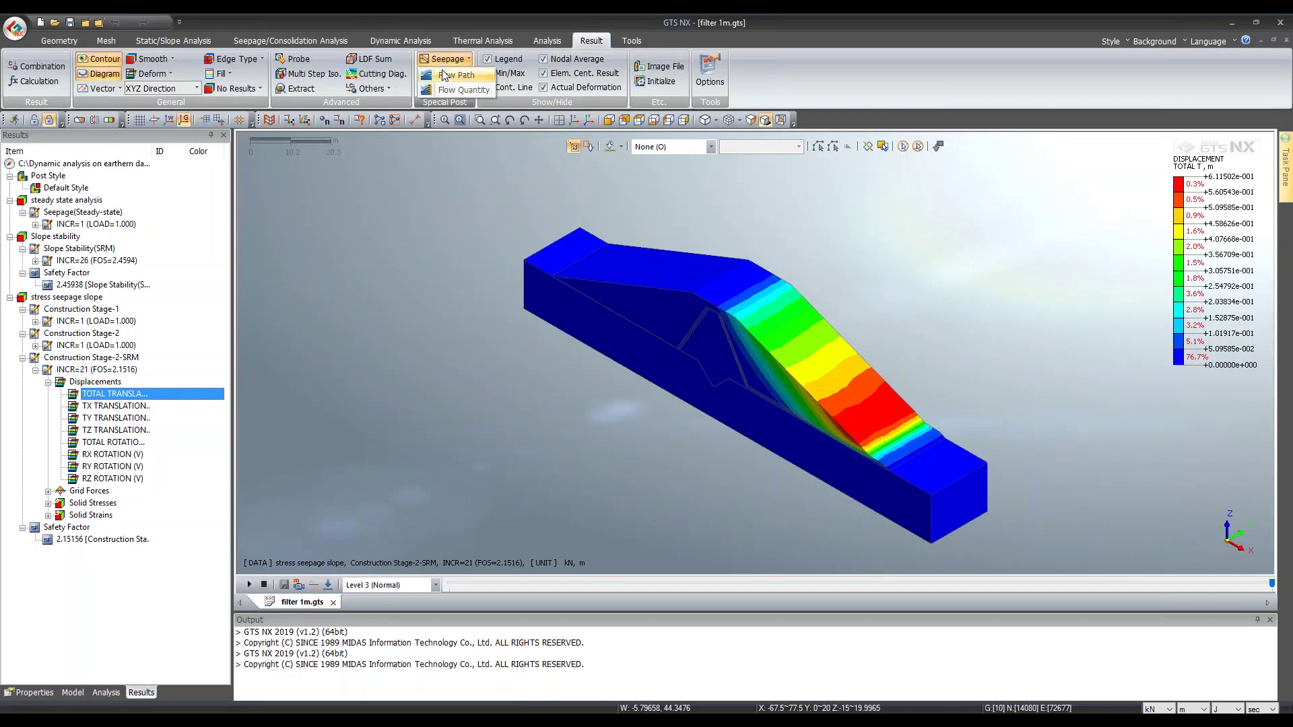
{"action": "left_click_drag", "start_coordinate": [81, 145], "coordinate": [351, 175]}
{"action": "left_click", "coordinate": [361, 199]}
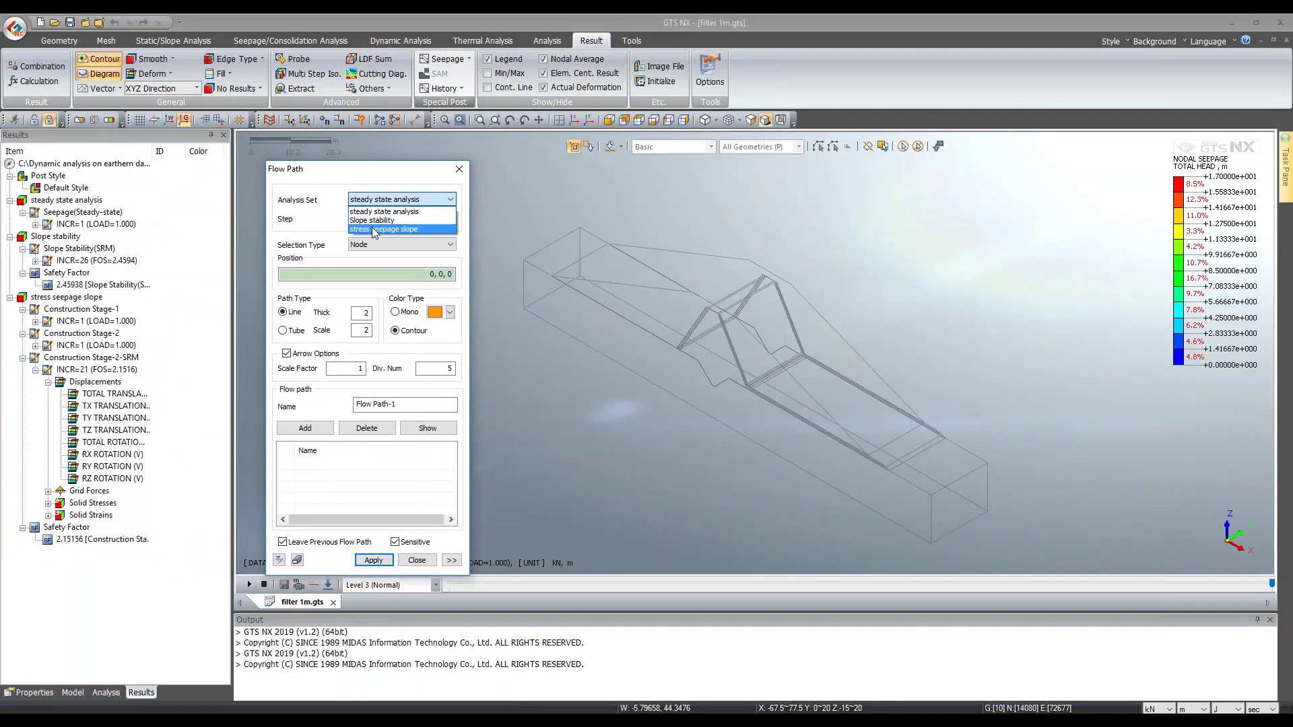
{"action": "left_click", "coordinate": [372, 228]}
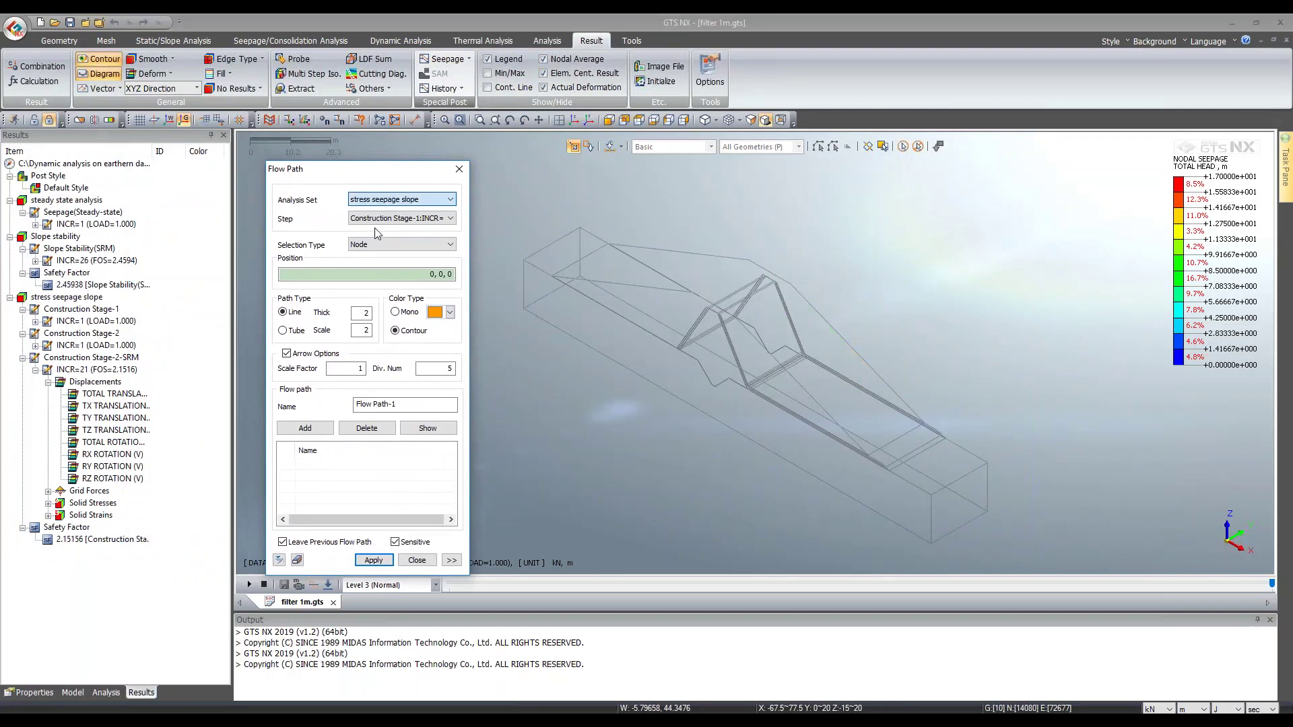
{"action": "left_click", "coordinate": [617, 261]}
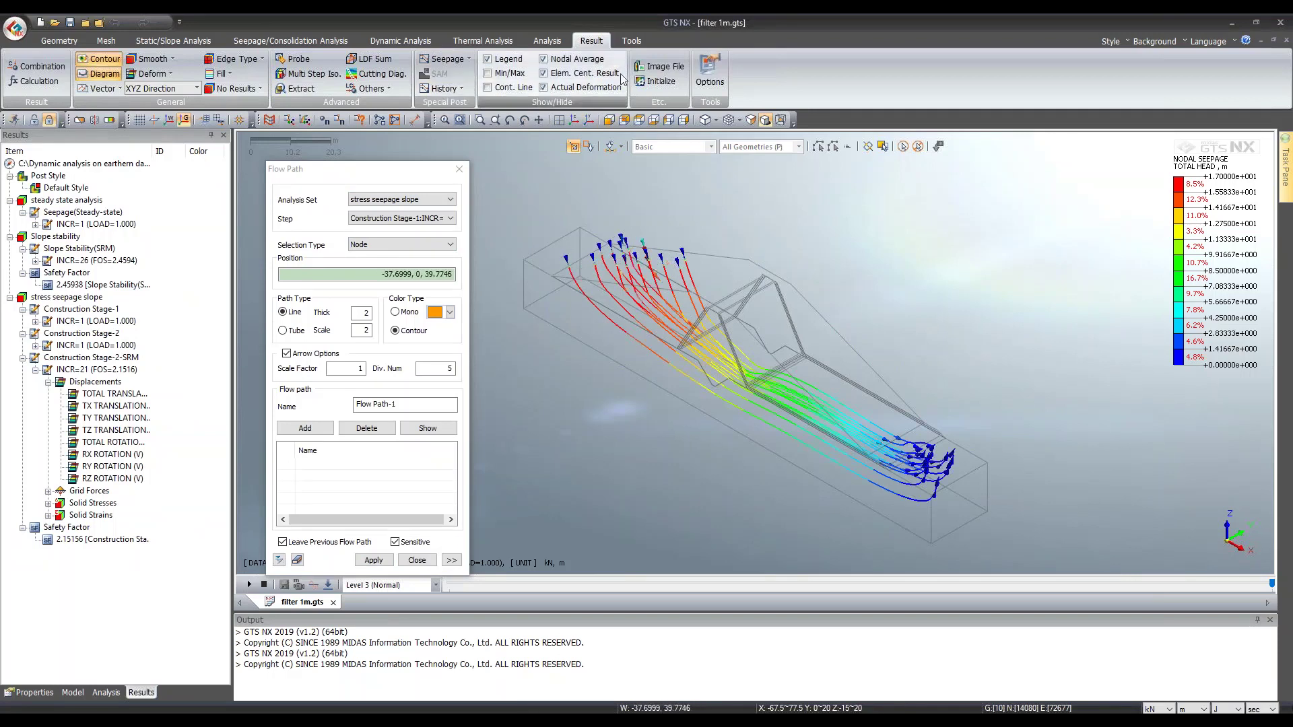
Step: Play the seepage flow path animation in front view, and close the flow path tool
{"action": "left_click", "coordinate": [609, 121]}
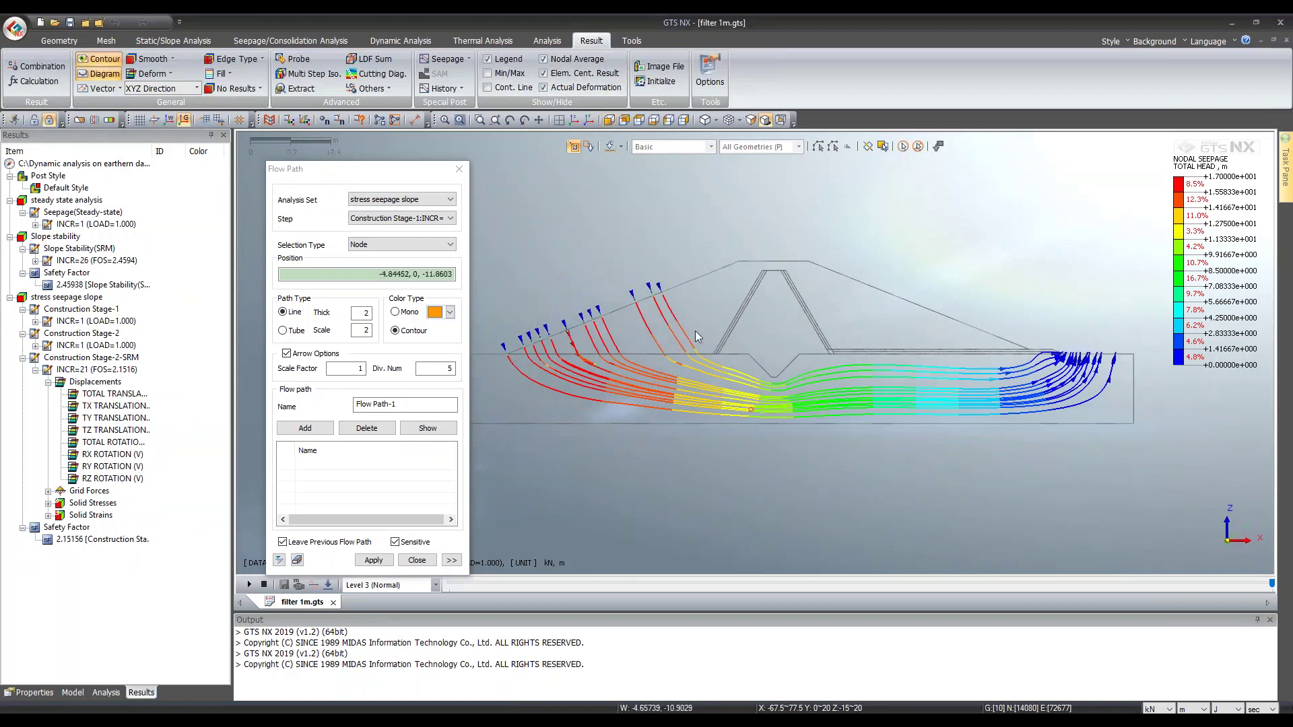
{"action": "left_click", "coordinate": [249, 585]}
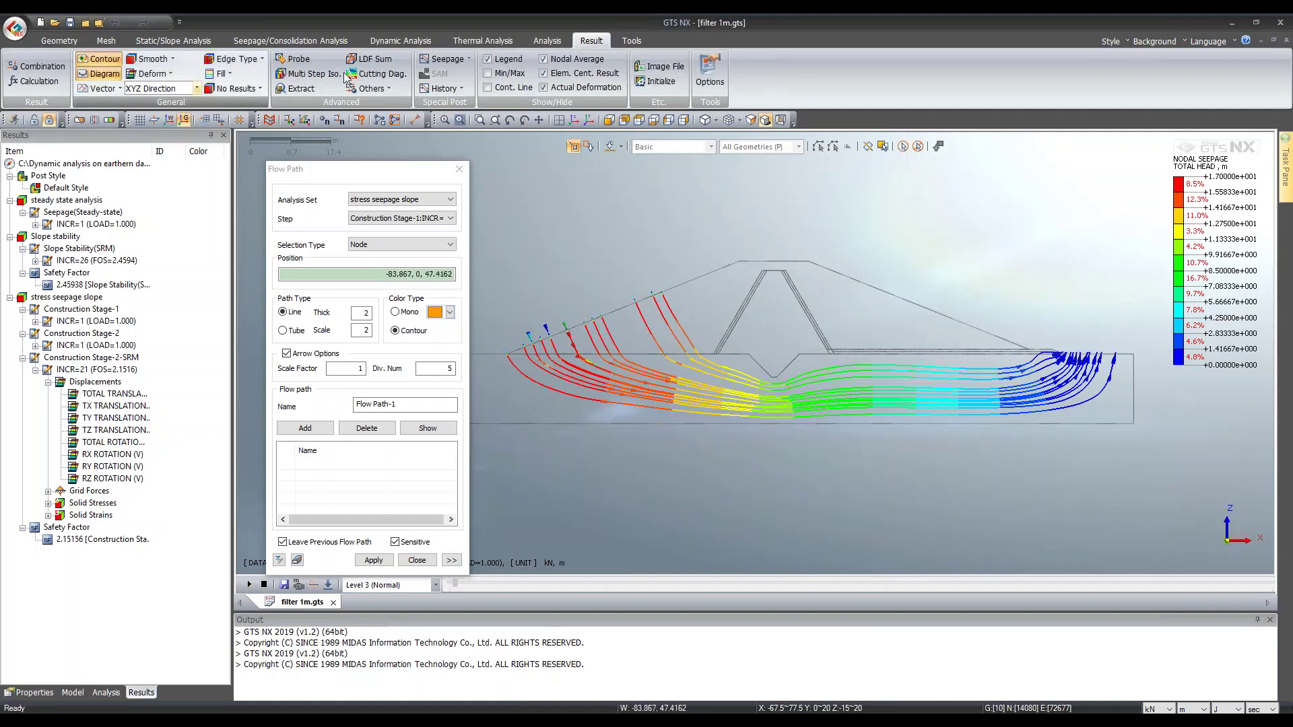
{"action": "key", "text": "Escape"}
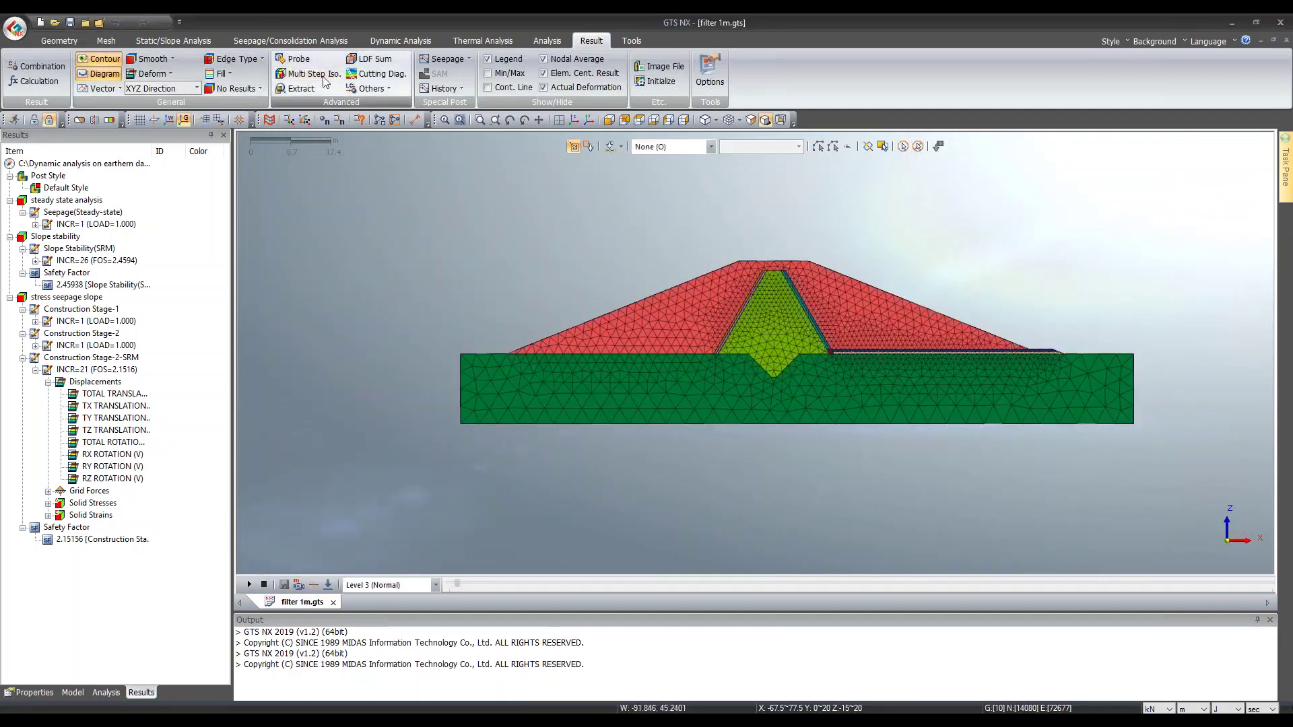
Step: Set up a Multi Step Iso Surface for the stress seepage slope set using Nodal Seepage Results and PORE PRESSURE HEAD
{"action": "left_click", "coordinate": [313, 71]}
{"action": "left_click_drag", "start_coordinate": [105, 142], "coordinate": [304, 170]}
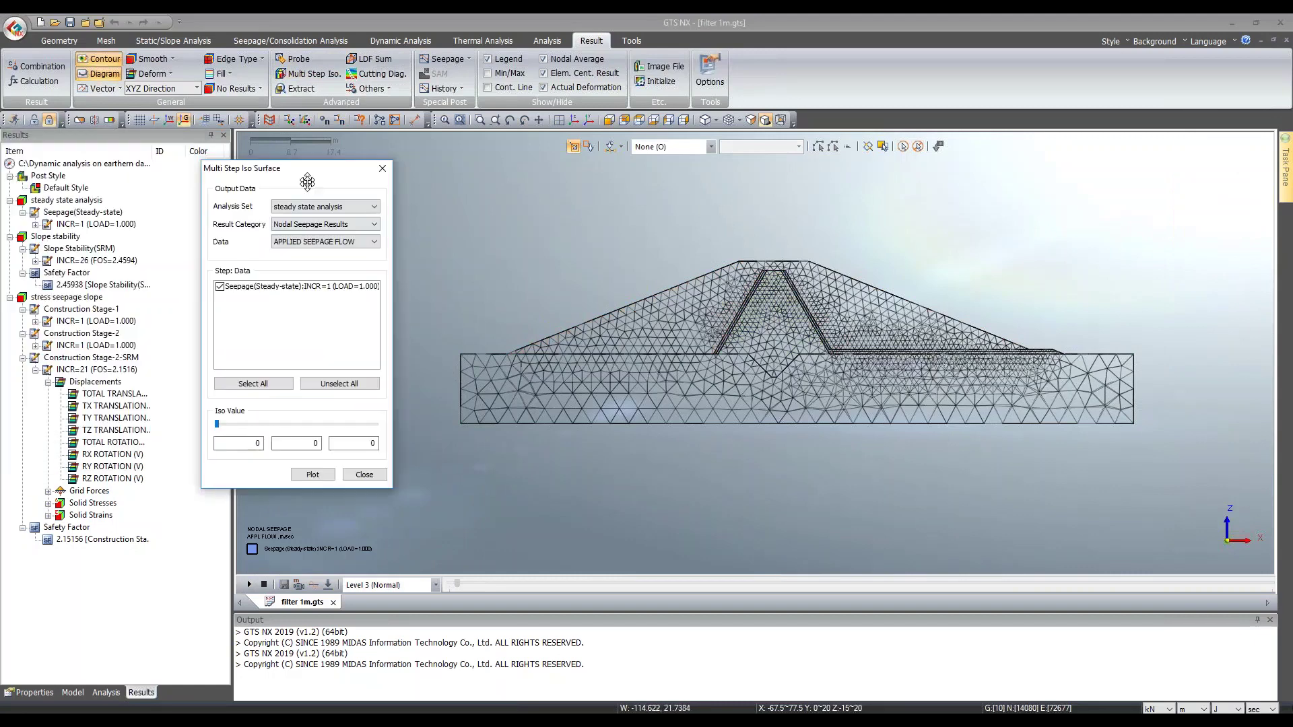
{"action": "left_click", "coordinate": [330, 225]}
{"action": "left_click", "coordinate": [327, 235]}
{"action": "left_click", "coordinate": [323, 206]}
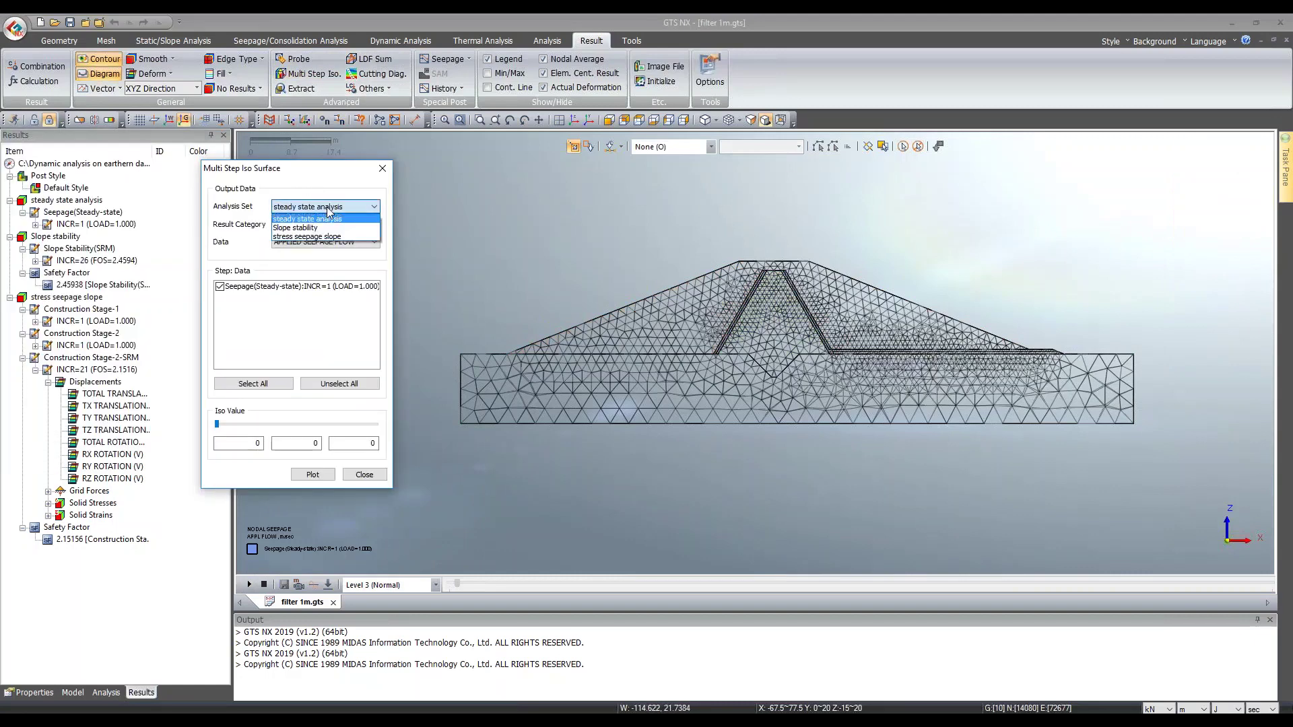
{"action": "left_click", "coordinate": [316, 229]}
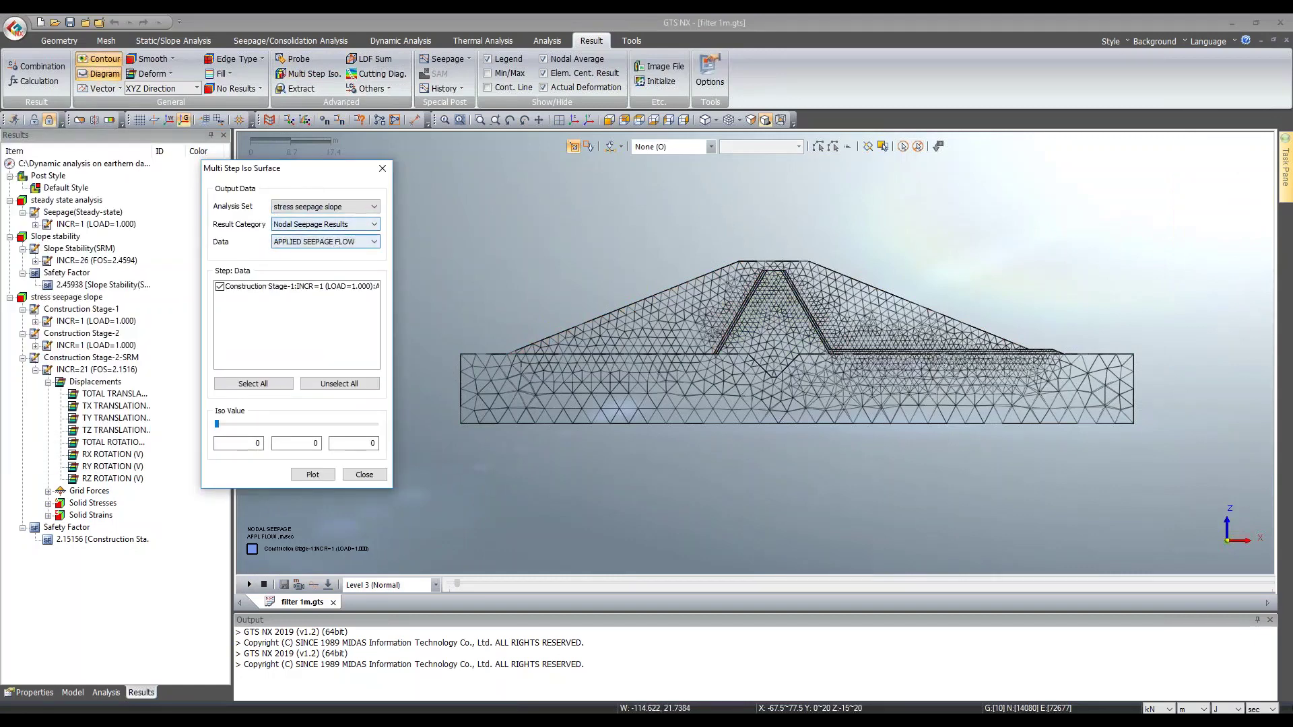
{"action": "left_click", "coordinate": [324, 224]}
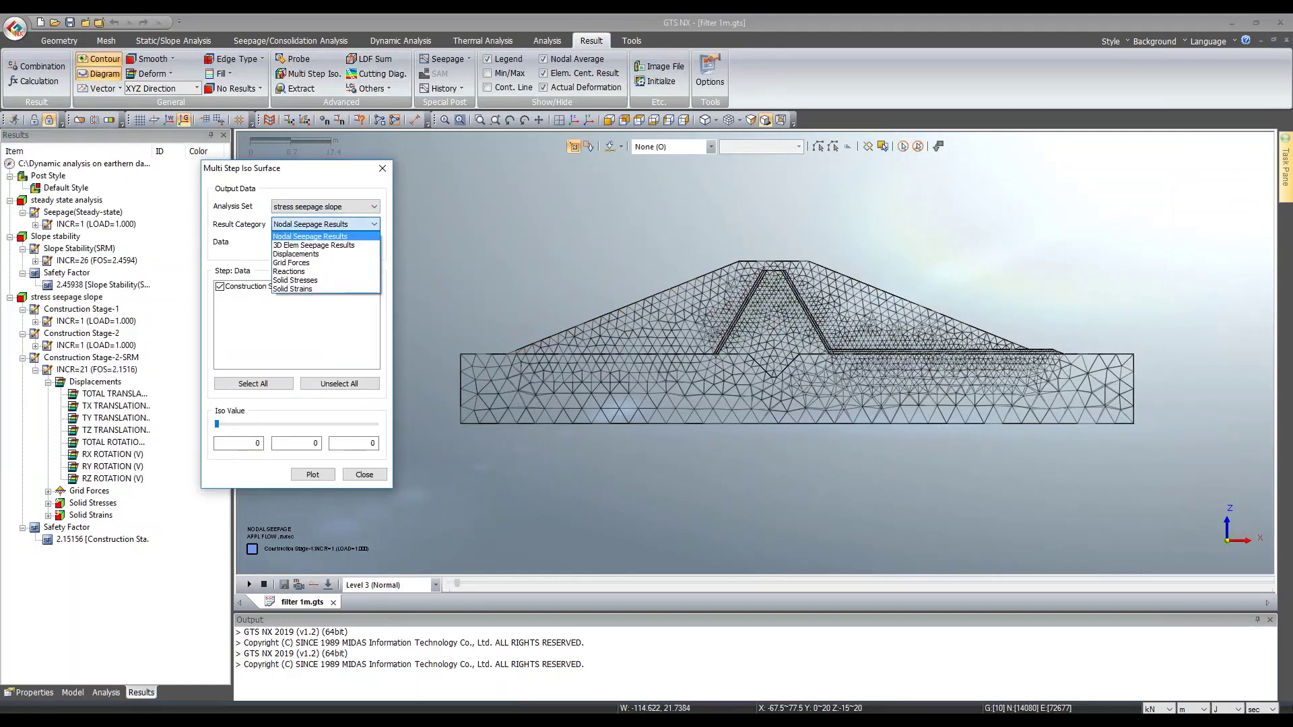
{"action": "left_click", "coordinate": [339, 227]}
{"action": "left_click", "coordinate": [343, 241]}
{"action": "left_click", "coordinate": [326, 280]}
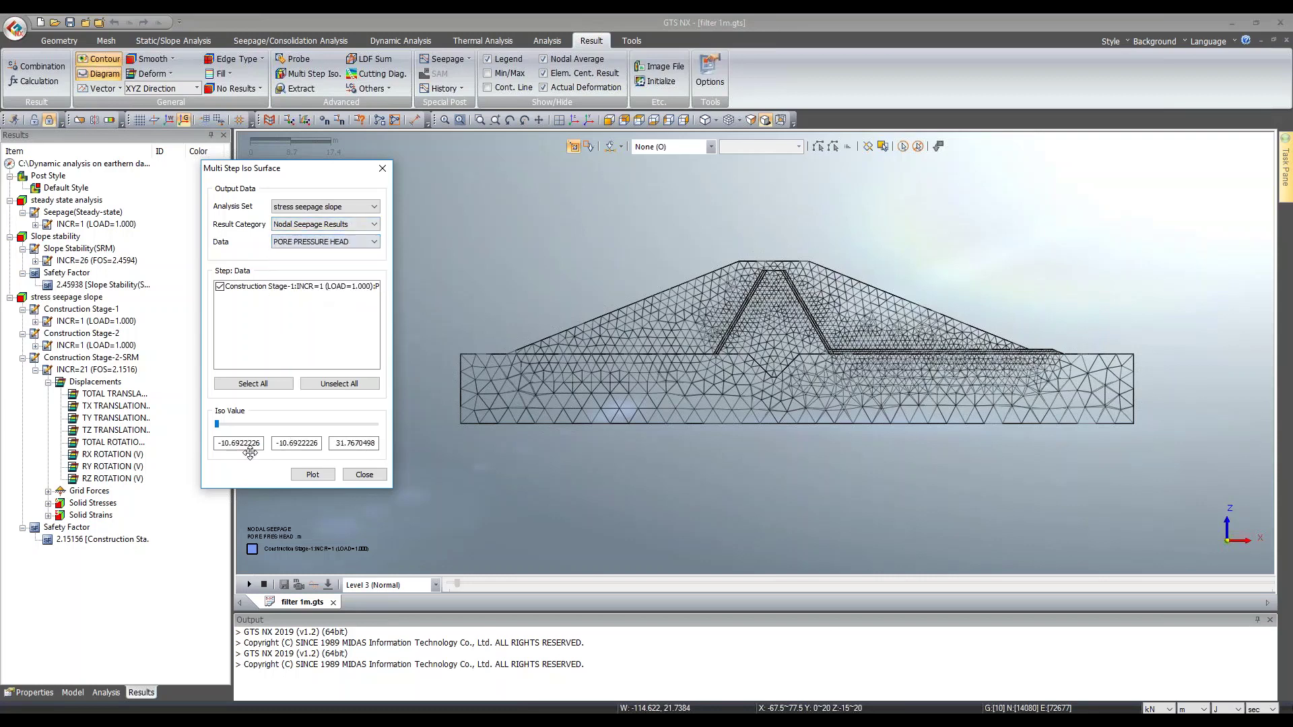
Step: Plot the pore pressure head iso surface at value 0, examine the phreatic surface through the dam, and close the tool
{"action": "double_click", "coordinate": [296, 443]}
{"action": "type", "text": "0"}
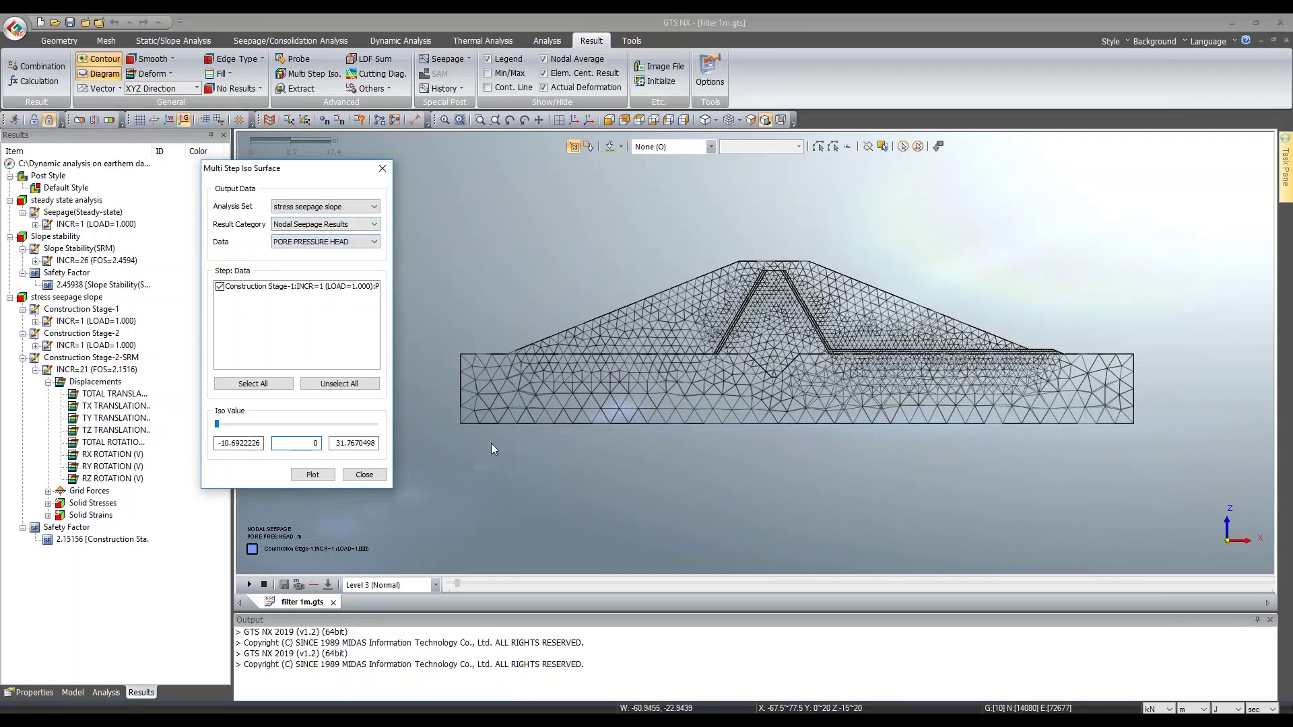
{"action": "left_click", "coordinate": [577, 126]}
{"action": "left_click", "coordinate": [313, 474]}
{"action": "scroll", "coordinate": [766, 316], "scroll_direction": "up", "scroll_amount": 5}
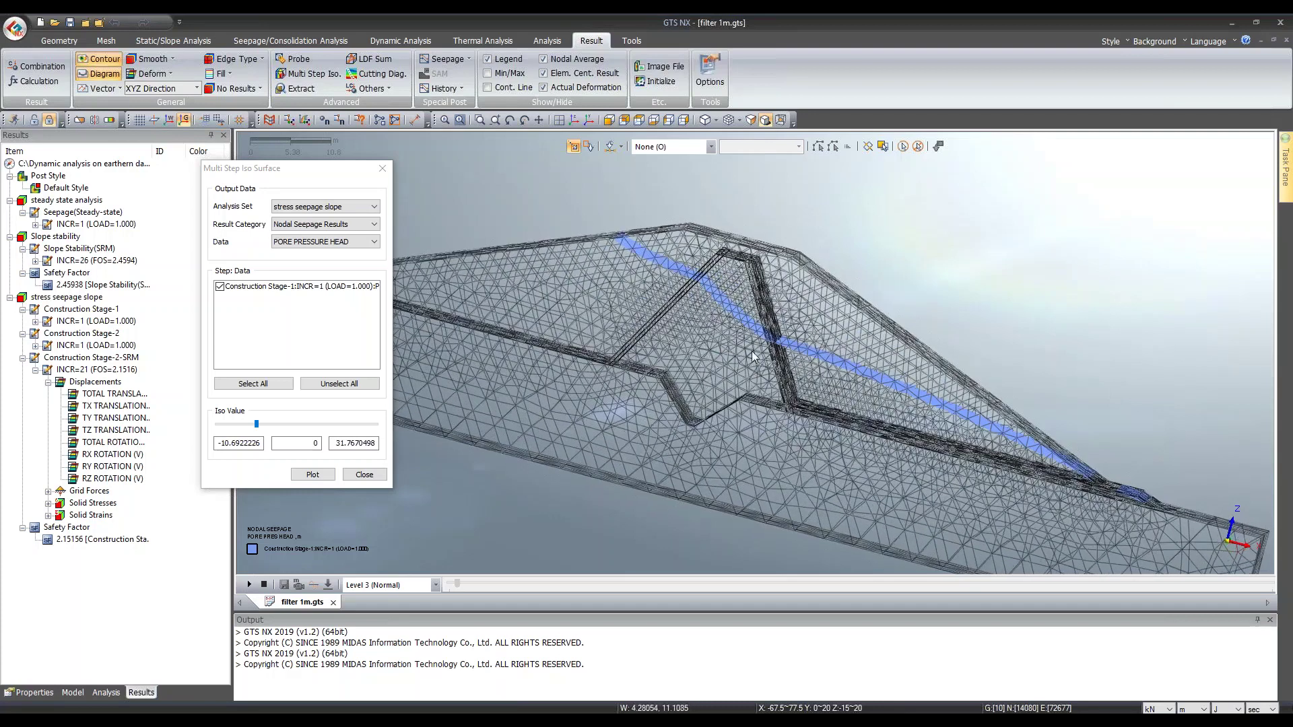
{"action": "left_click", "coordinate": [586, 121]}
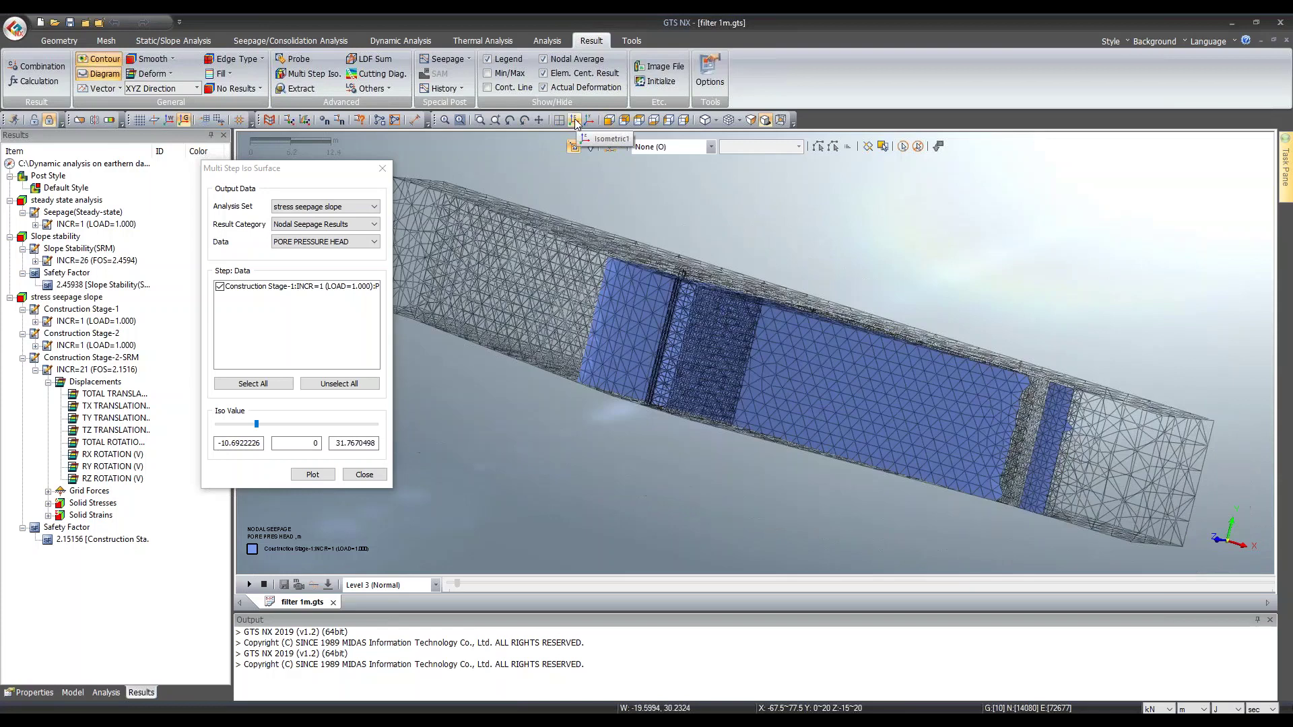
{"action": "left_click", "coordinate": [383, 165]}
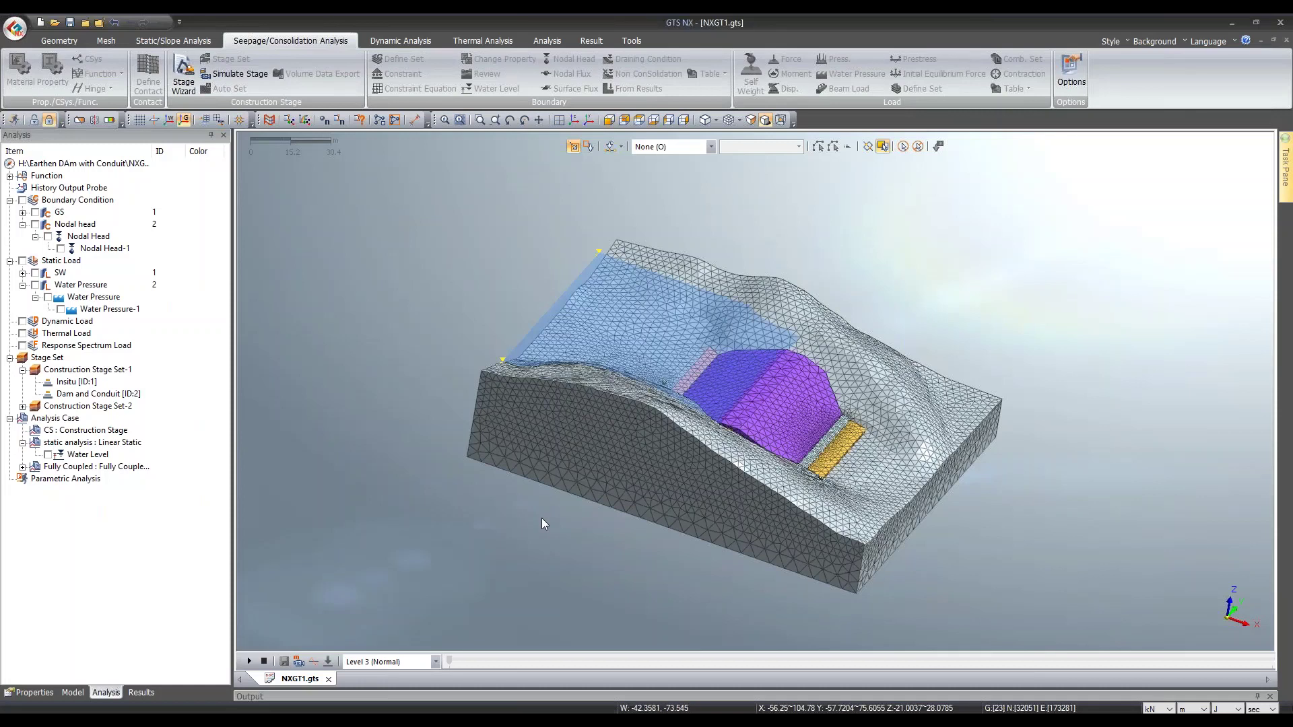
Step: In the NXGT1 model, inspect the Fully Coupled case and Construction Stage Set-2, and hide the Insitu stage's Water Level
{"action": "left_click", "coordinate": [23, 467]}
{"action": "left_click", "coordinate": [48, 479]}
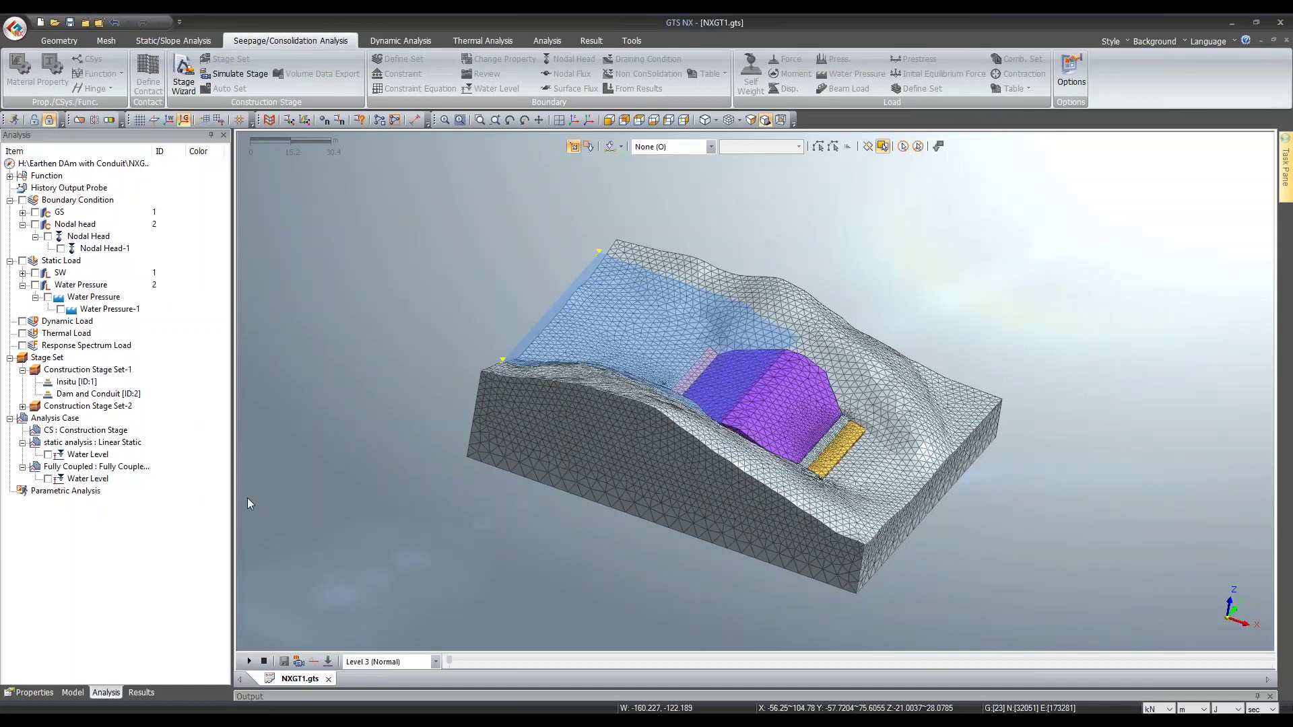
{"action": "left_click", "coordinate": [23, 406]}
{"action": "left_click", "coordinate": [35, 418]}
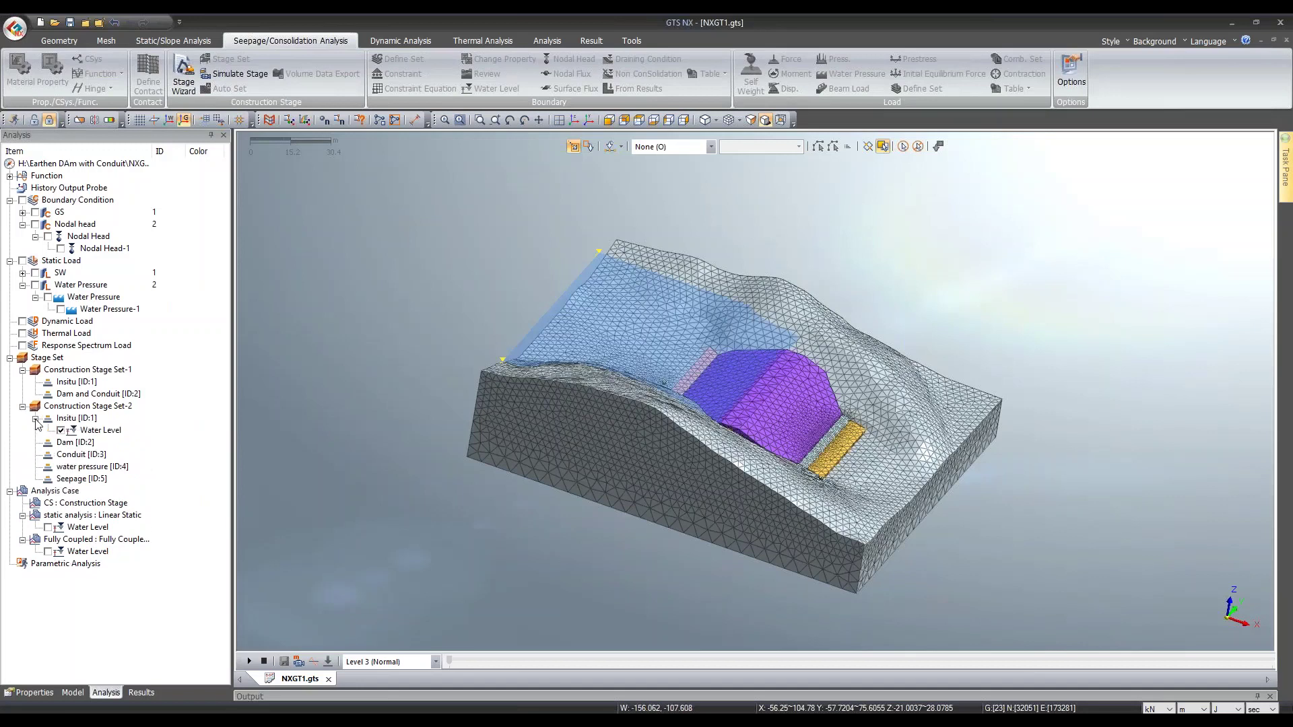
{"action": "mouse_move", "coordinate": [785, 431]}
{"action": "middle_mouse_down"}
{"action": "mouse_move", "coordinate": [781, 394]}
{"action": "mouse_move", "coordinate": [725, 397]}
{"action": "mouse_move", "coordinate": [765, 423]}
{"action": "middle_mouse_up"}
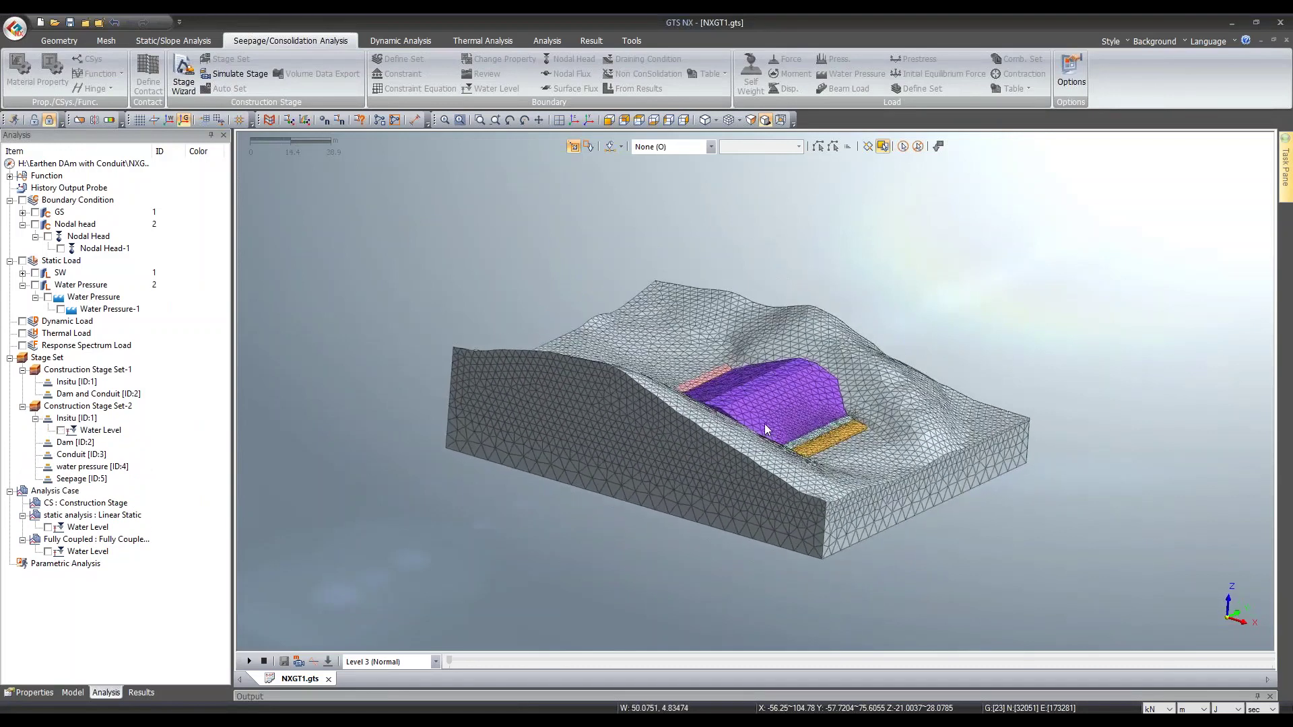
{"action": "left_click", "coordinate": [23, 406]}
{"action": "left_click", "coordinate": [23, 370]}
Step: Examine the 3D terrain mesh and the dam set in the valley from several angles
{"action": "middle_click_drag", "start_coordinate": [659, 453], "coordinate": [567, 463]}
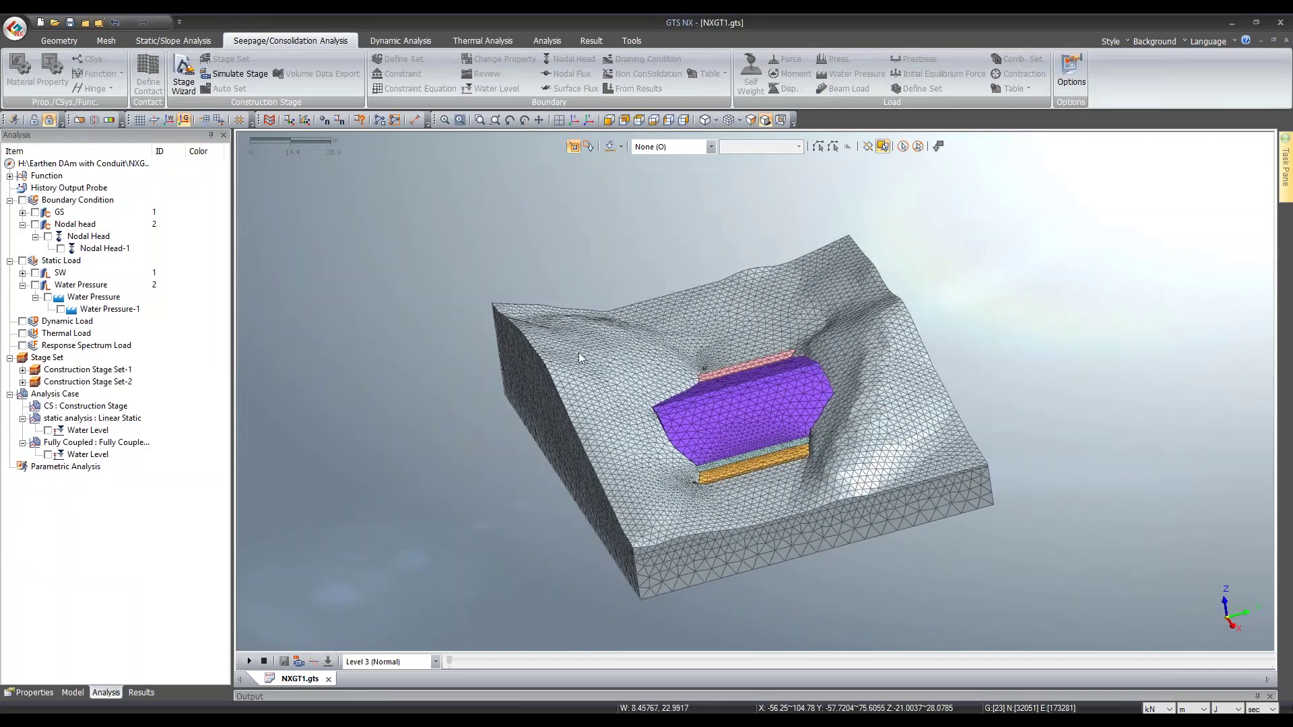
{"action": "middle_click_drag", "start_coordinate": [865, 340], "coordinate": [829, 330]}
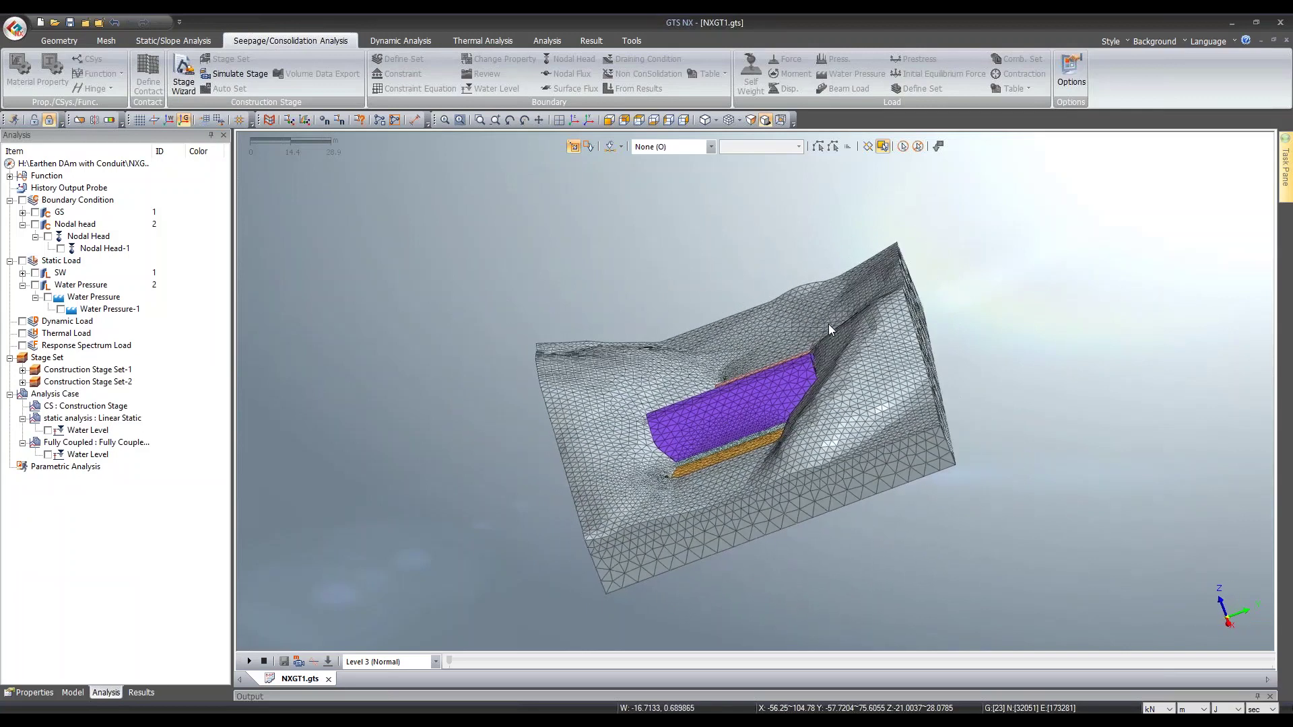
{"action": "middle_click_drag", "start_coordinate": [851, 412], "coordinate": [688, 458]}
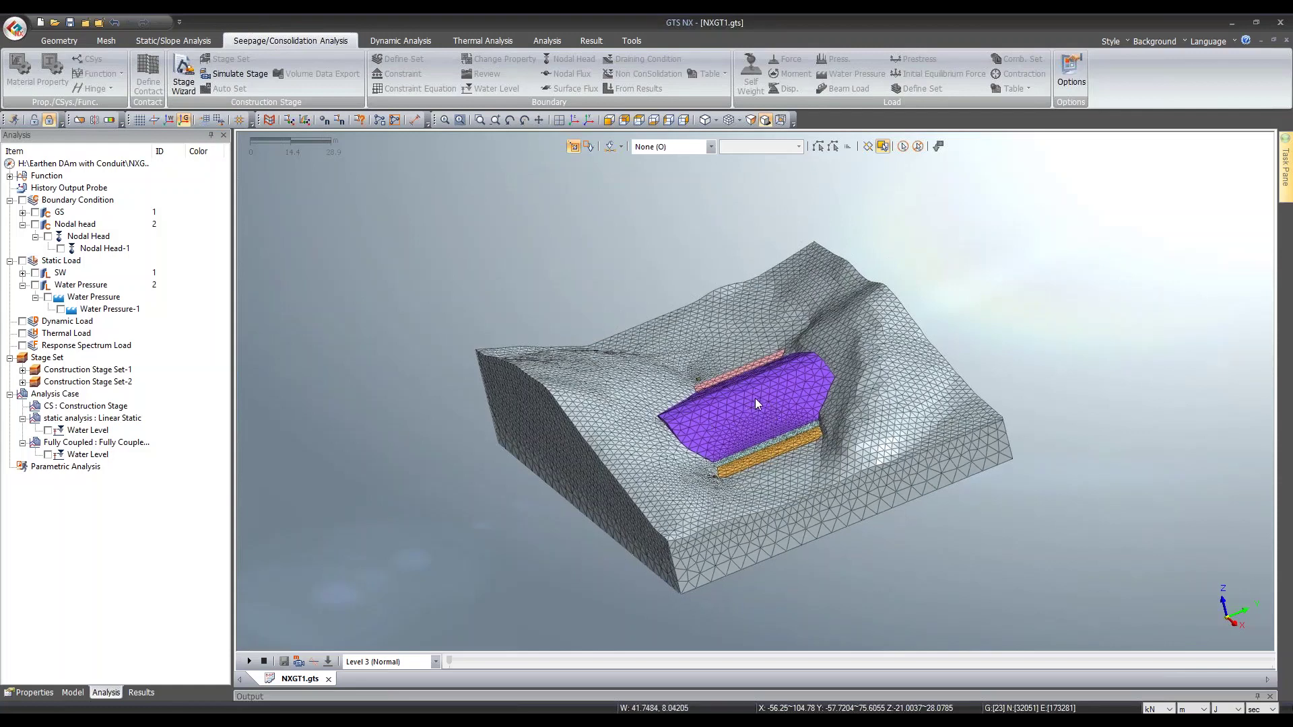
{"action": "scroll", "coordinate": [754, 398], "scroll_direction": "up", "scroll_amount": 5}
{"action": "scroll", "coordinate": [740, 403], "scroll_direction": "down", "scroll_amount": 3}
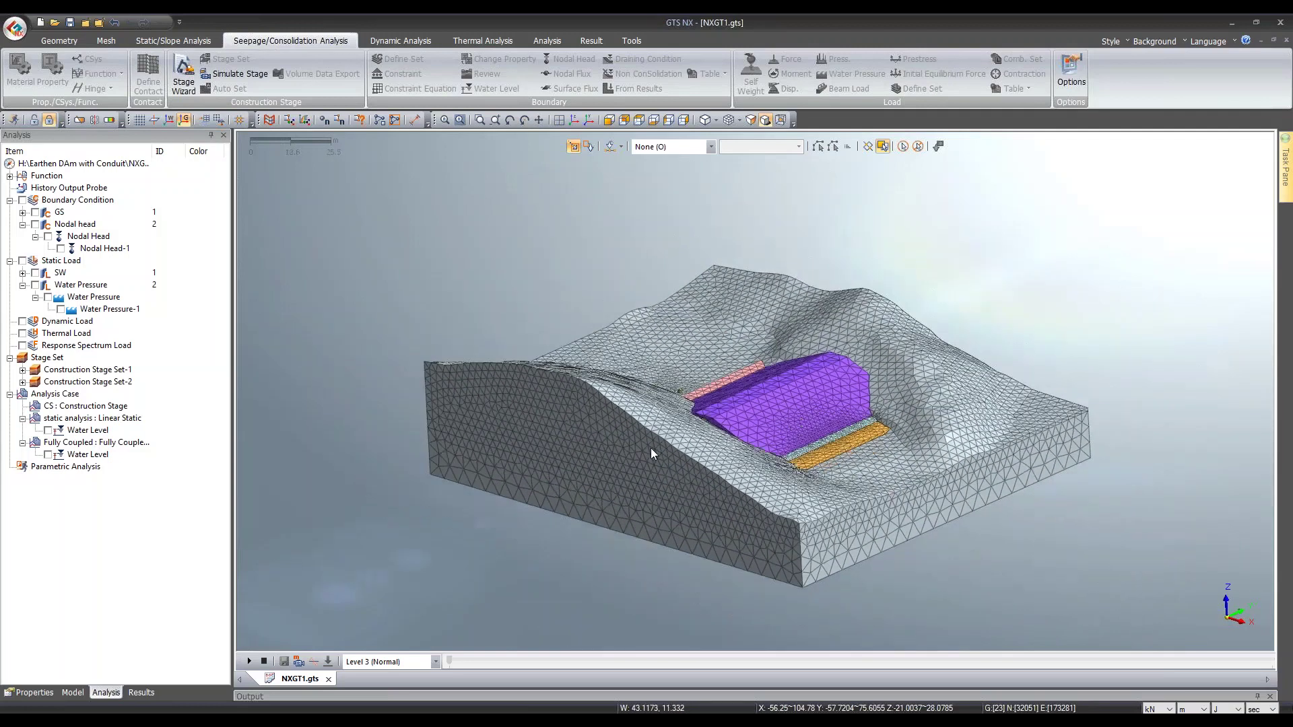
{"action": "middle_click_drag", "start_coordinate": [639, 437], "coordinate": [643, 438]}
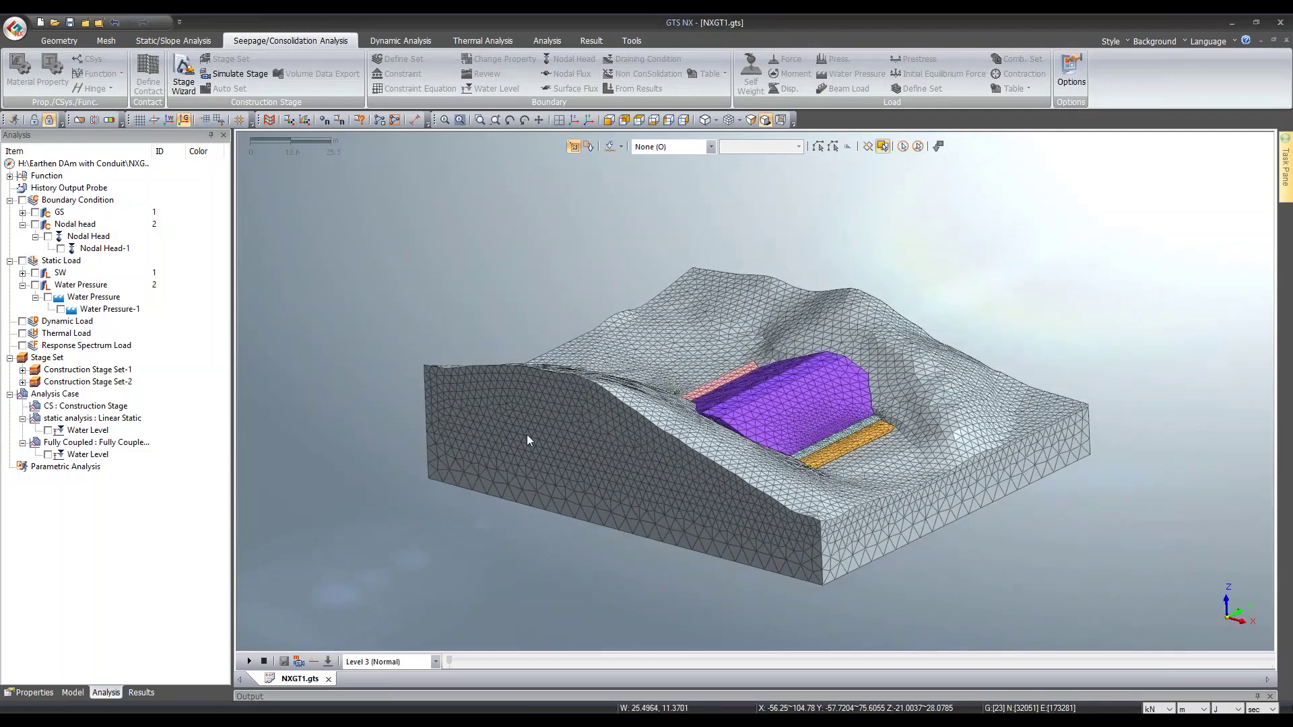
Step: Hide the Bed rock mesh set and show the dam with its conduit in front view
{"action": "left_click", "coordinate": [73, 692]}
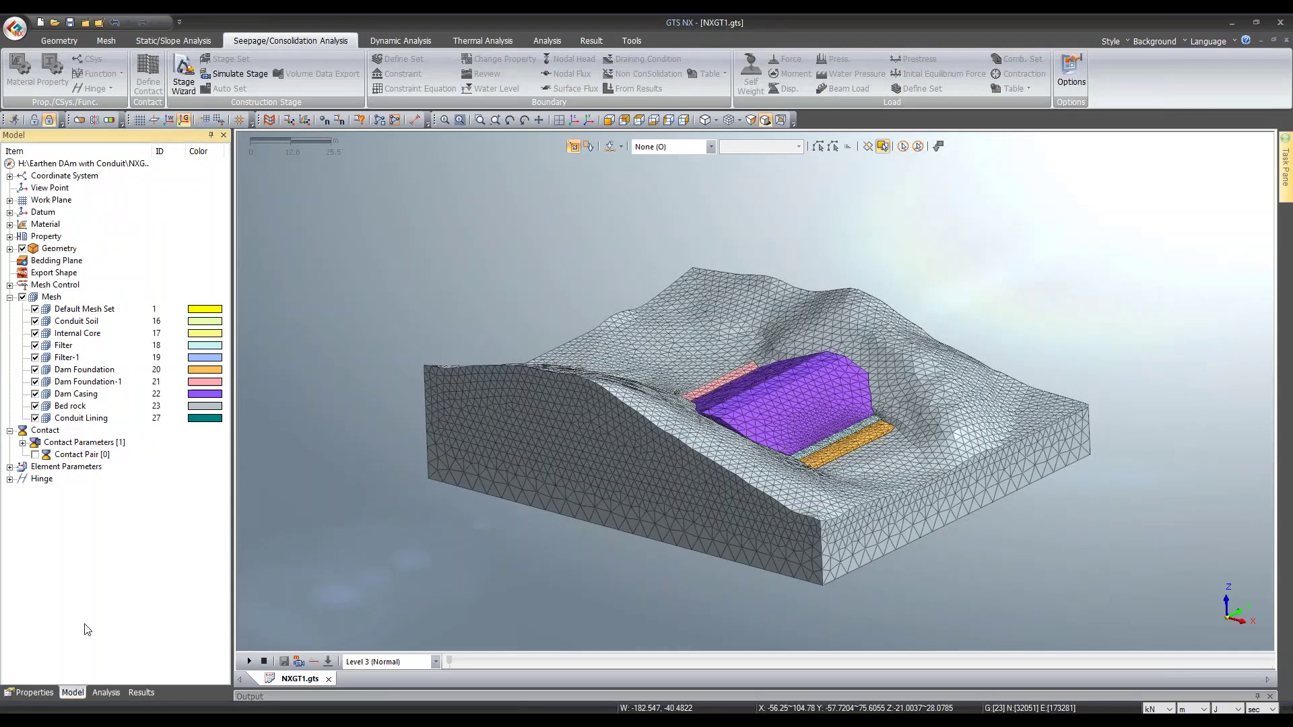
{"action": "left_click", "coordinate": [37, 407]}
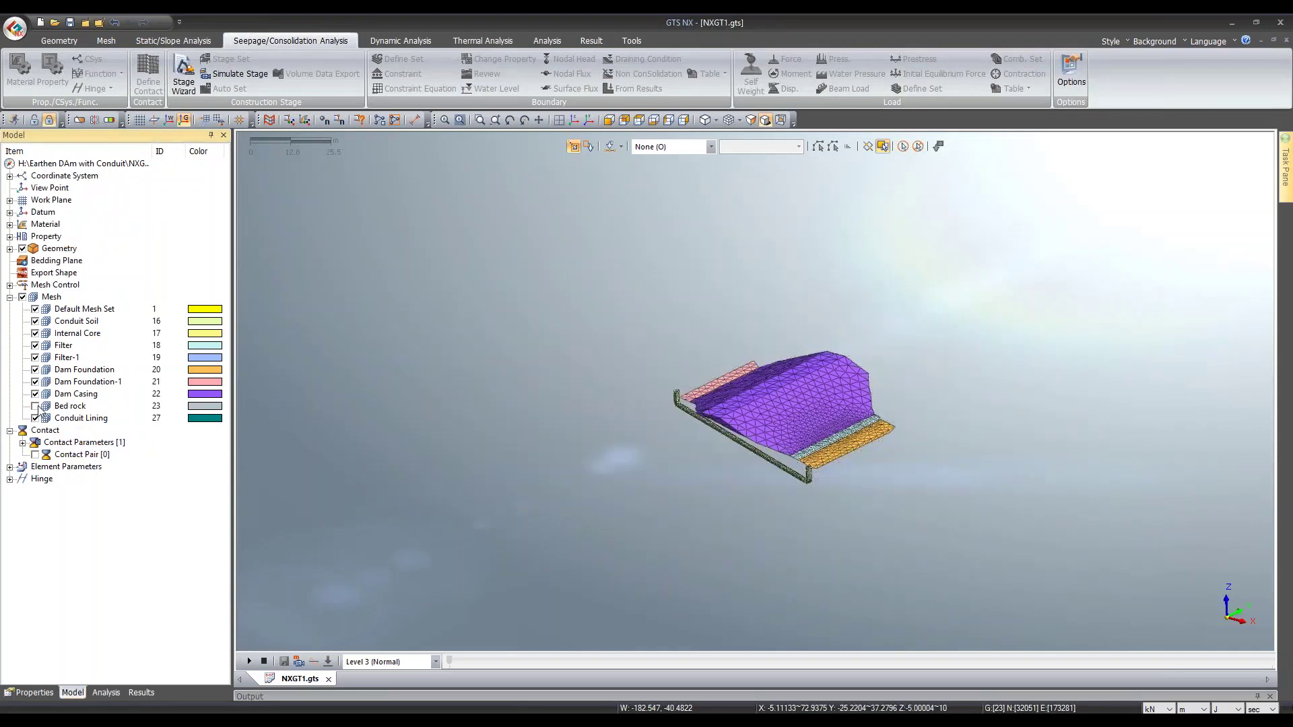
{"action": "scroll", "coordinate": [745, 285], "scroll_direction": "up", "scroll_amount": 2}
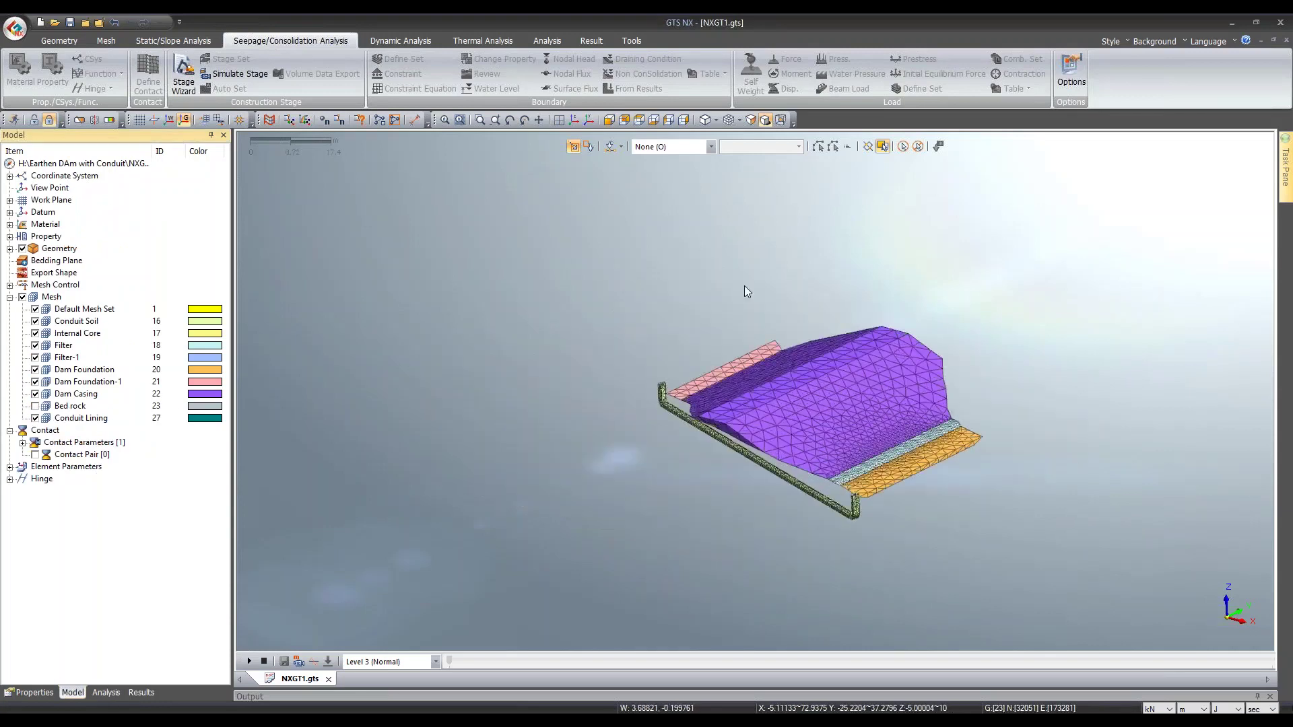
{"action": "left_click", "coordinate": [609, 121]}
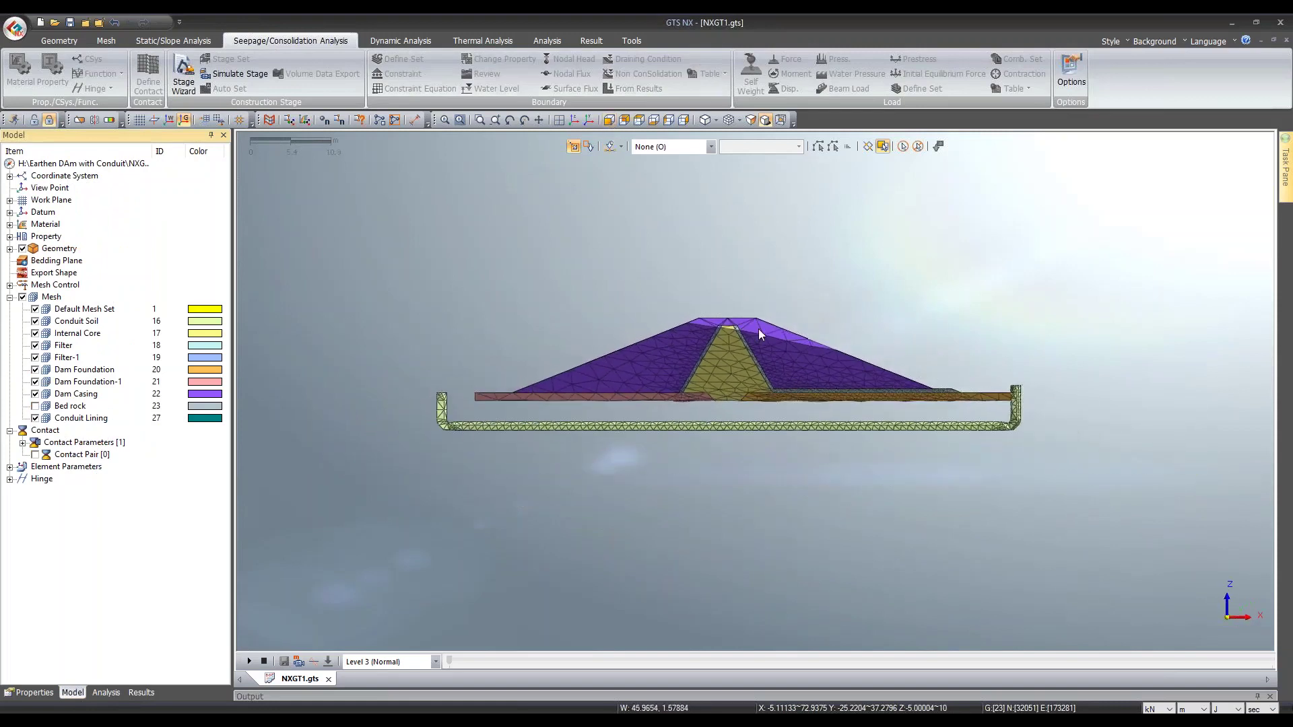
Step: Examine the conduit's route alongside and beneath the dam from isometric and angled views
{"action": "left_click", "coordinate": [574, 121]}
{"action": "middle_click_drag", "start_coordinate": [757, 560], "coordinate": [659, 223]}
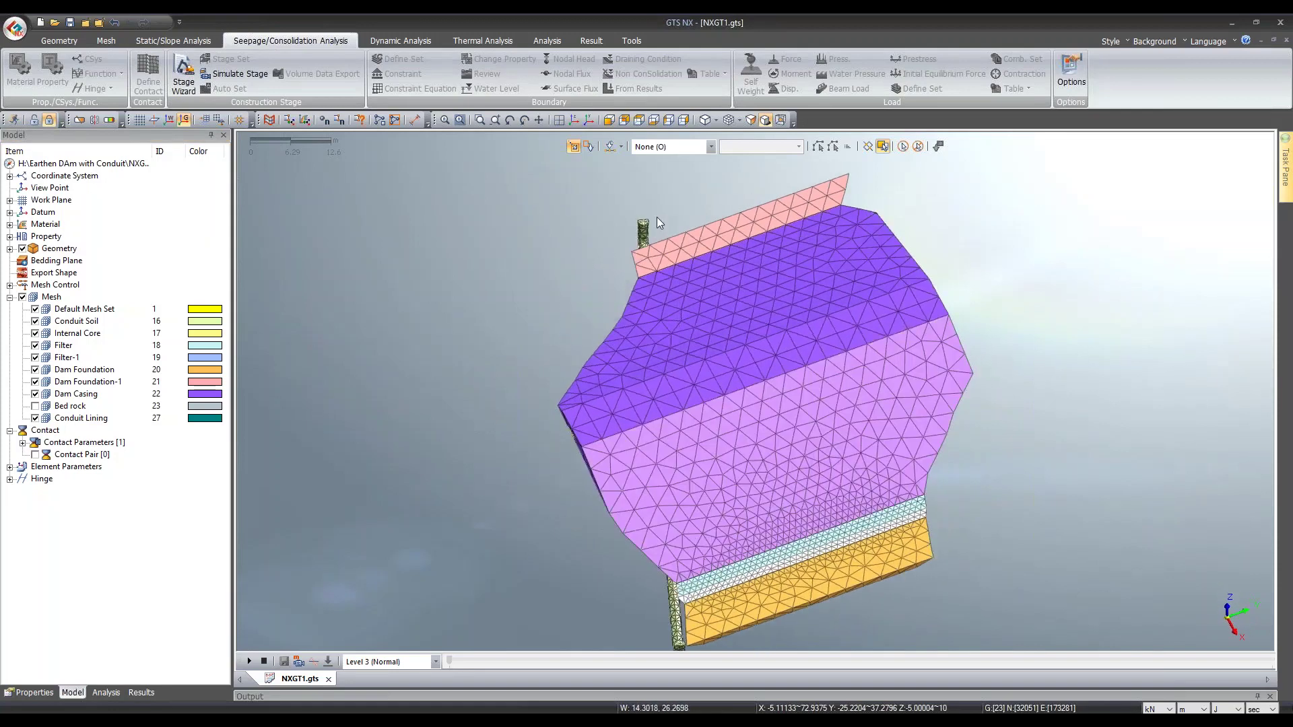
{"action": "scroll", "coordinate": [655, 203], "scroll_direction": "down", "scroll_amount": 2}
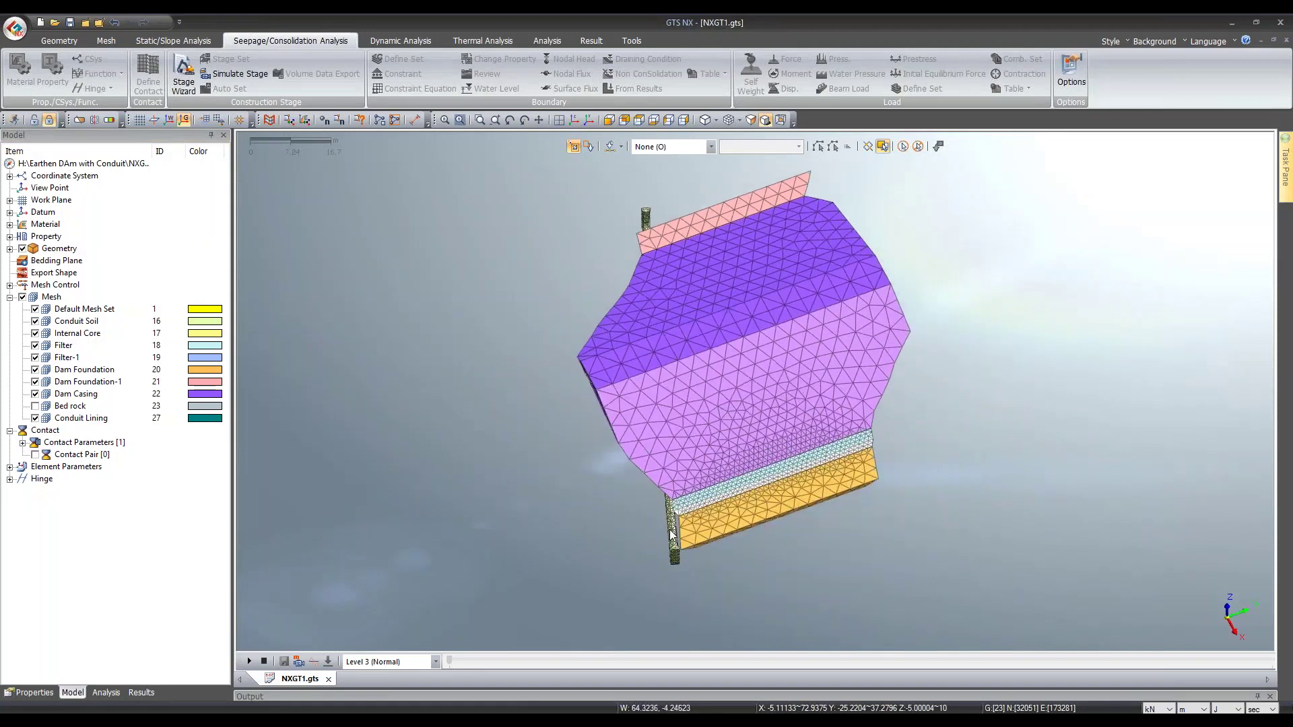
{"action": "scroll", "coordinate": [672, 535], "scroll_direction": "up", "scroll_amount": 2}
{"action": "middle_click_drag", "start_coordinate": [673, 569], "coordinate": [802, 439]}
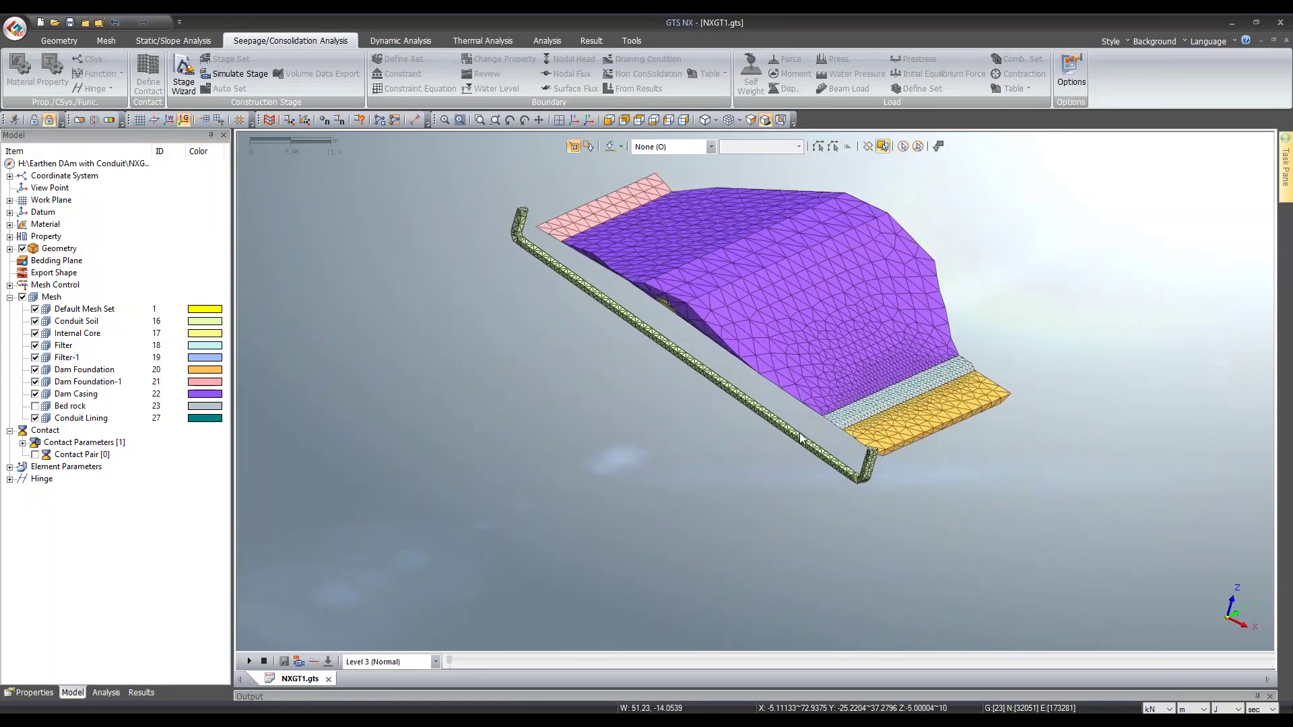
{"action": "left_click", "coordinate": [574, 121]}
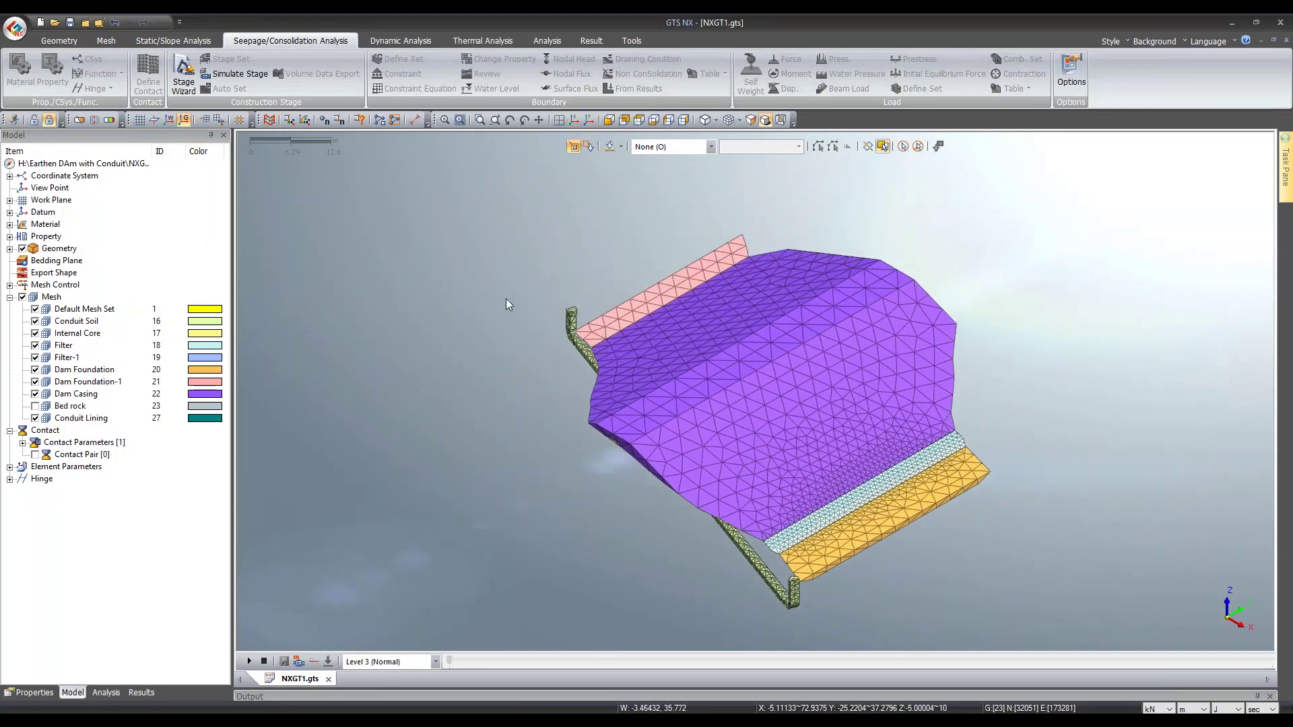
{"action": "middle_click_drag", "start_coordinate": [837, 367], "coordinate": [842, 366]}
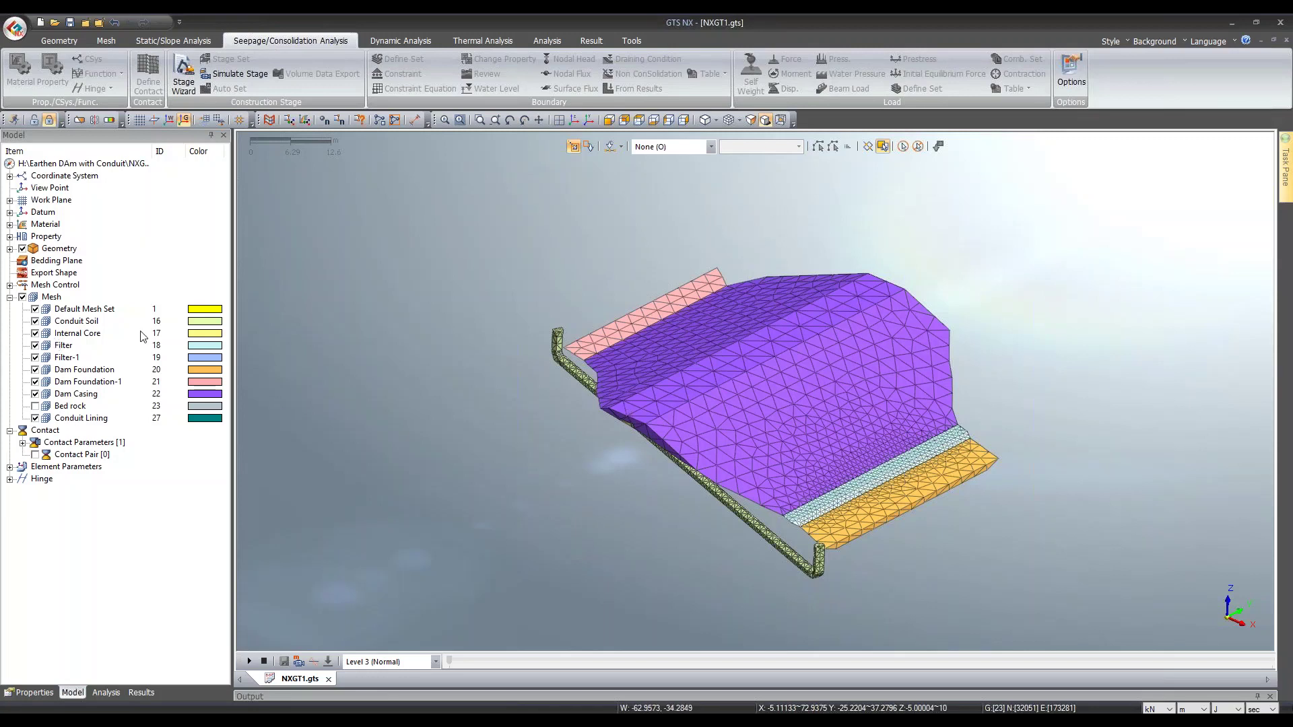
Step: Hide the Dam Casing, Filter and Filter-1 mesh sets to expose the internal core
{"action": "left_click", "coordinate": [35, 394]}
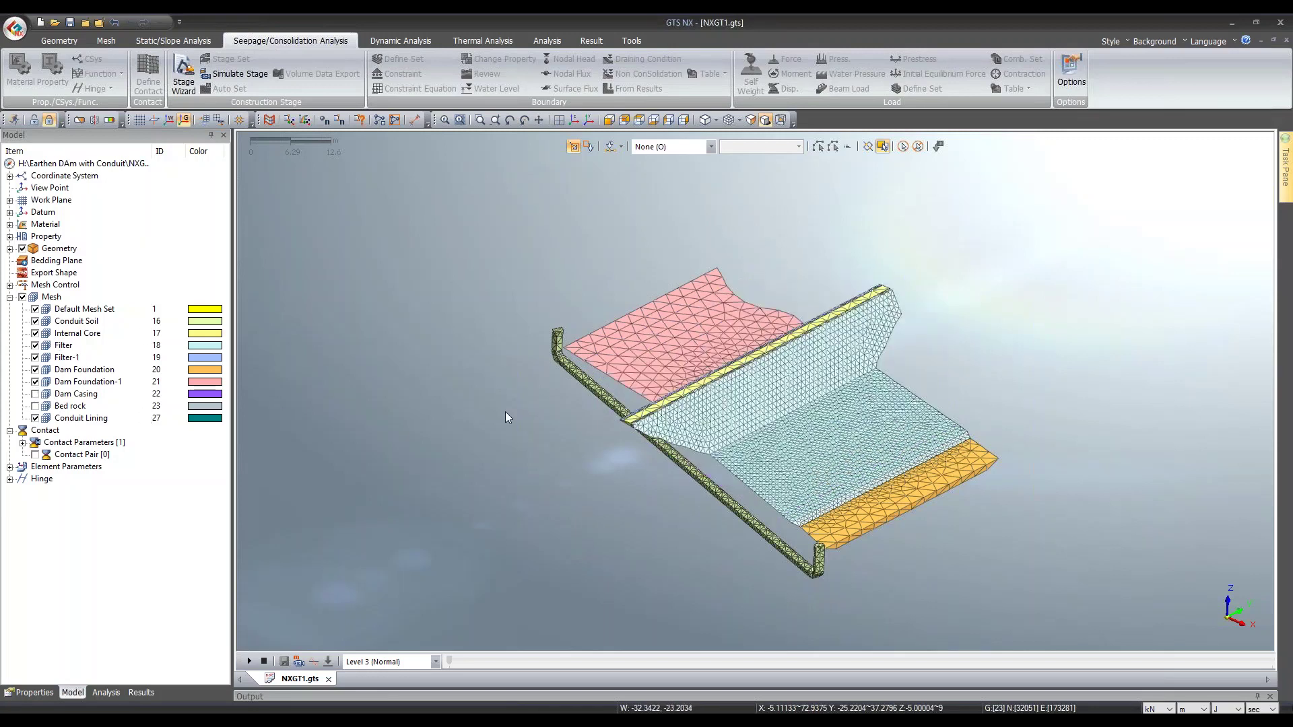
{"action": "middle_click_drag", "start_coordinate": [782, 411], "coordinate": [680, 404]}
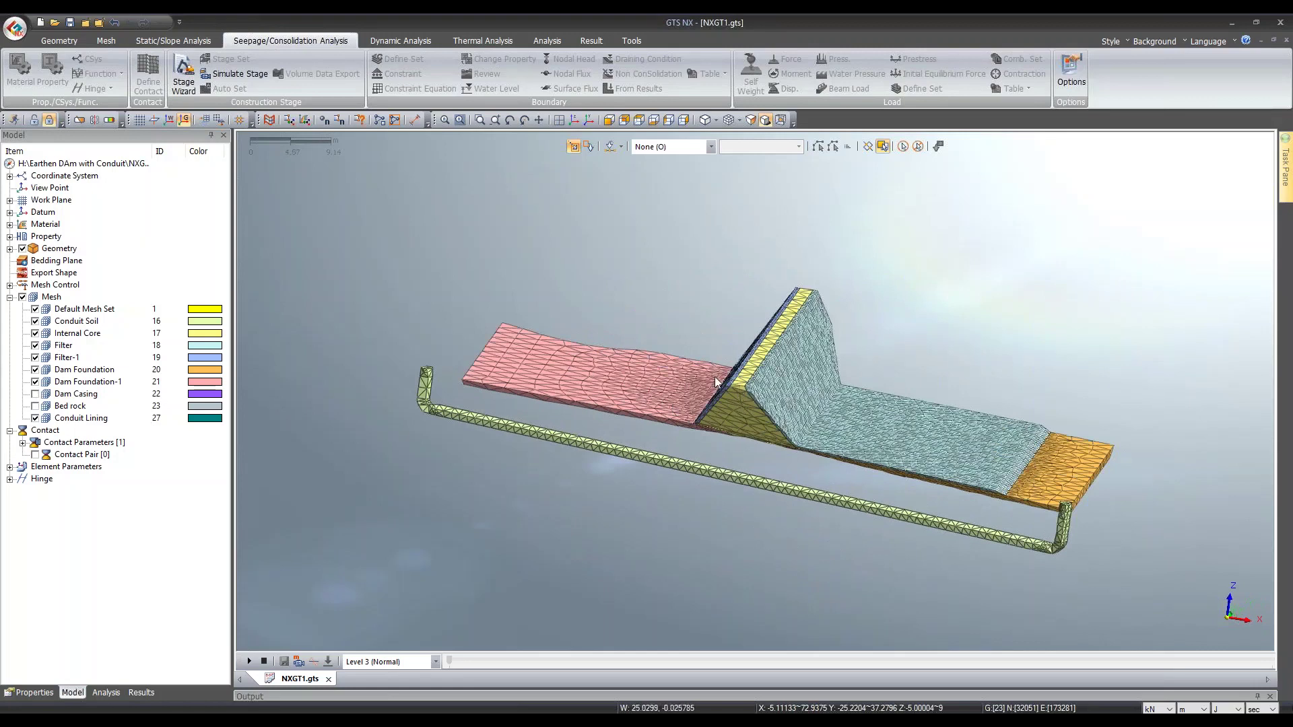
{"action": "left_click", "coordinate": [35, 346]}
{"action": "left_click", "coordinate": [35, 358]}
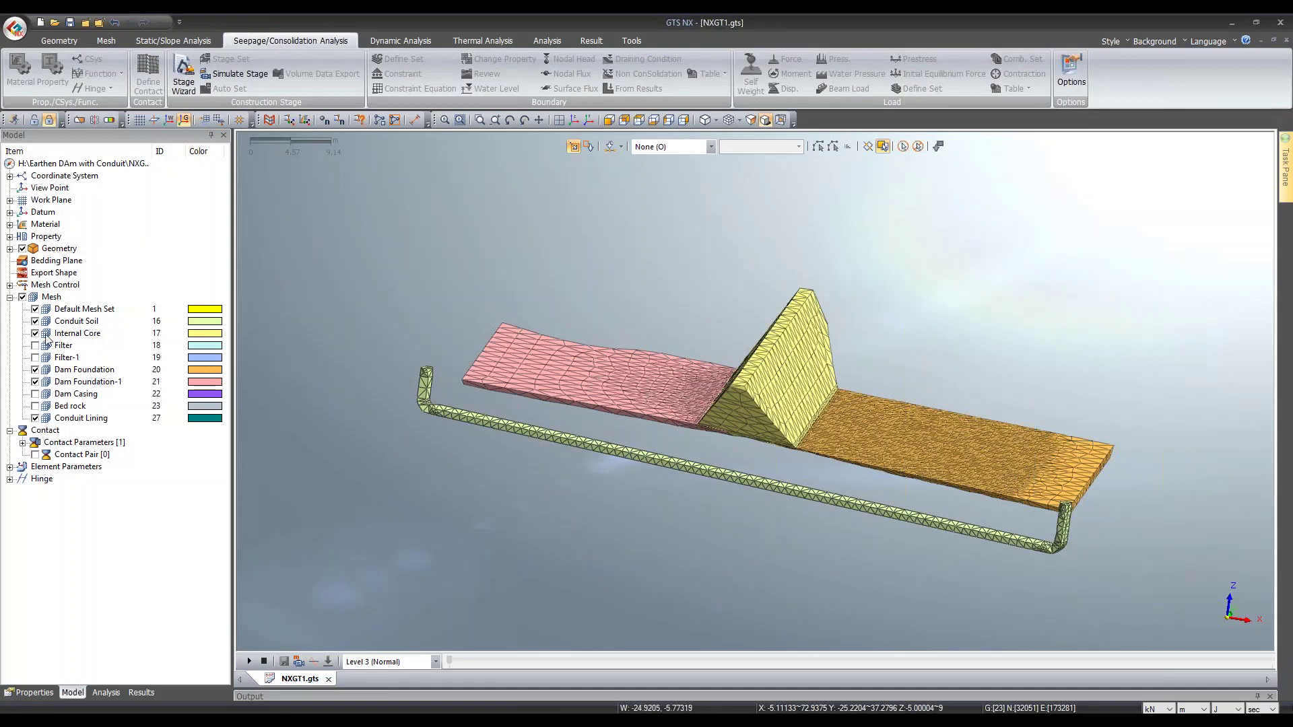
Step: Hide the Internal Core, Dam Foundation and Dam Foundation-1 mesh sets to isolate the conduit
{"action": "left_click", "coordinate": [35, 333]}
{"action": "middle_click_drag", "start_coordinate": [800, 410], "coordinate": [732, 349]}
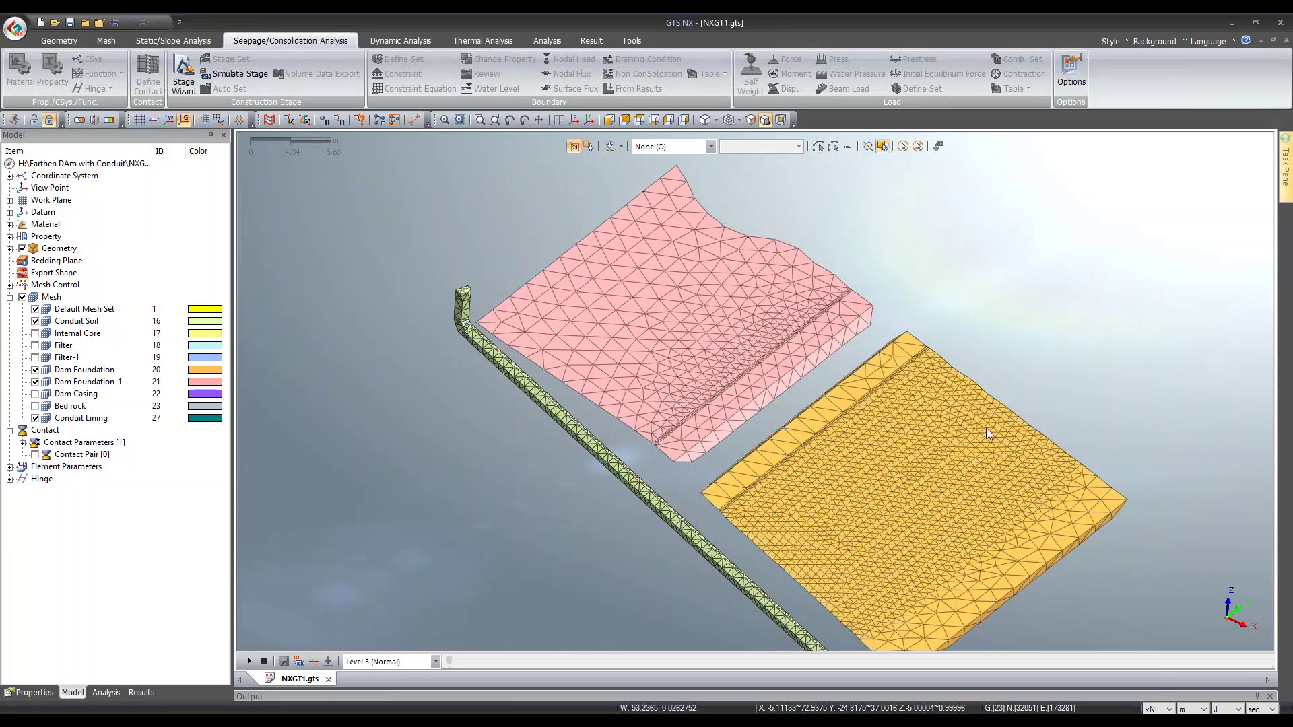
{"action": "scroll", "coordinate": [986, 427], "scroll_direction": "down", "scroll_amount": 2}
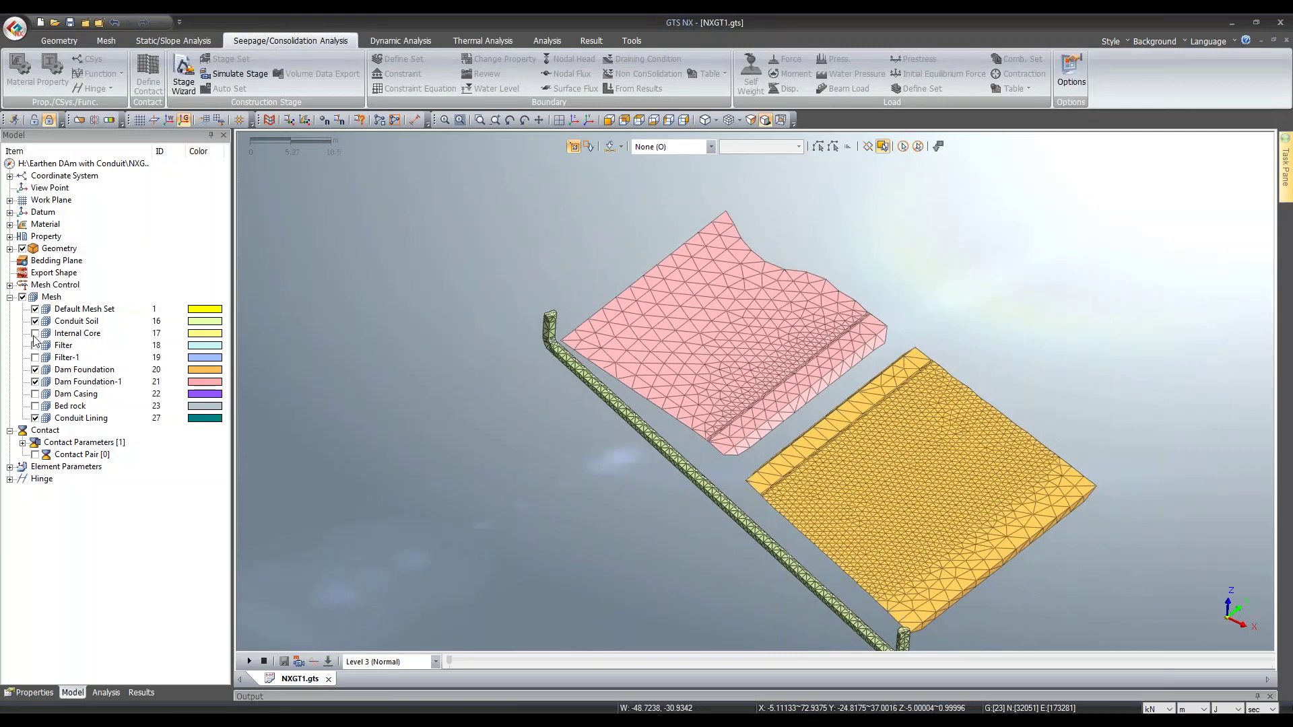
{"action": "left_click", "coordinate": [35, 370]}
{"action": "left_click", "coordinate": [35, 382]}
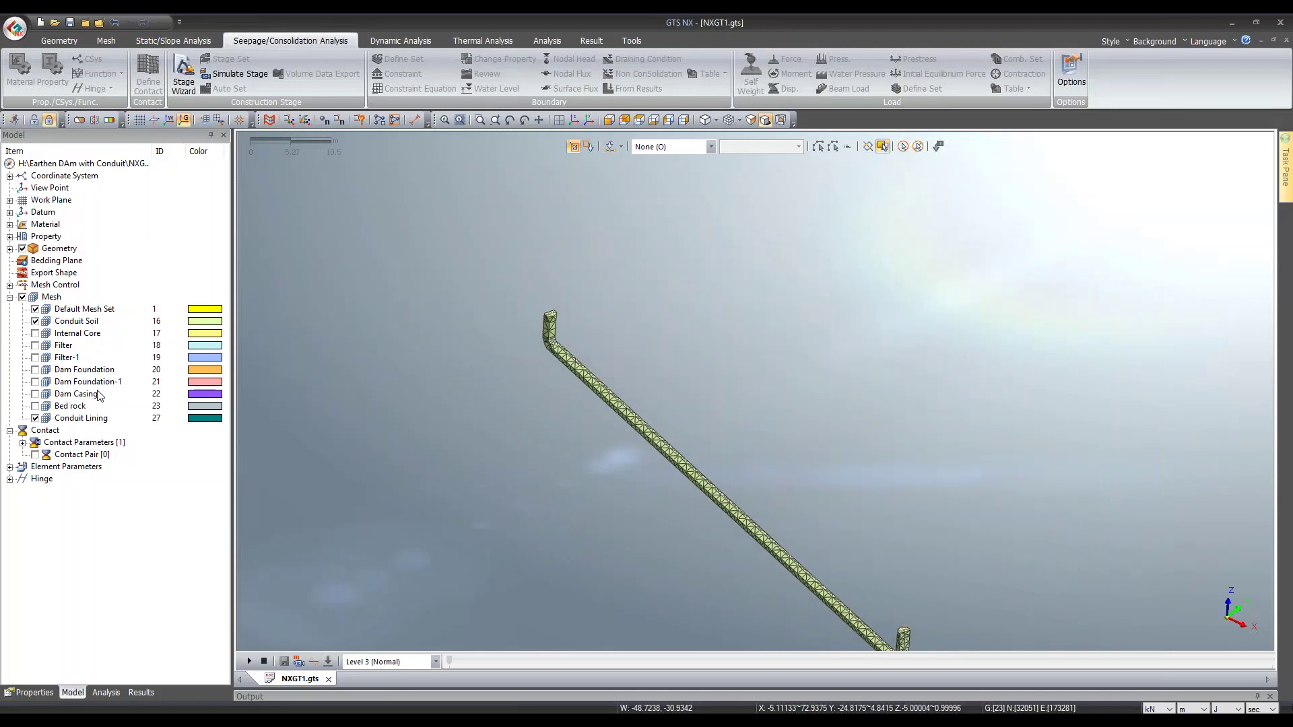
Step: Hide the Conduit Soil mesh set to isolate the Conduit Lining and show its hollow end up close
{"action": "left_click", "coordinate": [577, 121]}
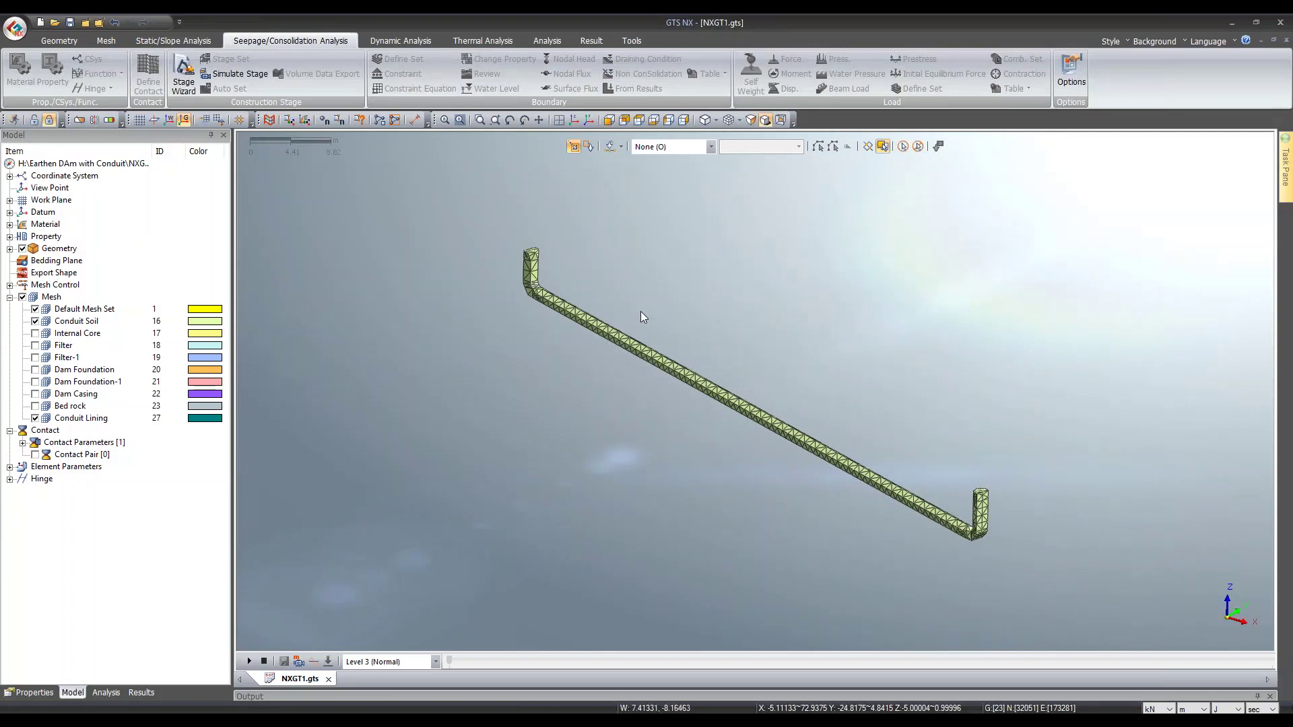
{"action": "left_click", "coordinate": [35, 321]}
{"action": "middle_click_drag", "start_coordinate": [547, 264], "coordinate": [478, 285]}
{"action": "scroll", "coordinate": [478, 285], "scroll_direction": "up", "scroll_amount": 2}
{"action": "scroll", "coordinate": [313, 243], "scroll_direction": "up", "scroll_amount": 3}
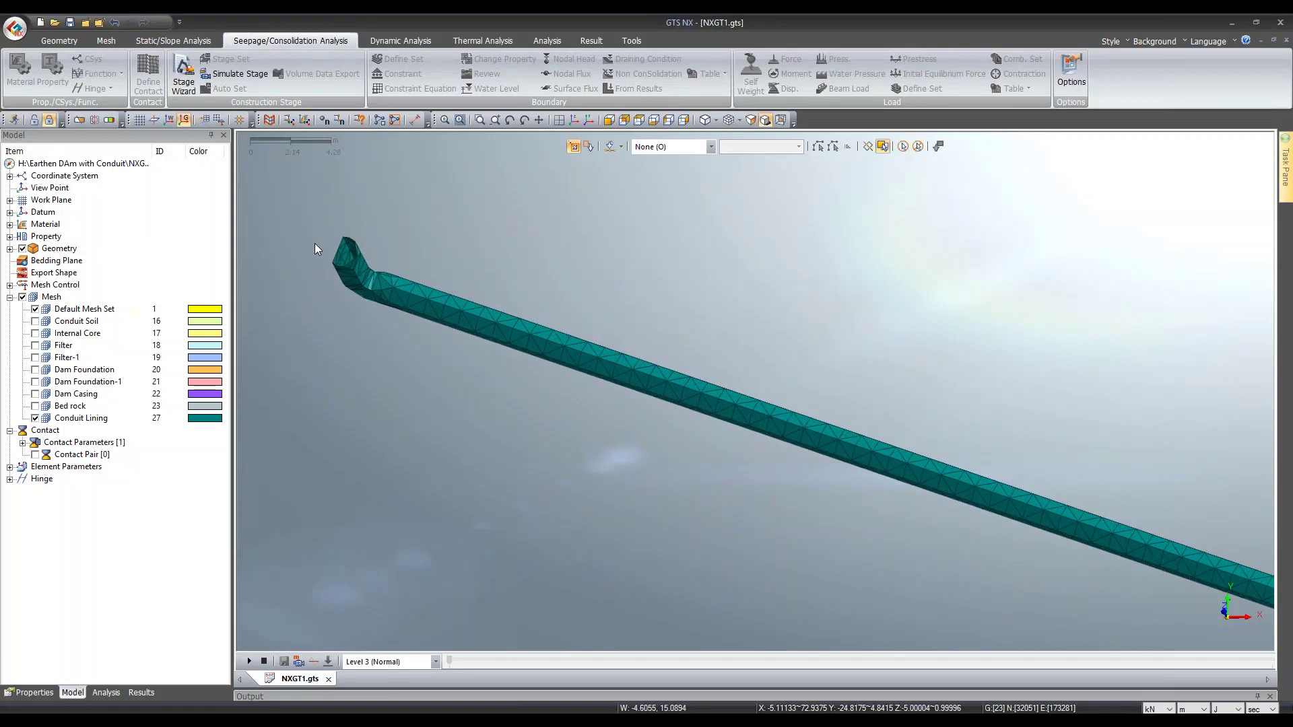
Step: Examine the full length of the conduit lining and its upturned opening at the opposite end
{"action": "scroll", "coordinate": [346, 252], "scroll_direction": "down", "scroll_amount": 6}
{"action": "middle_click_drag", "start_coordinate": [349, 253], "coordinate": [607, 236]}
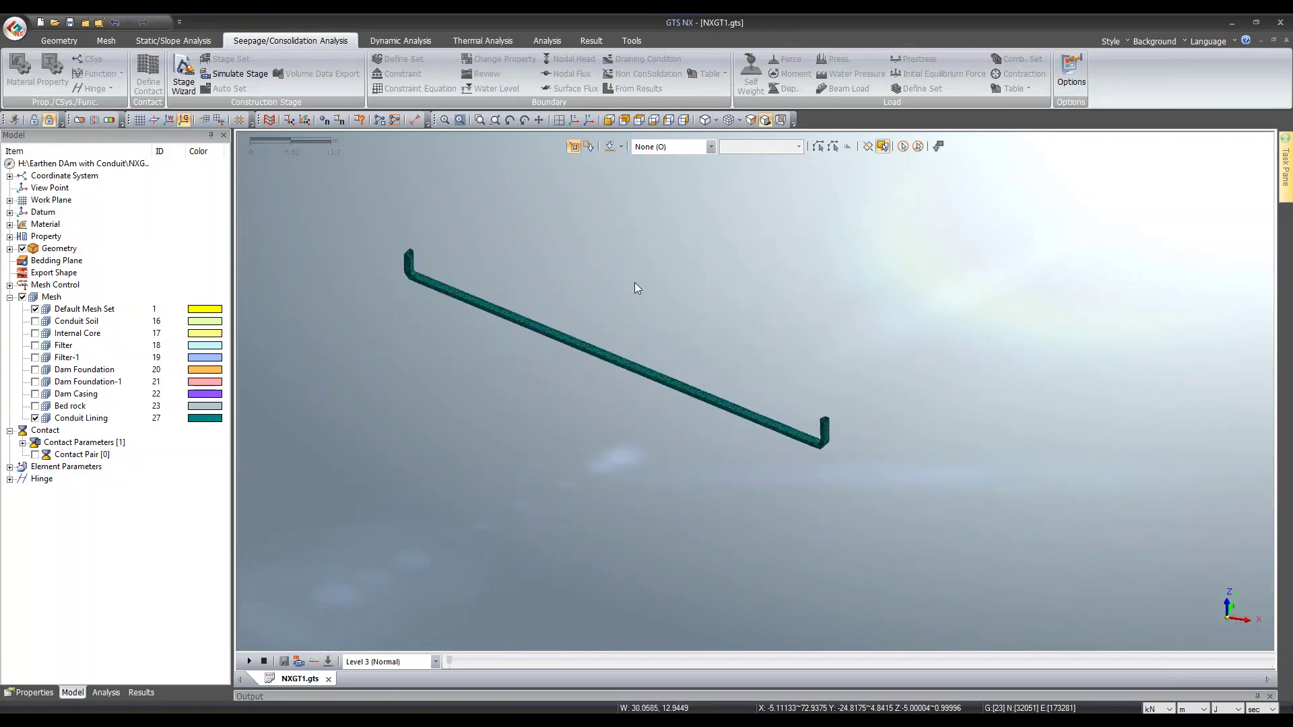
{"action": "scroll", "coordinate": [817, 423], "scroll_direction": "up", "scroll_amount": 2}
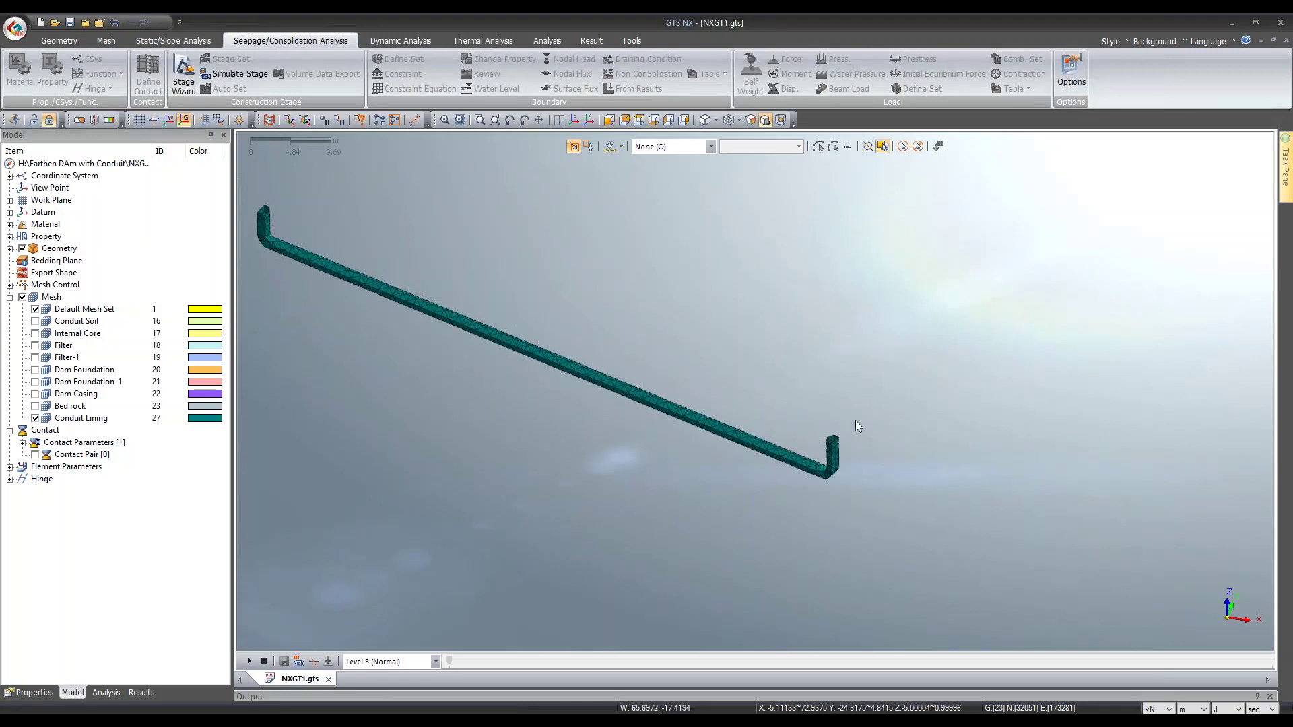
{"action": "scroll", "coordinate": [818, 441], "scroll_direction": "up", "scroll_amount": 3}
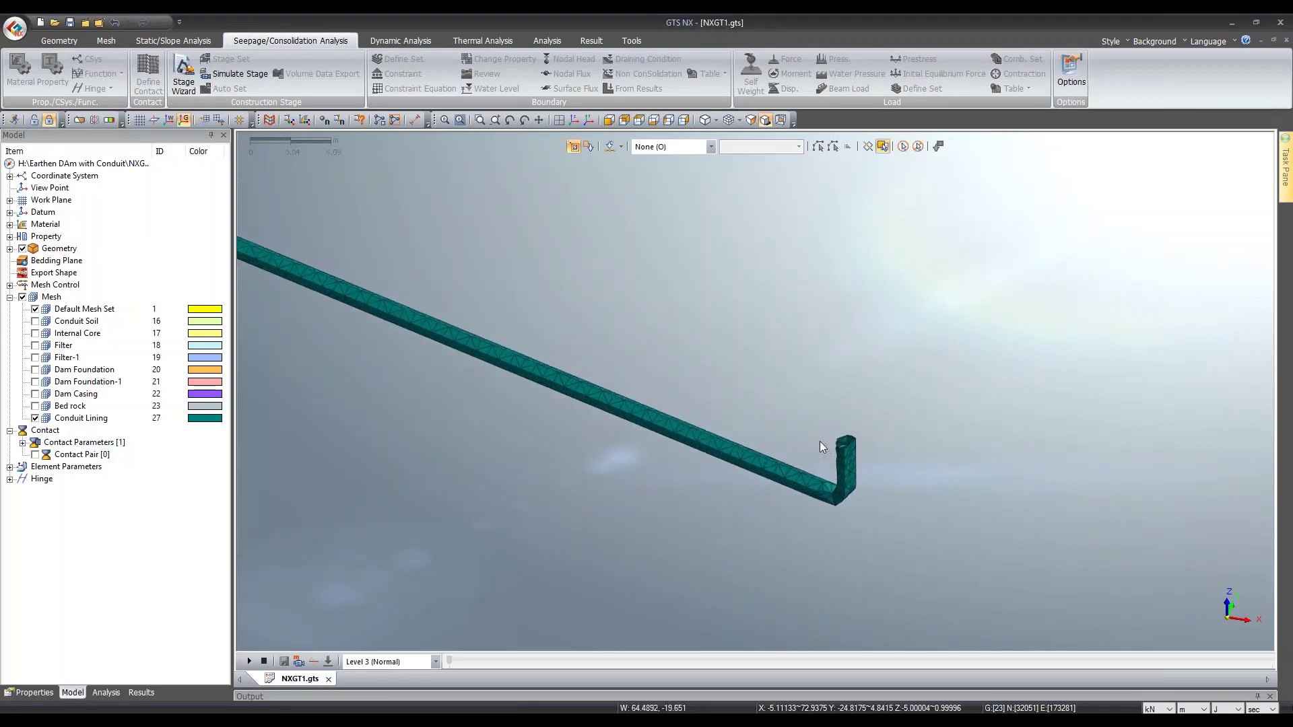
{"action": "scroll", "coordinate": [852, 450], "scroll_direction": "up", "scroll_amount": 2}
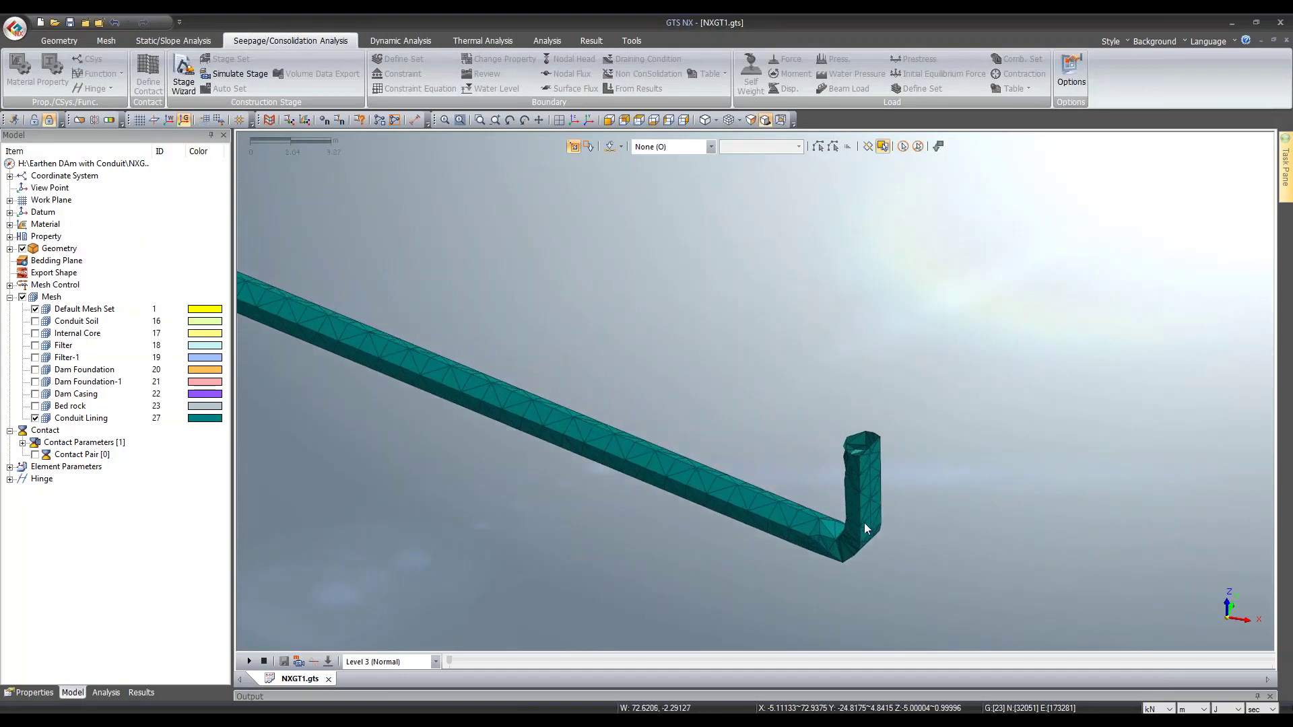
{"action": "scroll", "coordinate": [915, 474], "scroll_direction": "down", "scroll_amount": 3}
{"action": "scroll", "coordinate": [923, 464], "scroll_direction": "down", "scroll_amount": 3}
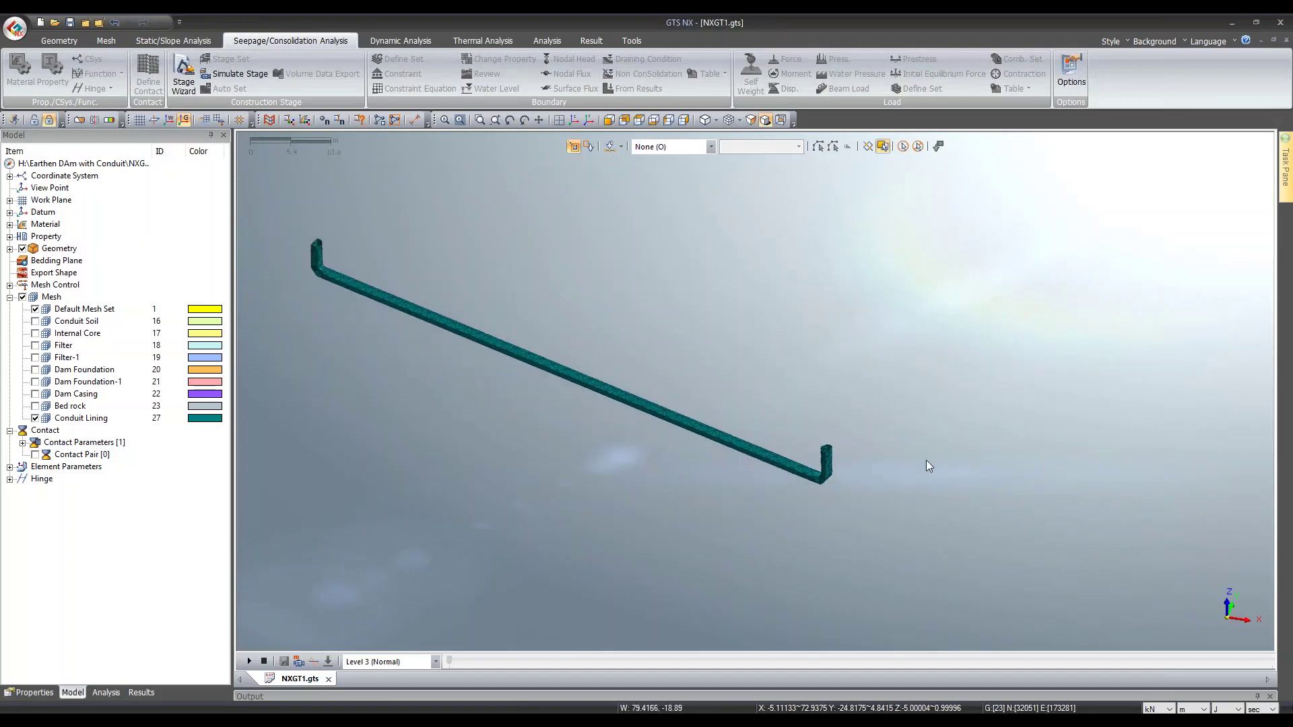
{"action": "scroll", "coordinate": [303, 330], "scroll_direction": "up", "scroll_amount": 2}
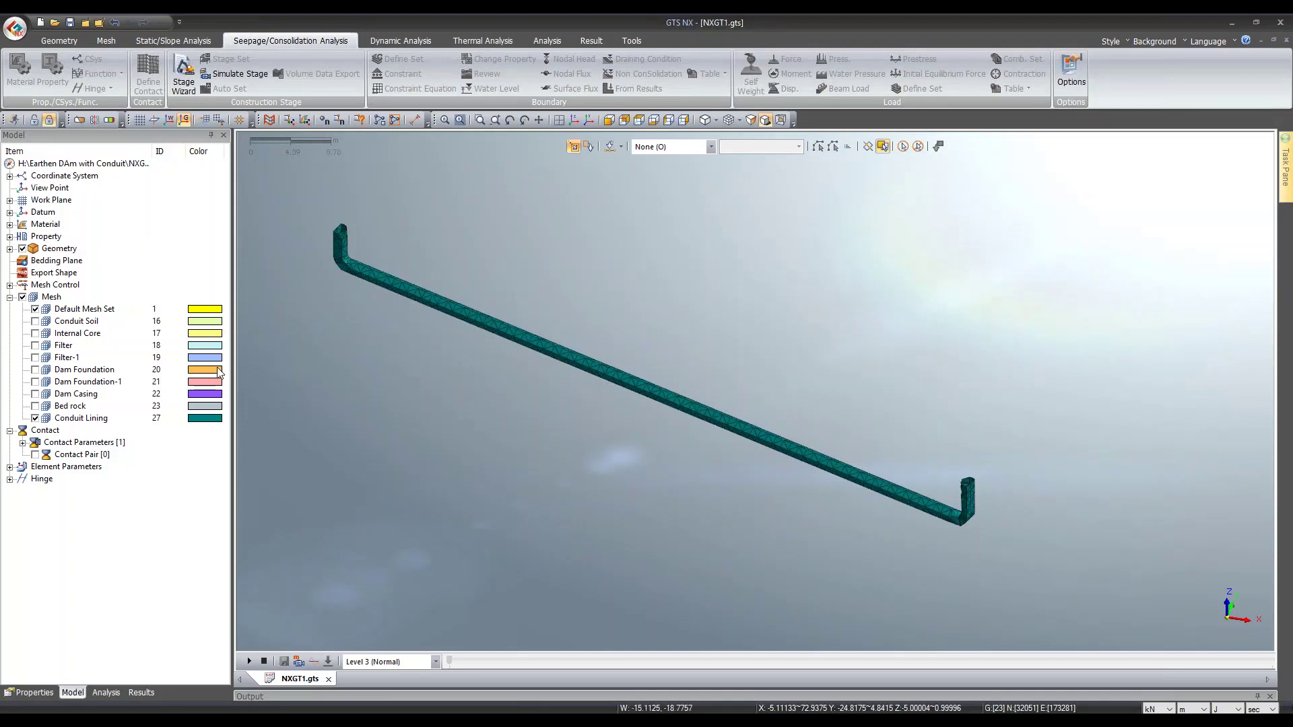
Step: Show all mesh sets again, restoring the complete dam, foundation, bed rock and conduit model
{"action": "left_click", "coordinate": [22, 442]}
{"action": "left_click", "coordinate": [22, 298]}
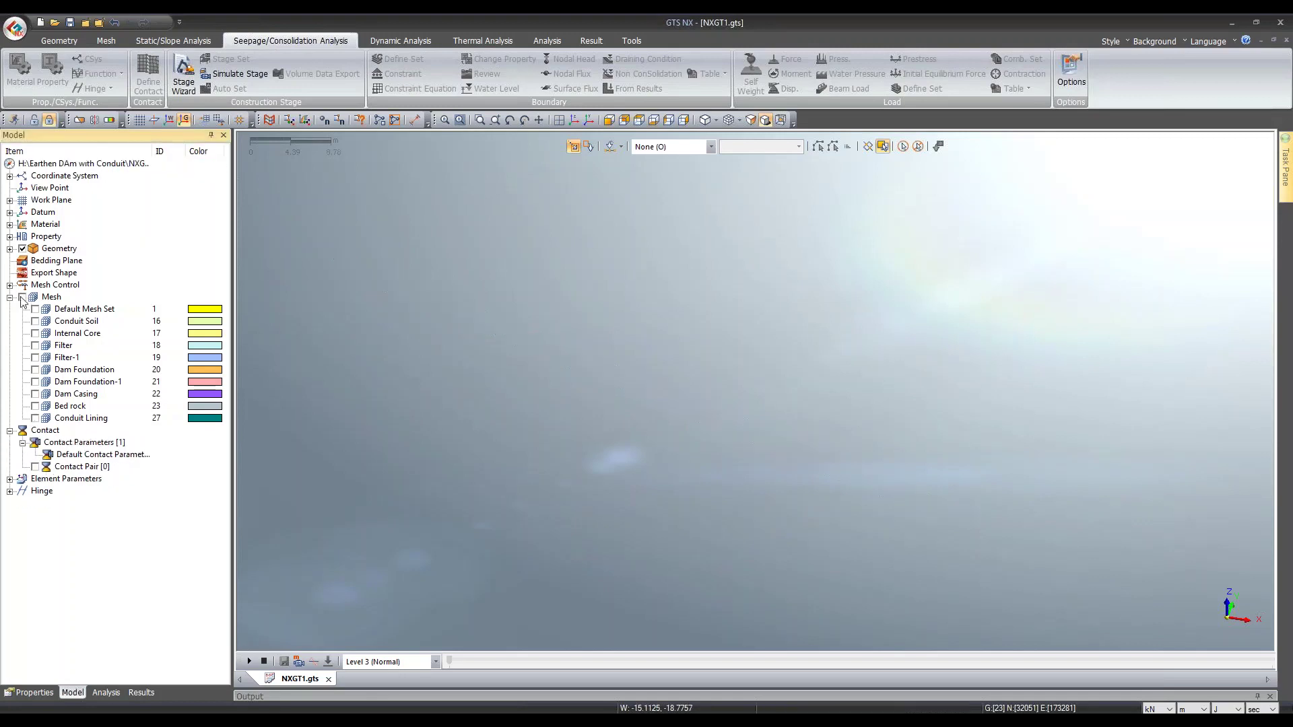
{"action": "left_click", "coordinate": [22, 297]}
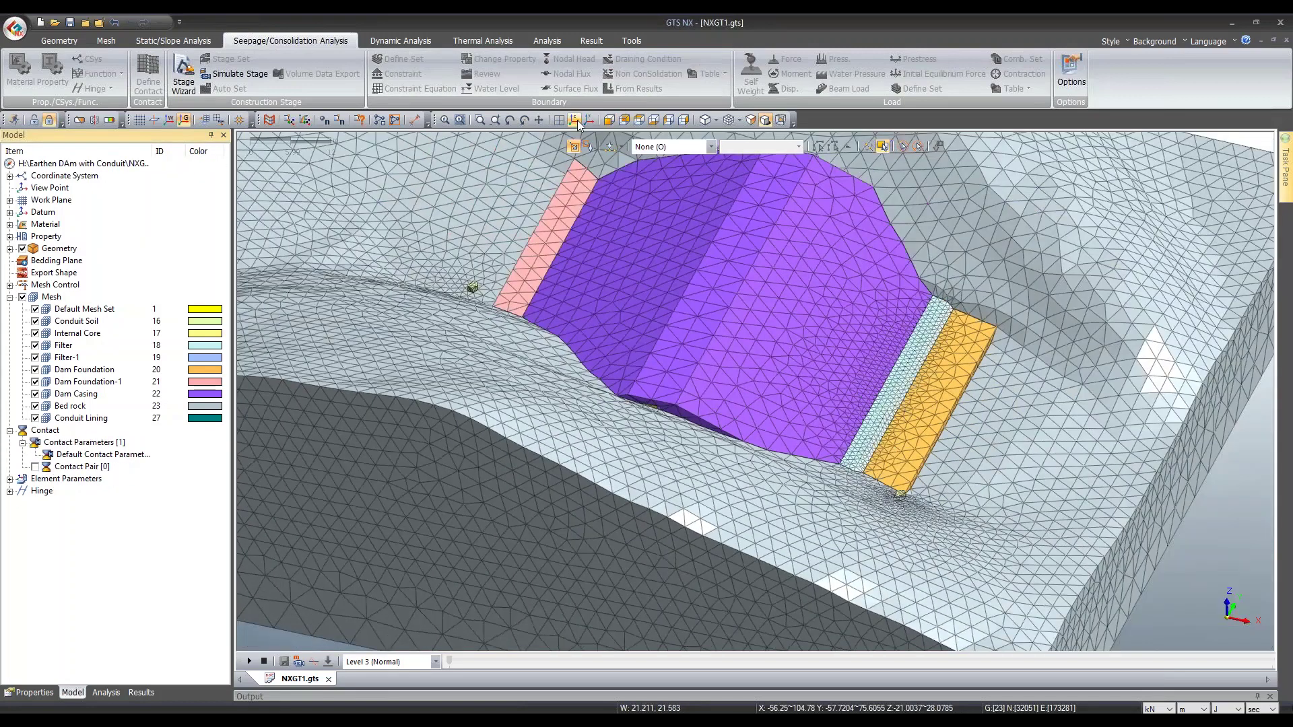
Step: Examine the two conduit openings beside Dam Foundation-1 and Dam Foundation within the complete model
{"action": "left_click", "coordinate": [574, 120]}
{"action": "middle_click_drag", "start_coordinate": [788, 505], "coordinate": [694, 389]}
{"action": "scroll", "coordinate": [694, 389], "scroll_direction": "up", "scroll_amount": 10}
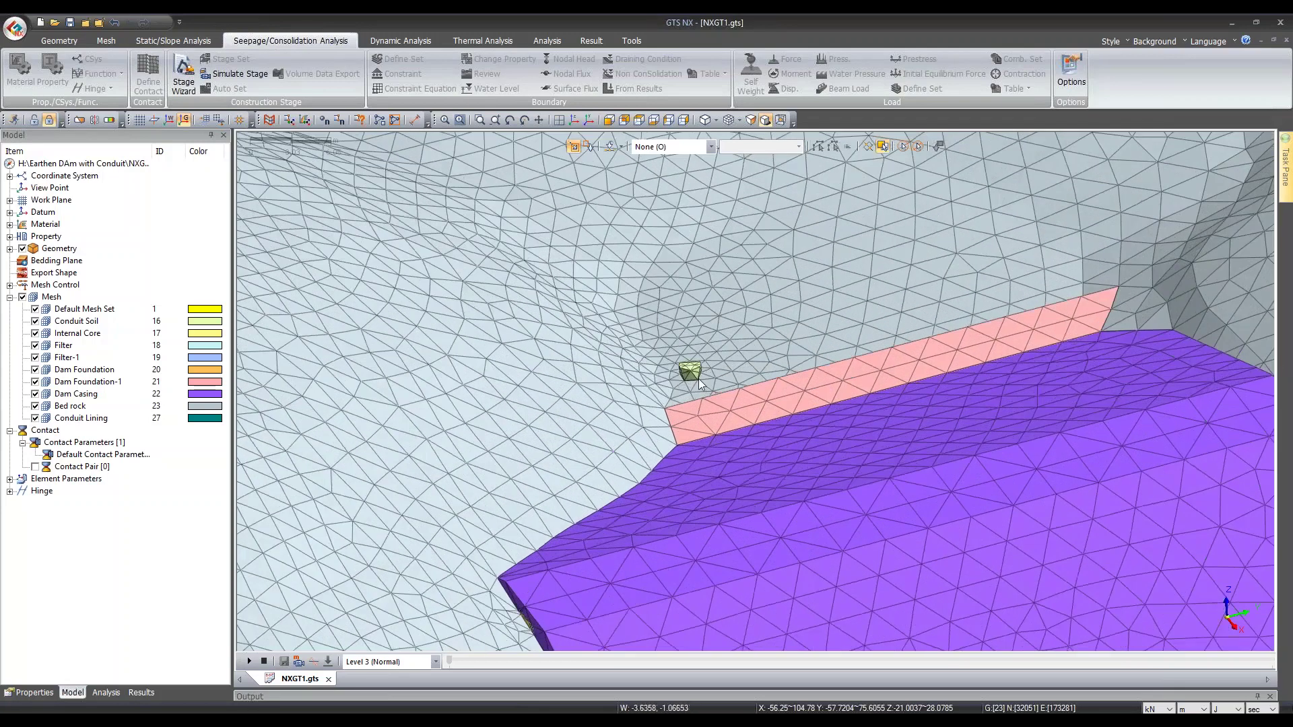
{"action": "scroll", "coordinate": [688, 367], "scroll_direction": "down", "scroll_amount": 5}
{"action": "scroll", "coordinate": [733, 606], "scroll_direction": "up", "scroll_amount": 4}
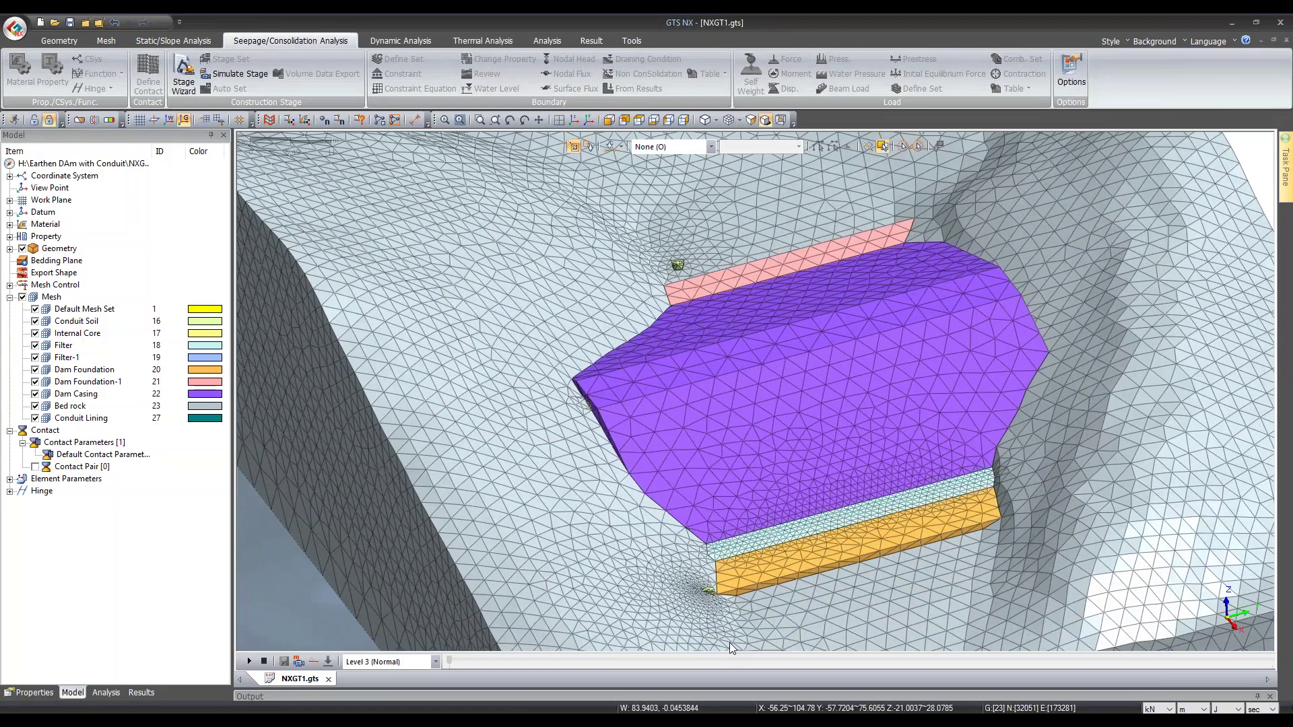
{"action": "scroll", "coordinate": [728, 641], "scroll_direction": "up", "scroll_amount": 5}
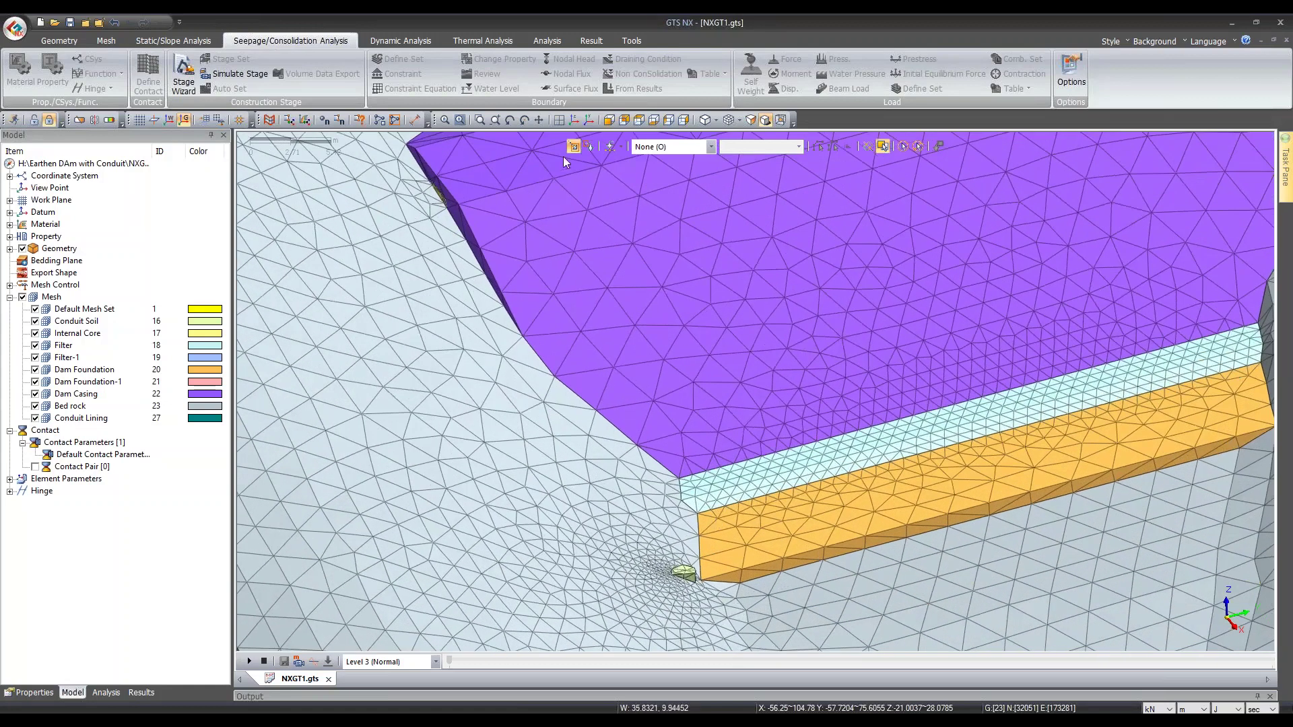
{"action": "scroll", "coordinate": [565, 202], "scroll_direction": "down", "scroll_amount": 8}
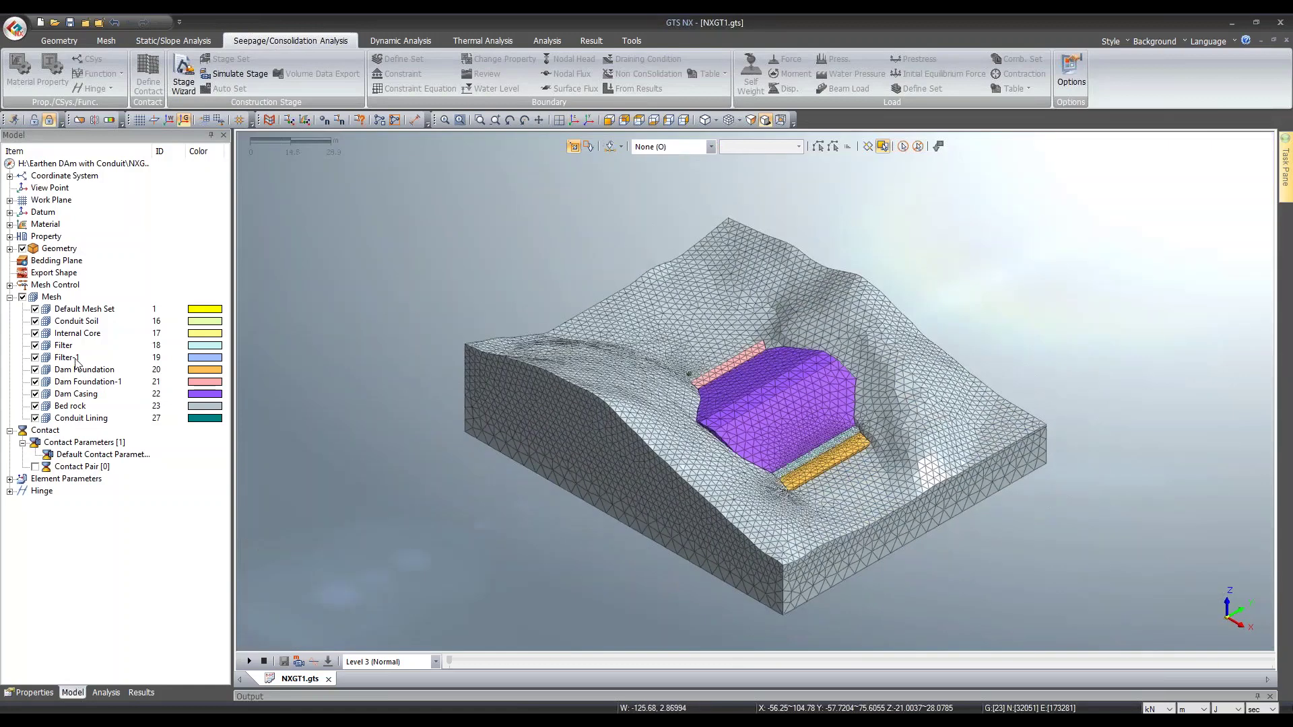
Step: Review the model's boundary conditions, loads and analysis cases, and list the available analysis results
{"action": "left_click", "coordinate": [108, 696]}
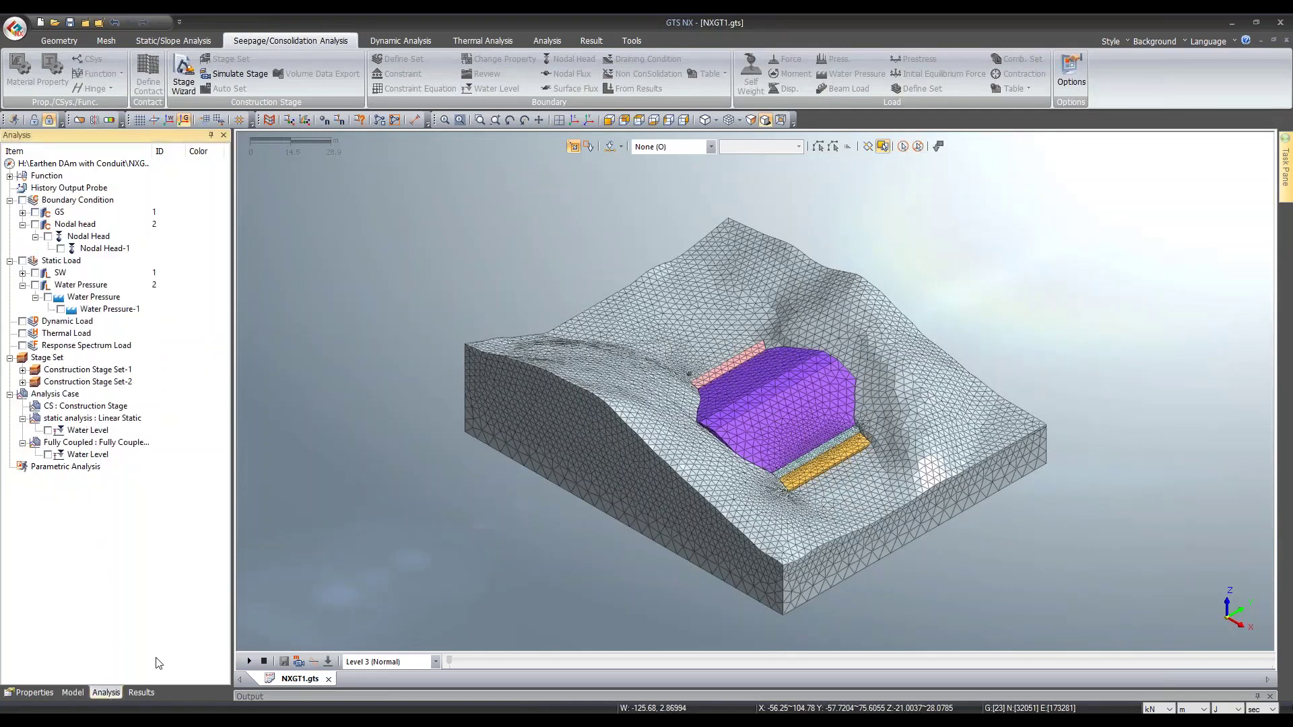
{"action": "left_click", "coordinate": [148, 693]}
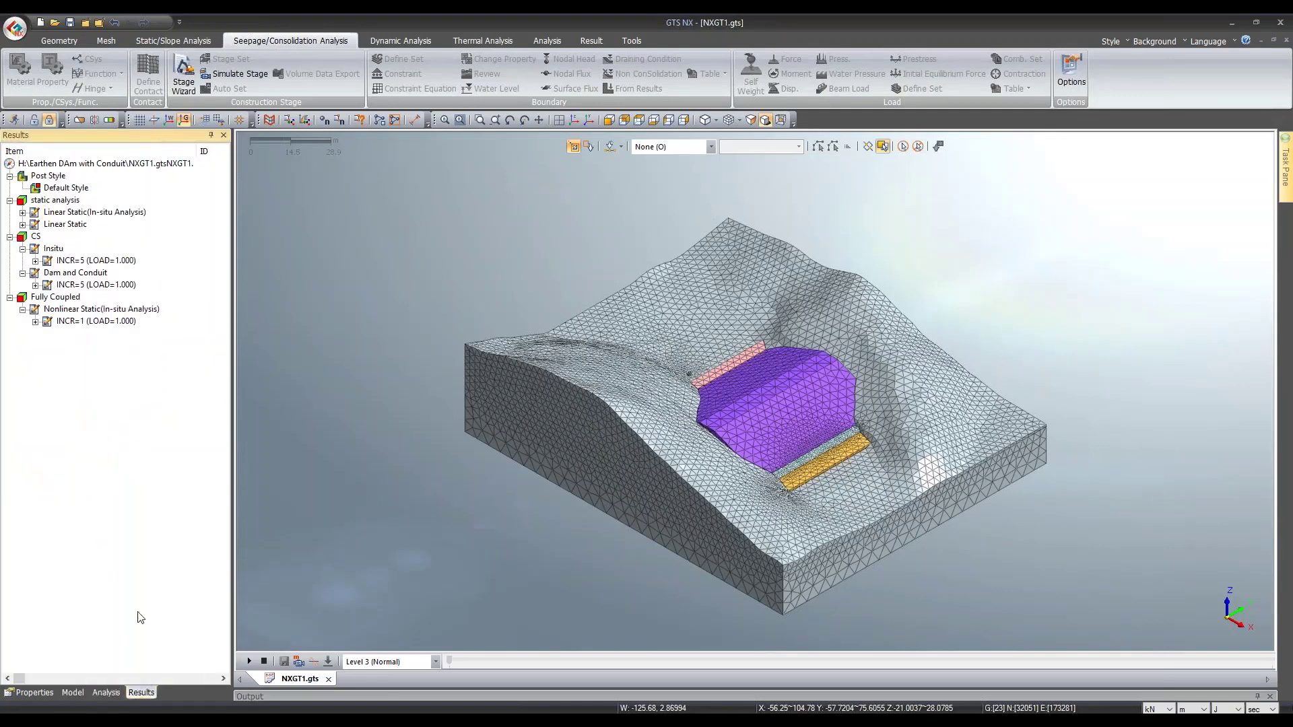
Step: Collapse the Fully Coupled results and inspect the settings of the CS construction stage analysis case
{"action": "left_click", "coordinate": [9, 297]}
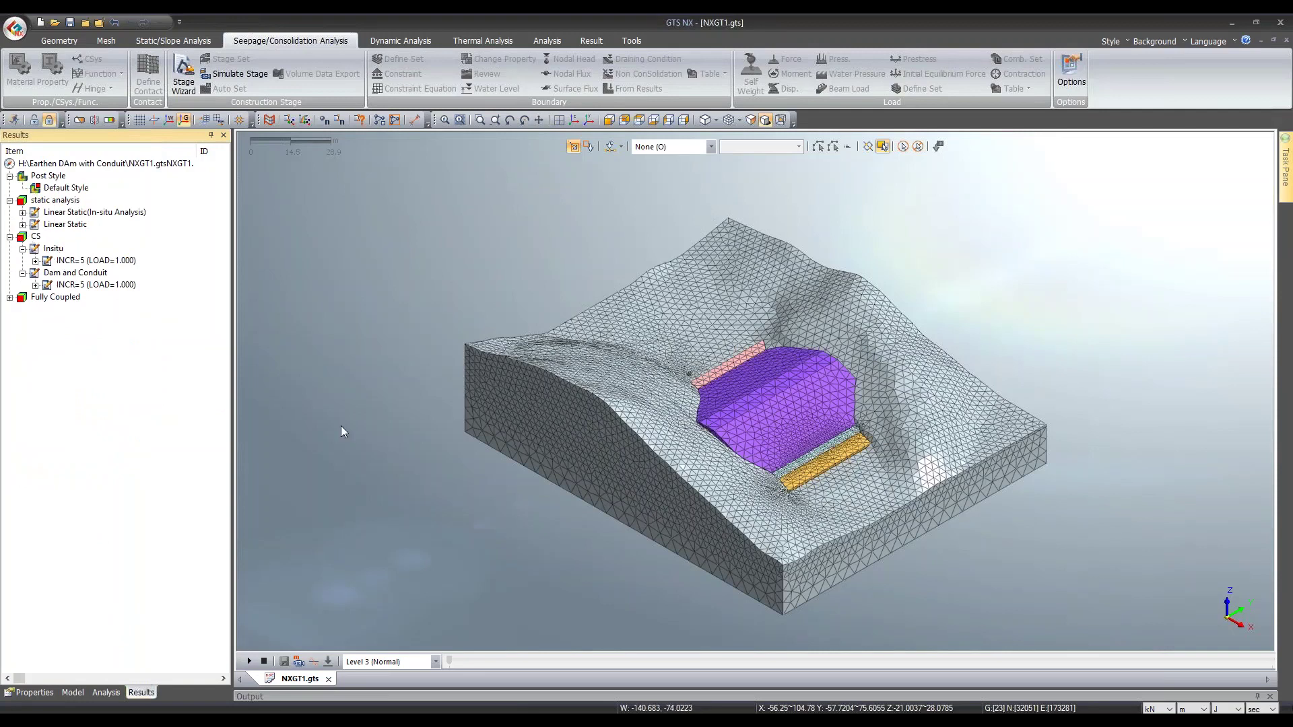
{"action": "left_click", "coordinate": [105, 692]}
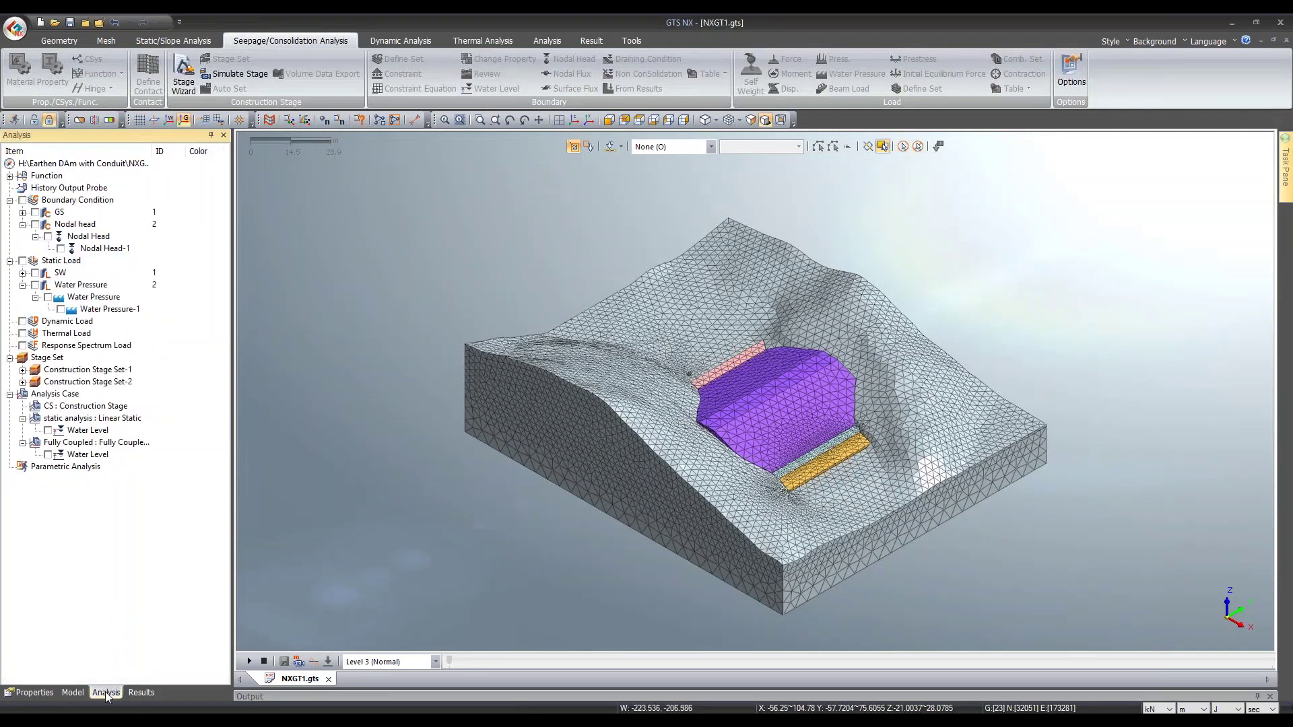
{"action": "left_click", "coordinate": [141, 692]}
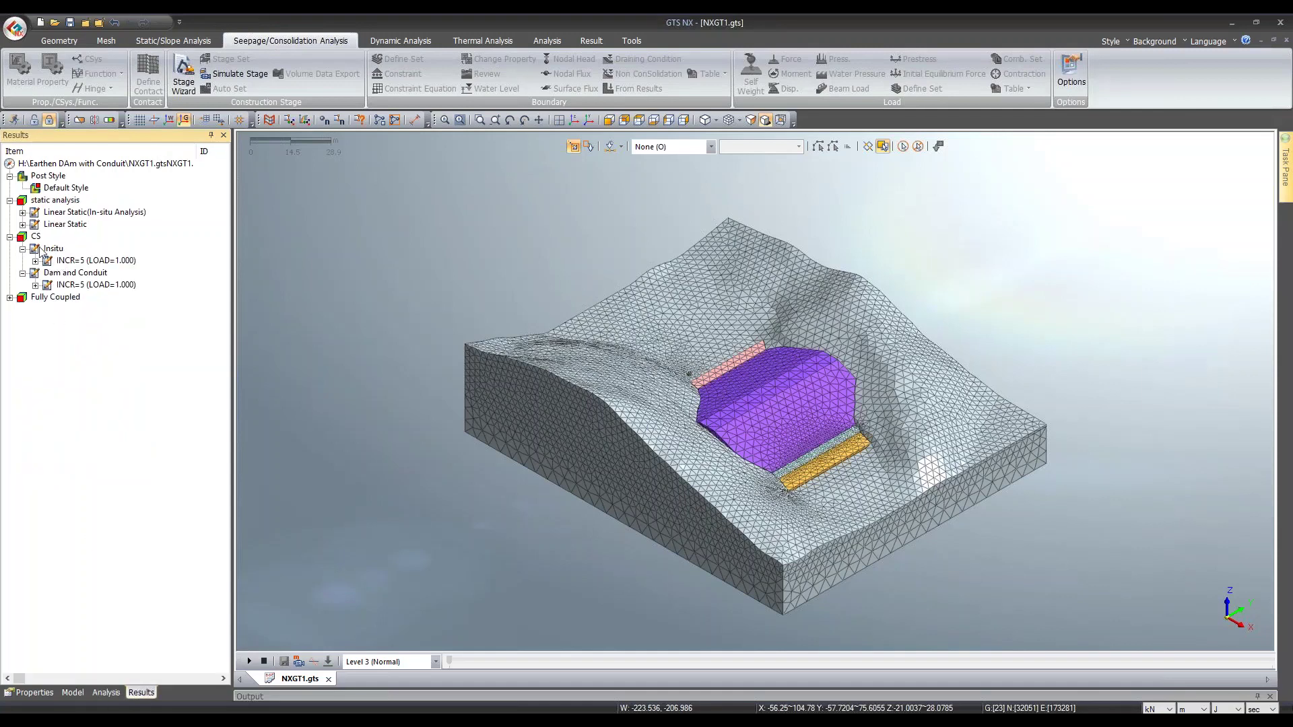
{"action": "left_click", "coordinate": [106, 692]}
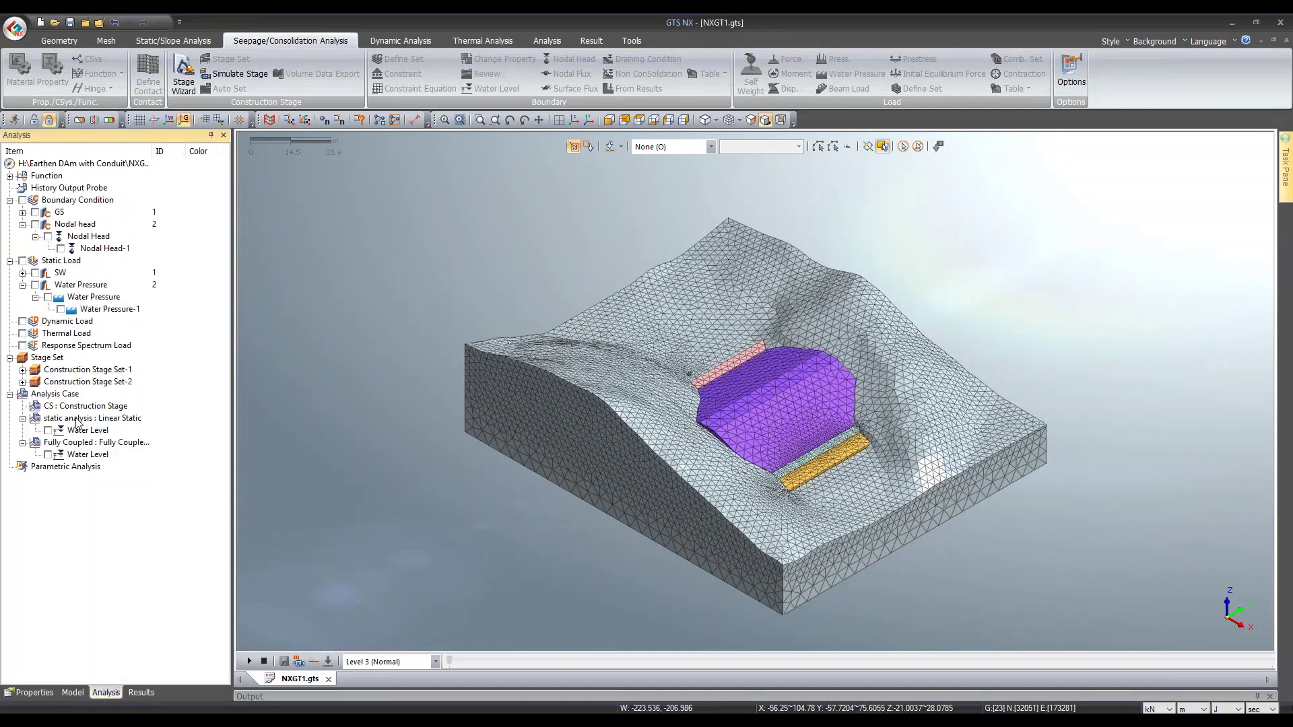
{"action": "left_click", "coordinate": [85, 406]}
{"action": "right_click", "coordinate": [85, 406]}
{"action": "left_click", "coordinate": [111, 483]}
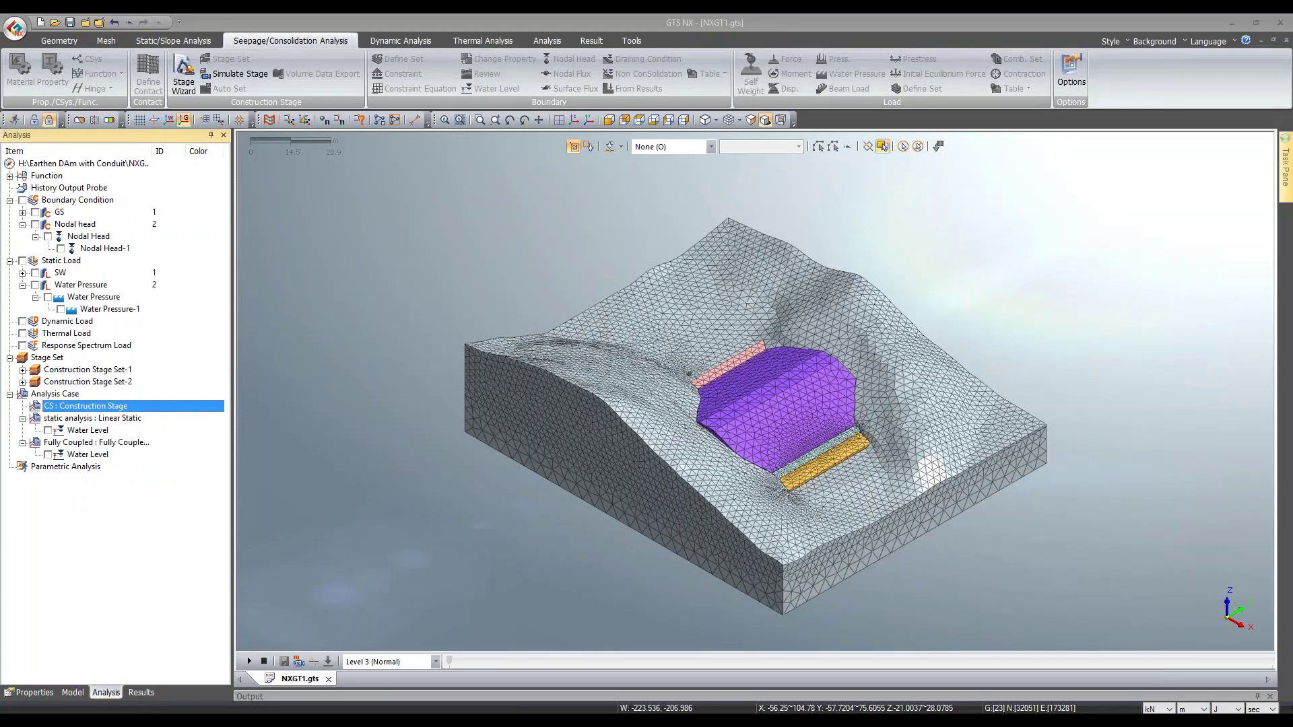
{"action": "left_click", "coordinate": [864, 151]}
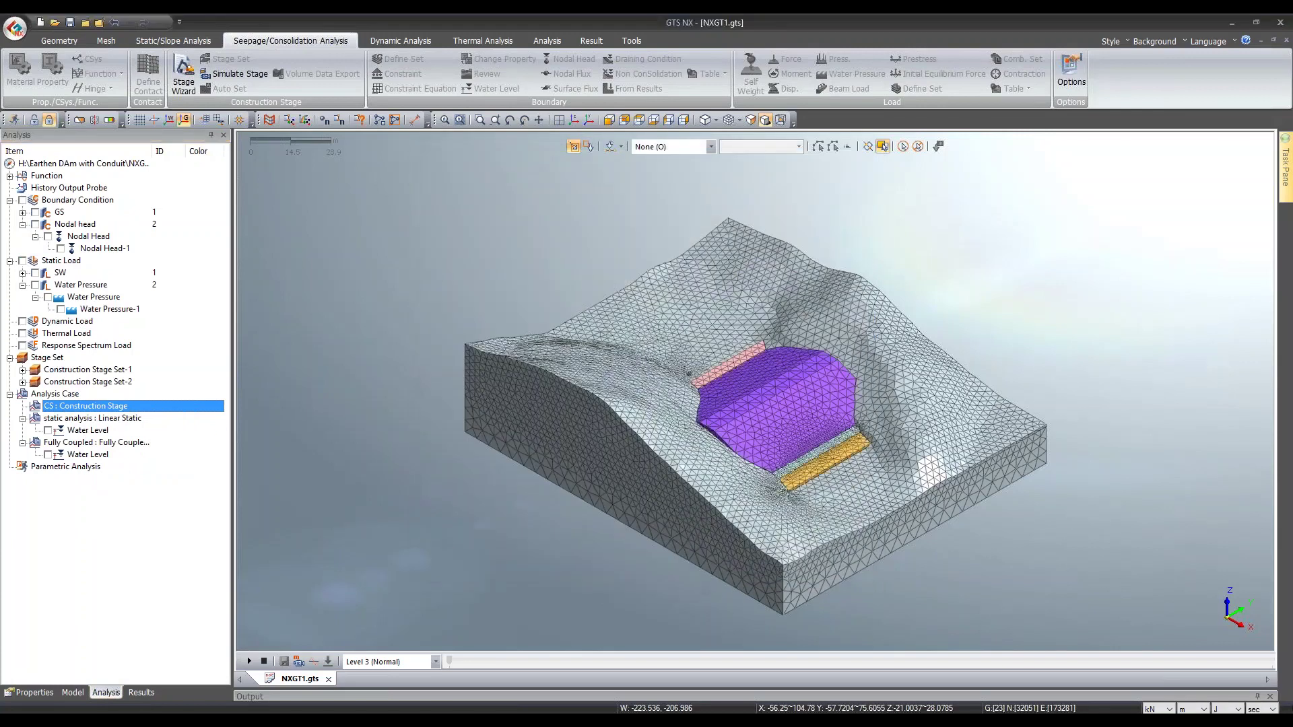
Step: Open the stage definition of Construction Stage Set-1 and examine the Insitu stage's activated data and terrain mesh
{"action": "left_click", "coordinate": [87, 369]}
{"action": "left_click", "coordinate": [87, 369]}
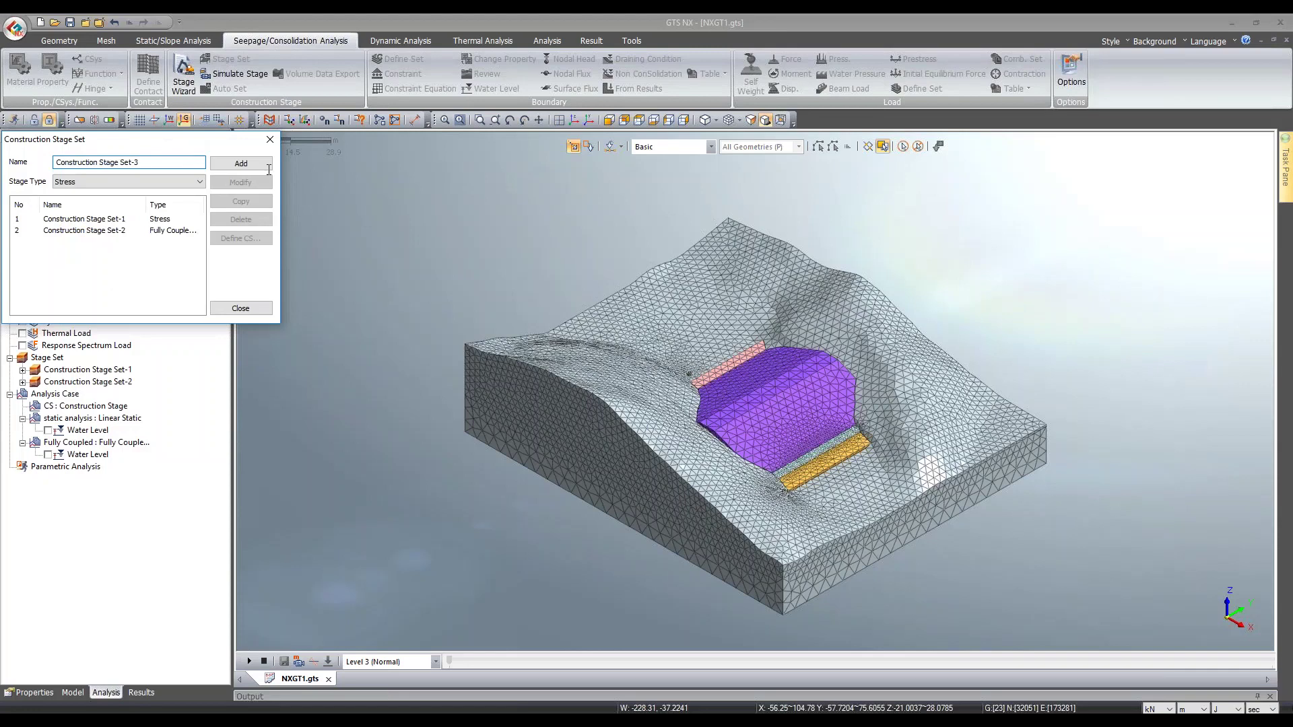
{"action": "left_click_drag", "start_coordinate": [162, 139], "coordinate": [239, 163]}
{"action": "left_click", "coordinate": [205, 242]}
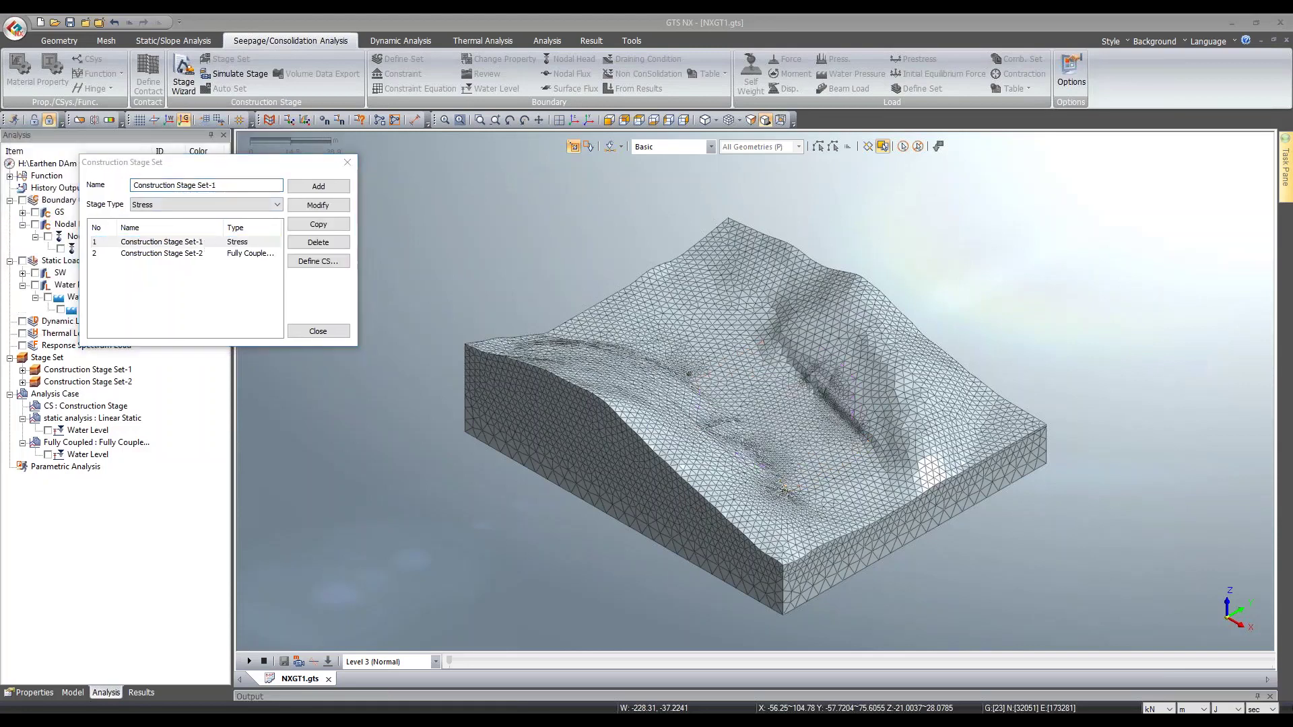
{"action": "left_click", "coordinate": [317, 261]}
{"action": "middle_click_drag", "start_coordinate": [1278, 374], "coordinate": [858, 389]}
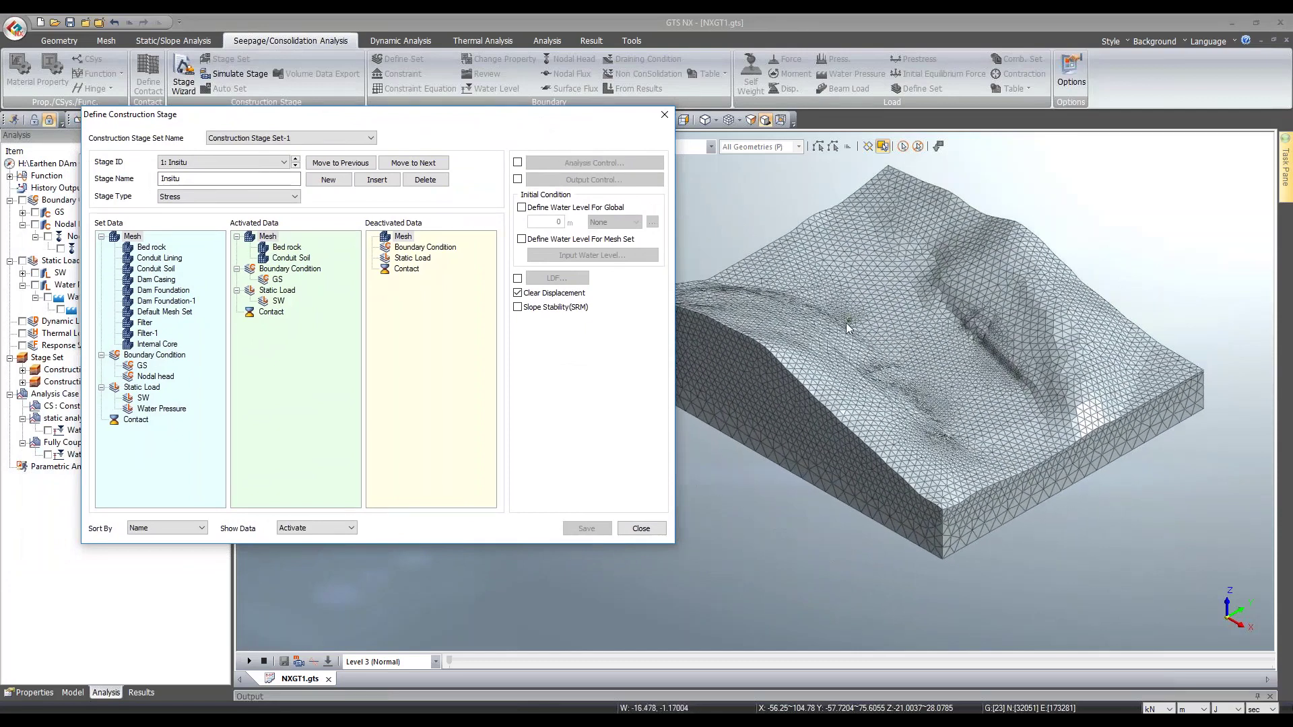
{"action": "middle_click_drag", "start_coordinate": [850, 326], "coordinate": [1049, 319]}
{"action": "middle_click_drag", "start_coordinate": [956, 350], "coordinate": [875, 363]}
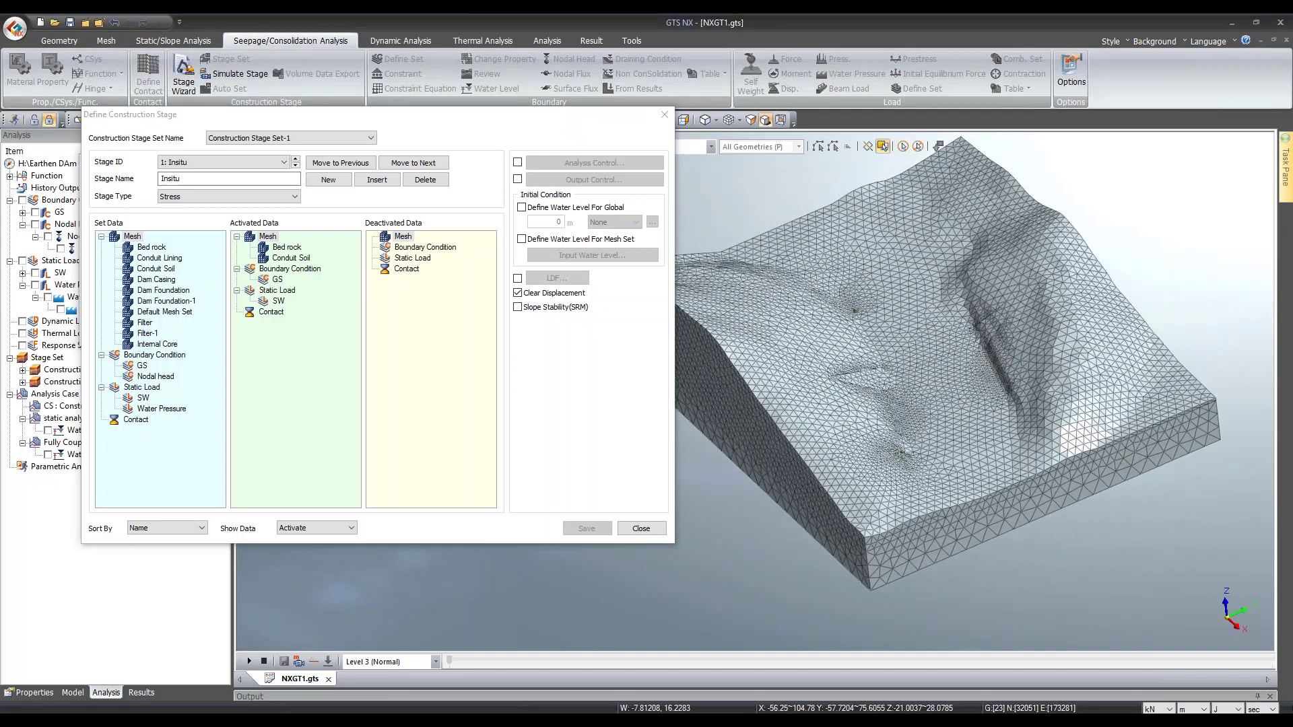
Step: Examine the activated and deactivated data of the Dam and Conduit stage against the model, and close the stage definition
{"action": "left_click", "coordinate": [295, 166]}
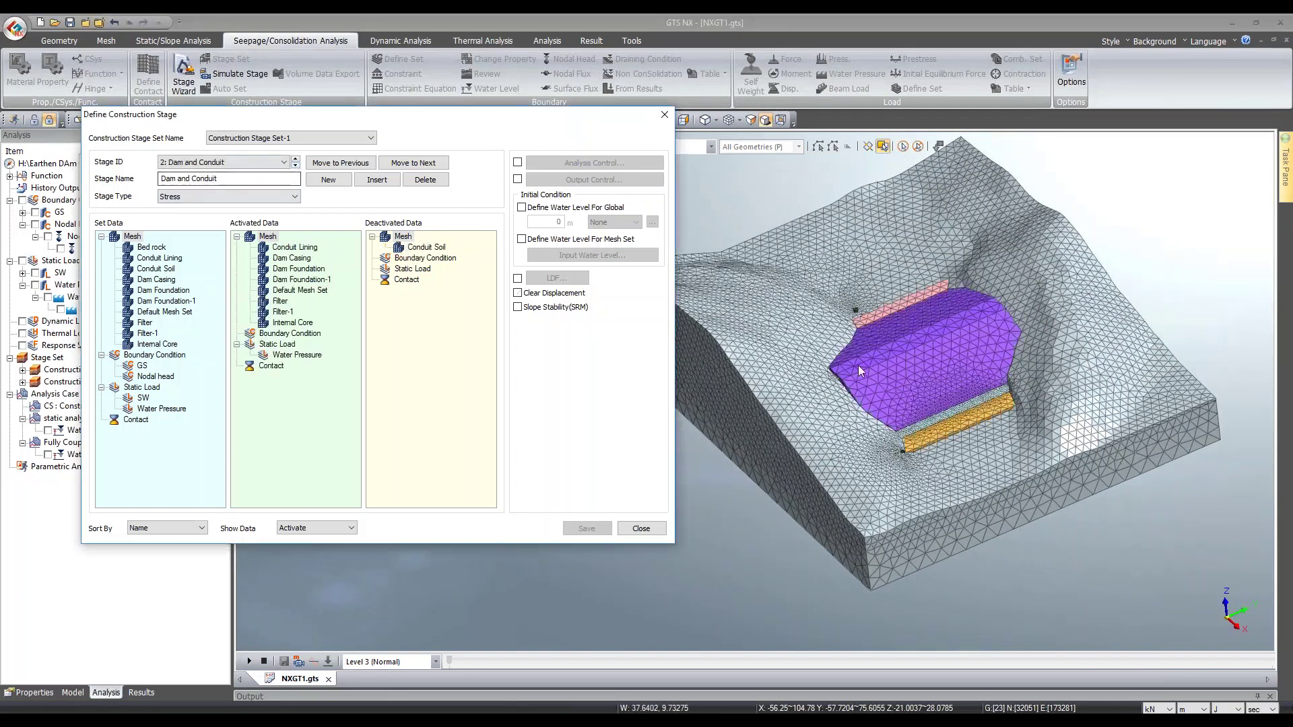
{"action": "mouse_move", "coordinate": [868, 342]}
{"action": "middle_mouse_down"}
{"action": "mouse_move", "coordinate": [857, 358]}
{"action": "mouse_move", "coordinate": [867, 348]}
{"action": "middle_mouse_up"}
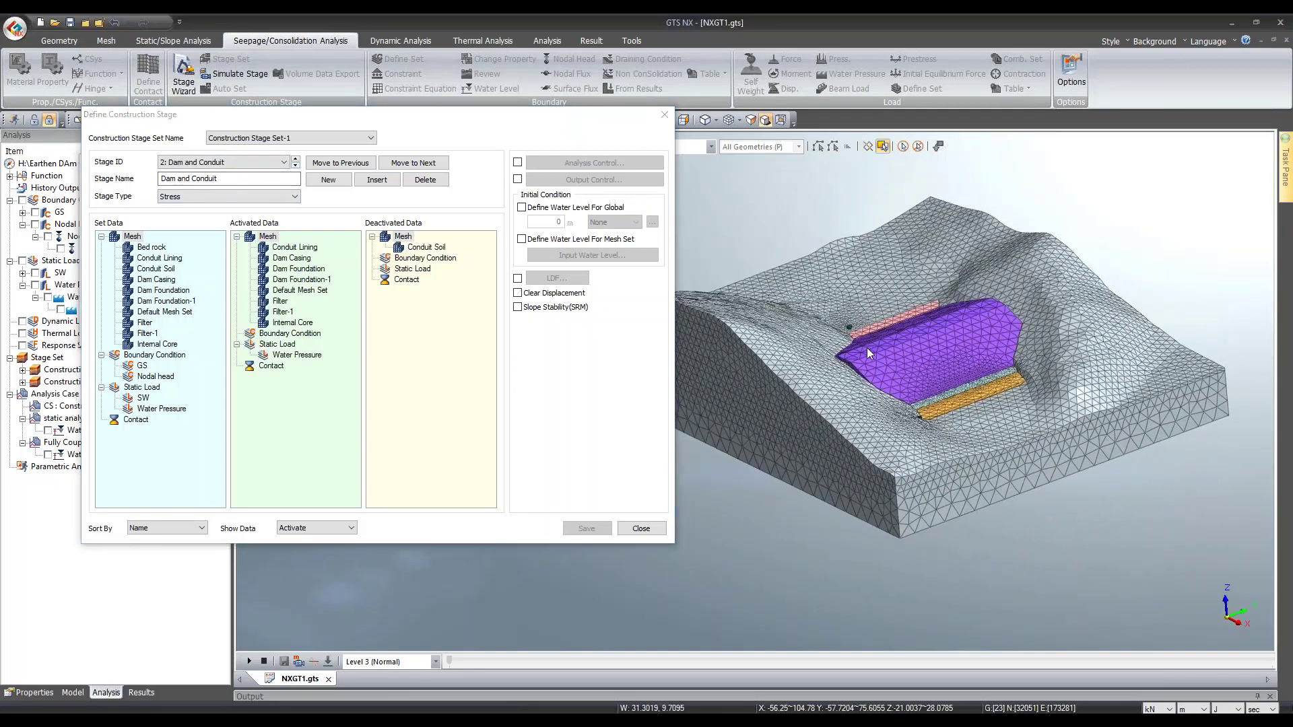
{"action": "scroll", "coordinate": [867, 347], "scroll_direction": "up", "scroll_amount": 2}
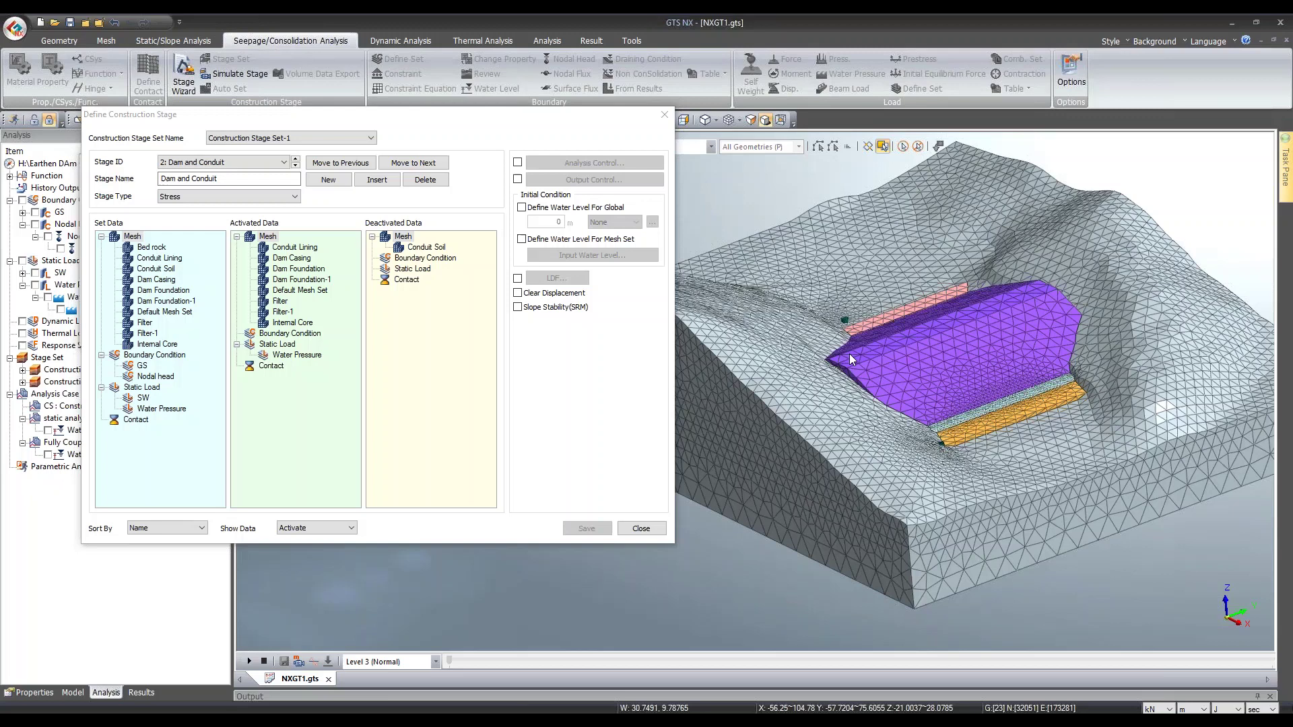
{"action": "scroll", "coordinate": [943, 340], "scroll_direction": "up", "scroll_amount": 3}
{"action": "middle_click_drag", "start_coordinate": [919, 338], "coordinate": [904, 337]}
{"action": "middle_click_drag", "start_coordinate": [715, 405], "coordinate": [730, 400]}
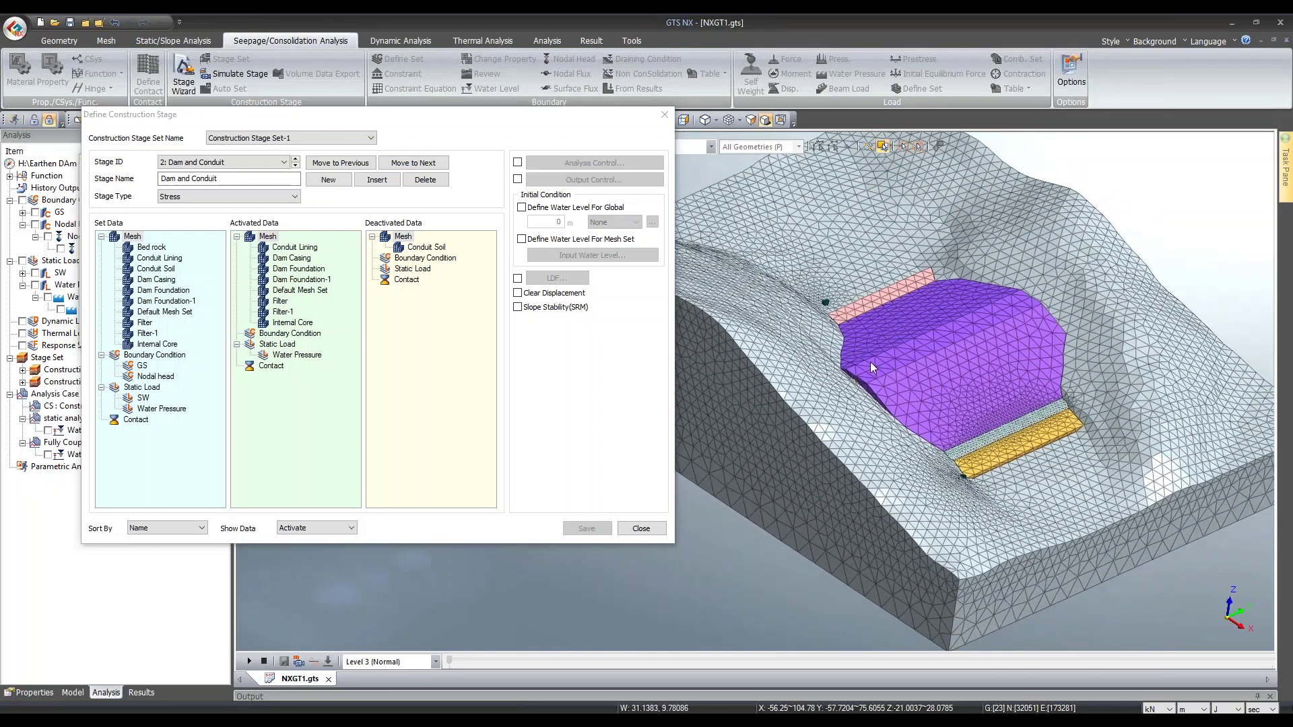
{"action": "middle_click_drag", "start_coordinate": [860, 361], "coordinate": [817, 361]}
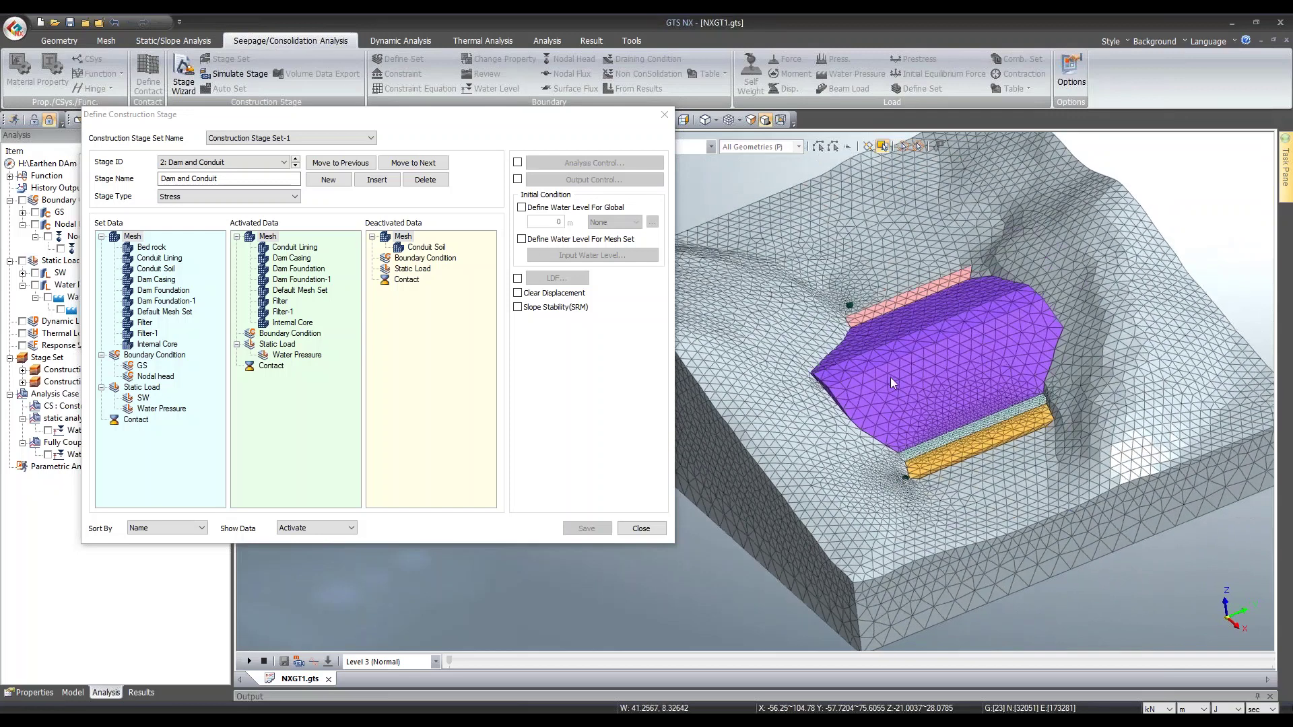
{"action": "mouse_move", "coordinate": [886, 391]}
{"action": "middle_mouse_down"}
{"action": "mouse_move", "coordinate": [911, 382]}
{"action": "mouse_move", "coordinate": [890, 398]}
{"action": "middle_mouse_up"}
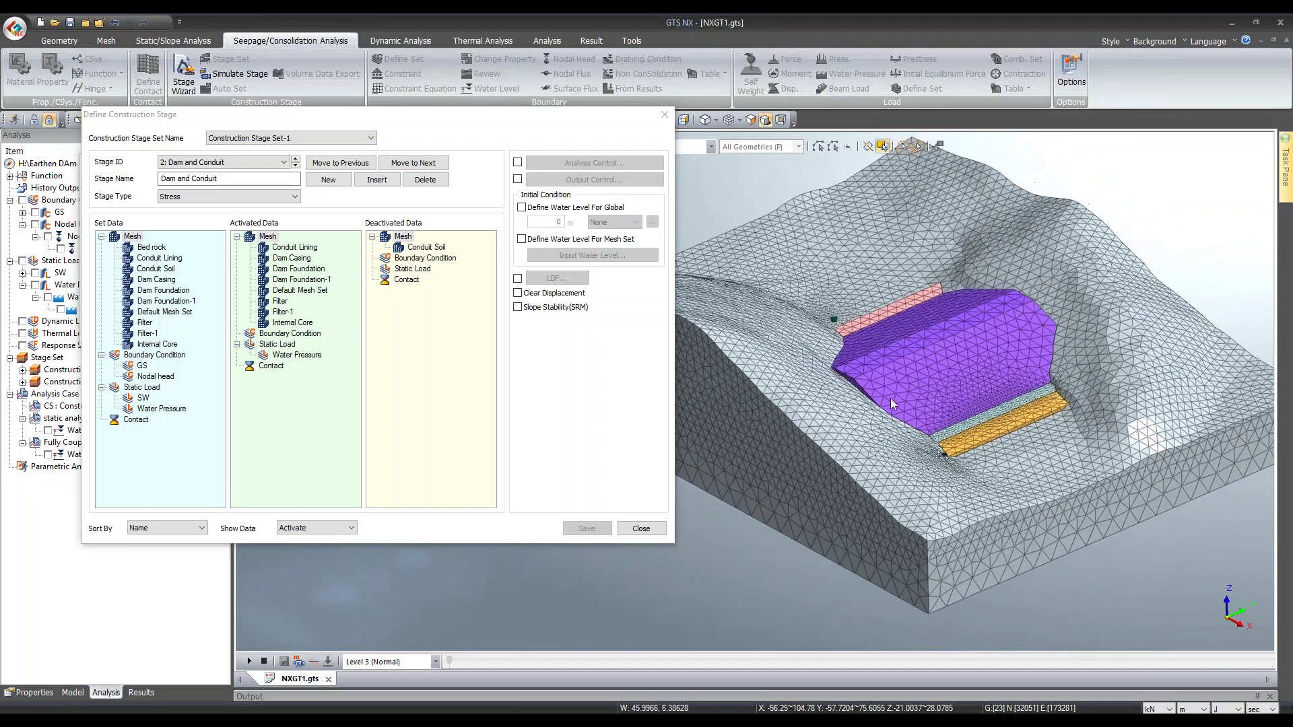
{"action": "scroll", "coordinate": [927, 456], "scroll_direction": "up", "scroll_amount": 2}
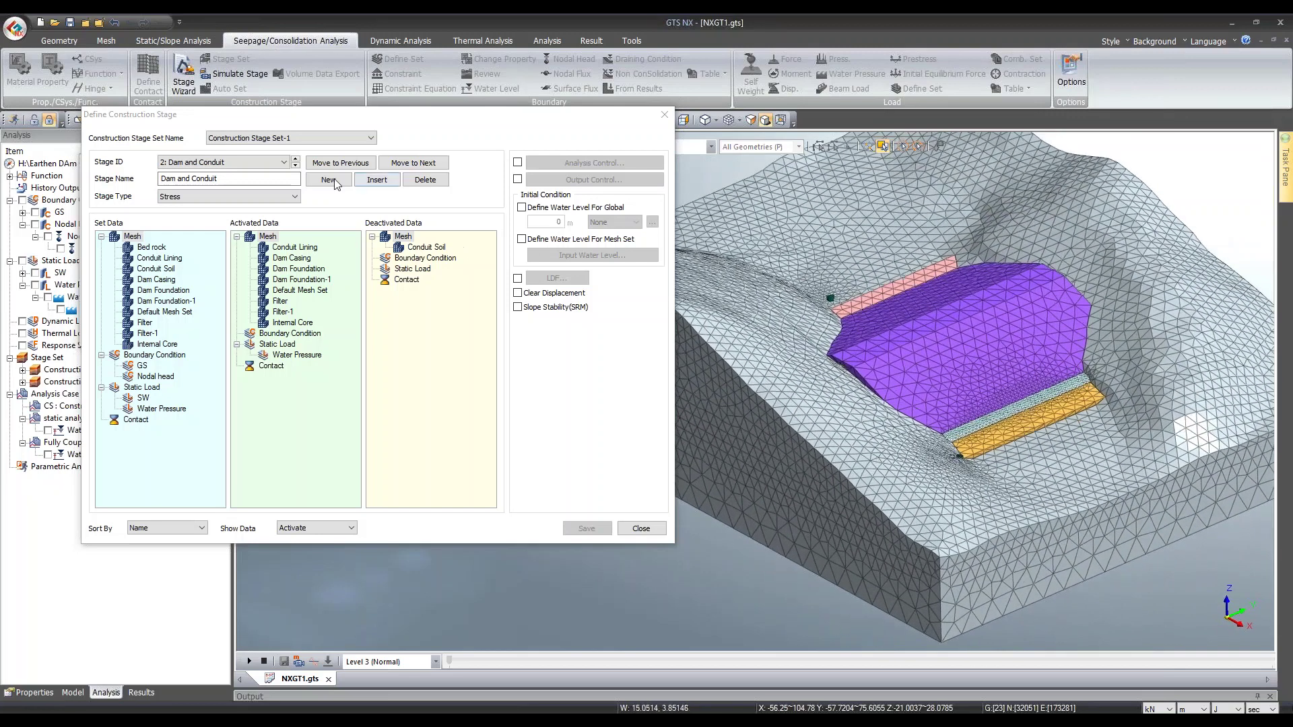
{"action": "left_click", "coordinate": [297, 169]}
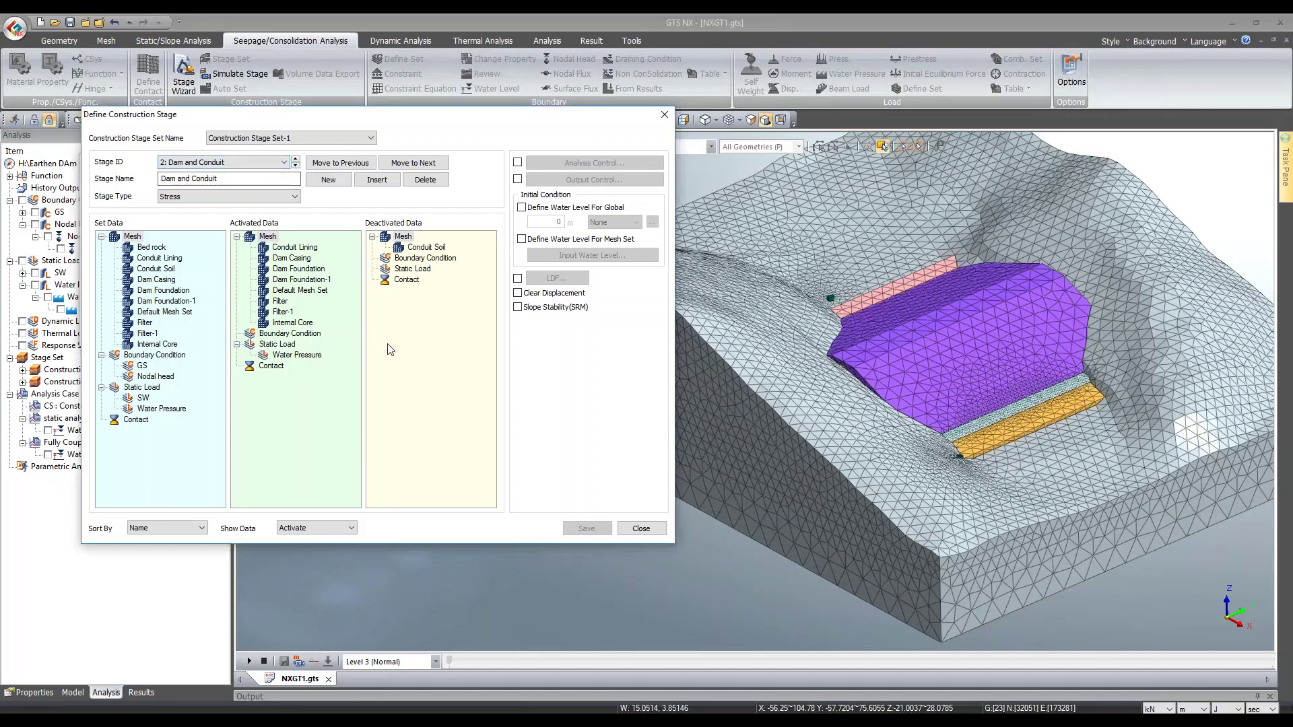
{"action": "scroll", "coordinate": [821, 390], "scroll_direction": "up", "scroll_amount": 2}
{"action": "scroll", "coordinate": [787, 339], "scroll_direction": "up", "scroll_amount": 1}
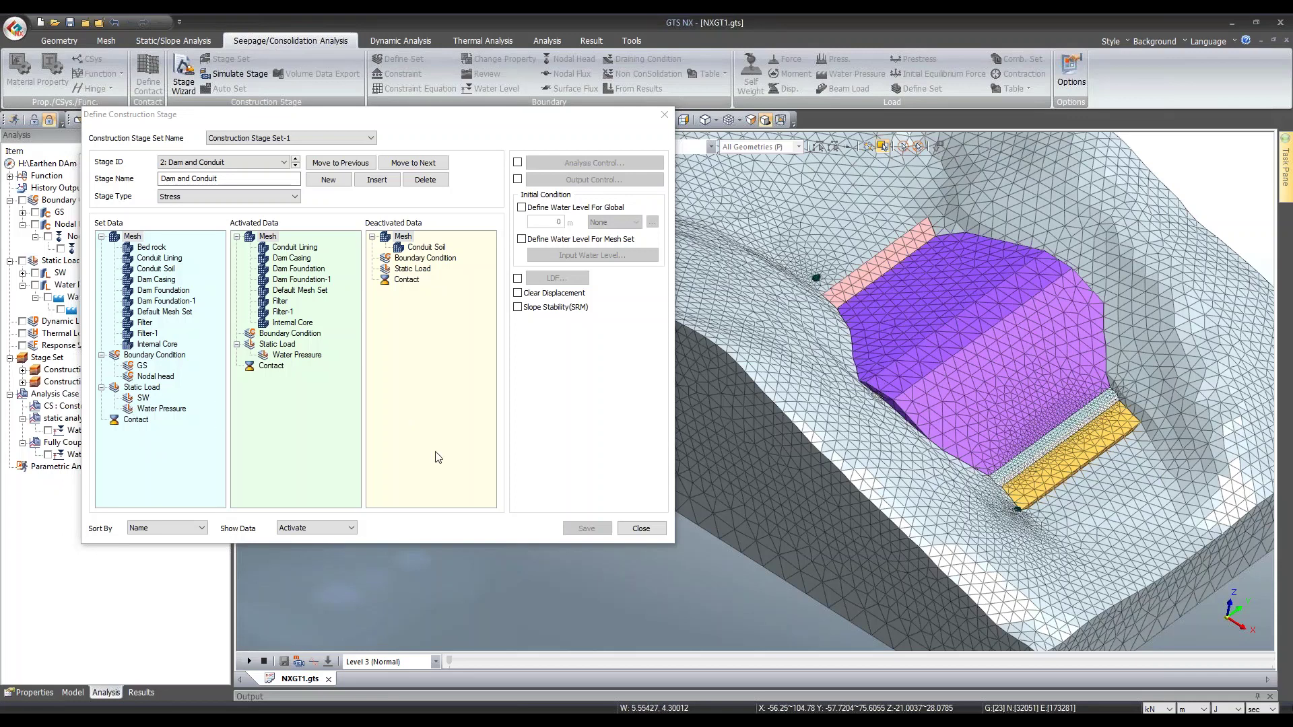
{"action": "left_click", "coordinate": [641, 528]}
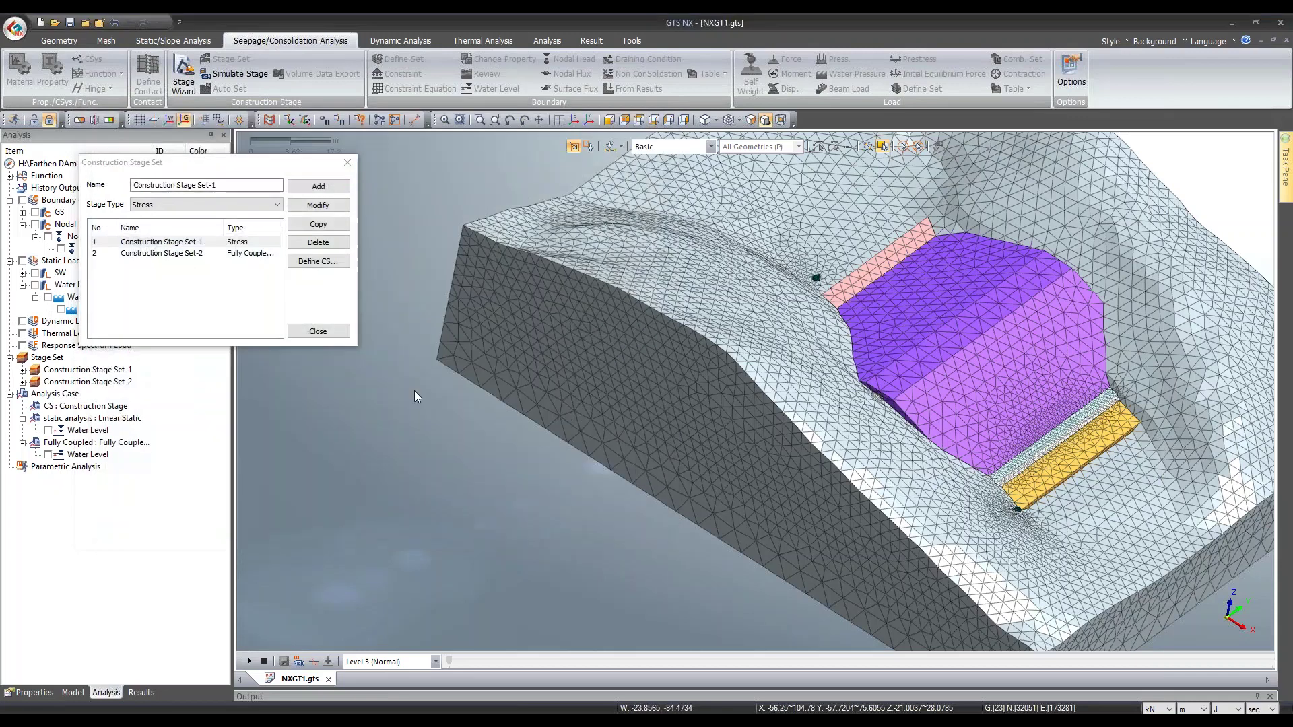
{"action": "left_click", "coordinate": [338, 335]}
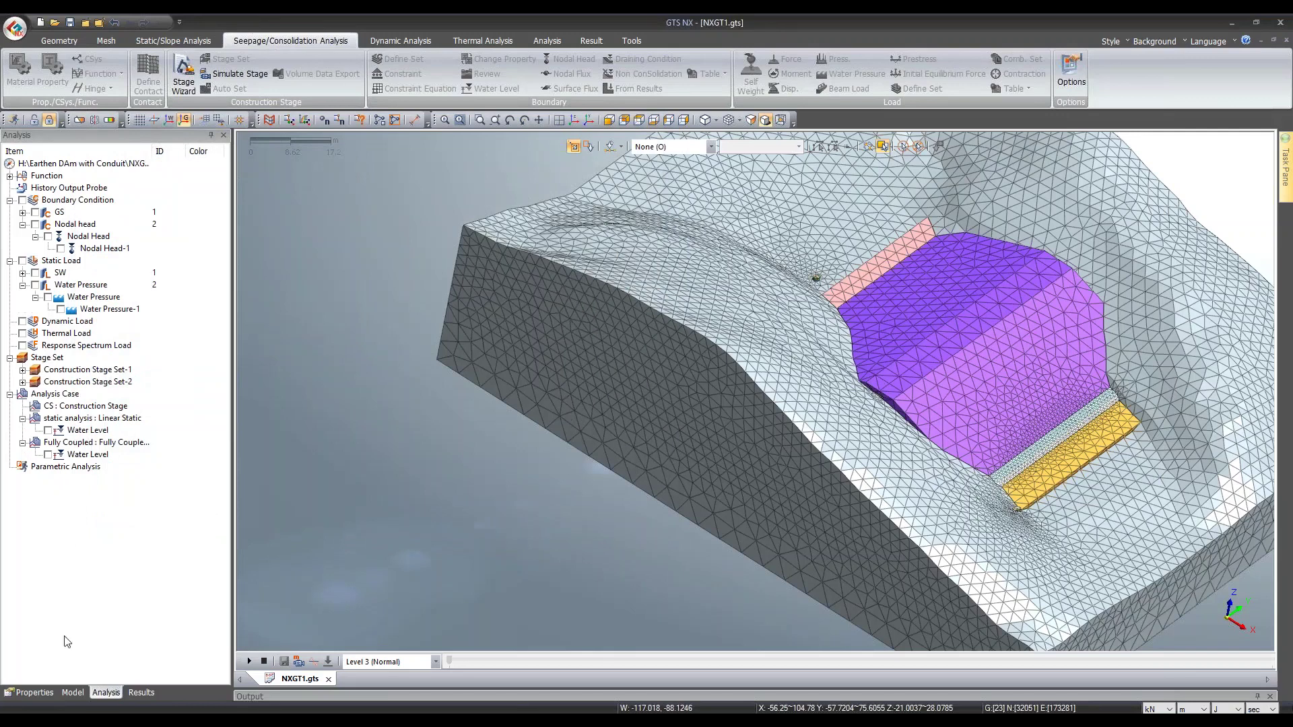
Step: Hide all mesh sets except Conduit Lining and show it in an isometric view
{"action": "left_click", "coordinate": [73, 692]}
{"action": "left_click", "coordinate": [24, 298]}
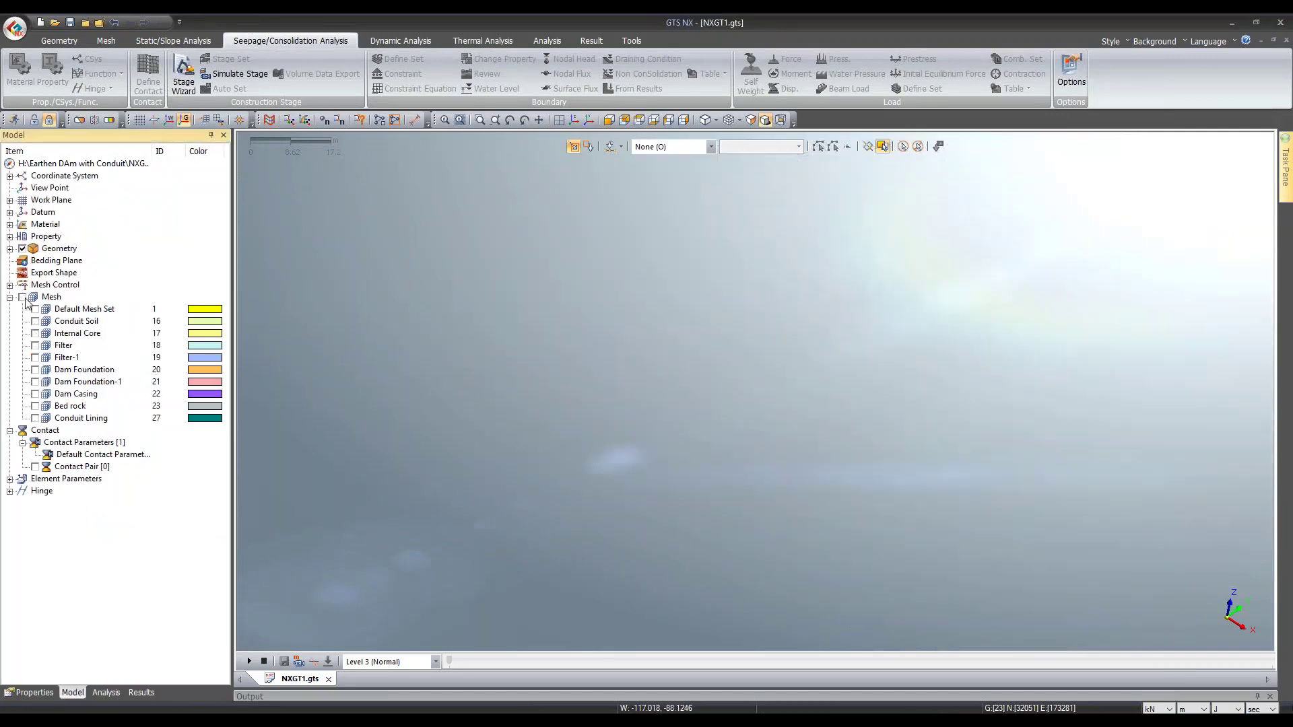
{"action": "left_click", "coordinate": [35, 418]}
{"action": "left_click", "coordinate": [573, 120]}
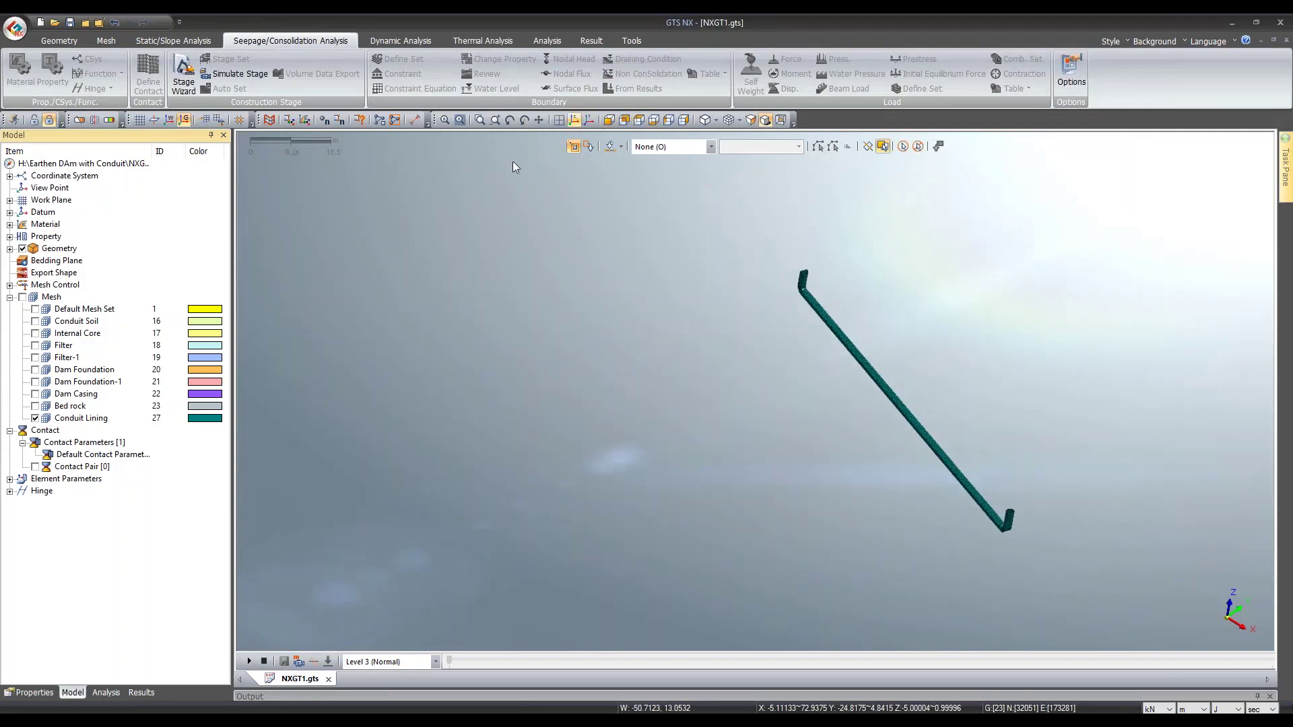
Step: Display the Water Pressure load set on the conduit lining and inspect it up close
{"action": "left_click", "coordinate": [106, 693]}
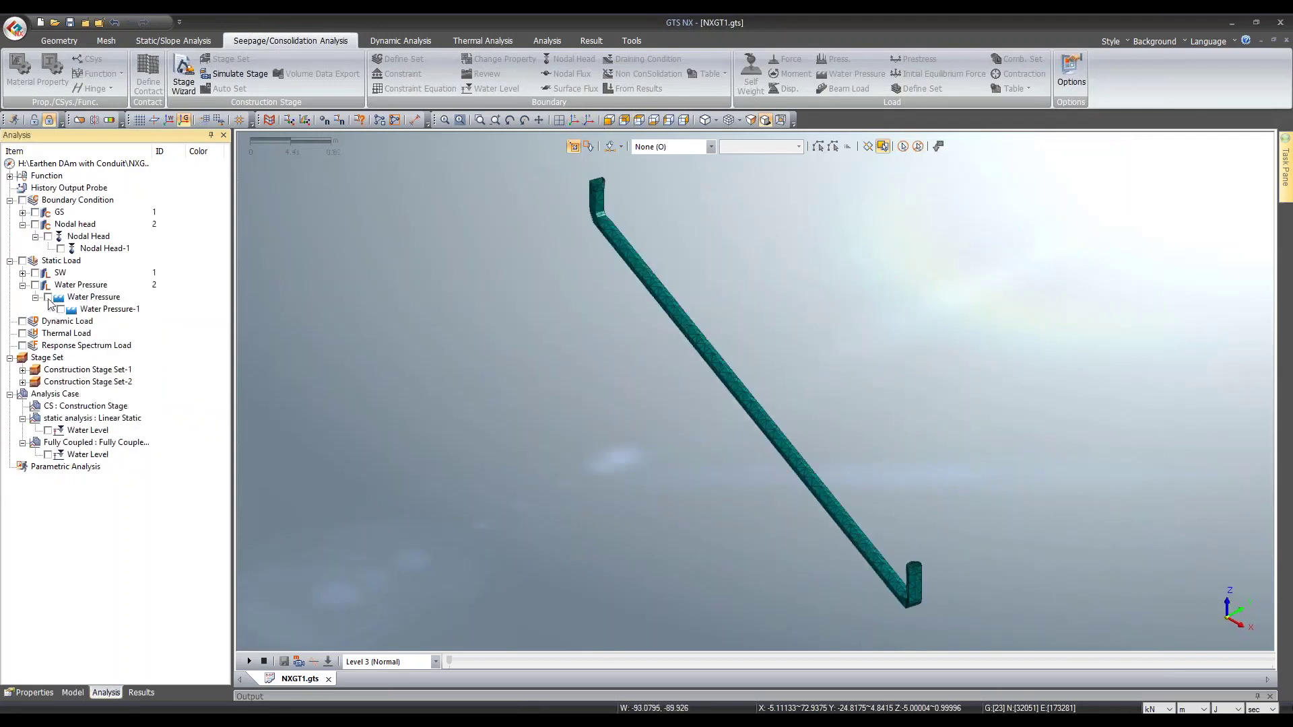
{"action": "left_click", "coordinate": [35, 285]}
{"action": "middle_click_drag", "start_coordinate": [731, 431], "coordinate": [600, 402]}
{"action": "scroll", "coordinate": [600, 401], "scroll_direction": "up", "scroll_amount": 5}
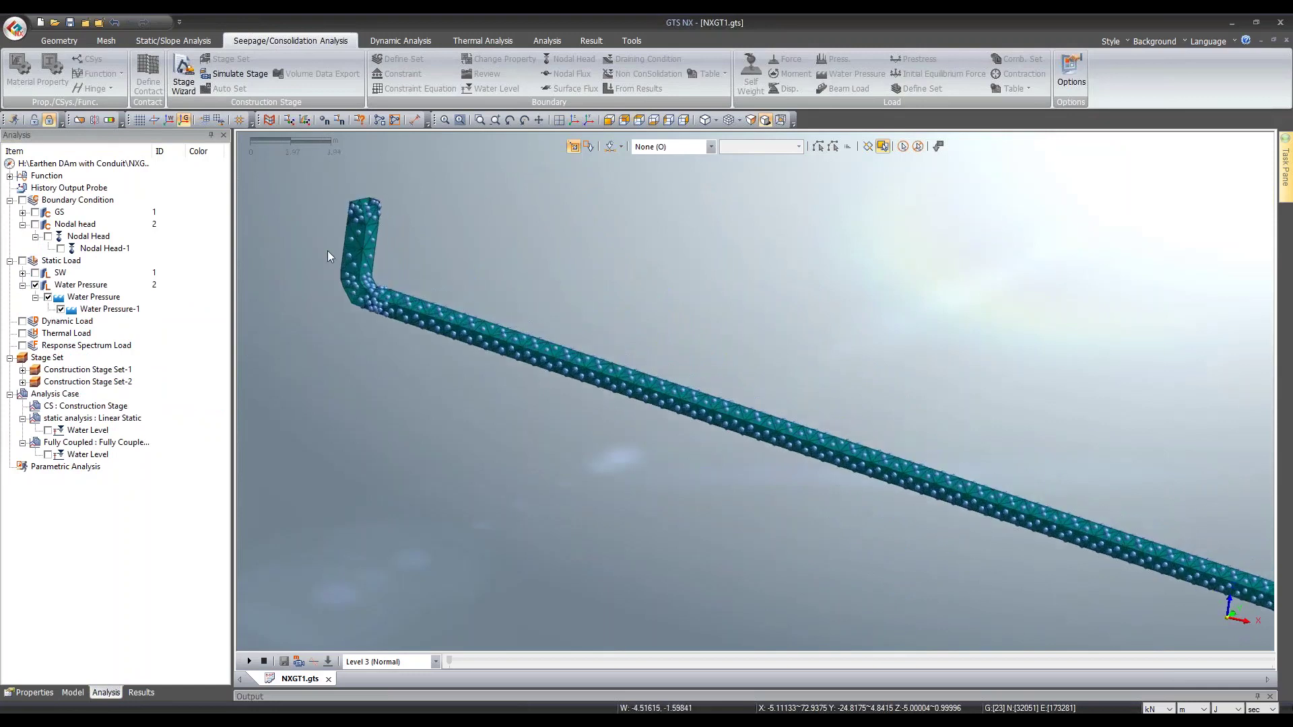
Step: Open the Water Pressure-1 load definition, check its face load settings against the conduit, and close it without changes
{"action": "right_click", "coordinate": [108, 310]}
{"action": "left_click", "coordinate": [135, 347]}
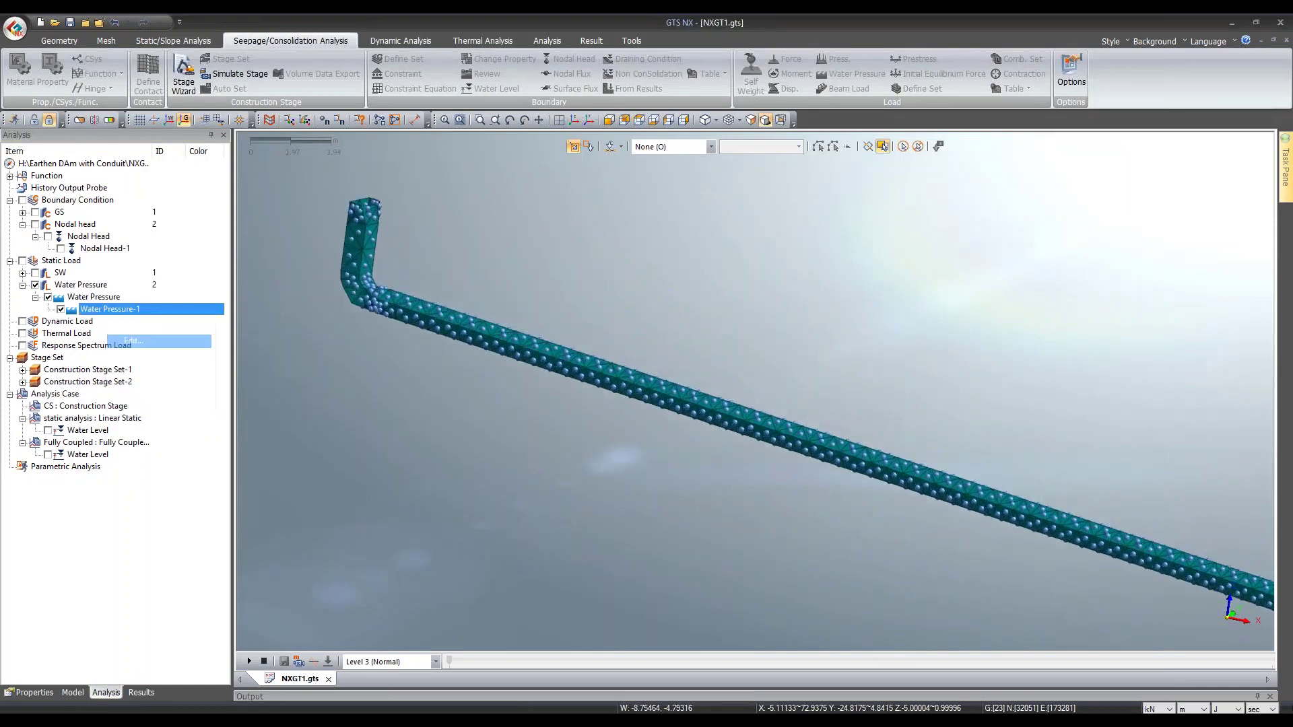
{"action": "left_click_drag", "start_coordinate": [155, 157], "coordinate": [724, 235]}
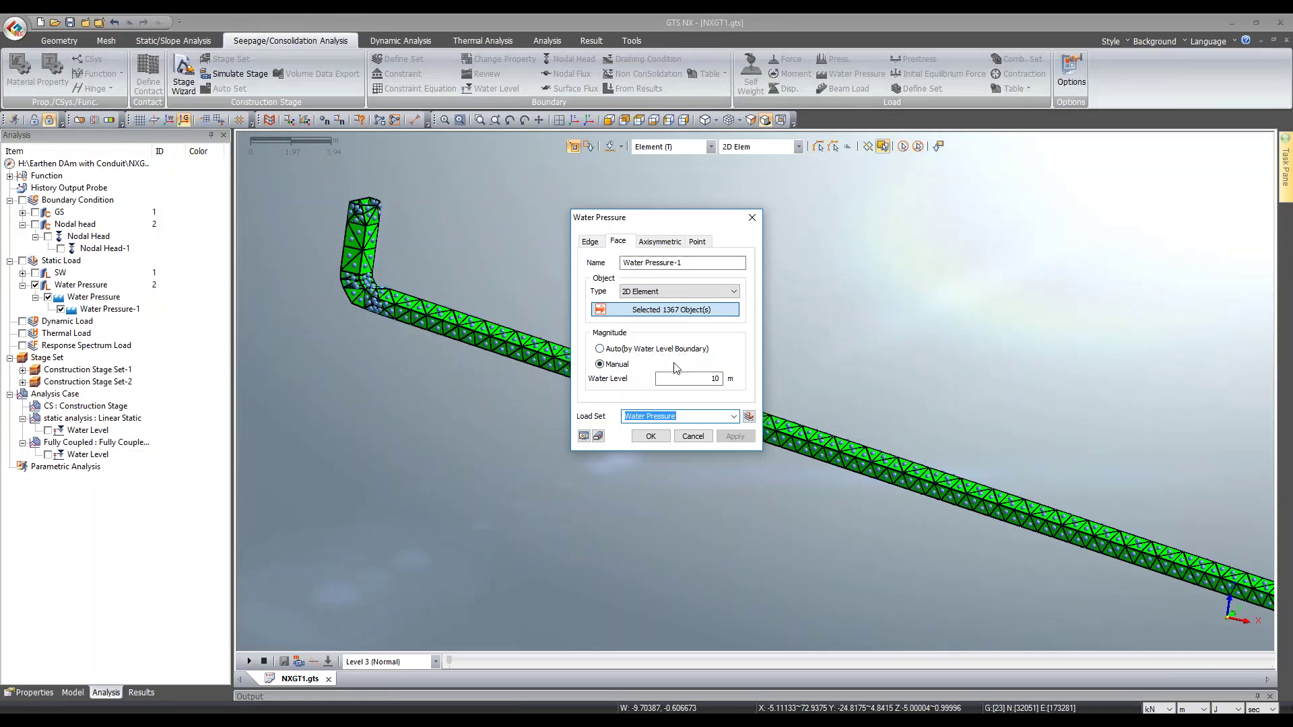
{"action": "left_click", "coordinate": [574, 121]}
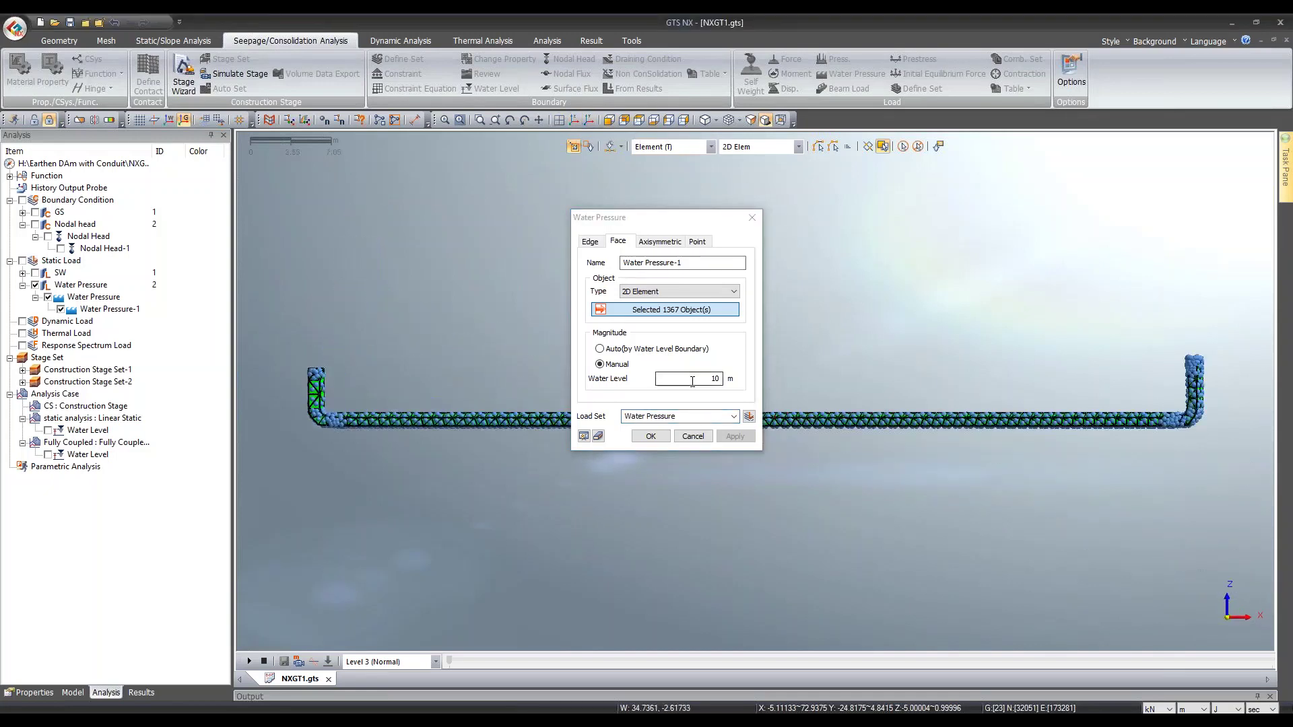
{"action": "left_click", "coordinate": [588, 121]}
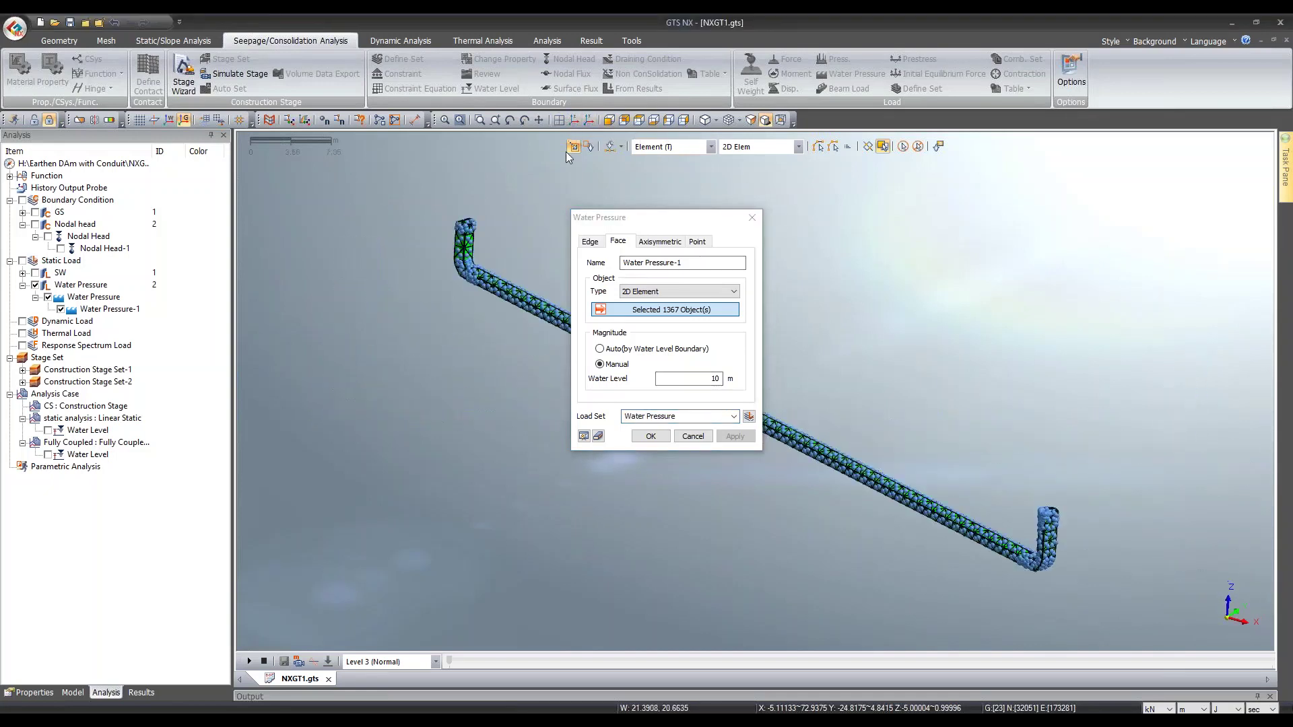
{"action": "left_click", "coordinate": [683, 438]}
{"action": "middle_click_drag", "start_coordinate": [692, 448], "coordinate": [929, 438]}
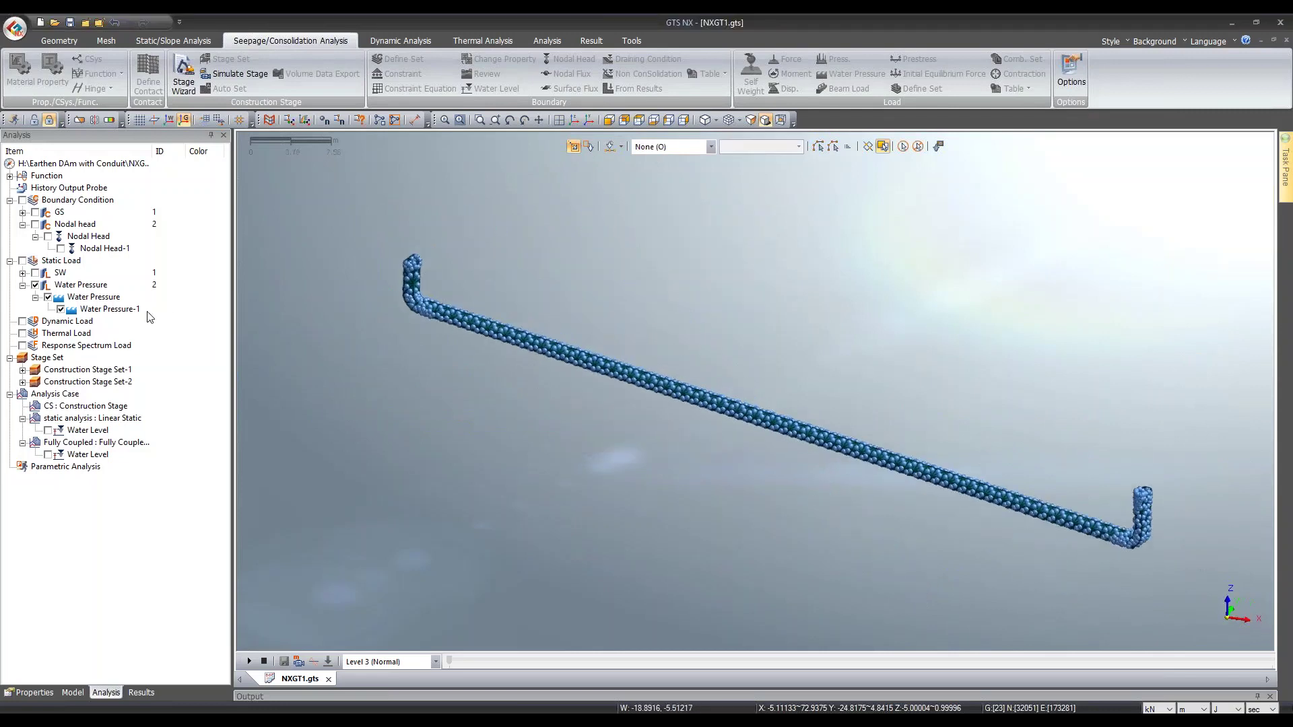
Step: Show all mesh sets again, hide the Water Pressure load set, and return to the isometric view of the whole model
{"action": "left_click", "coordinate": [142, 692]}
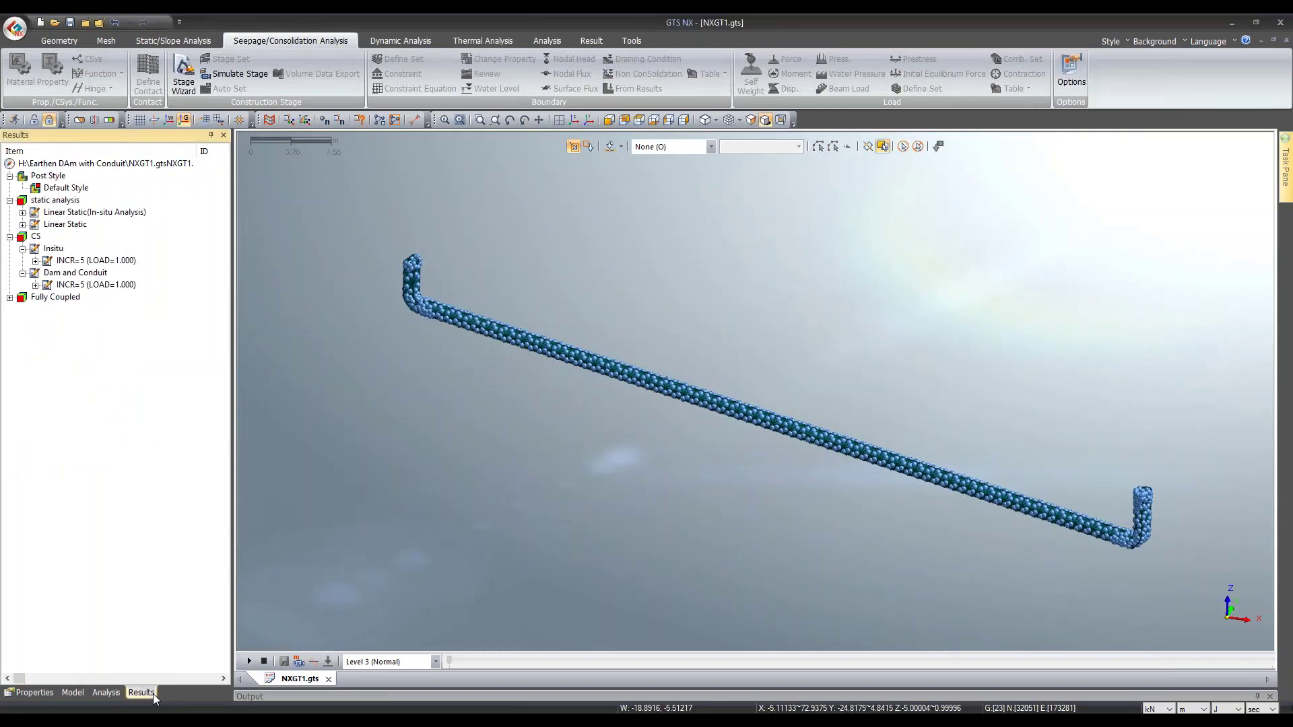
{"action": "left_click", "coordinate": [73, 692]}
{"action": "left_click", "coordinate": [22, 297]}
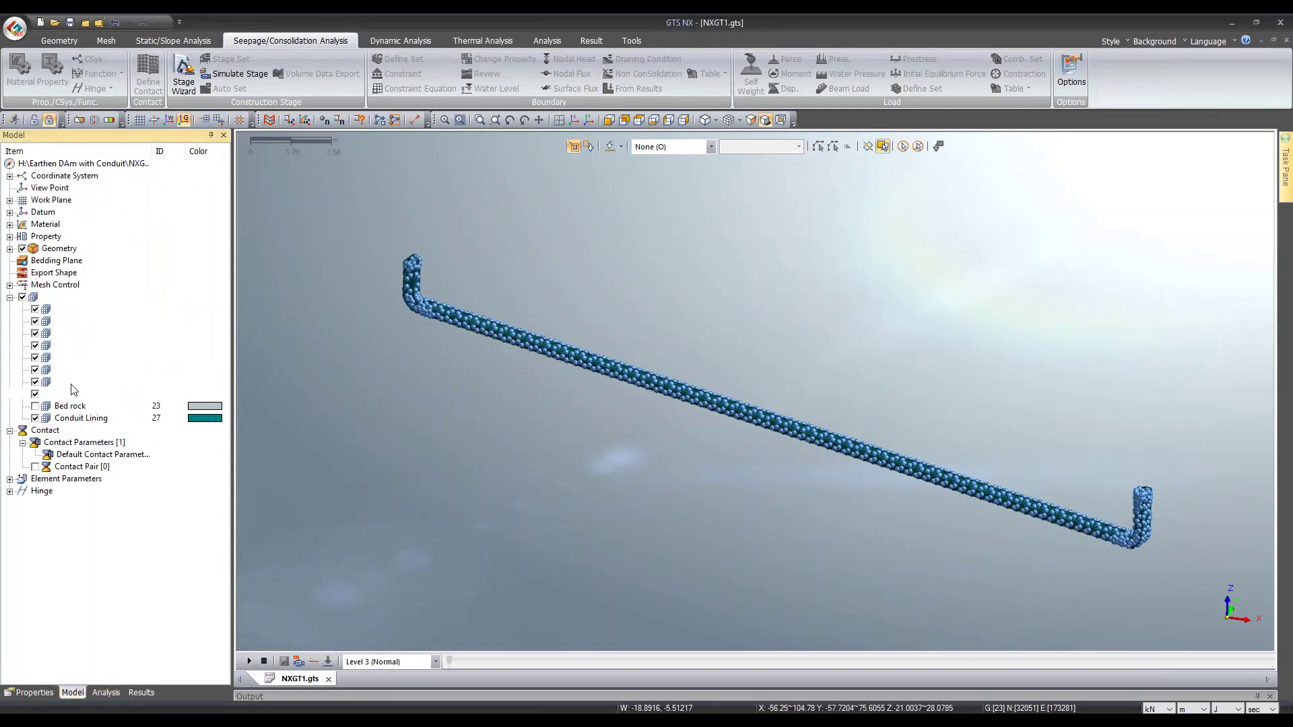
{"action": "left_click", "coordinate": [141, 692]}
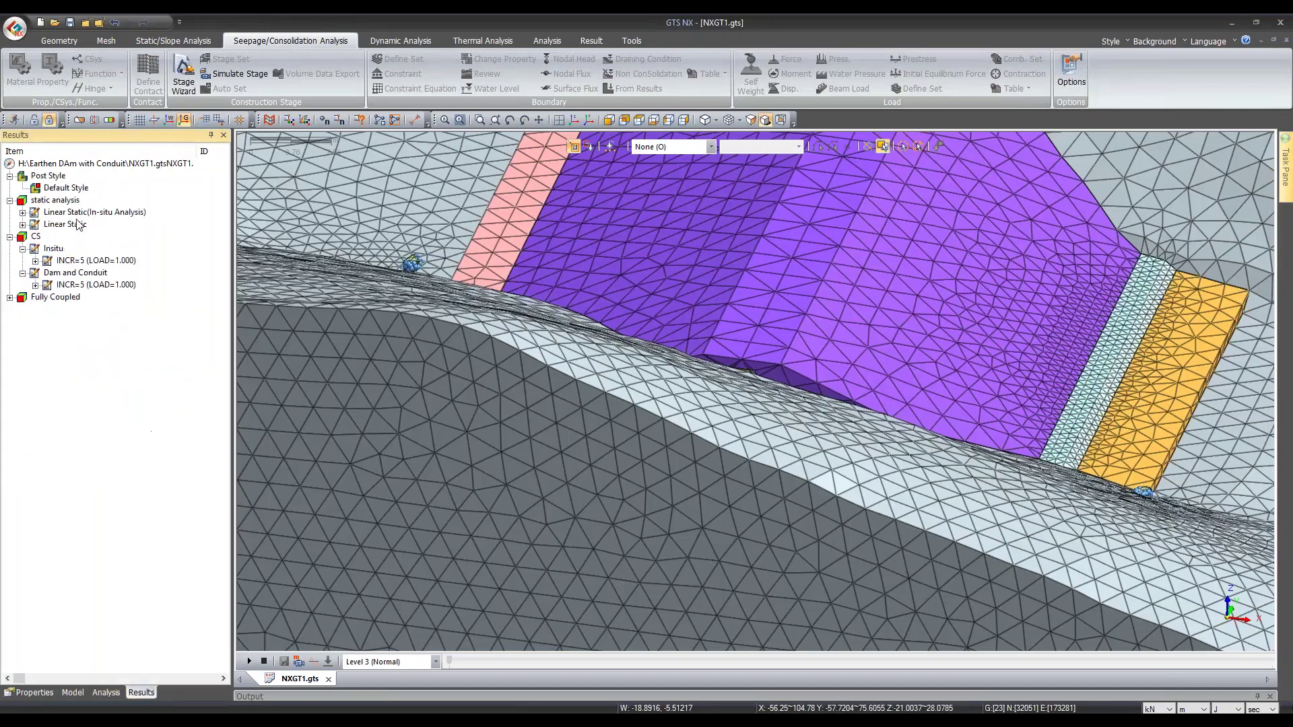
{"action": "left_click", "coordinate": [106, 693]}
{"action": "left_click", "coordinate": [35, 285]}
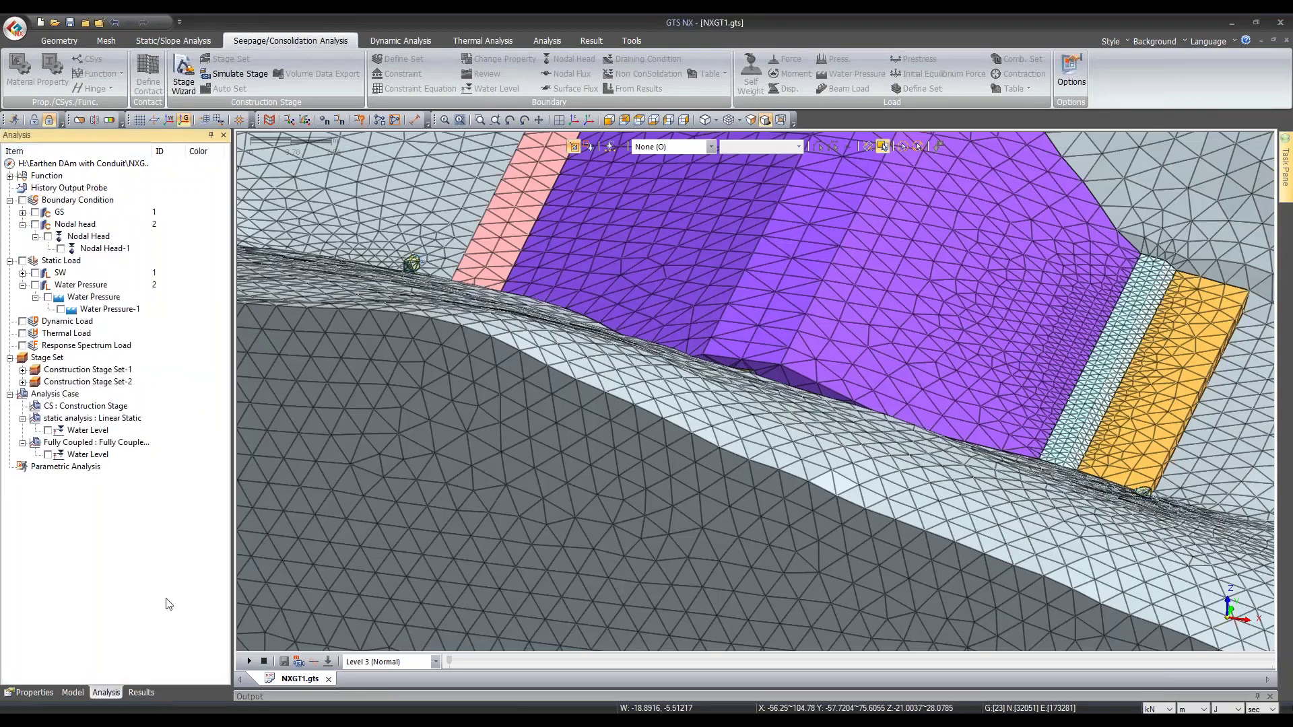
{"action": "left_click", "coordinate": [576, 121]}
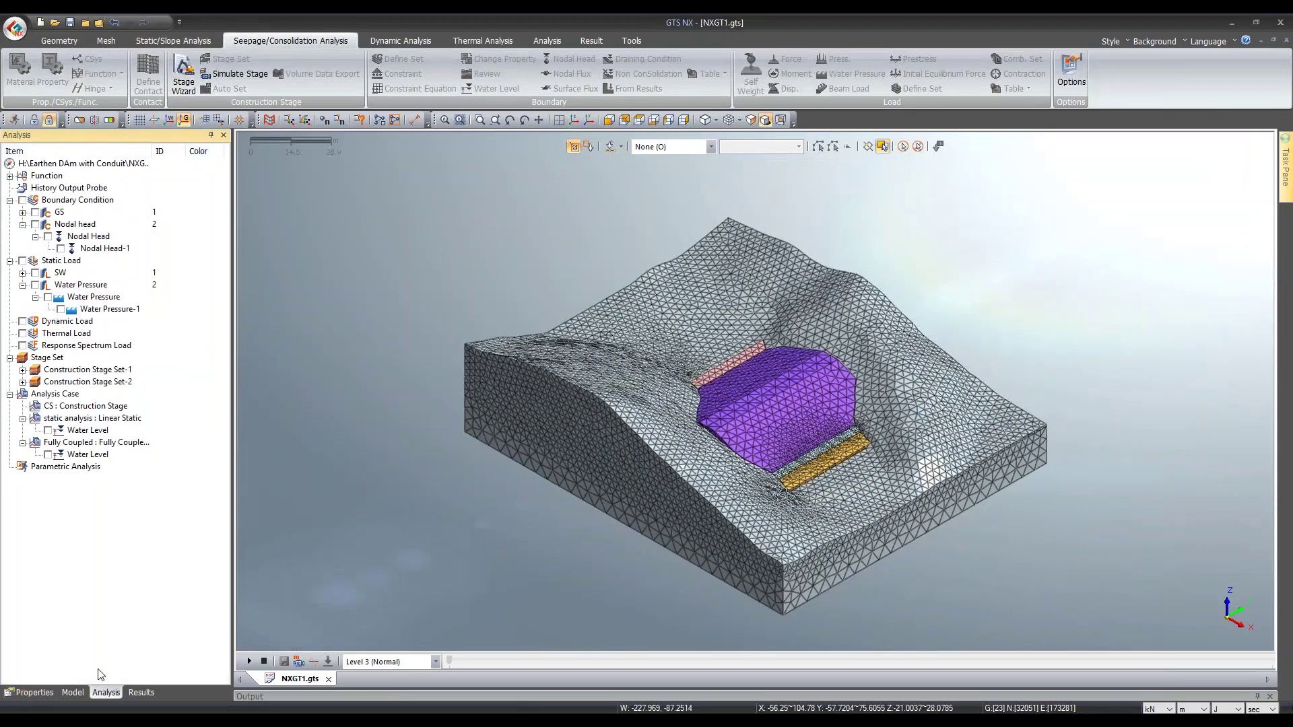
Step: Display the Total Translation displacement result of the Insitu stage in the CS analysis and inspect it
{"action": "left_click", "coordinate": [140, 692]}
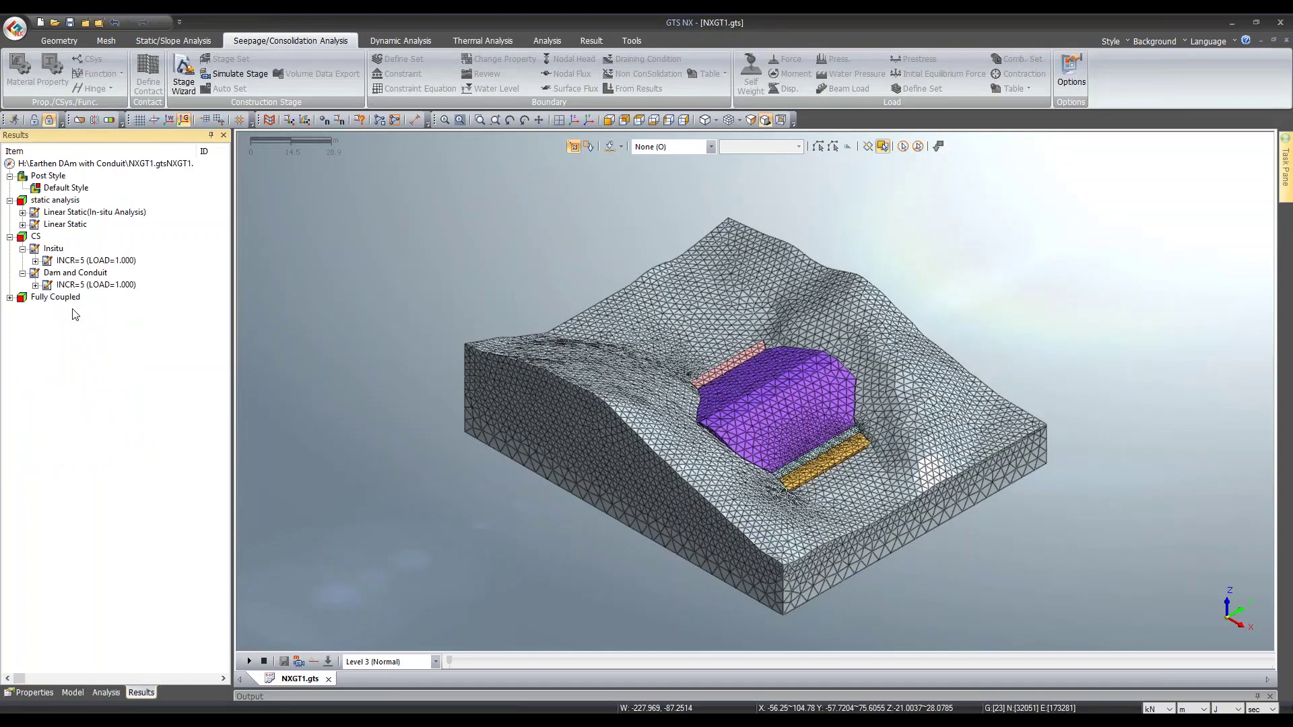
{"action": "left_click", "coordinate": [35, 261]}
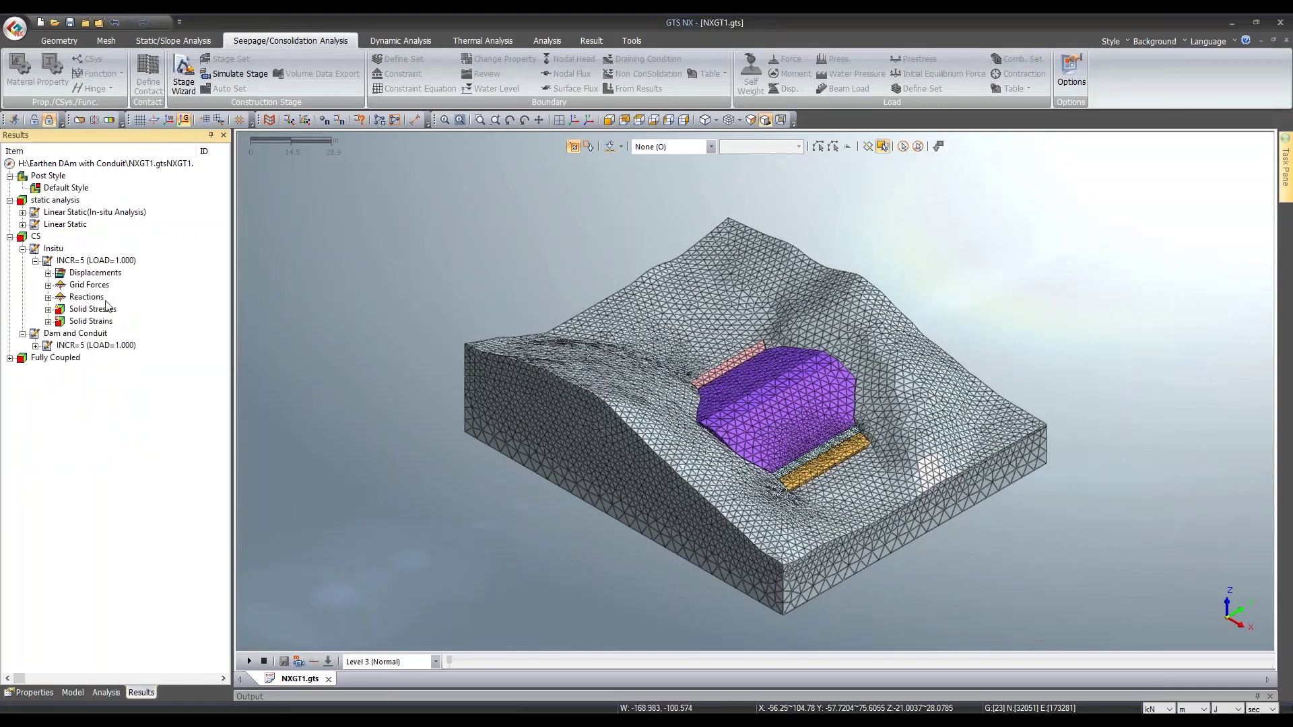
{"action": "left_click", "coordinate": [48, 273]}
{"action": "left_click", "coordinate": [125, 284]}
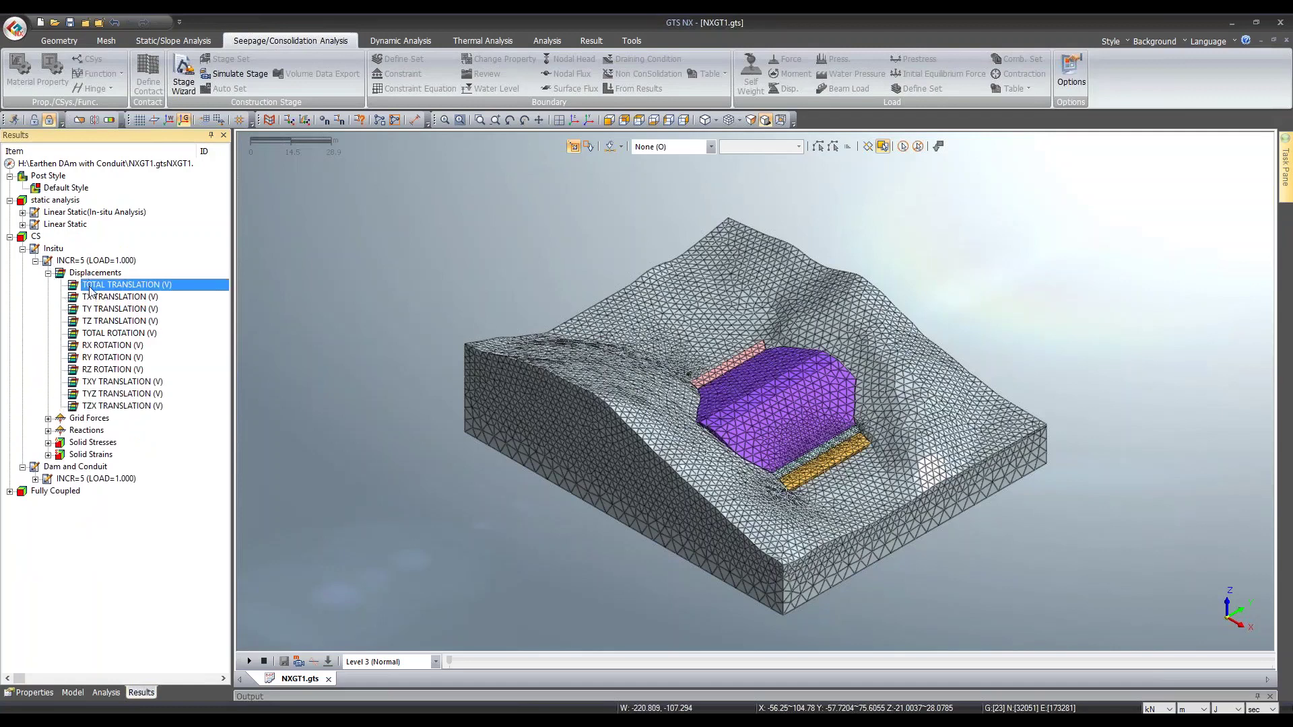
{"action": "middle_click_drag", "start_coordinate": [566, 395], "coordinate": [818, 345]}
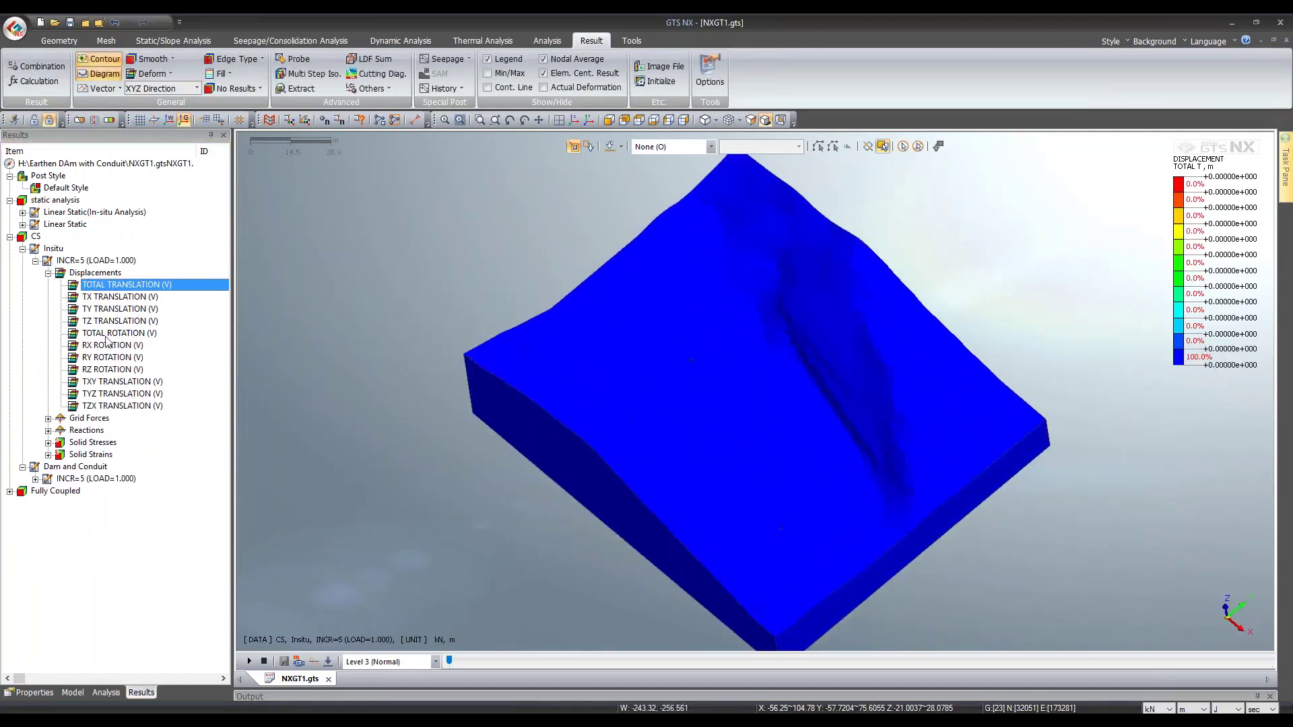
{"action": "left_click", "coordinate": [48, 273]}
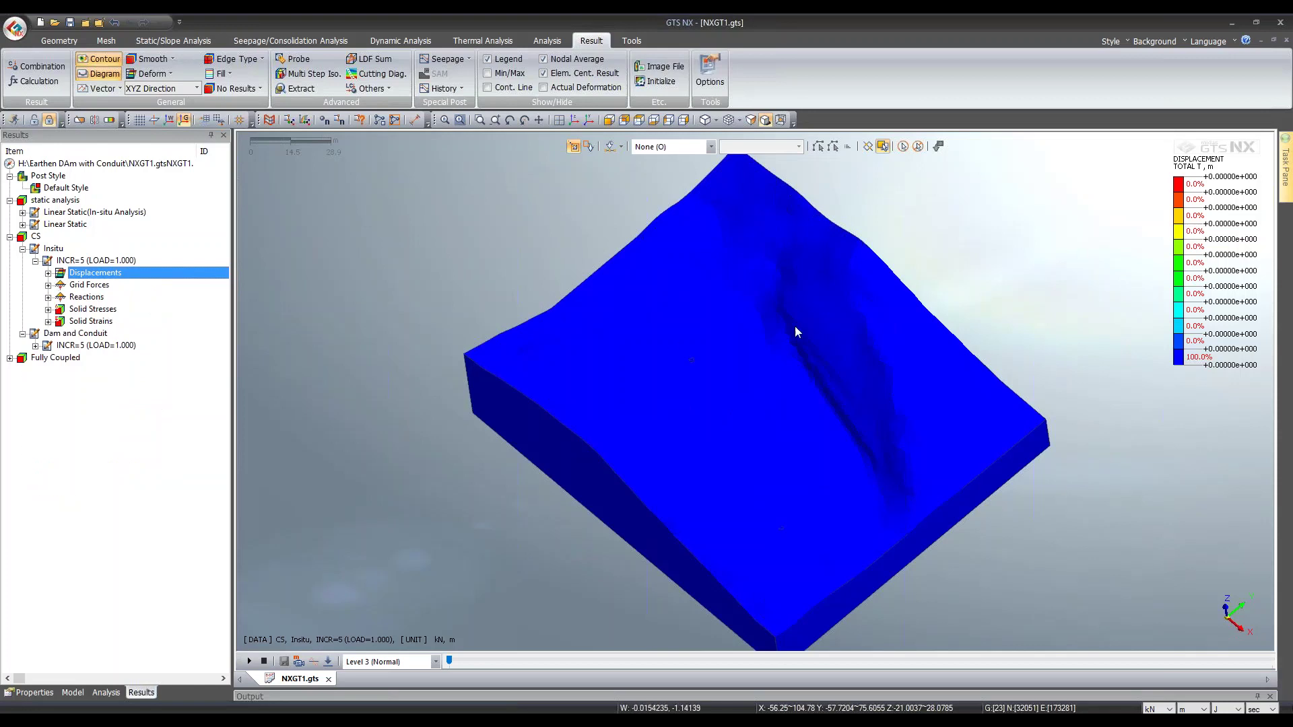
Step: Display the Total Translation result of the Dam and Conduit stage and inspect the displacement contours over the dam up close
{"action": "left_click", "coordinate": [35, 345]}
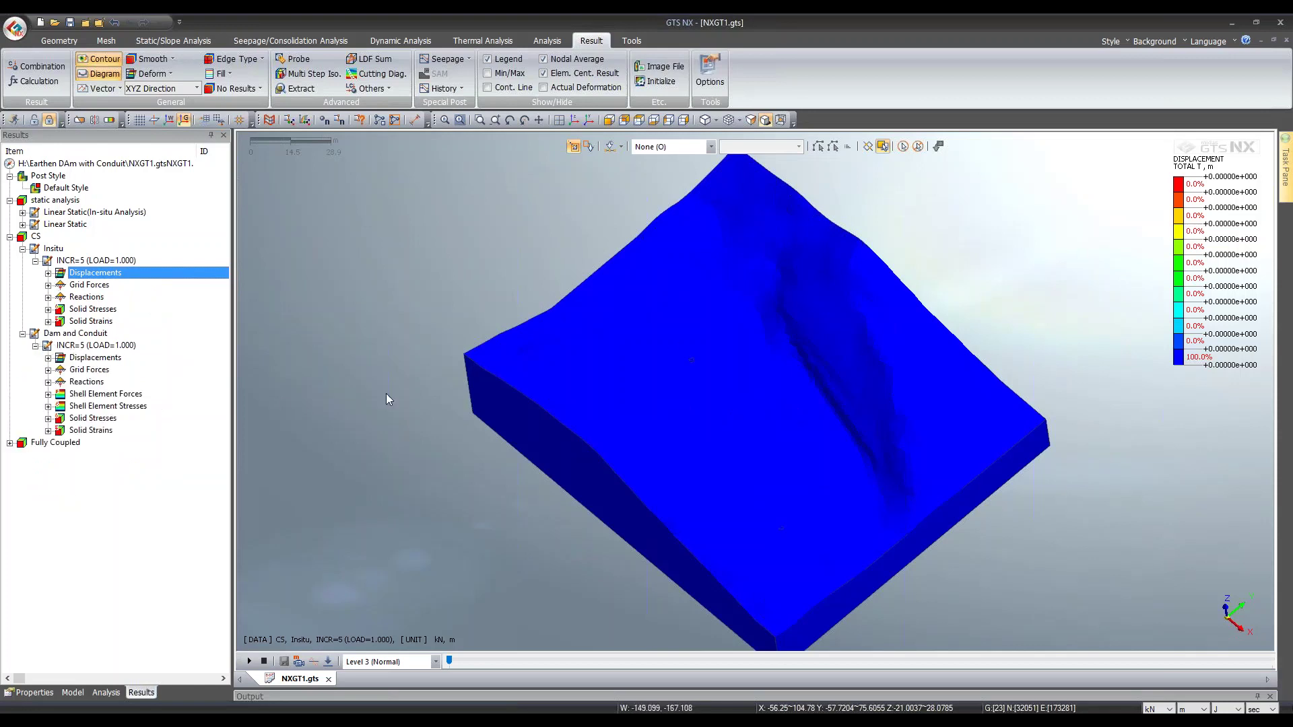
{"action": "left_click", "coordinate": [48, 357]}
{"action": "left_click", "coordinate": [137, 373]}
{"action": "mouse_move", "coordinate": [637, 416]}
{"action": "middle_mouse_down"}
{"action": "mouse_move", "coordinate": [591, 409]}
{"action": "mouse_move", "coordinate": [581, 374]}
{"action": "mouse_move", "coordinate": [898, 398]}
{"action": "middle_mouse_up"}
{"action": "scroll", "coordinate": [867, 404], "scroll_direction": "up", "scroll_amount": 2}
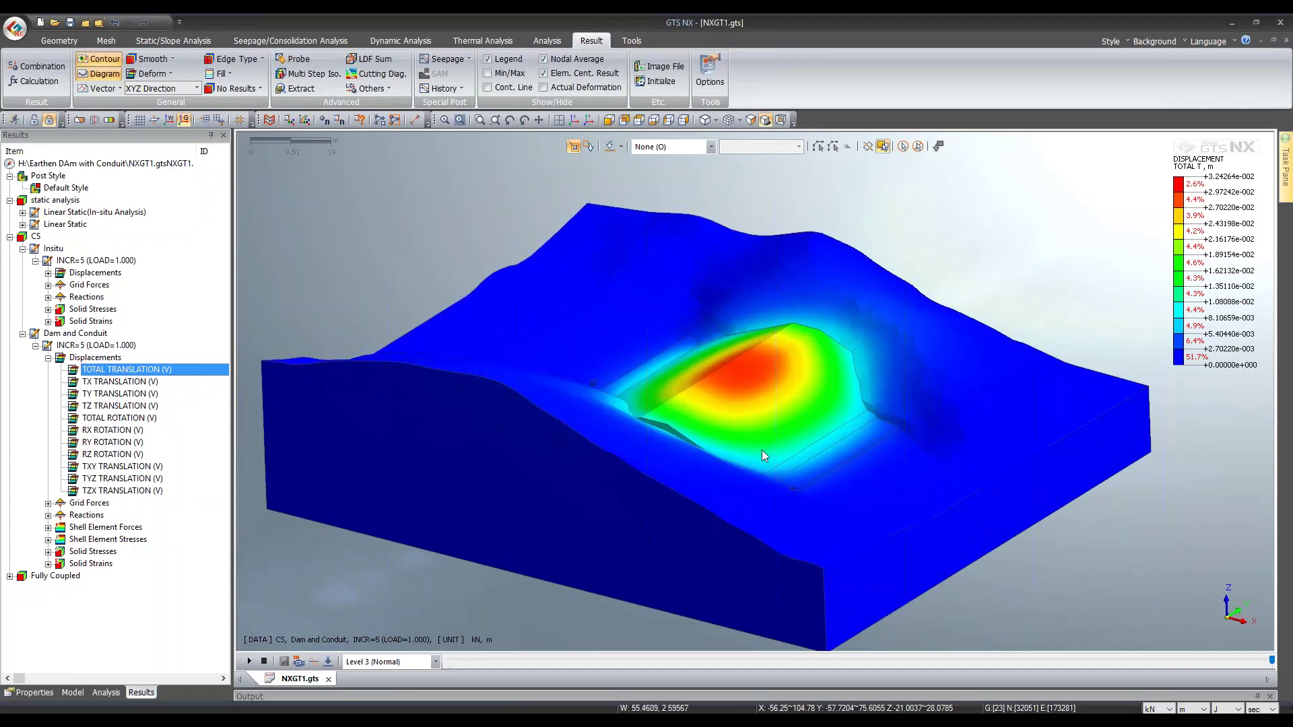
{"action": "scroll", "coordinate": [754, 450], "scroll_direction": "up", "scroll_amount": 2}
{"action": "middle_click_drag", "start_coordinate": [743, 450], "coordinate": [604, 406]}
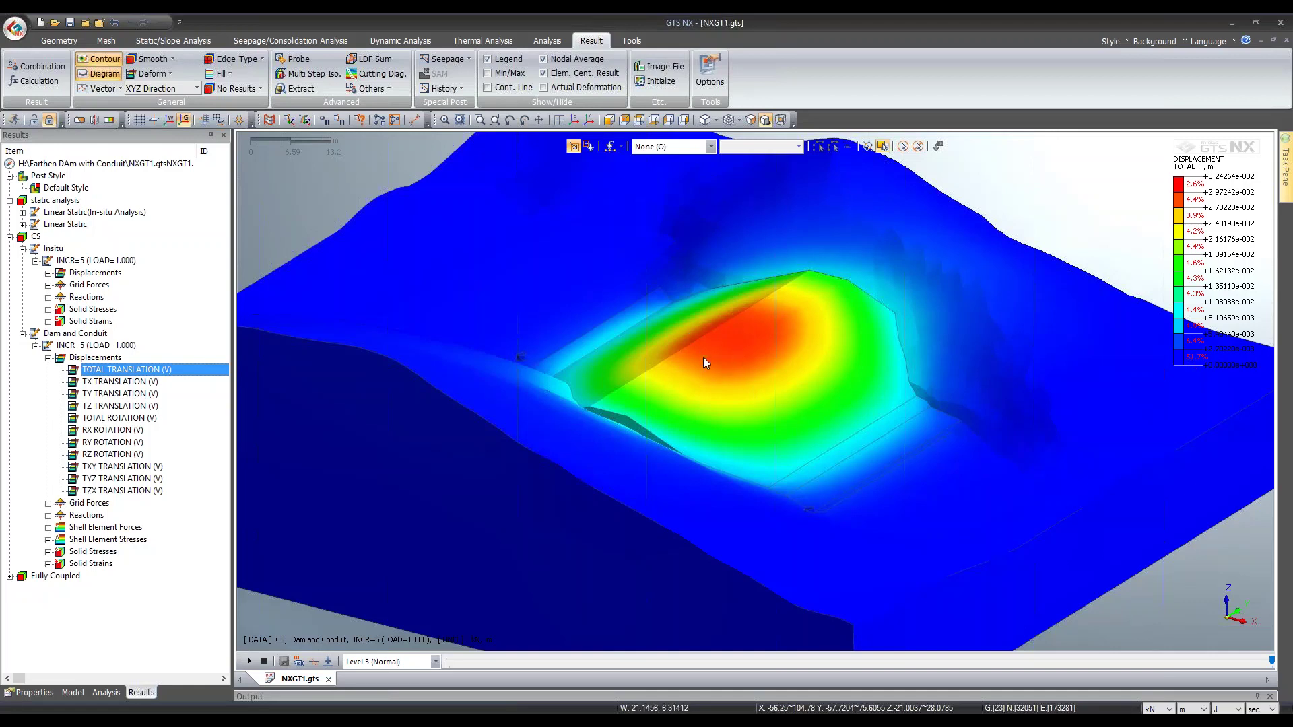
{"action": "middle_click_drag", "start_coordinate": [723, 361], "coordinate": [721, 380]}
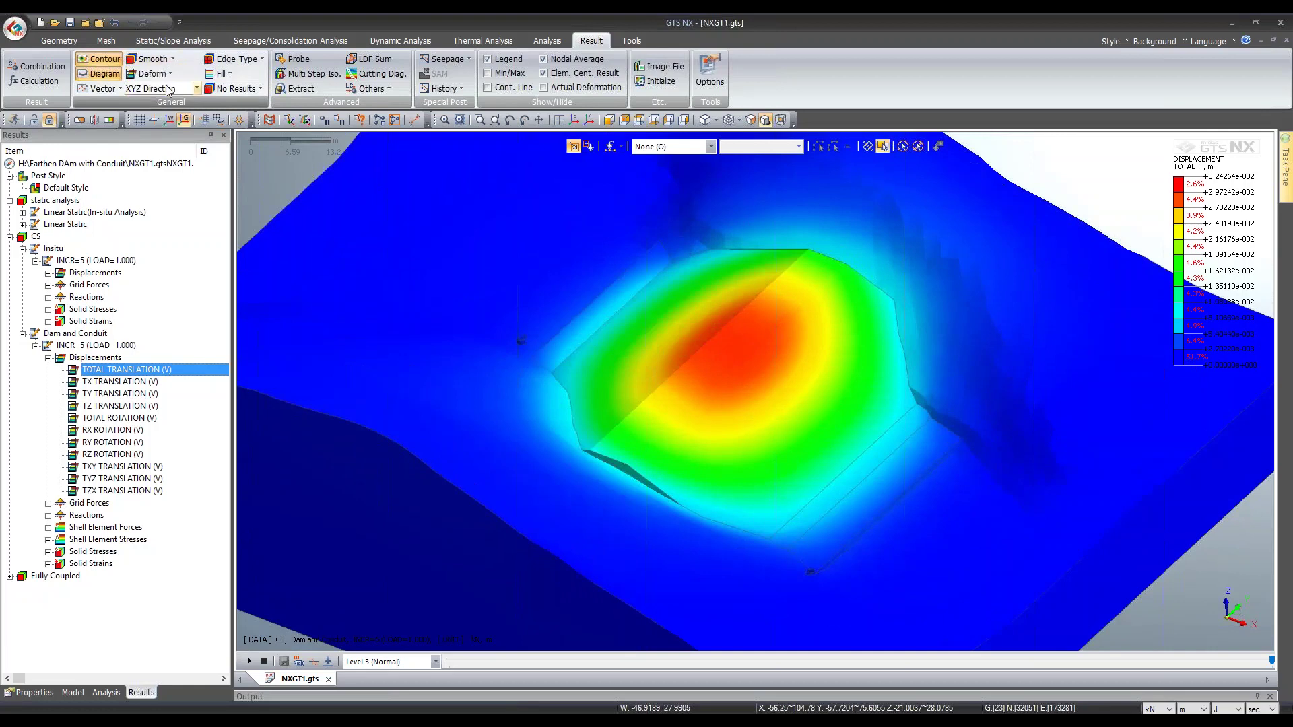
Step: Switch the contour from smooth to banded shading and view the TX, TY and TZ Translation results of the Dam and Conduit stage
{"action": "left_click", "coordinate": [152, 59]}
{"action": "middle_click_drag", "start_coordinate": [608, 255], "coordinate": [503, 385]}
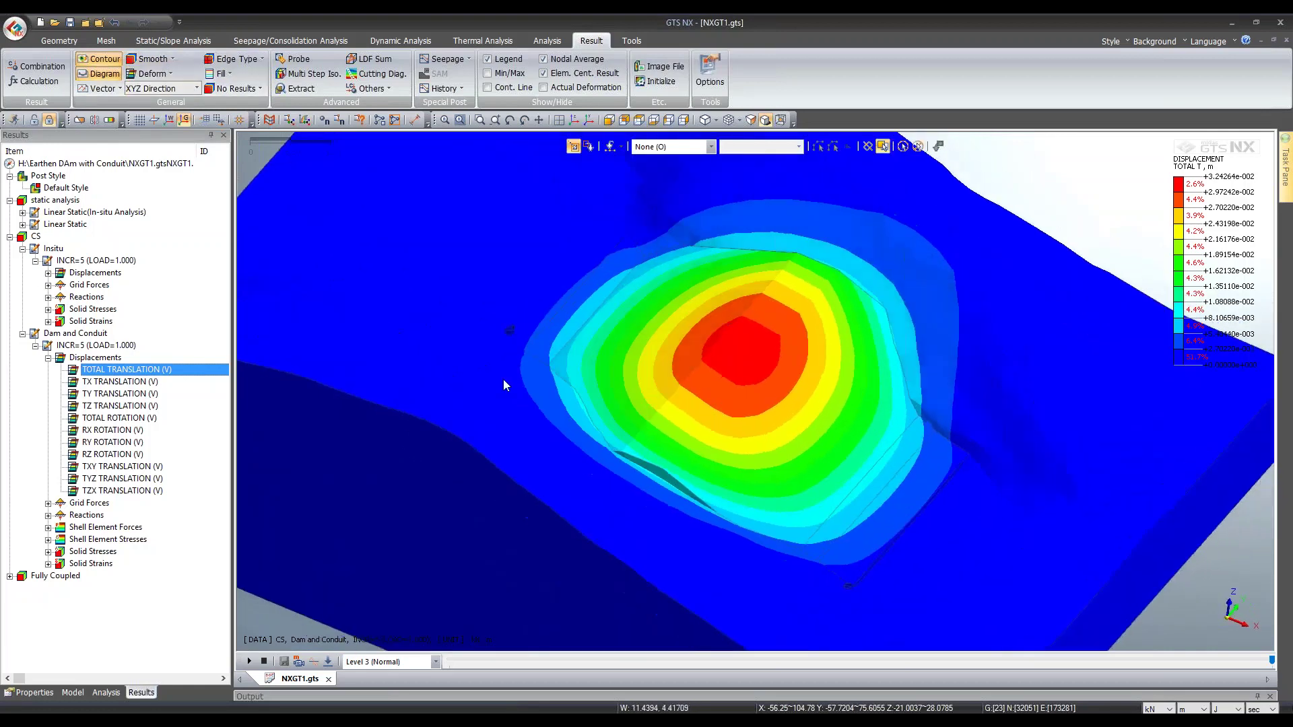
{"action": "left_click", "coordinate": [122, 384]}
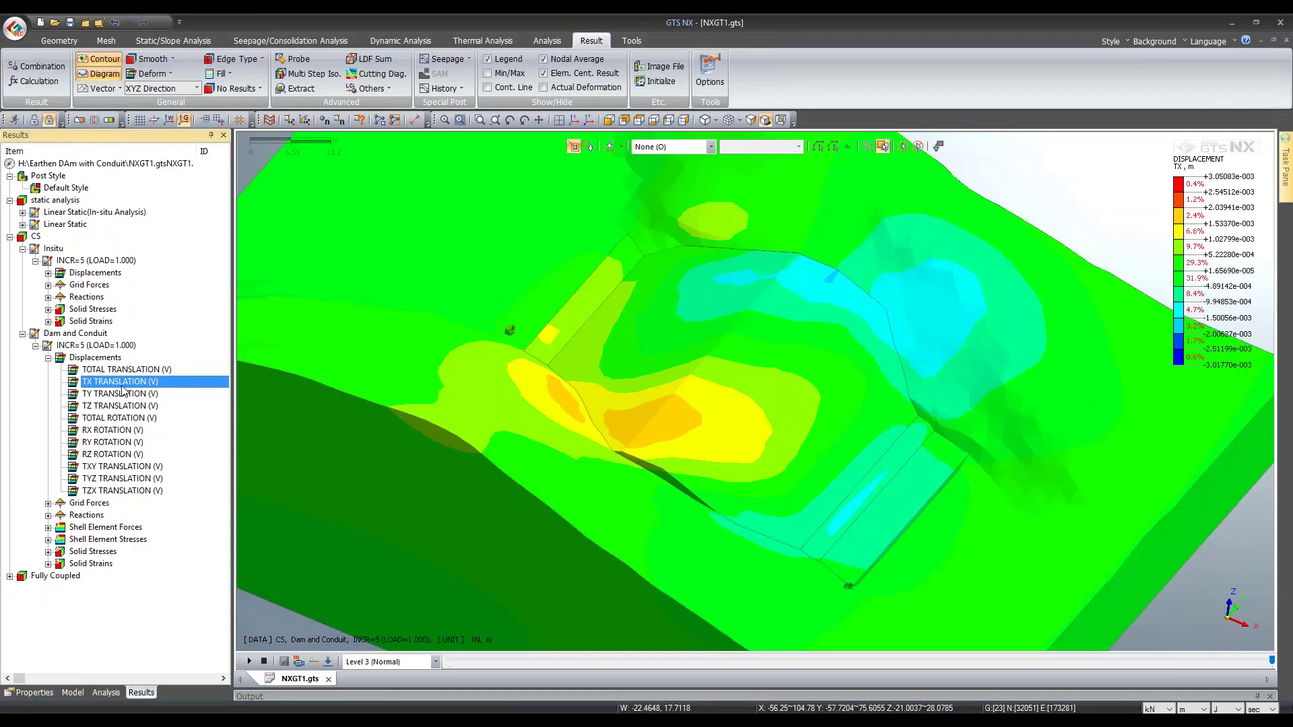
{"action": "left_click", "coordinate": [122, 394]}
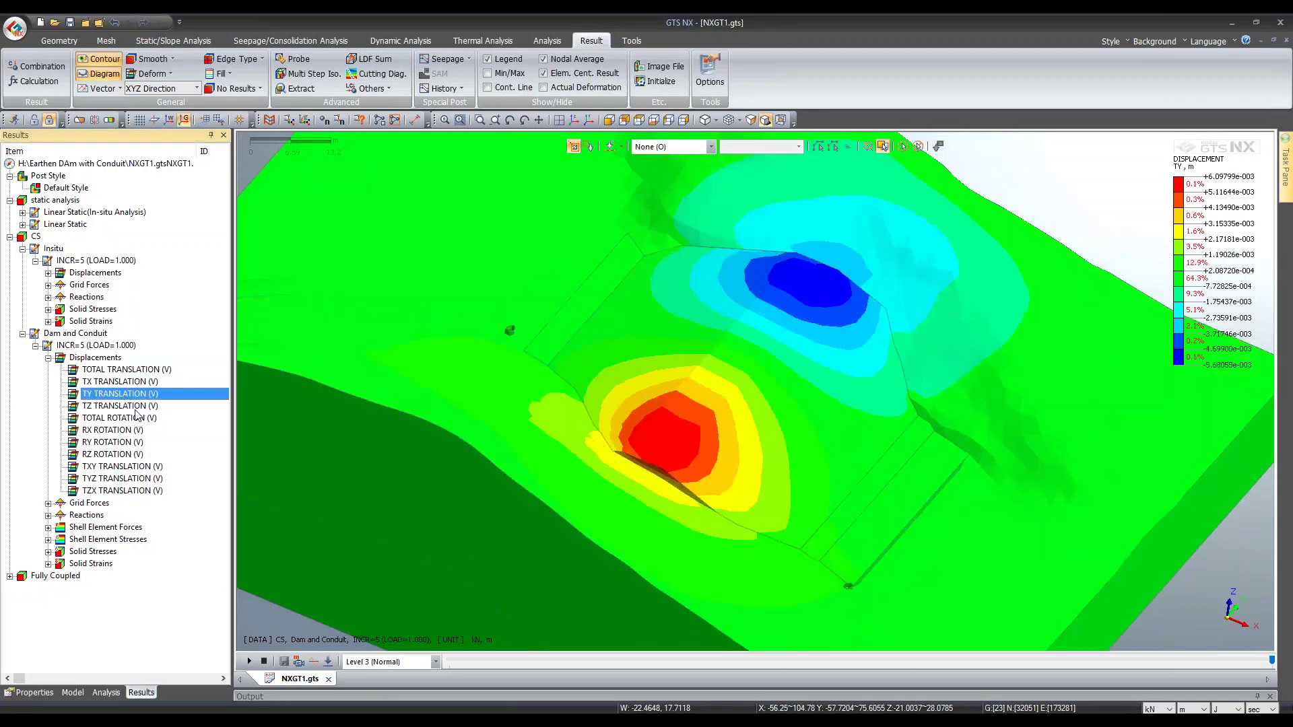
{"action": "left_click", "coordinate": [121, 405]}
{"action": "middle_click_drag", "start_coordinate": [672, 438], "coordinate": [621, 184], "text": "ctrl"}
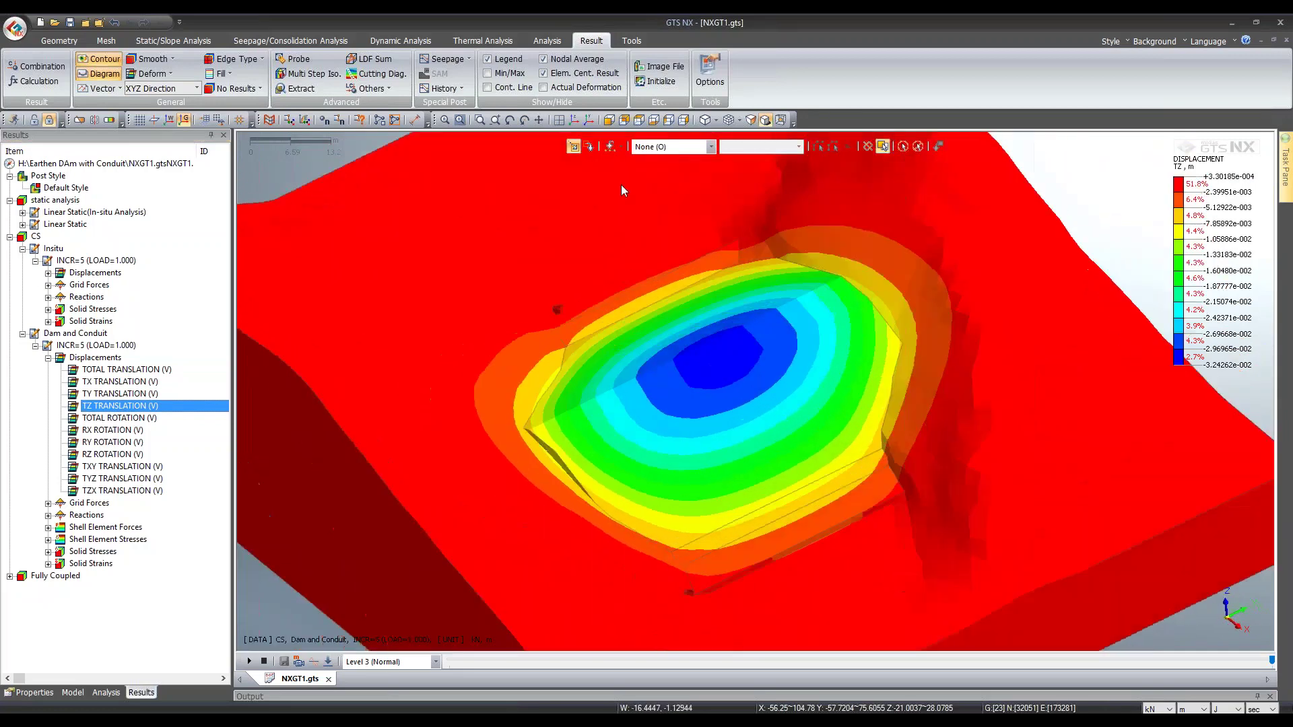
Step: Hide the Bed rock mesh set to examine the TZ displacement on the dam body and conduit alone
{"action": "left_click", "coordinate": [575, 122]}
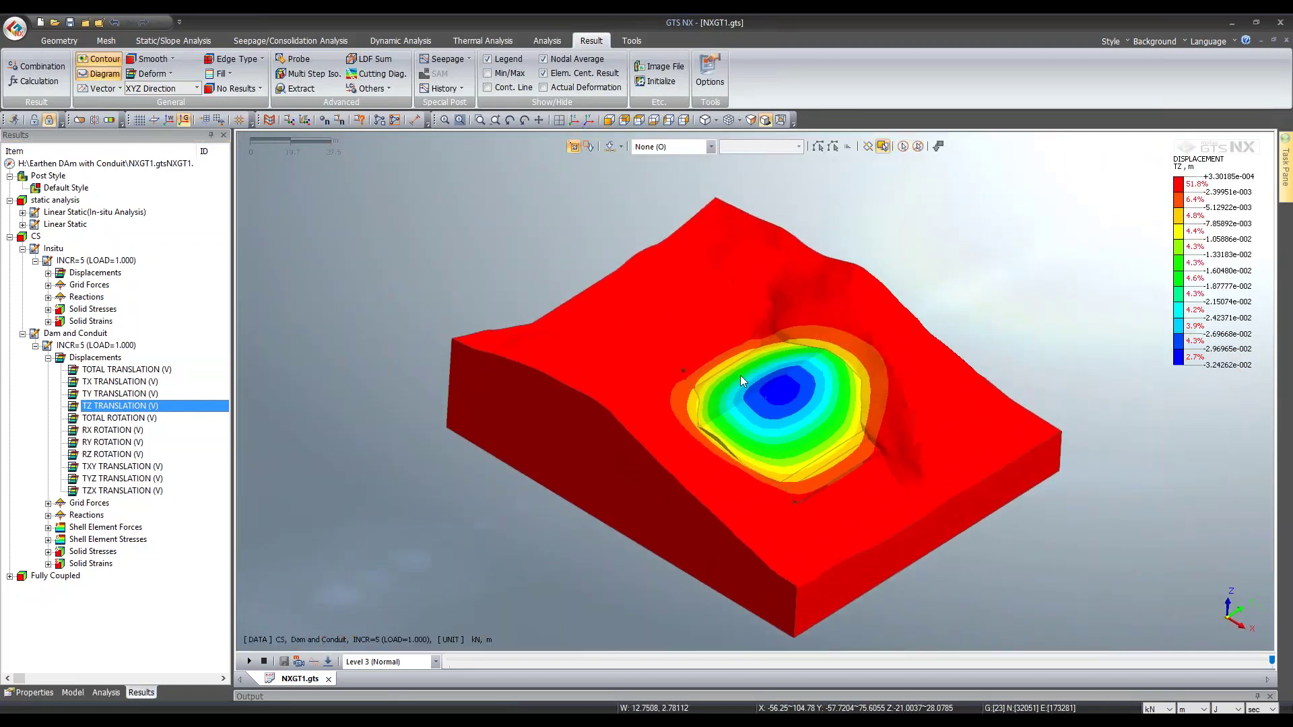
{"action": "scroll", "coordinate": [741, 381], "scroll_direction": "up", "scroll_amount": 2}
{"action": "left_click", "coordinate": [72, 692]}
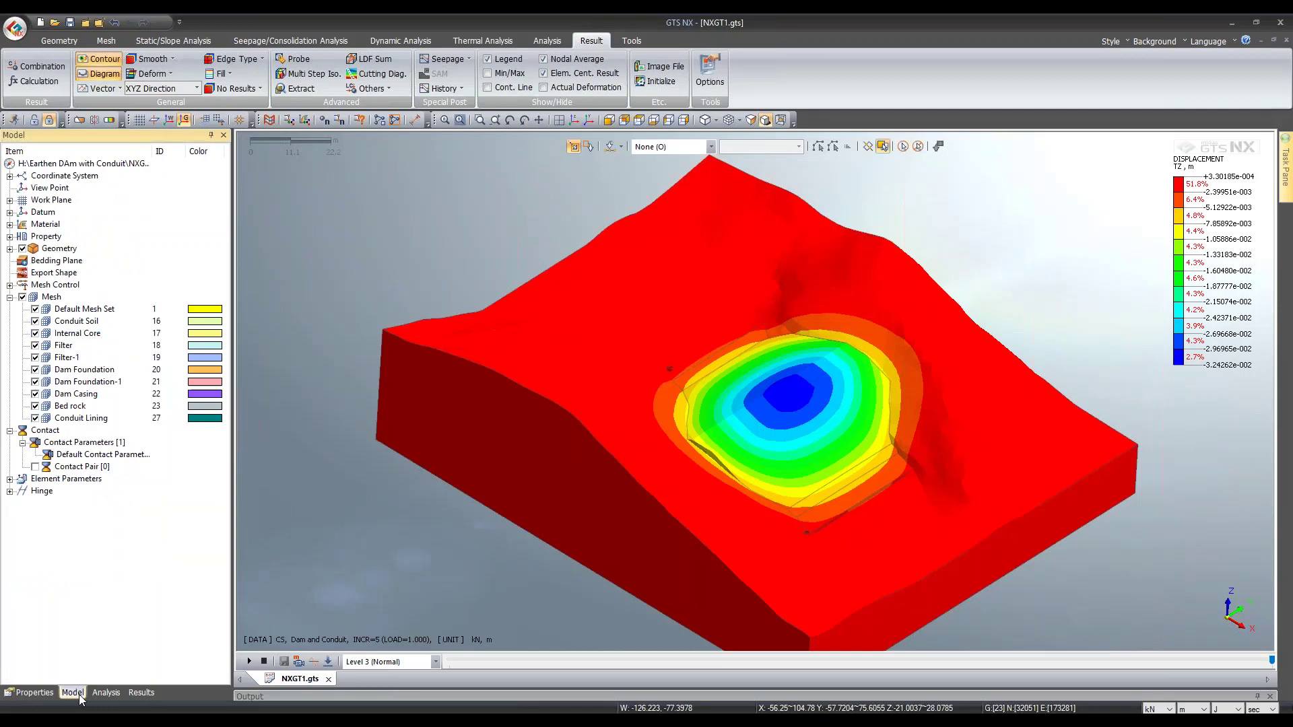
{"action": "left_click", "coordinate": [35, 406]}
{"action": "middle_click_drag", "start_coordinate": [644, 430], "coordinate": [743, 415]}
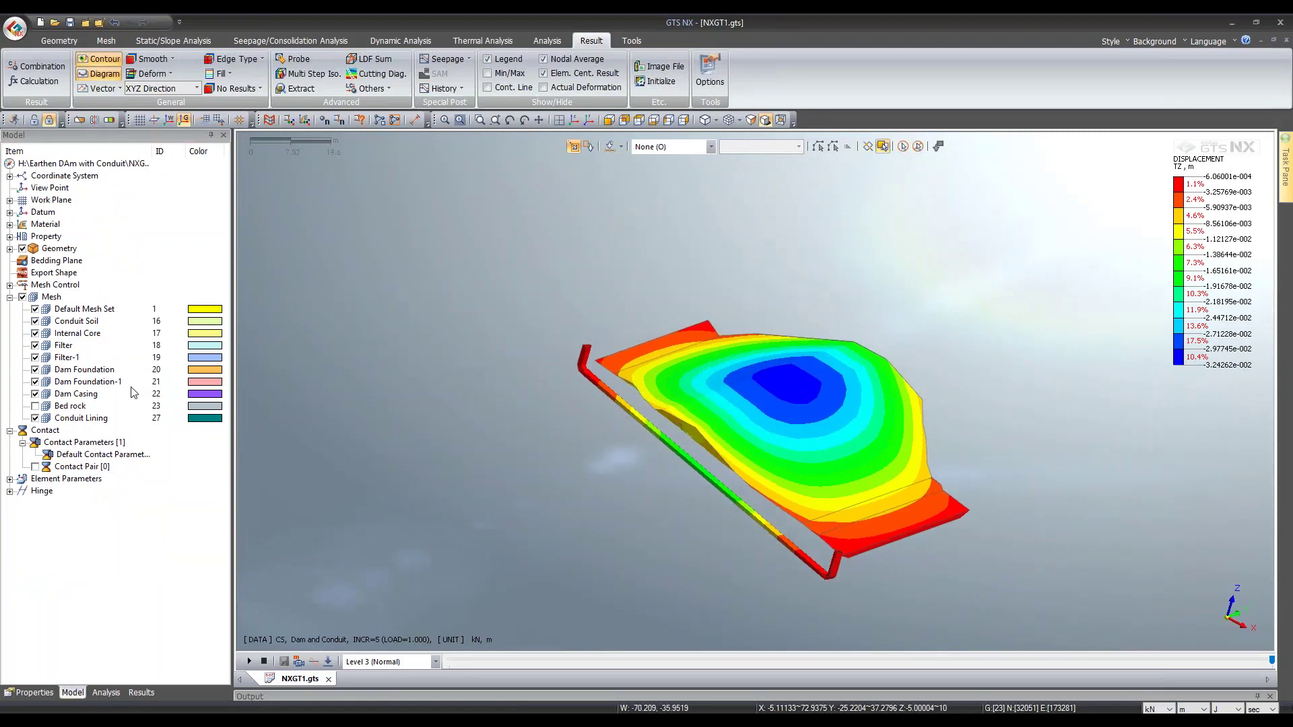
Step: Display the S-MAX SHEAR solid stress result of the Dam and Conduit stage
{"action": "left_click", "coordinate": [142, 692]}
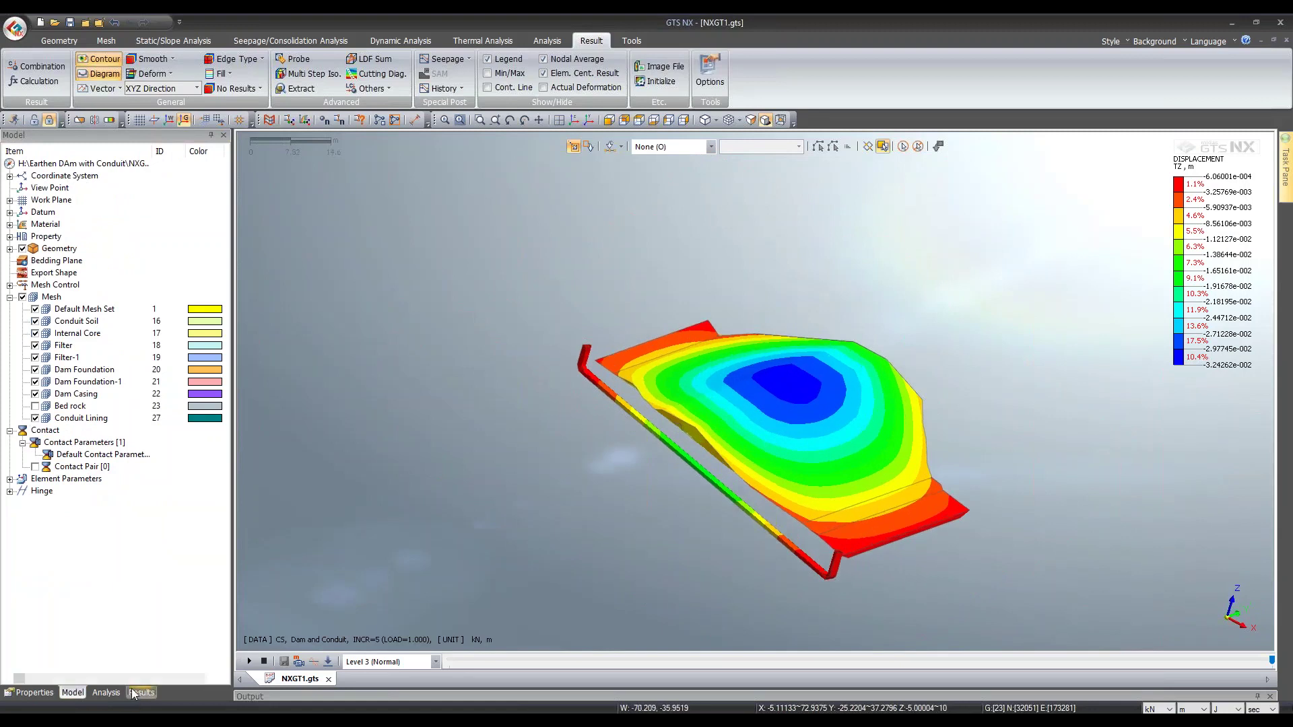
{"action": "left_click", "coordinate": [49, 358]}
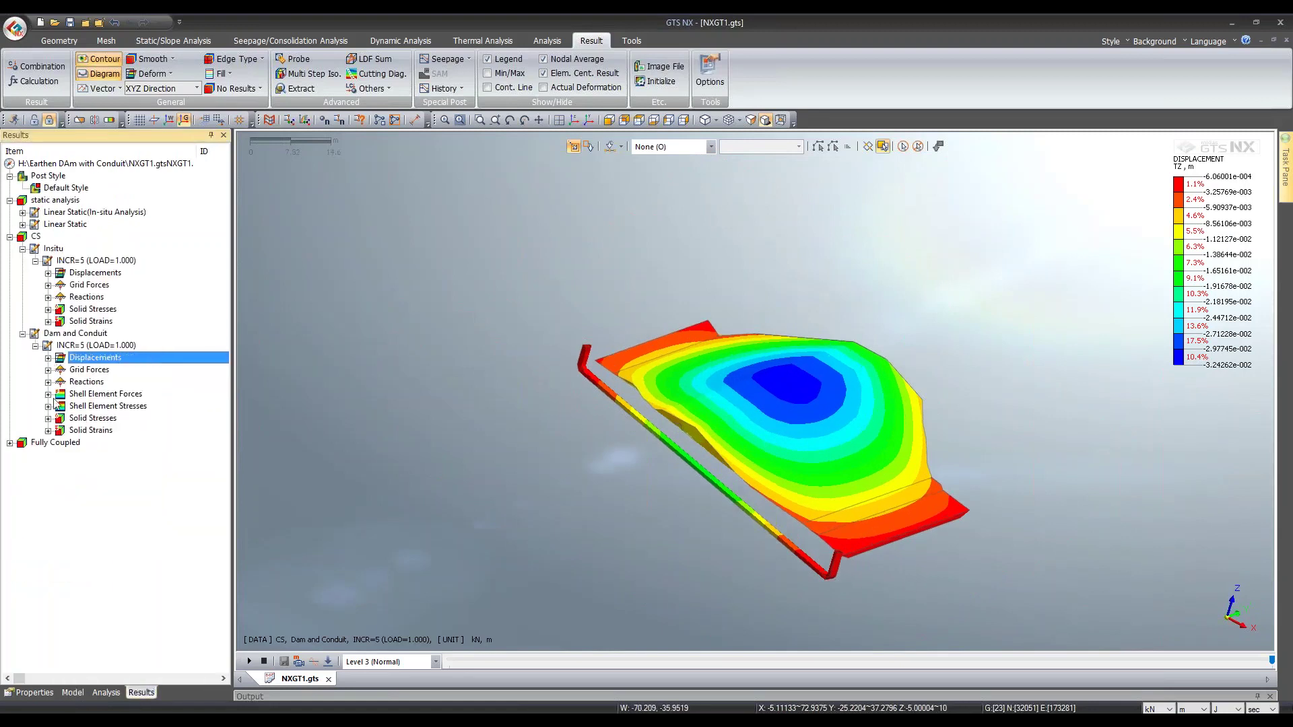
{"action": "left_click", "coordinate": [48, 418]}
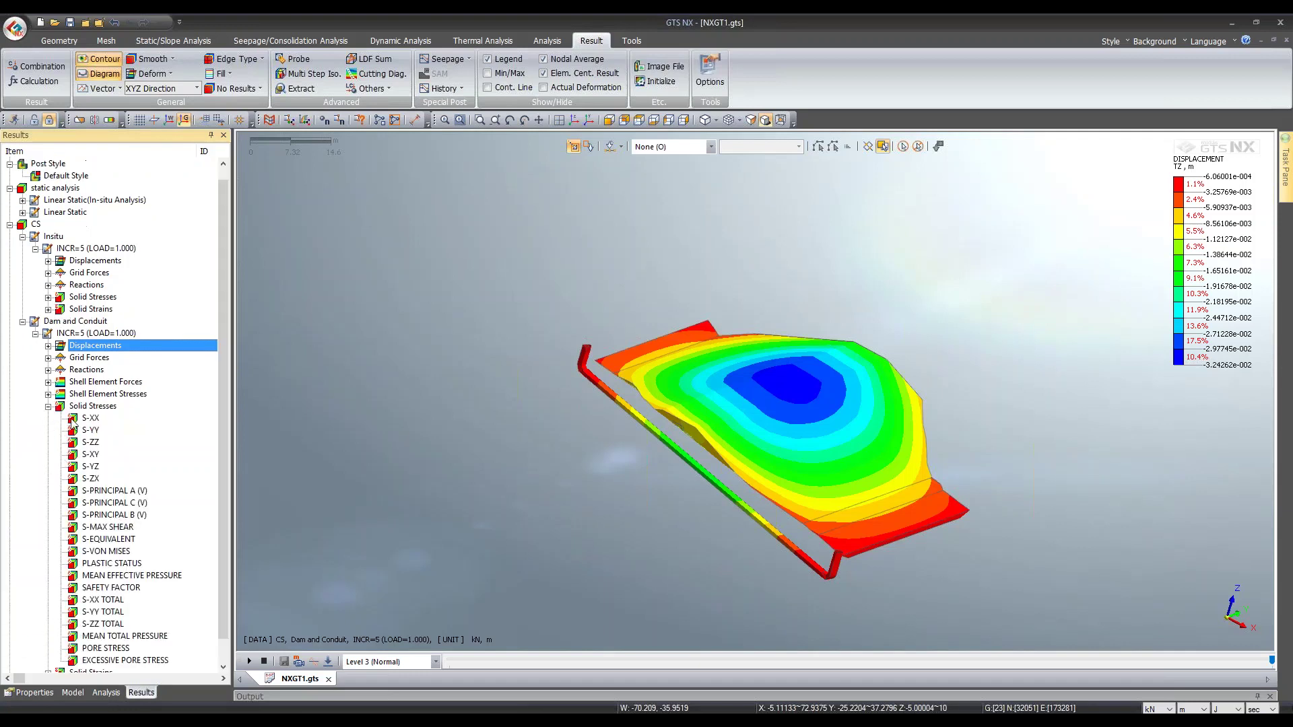
{"action": "scroll", "coordinate": [89, 558], "scroll_direction": "down", "scroll_amount": 1}
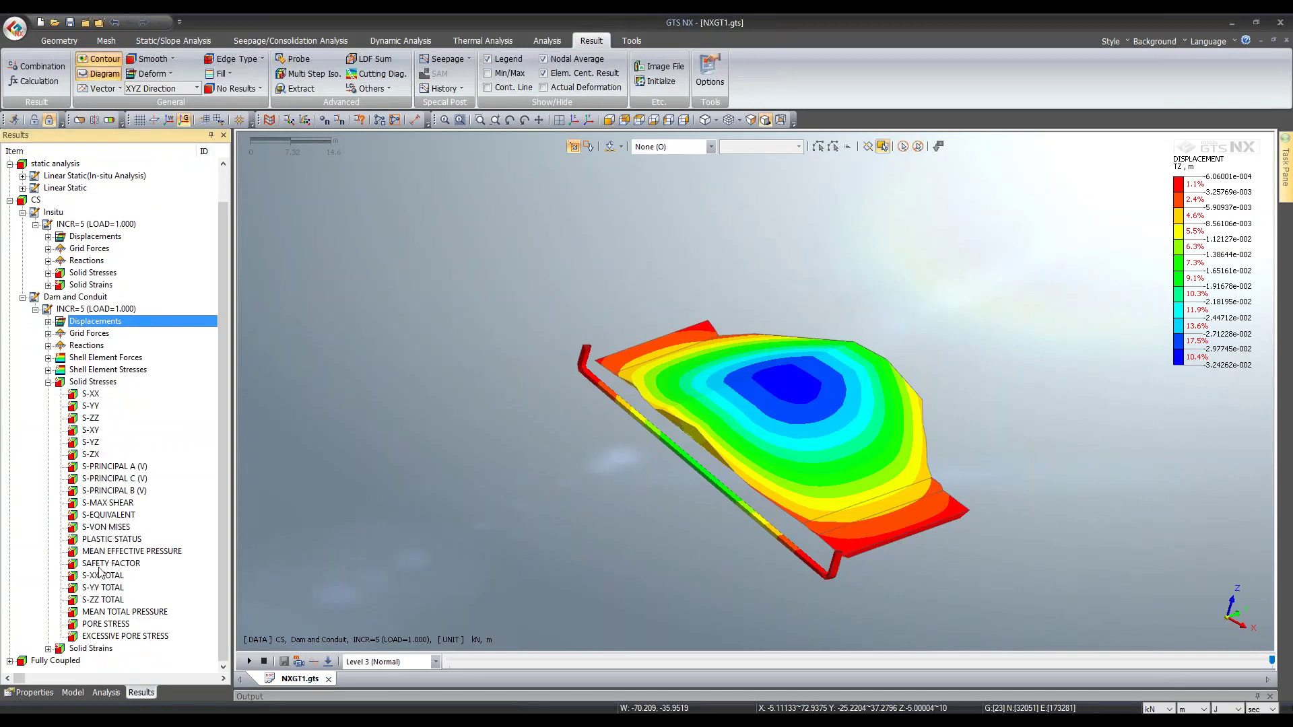
{"action": "double_click", "coordinate": [107, 503]}
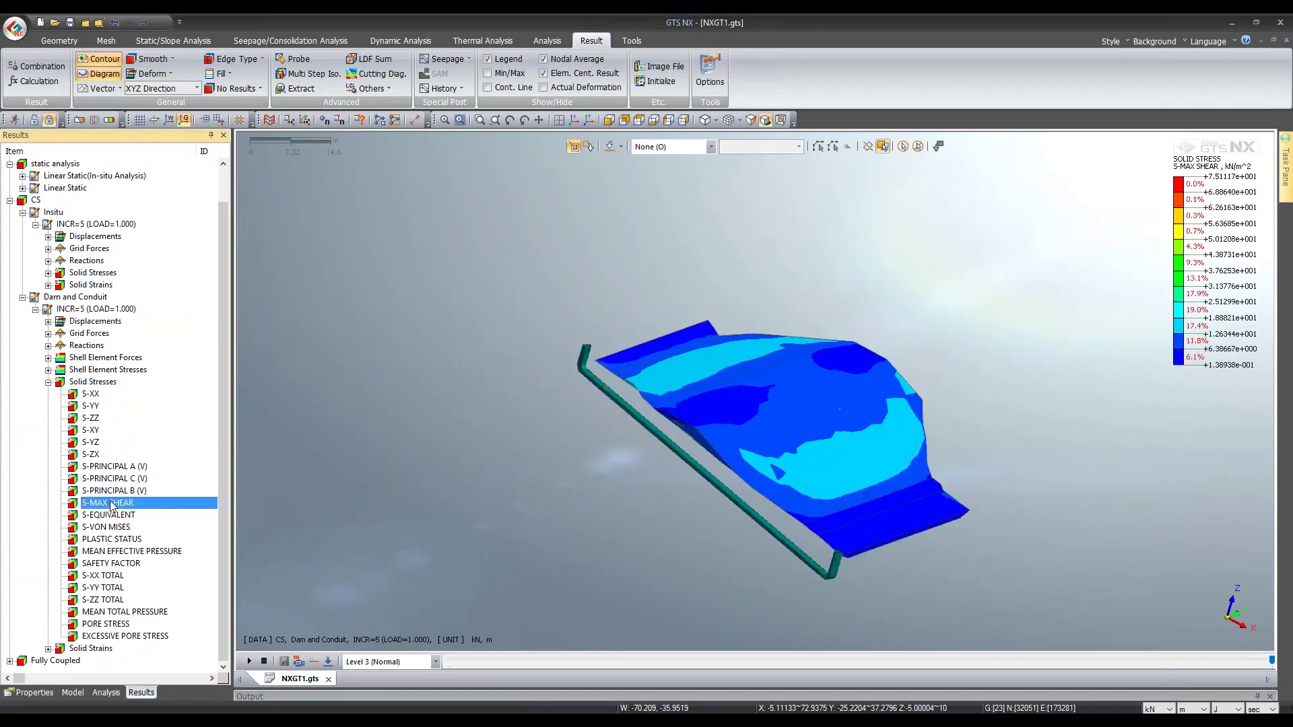
Step: Redistribute the S-MAX SHEAR legend ranges more evenly, inspect the dam's underside, and return to the isometric view
{"action": "right_click", "coordinate": [1177, 256]}
{"action": "left_click", "coordinate": [1212, 332]}
{"action": "middle_click_drag", "start_coordinate": [891, 371], "coordinate": [741, 379]}
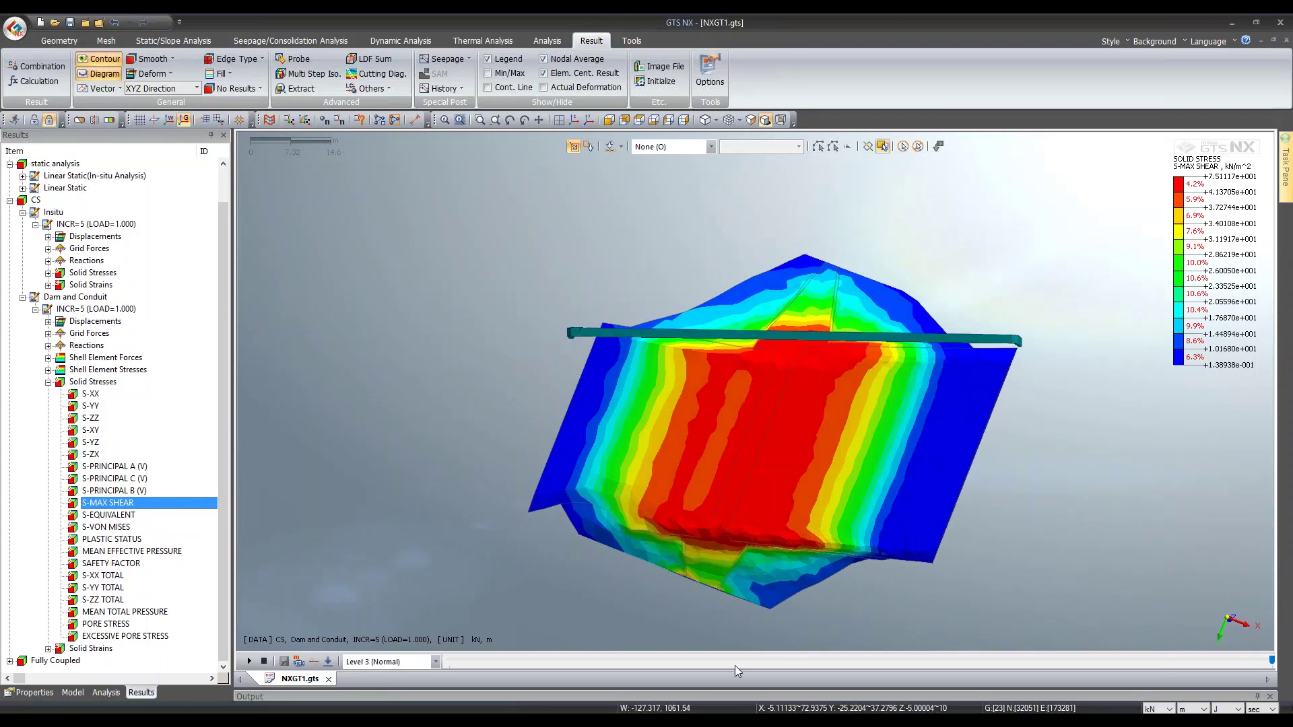
{"action": "left_click", "coordinate": [572, 121]}
{"action": "left_click", "coordinate": [571, 122]}
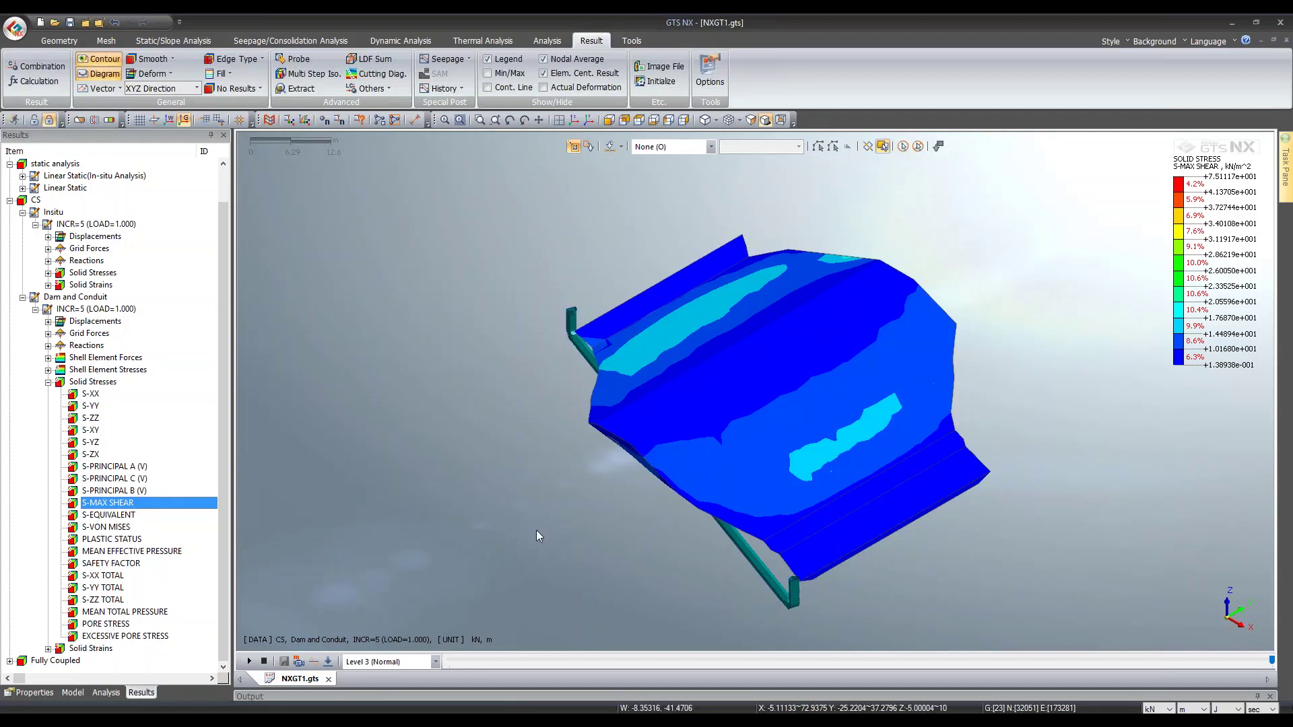
Step: Hide all mesh sets except Conduit Lining and fit the conduit in an isometric view
{"action": "left_click", "coordinate": [73, 693]}
{"action": "left_click", "coordinate": [22, 297]}
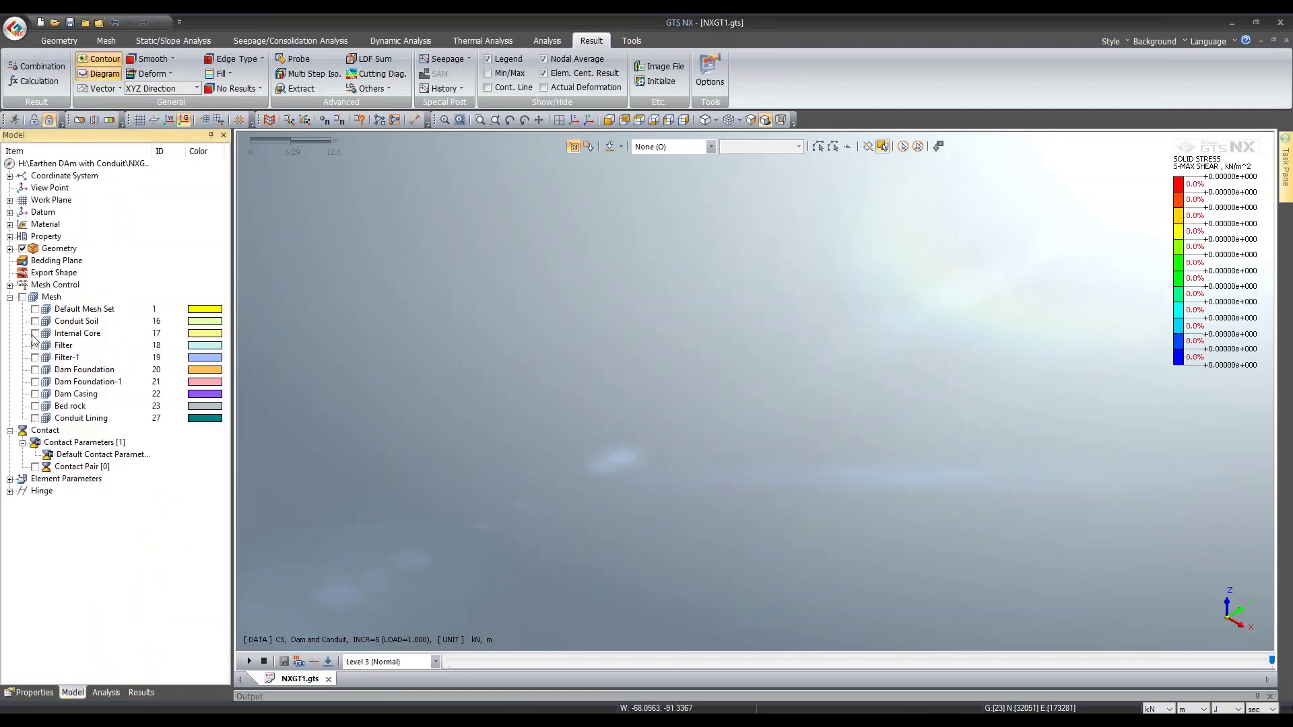
{"action": "left_click", "coordinate": [35, 418]}
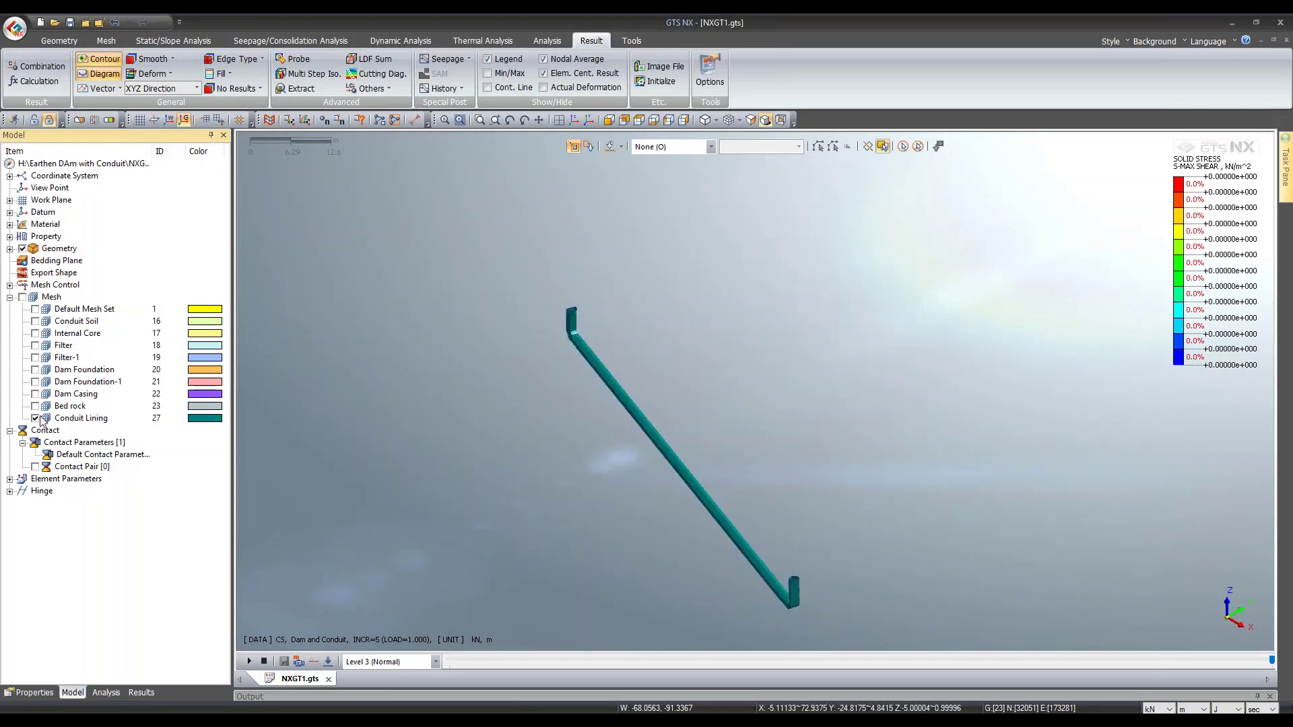
{"action": "left_click", "coordinate": [590, 119]}
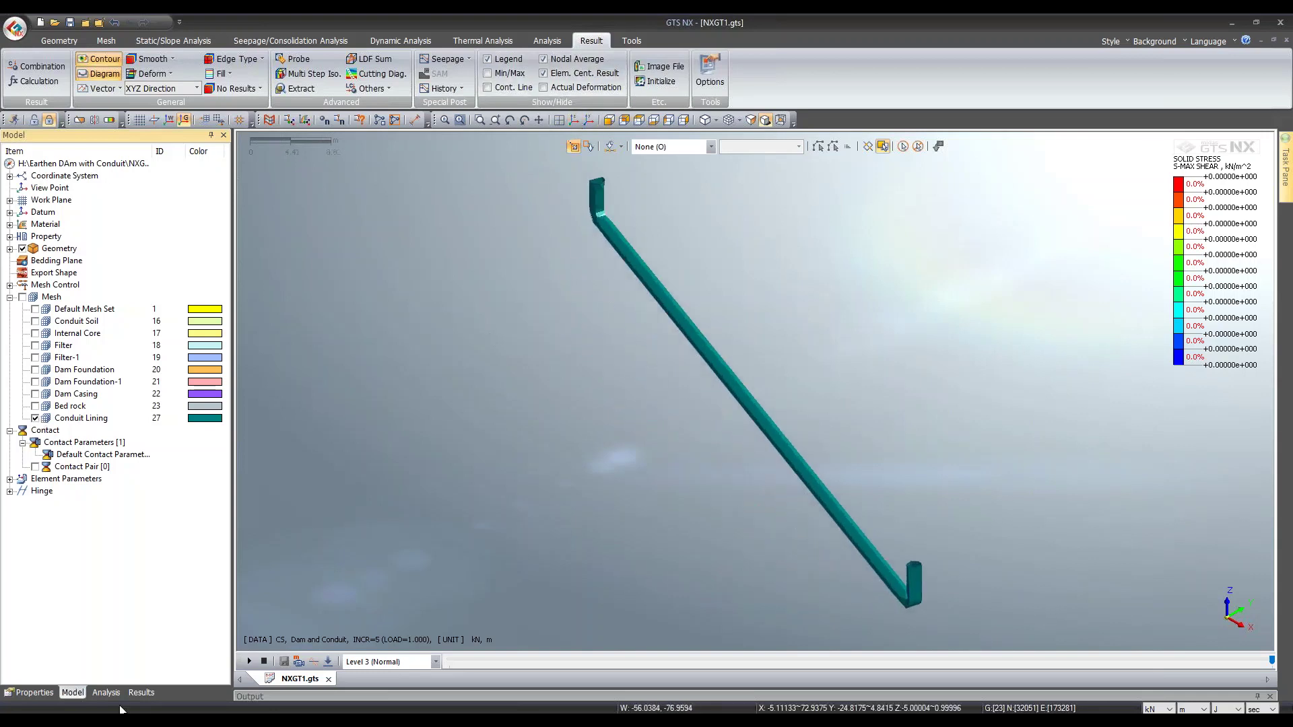
Step: Display the shell element Membrane Force XX on the conduit lining and redistribute its legend ranges more evenly
{"action": "left_click", "coordinate": [141, 692]}
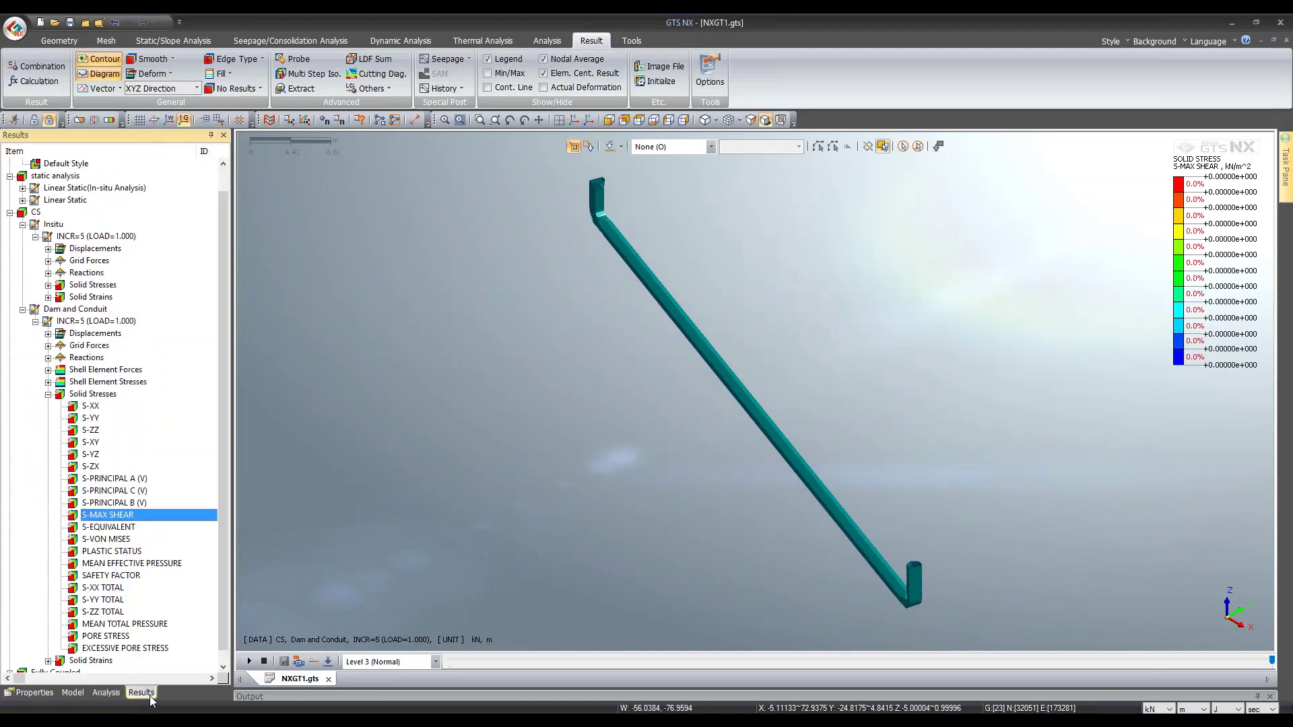
{"action": "left_click", "coordinate": [48, 393]}
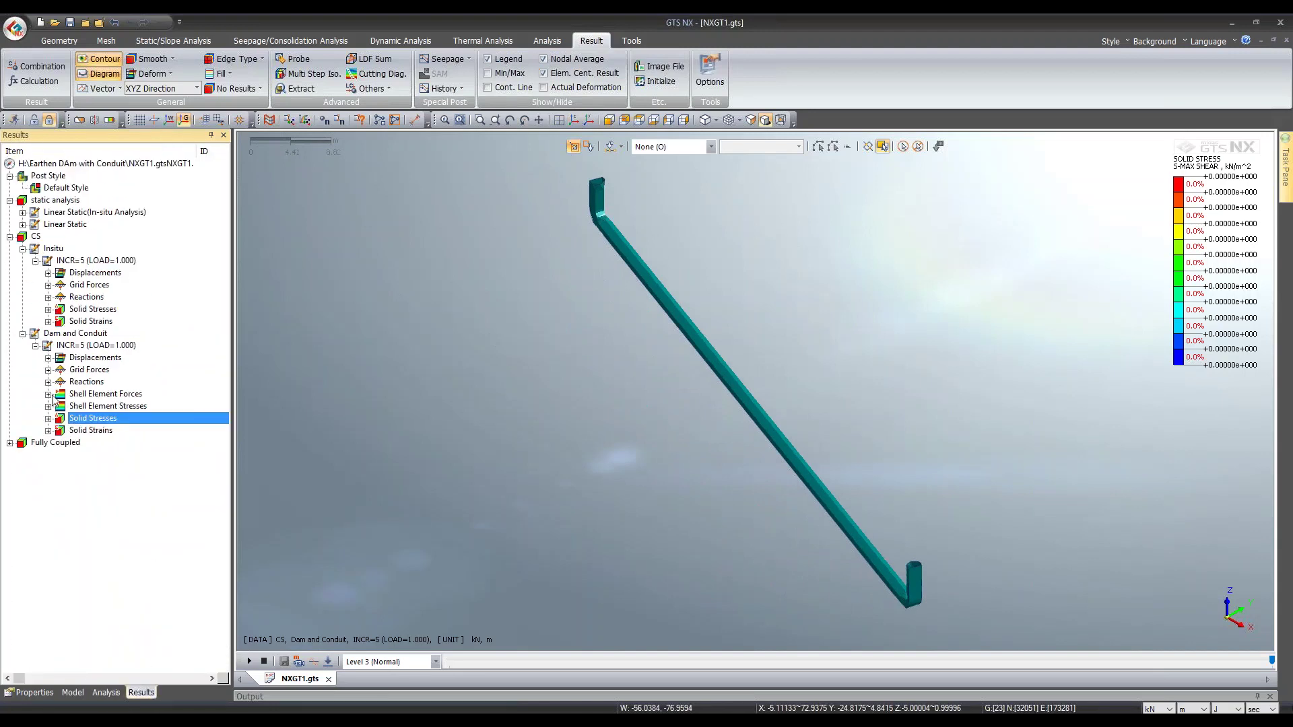
{"action": "left_click", "coordinate": [48, 394]}
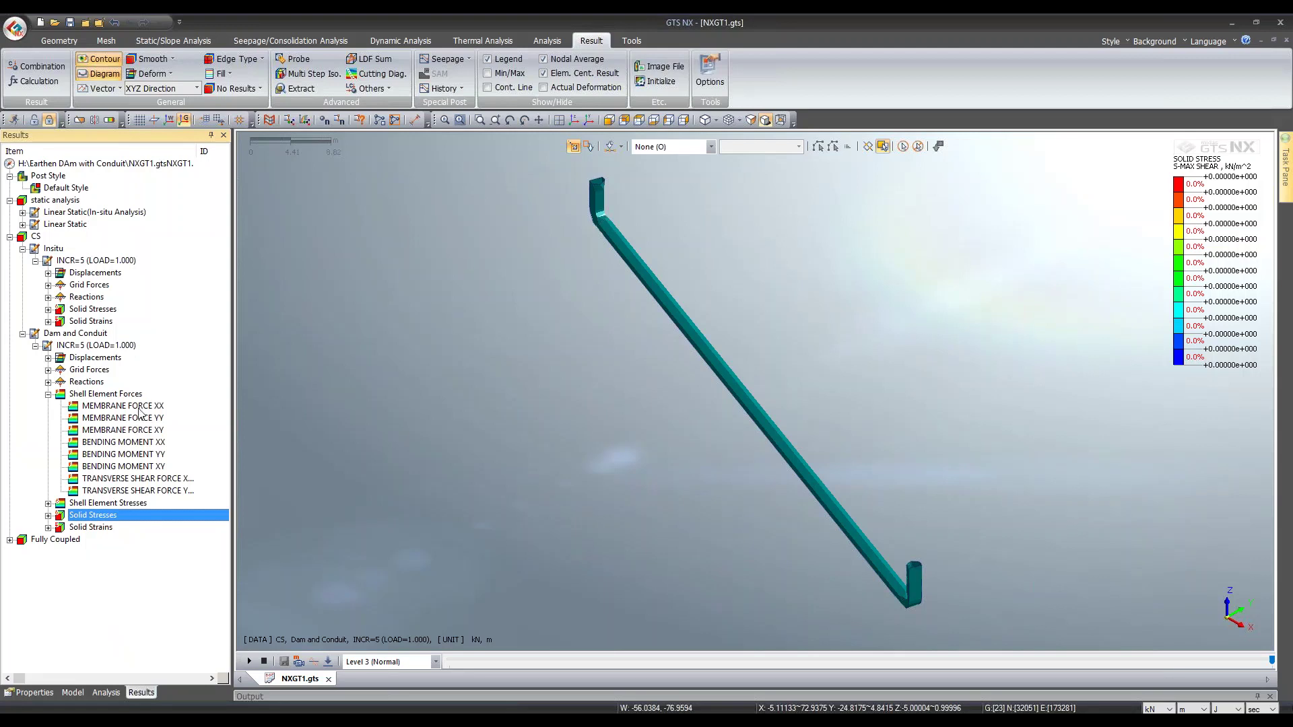
{"action": "left_click", "coordinate": [159, 406]}
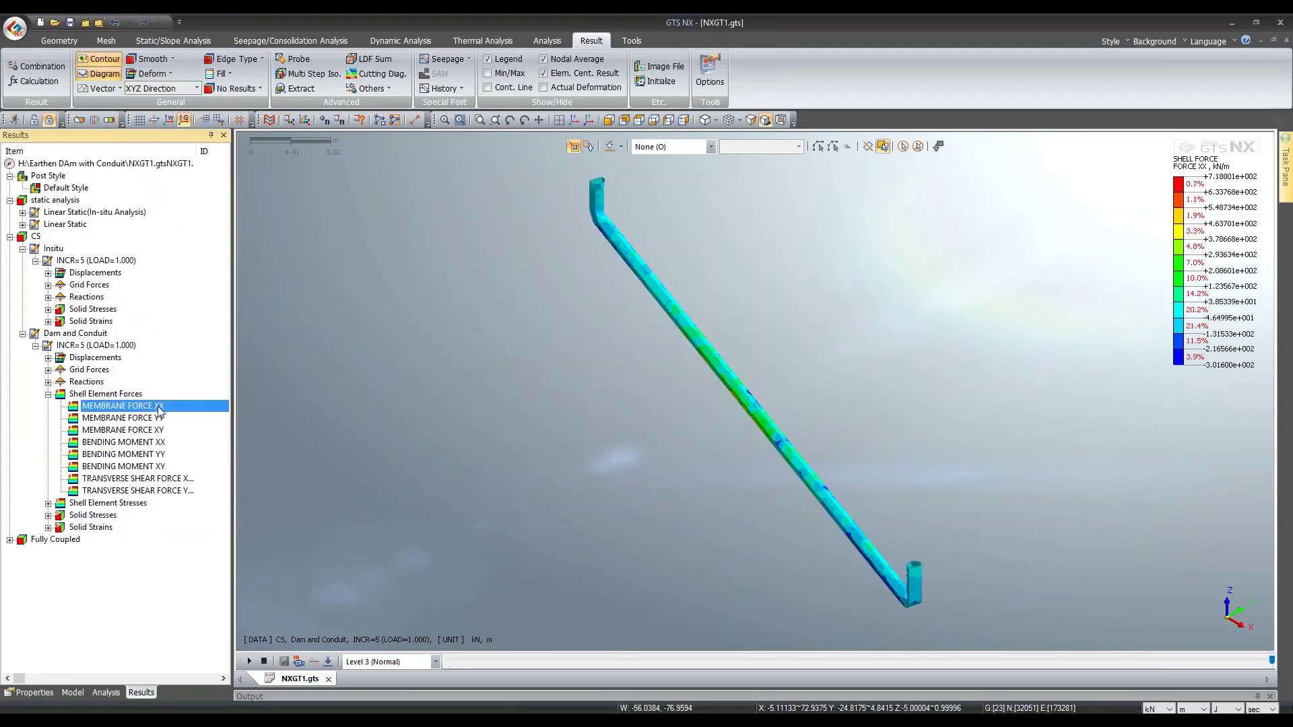
{"action": "right_click", "coordinate": [1186, 230]}
{"action": "left_click", "coordinate": [1216, 305]}
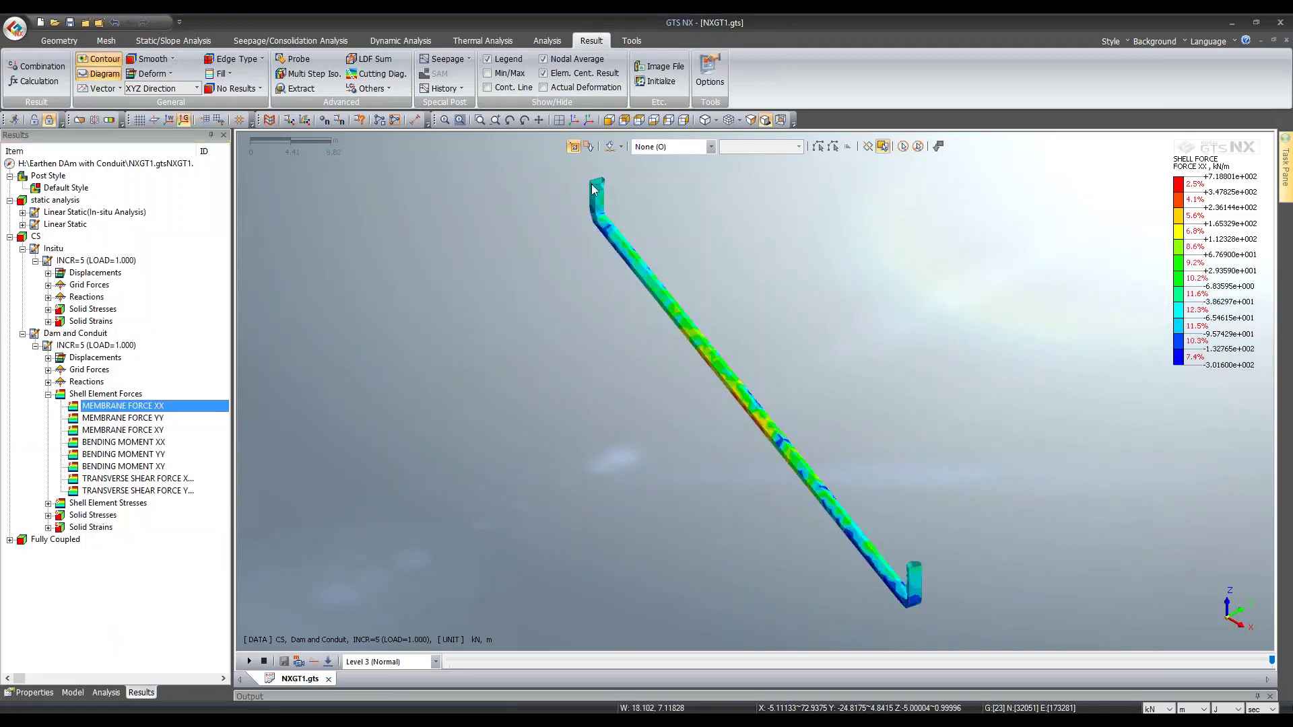
Step: View the Membrane Force YY, Membrane Force XY and Bending Moment XX results along the conduit lining
{"action": "left_click", "coordinate": [168, 61]}
{"action": "left_click", "coordinate": [157, 64]}
{"action": "left_click", "coordinate": [128, 423]}
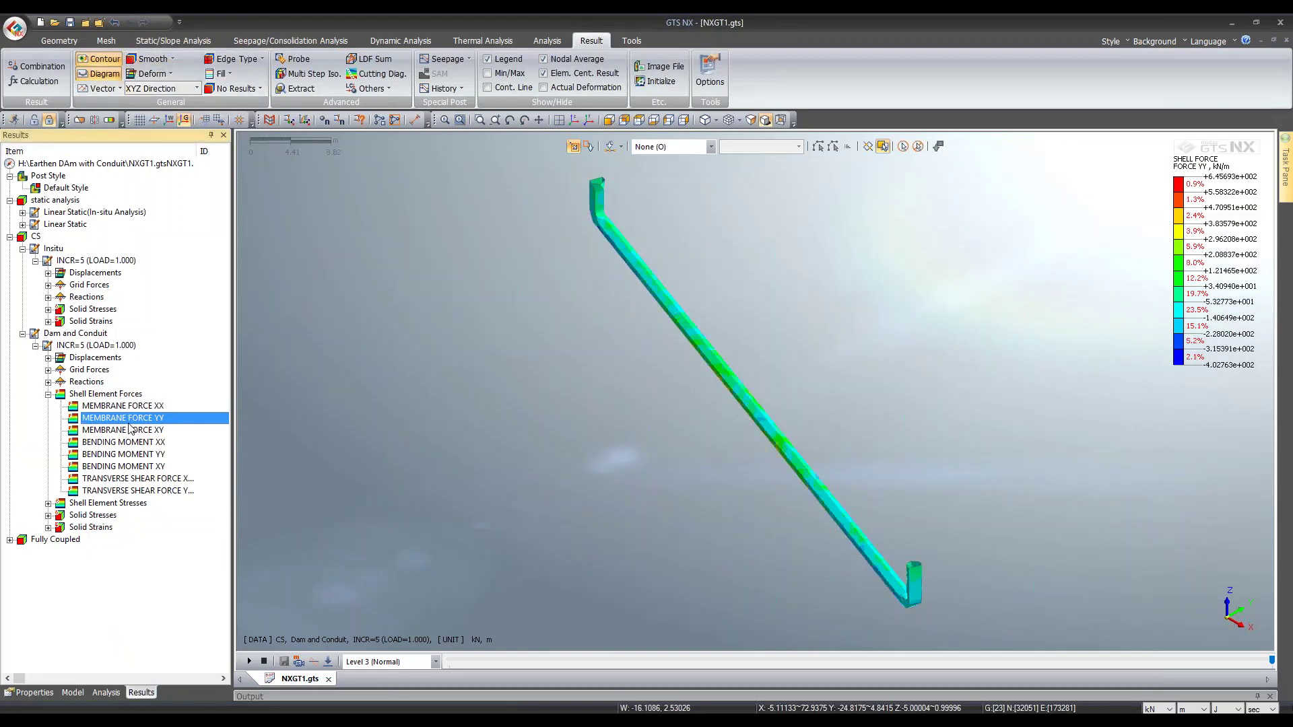
{"action": "left_click", "coordinate": [131, 431]}
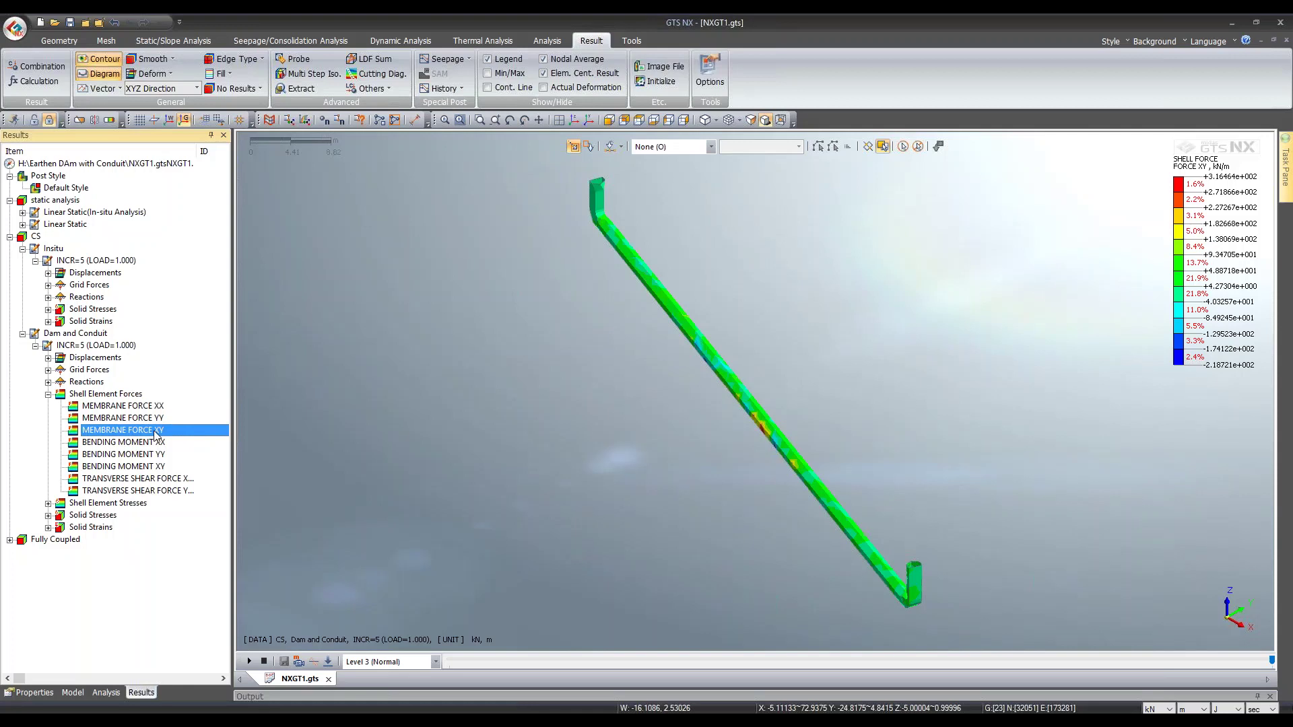
{"action": "middle_click_drag", "start_coordinate": [652, 487], "coordinate": [725, 441]}
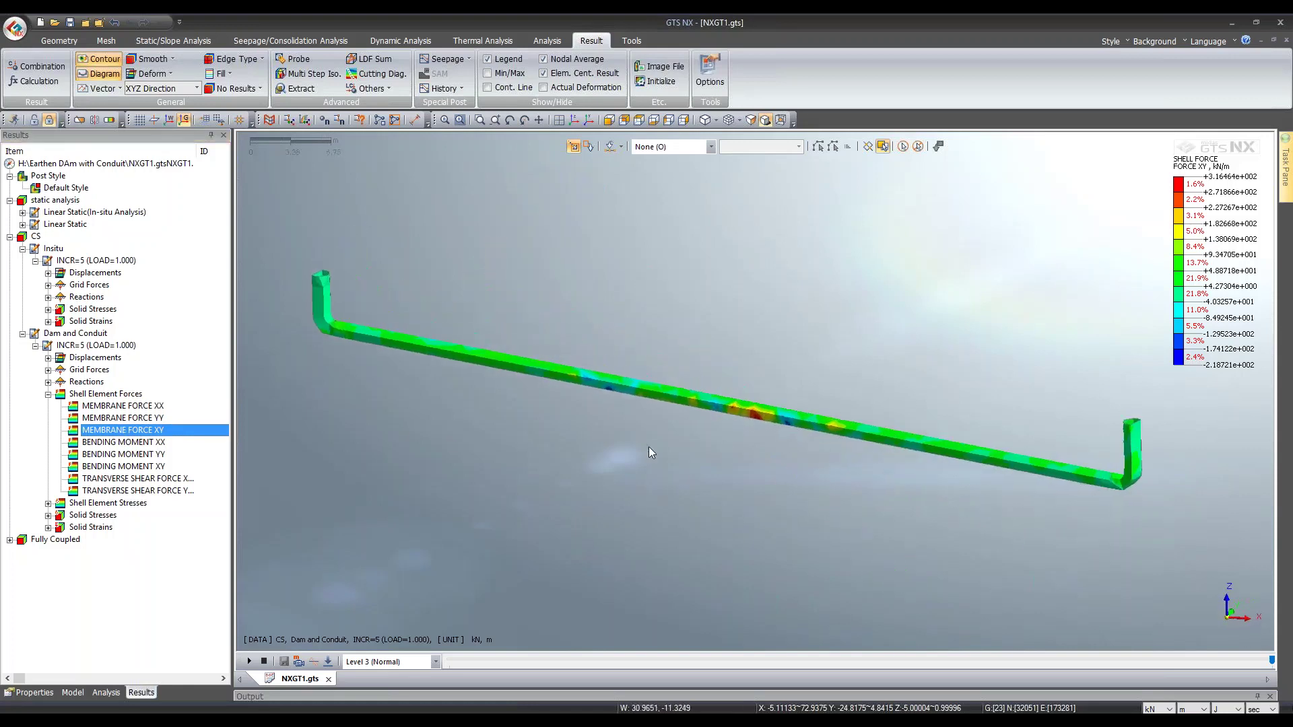
{"action": "left_click", "coordinate": [139, 443]}
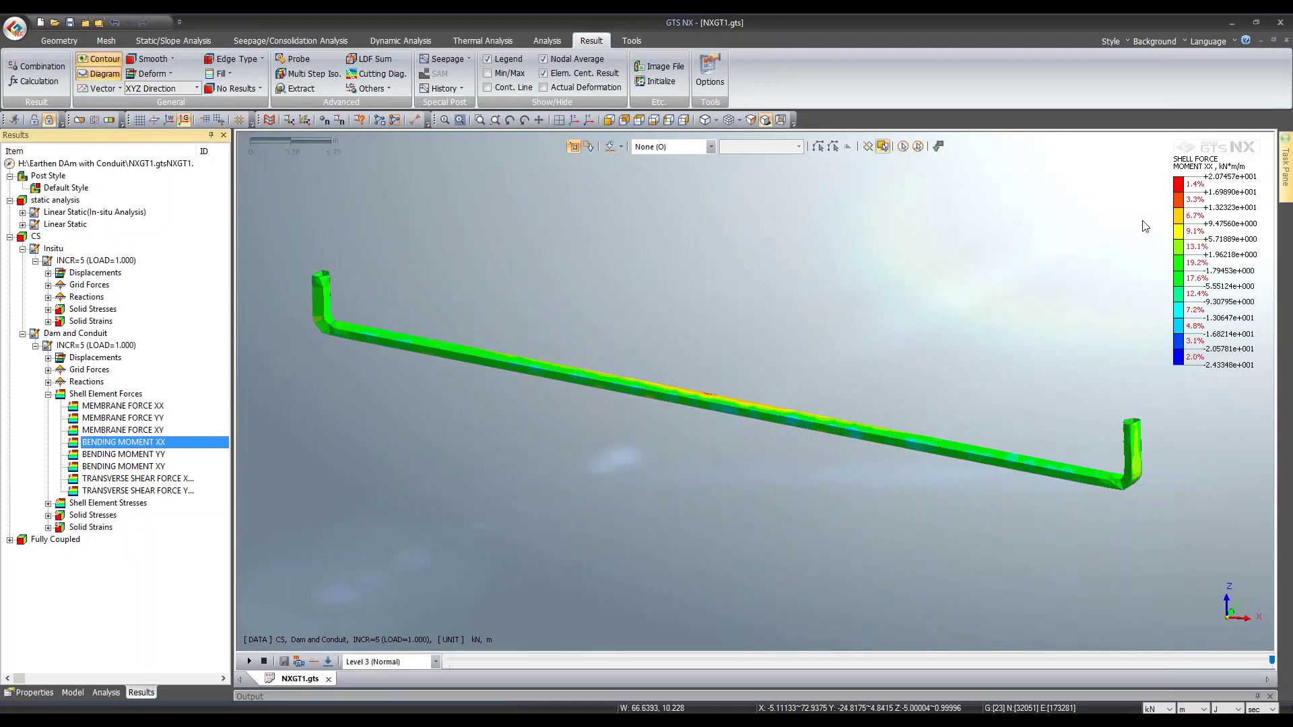
Step: Redistribute the Bending Moment XX legend ranges more evenly, and view Bending Moment YY and XY on the conduit lining
{"action": "right_click", "coordinate": [1172, 205]}
{"action": "left_click", "coordinate": [1212, 288]}
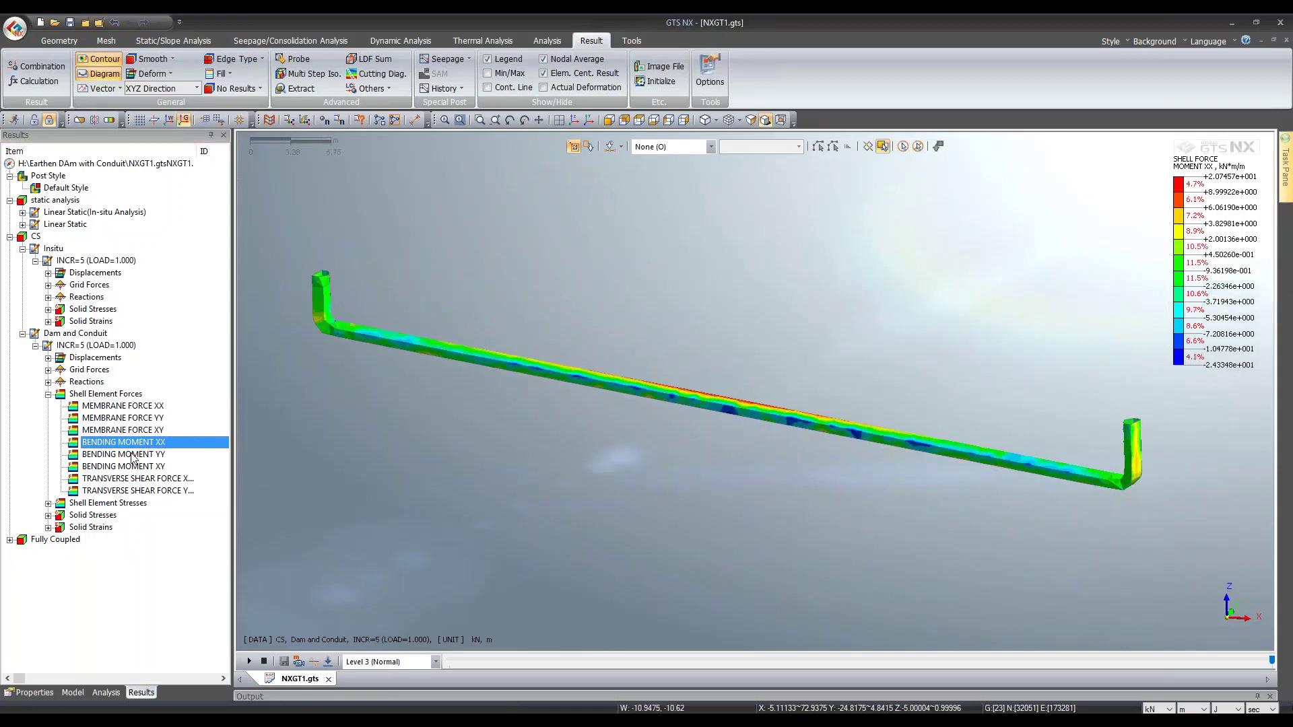
{"action": "double_click", "coordinate": [121, 454]}
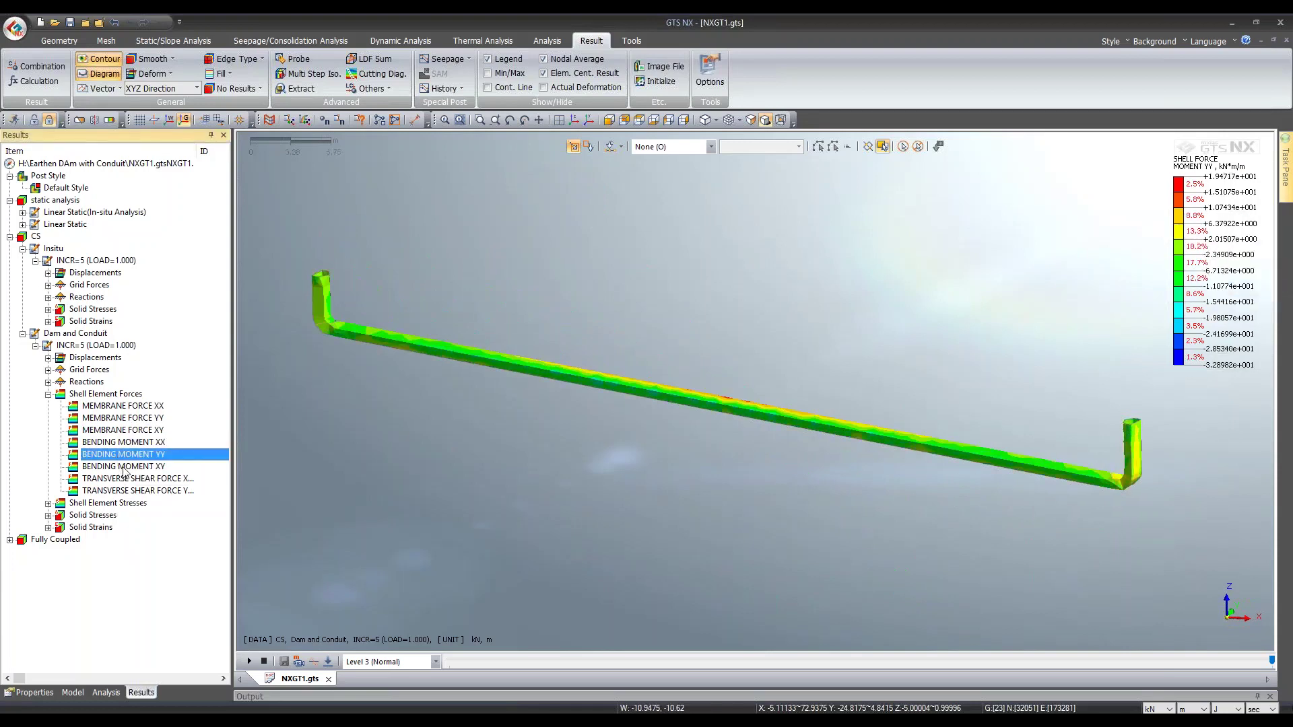
{"action": "double_click", "coordinate": [125, 466]}
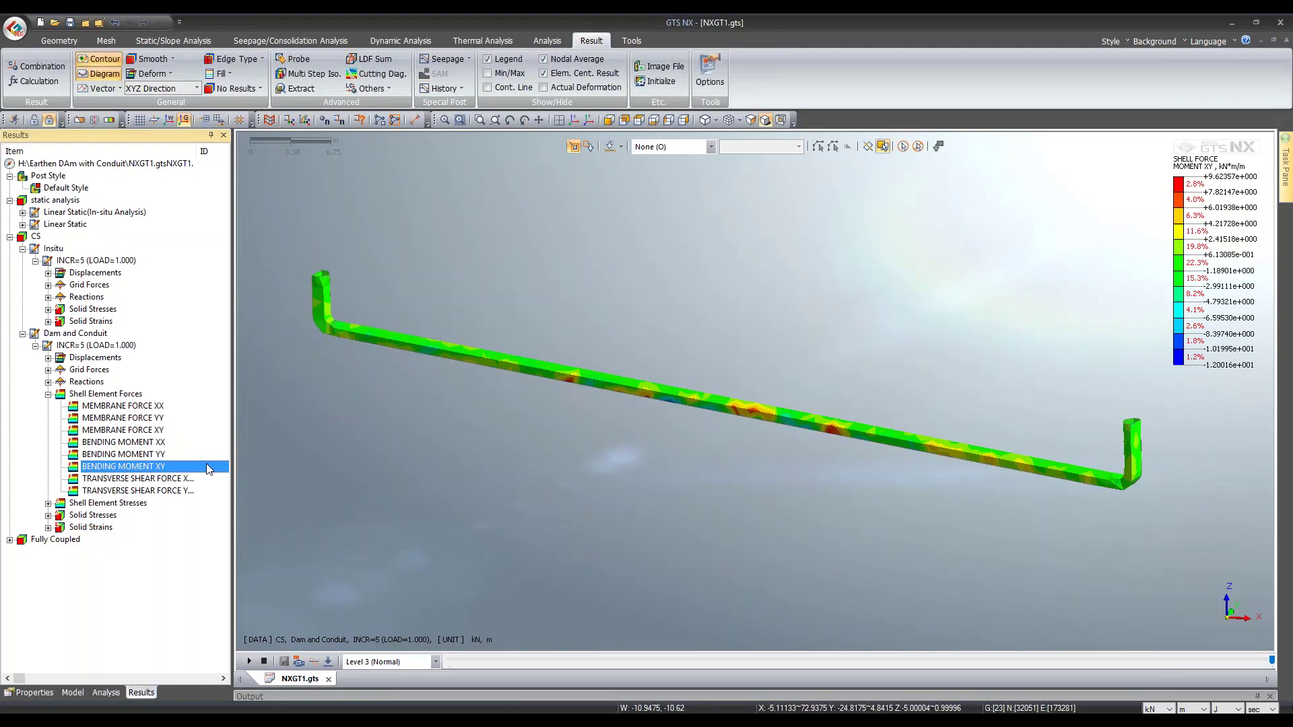
Step: Examine the Bending Moment XY distribution along the conduit lining from several angles
{"action": "middle_click_drag", "start_coordinate": [1080, 439], "coordinate": [822, 193]}
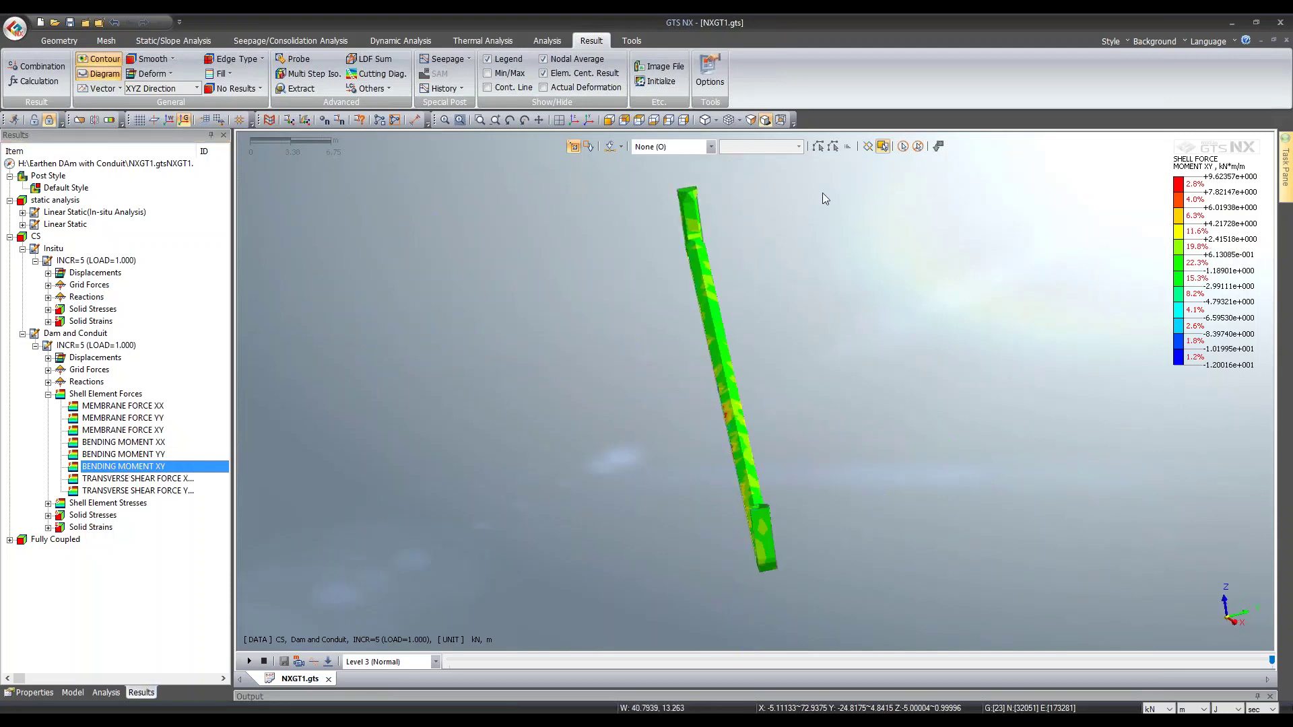
{"action": "left_click", "coordinate": [573, 122]}
{"action": "middle_click_drag", "start_coordinate": [667, 421], "coordinate": [717, 406]}
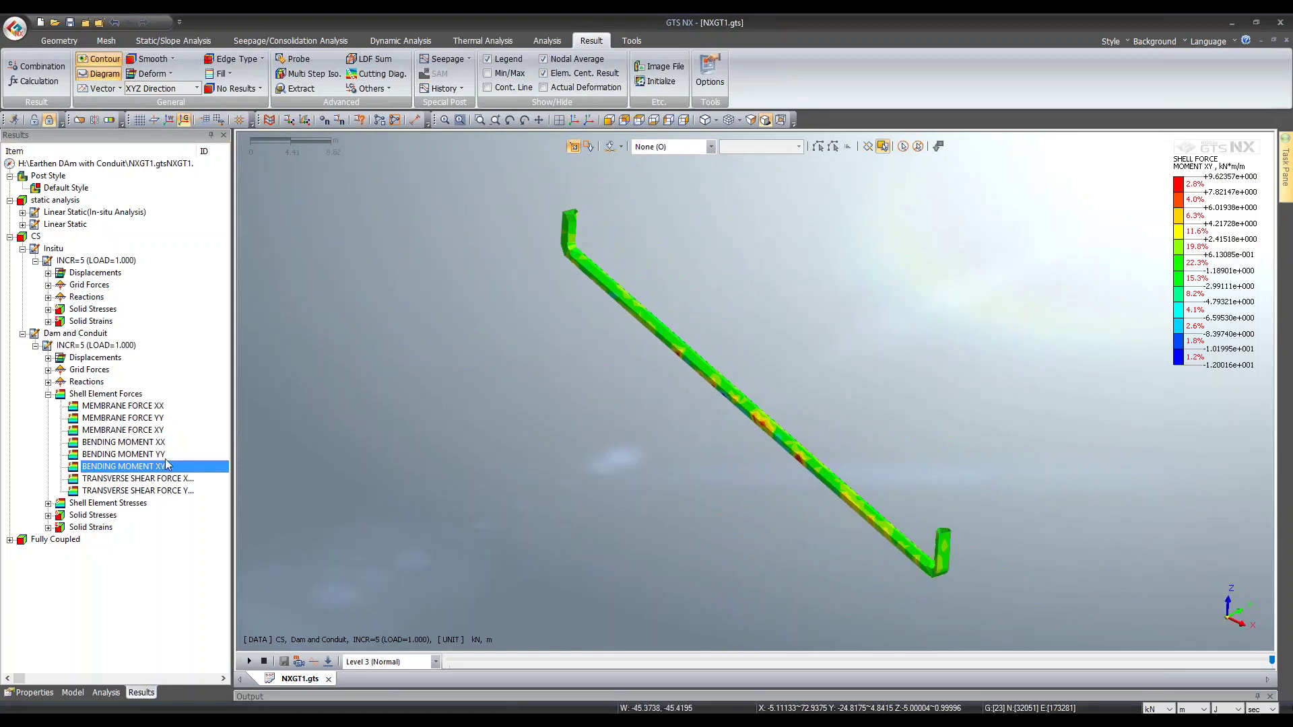
{"action": "middle_click_drag", "start_coordinate": [662, 414], "coordinate": [714, 404]}
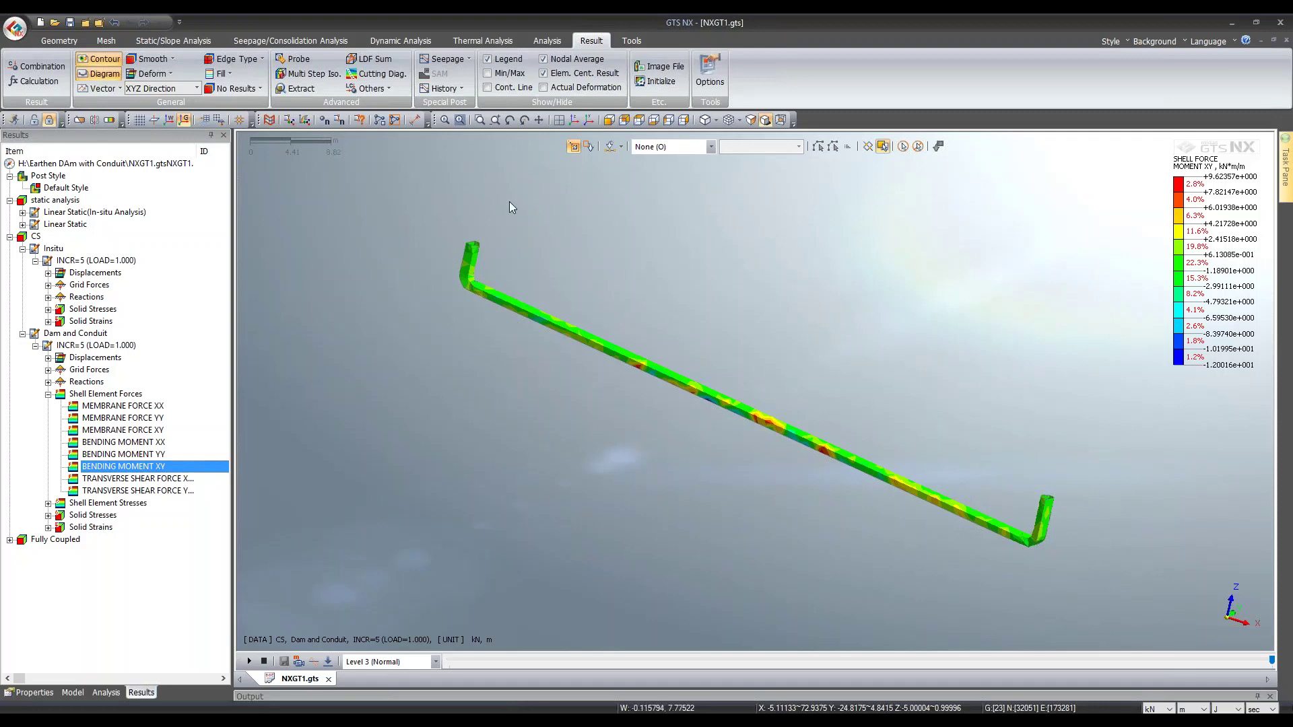
{"action": "middle_click_drag", "start_coordinate": [509, 202], "coordinate": [593, 320]}
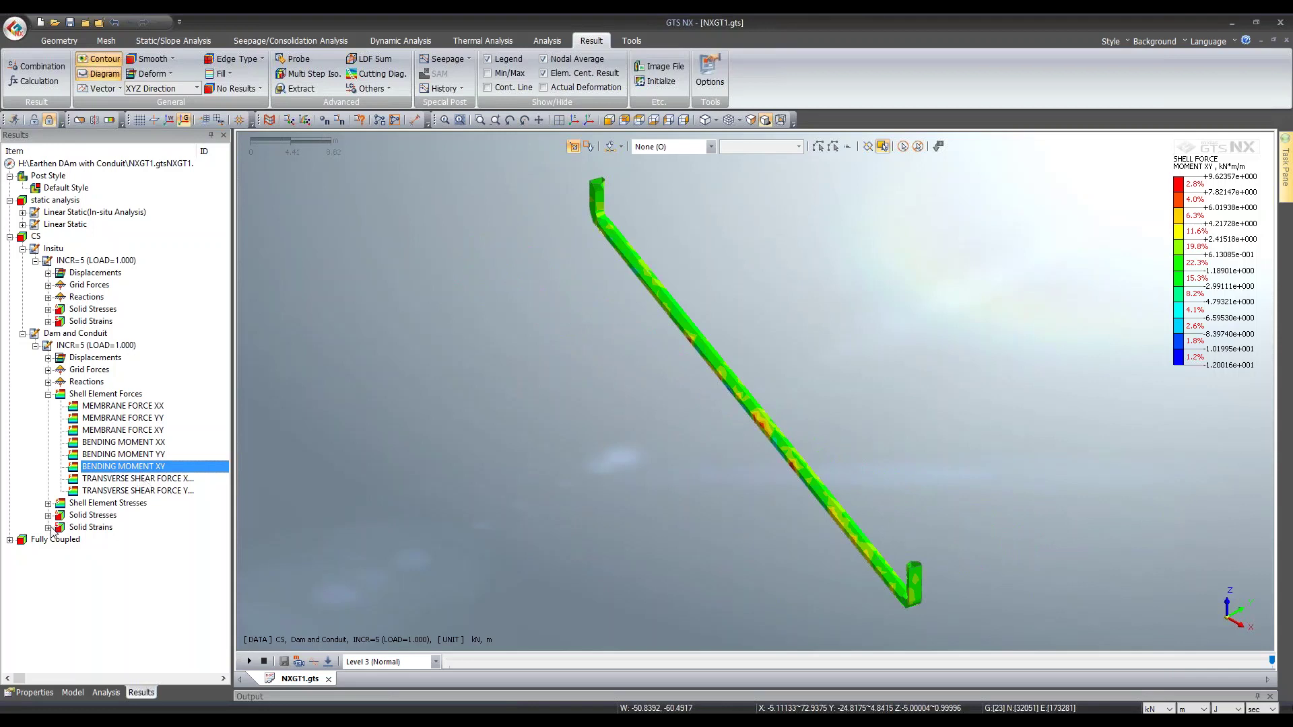
Step: Show all mesh sets again and fit the whole dam model in an isometric view
{"action": "left_click", "coordinate": [73, 692]}
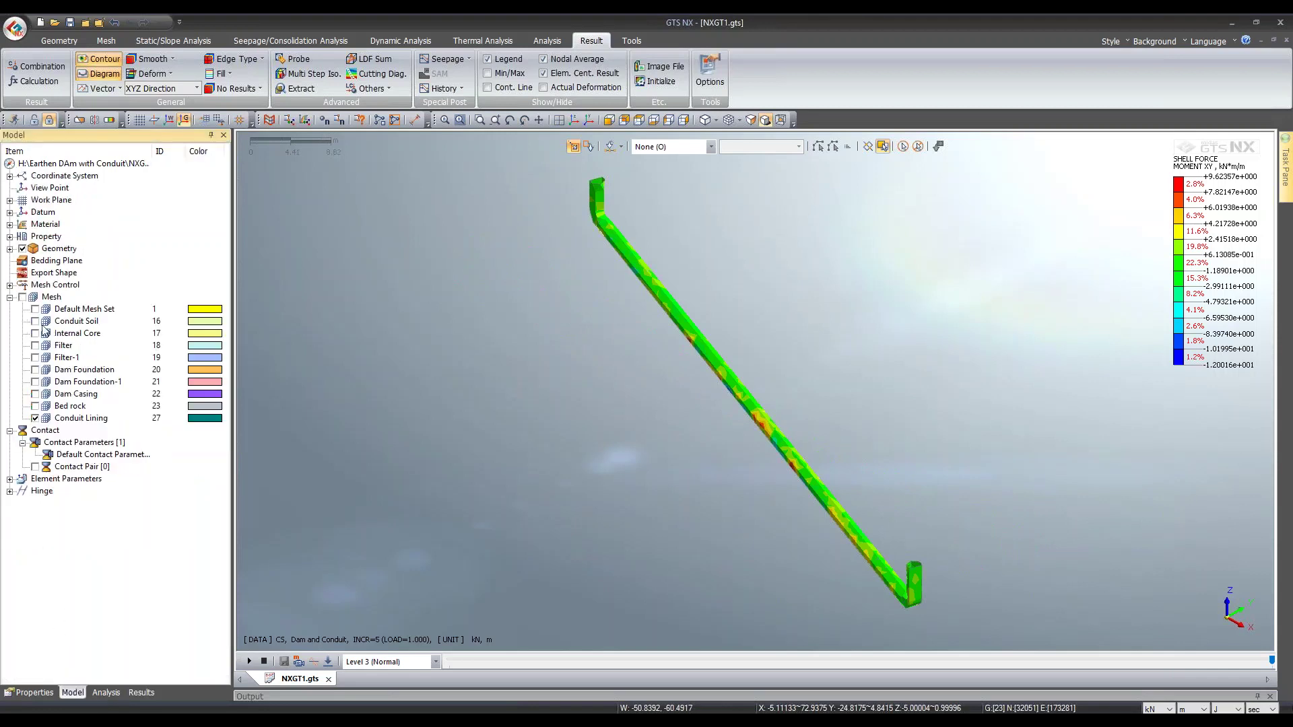
{"action": "left_click", "coordinate": [23, 299]}
{"action": "left_click", "coordinate": [141, 692]}
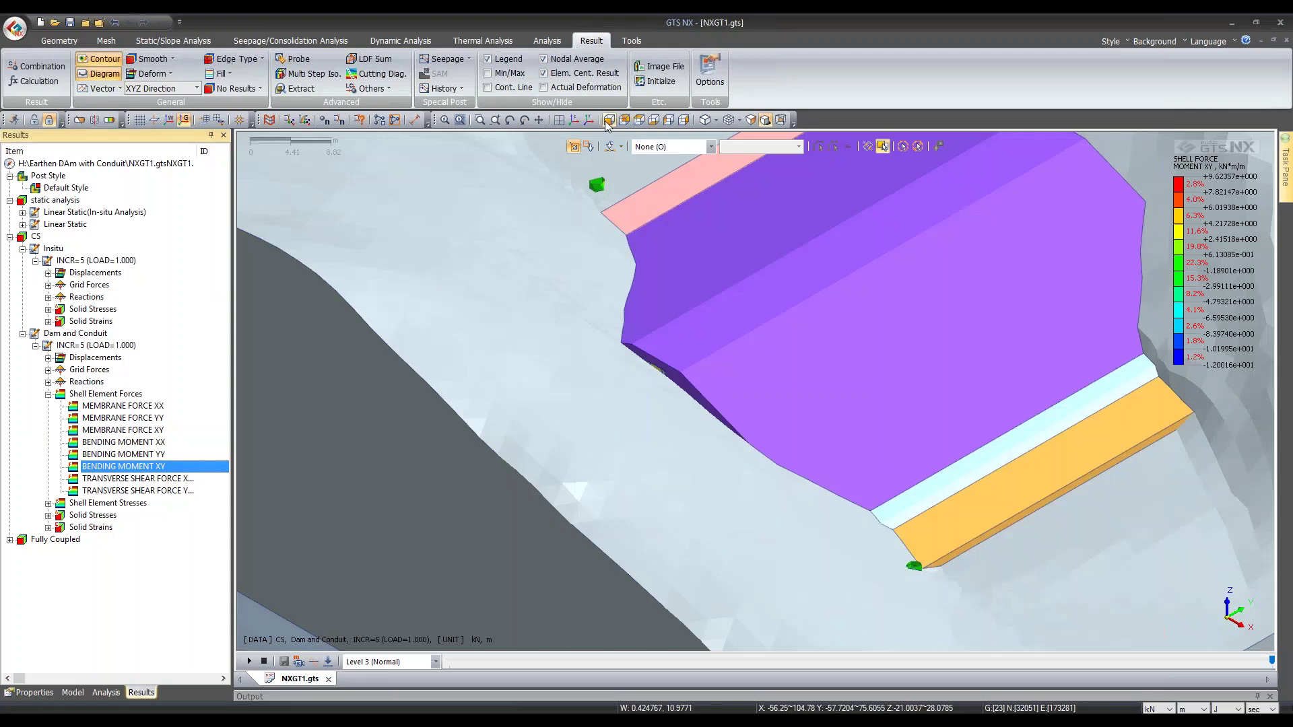
{"action": "left_click", "coordinate": [608, 120]}
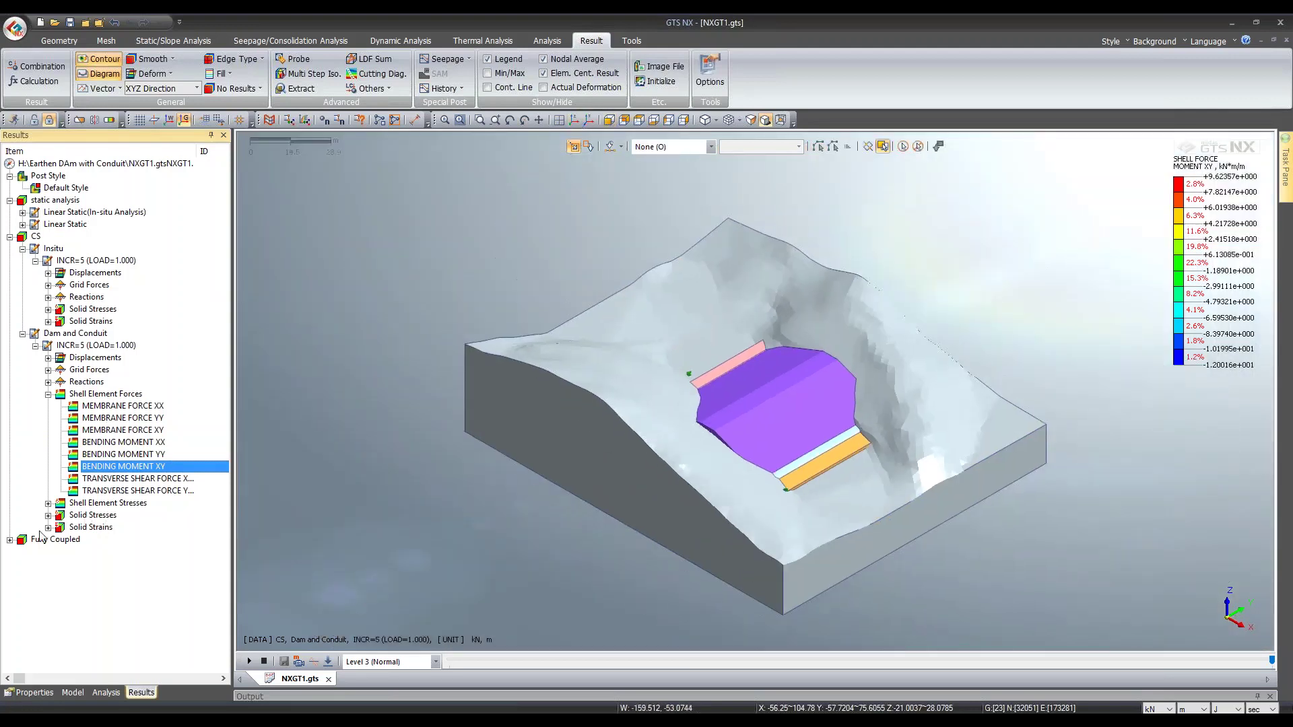
Step: Display the Dam and Conduit stage's E-EQUIVALENT solid strain and hide the Bed rock mesh set to inspect the dam body
{"action": "left_click", "coordinate": [48, 527]}
{"action": "double_click", "coordinate": [125, 539]}
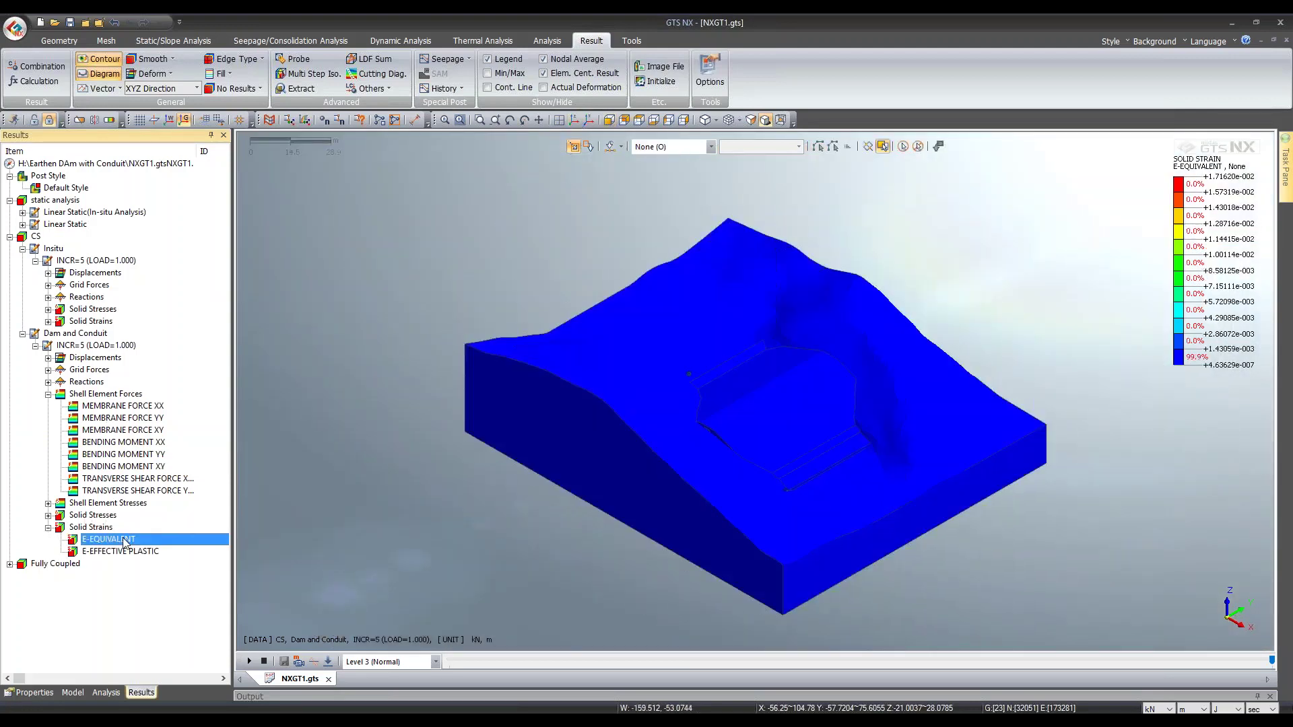
{"action": "left_click", "coordinate": [106, 693]}
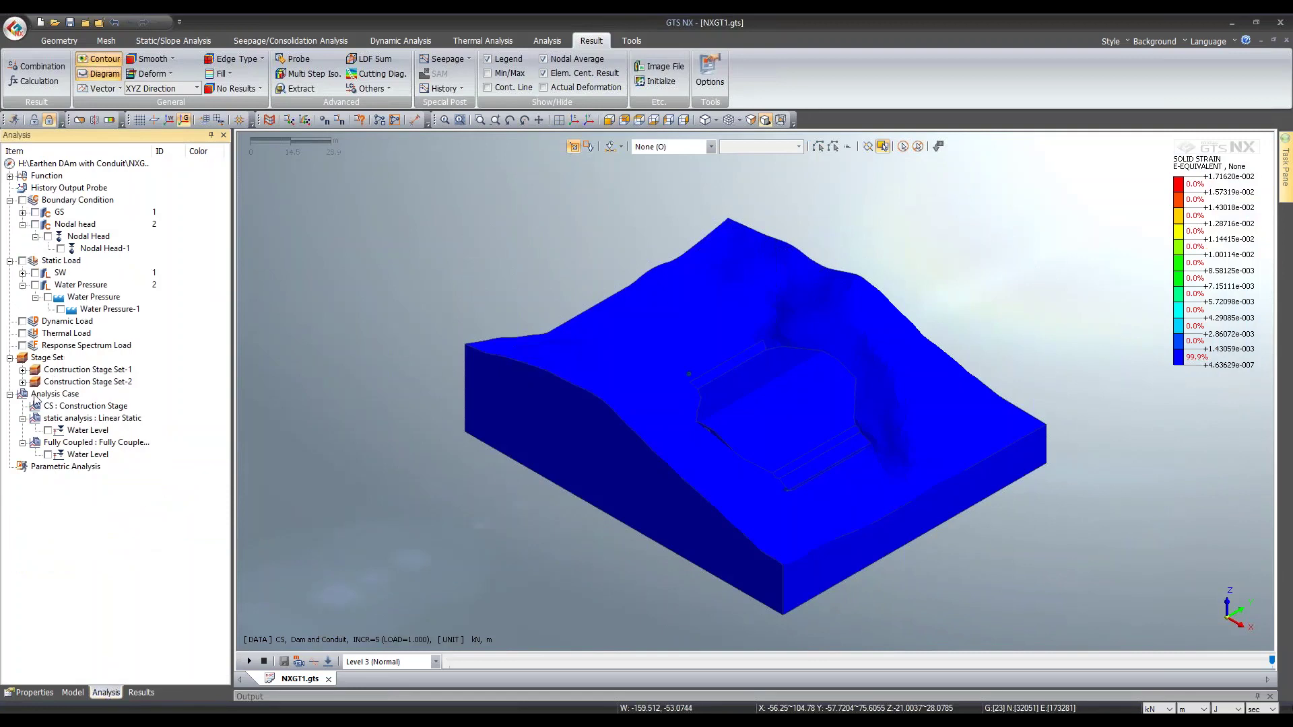
{"action": "left_click", "coordinate": [73, 693]}
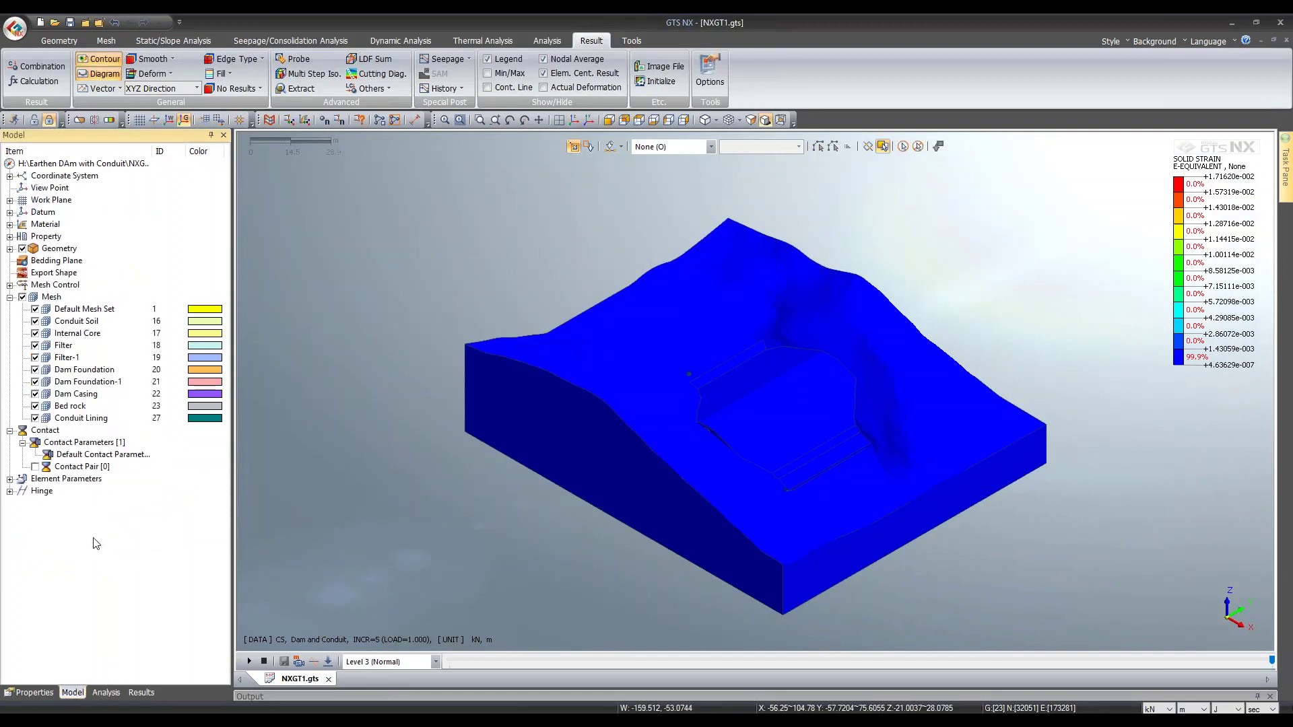
{"action": "left_click", "coordinate": [35, 406]}
{"action": "middle_click_drag", "start_coordinate": [596, 457], "coordinate": [782, 418]}
{"action": "scroll", "coordinate": [784, 418], "scroll_direction": "up", "scroll_amount": 2}
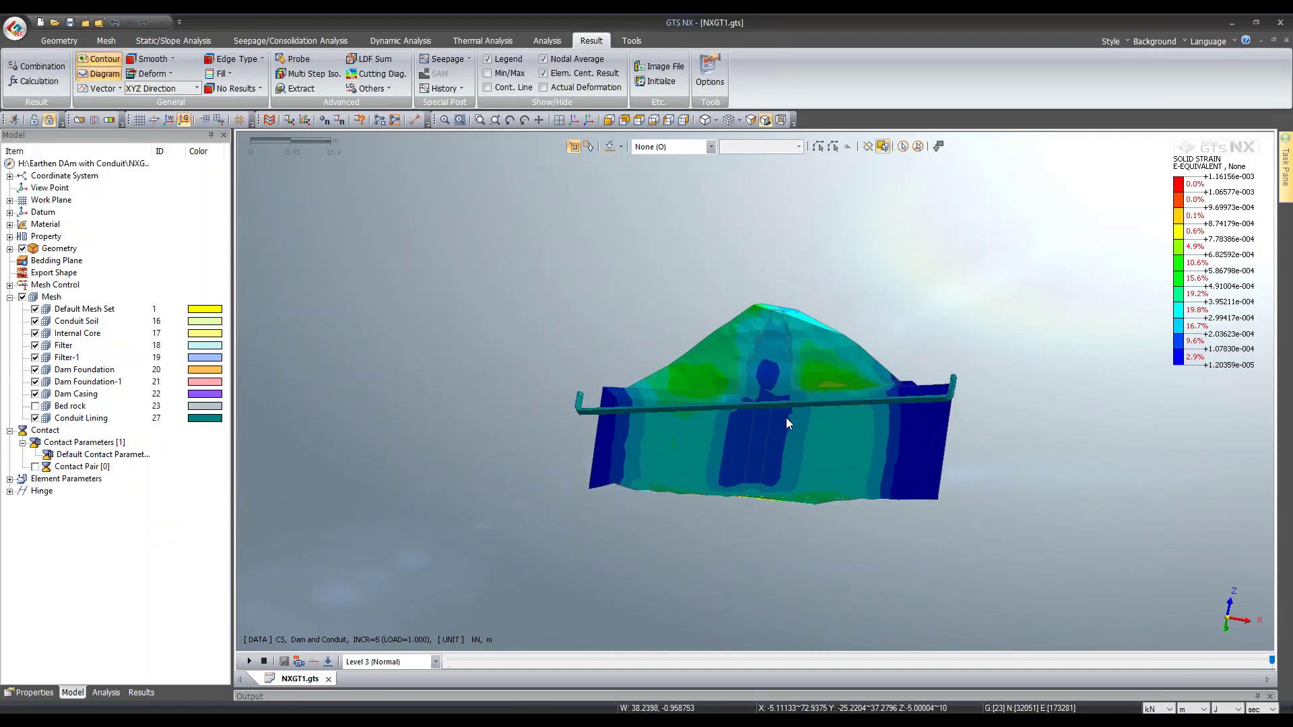
Step: Display the E-EFFECTIVE PLASTIC solid strain and inspect its distribution over the dam body
{"action": "left_click", "coordinate": [142, 693]}
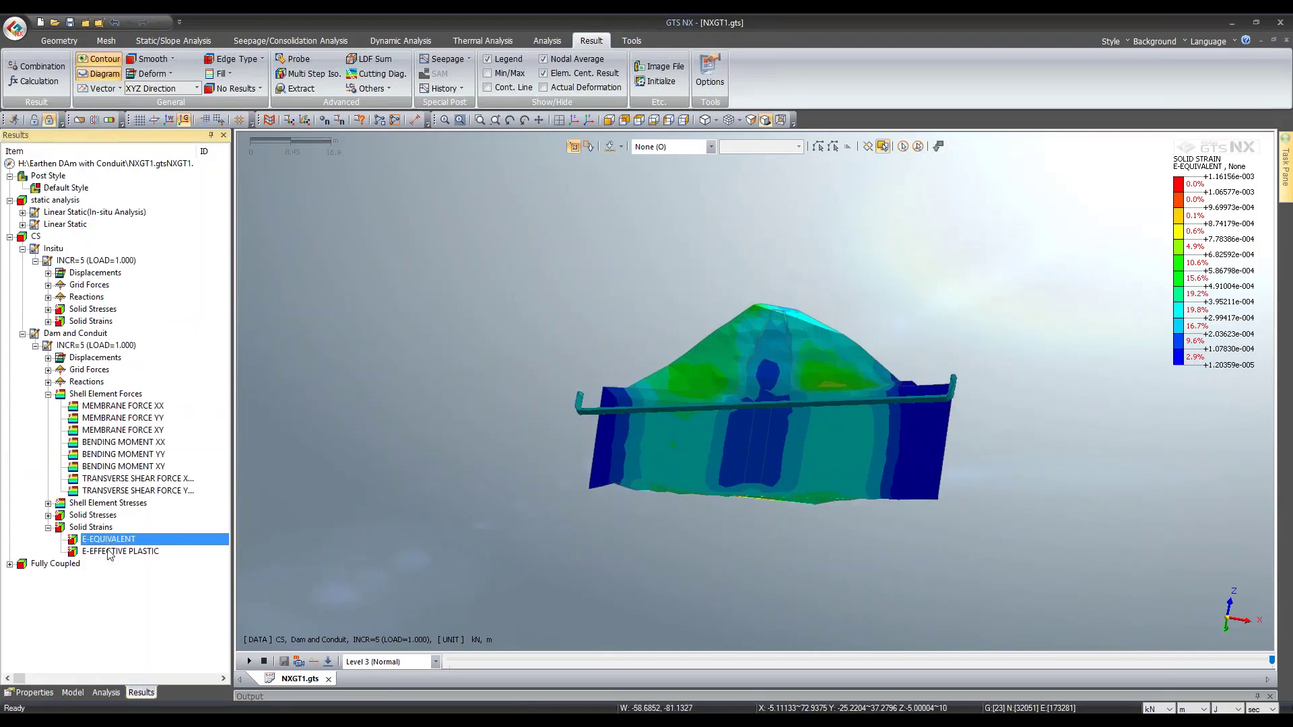
{"action": "left_click", "coordinate": [121, 552]}
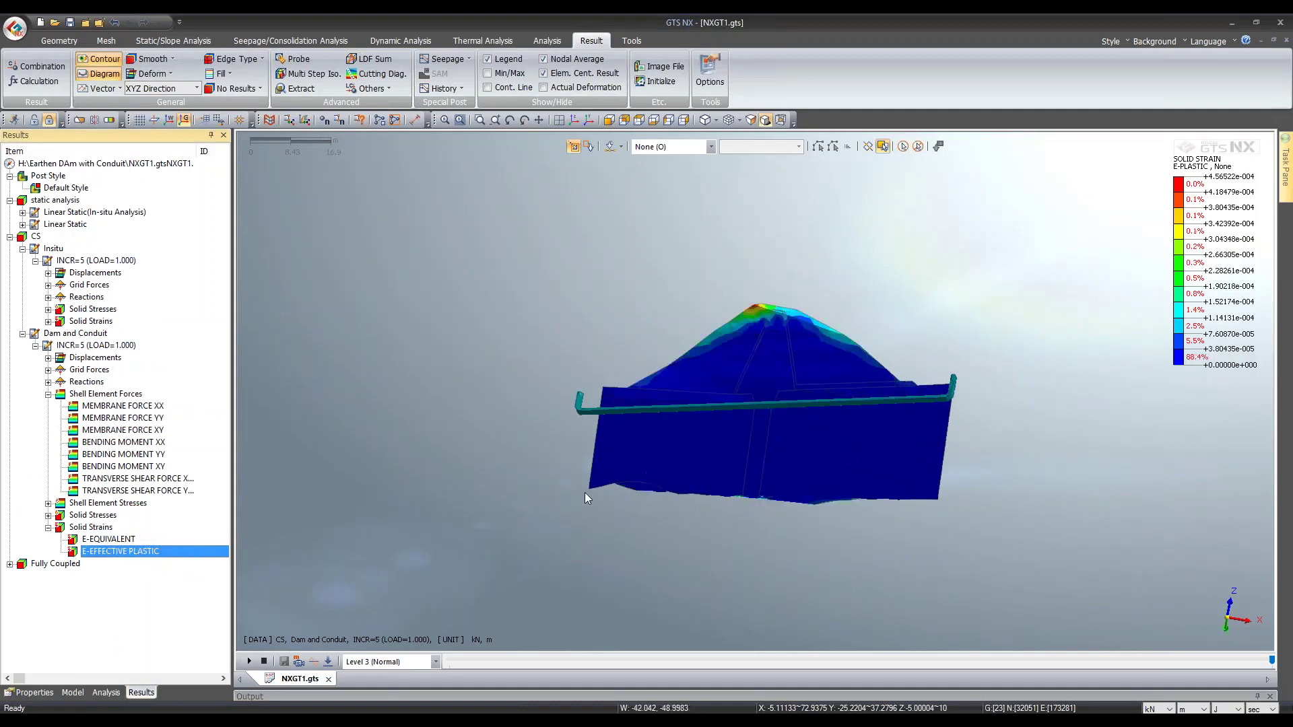
{"action": "middle_click_drag", "start_coordinate": [749, 390], "coordinate": [611, 466]}
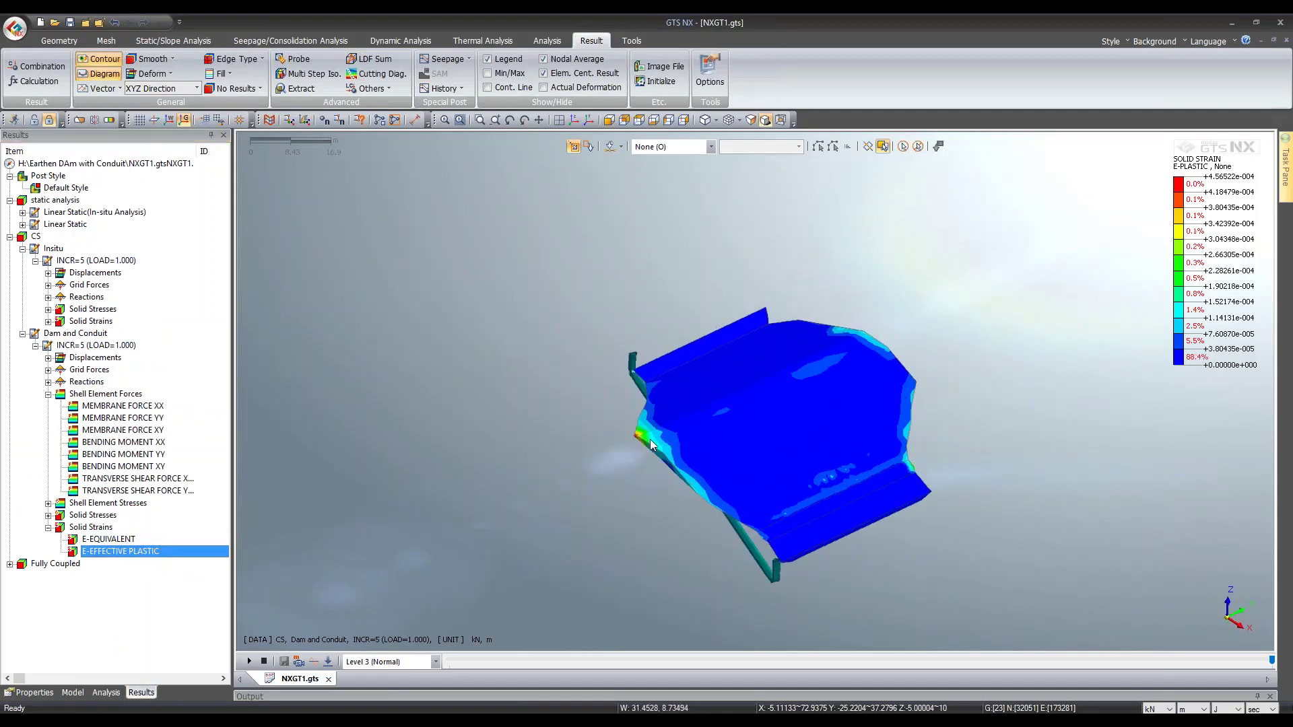
{"action": "scroll", "coordinate": [653, 435], "scroll_direction": "up", "scroll_amount": 2}
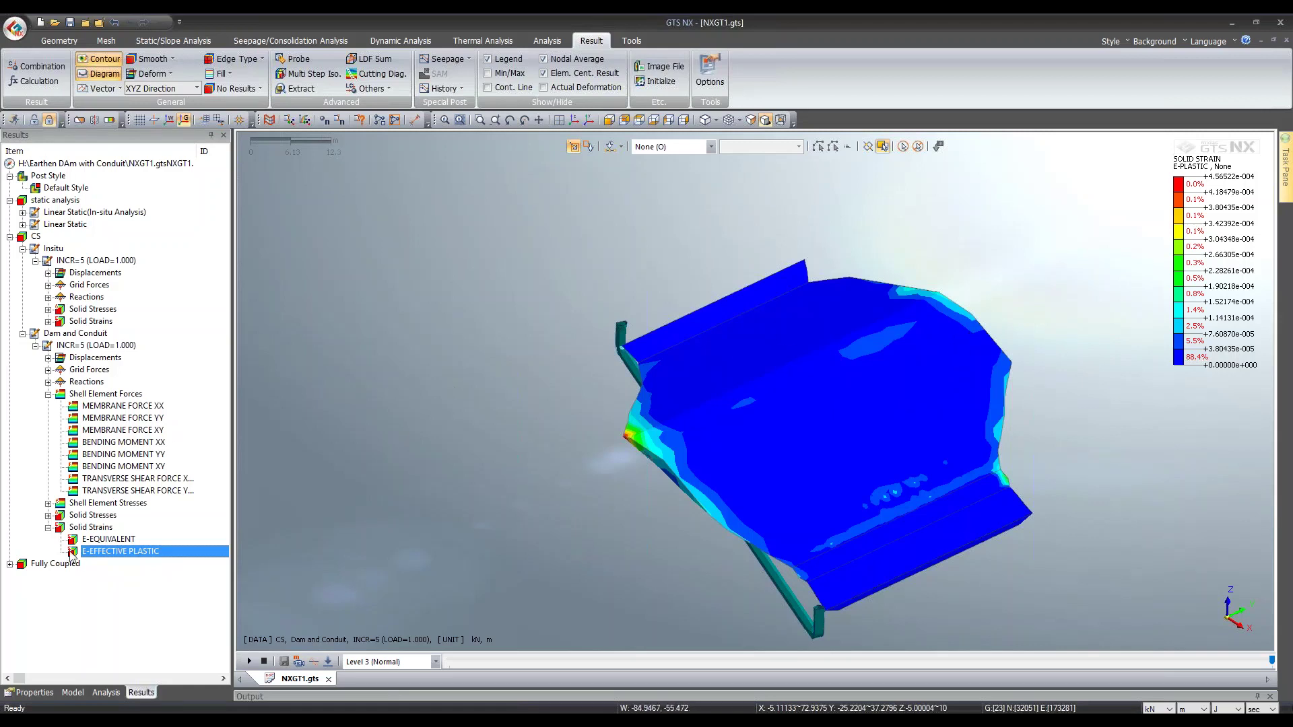
Step: Show the Bed rock mesh set again and view the effective plastic strain on the full model
{"action": "left_click", "coordinate": [74, 693]}
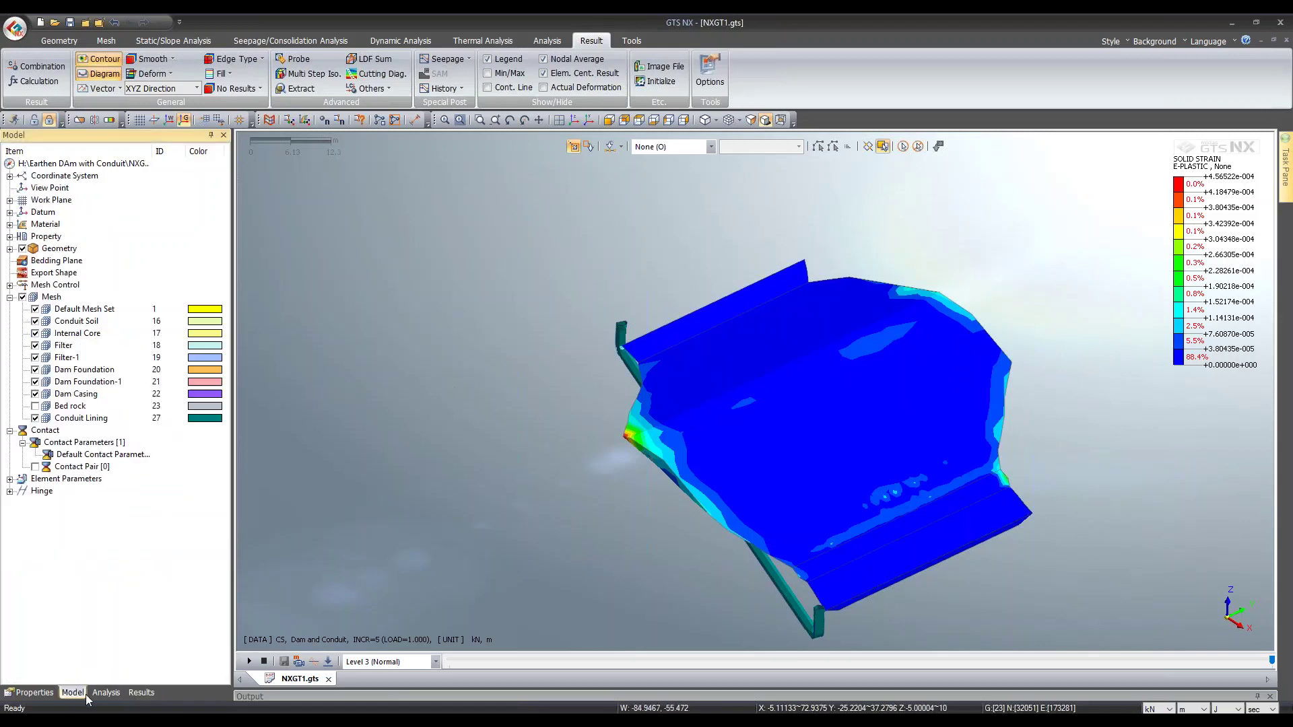
{"action": "left_click", "coordinate": [36, 407]}
{"action": "middle_click_drag", "start_coordinate": [769, 461], "coordinate": [665, 466]}
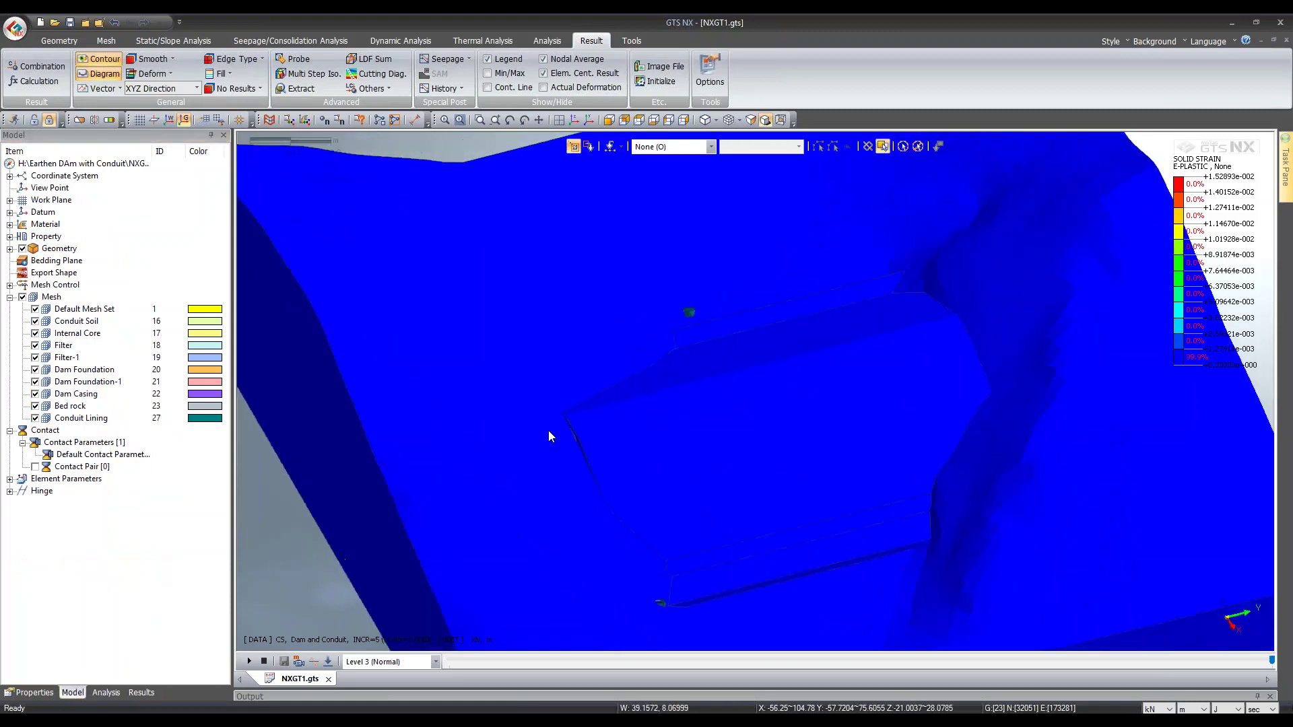
Step: Redistribute the effective plastic strain legend ranges more evenly, inspect the dam and its abutments, and return to the isometric view
{"action": "right_click", "coordinate": [1183, 276]}
{"action": "left_click", "coordinate": [1212, 349]}
{"action": "middle_click_drag", "start_coordinate": [806, 367], "coordinate": [582, 340]}
{"action": "middle_click_drag", "start_coordinate": [512, 233], "coordinate": [555, 216]}
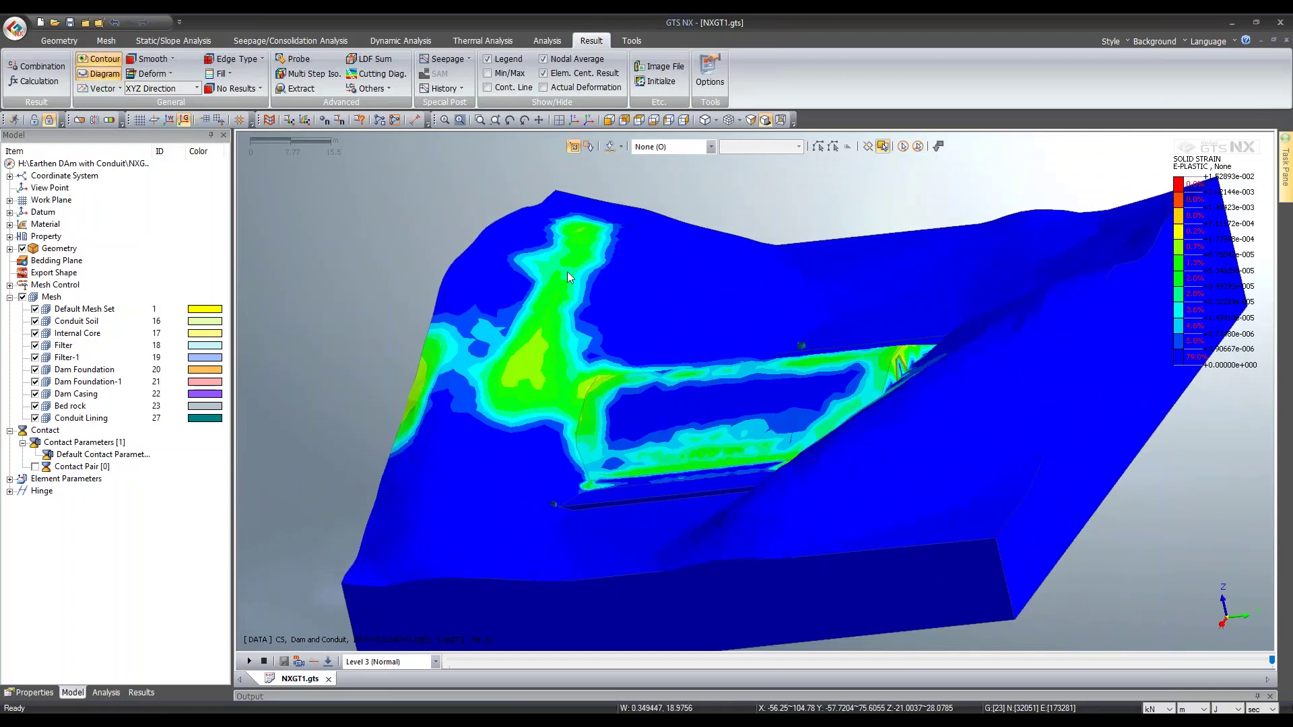
{"action": "left_click", "coordinate": [588, 122]}
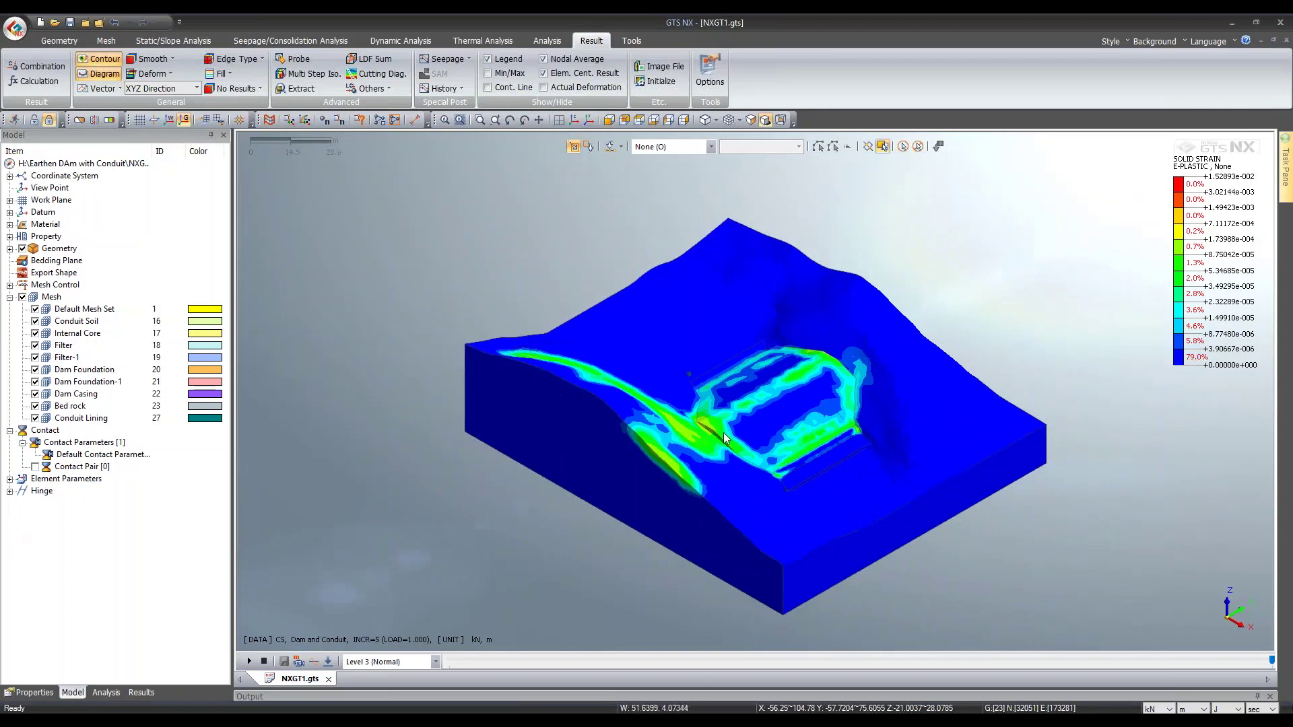
Step: Display the Dam and Conduit stage's TZ TRANSLATION displacement with minimum and maximum value labels
{"action": "left_click", "coordinate": [141, 692]}
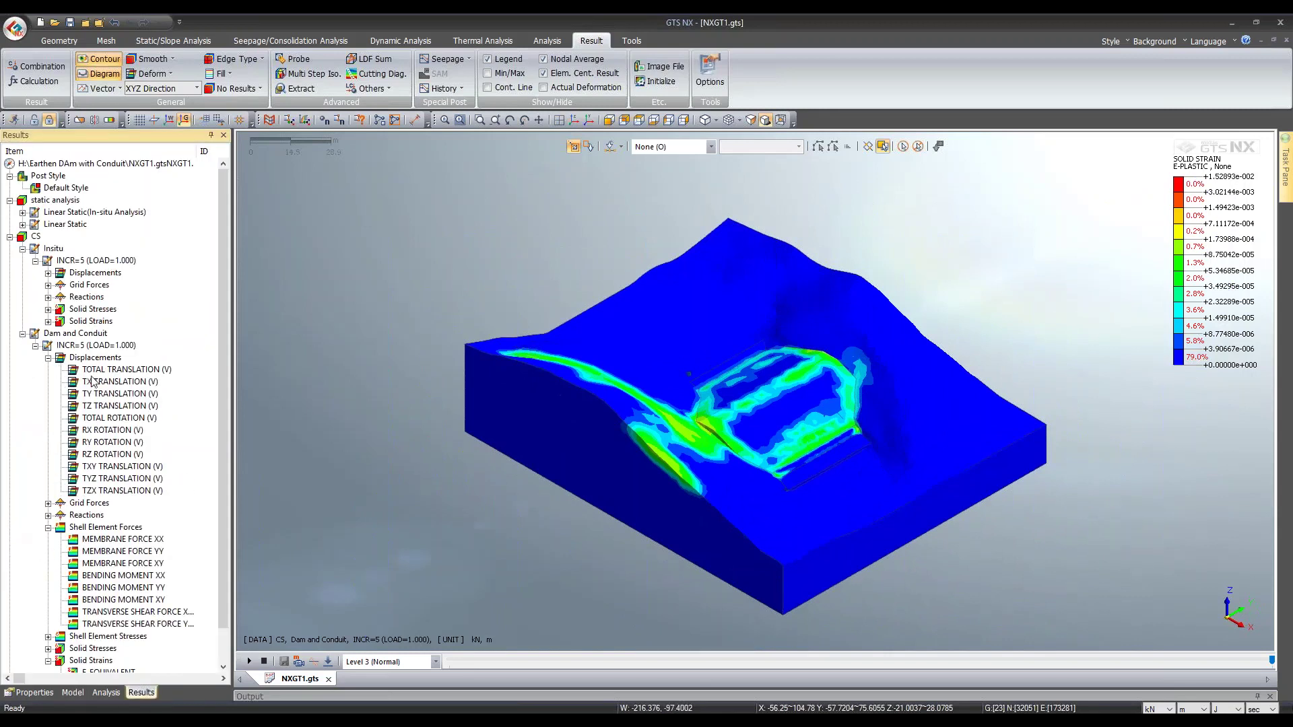
{"action": "left_click", "coordinate": [121, 406]}
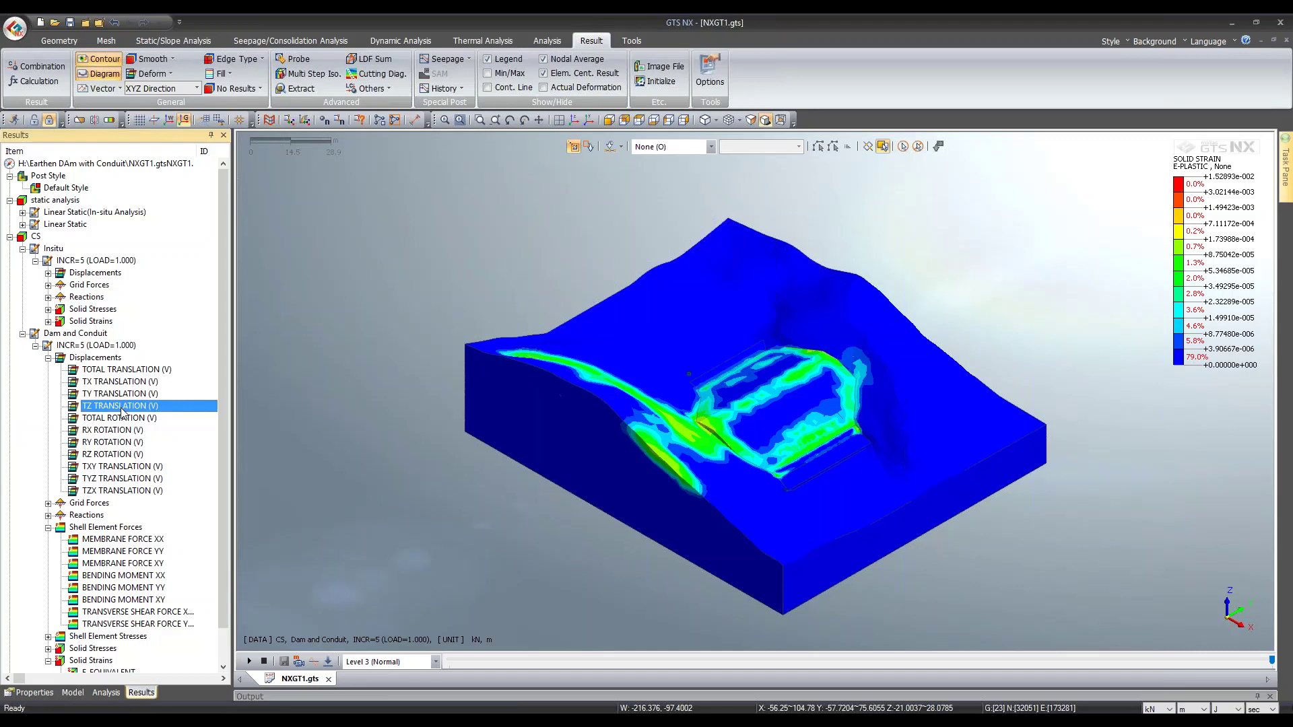
{"action": "double_click", "coordinate": [120, 407]}
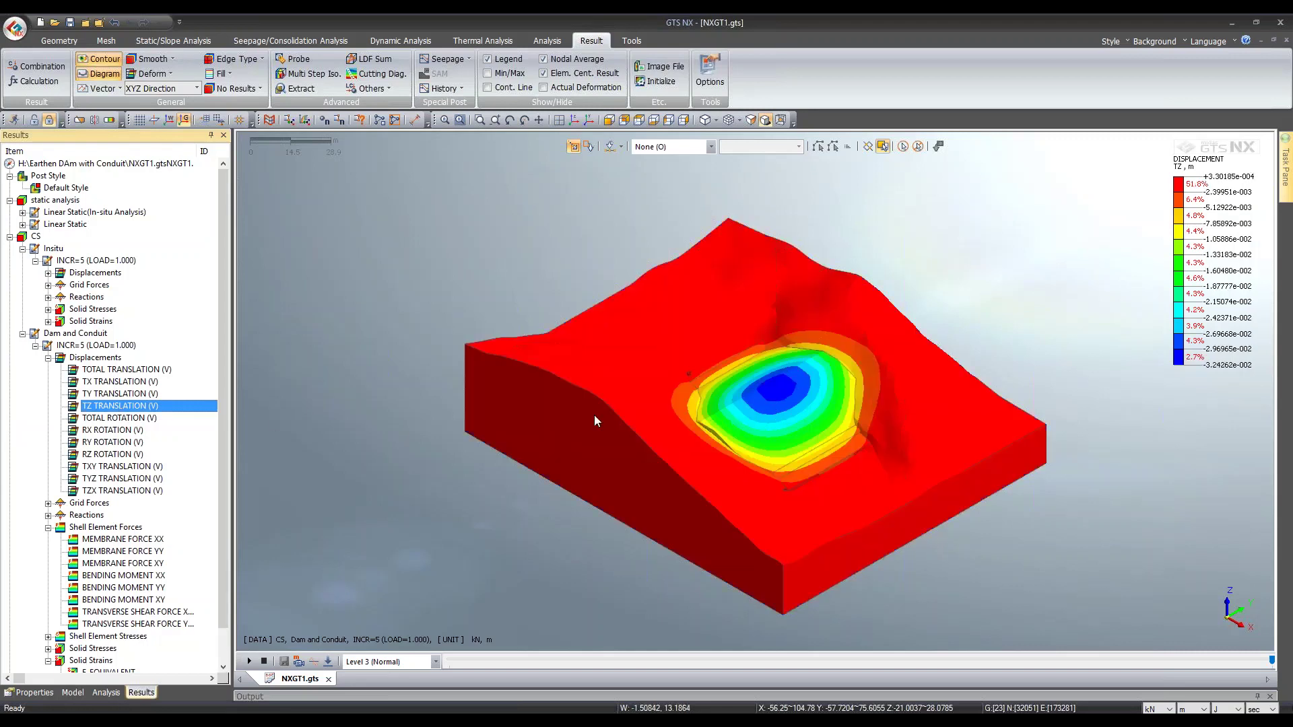
{"action": "middle_click_drag", "start_coordinate": [554, 433], "coordinate": [632, 433]}
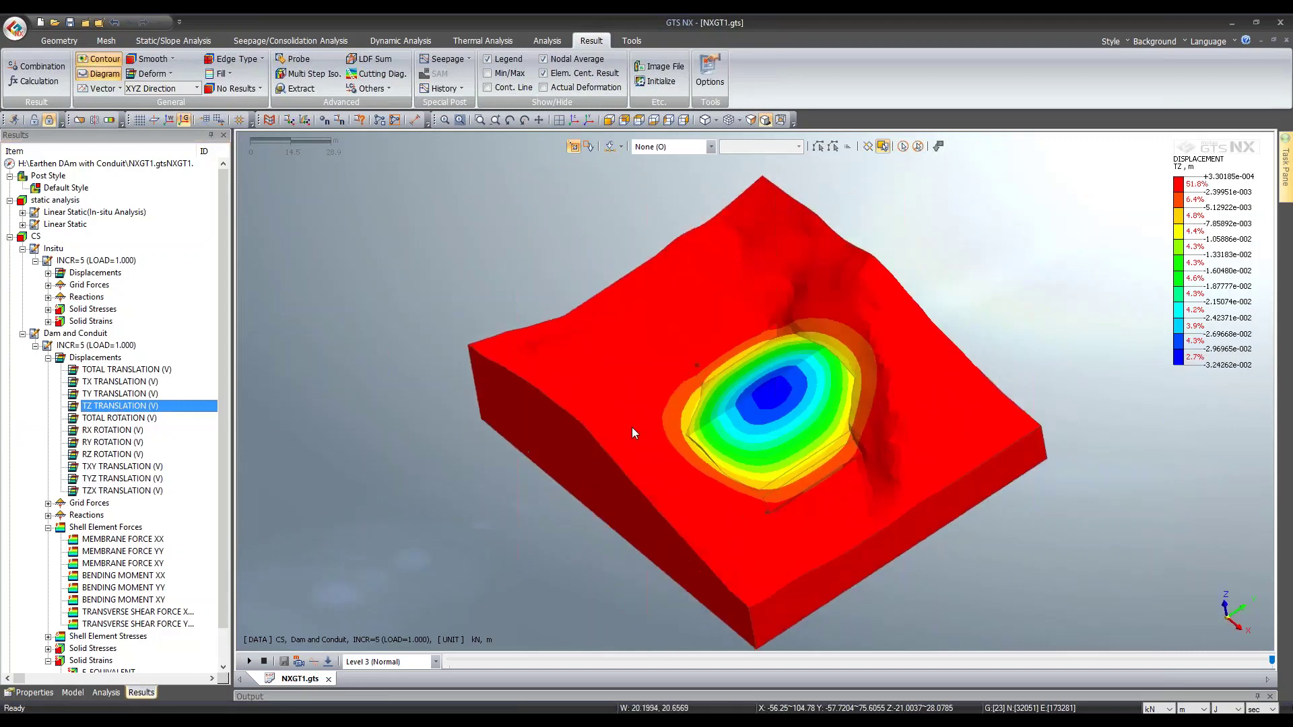
{"action": "left_click", "coordinate": [511, 74]}
{"action": "middle_click_drag", "start_coordinate": [726, 454], "coordinate": [733, 441]}
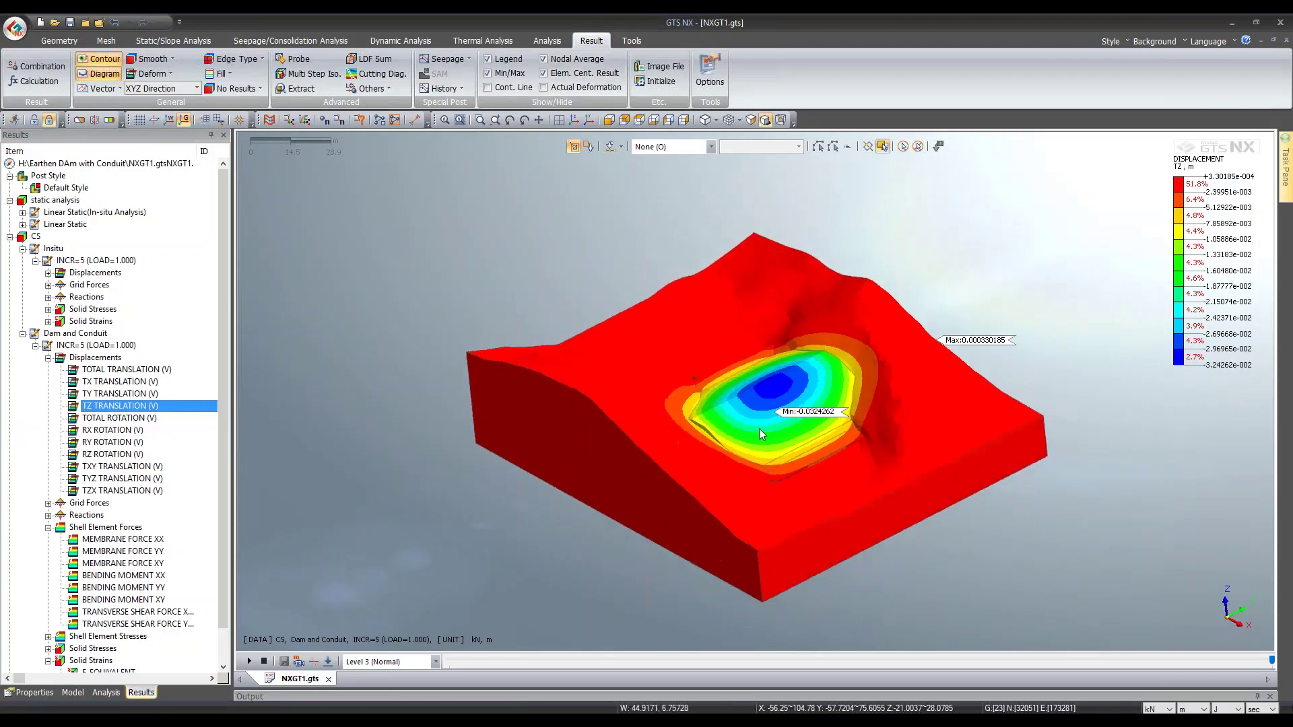
{"action": "middle_click_drag", "start_coordinate": [932, 456], "coordinate": [874, 466]}
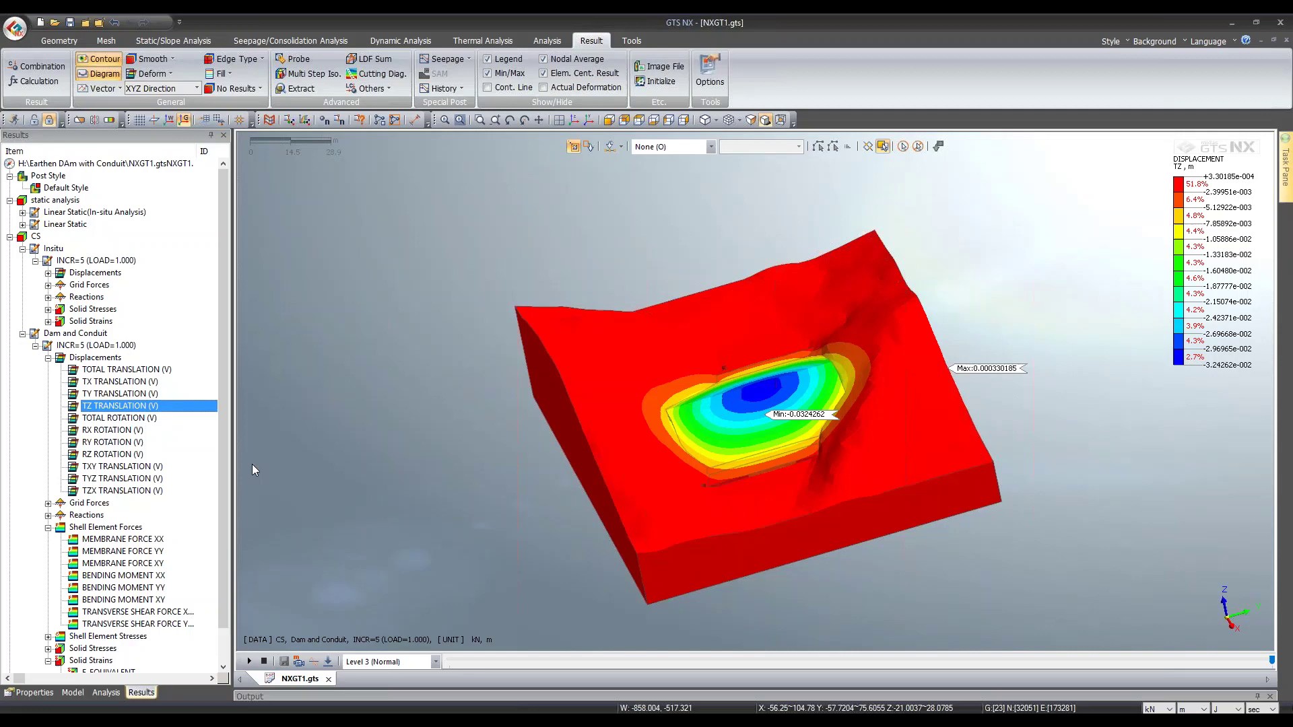
Step: List the Dam and Conduit stage's Solid Stresses results and collapse its Displacements and Shell Element Forces groups
{"action": "scroll", "coordinate": [101, 491], "scroll_direction": "down", "scroll_amount": 1}
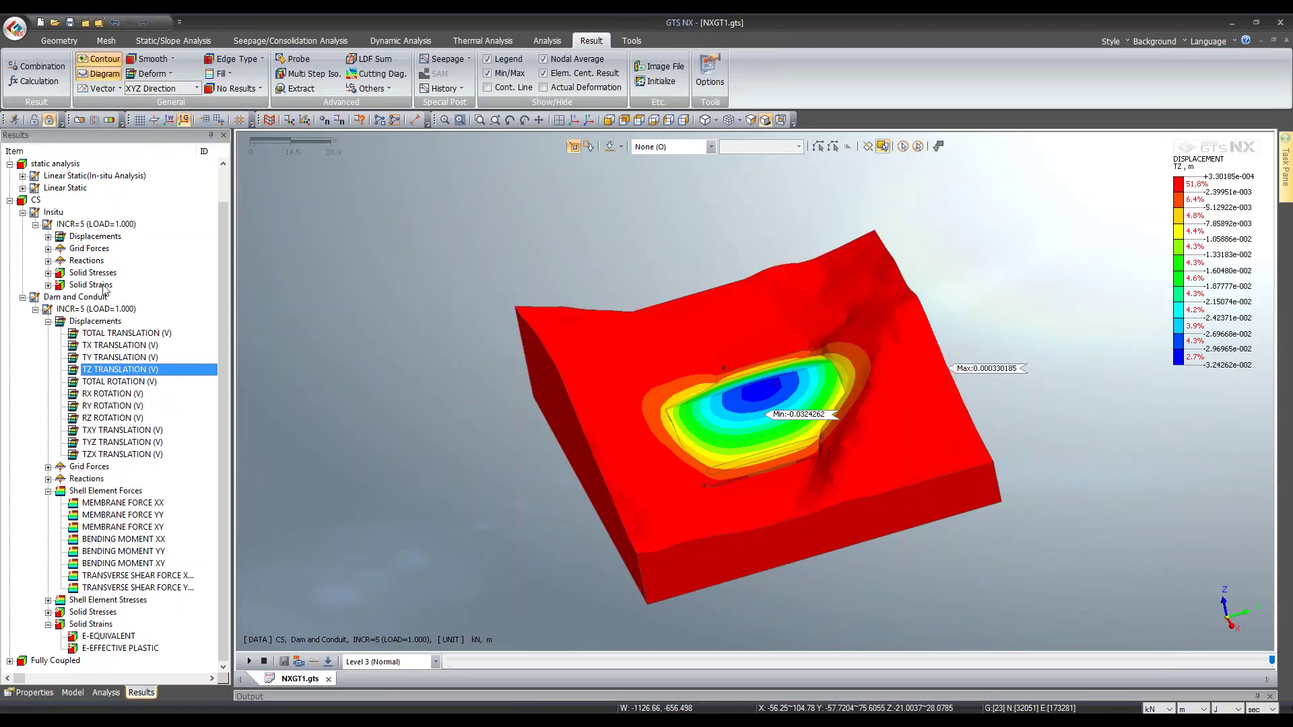
{"action": "left_click", "coordinate": [49, 612]}
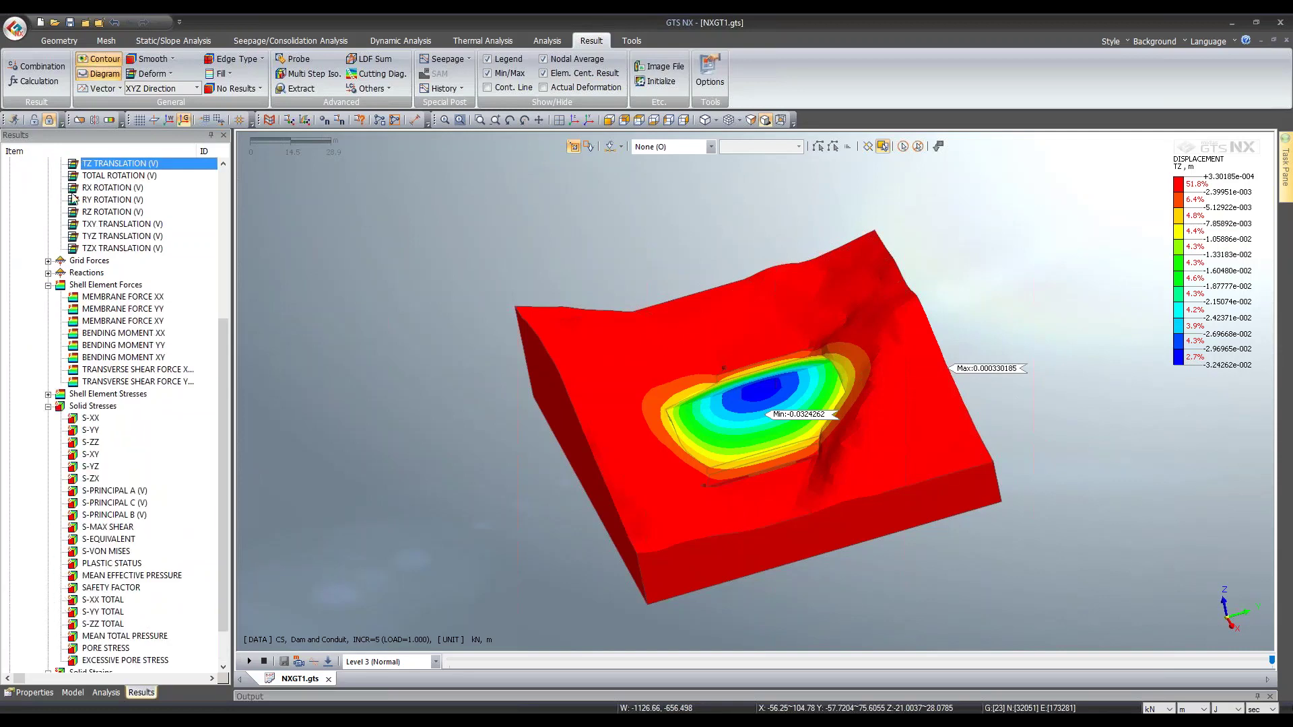
{"action": "scroll", "coordinate": [49, 404], "scroll_direction": "up", "scroll_amount": 3}
{"action": "left_click", "coordinate": [48, 225]}
{"action": "left_click", "coordinate": [48, 261]}
{"action": "scroll", "coordinate": [77, 404], "scroll_direction": "up", "scroll_amount": 2}
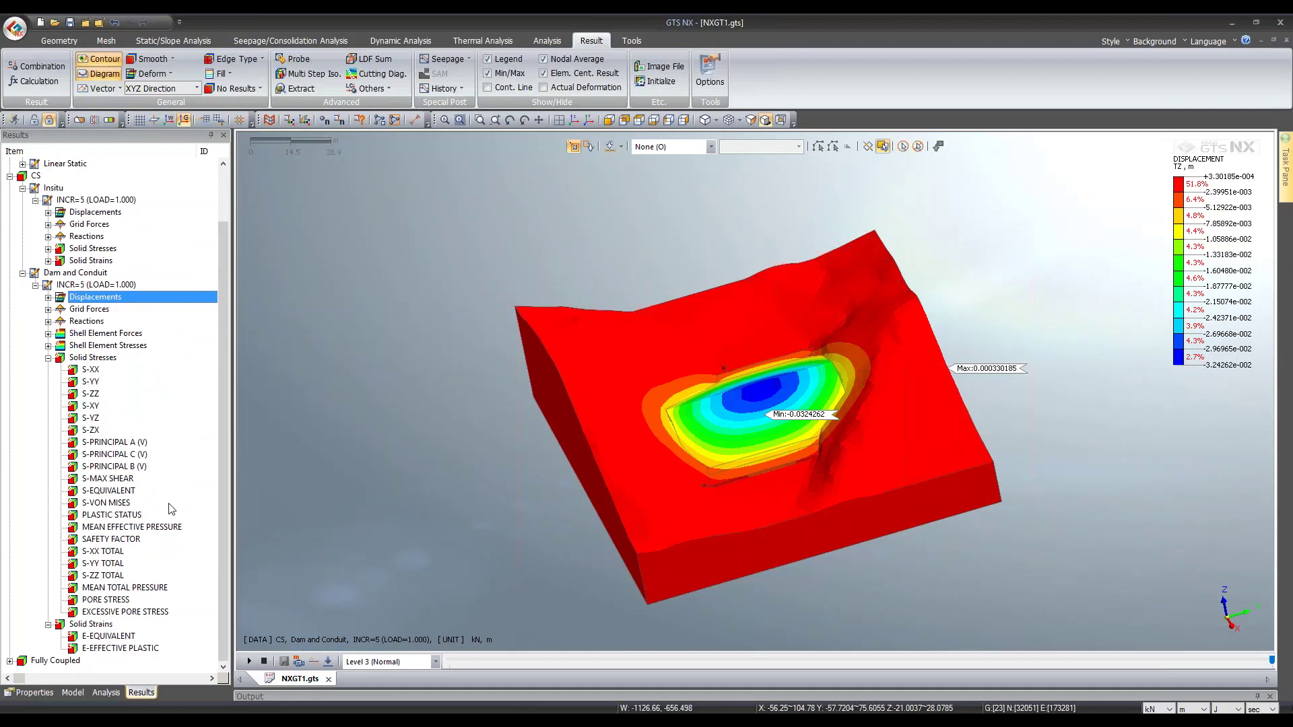
Step: Display the solid stress PLASTIC STATUS result, inspect the failure zones around the dam, and return to the isometric view
{"action": "double_click", "coordinate": [102, 515]}
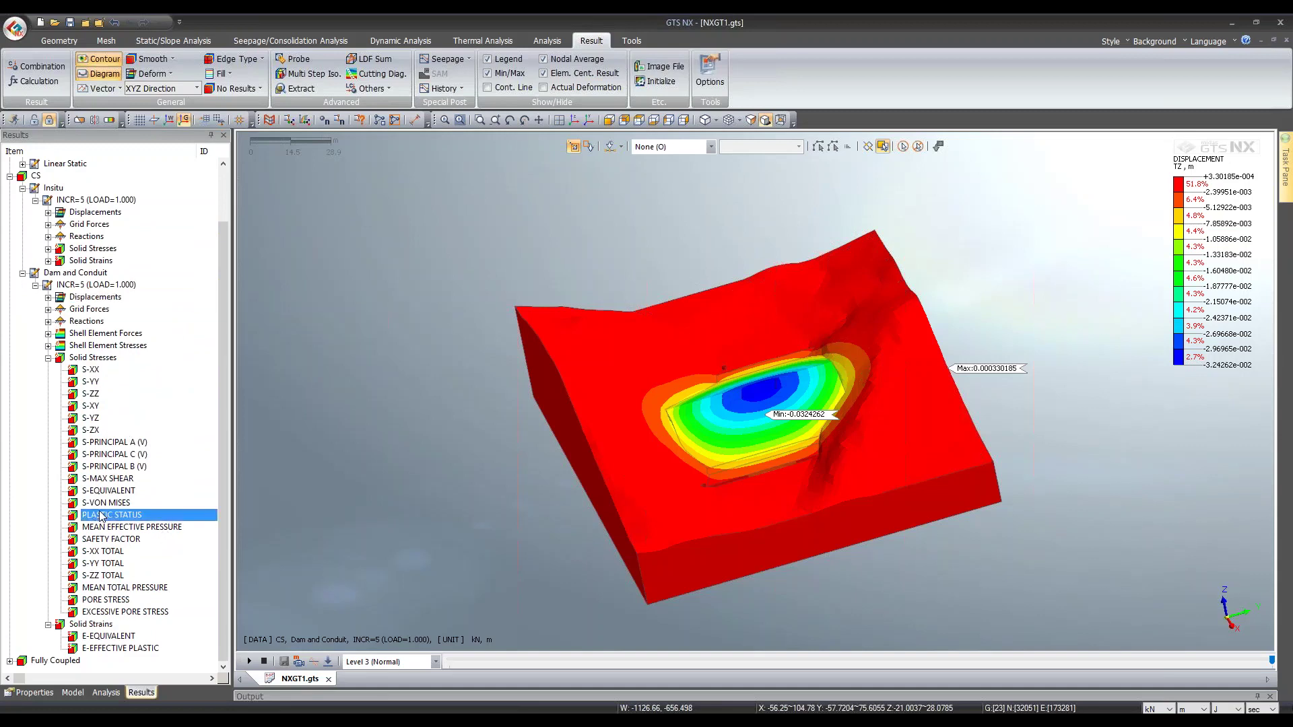
{"action": "middle_click_drag", "start_coordinate": [523, 471], "coordinate": [589, 464]}
{"action": "middle_click_drag", "start_coordinate": [756, 464], "coordinate": [794, 459]}
{"action": "scroll", "coordinate": [755, 406], "scroll_direction": "up", "scroll_amount": 2}
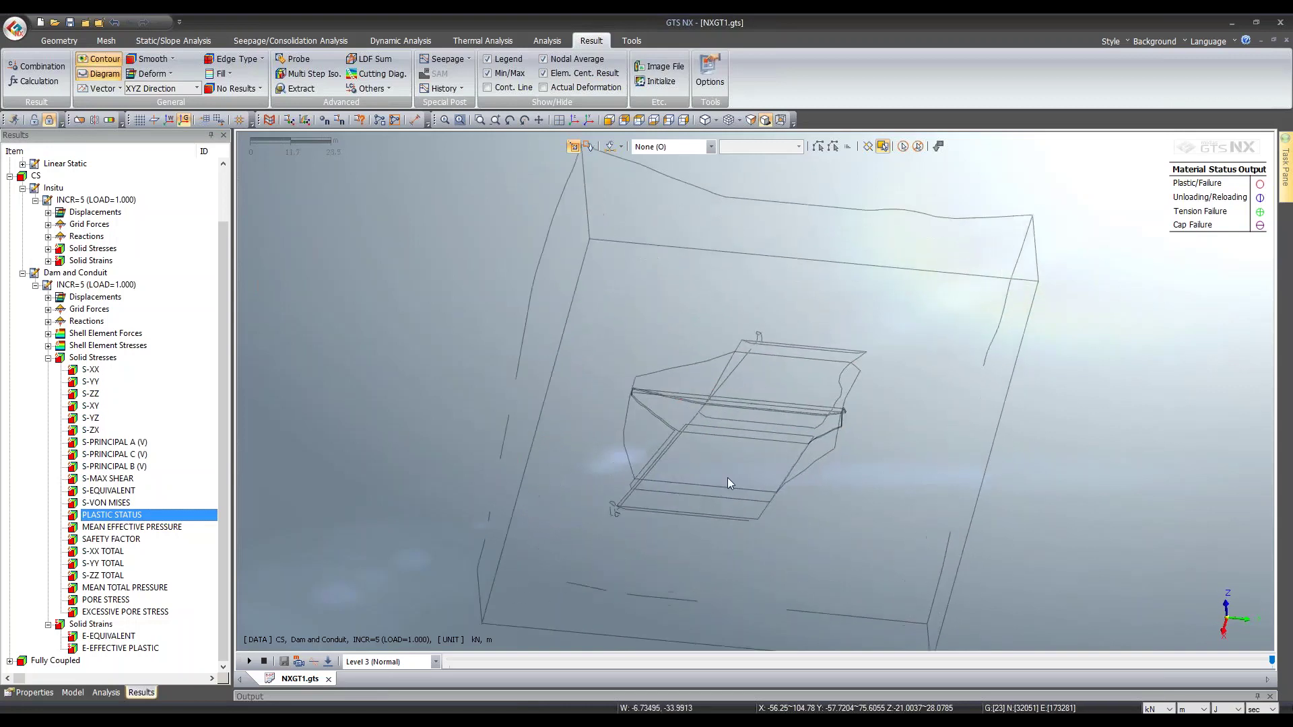
{"action": "middle_click_drag", "start_coordinate": [778, 373], "coordinate": [758, 346]}
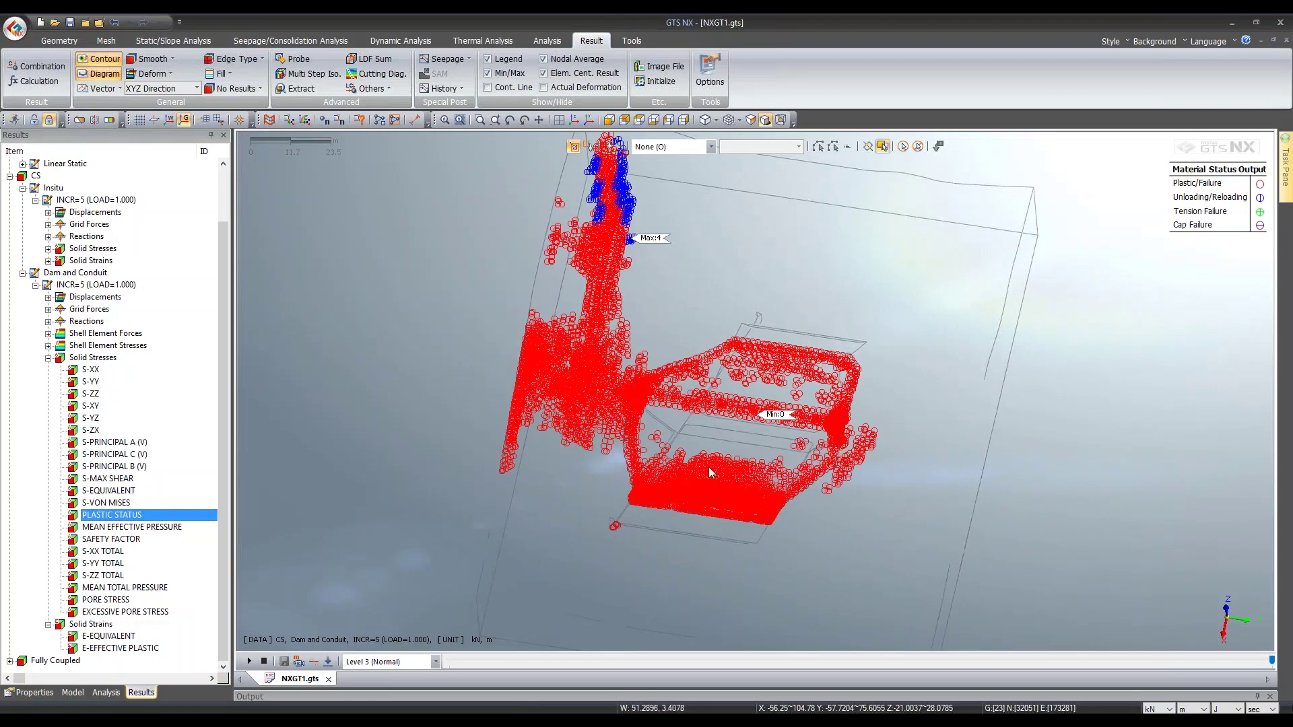
{"action": "left_click", "coordinate": [574, 120]}
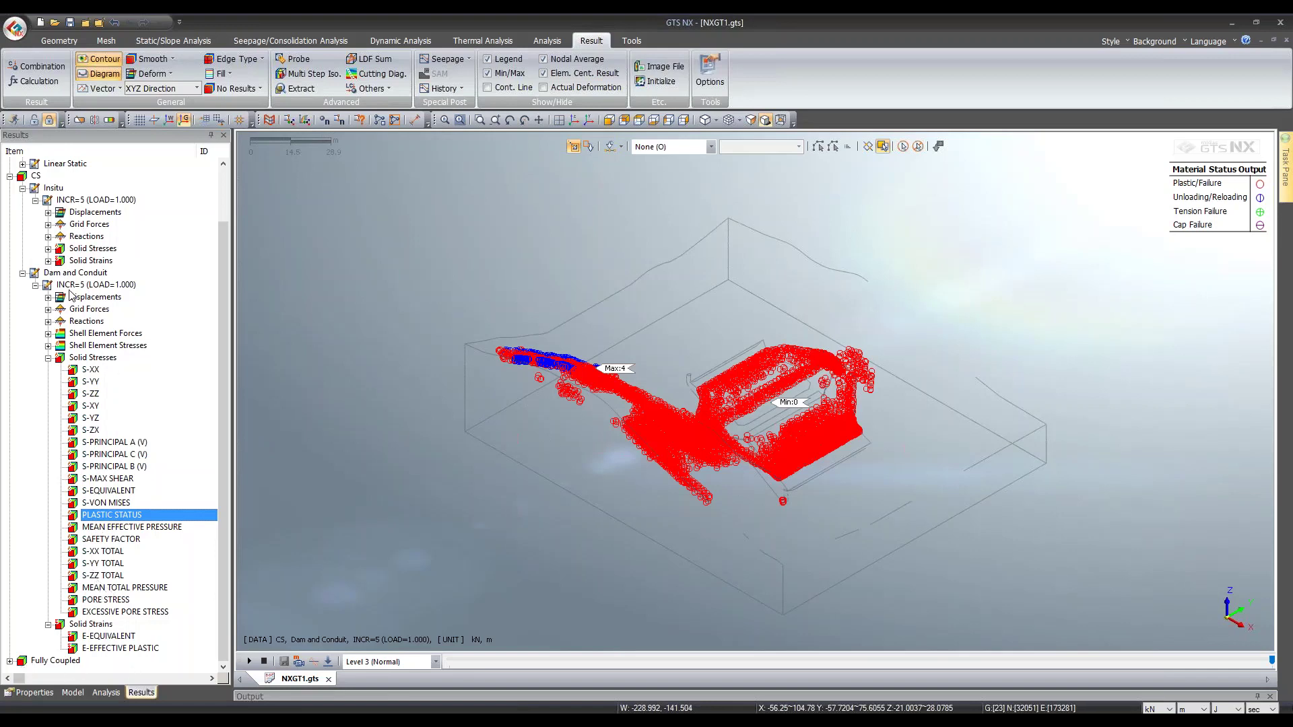
Step: Collapse the CS stage results and display the Linear Static case's TOTAL TRANSLATION displacement, inspecting it from above
{"action": "left_click", "coordinate": [23, 273]}
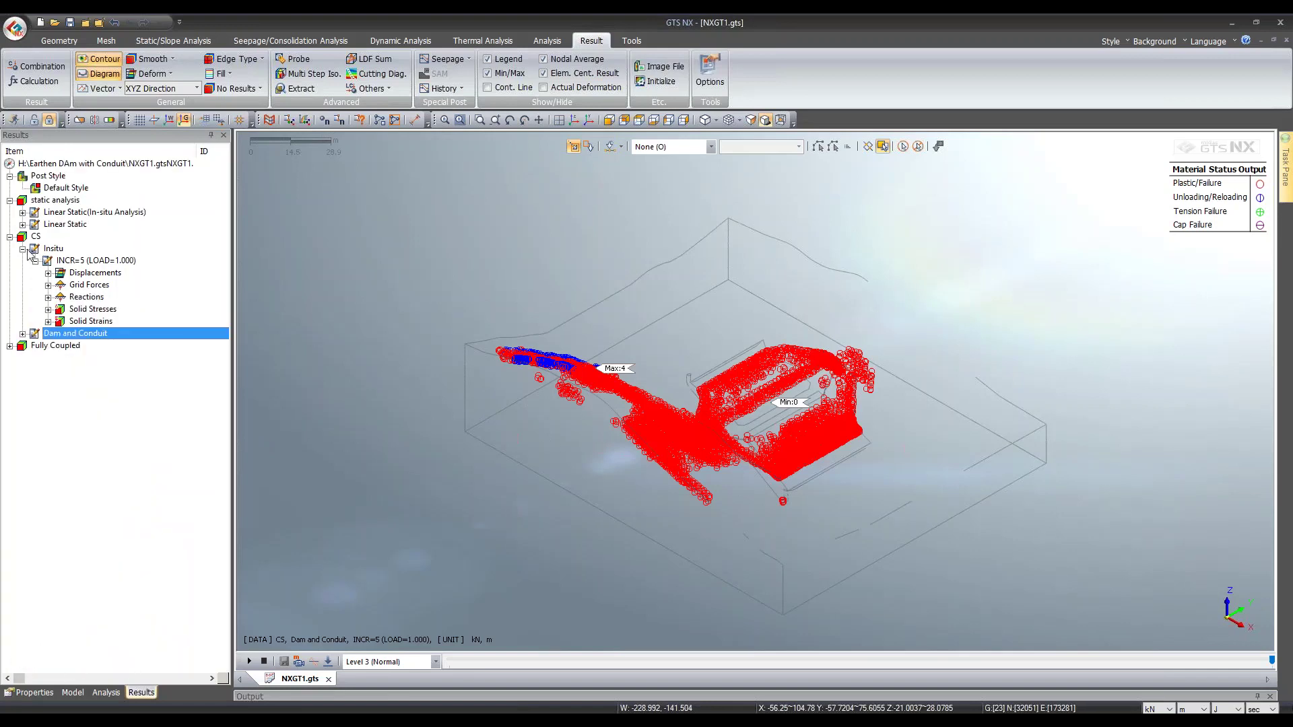
{"action": "left_click", "coordinate": [22, 248]}
{"action": "left_click", "coordinate": [22, 224]}
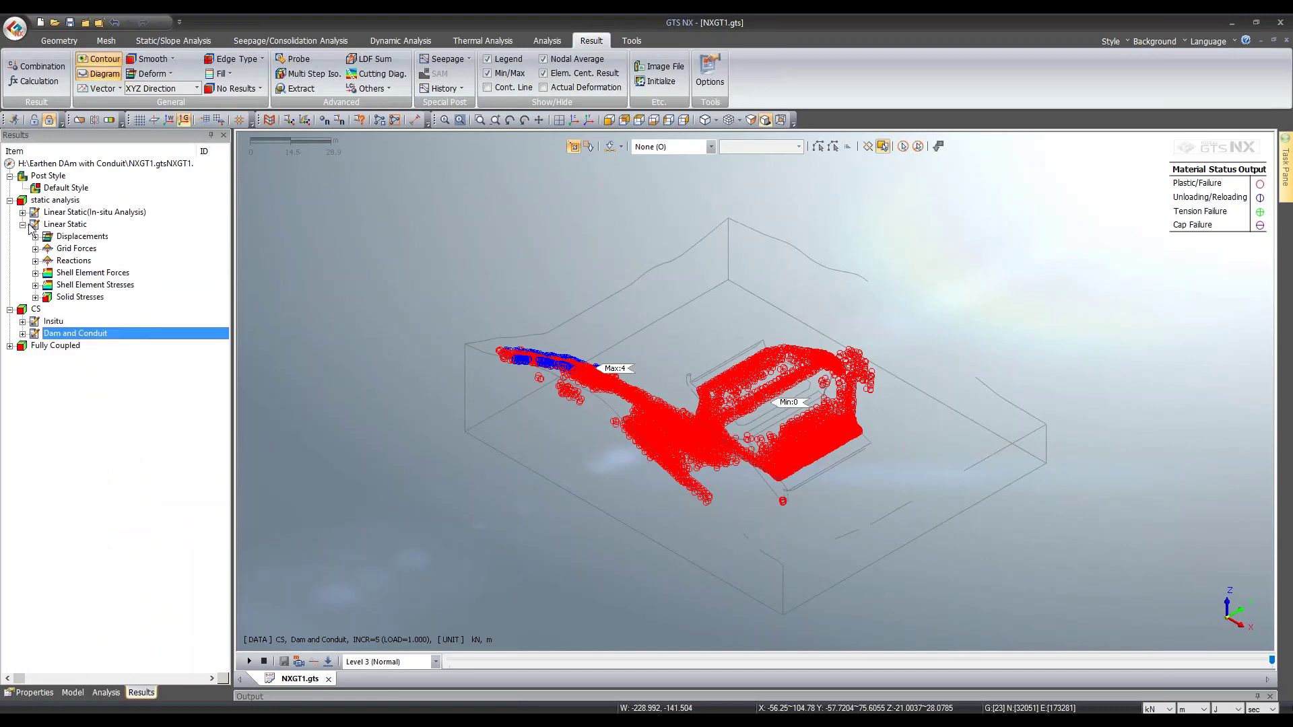
{"action": "left_click", "coordinate": [35, 236]}
{"action": "double_click", "coordinate": [101, 248]}
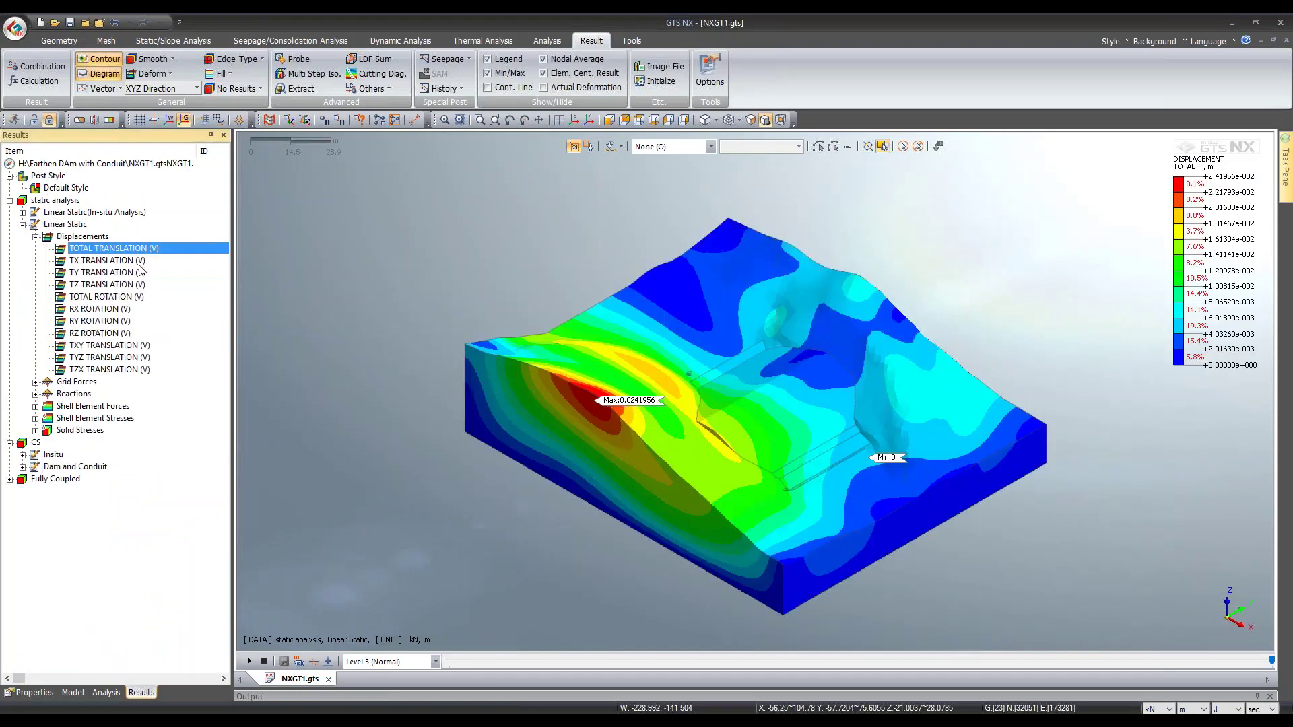
{"action": "middle_click_drag", "start_coordinate": [677, 411], "coordinate": [772, 402]}
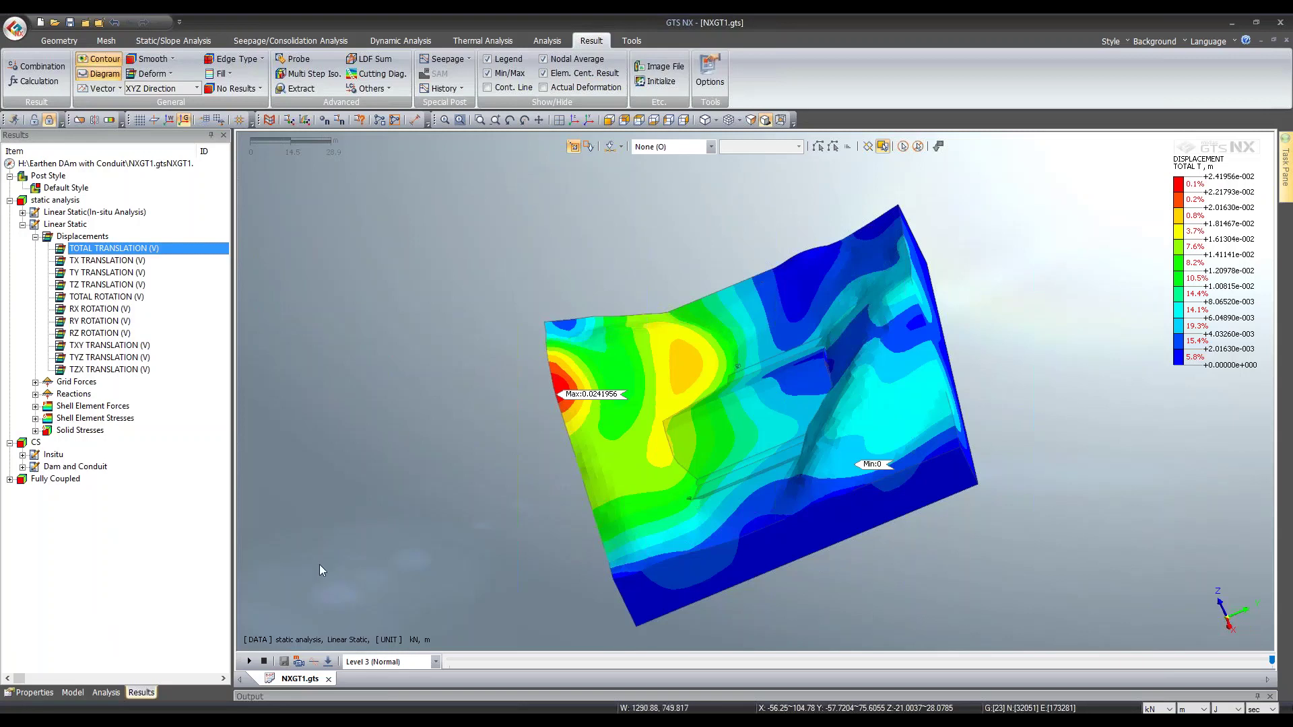
Step: Hide the Bed rock mesh set and show the remaining dam and conduit displacement contours in the isometric view
{"action": "left_click", "coordinate": [69, 692]}
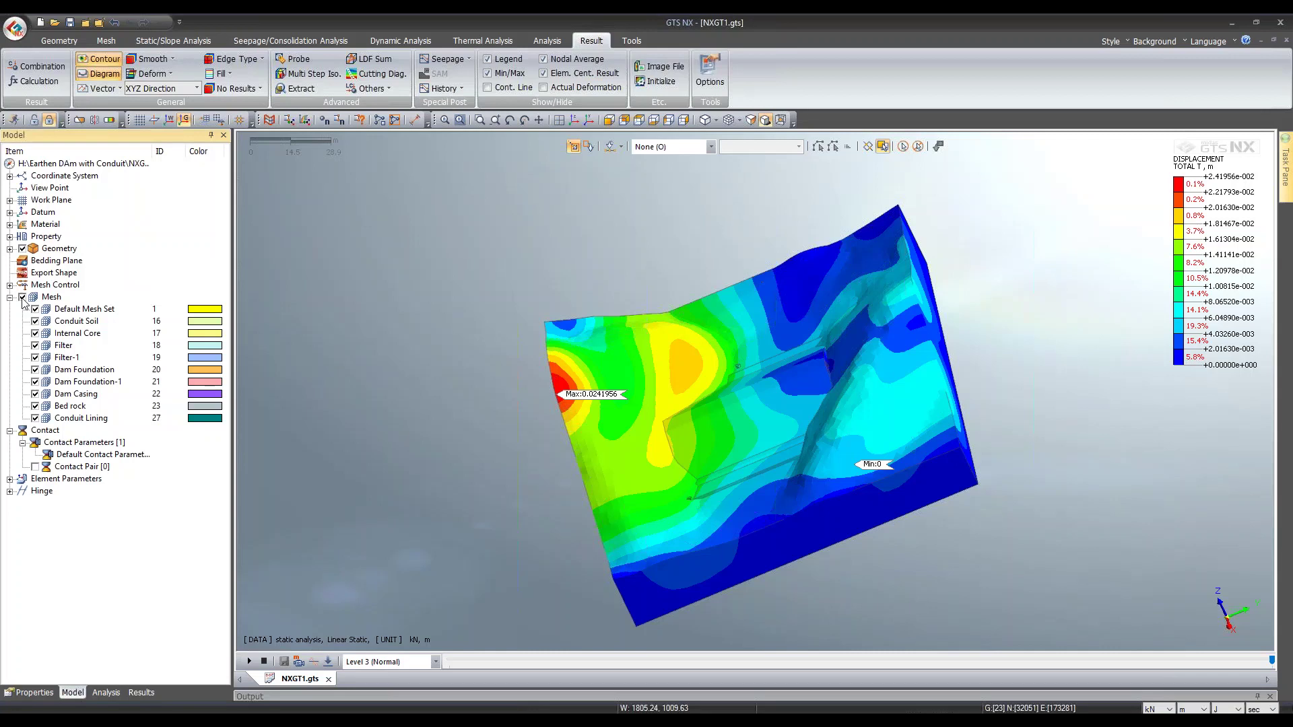
{"action": "left_click", "coordinate": [22, 297]}
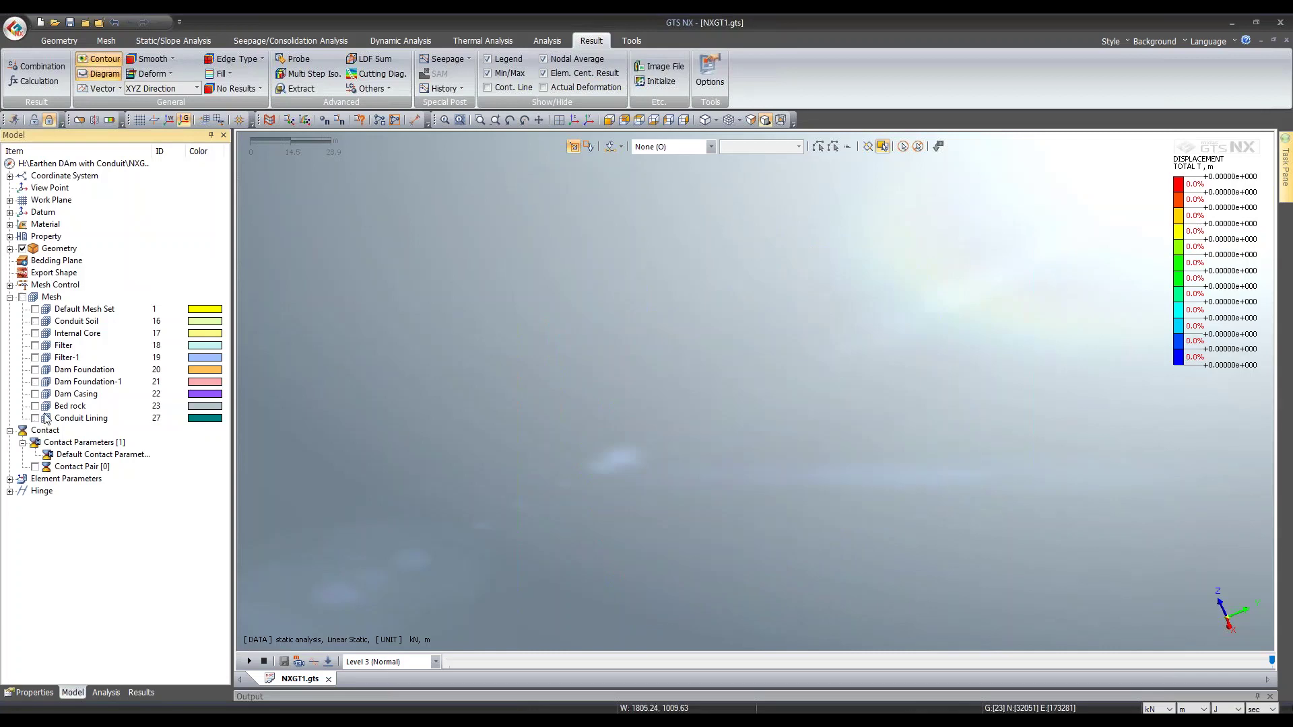
{"action": "left_click", "coordinate": [22, 297]}
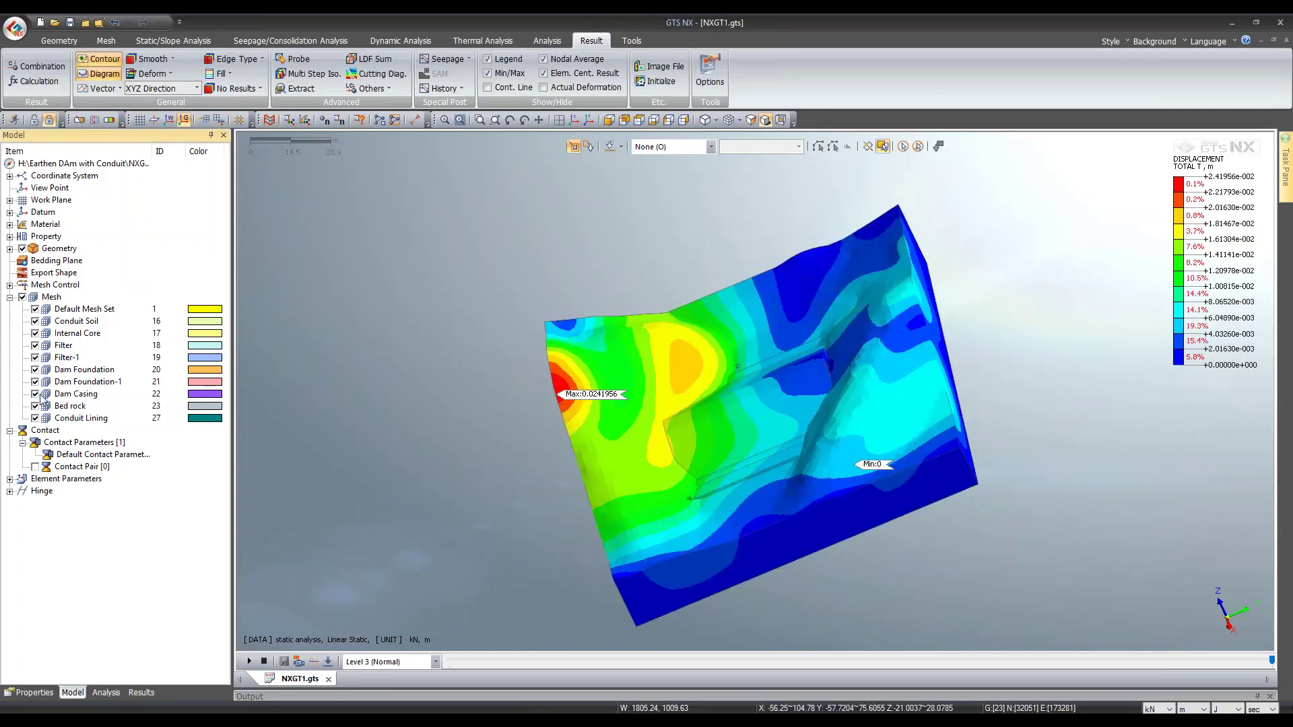
{"action": "left_click", "coordinate": [35, 406]}
{"action": "middle_click_drag", "start_coordinate": [774, 399], "coordinate": [624, 305], "text": "ctrl"}
{"action": "left_click", "coordinate": [573, 122]}
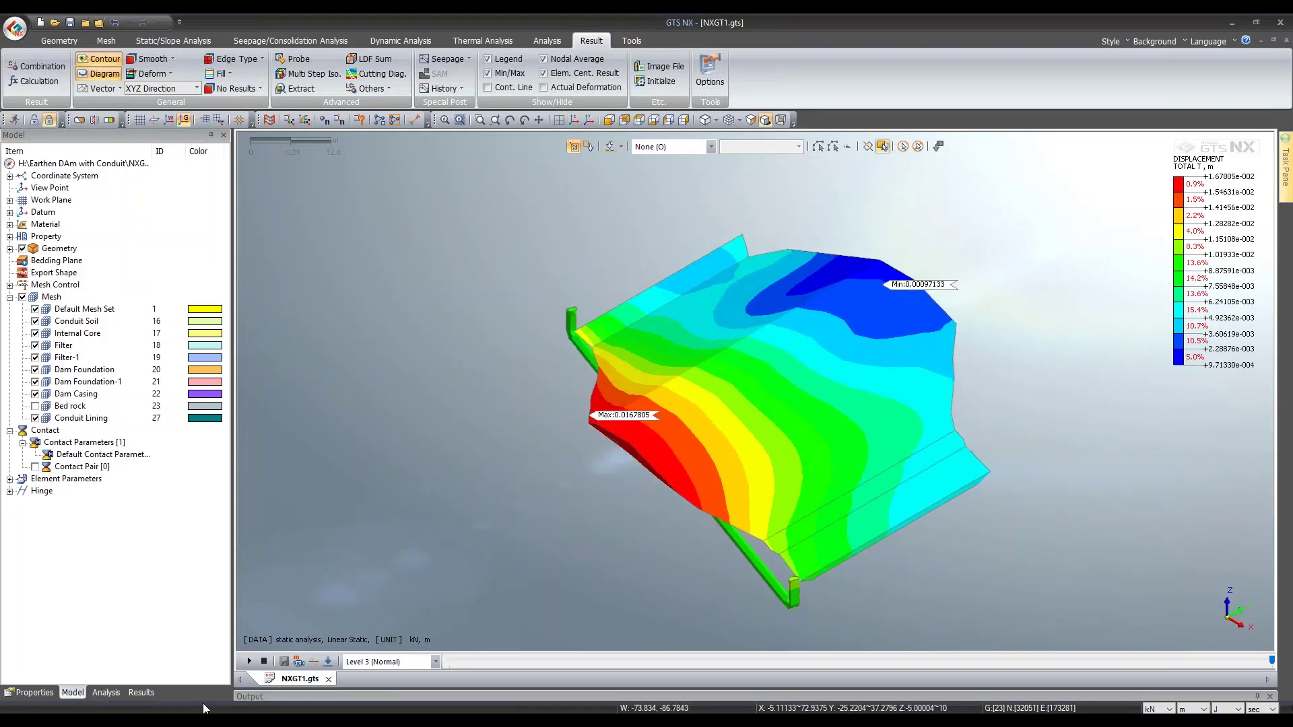
Step: Switch to the GTS NX window containing the filter 1m.gts model and enlarge its model view by shrinking the output area
{"action": "mouse_move", "coordinate": [203, 703]}
{"action": "mouse_move", "coordinate": [536, 668]}
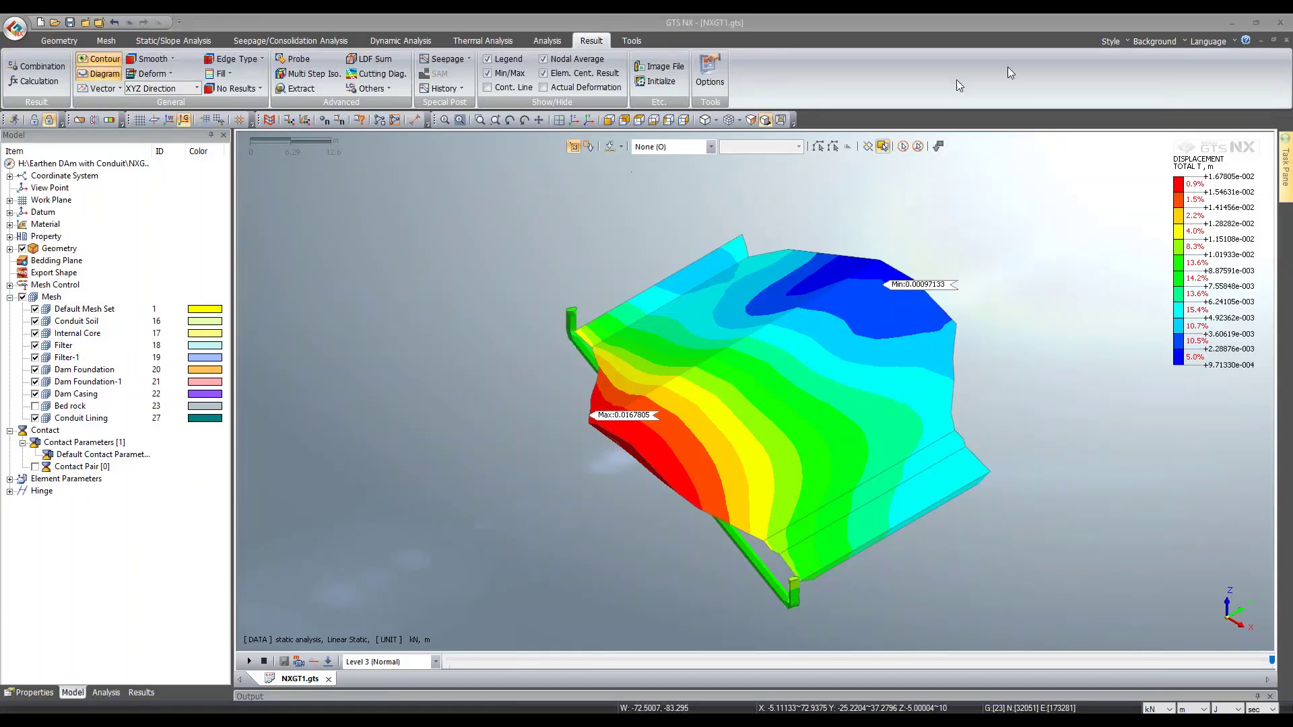
{"action": "key", "text": "alt+Tab"}
{"action": "double_click", "coordinate": [812, 144]}
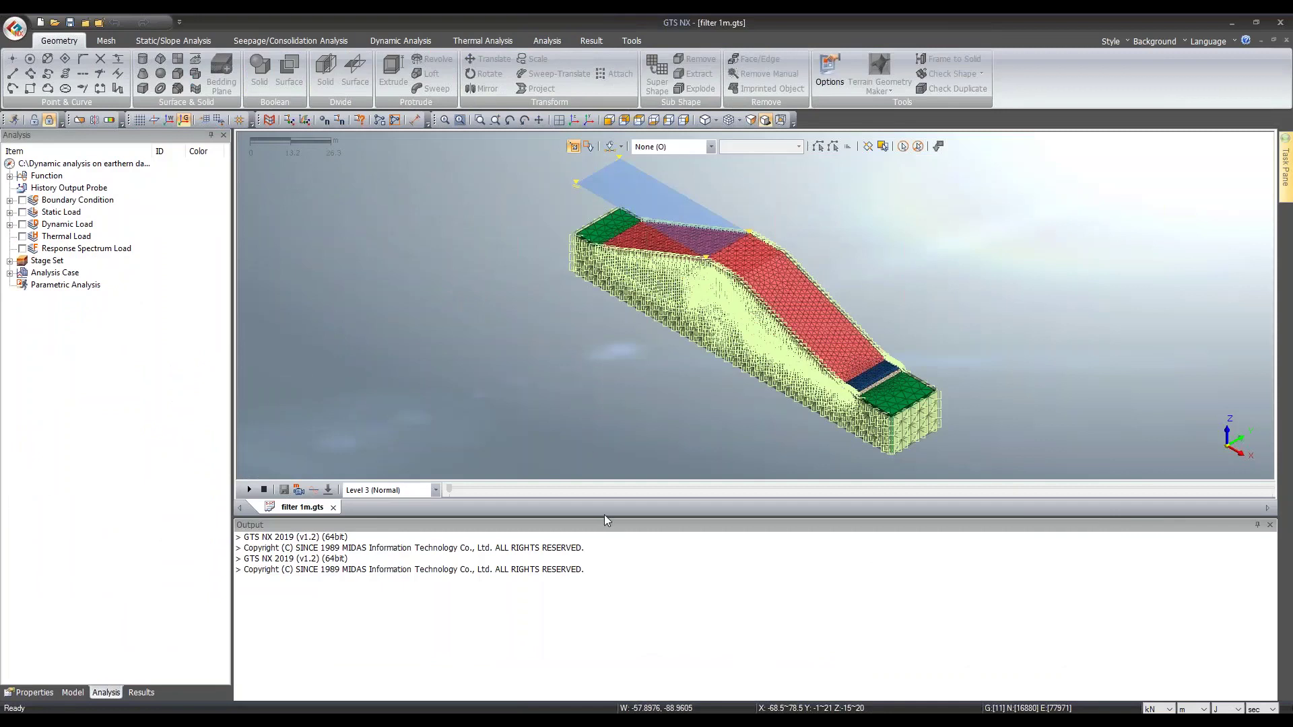
{"action": "left_click_drag", "start_coordinate": [605, 519], "coordinate": [606, 615]}
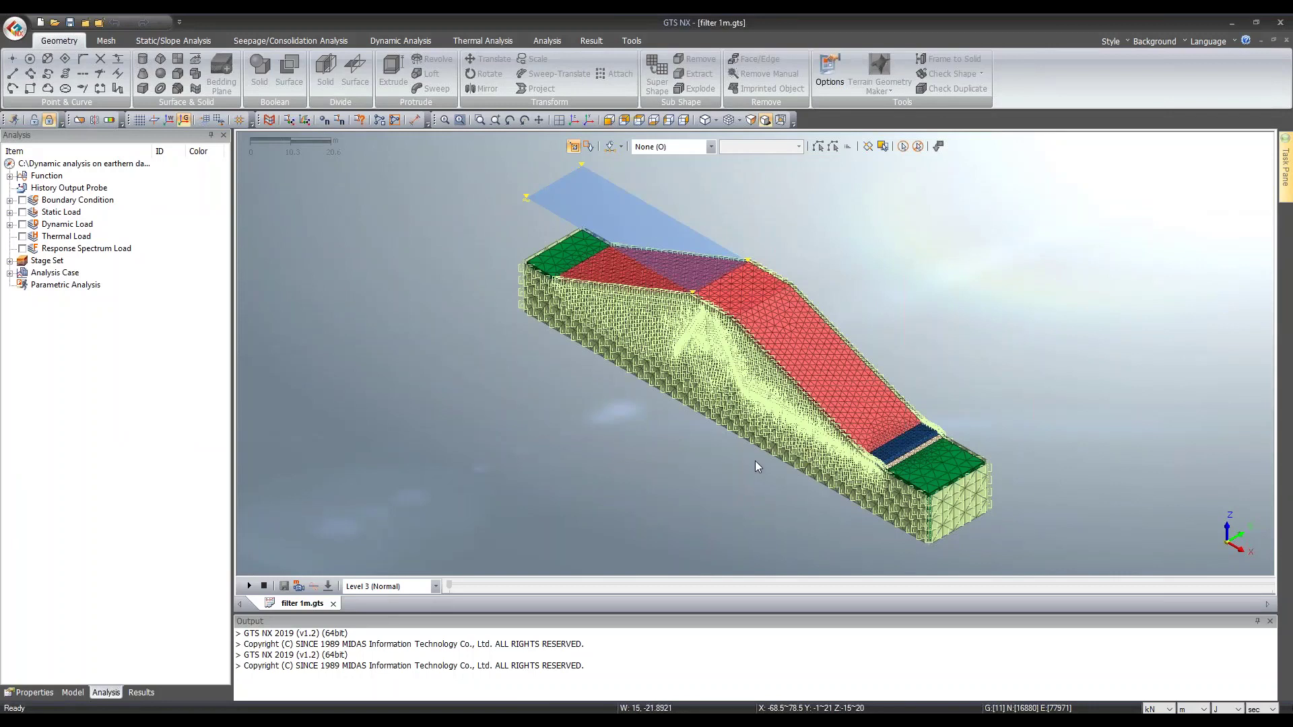
Step: Hide the Plane Free Field mesh set to expose the dam's core, filters, body and bedrock from the side
{"action": "middle_click_drag", "start_coordinate": [747, 420], "coordinate": [781, 404]}
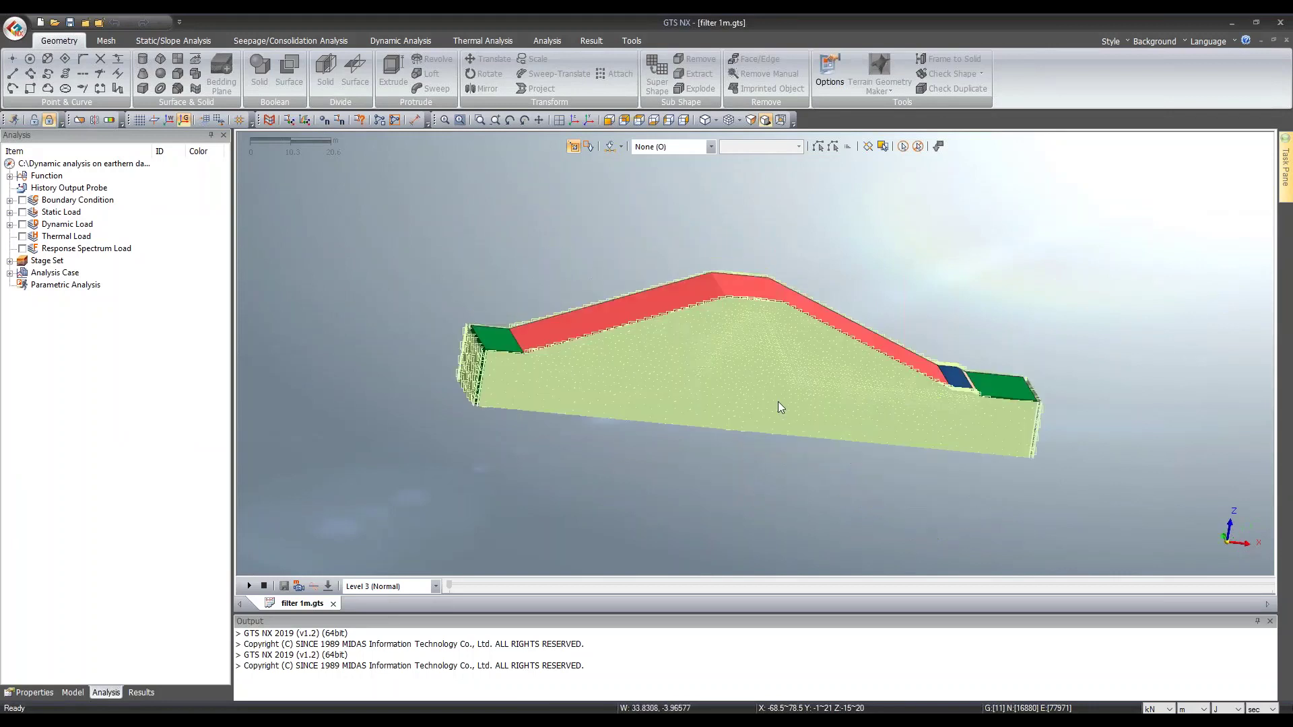
{"action": "middle_click_drag", "start_coordinate": [1007, 392], "coordinate": [875, 385]}
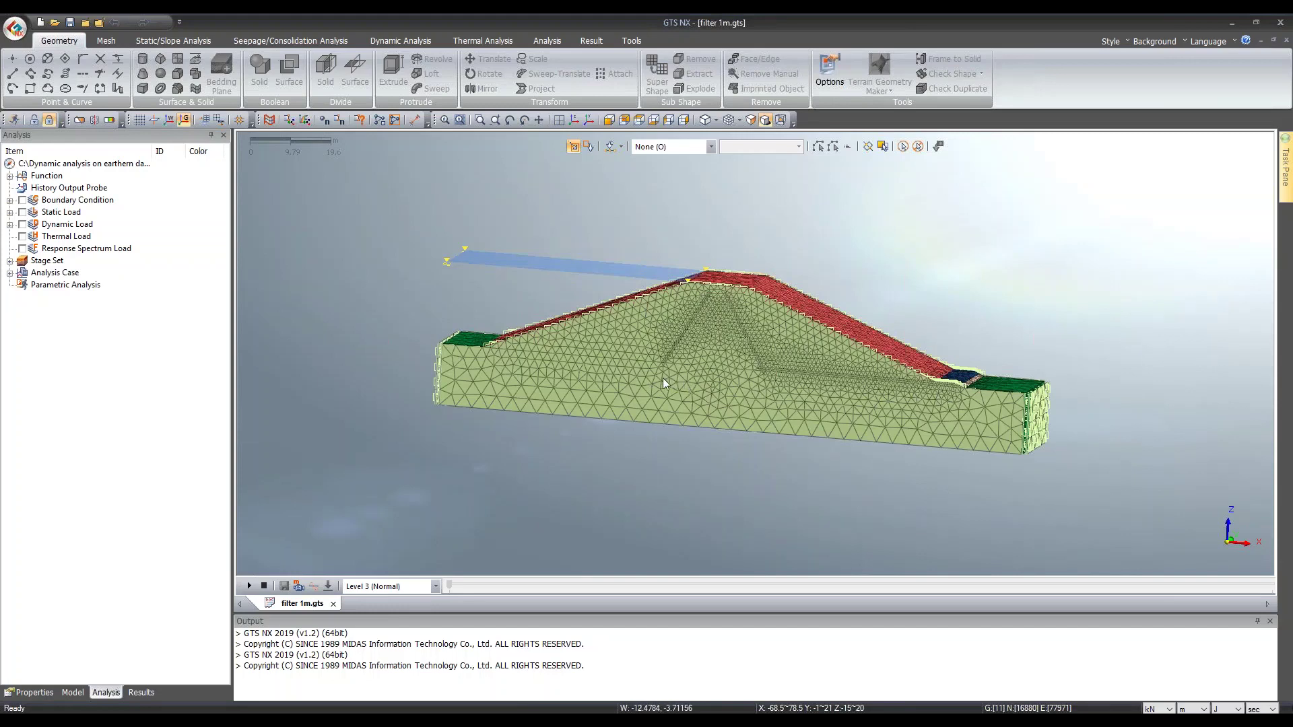
{"action": "left_click", "coordinate": [74, 692]}
{"action": "left_click", "coordinate": [9, 299]}
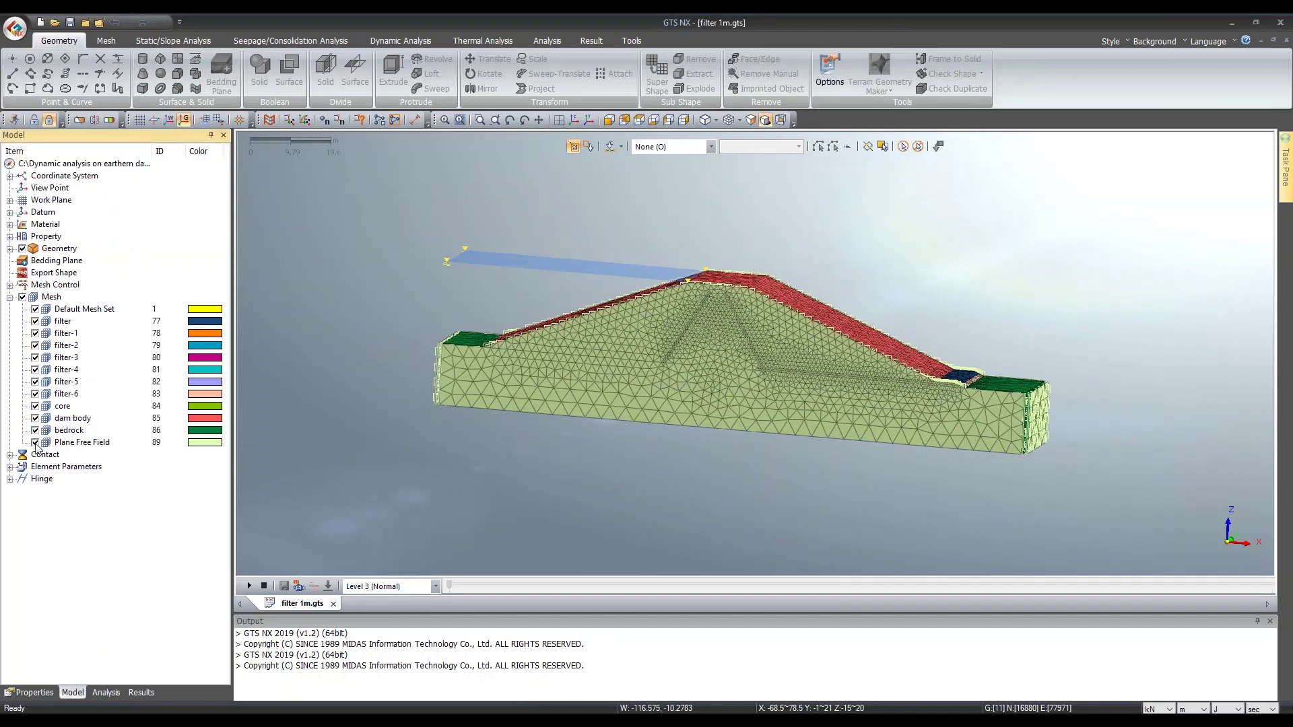
{"action": "left_click", "coordinate": [35, 443]}
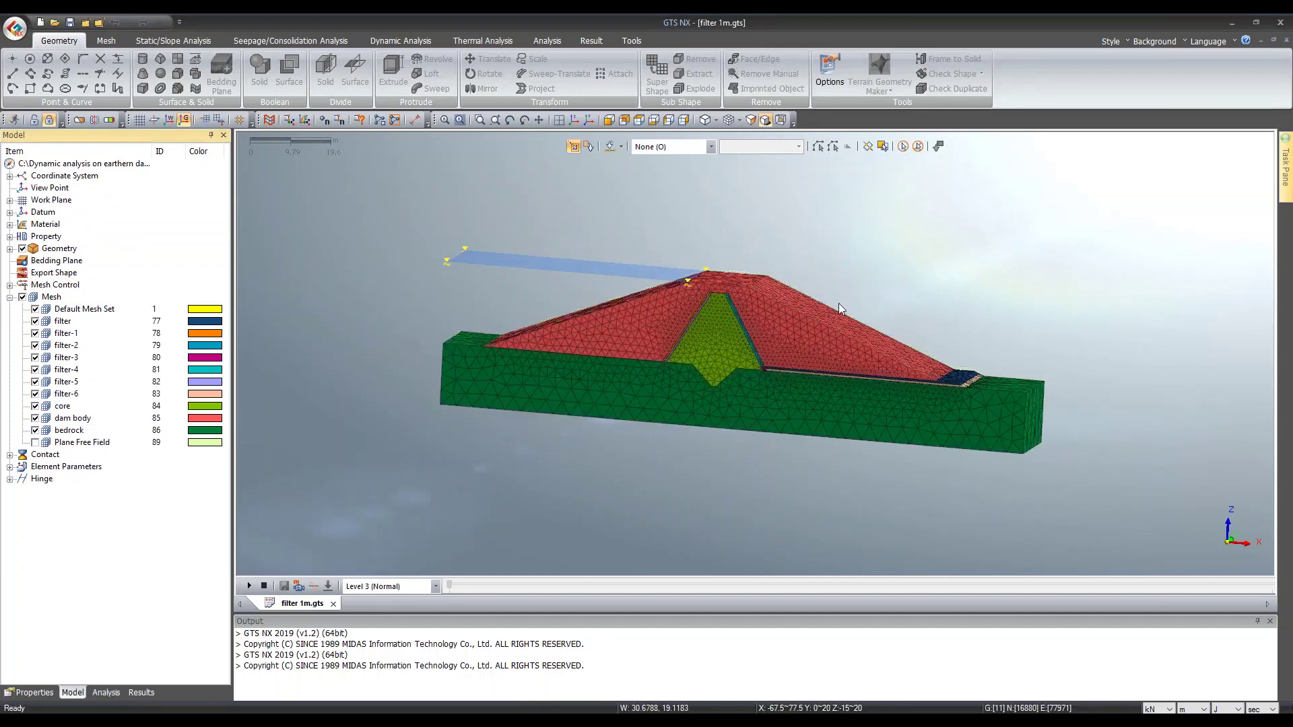
{"action": "scroll", "coordinate": [786, 325], "scroll_direction": "up", "scroll_amount": 2}
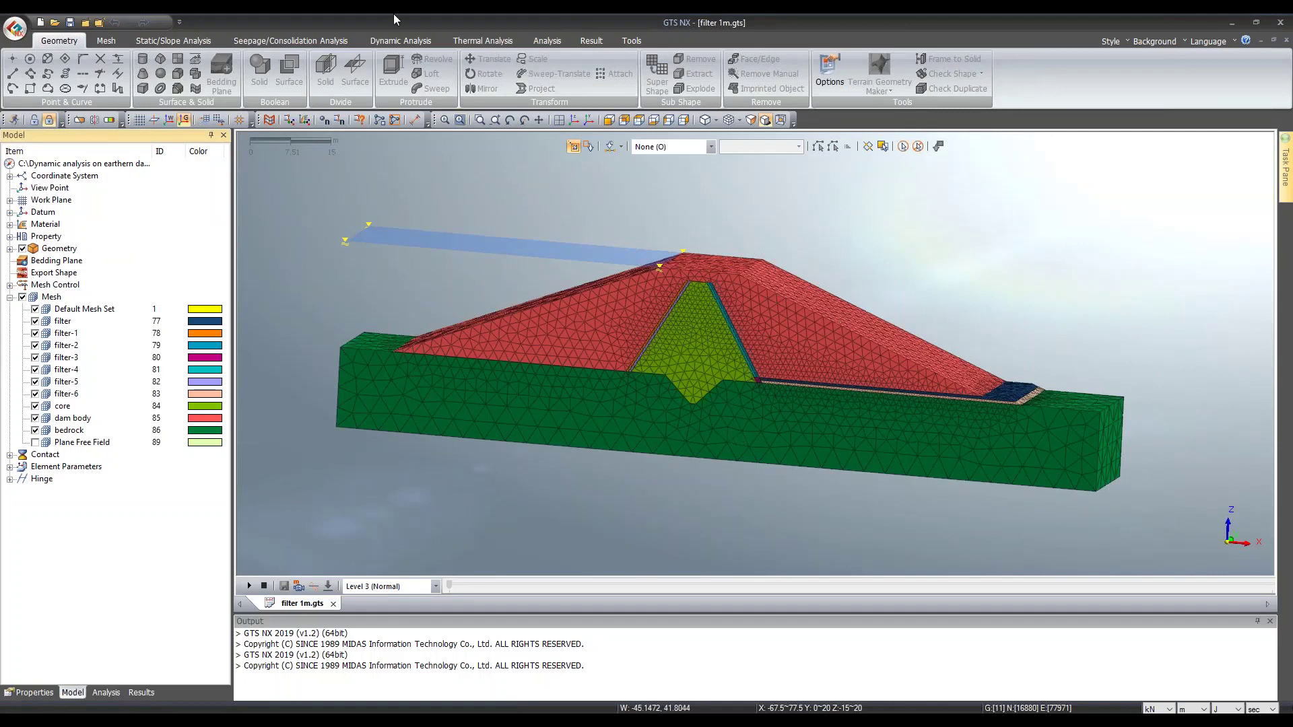
Step: Open the ground acceleration load in Dynamic Load Set-1 for editing
{"action": "left_click", "coordinate": [417, 41]}
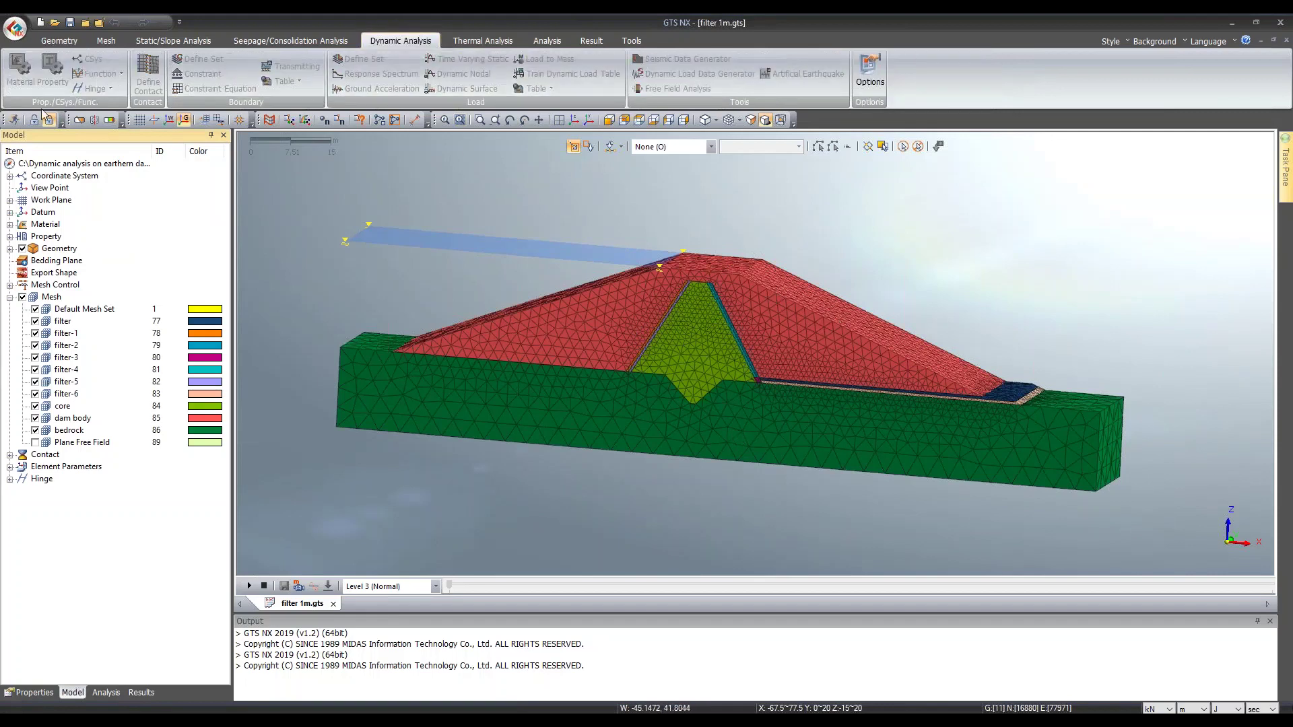
{"action": "left_click", "coordinate": [106, 692]}
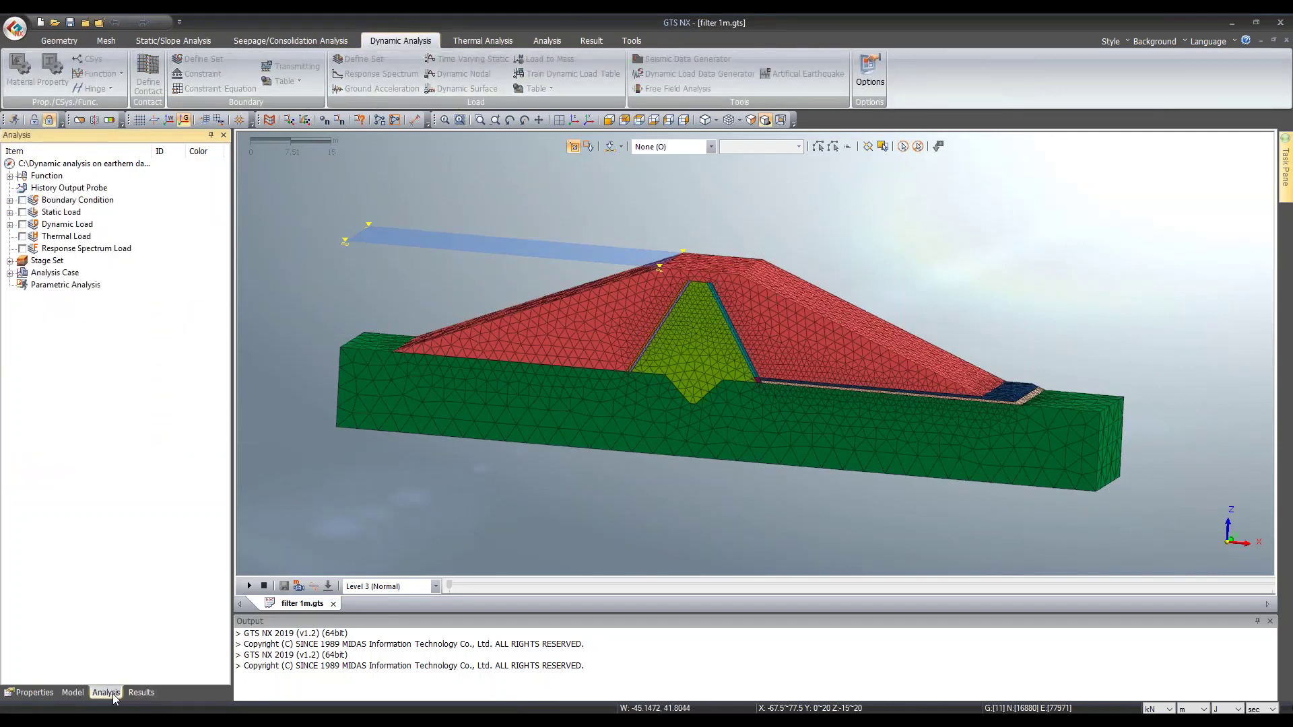
{"action": "left_click", "coordinate": [10, 224]}
{"action": "left_click", "coordinate": [23, 236]}
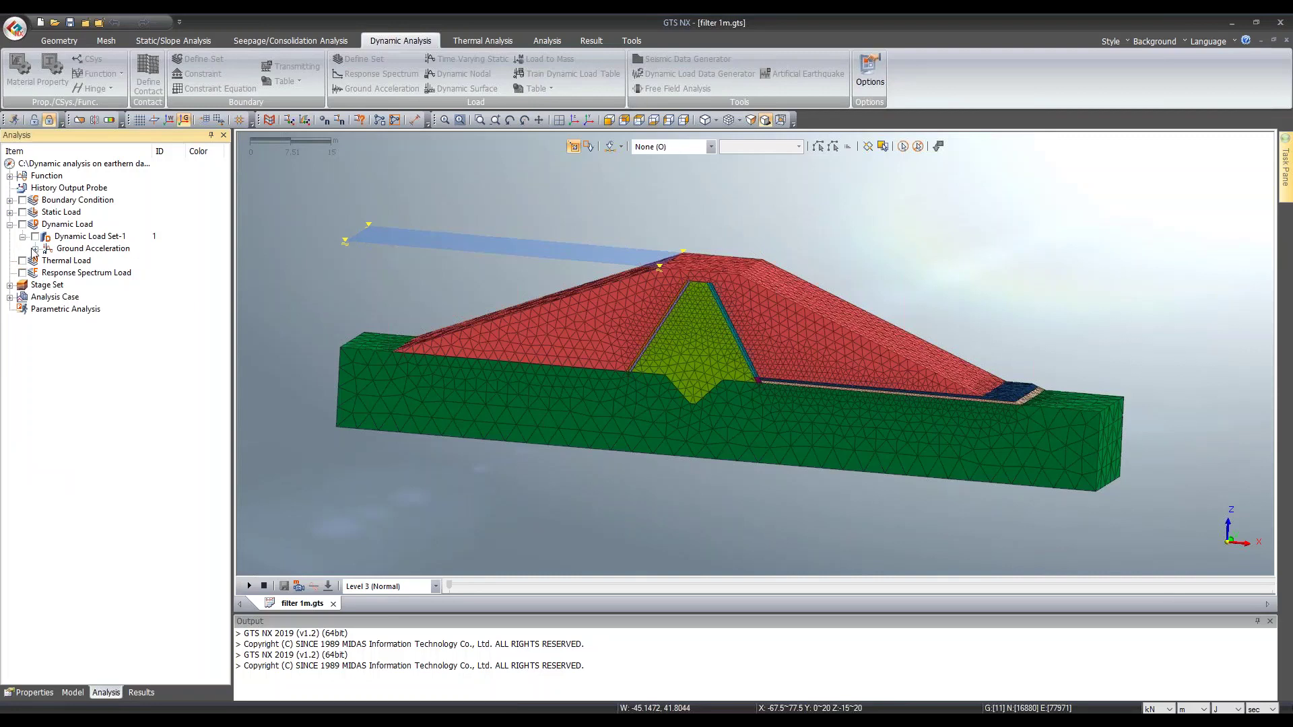
{"action": "left_click", "coordinate": [35, 249]}
{"action": "right_click", "coordinate": [113, 262]}
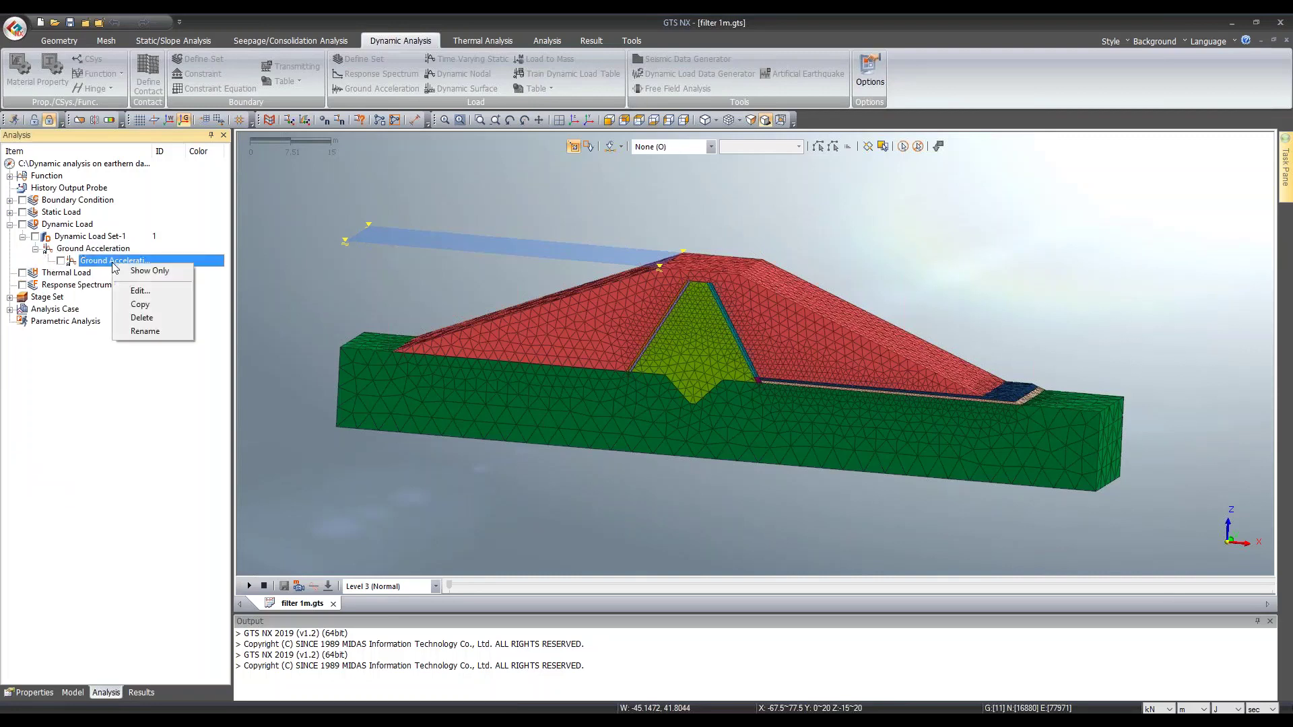
{"action": "left_click", "coordinate": [168, 291]}
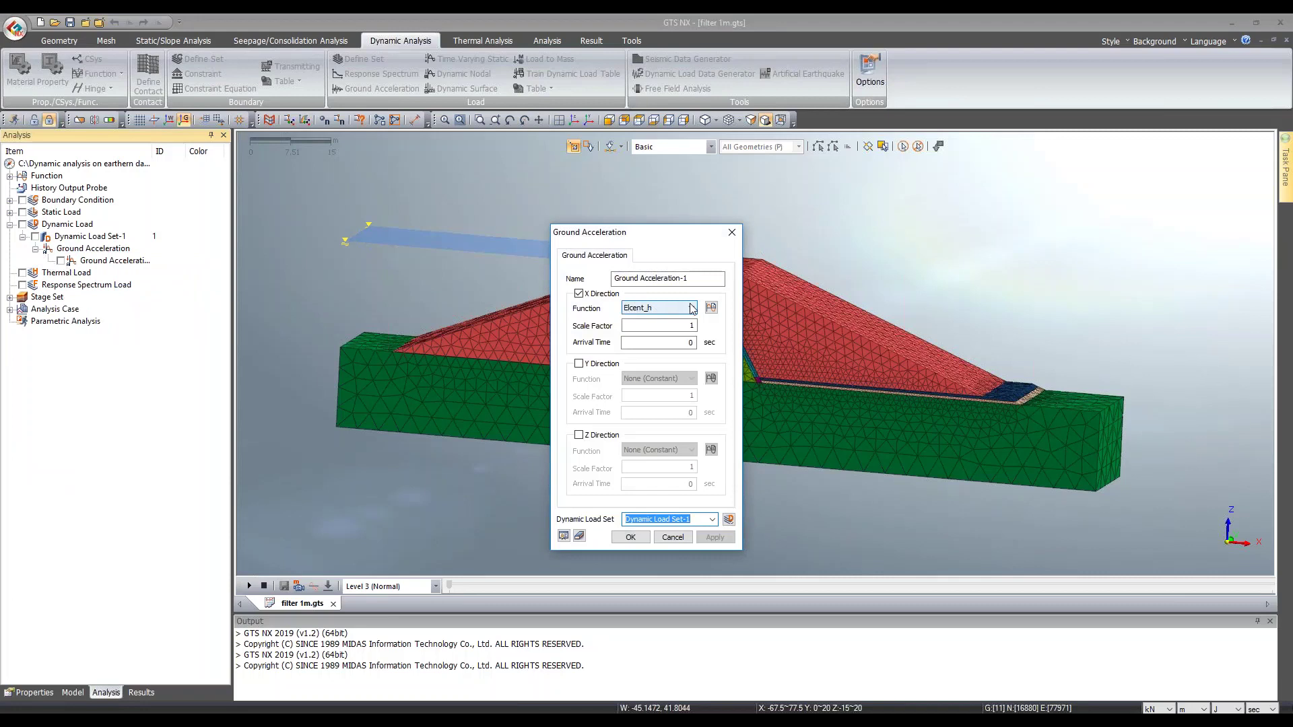
Step: Open the Elcent_h time history load function used for the X direction to view its acceleration data
{"action": "left_click", "coordinate": [711, 308]}
{"action": "left_click_drag", "start_coordinate": [647, 349], "coordinate": [616, 177]}
{"action": "double_click", "coordinate": [596, 222]}
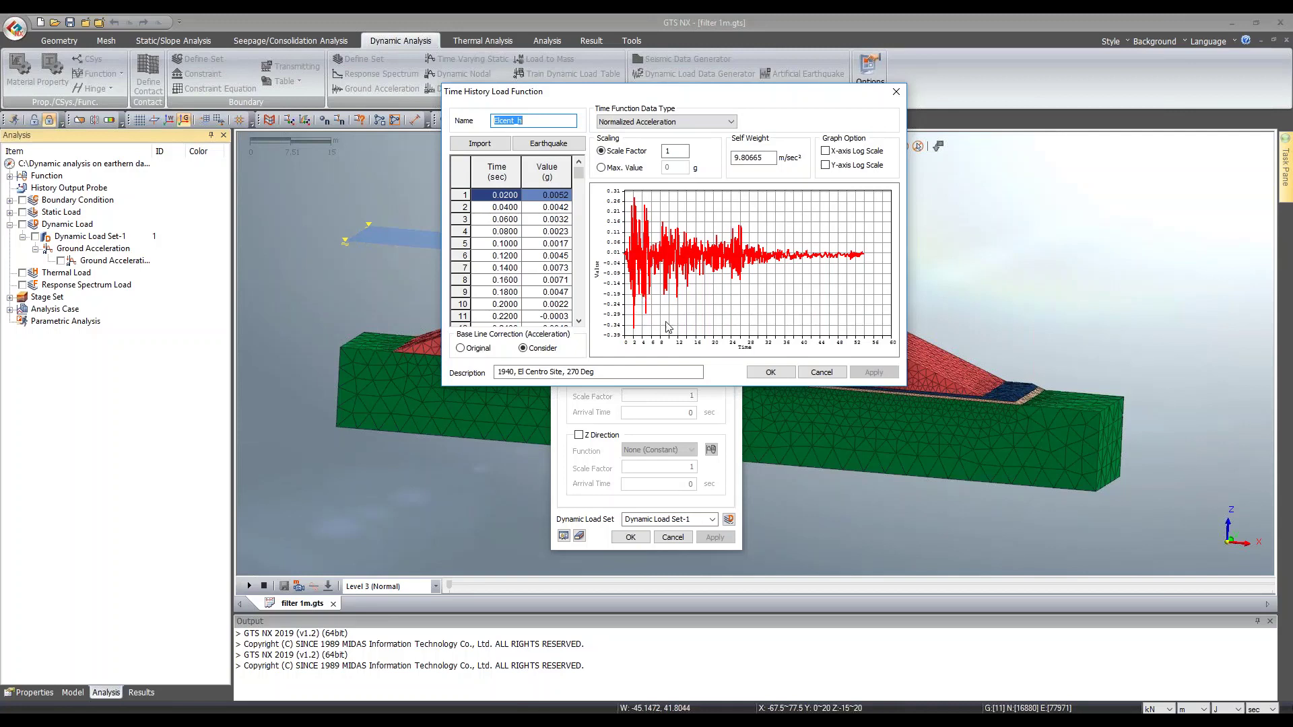
Step: Browse the built-in earthquake acceleration records available for the Elcent_h function
{"action": "left_click", "coordinate": [568, 146]}
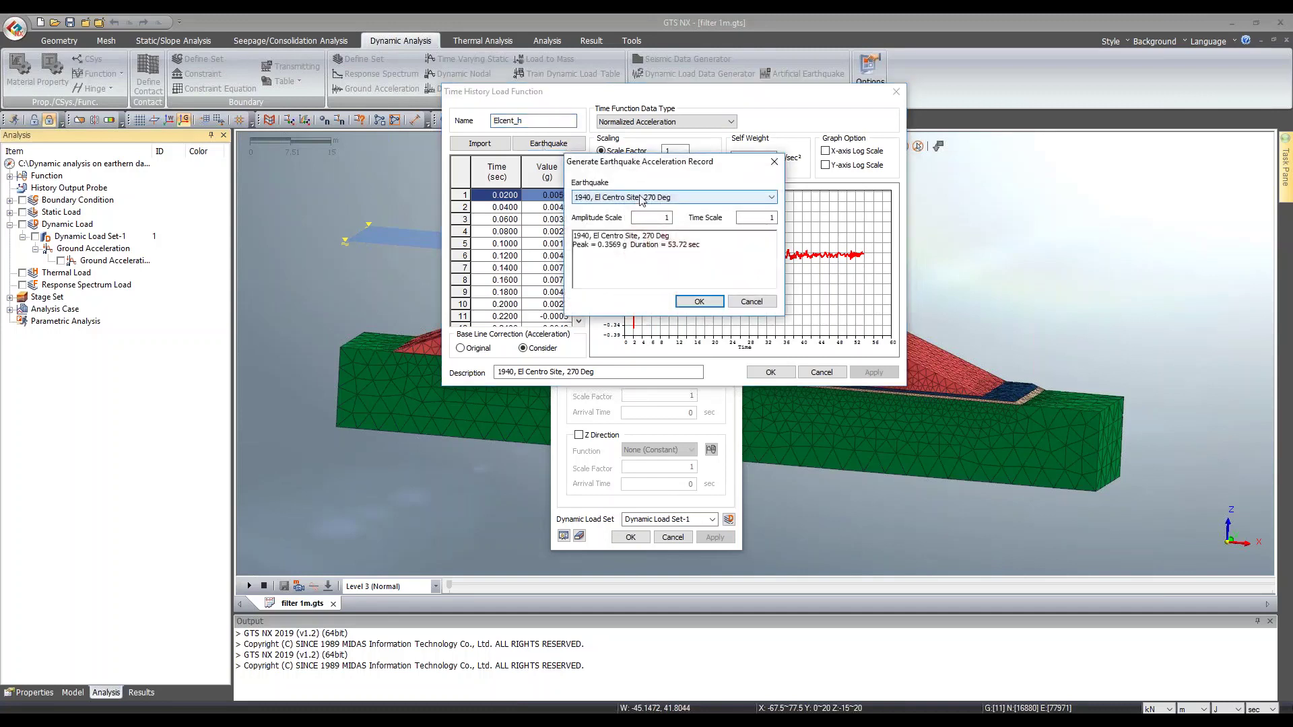
{"action": "left_click", "coordinate": [640, 202]}
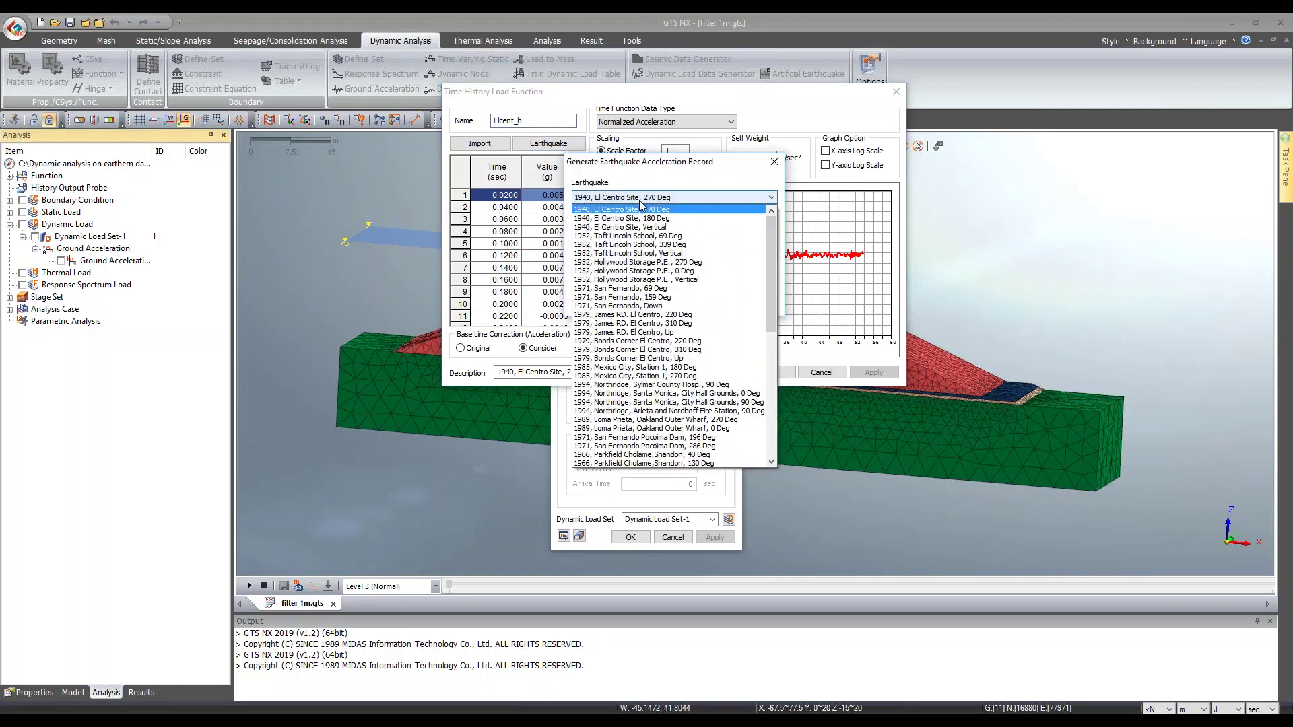
{"action": "scroll", "coordinate": [635, 357], "scroll_direction": "down", "scroll_amount": 5}
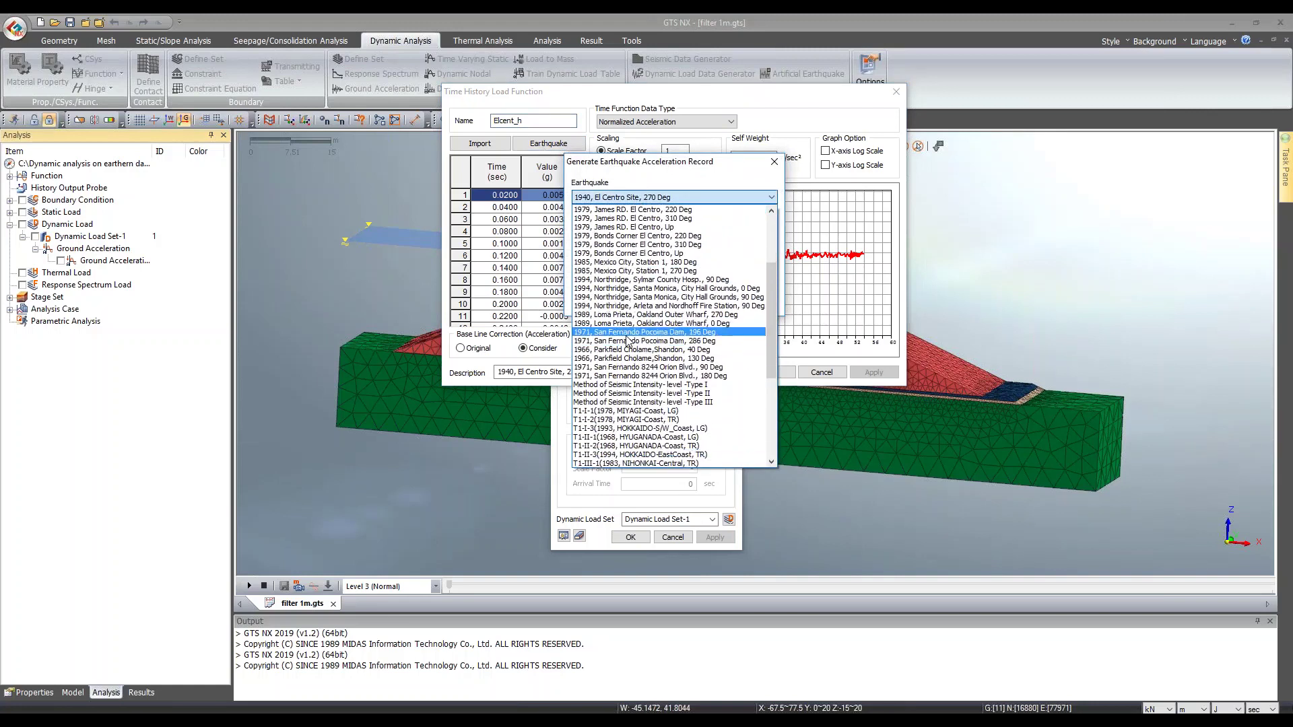
{"action": "scroll", "coordinate": [620, 290], "scroll_direction": "down", "scroll_amount": 6}
{"action": "scroll", "coordinate": [628, 367], "scroll_direction": "up", "scroll_amount": 7}
{"action": "scroll", "coordinate": [628, 367], "scroll_direction": "up", "scroll_amount": 4}
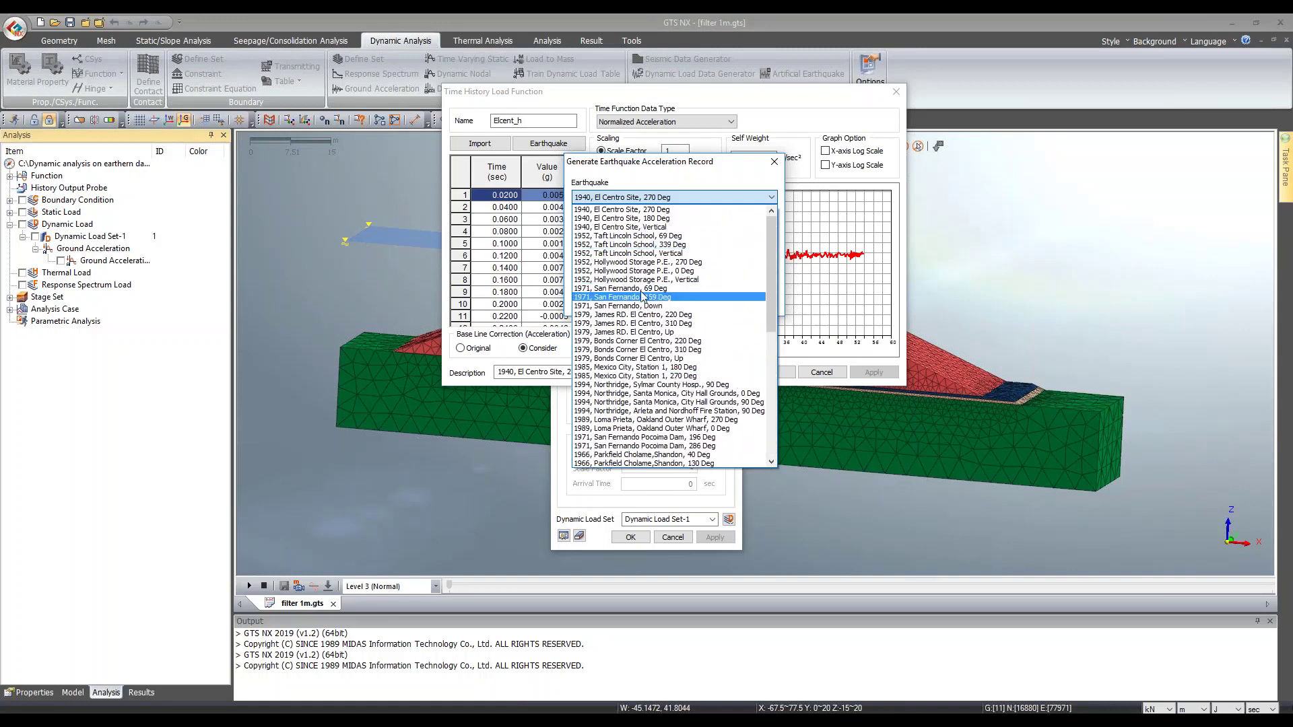
Step: Generate the 1940, El Centro Site, 270 Deg record and close the function and ground acceleration settings without saving changes
{"action": "left_click", "coordinate": [620, 209]}
{"action": "left_click", "coordinate": [657, 219]}
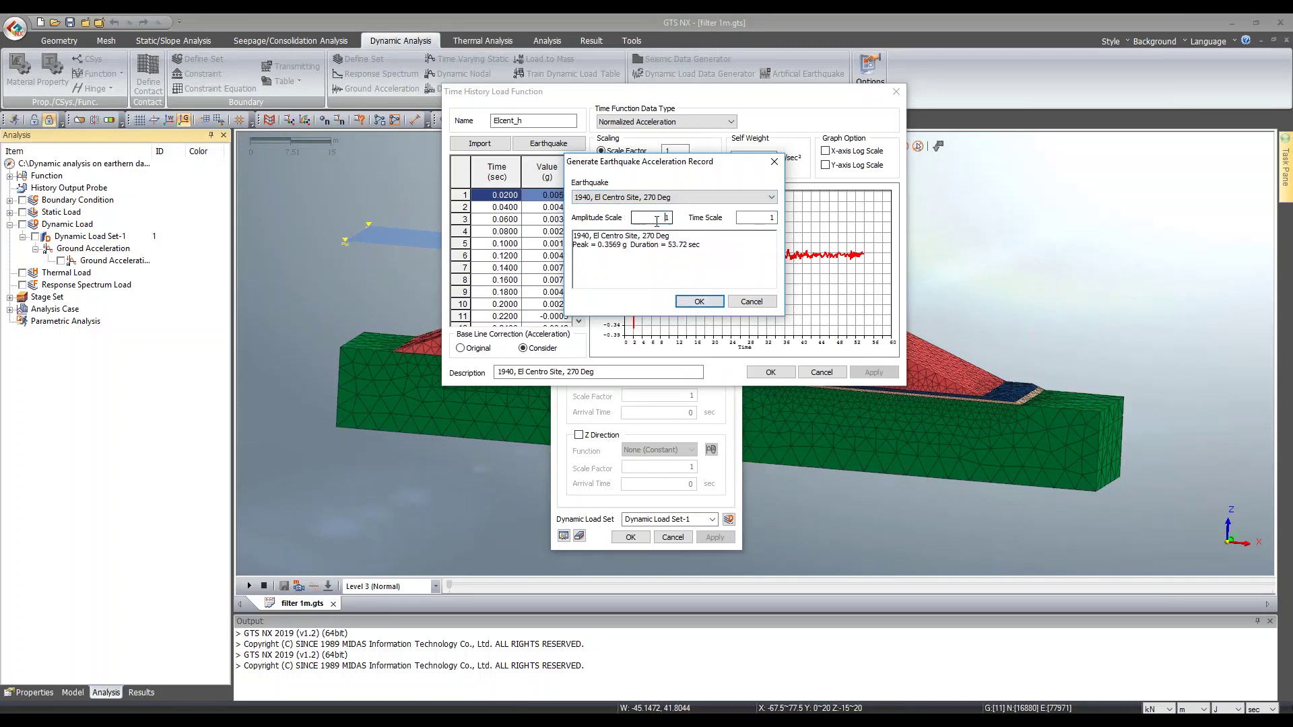
{"action": "double_click", "coordinate": [754, 217]}
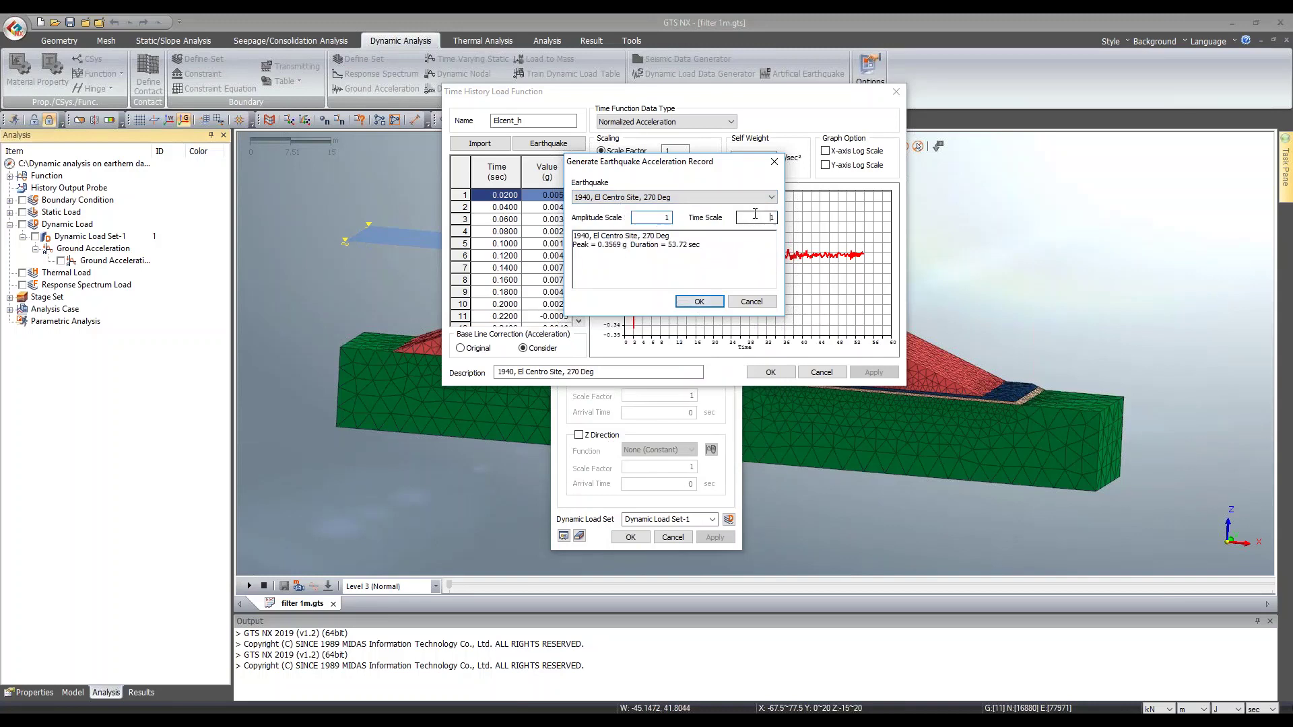
{"action": "left_click", "coordinate": [699, 301]}
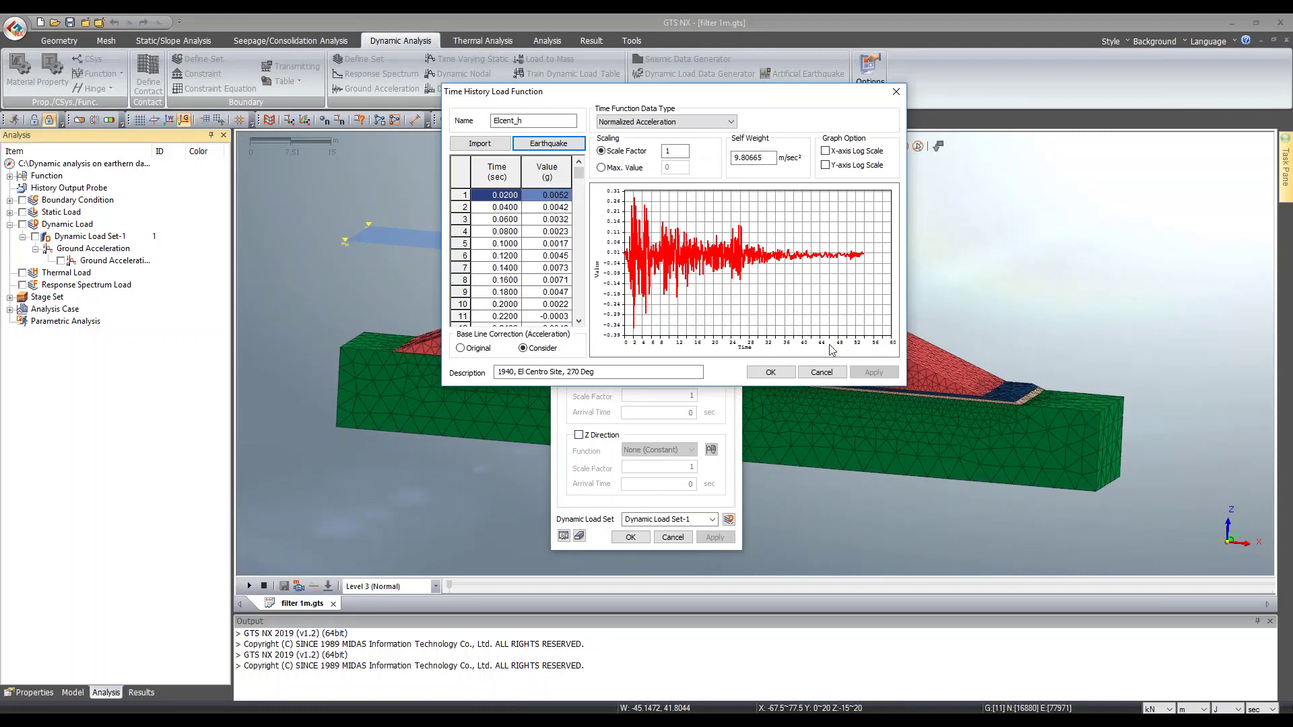
{"action": "left_click", "coordinate": [822, 372]}
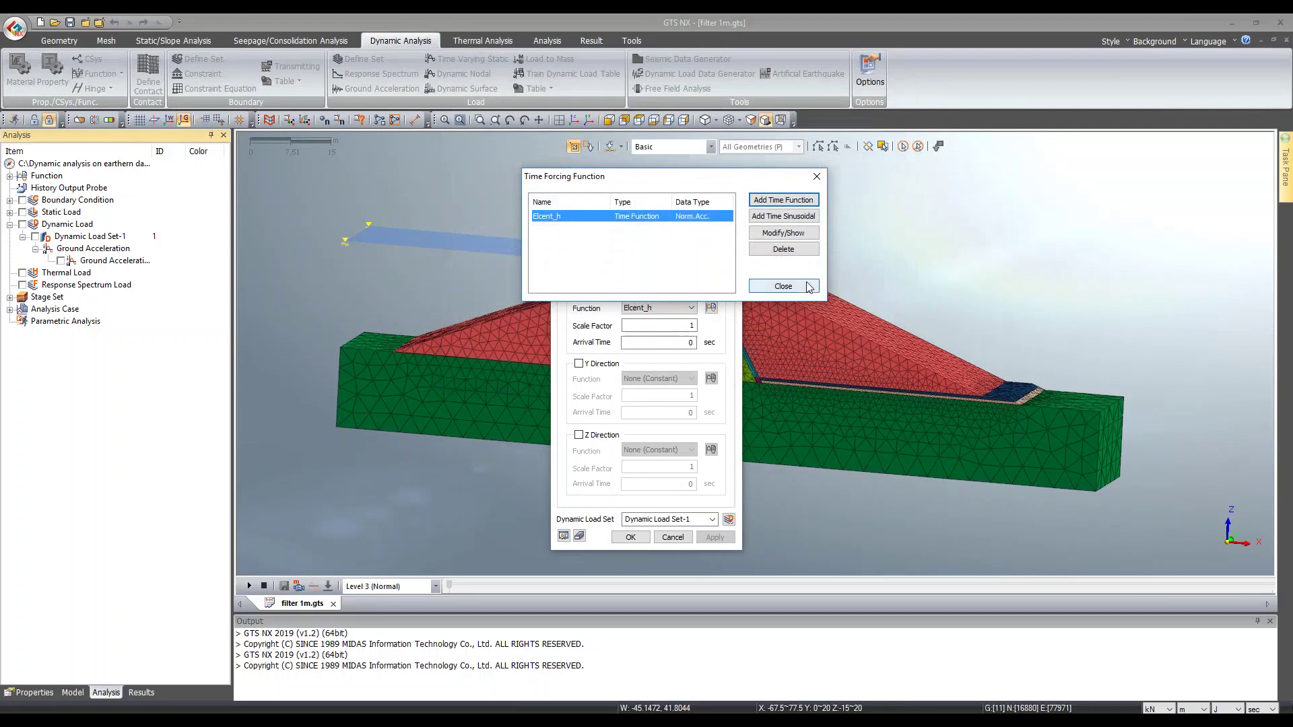
{"action": "left_click", "coordinate": [782, 287]}
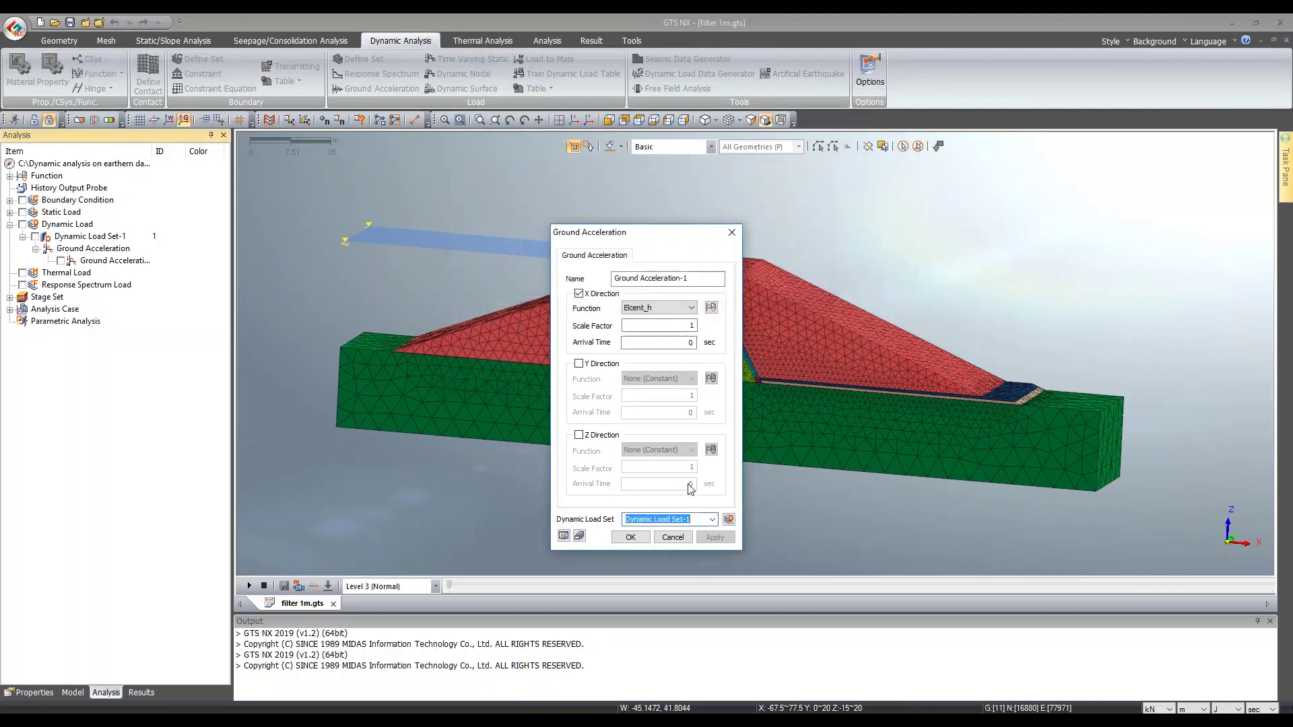
{"action": "left_click", "coordinate": [672, 537]}
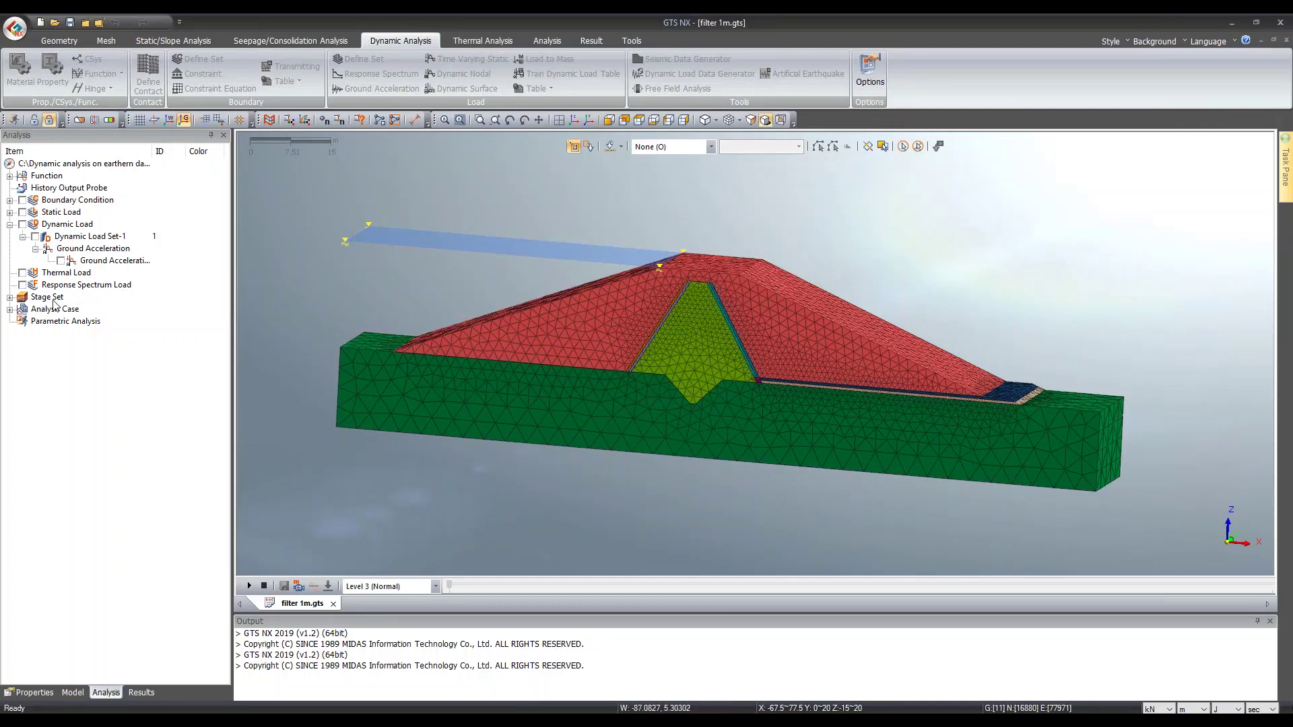
Step: Show the SW gravity static load on the dam model and list the boundary condition sets
{"action": "left_click", "coordinate": [10, 212]}
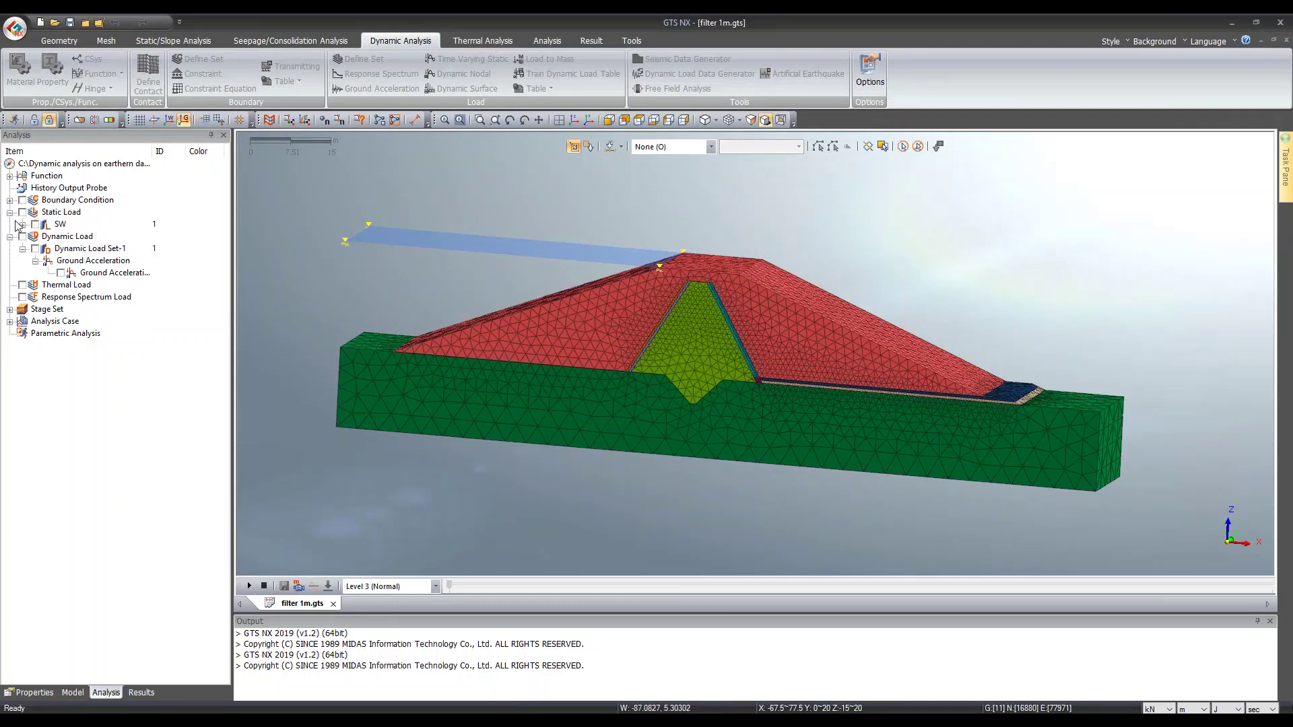
{"action": "left_click", "coordinate": [23, 224]}
{"action": "left_click", "coordinate": [22, 212]}
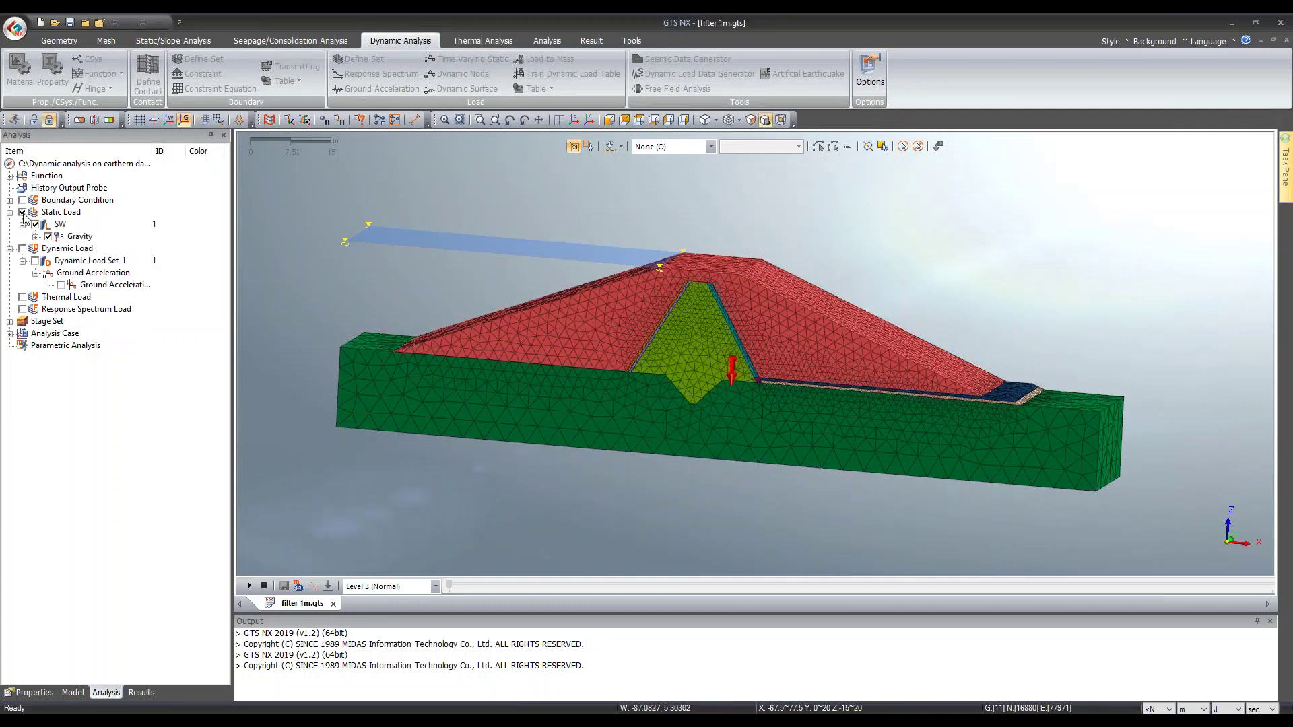
{"action": "left_click", "coordinate": [10, 200]}
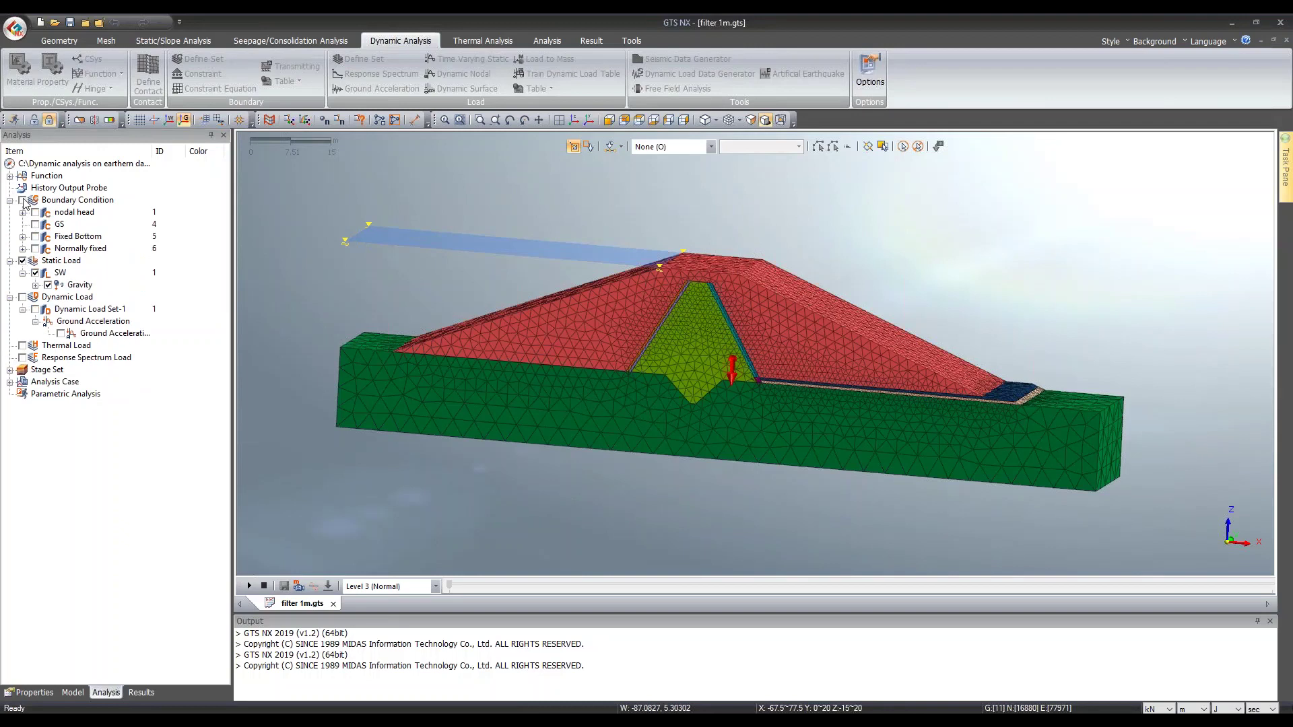
Step: Display the Fixed Bottom constraints and the Plane Free Field mesh on the dam model, and inspect the model's underside and sides
{"action": "double_click", "coordinate": [40, 237]}
{"action": "left_click", "coordinate": [36, 237]}
{"action": "left_click", "coordinate": [72, 692]}
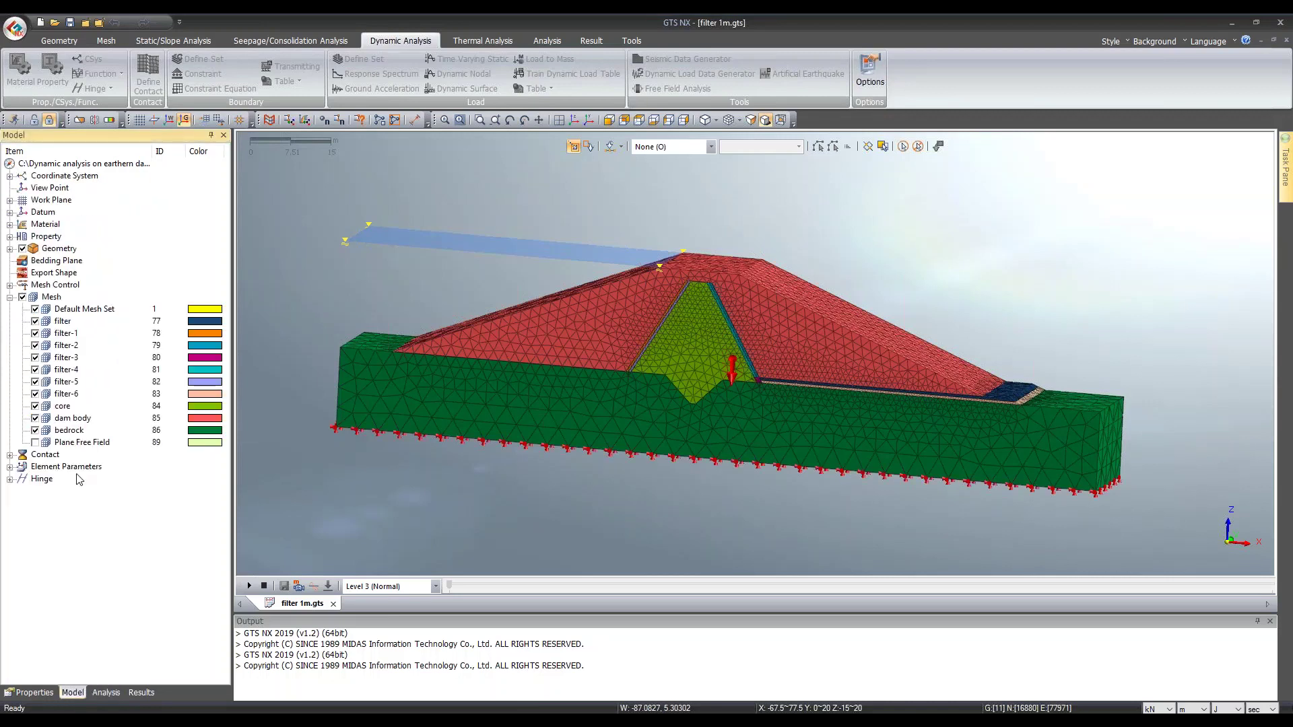
{"action": "left_click", "coordinate": [35, 442]}
{"action": "middle_click_drag", "start_coordinate": [754, 336], "coordinate": [773, 489], "text": "ctrl"}
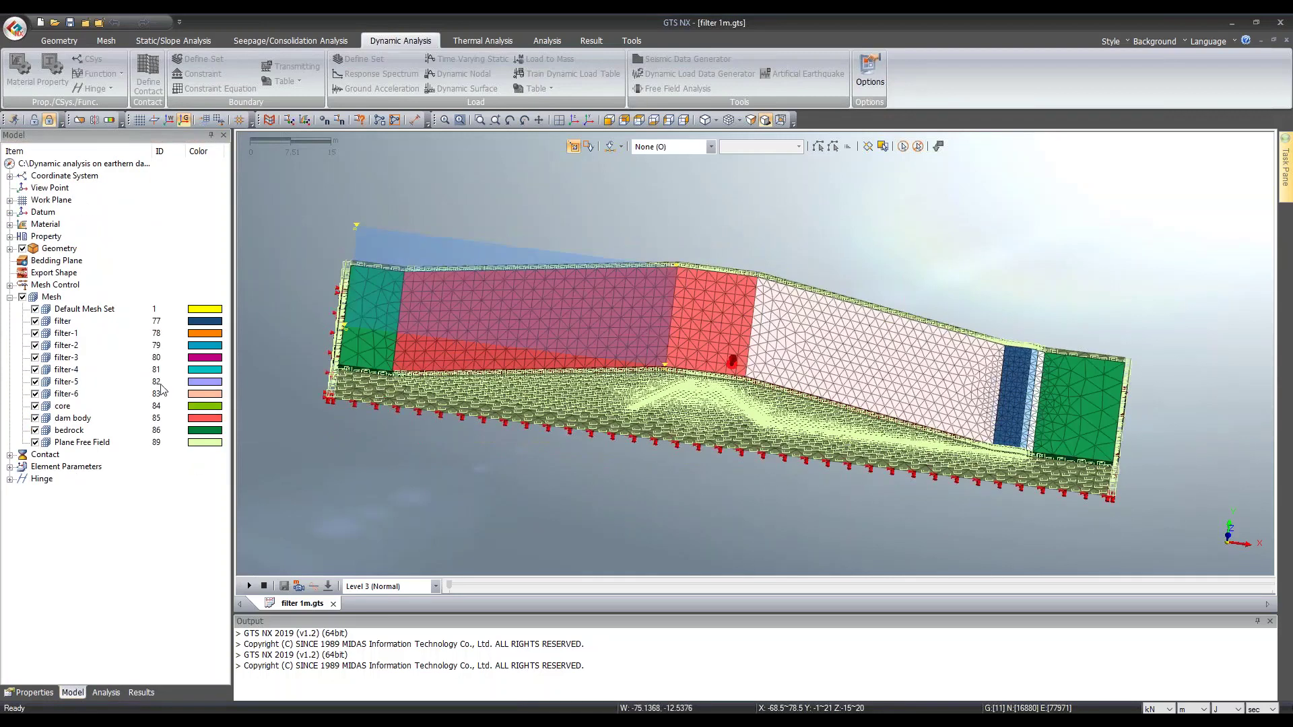
Step: Hide the Fixed Bottom constraints and set the dam model to the isometric view
{"action": "left_click", "coordinate": [105, 692]}
{"action": "left_click", "coordinate": [47, 249]}
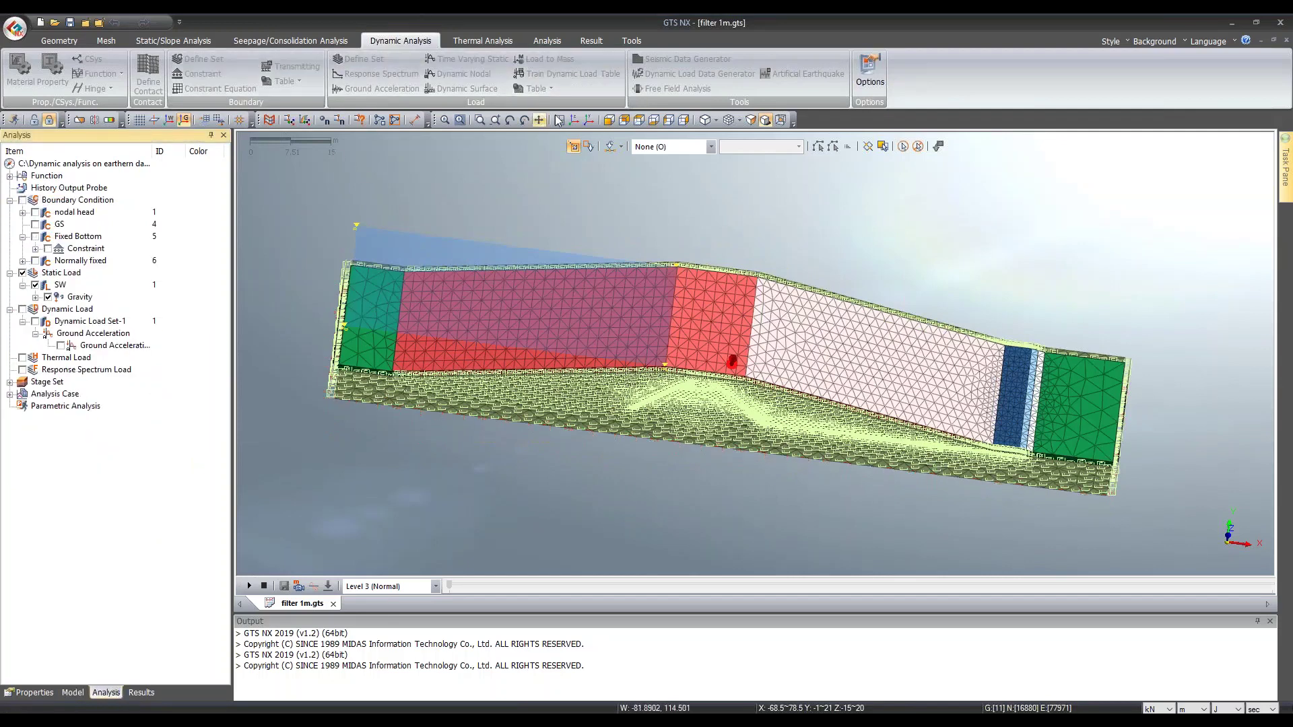
{"action": "left_click", "coordinate": [572, 122]}
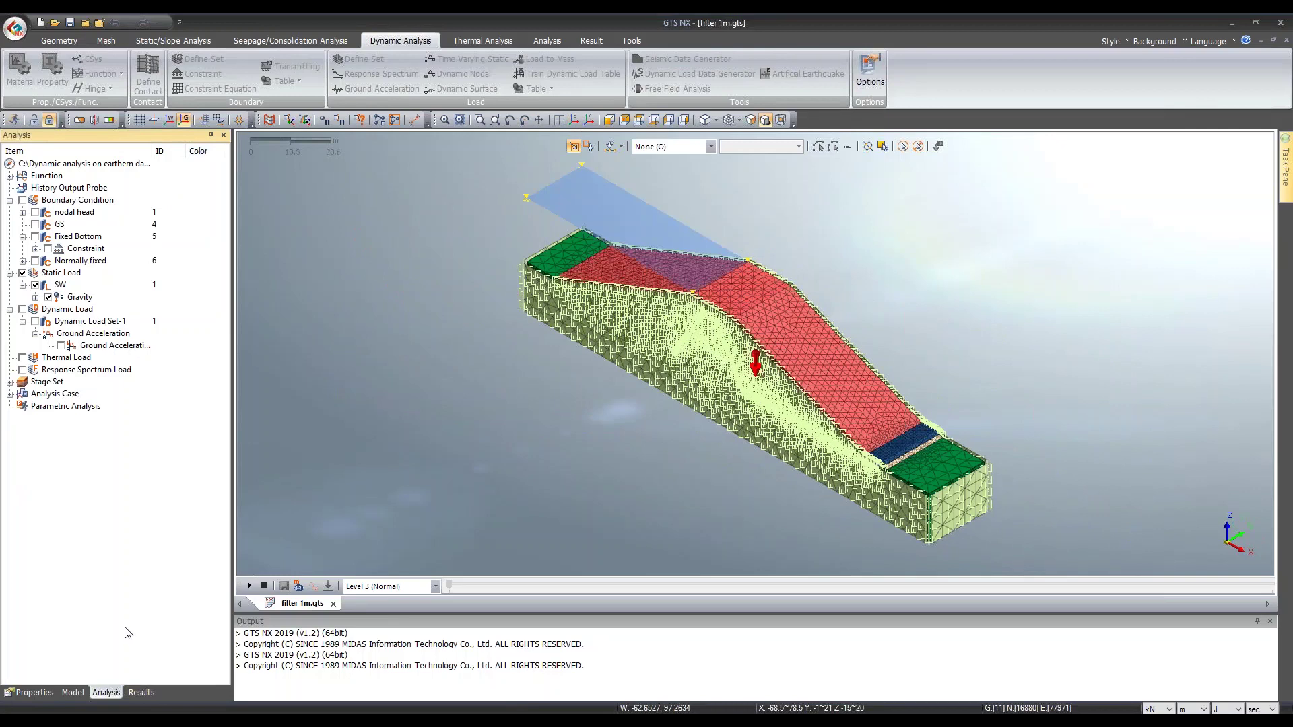
Step: Switch to the other filter 1m.gts window with the slope stability results and unlock that model so the dynamic analysis tools are available
{"action": "mouse_move", "coordinate": [324, 717]}
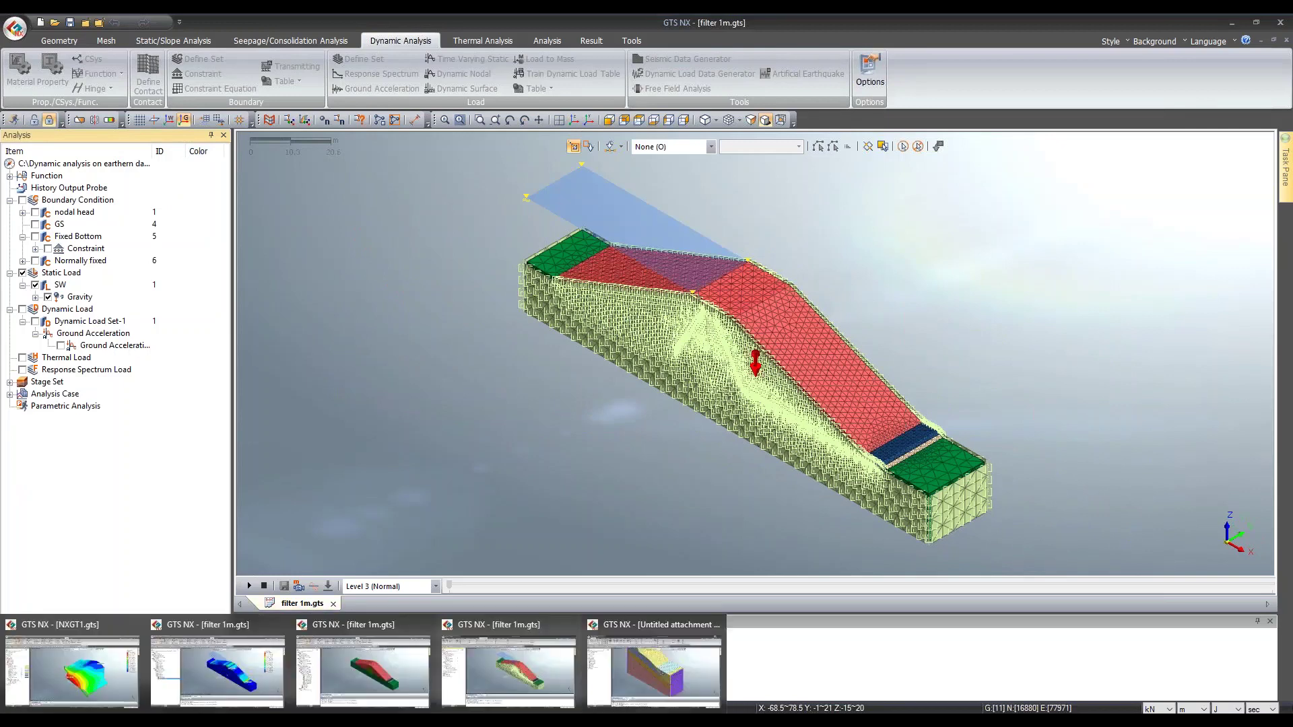
{"action": "left_click", "coordinate": [362, 674]}
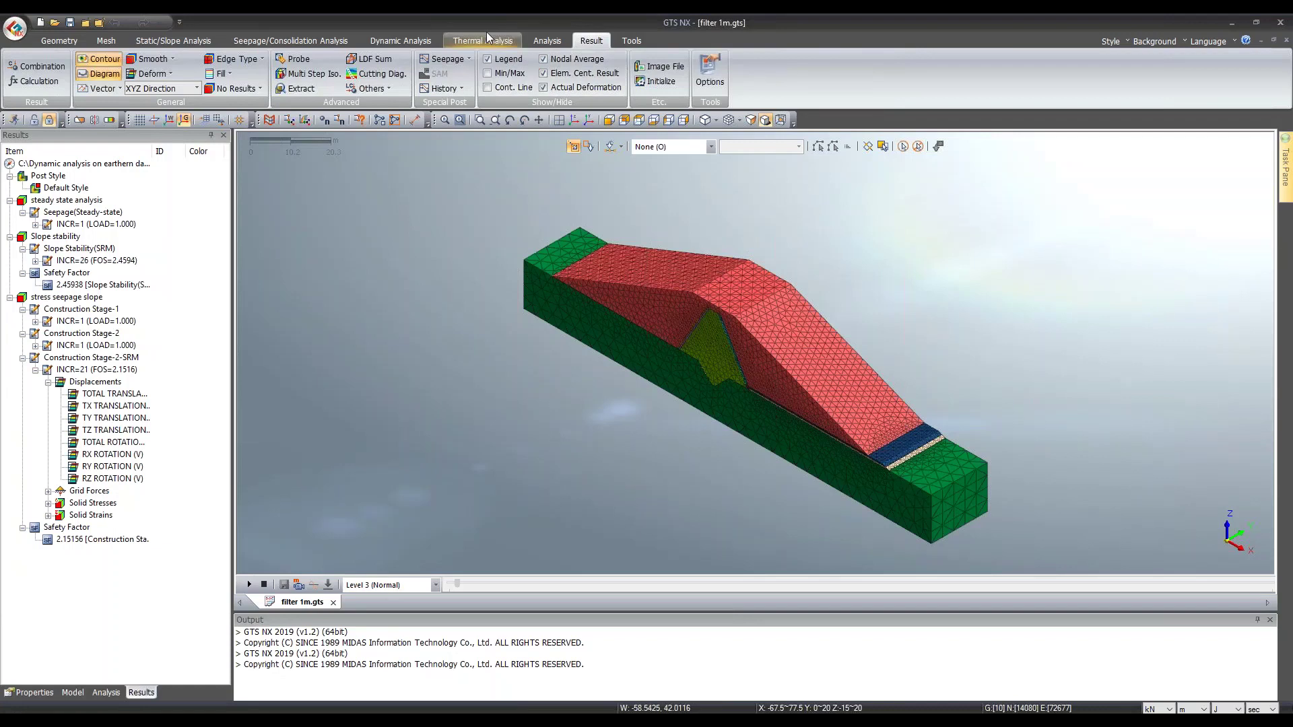
{"action": "left_click", "coordinate": [421, 41]}
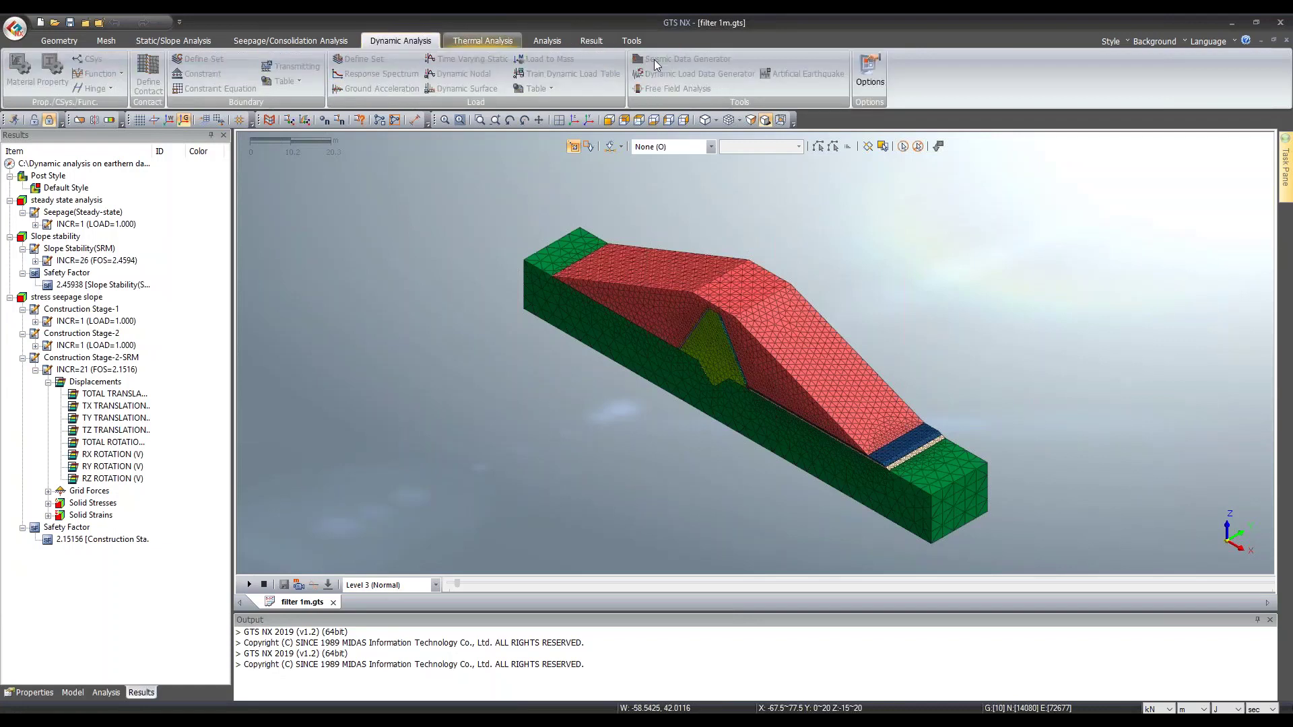
{"action": "left_click", "coordinate": [35, 120]}
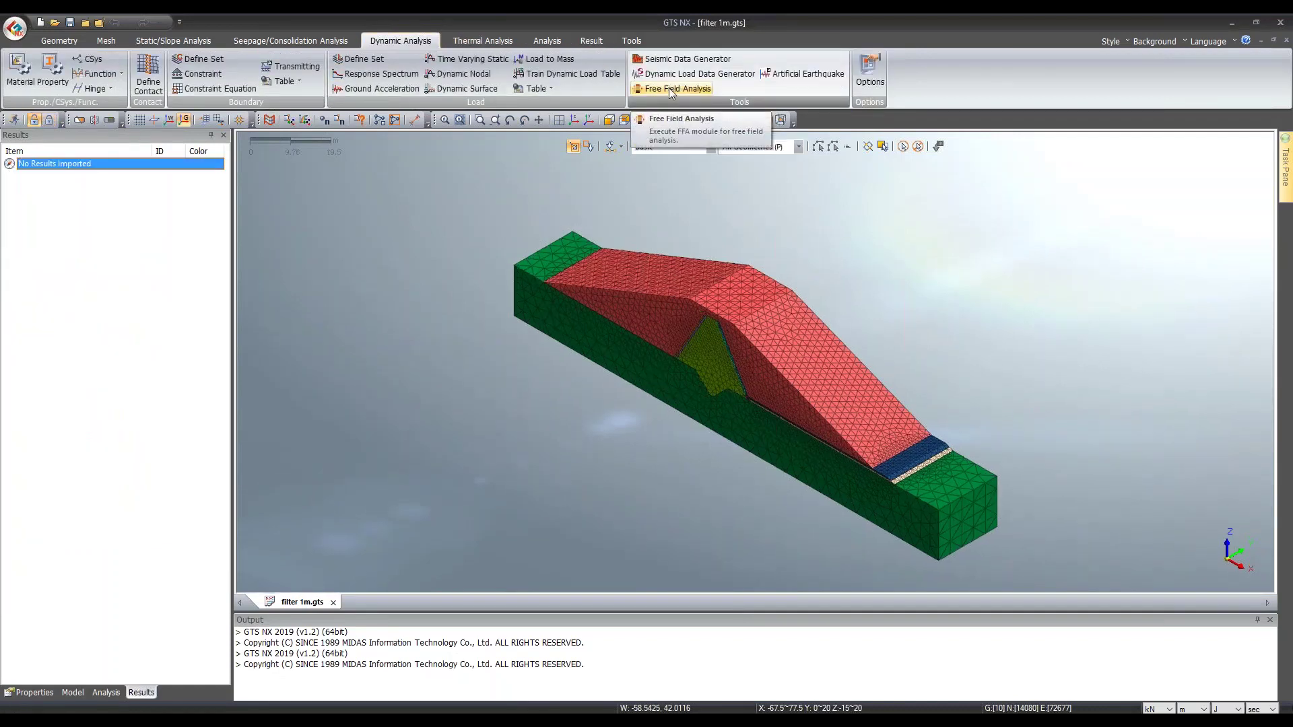
Step: Launch the Free Field Analysis module, maximize it, and create a new project with the default settings
{"action": "left_click", "coordinate": [667, 88]}
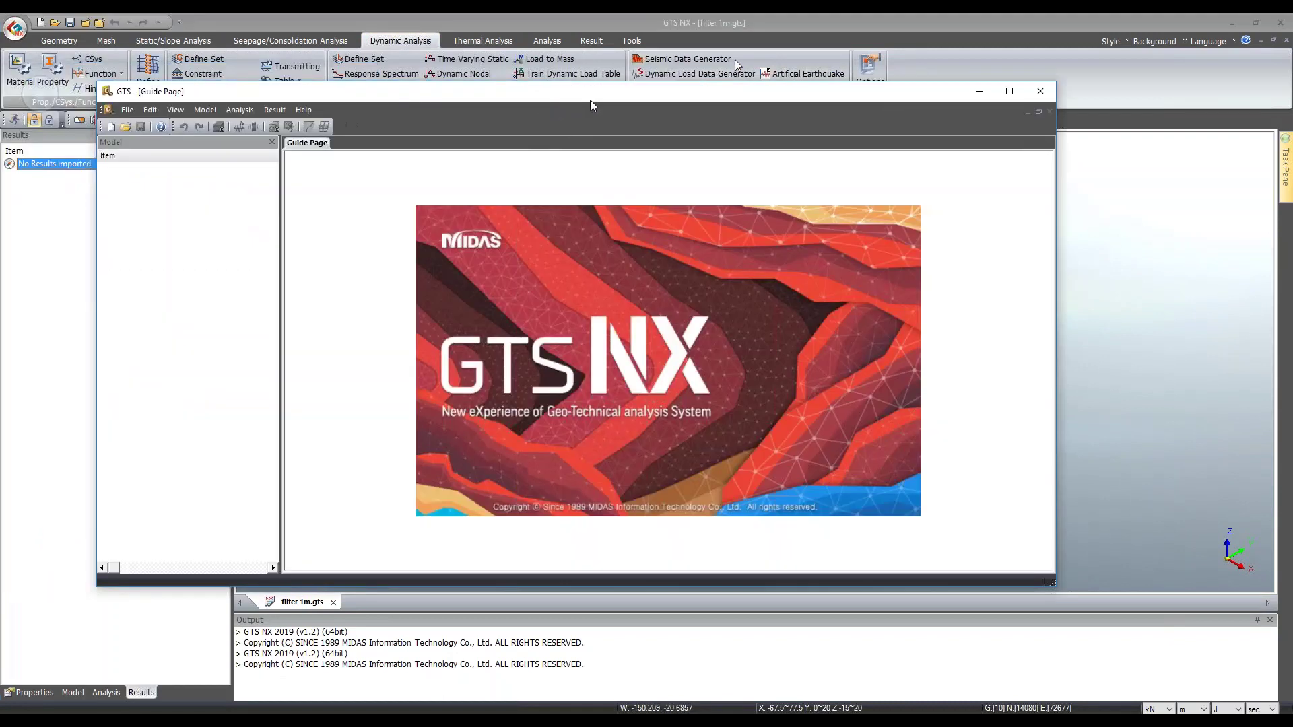
{"action": "left_click_drag", "start_coordinate": [591, 105], "coordinate": [773, 50]}
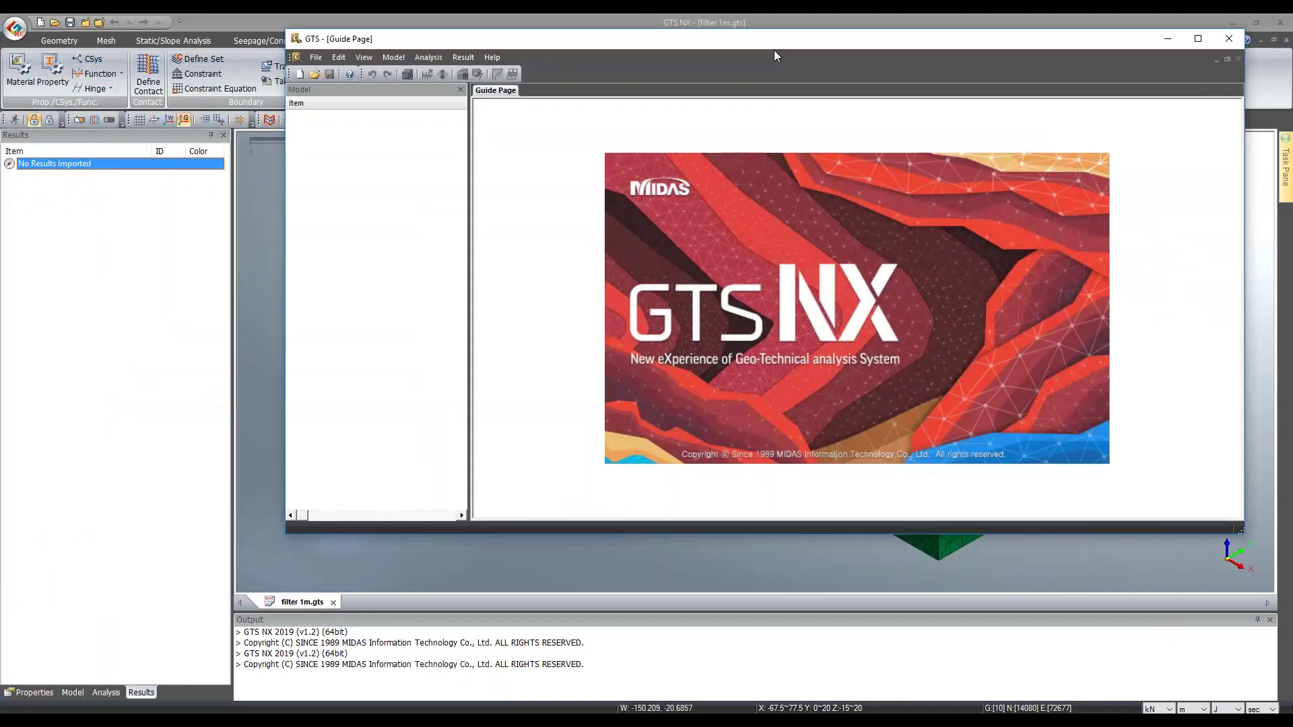
{"action": "double_click", "coordinate": [695, 40]}
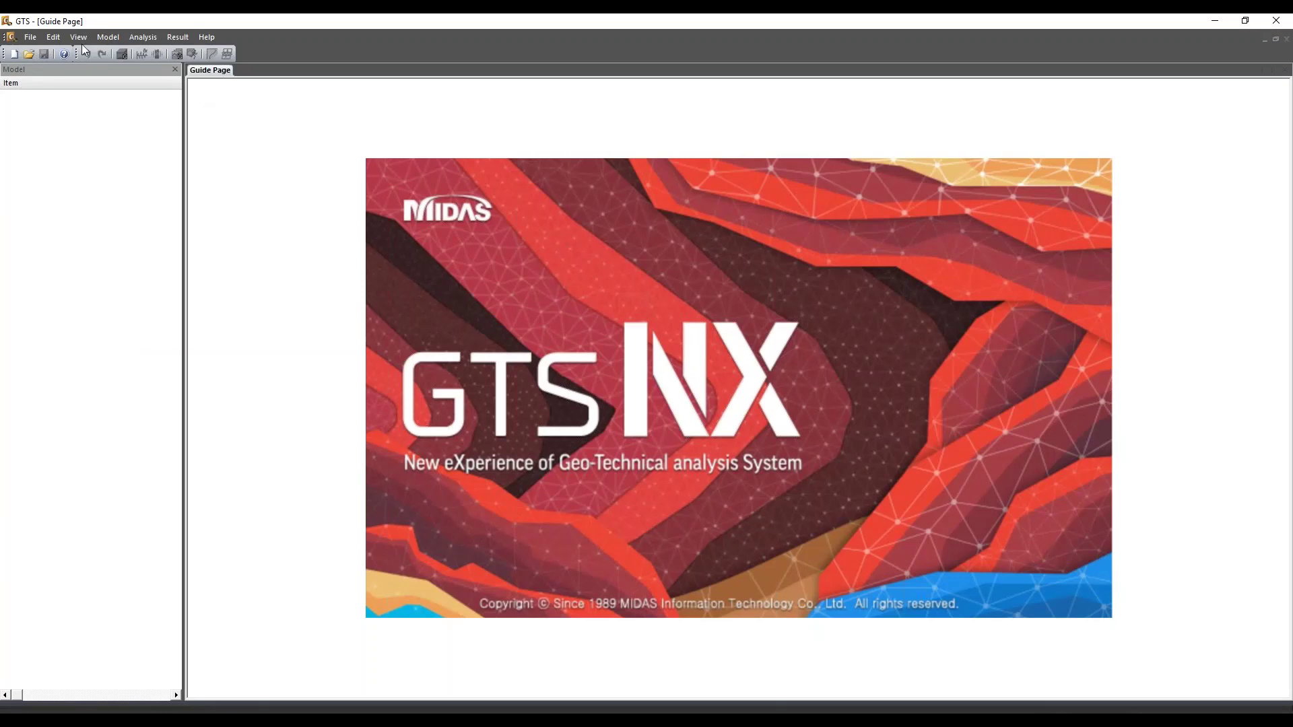
{"action": "left_click", "coordinate": [14, 54]}
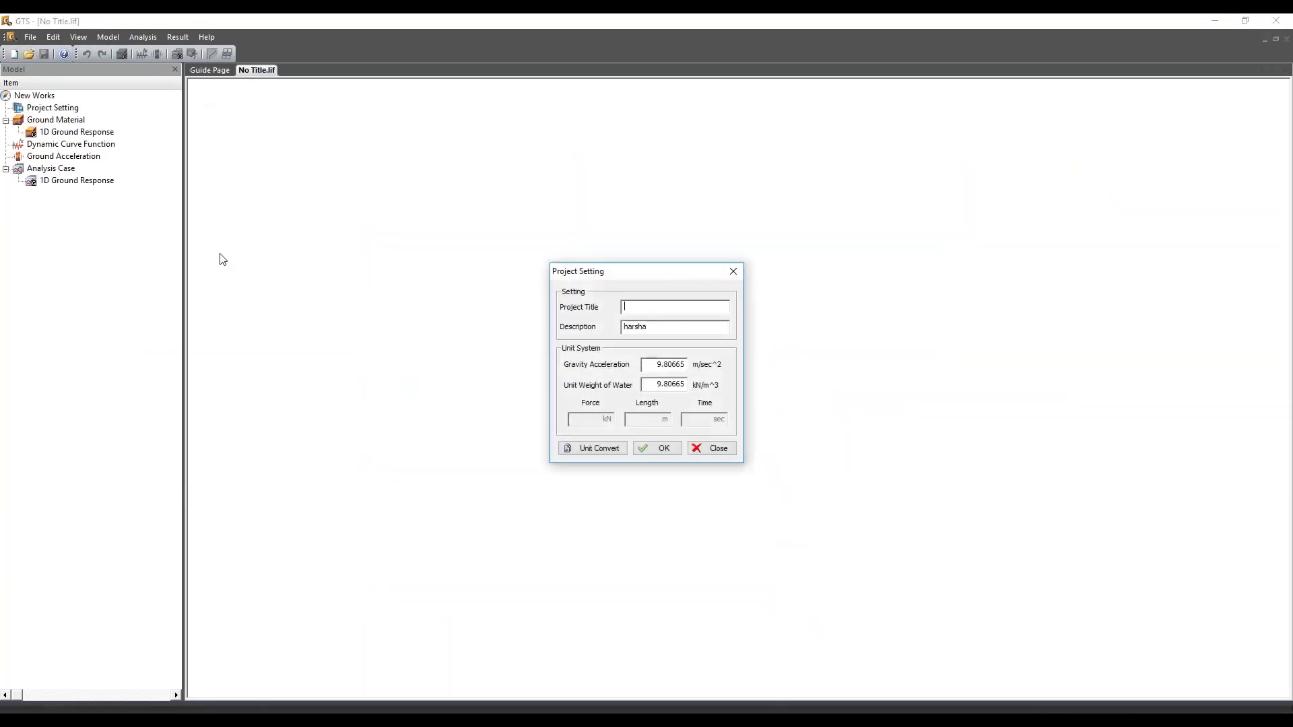
{"action": "left_click", "coordinate": [652, 448]}
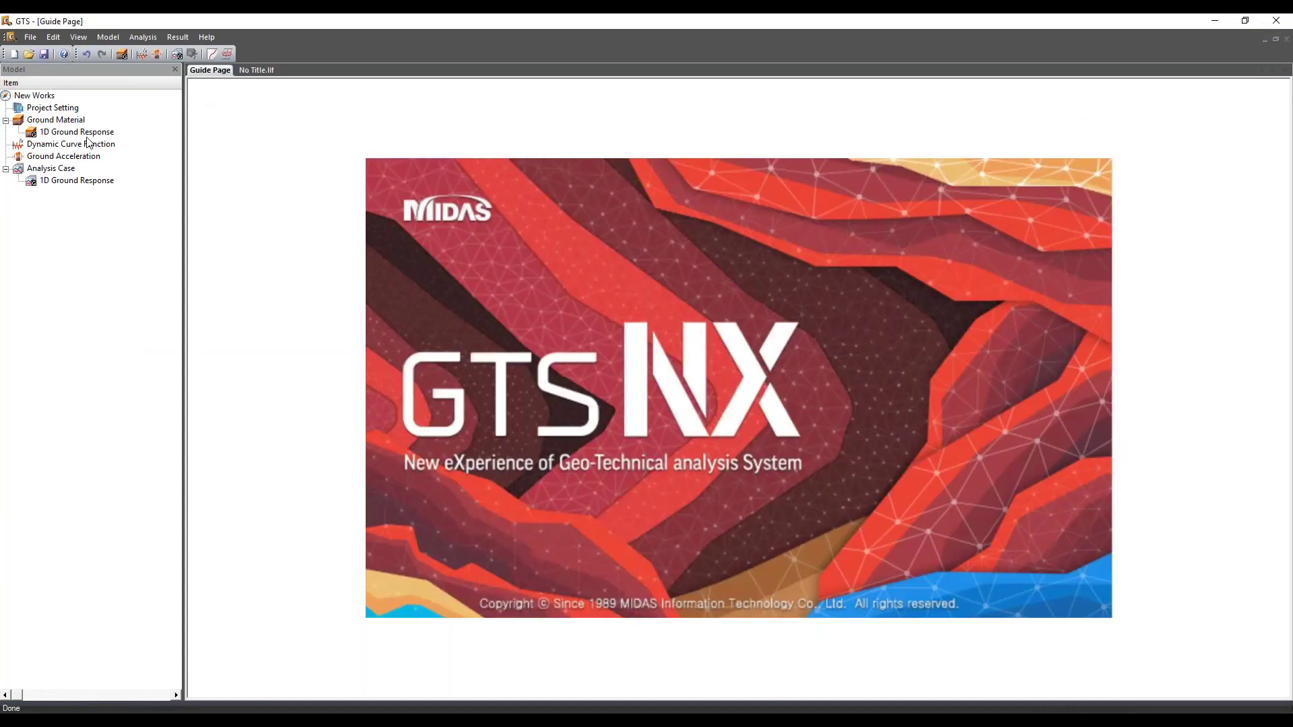
Step: Preview a dynamic curve function from the database using Clay - PI=40-80 and Clay - Upper Bound (Sun et al.), and discard it
{"action": "right_click", "coordinate": [51, 145]}
{"action": "left_click", "coordinate": [79, 157]}
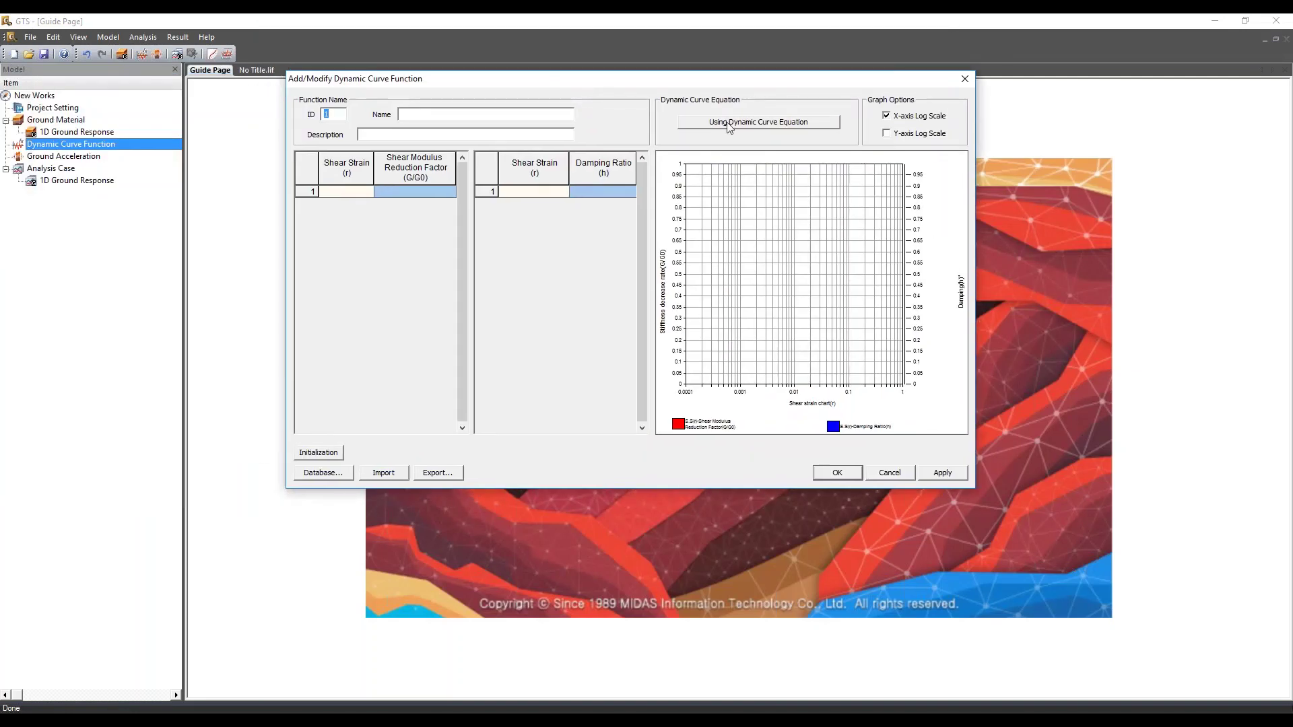
{"action": "left_click", "coordinate": [324, 473]}
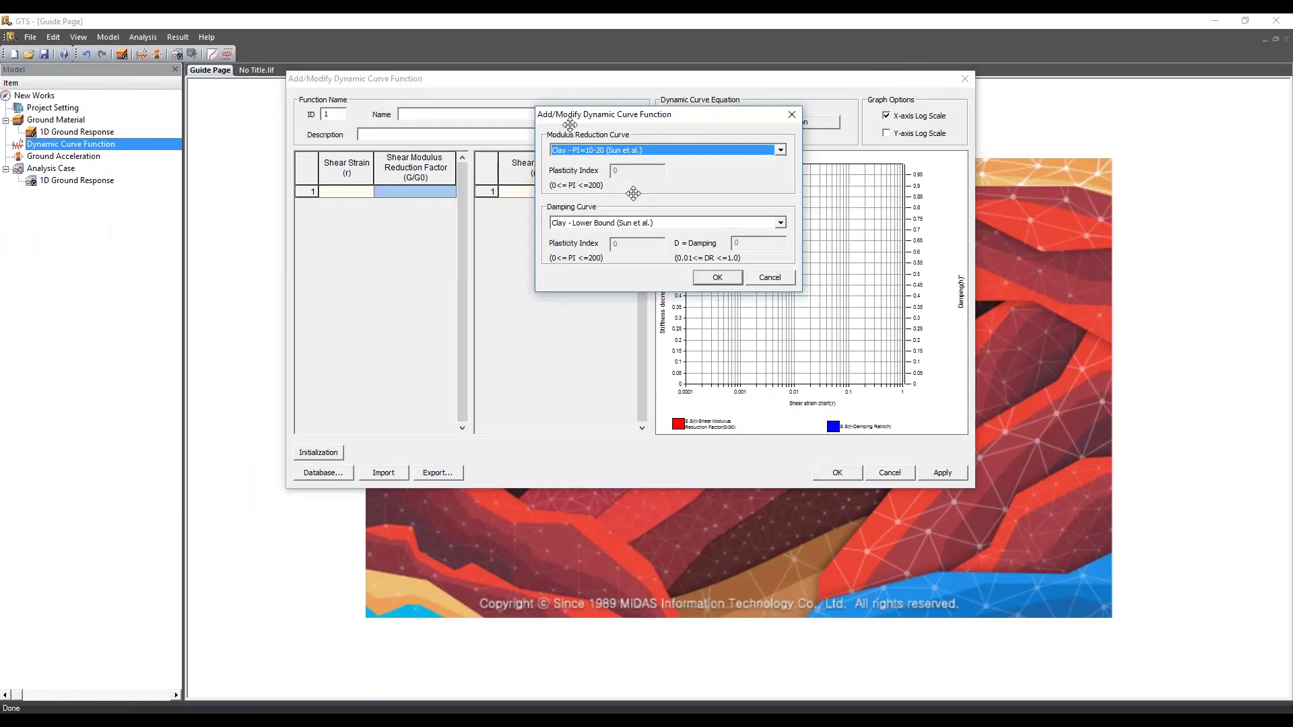
{"action": "left_click", "coordinate": [693, 242]}
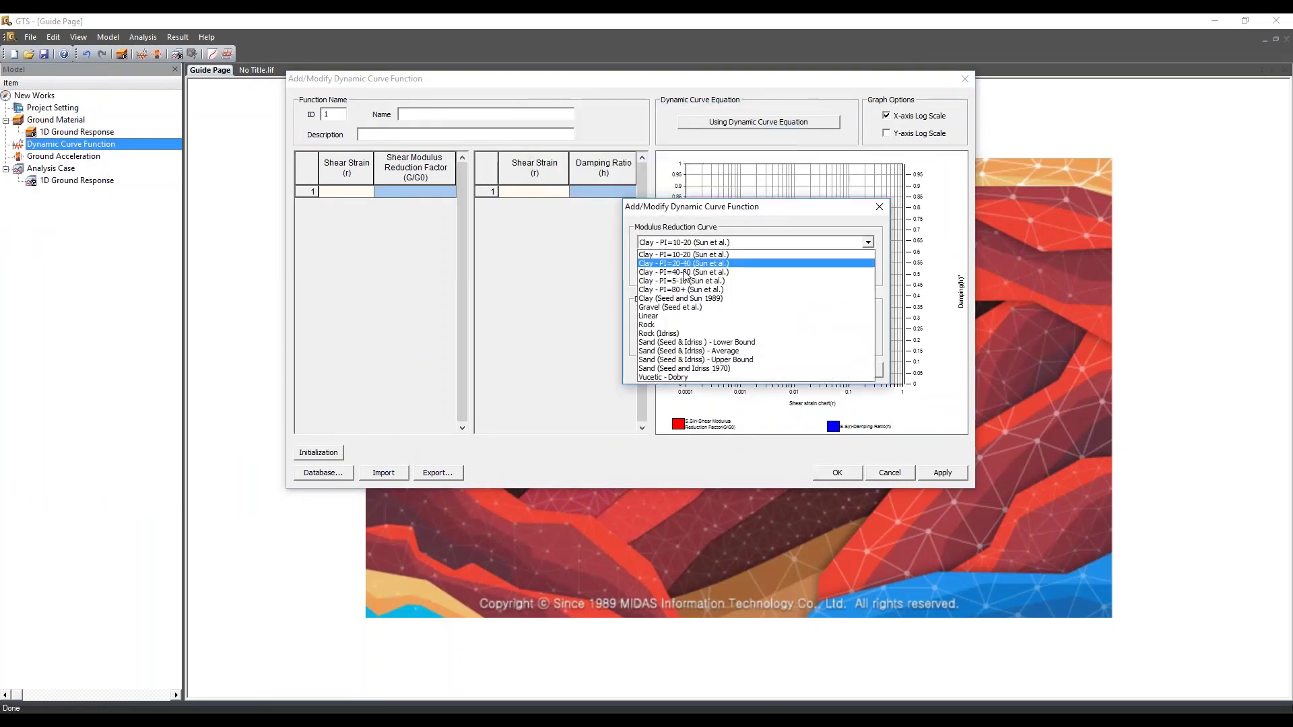
{"action": "left_click", "coordinate": [680, 272]}
{"action": "left_click", "coordinate": [680, 315]}
{"action": "left_click", "coordinate": [687, 345]}
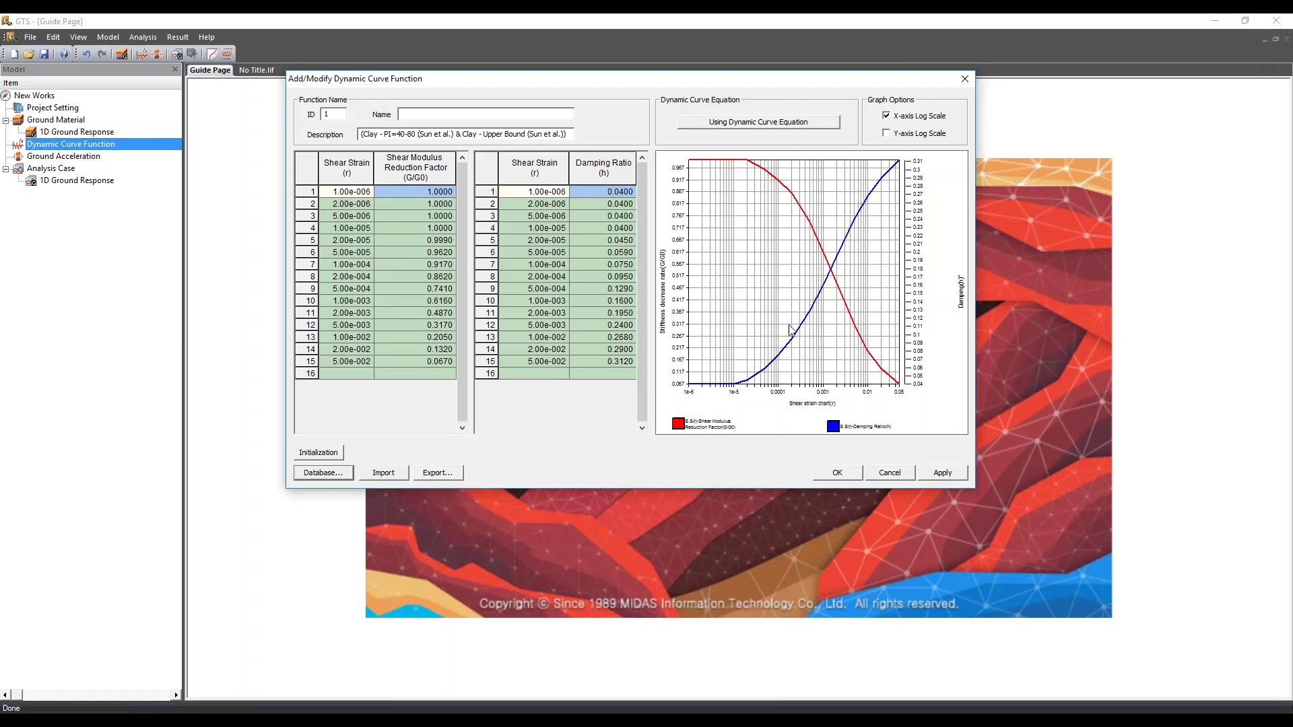
{"action": "left_click", "coordinate": [889, 472]}
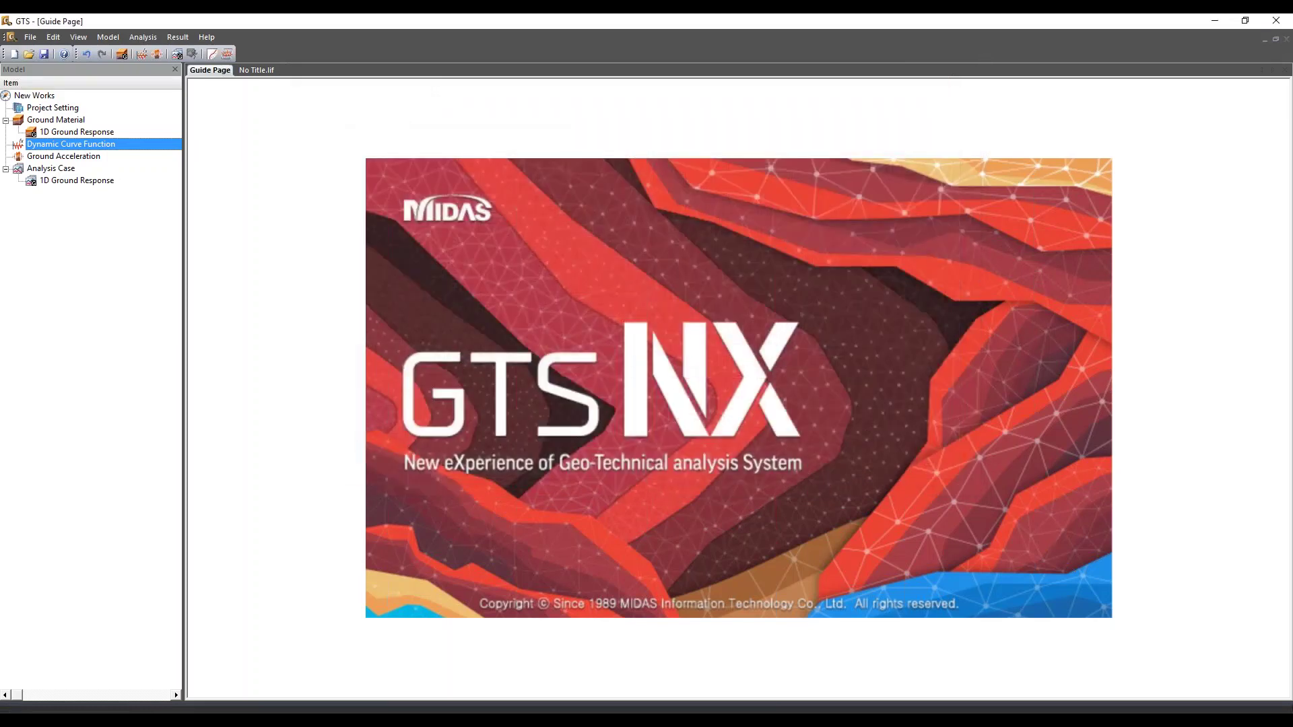
Step: Review the settings for a new 1D Ground Response analysis case, and close the Free Field Analysis module without saving
{"action": "left_click", "coordinate": [81, 180]}
{"action": "right_click", "coordinate": [81, 180]}
{"action": "left_click", "coordinate": [112, 190]}
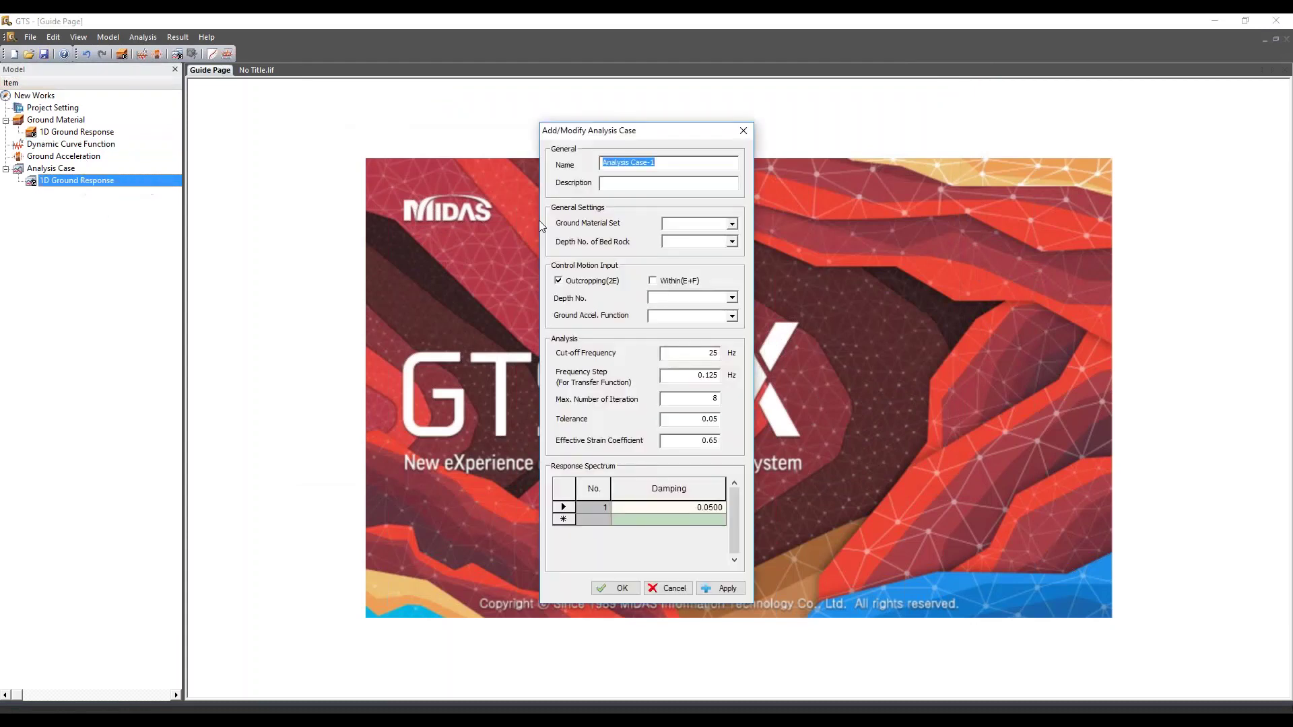
{"action": "left_click", "coordinate": [664, 225]}
{"action": "left_click", "coordinate": [678, 296]}
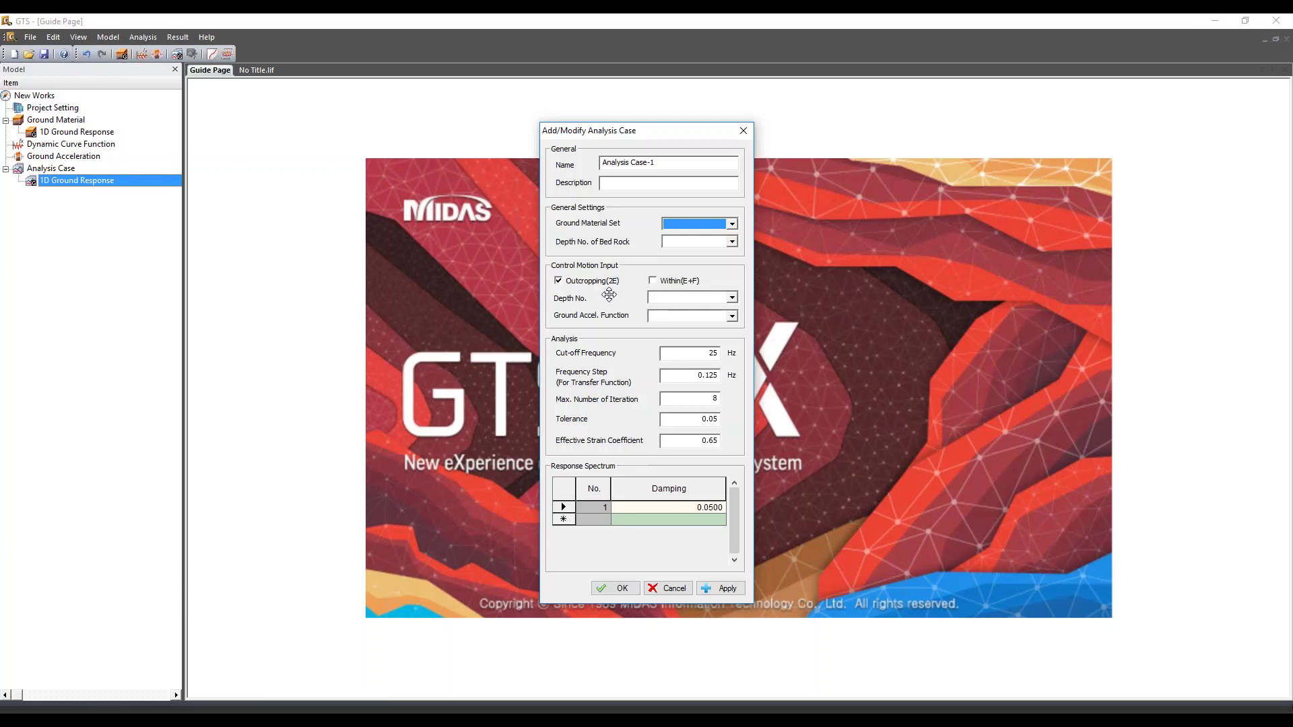
{"action": "left_click", "coordinate": [744, 130]}
{"action": "left_click", "coordinate": [1276, 20]}
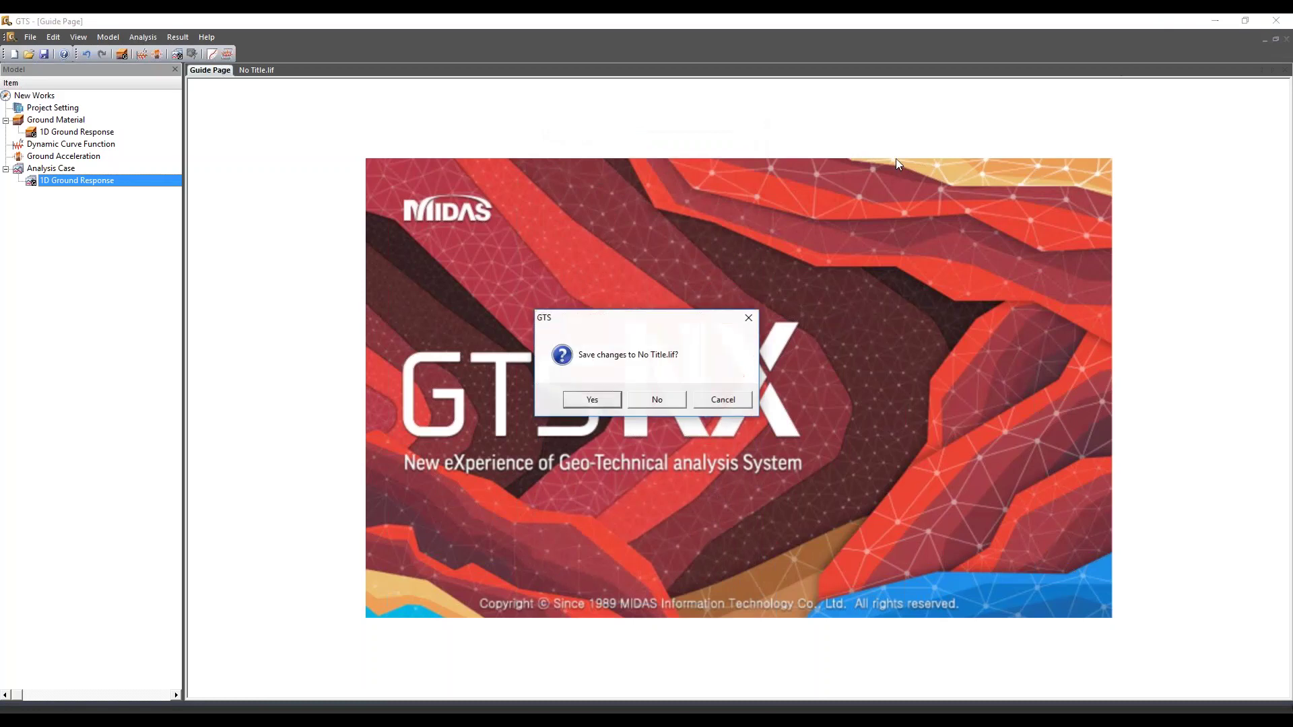
{"action": "left_click", "coordinate": [657, 399]}
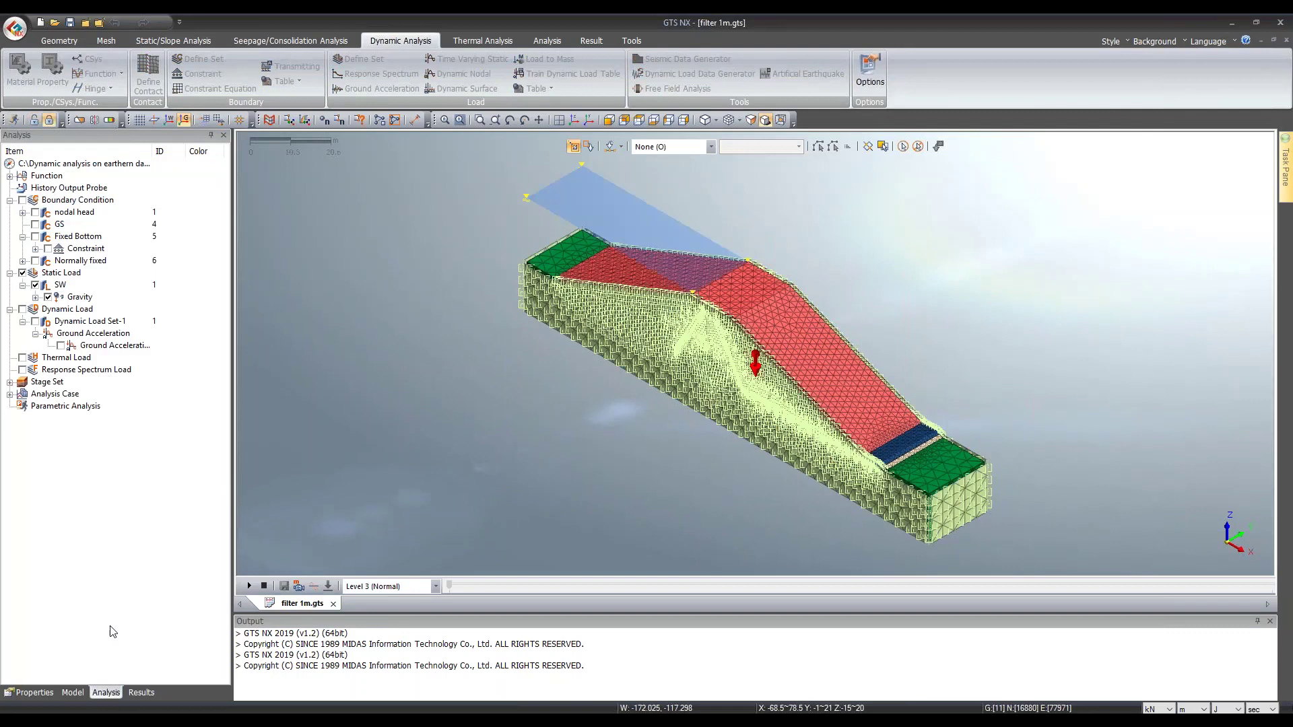
Step: Open the filter material from the isotropic materials and review its nonlinear strength parameters, including the frictional angle
{"action": "left_click", "coordinate": [73, 693]}
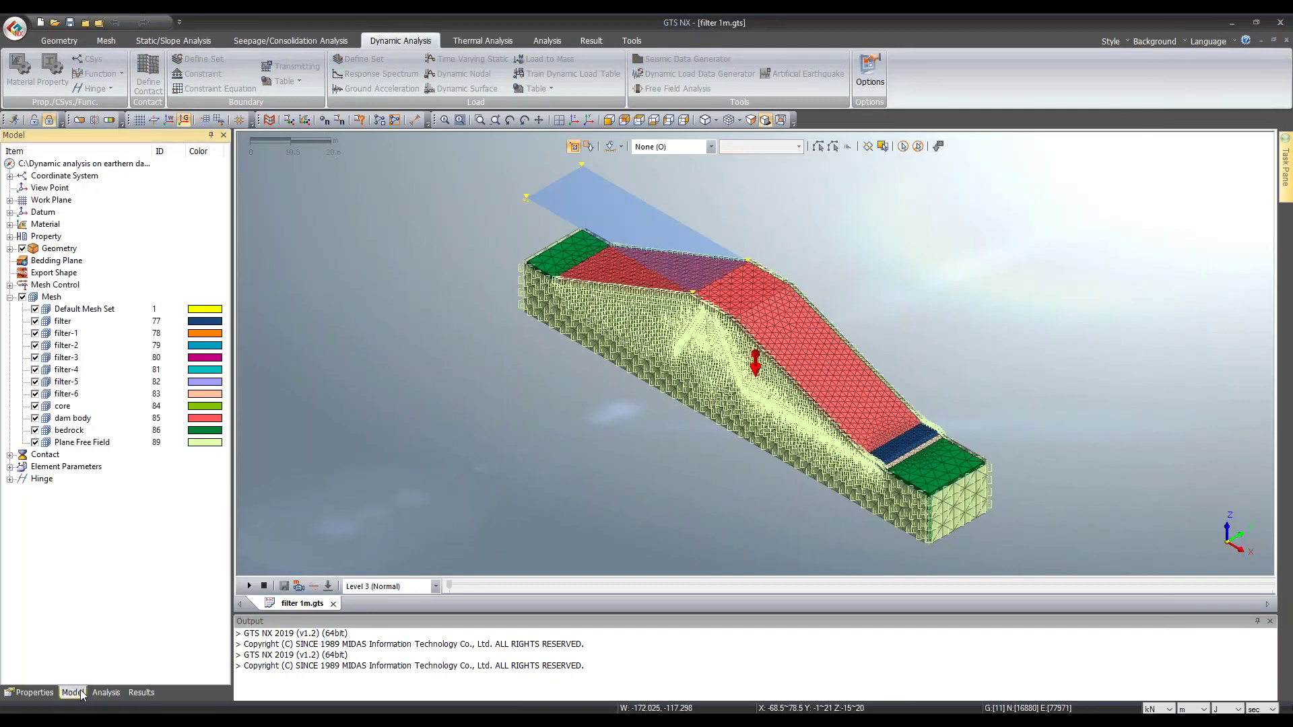
{"action": "left_click", "coordinate": [11, 224]}
{"action": "left_click", "coordinate": [23, 236]}
{"action": "right_click", "coordinate": [82, 261]}
{"action": "left_click", "coordinate": [123, 330]}
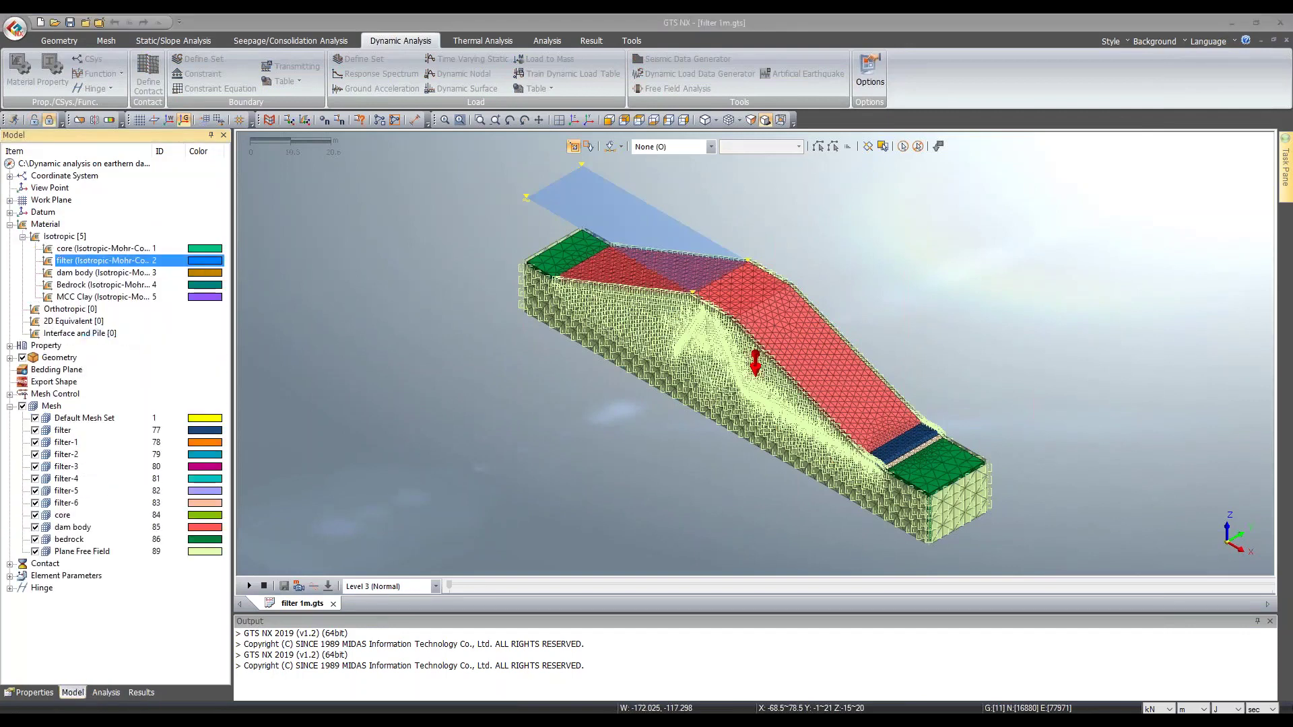
{"action": "left_click_drag", "start_coordinate": [169, 144], "coordinate": [488, 70]}
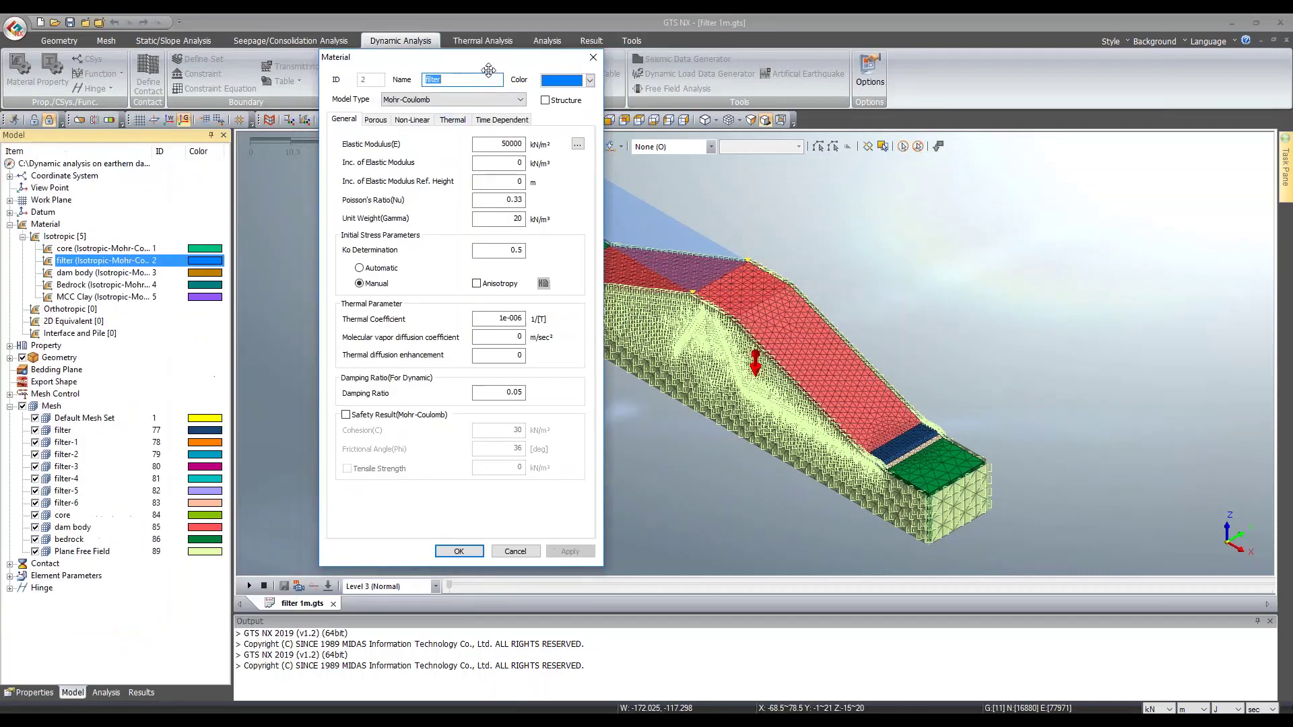
{"action": "left_click", "coordinate": [411, 119]}
{"action": "left_click", "coordinate": [490, 200]}
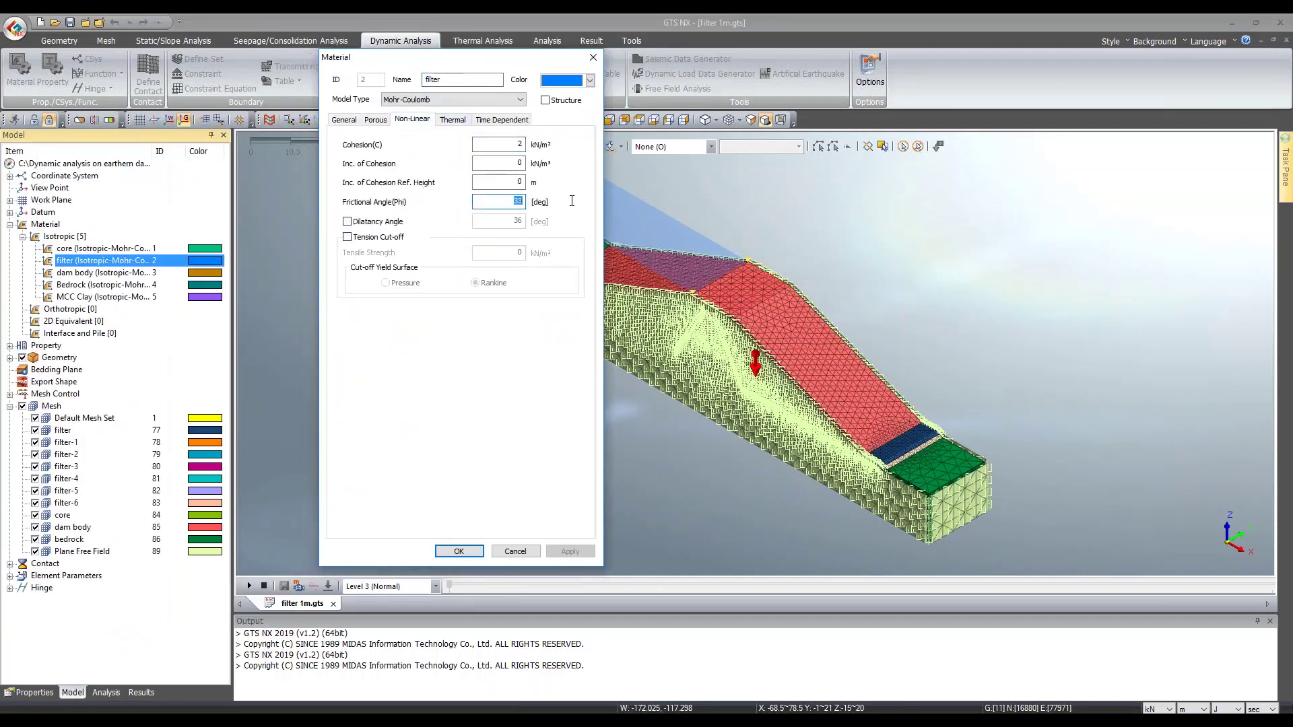
Step: Review the filter material's porous and general parameters, including the dynamic damping ratio, and close it without changes
{"action": "left_click", "coordinate": [372, 119]}
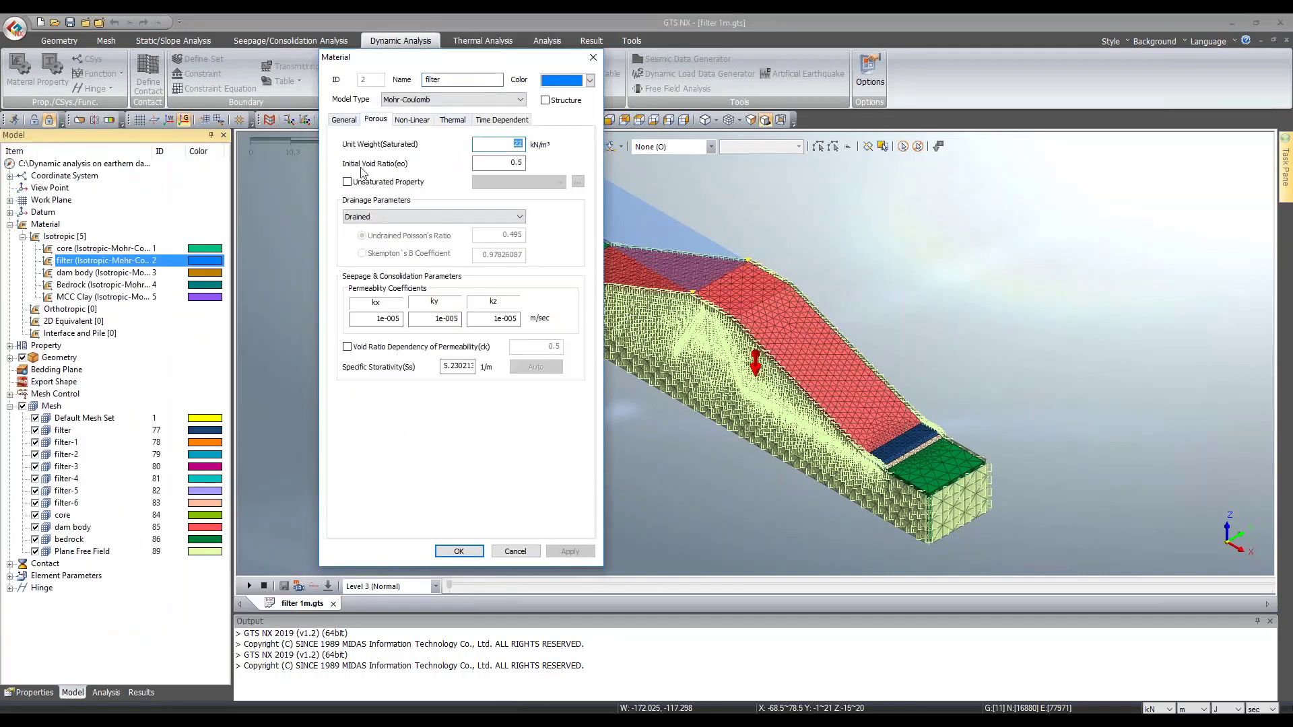
{"action": "left_click", "coordinate": [343, 119]}
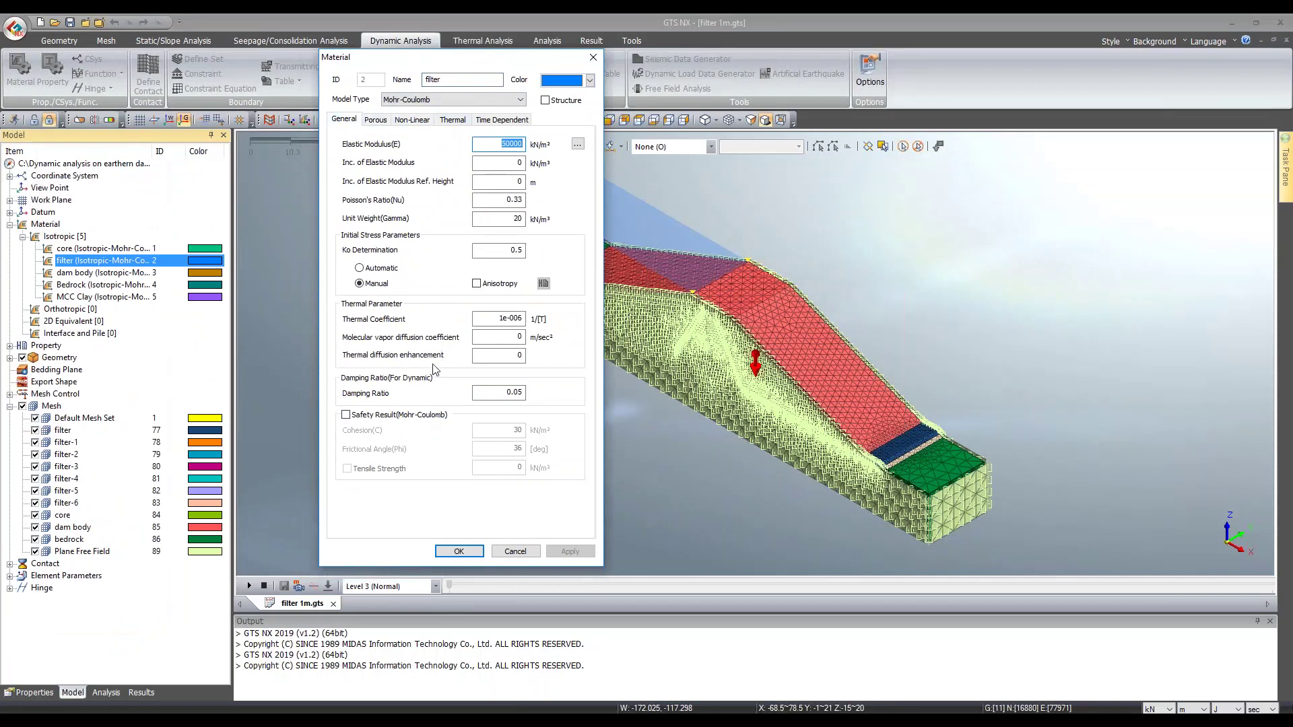
{"action": "left_click", "coordinate": [501, 391]}
{"action": "double_click", "coordinate": [502, 392]}
{"action": "left_click", "coordinate": [515, 551]}
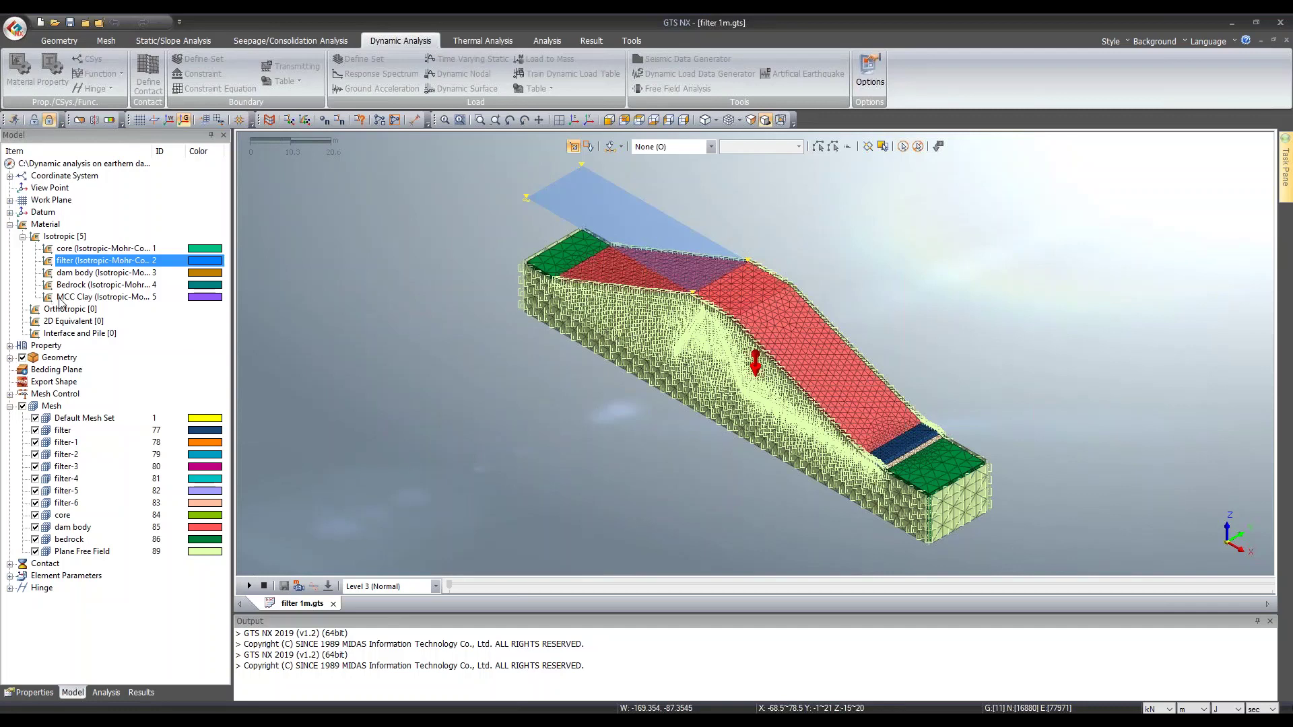
Step: Hide the Plane Free Field mesh and open the MCC Clay material to check its dynamic damping ratio
{"action": "left_click", "coordinate": [35, 552]}
{"action": "right_click", "coordinate": [113, 305]}
{"action": "left_click", "coordinate": [135, 367]}
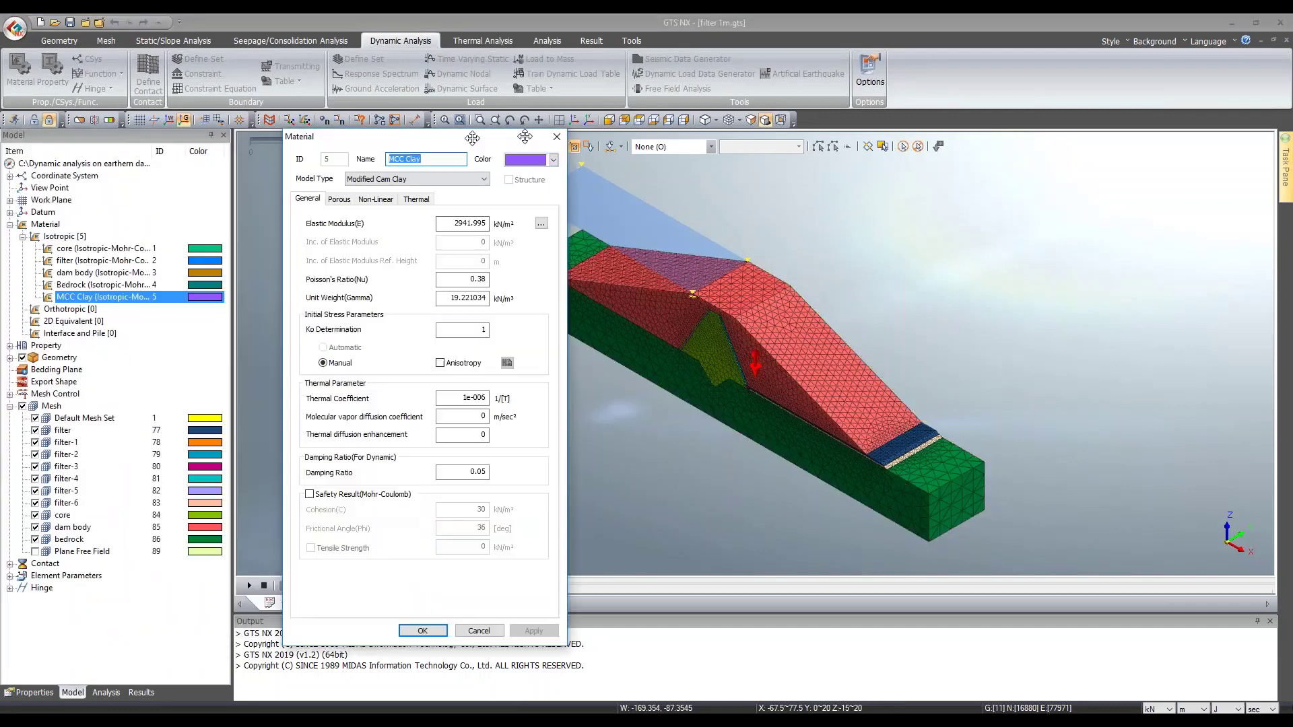
{"action": "double_click", "coordinate": [573, 452]}
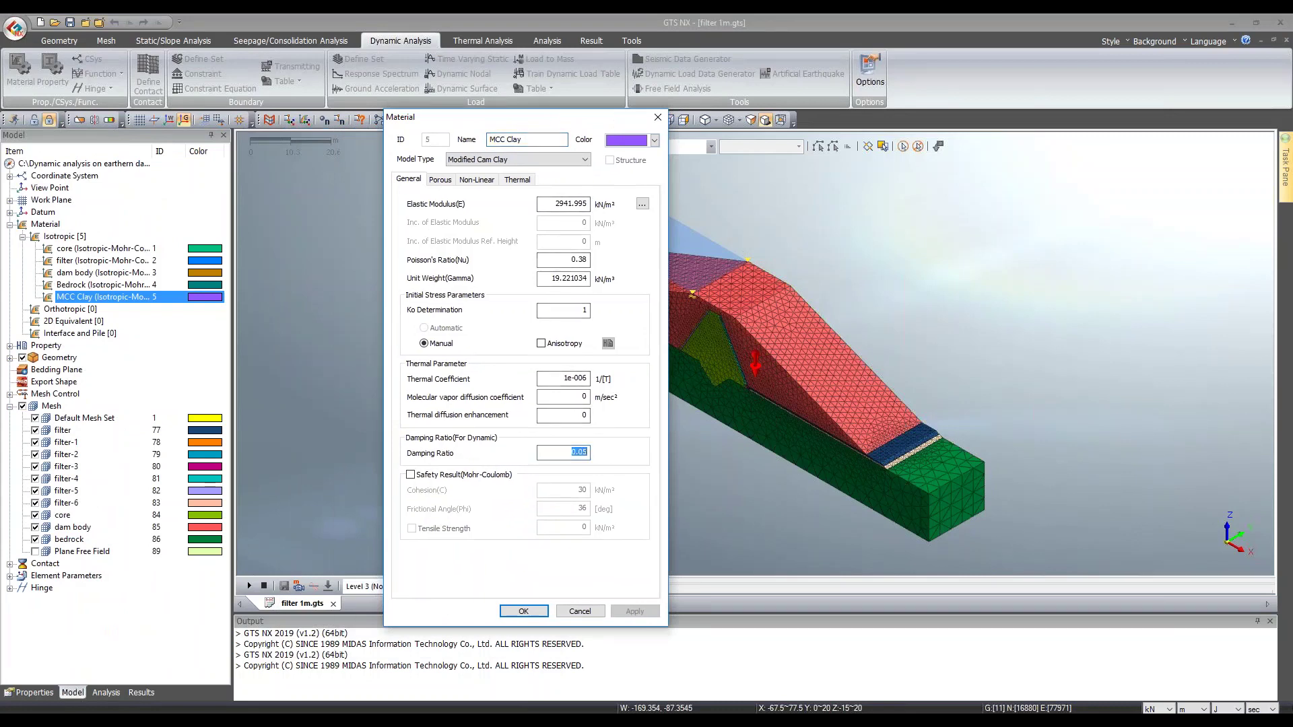
Step: Check MCC Clay's shear modulus in the alternative stiffness parameters, close the material without changes, and return to the analysis data
{"action": "left_click", "coordinate": [642, 203]}
{"action": "left_click", "coordinate": [818, 140]}
{"action": "double_click", "coordinate": [813, 142]}
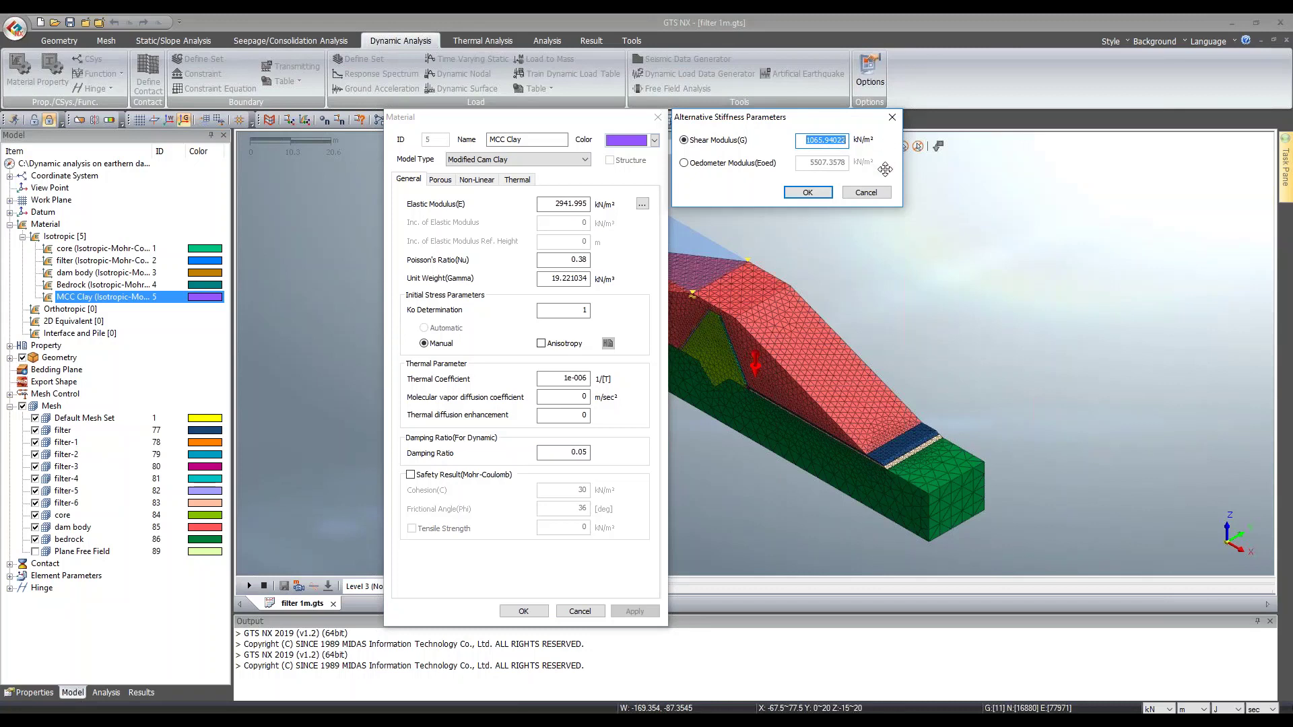
{"action": "left_click", "coordinate": [884, 194]}
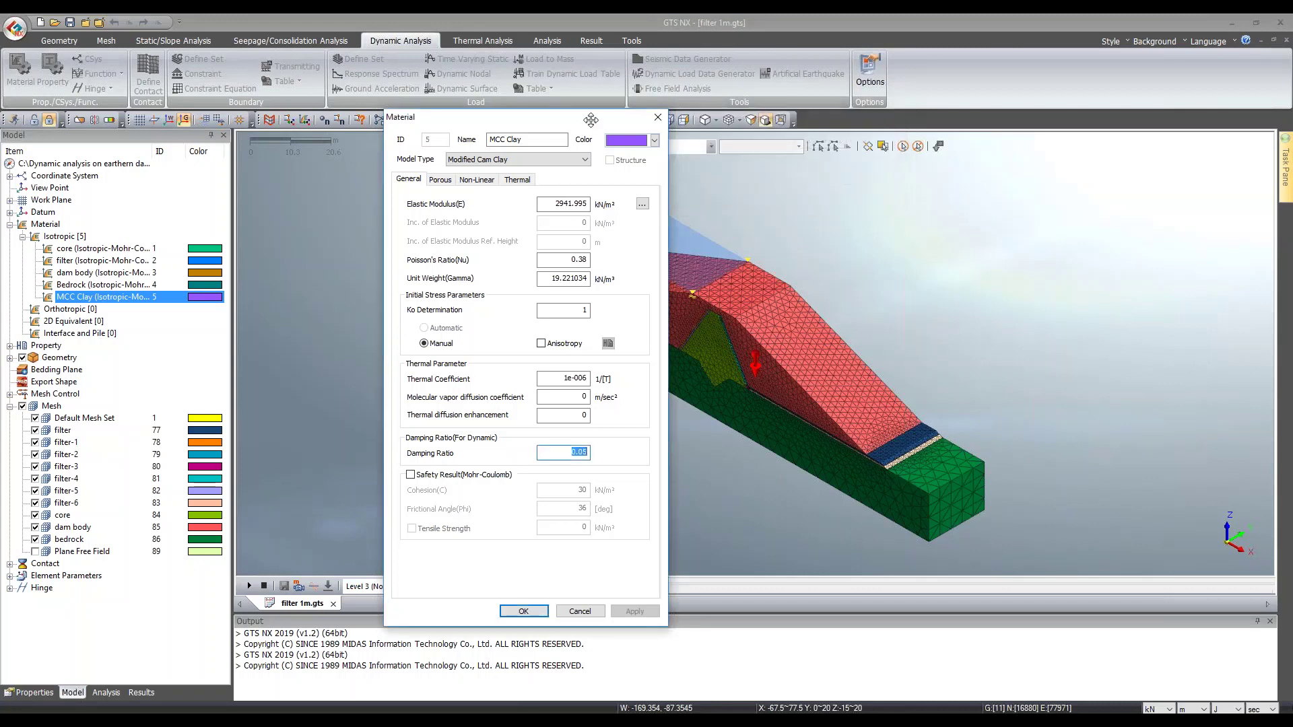
{"action": "left_click", "coordinate": [658, 118]}
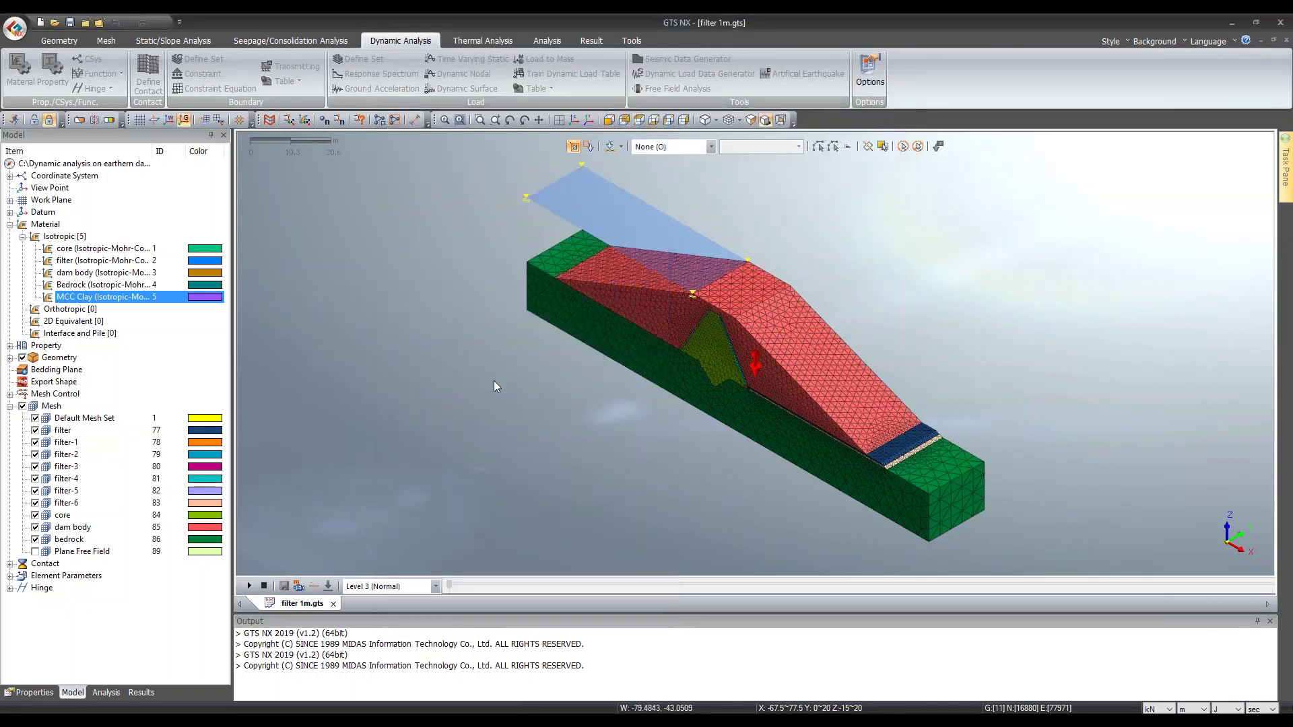
{"action": "left_click", "coordinate": [106, 693]}
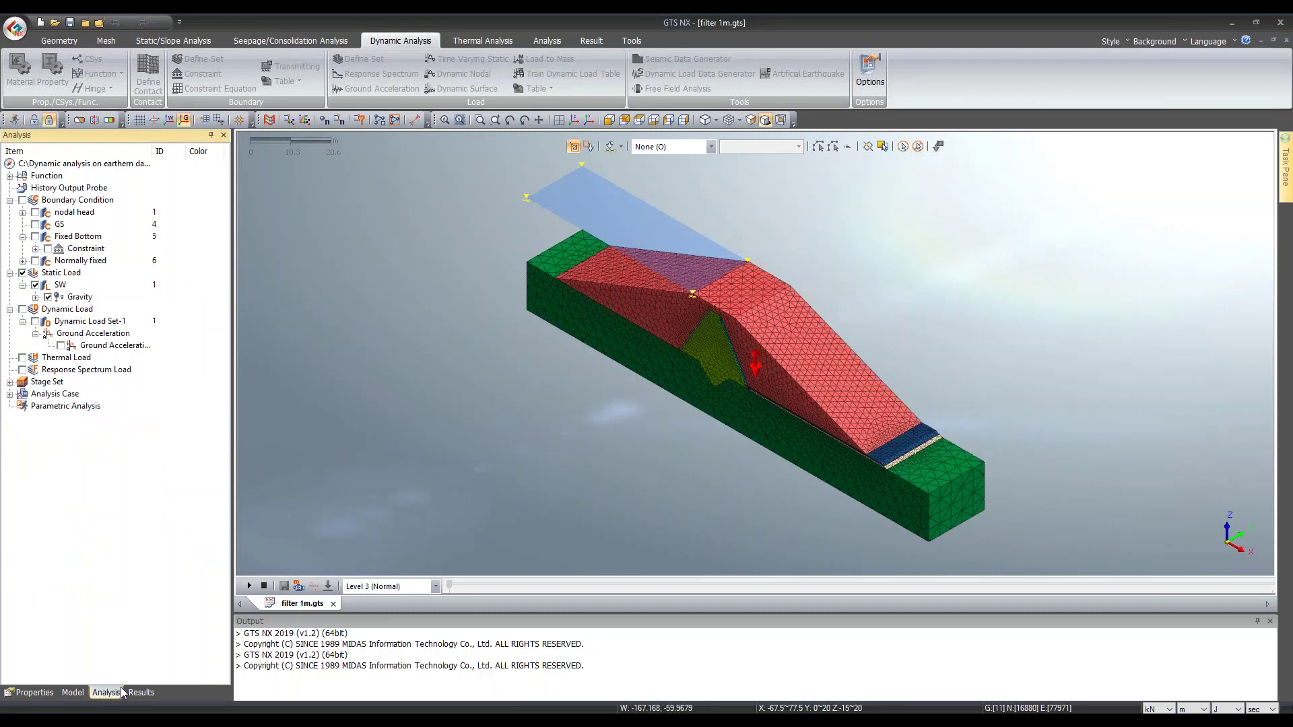
Step: Expand the analysis cases, browse the eigenvalue modes in the results, and open the EigenValue analysis result table
{"action": "double_click", "coordinate": [20, 396]}
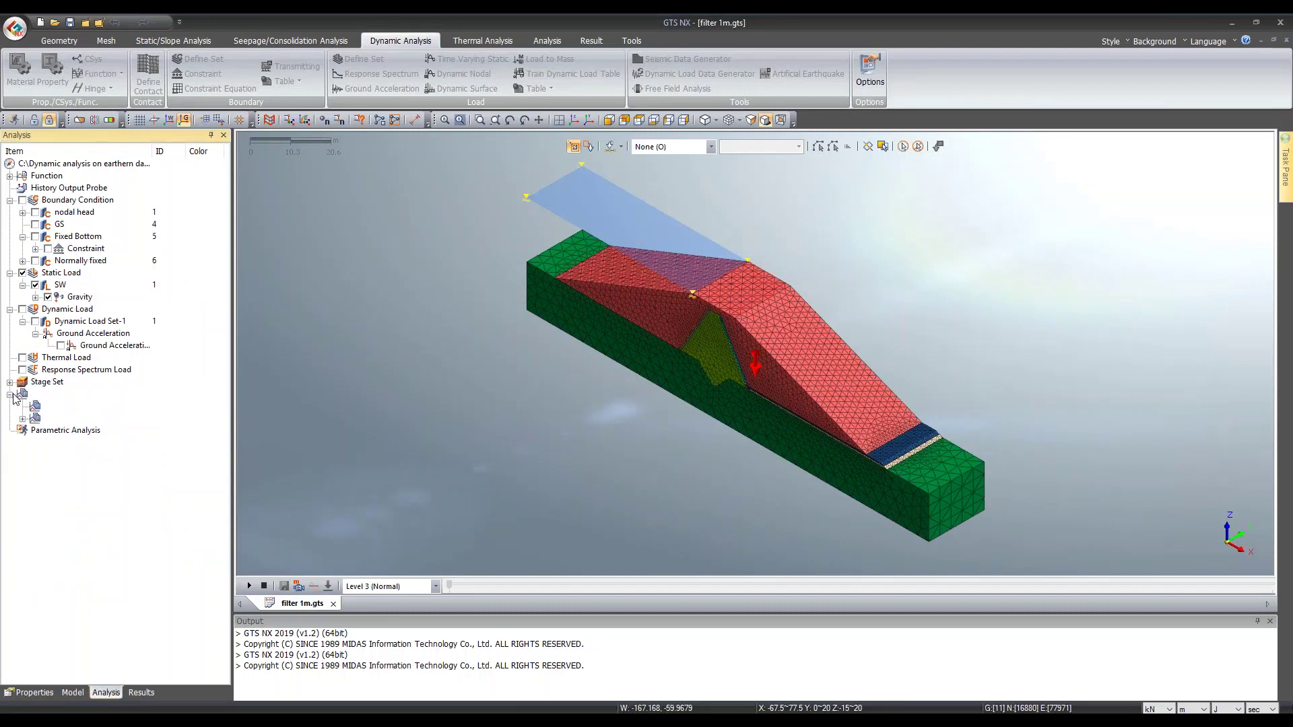
{"action": "left_click", "coordinate": [139, 693]}
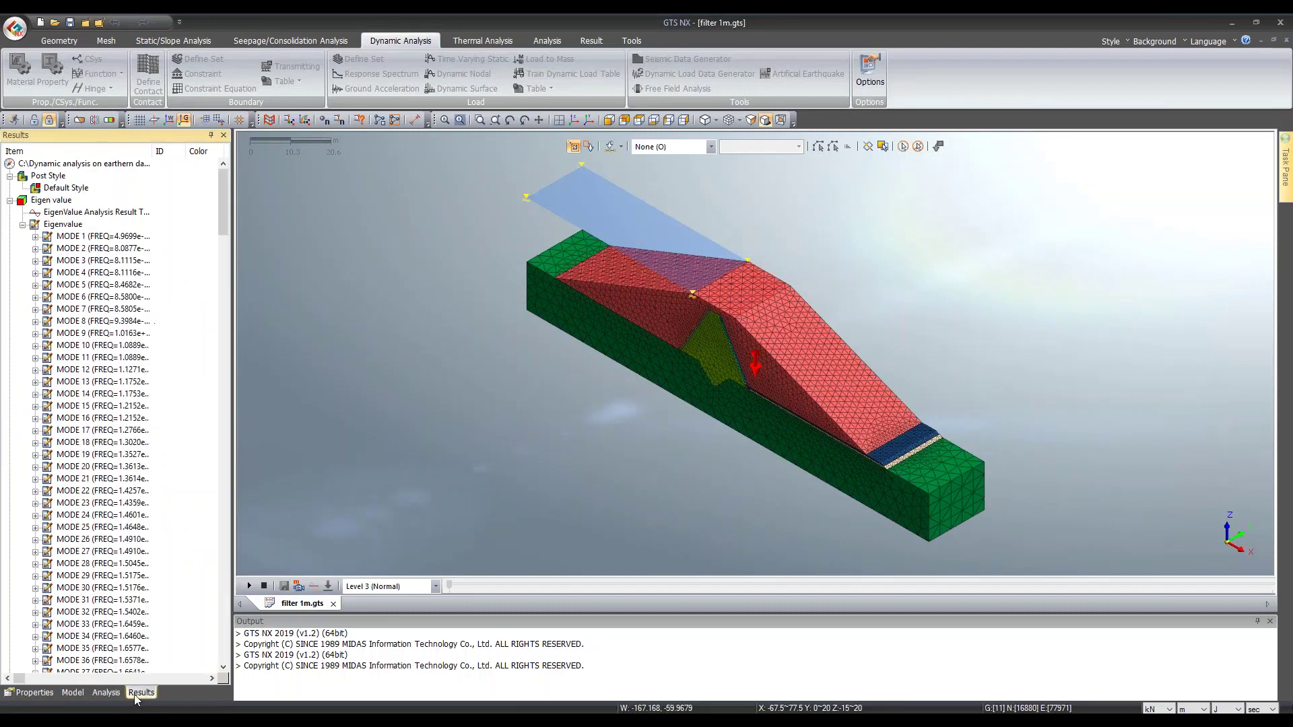
{"action": "scroll", "coordinate": [128, 351], "scroll_direction": "down", "scroll_amount": 9}
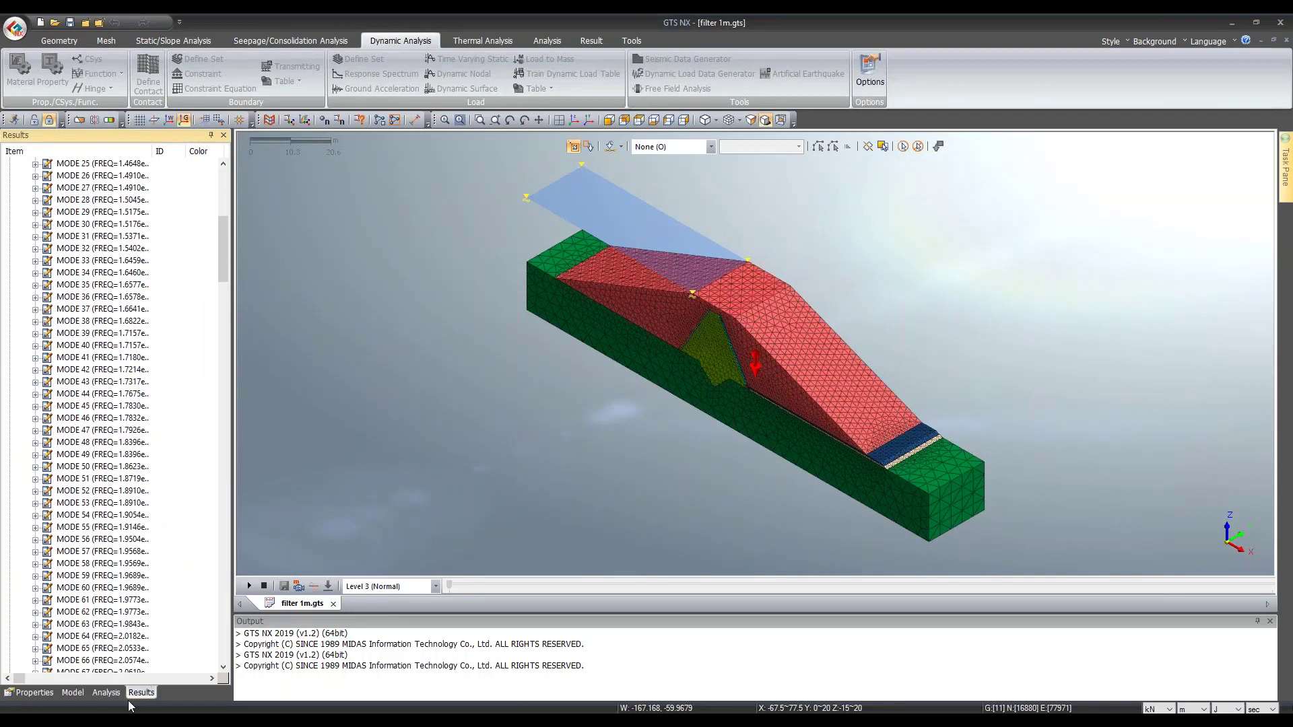
{"action": "left_click", "coordinate": [221, 189]}
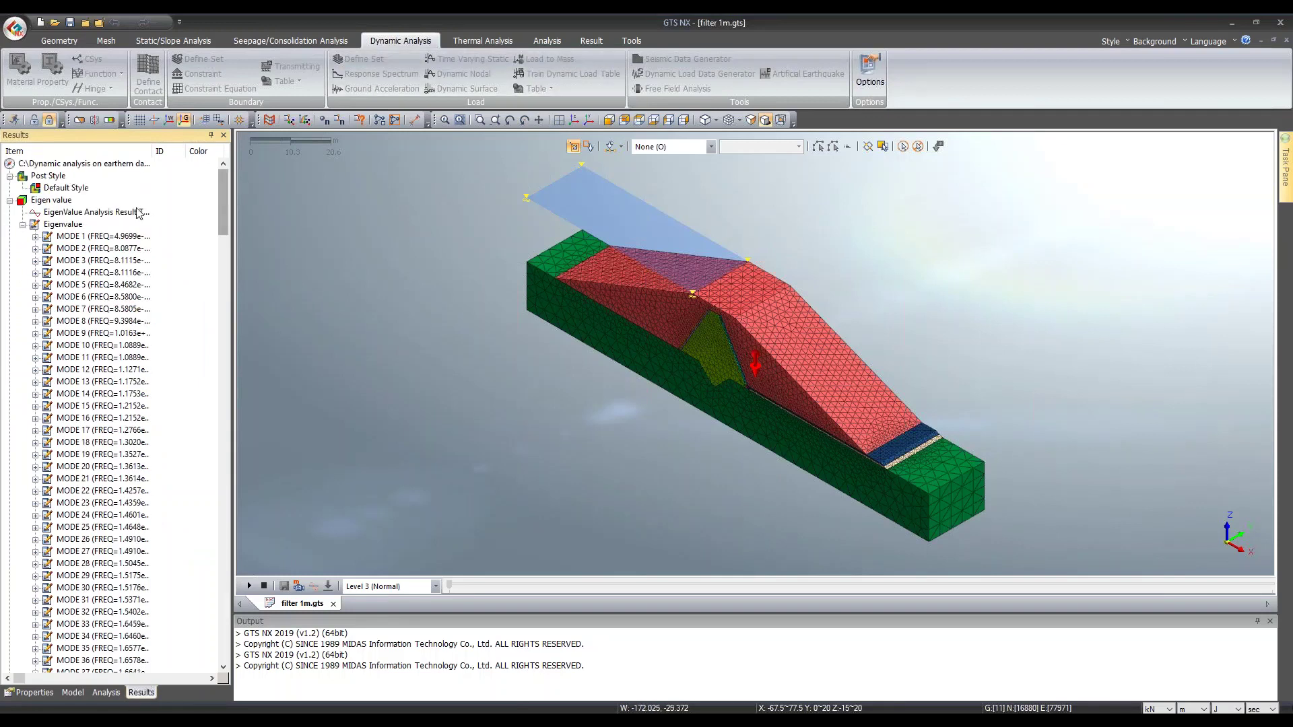
{"action": "left_click", "coordinate": [76, 213]}
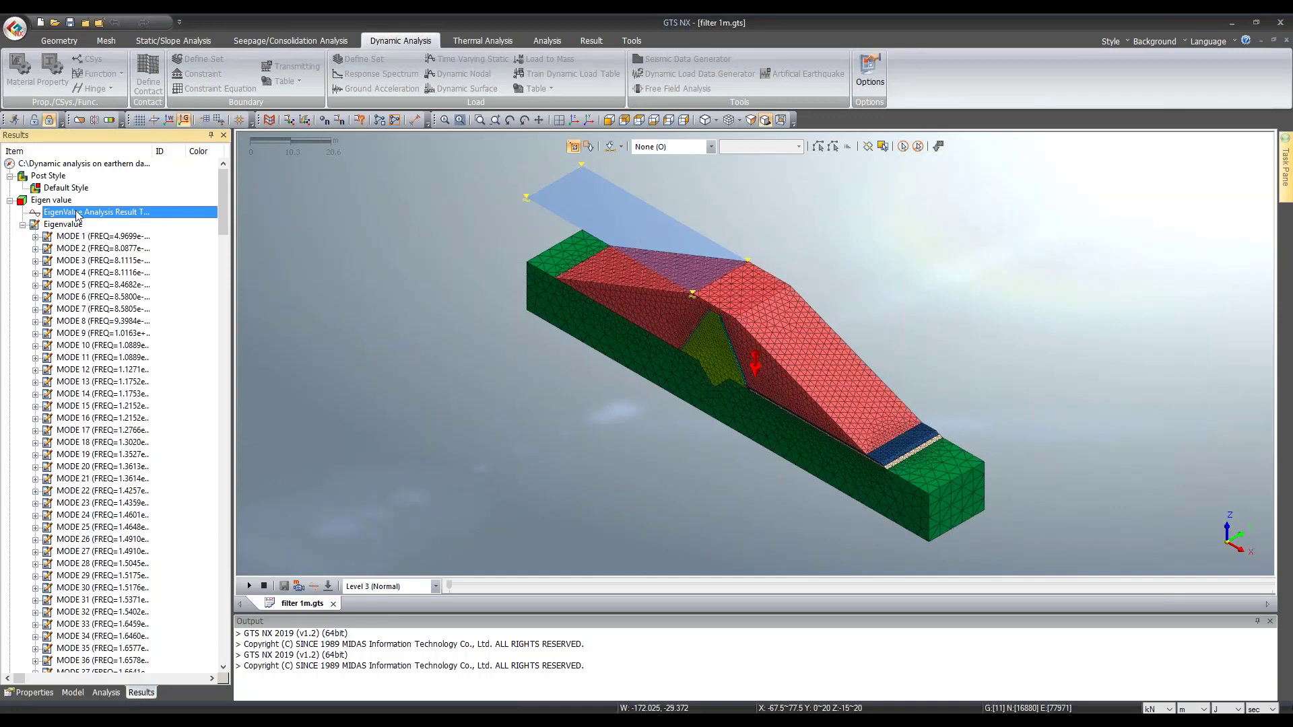
{"action": "double_click", "coordinate": [84, 213]}
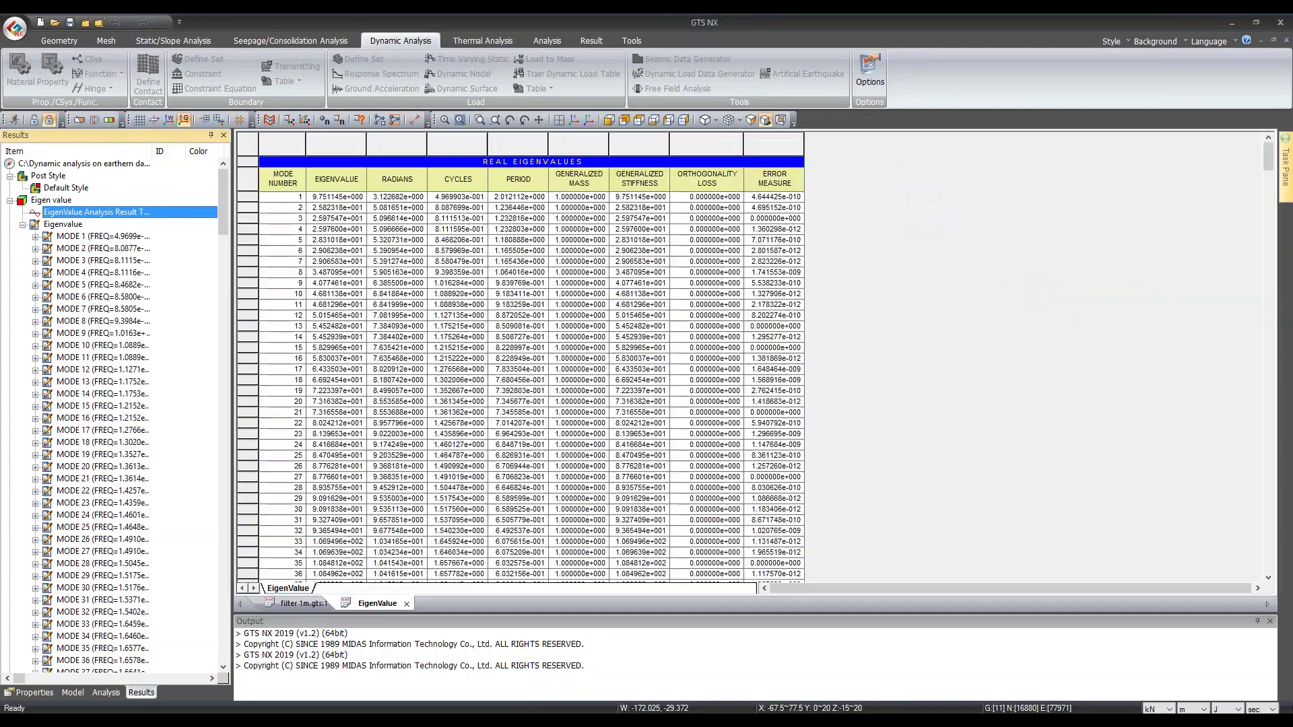
Step: Locate the percentage modal effective mass table and highlight the T1 values of modes 112 and 113
{"action": "left_click", "coordinate": [406, 604]}
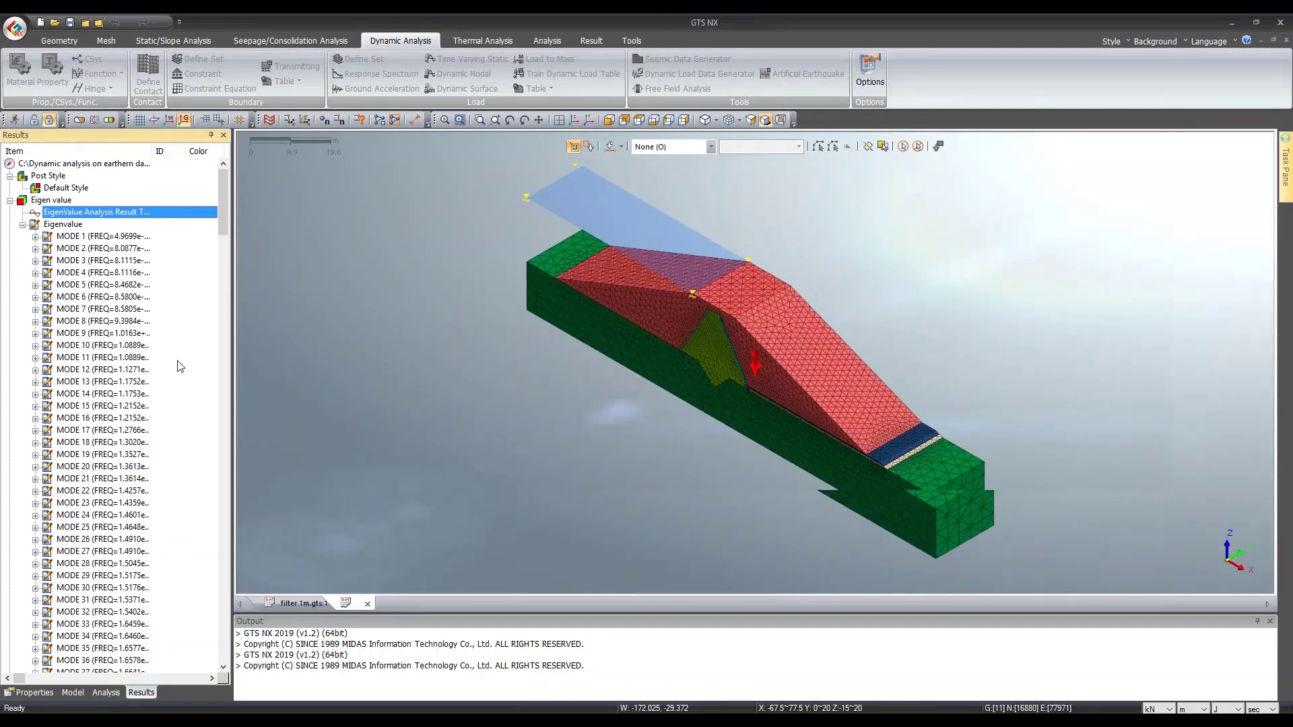
{"action": "scroll", "coordinate": [543, 320], "scroll_direction": "down", "scroll_amount": 10}
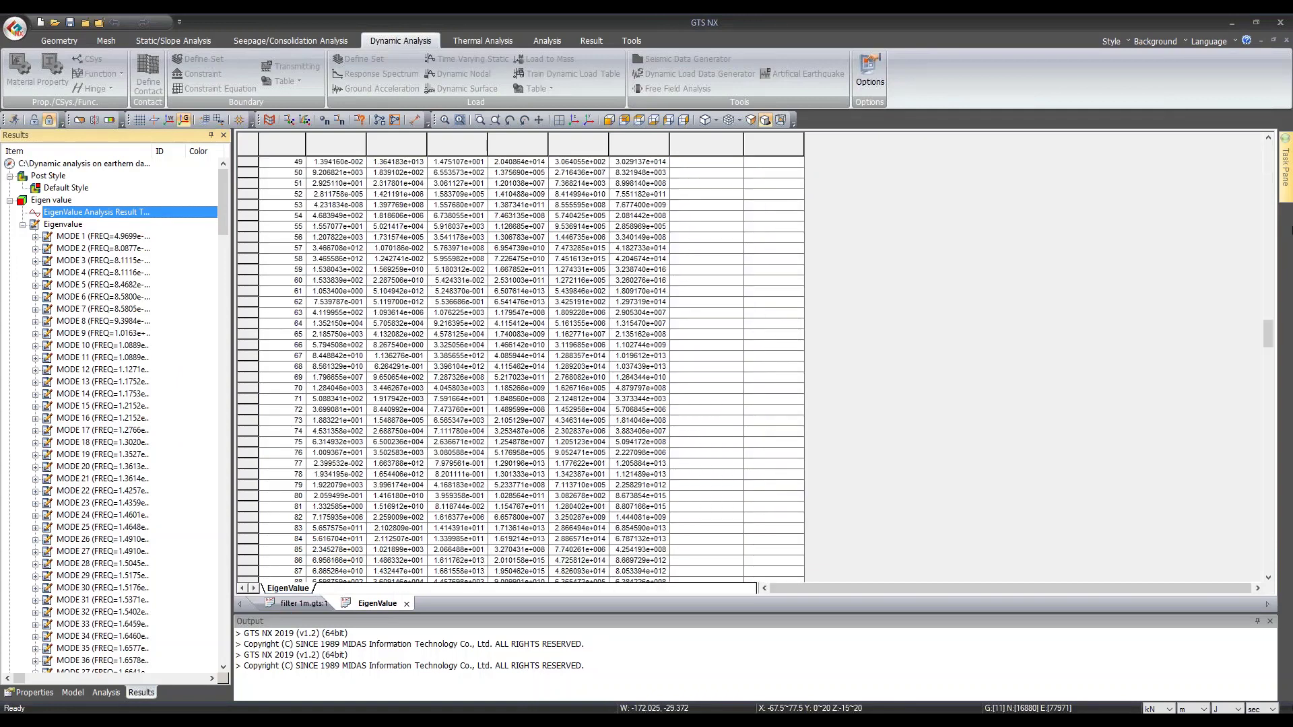
{"action": "left_click_drag", "start_coordinate": [1268, 339], "coordinate": [1268, 569]}
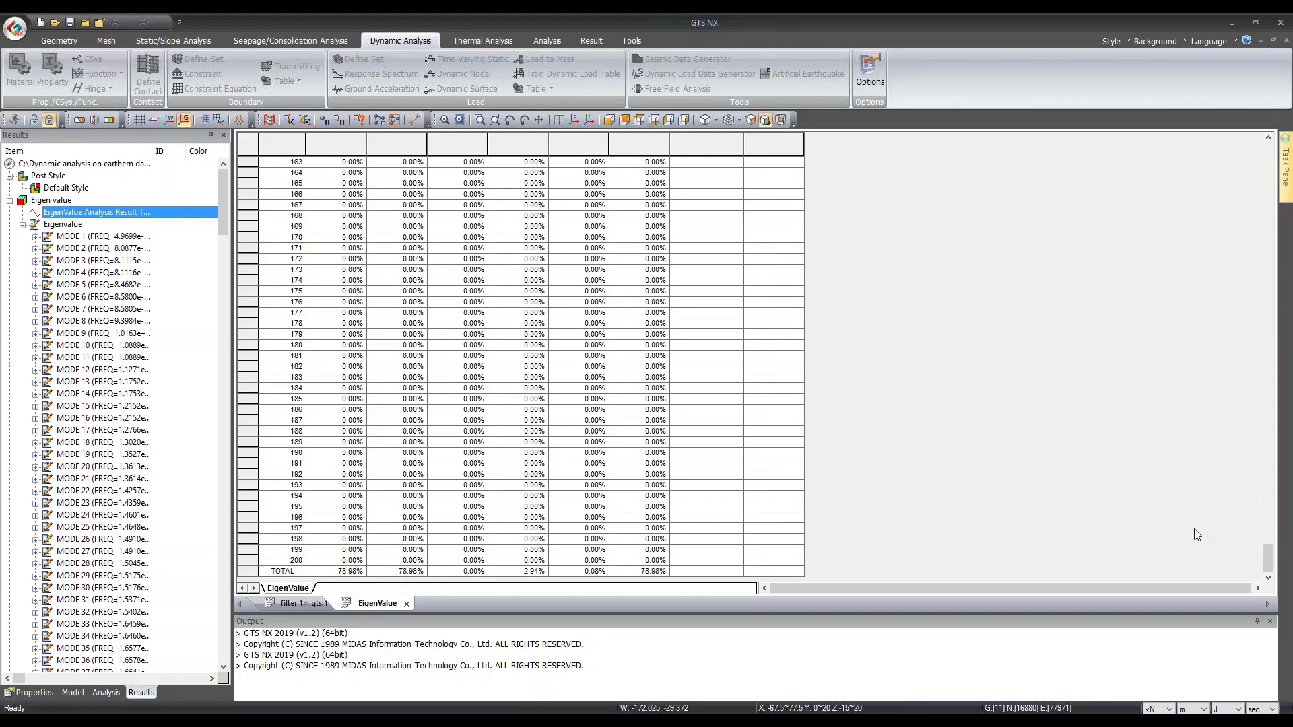
{"action": "left_click_drag", "start_coordinate": [1267, 558], "coordinate": [1271, 424]}
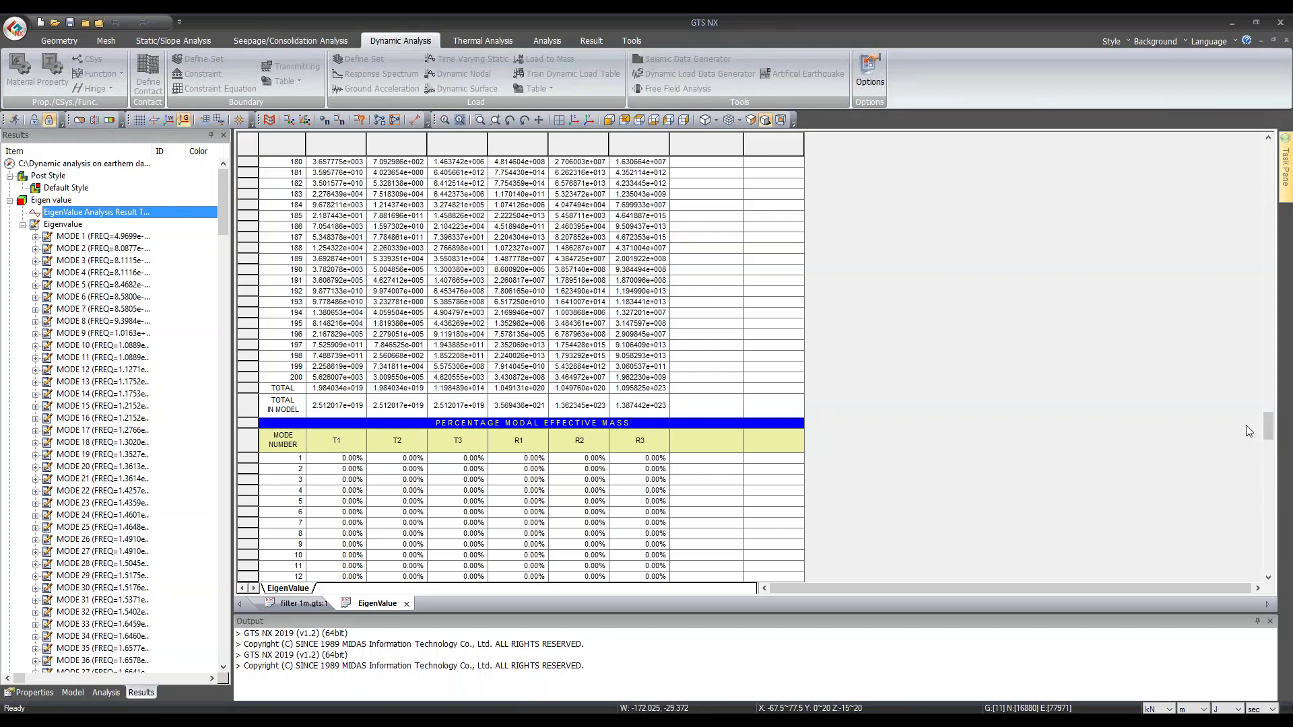
{"action": "left_click_drag", "start_coordinate": [1268, 424], "coordinate": [1273, 515]}
{"action": "left_click_drag", "start_coordinate": [290, 238], "coordinate": [356, 244]}
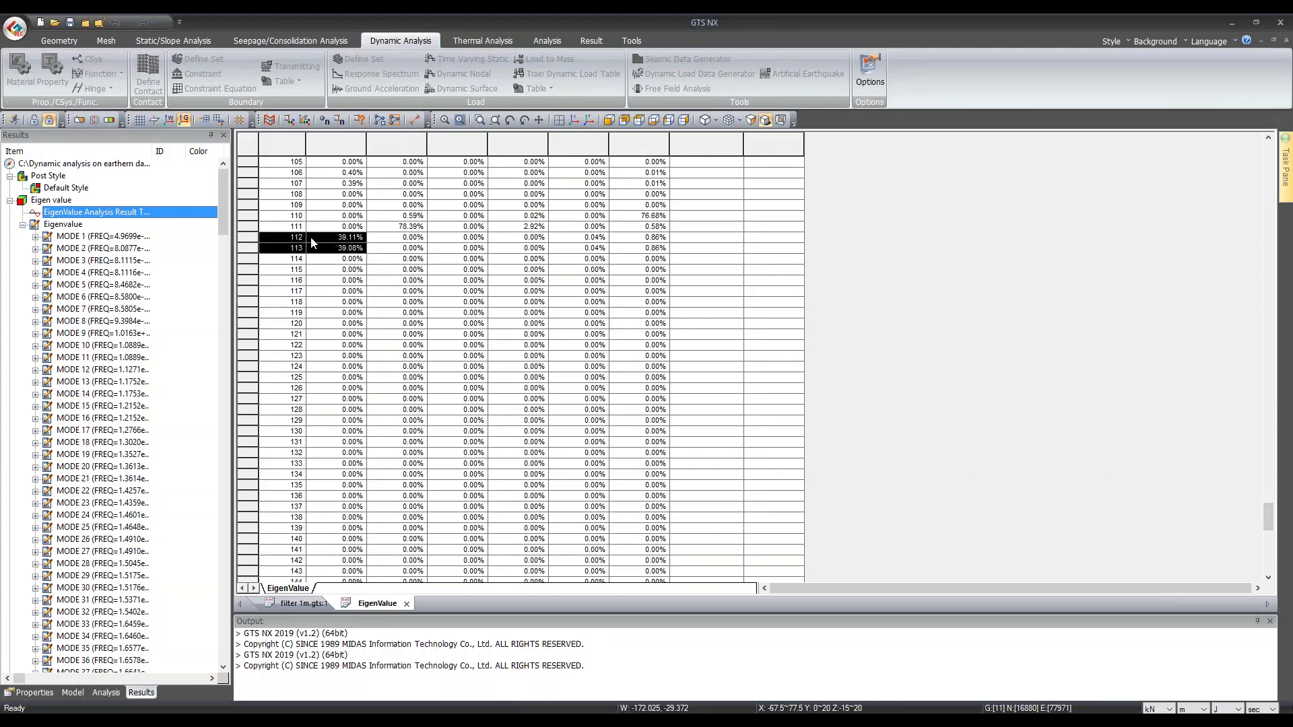
Step: Highlight modes 112 and 113 in the modal effective mass table and return to the real eigenvalues table
{"action": "left_click_drag", "start_coordinate": [1271, 518], "coordinate": [1256, 370]}
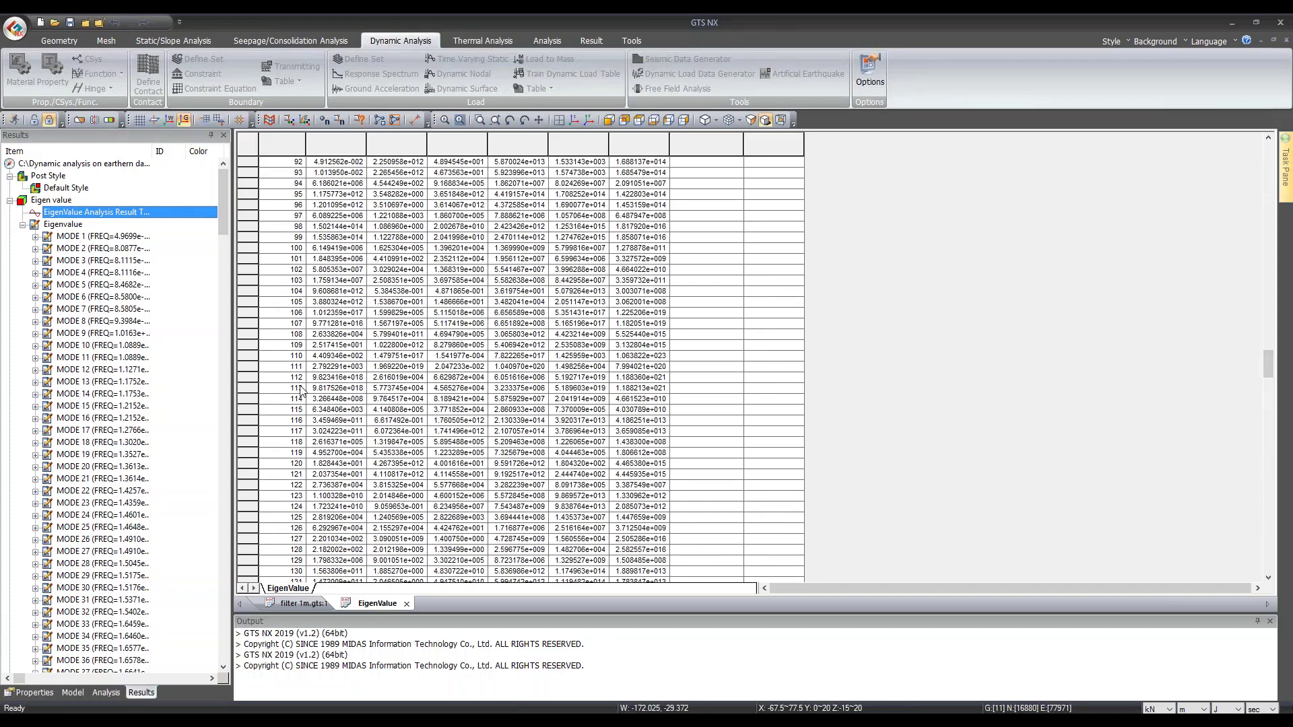
{"action": "left_click_drag", "start_coordinate": [292, 384], "coordinate": [465, 394]}
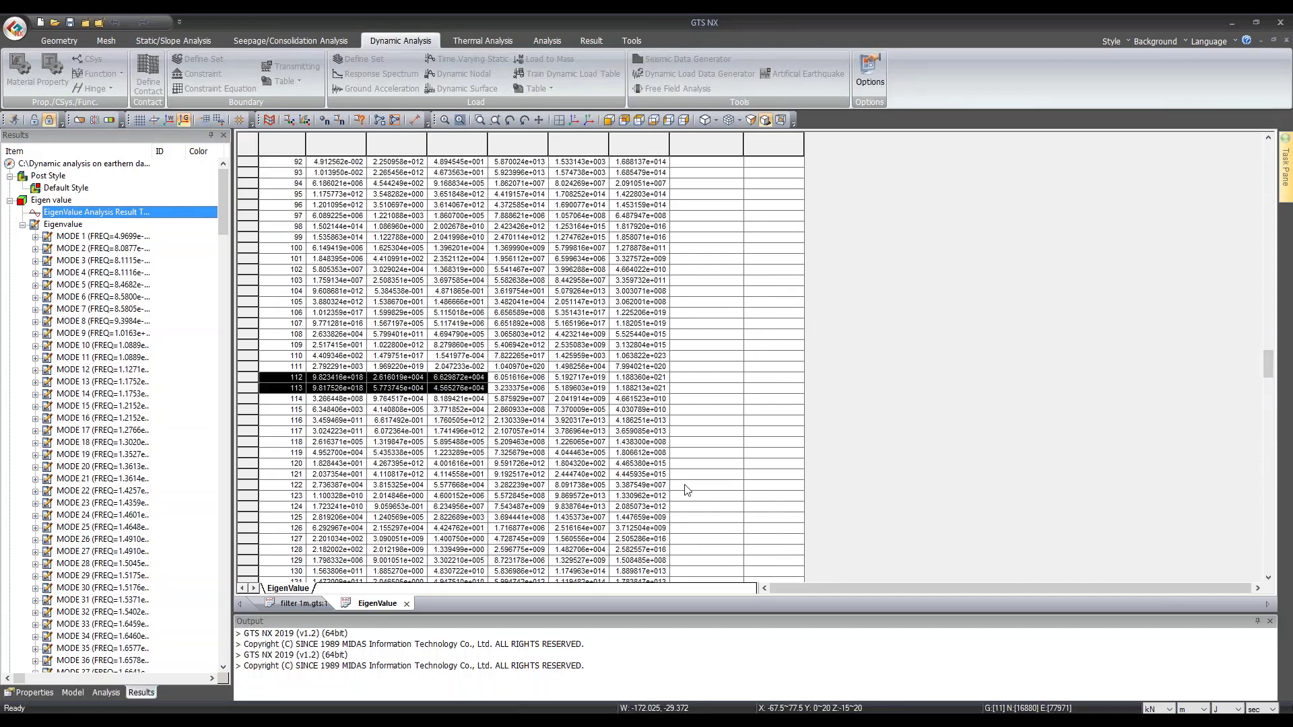
{"action": "left_click_drag", "start_coordinate": [1272, 369], "coordinate": [1246, 145]}
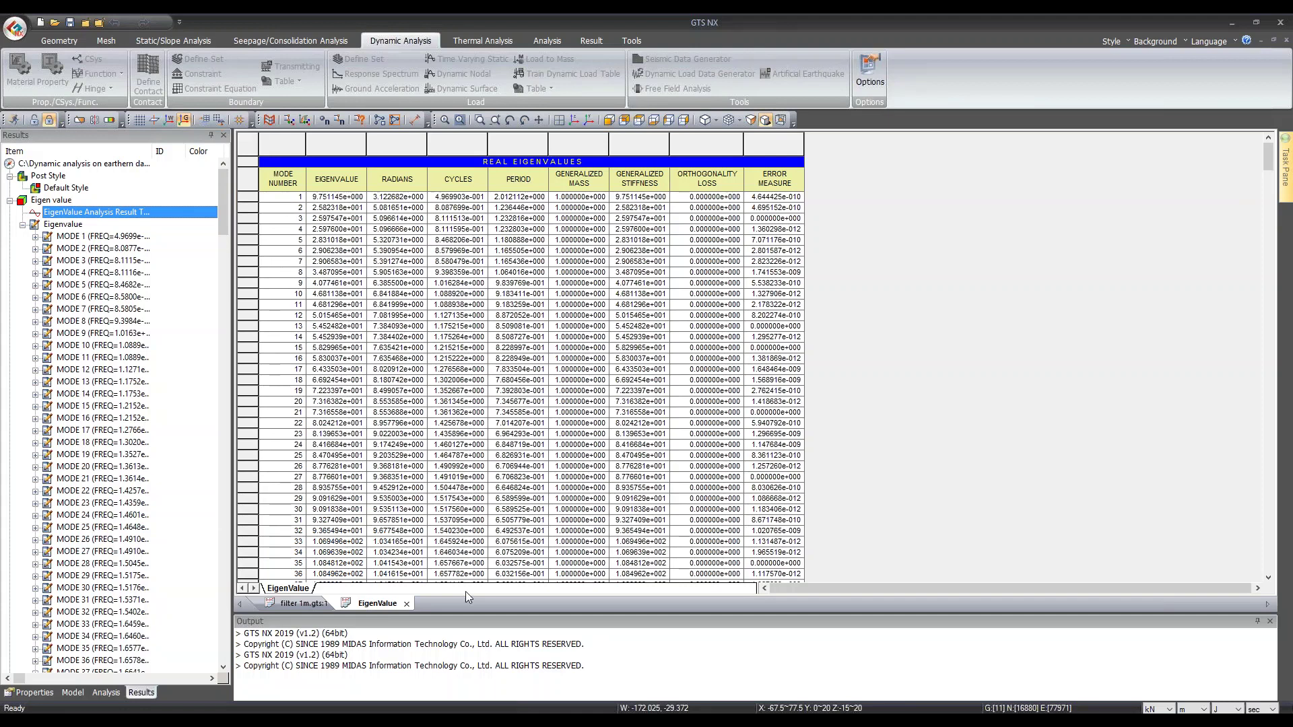
Step: Return to the filter 1m.gts model and open the LTH linear time history case for editing
{"action": "left_click", "coordinate": [308, 606]}
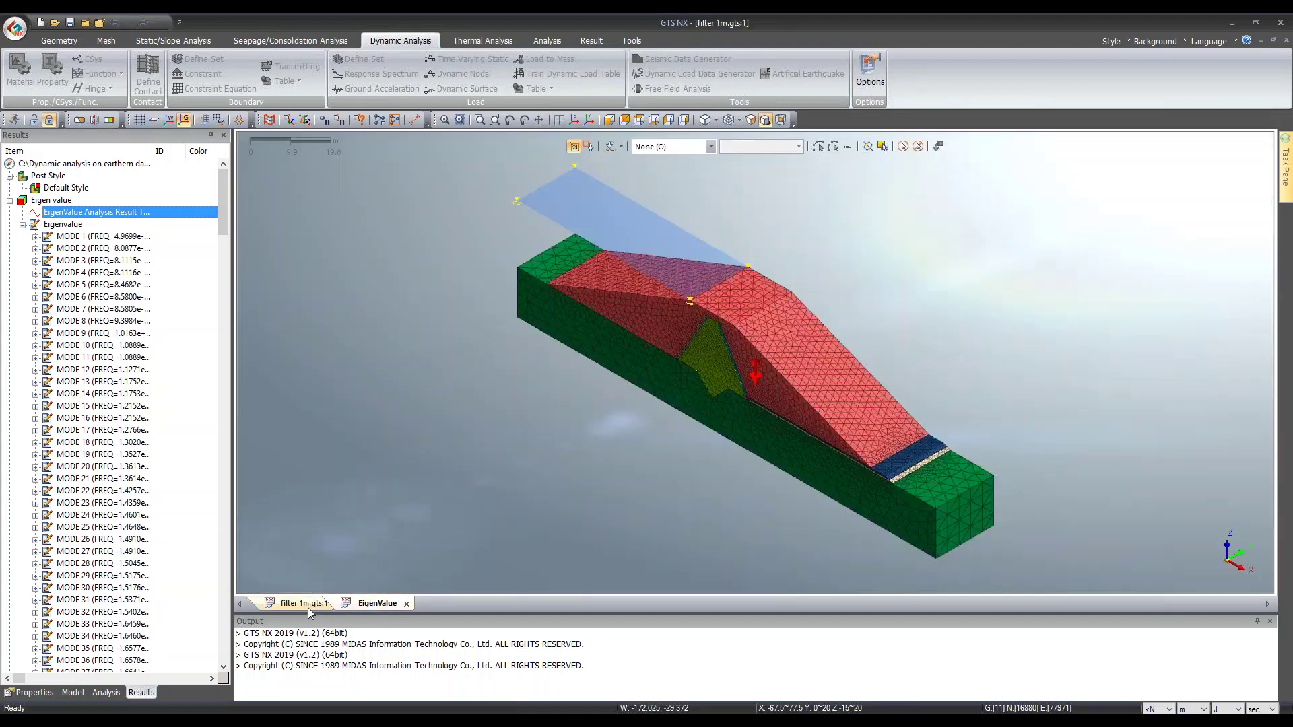
{"action": "left_click", "coordinate": [102, 692]}
{"action": "right_click", "coordinate": [37, 419]}
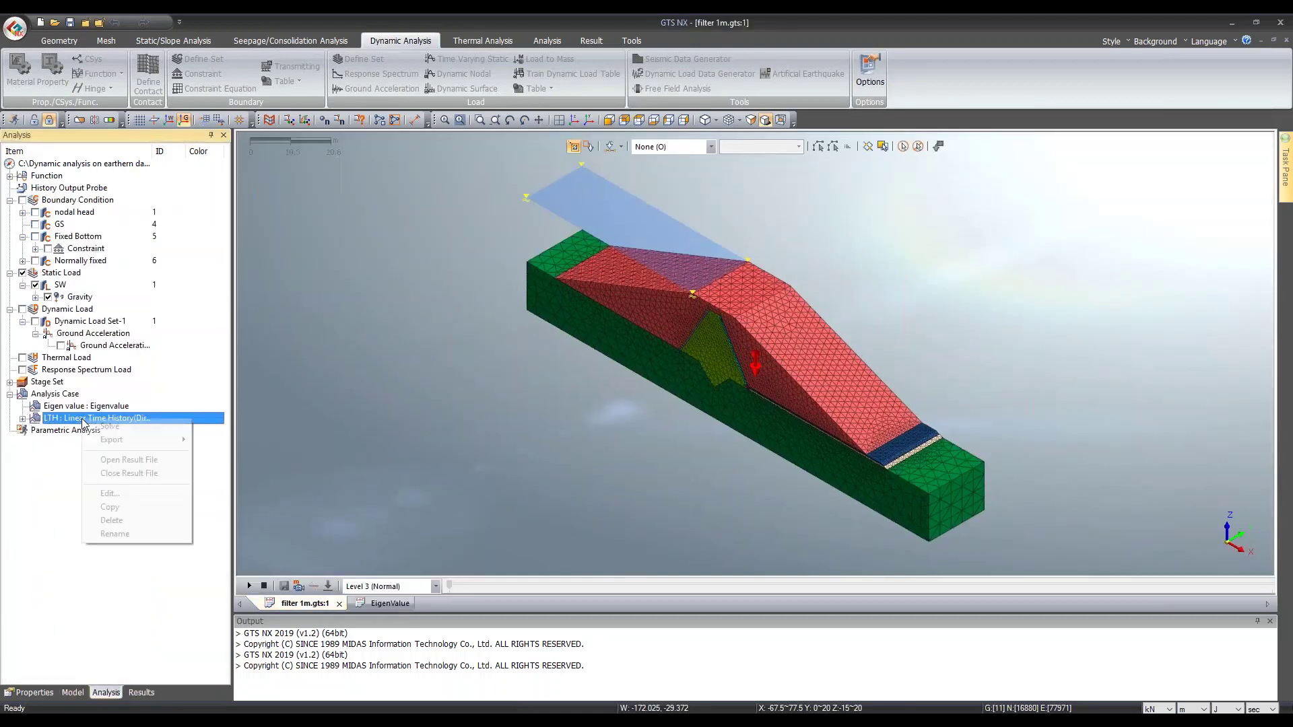
{"action": "left_click", "coordinate": [103, 491]}
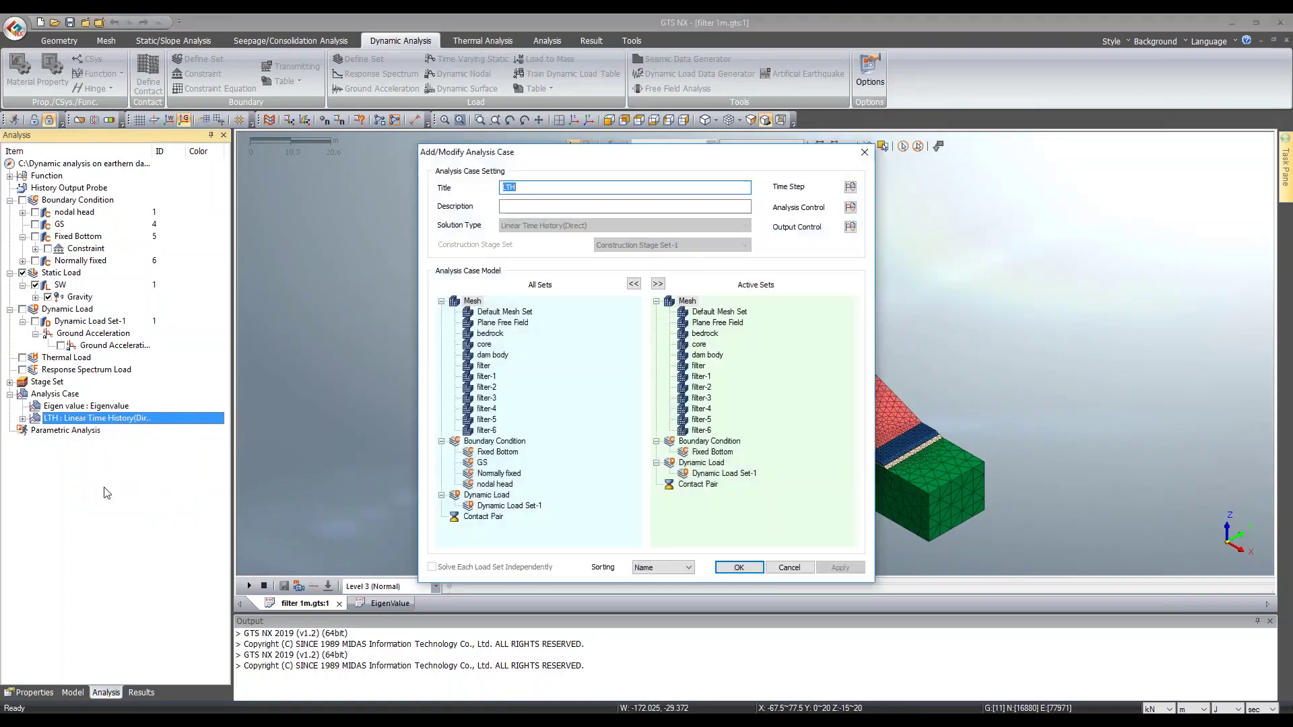
Step: Open LTH's analysis control and examine the damping method's modal frequencies and mass and stiffness coefficients
{"action": "left_click", "coordinate": [850, 208]}
{"action": "left_click_drag", "start_coordinate": [875, 179], "coordinate": [803, 181]}
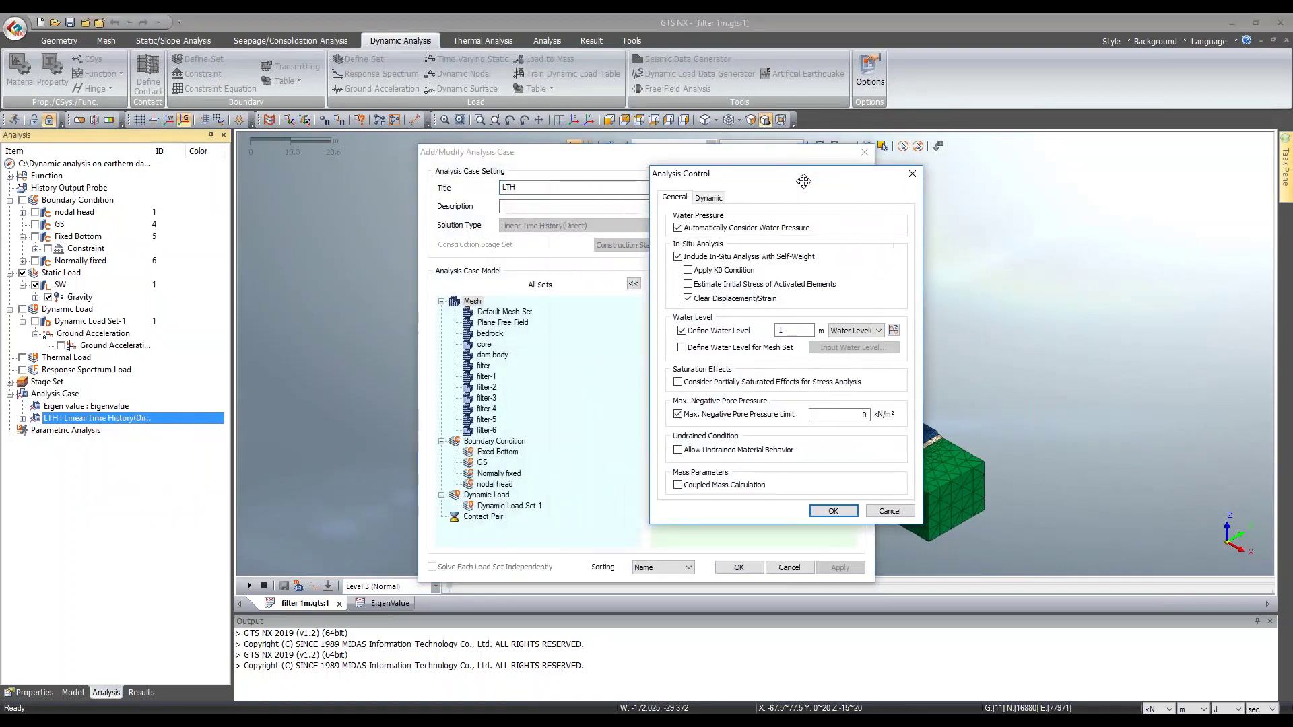
{"action": "left_click", "coordinate": [708, 198]}
{"action": "left_click", "coordinate": [893, 230]}
{"action": "left_click_drag", "start_coordinate": [1029, 174], "coordinate": [851, 174]}
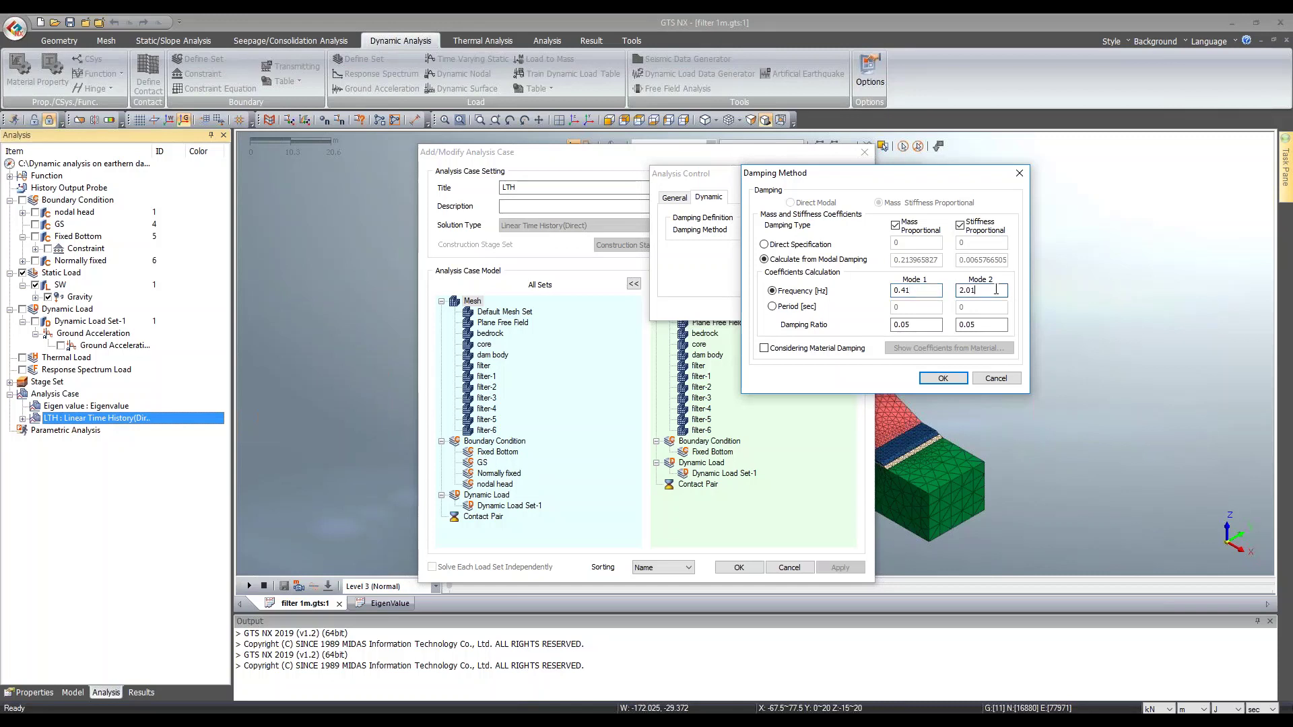
Step: Enable consideration of material damping, review the damping coefficients for the specified materials, and close that list
{"action": "left_click", "coordinate": [922, 326]}
{"action": "left_click", "coordinate": [828, 351]}
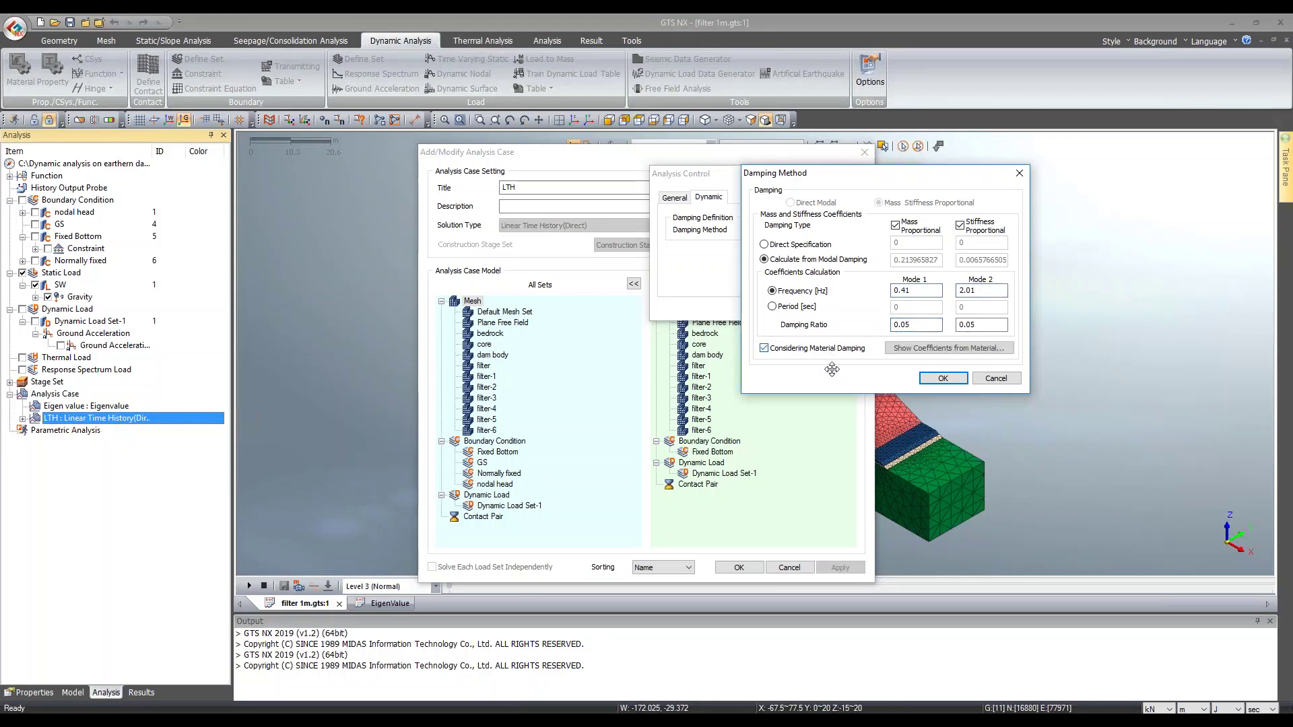
{"action": "left_click", "coordinate": [907, 348]}
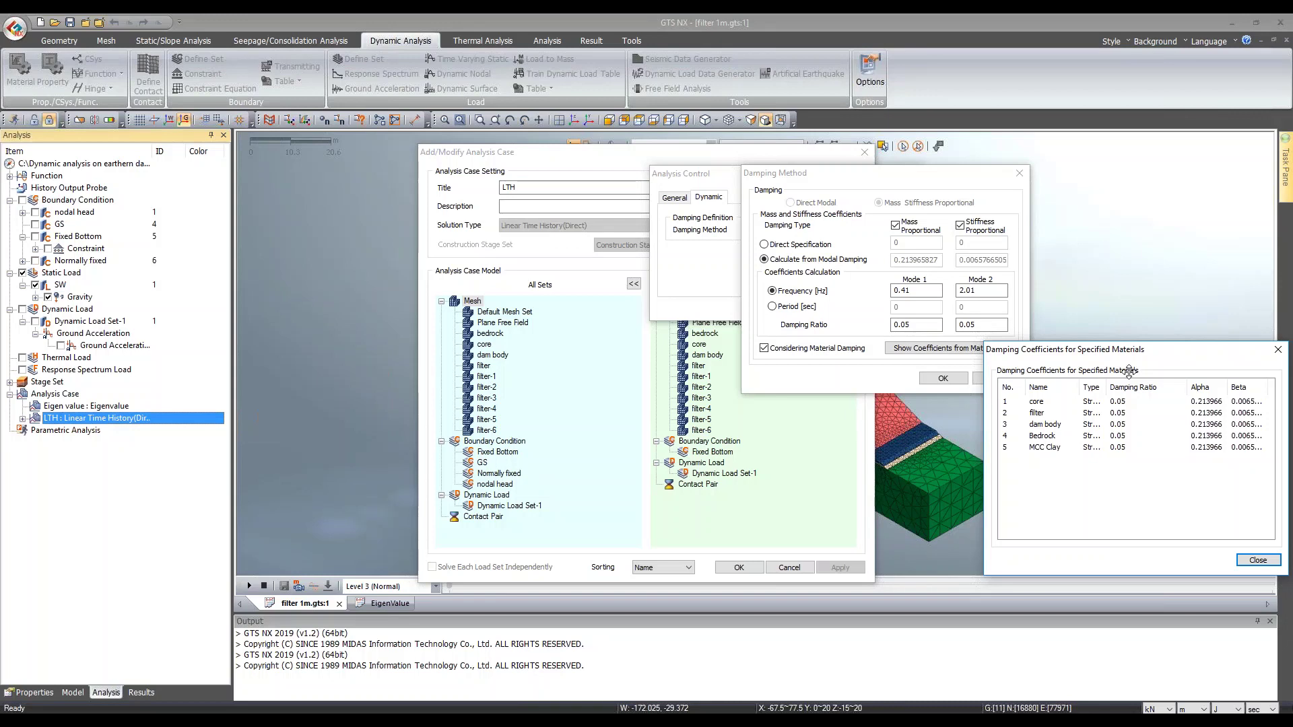
{"action": "left_click_drag", "start_coordinate": [1131, 370], "coordinate": [926, 308]}
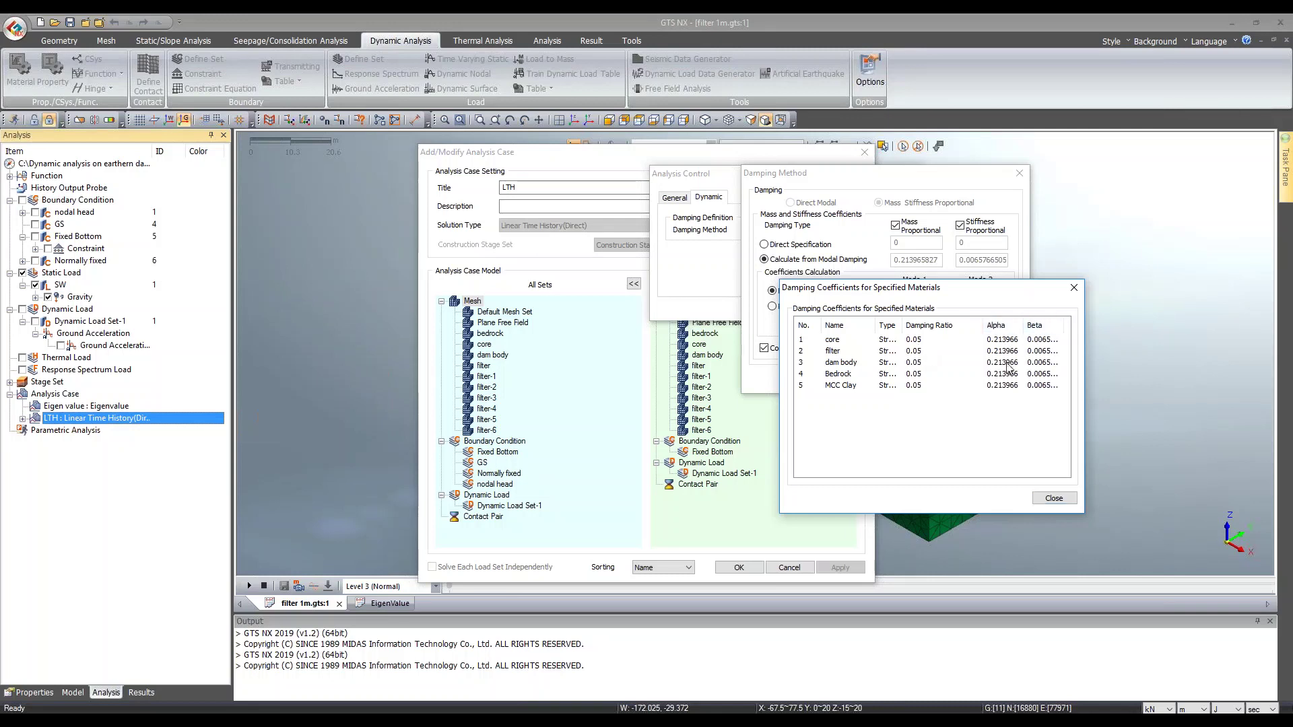
{"action": "left_click", "coordinate": [1054, 499]}
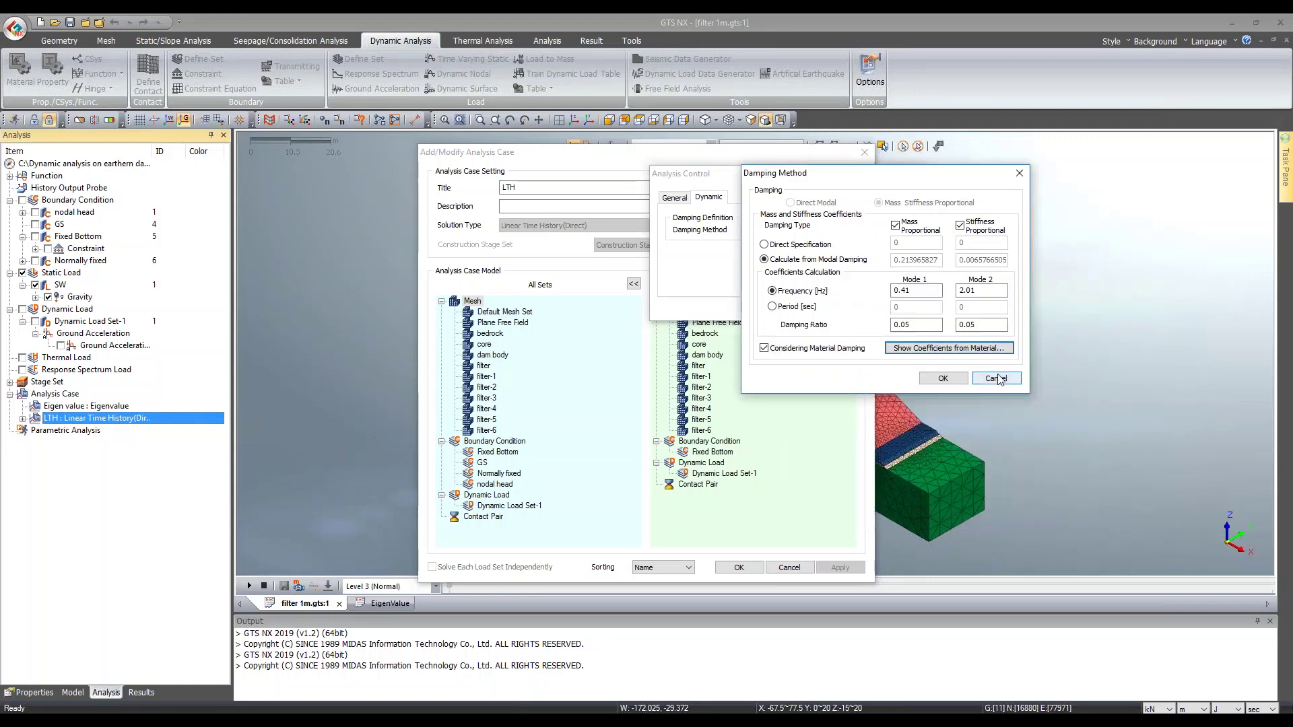
Step: Discard the damping method changes, review LTH's general analysis control settings, and close them without saving
{"action": "left_click", "coordinate": [997, 378]}
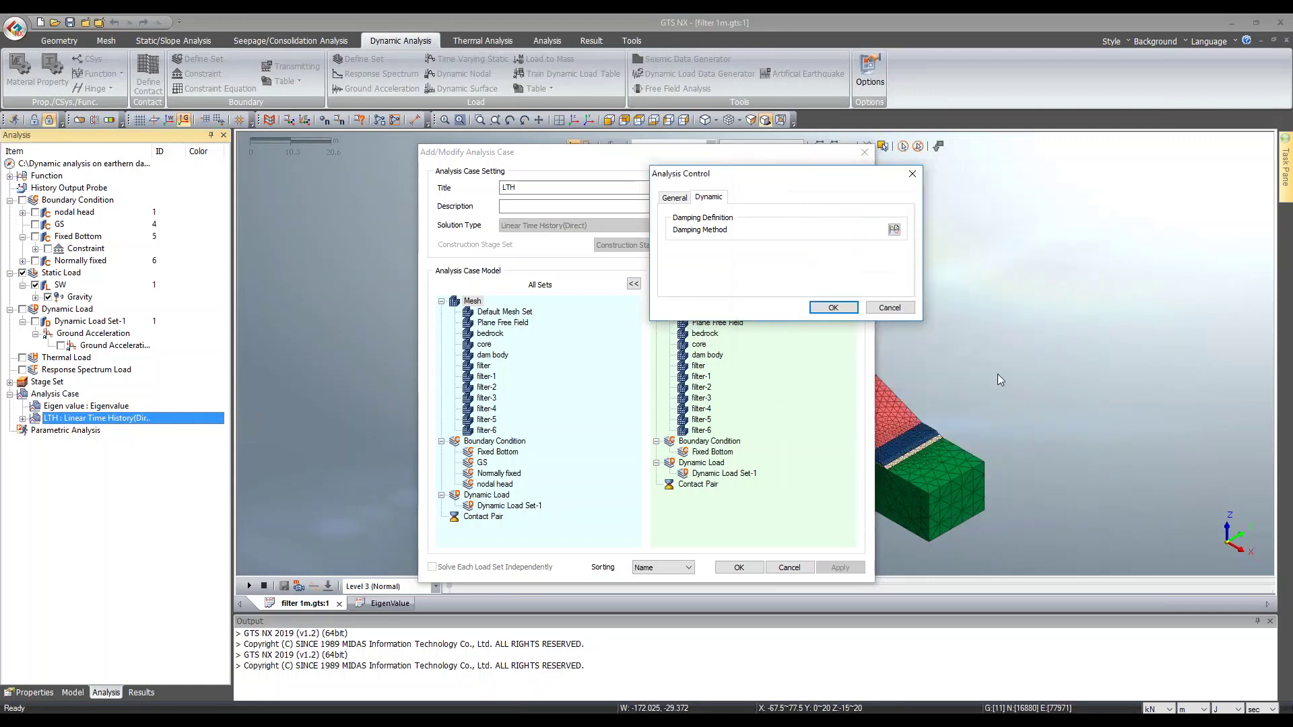
{"action": "left_click", "coordinate": [674, 197]}
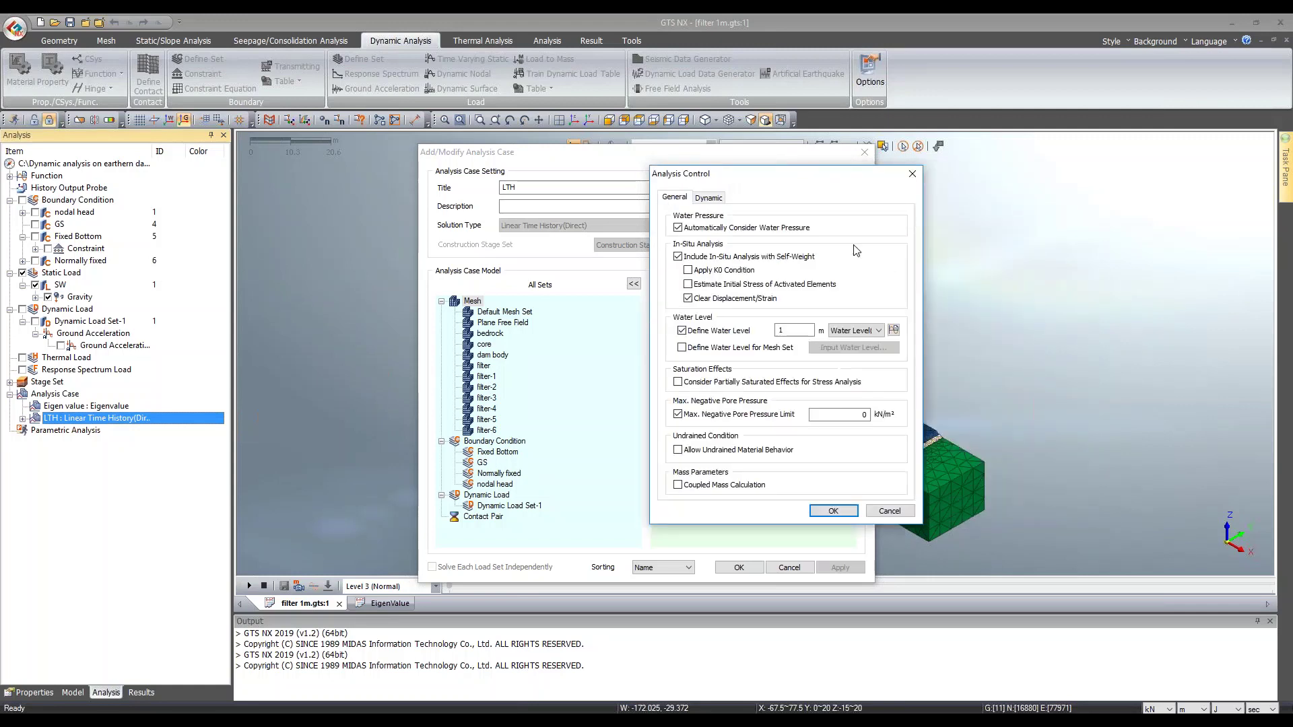
{"action": "left_click", "coordinate": [890, 511]}
Step: Review LTH's time step definition and total time duration, and close the time step and analysis case settings
{"action": "left_click", "coordinate": [850, 187]}
{"action": "left_click", "coordinate": [705, 335]}
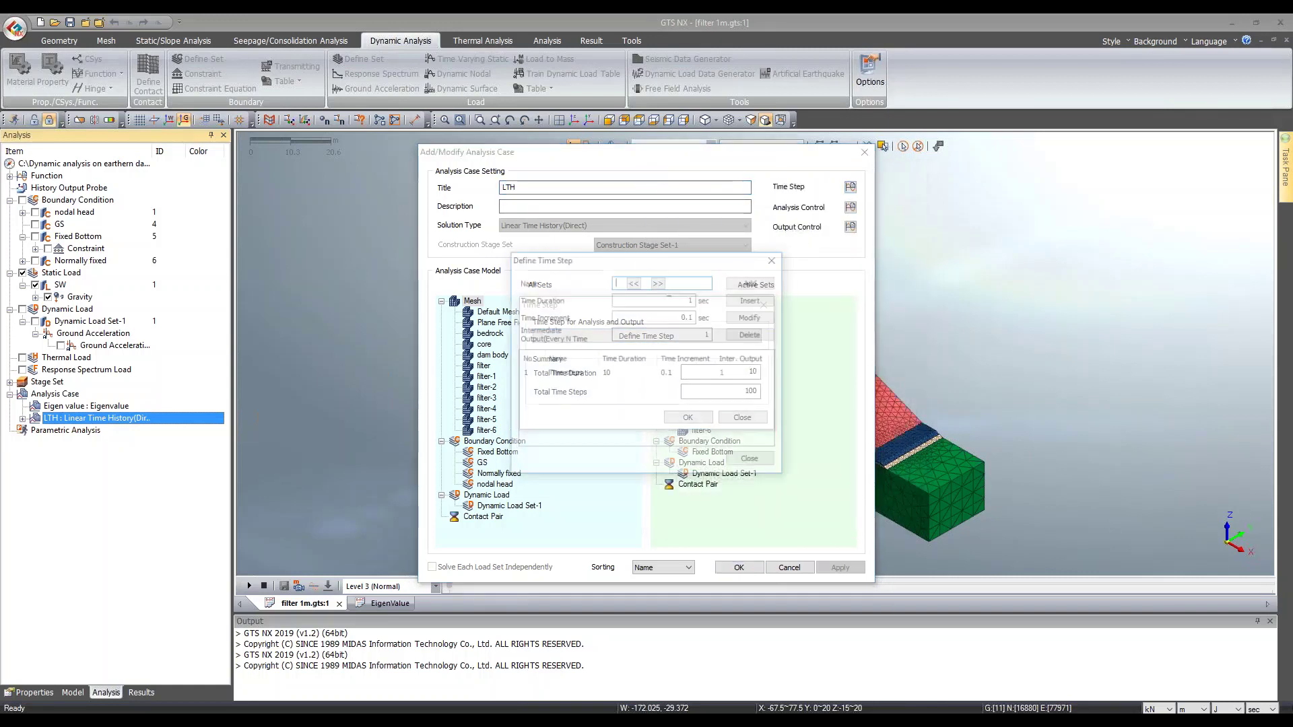
{"action": "left_click", "coordinate": [752, 282]}
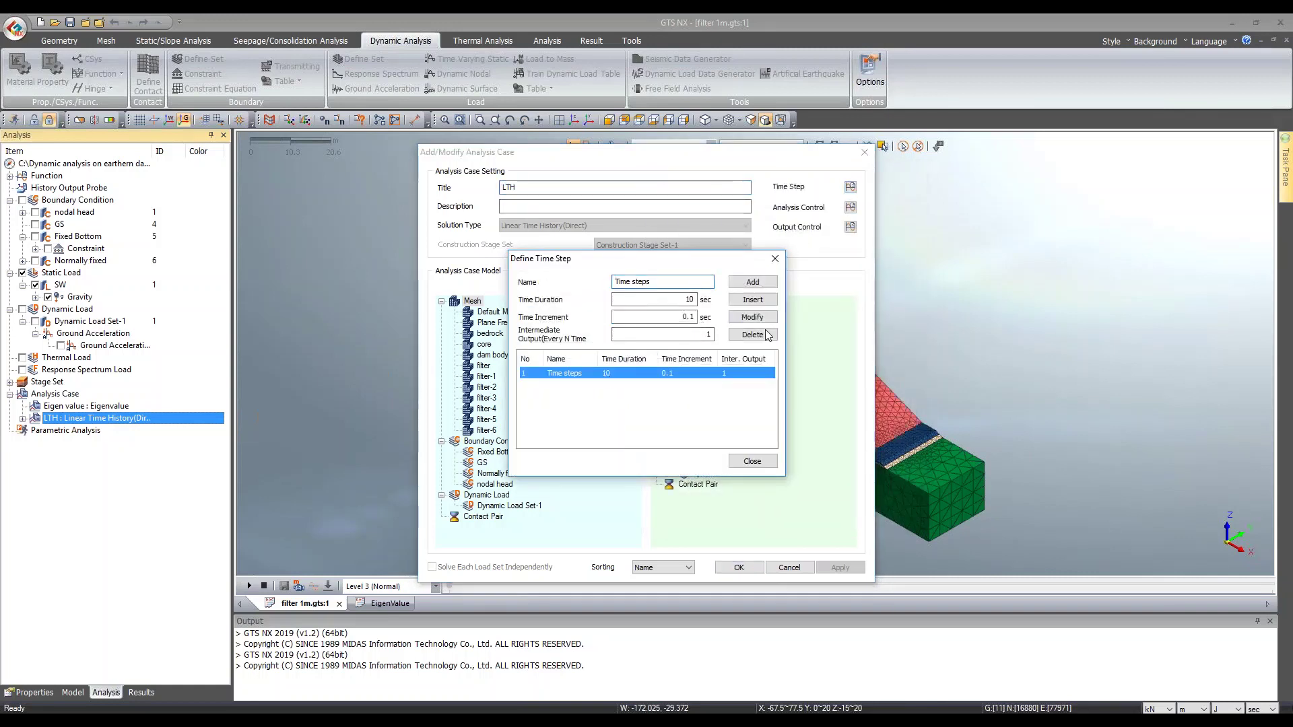
{"action": "left_click", "coordinate": [776, 259]}
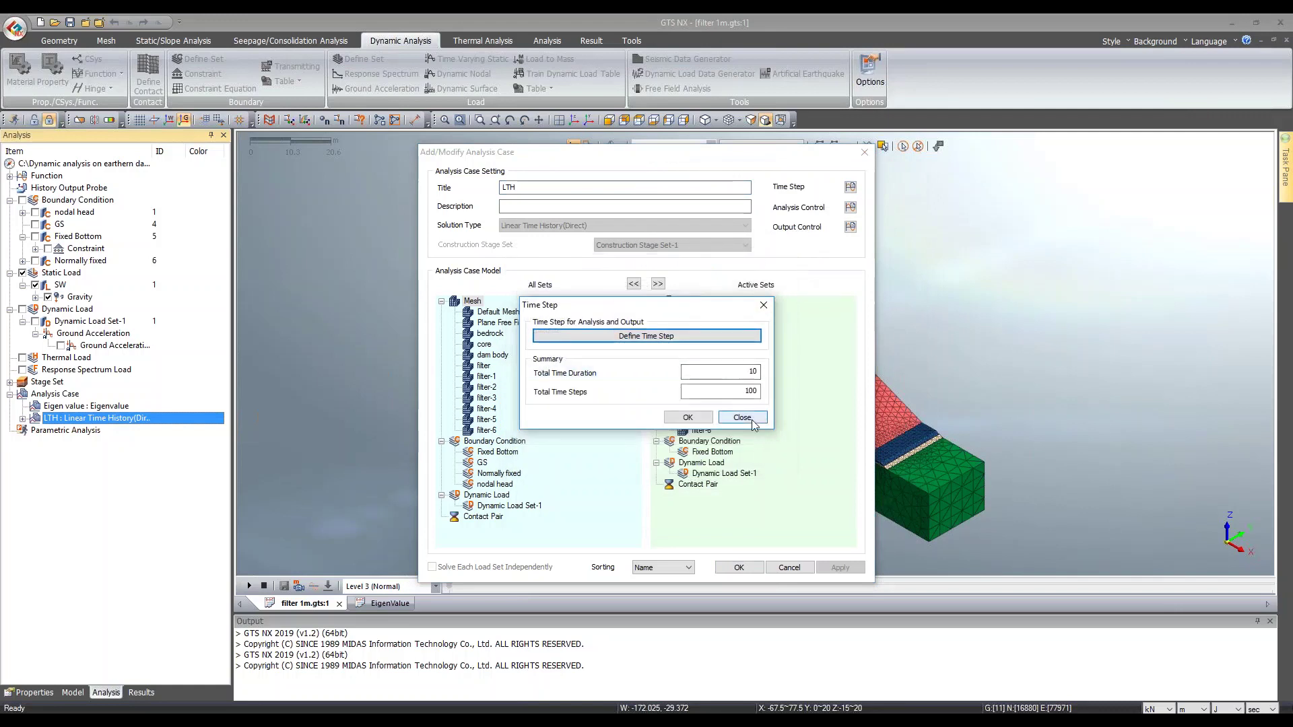
{"action": "double_click", "coordinate": [757, 371]}
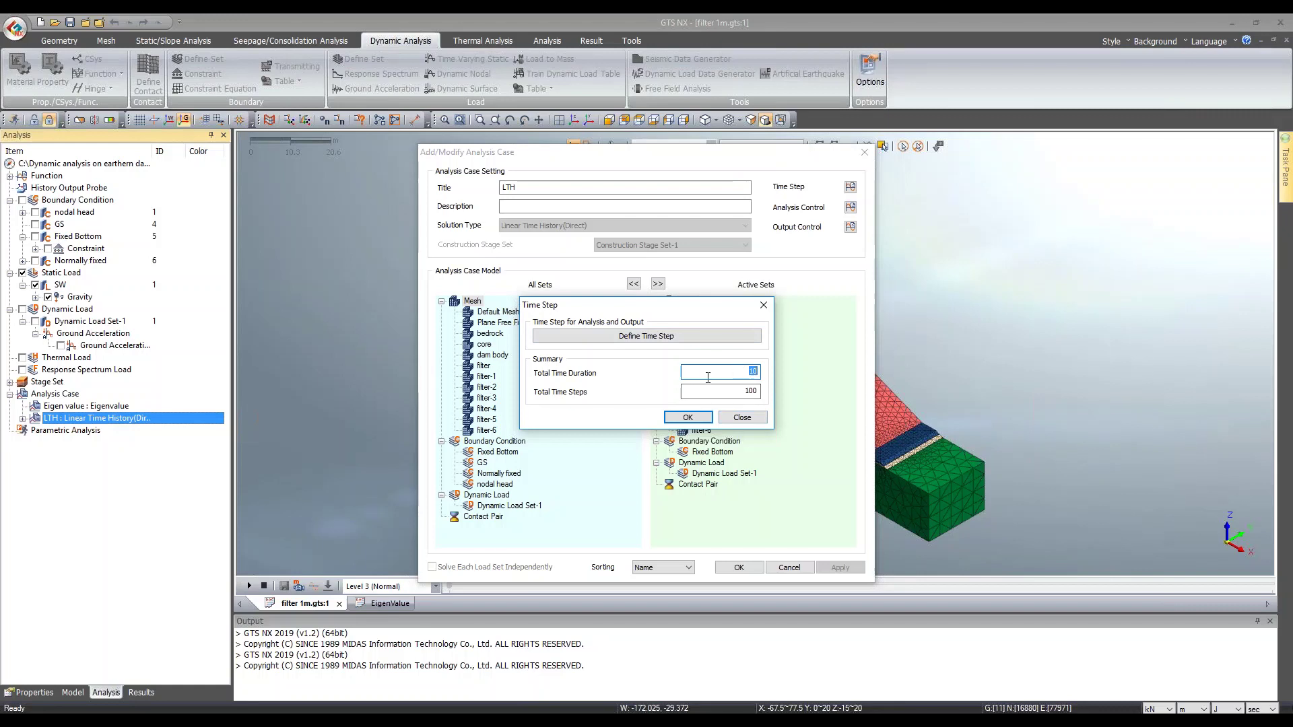
{"action": "left_click", "coordinate": [741, 417]}
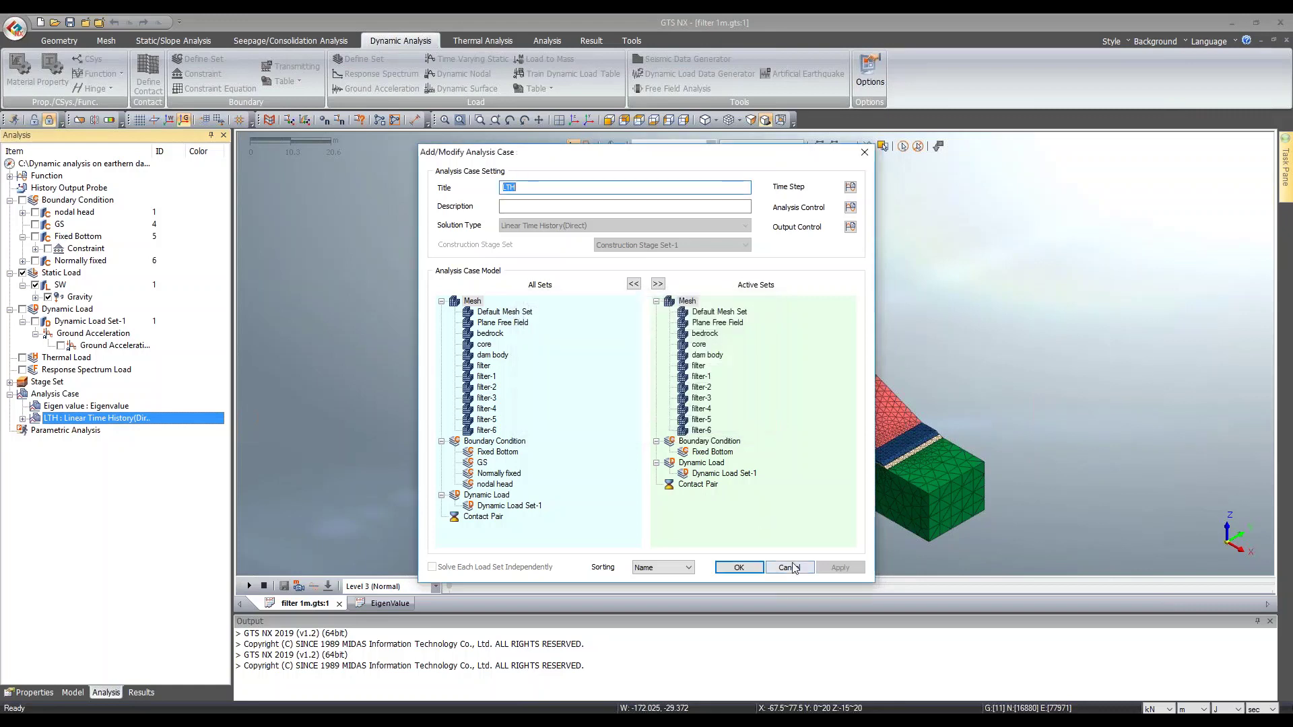
{"action": "left_click", "coordinate": [738, 567]}
Step: Start adding an analysis case, review the available solution types, and close it without creating the case
{"action": "middle_click_drag", "start_coordinate": [725, 380], "coordinate": [857, 370]}
{"action": "middle_click_drag", "start_coordinate": [808, 261], "coordinate": [929, 270]}
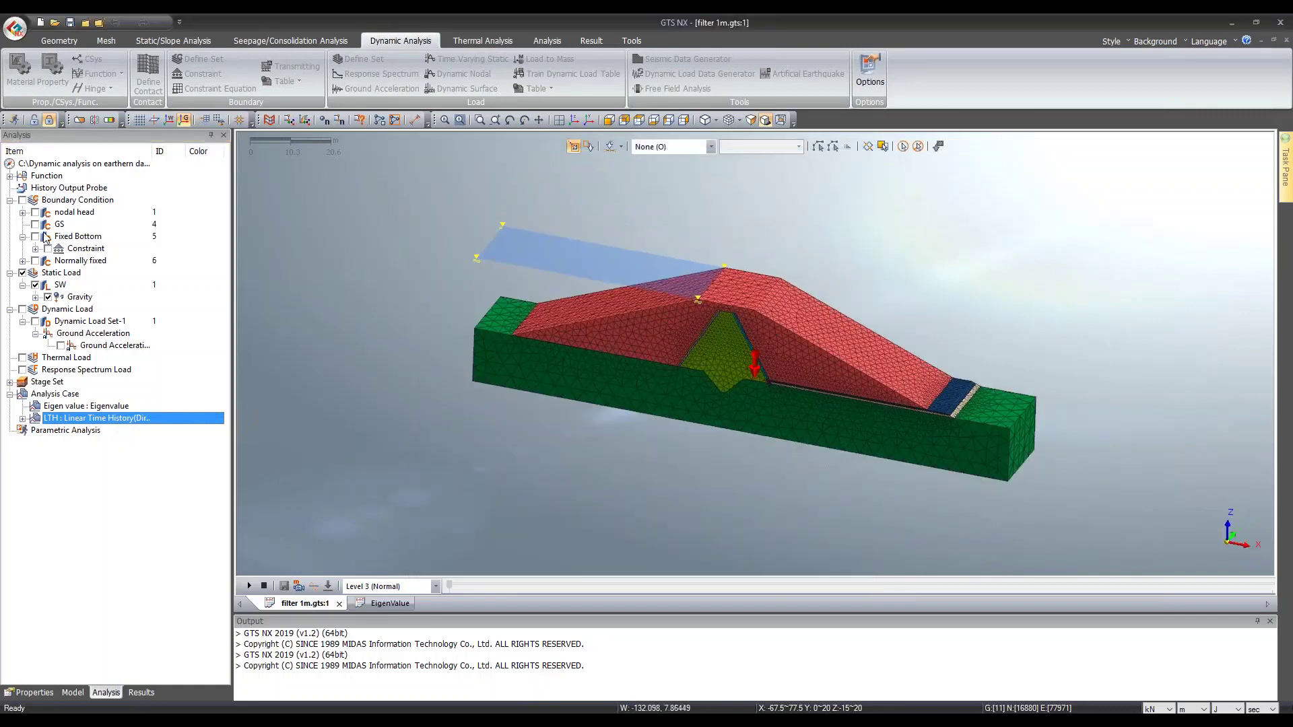
{"action": "left_click", "coordinate": [154, 691]}
{"action": "left_click", "coordinate": [105, 692]}
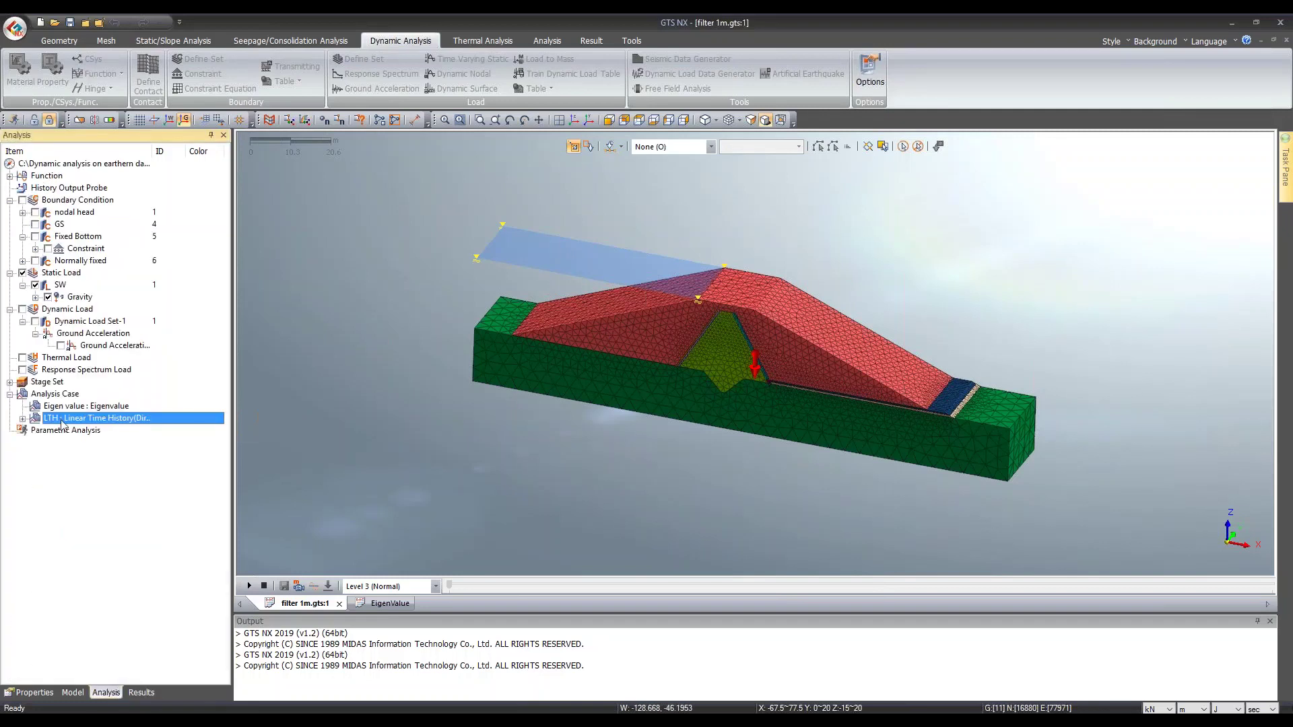
{"action": "right_click", "coordinate": [53, 393]}
{"action": "left_click", "coordinate": [71, 404]}
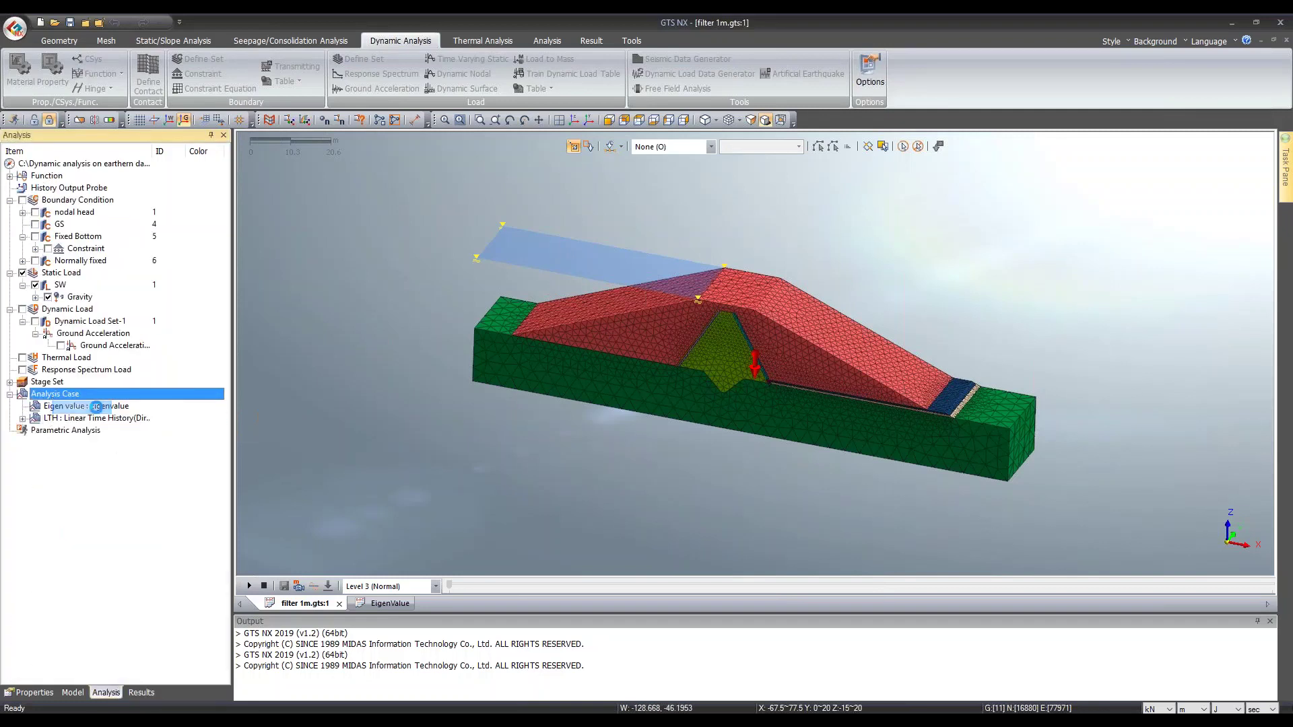
{"action": "left_click", "coordinate": [595, 226]}
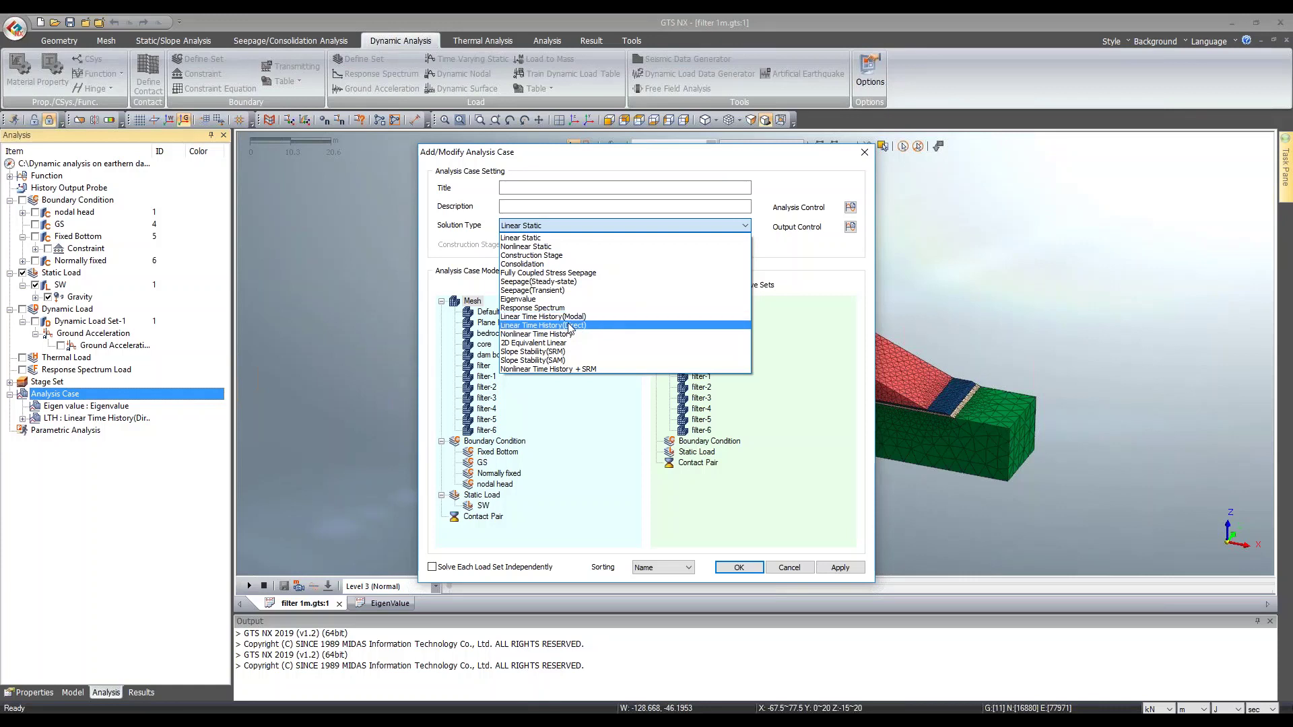
{"action": "left_click", "coordinate": [864, 152]}
{"action": "left_click", "coordinate": [864, 152]}
Step: Examine the LTH results, collapsing the eigenvalue modes and reading through the linear time history increments from INCR=1 to INCR=100
{"action": "left_click", "coordinate": [60, 418]}
{"action": "right_click", "coordinate": [83, 420]}
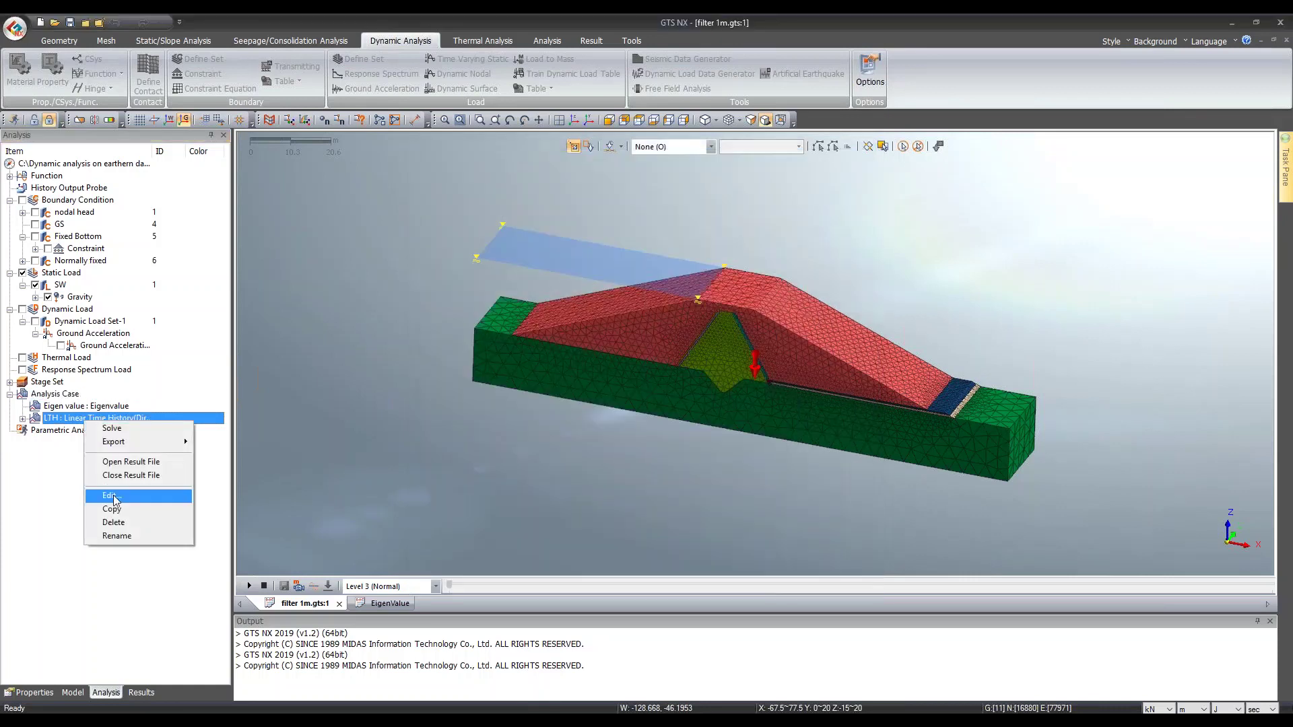
{"action": "left_click", "coordinate": [128, 643]}
{"action": "left_click", "coordinate": [142, 694]}
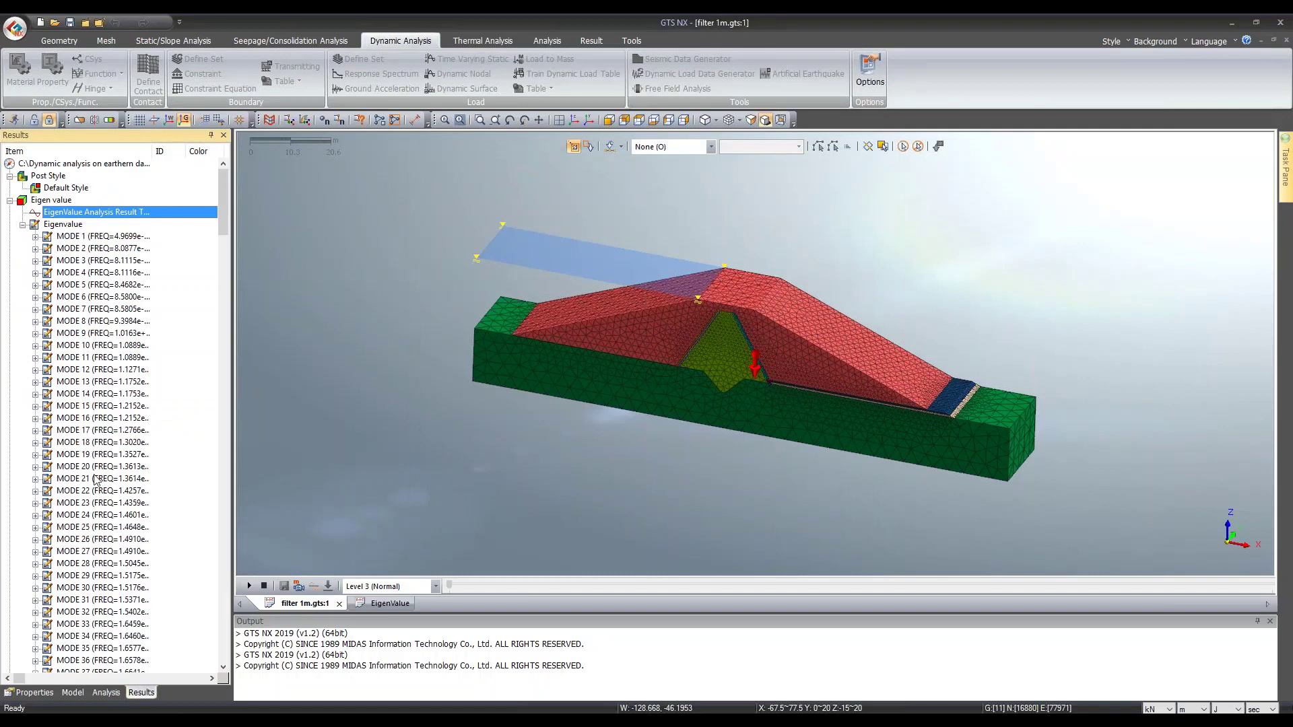
{"action": "left_click_drag", "start_coordinate": [217, 196], "coordinate": [212, 677]}
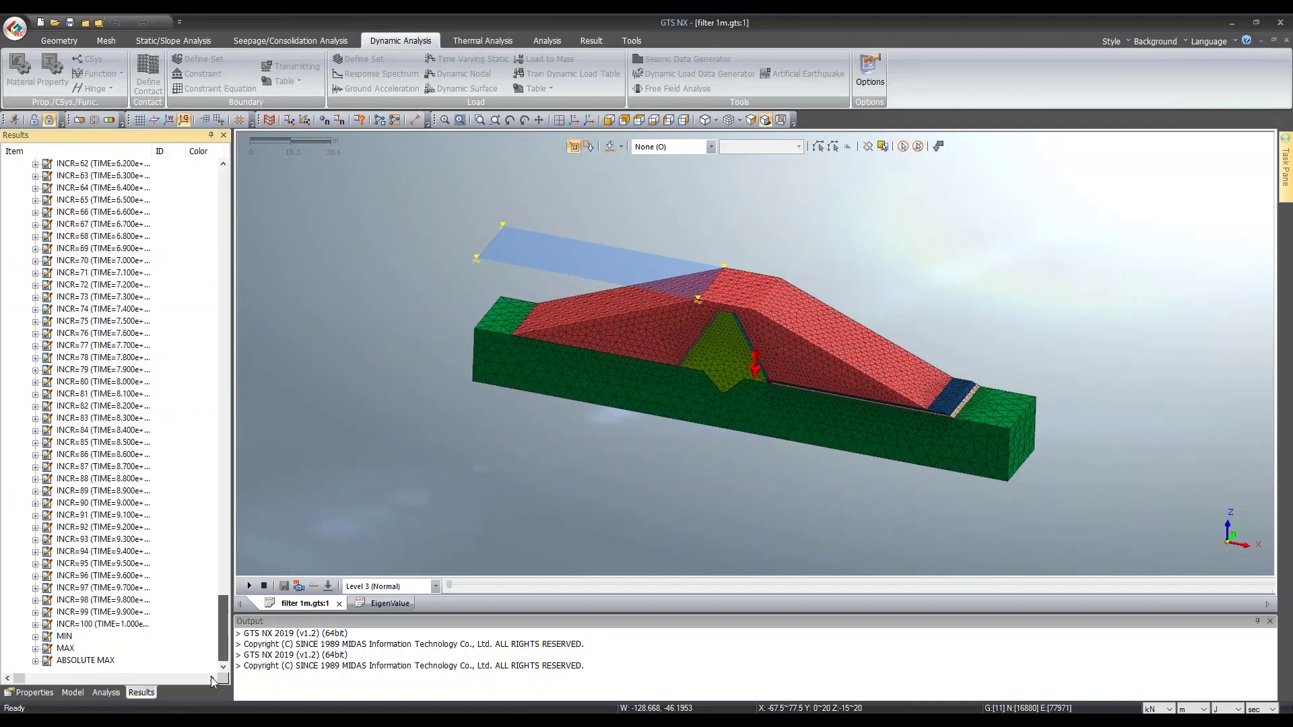
{"action": "left_click_drag", "start_coordinate": [224, 626], "coordinate": [224, 196]}
{"action": "left_click", "coordinate": [77, 212]}
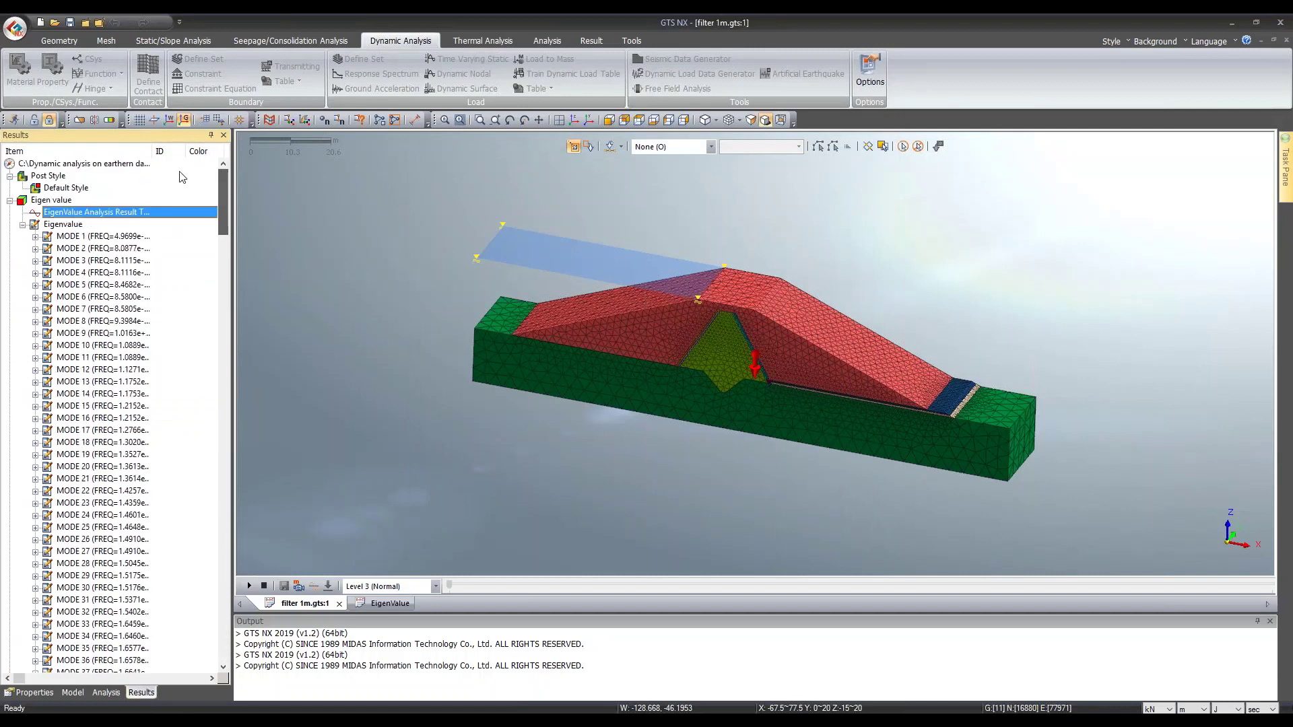
{"action": "left_click", "coordinate": [23, 225]}
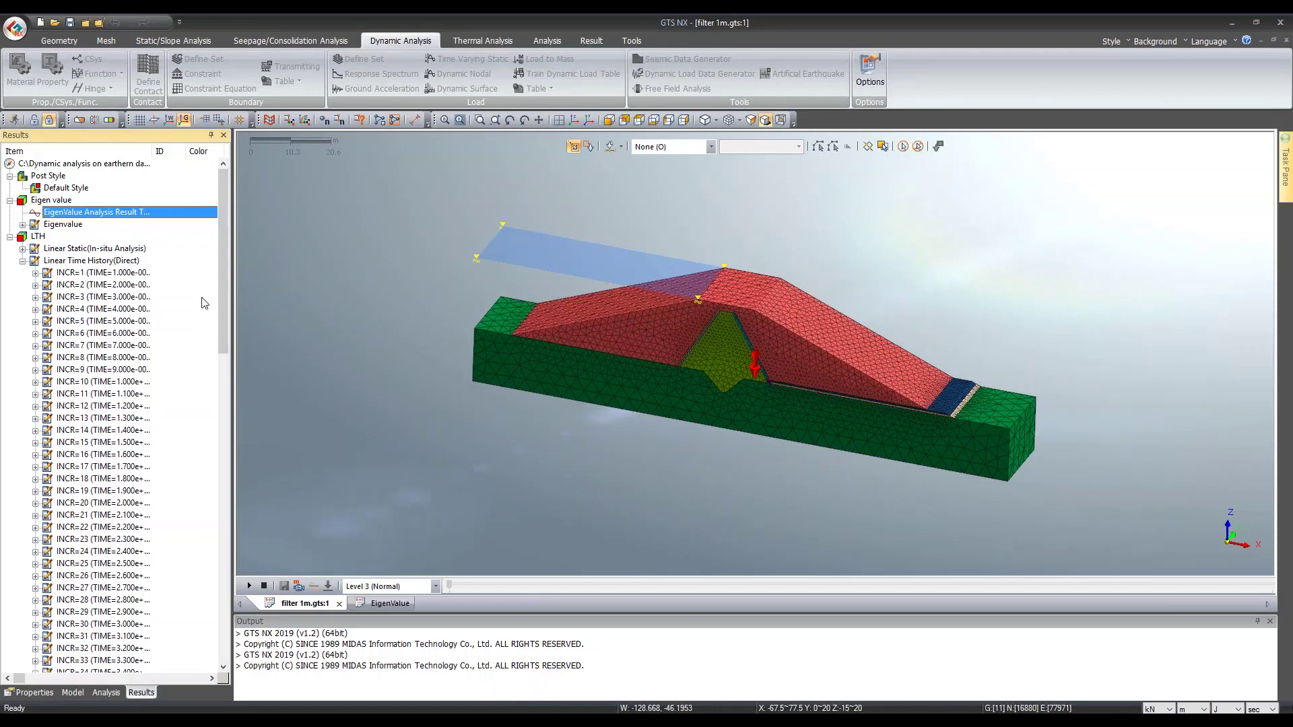
{"action": "left_click", "coordinate": [94, 272]}
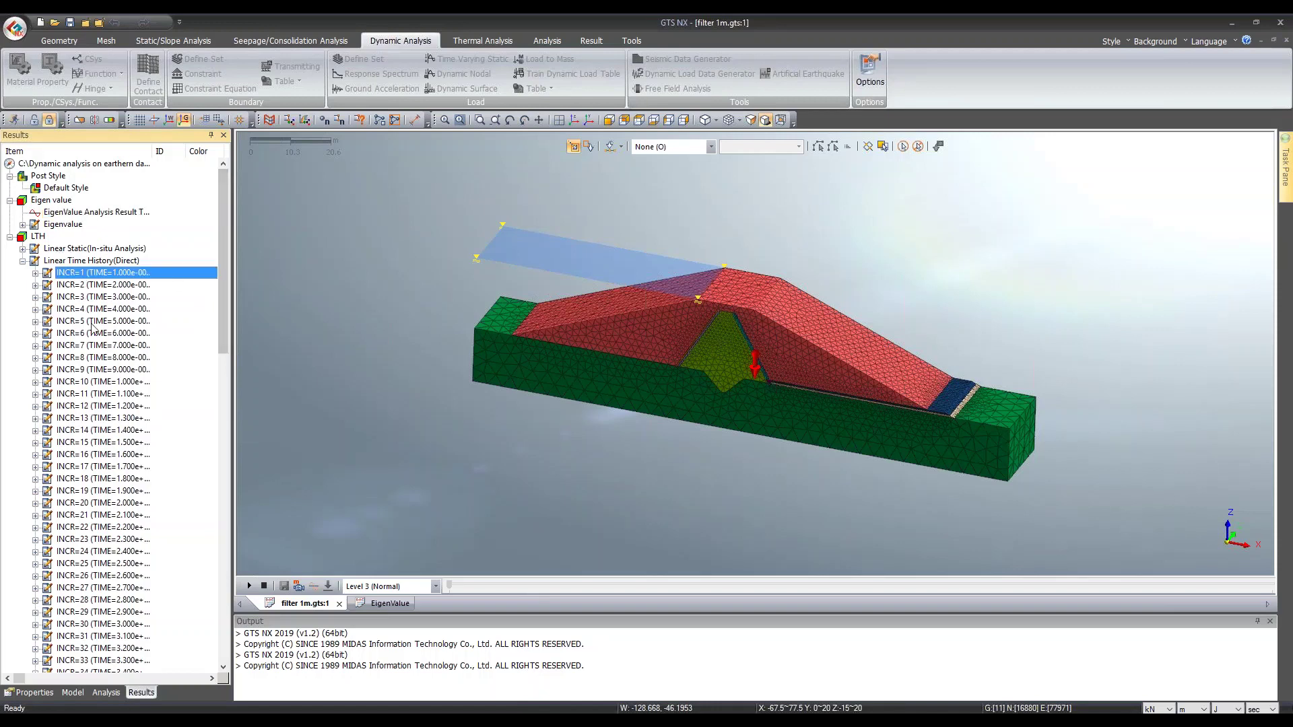
{"action": "left_click_drag", "start_coordinate": [224, 248], "coordinate": [207, 589]}
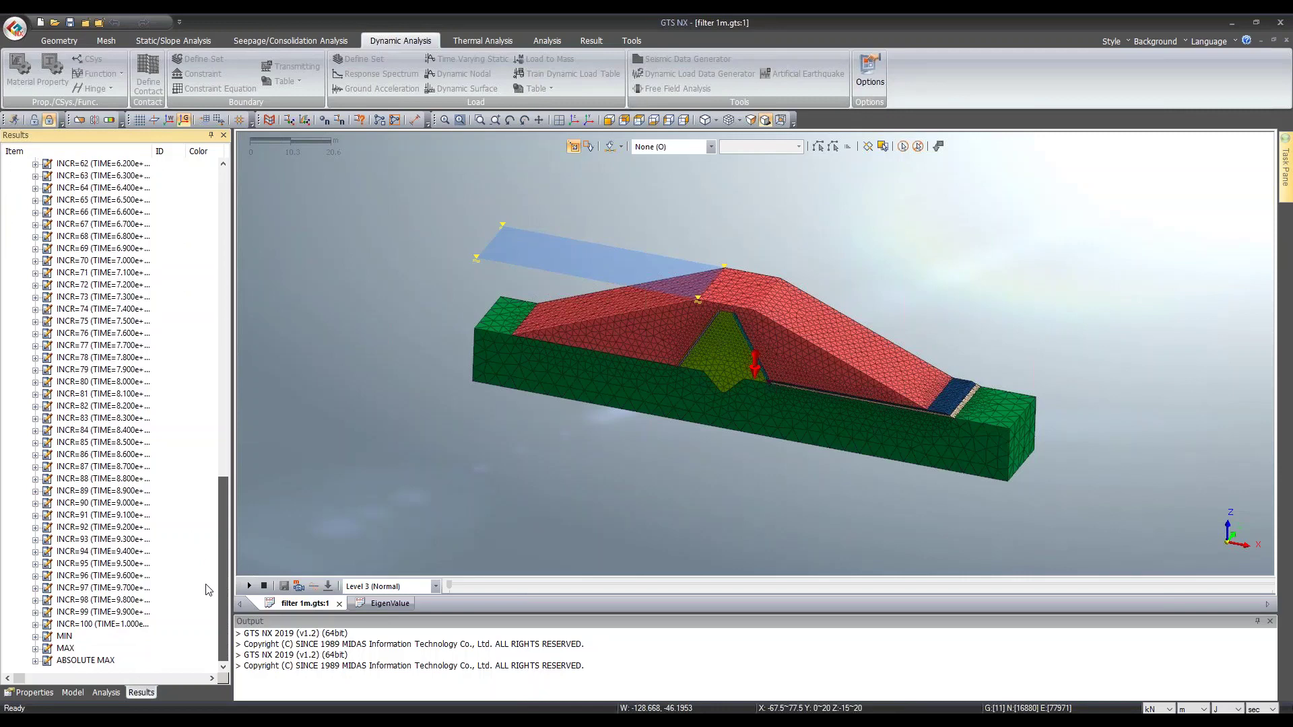
Step: Display the TX relative translation contour for increment INCR=100 of the LTH results
{"action": "left_click", "coordinate": [78, 625]}
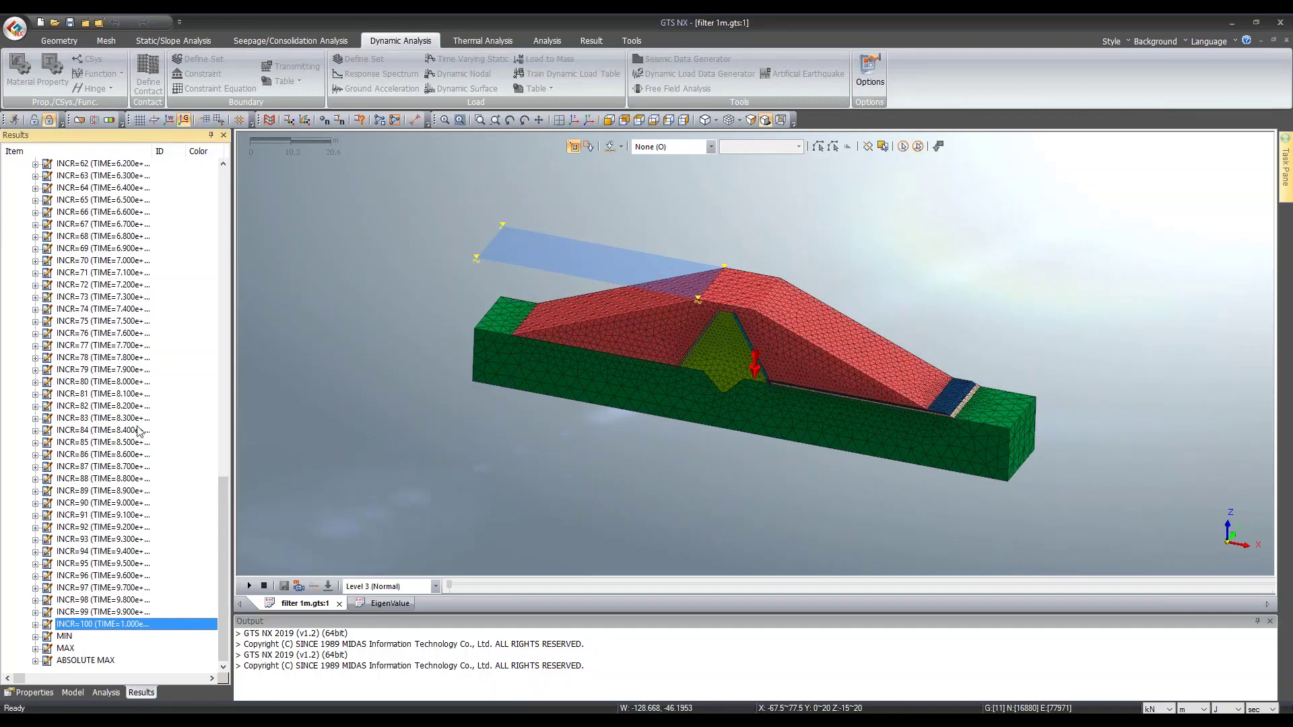
{"action": "left_click", "coordinate": [36, 624]}
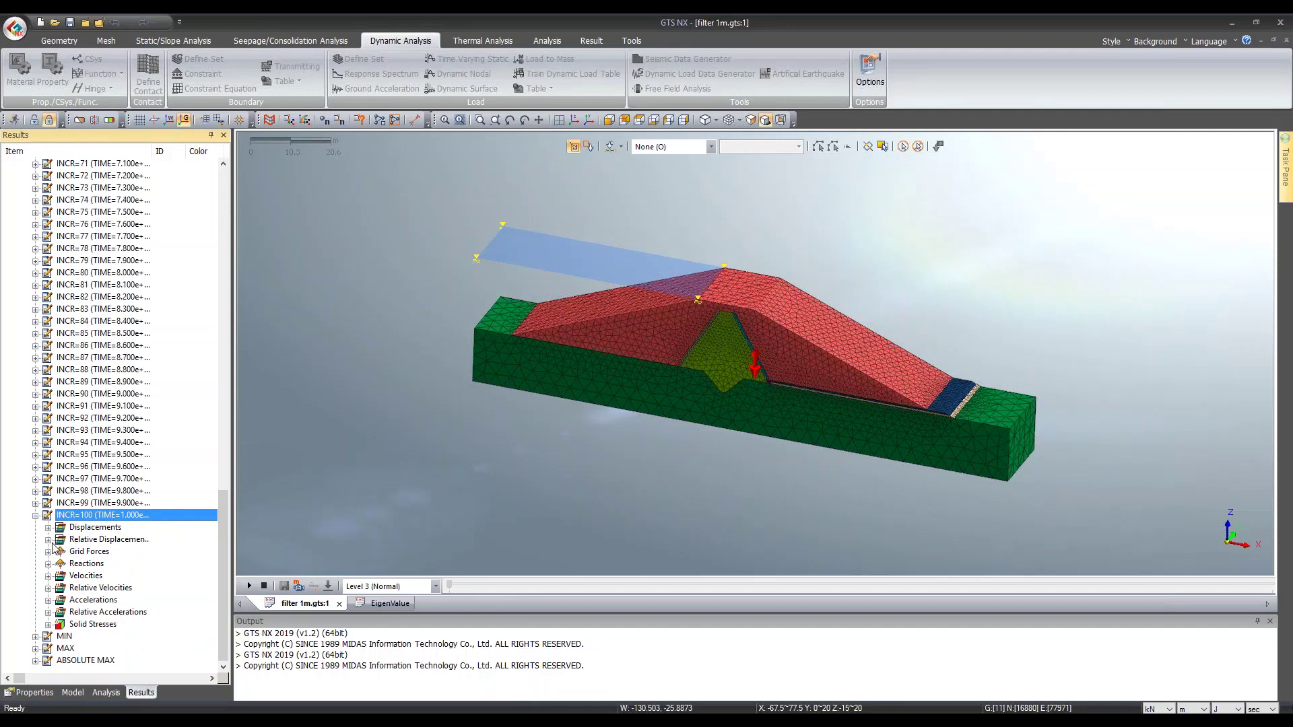
{"action": "left_click", "coordinate": [49, 539]}
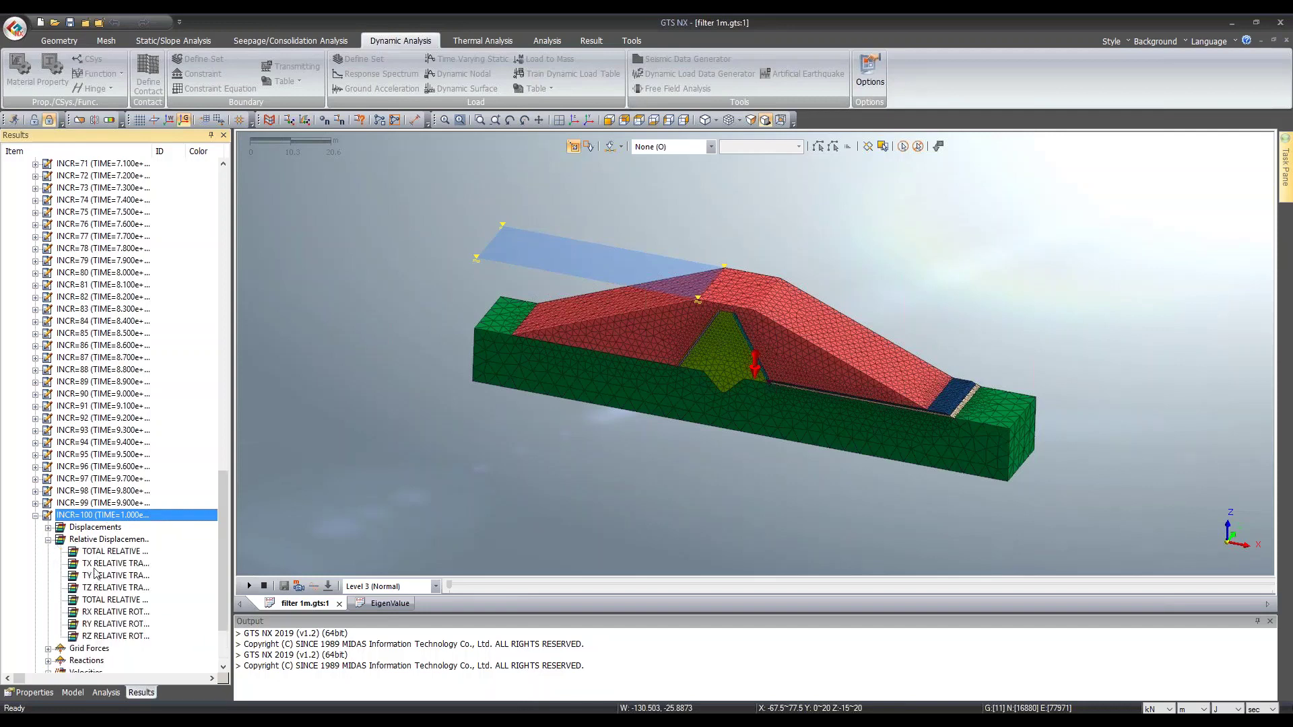
{"action": "left_click", "coordinate": [95, 567]}
{"action": "double_click", "coordinate": [95, 572]}
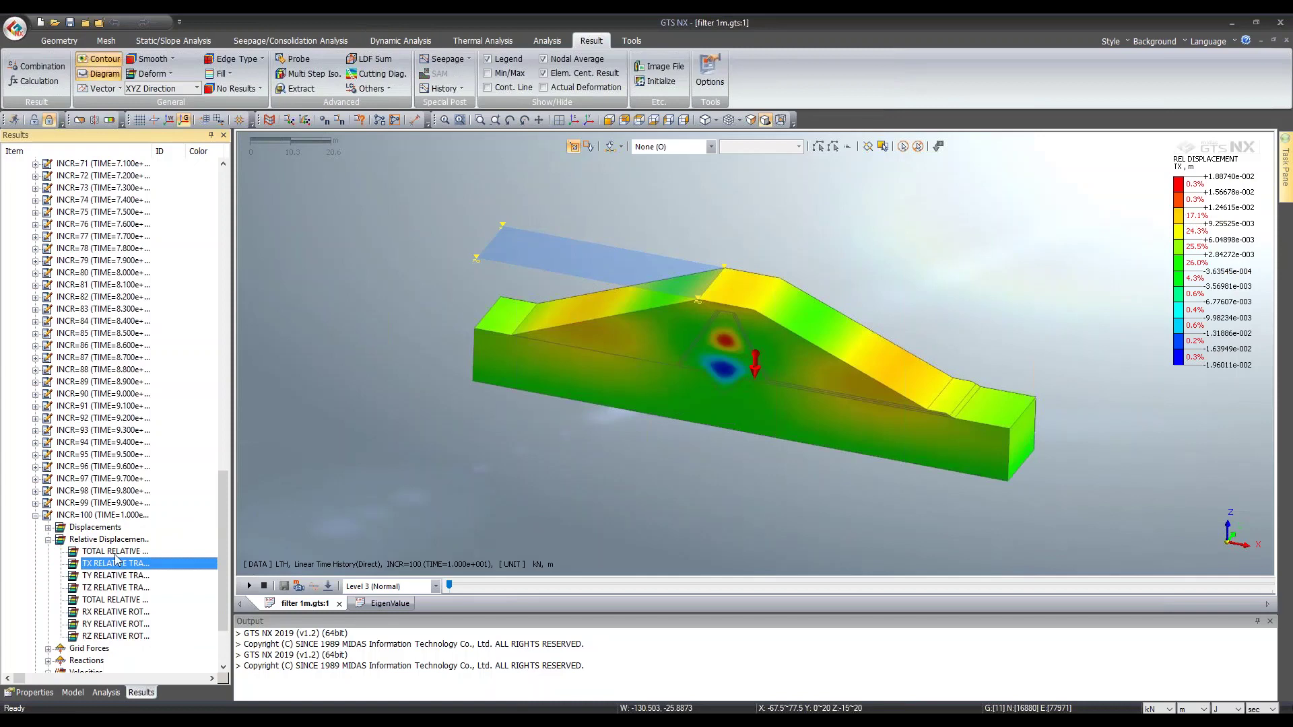
Step: Apply auto-range to the relative displacement contour legend and inspect the recoloured dam from different angles
{"action": "middle_click_drag", "start_coordinate": [838, 412], "coordinate": [899, 389]}
{"action": "right_click", "coordinate": [1216, 256]}
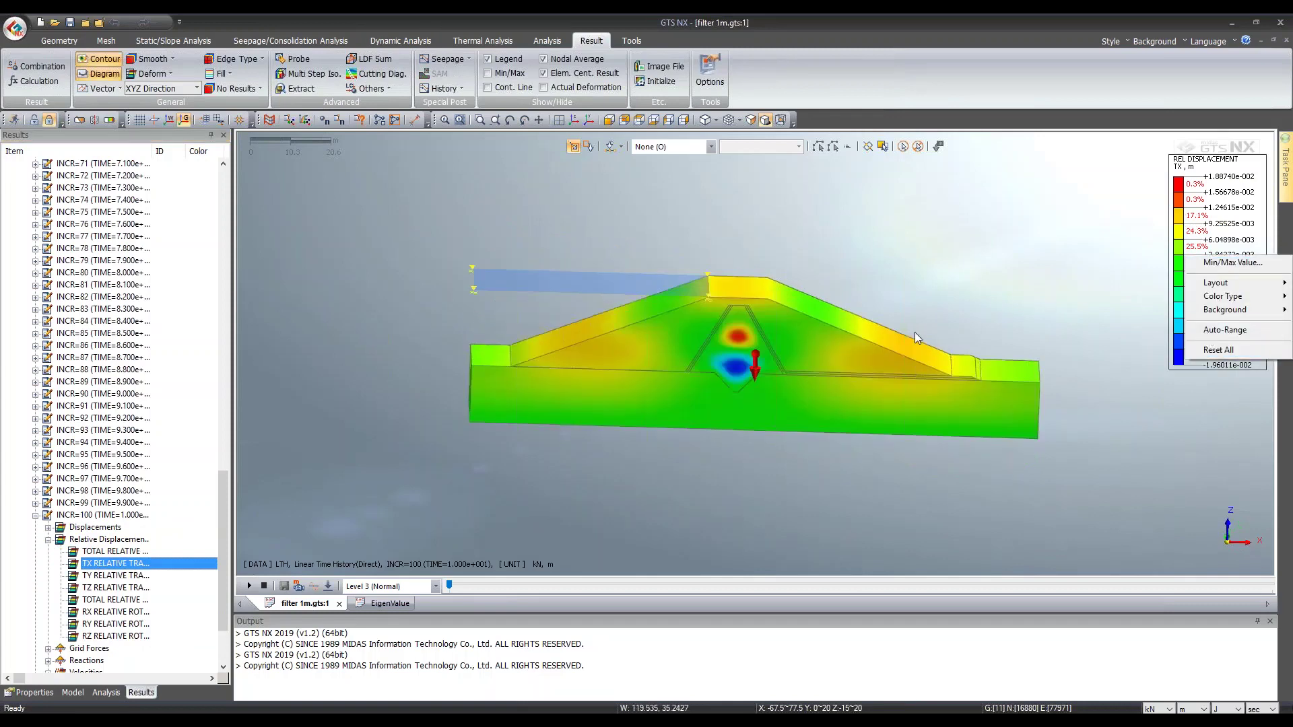
{"action": "left_click", "coordinate": [1224, 329]}
{"action": "middle_click_drag", "start_coordinate": [972, 280], "coordinate": [942, 292]}
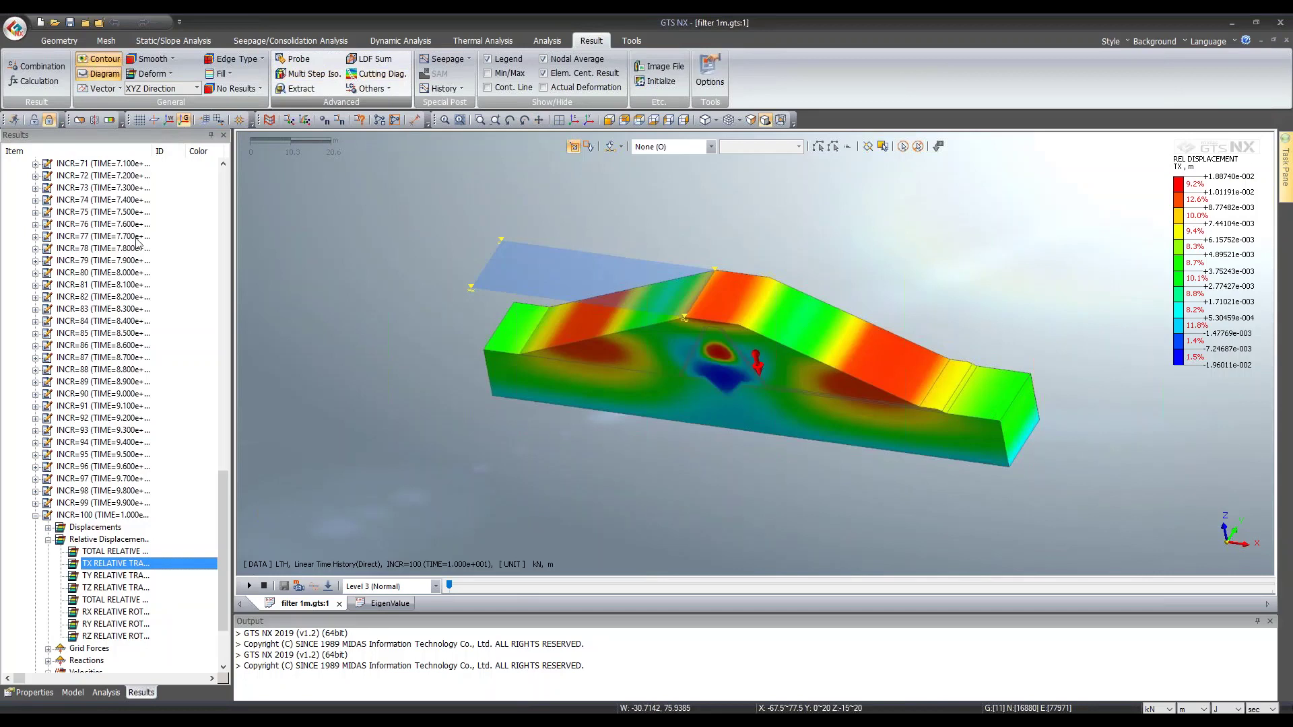
{"action": "left_click_drag", "start_coordinate": [108, 154], "coordinate": [406, 163]}
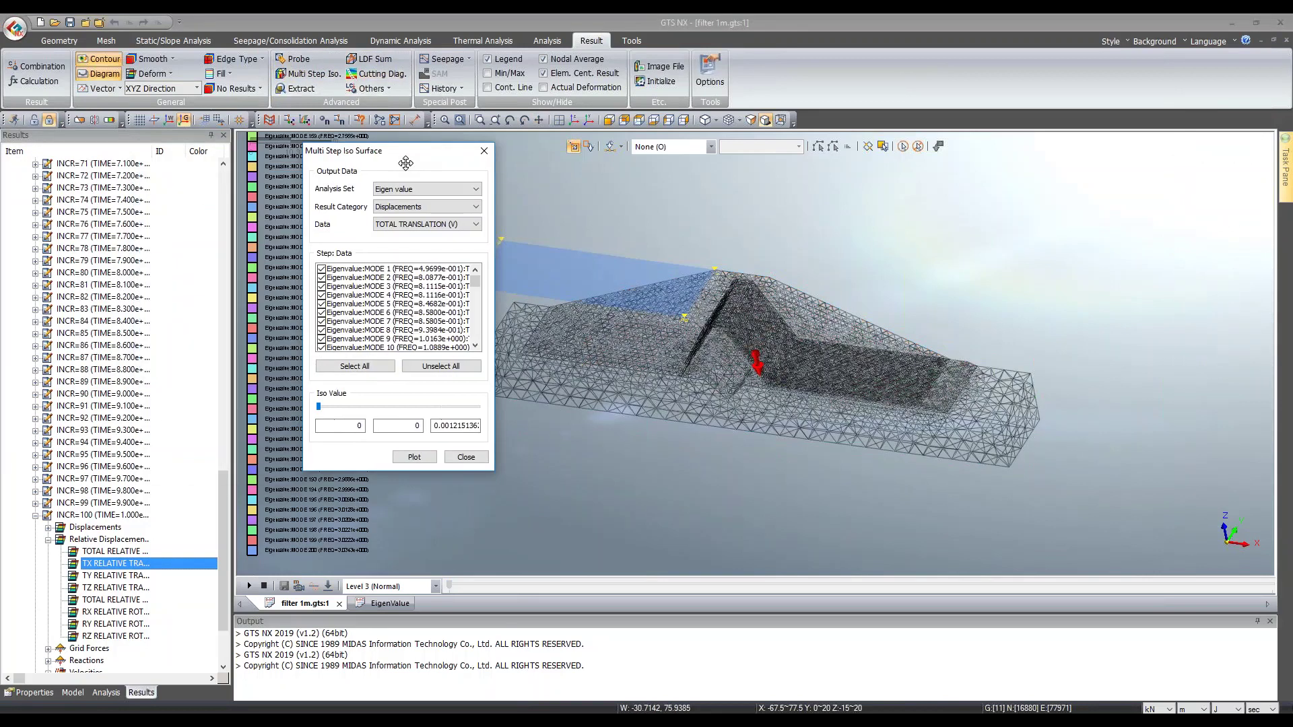
{"action": "left_click", "coordinate": [408, 188]}
{"action": "left_click", "coordinate": [406, 214]}
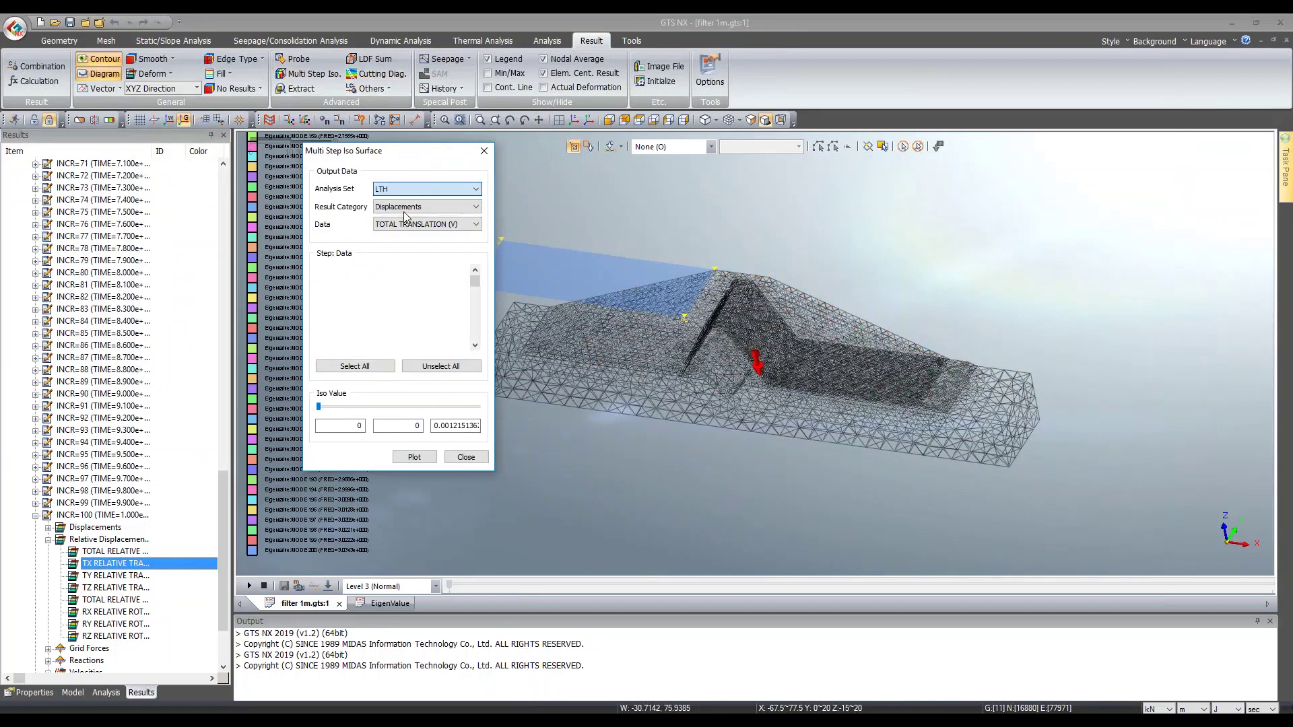
{"action": "left_click", "coordinate": [412, 208]}
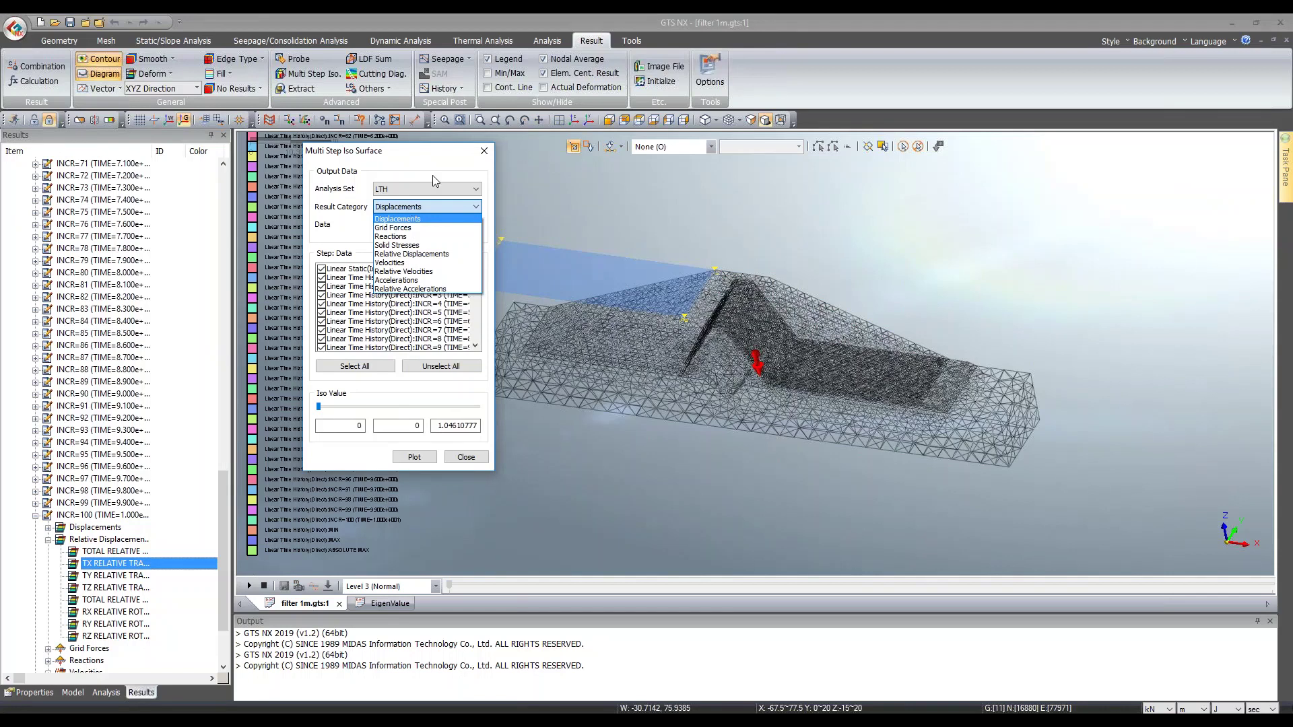
{"action": "left_click", "coordinate": [483, 151]}
{"action": "left_click", "coordinate": [483, 151]}
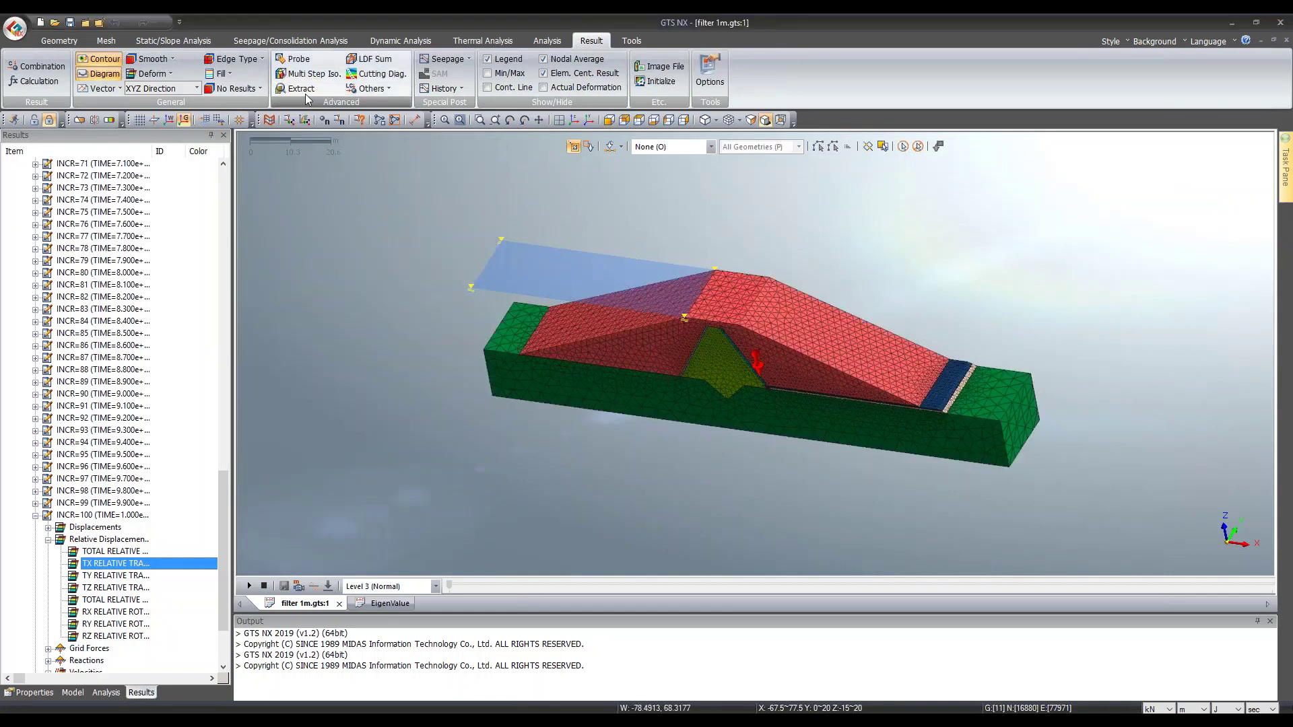
Step: Start extracting results from the LTH analysis set, with Relative Displacements as result type and TX RELATIVE TRANSLATION (V) as result
{"action": "left_click", "coordinate": [301, 89]}
{"action": "left_click_drag", "start_coordinate": [110, 136], "coordinate": [387, 170]}
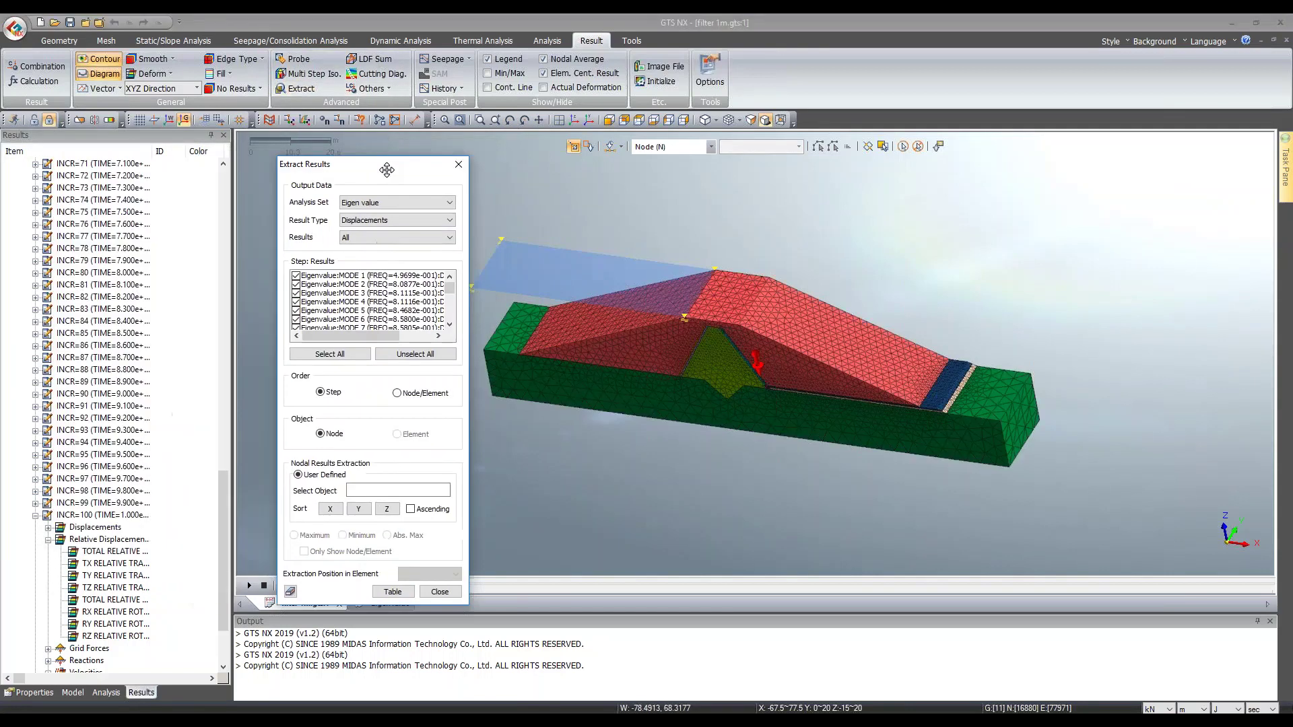
{"action": "left_click", "coordinate": [409, 221]}
{"action": "left_click", "coordinate": [409, 221]}
{"action": "left_click", "coordinate": [380, 203]}
{"action": "left_click", "coordinate": [358, 220]}
{"action": "left_click", "coordinate": [363, 222]}
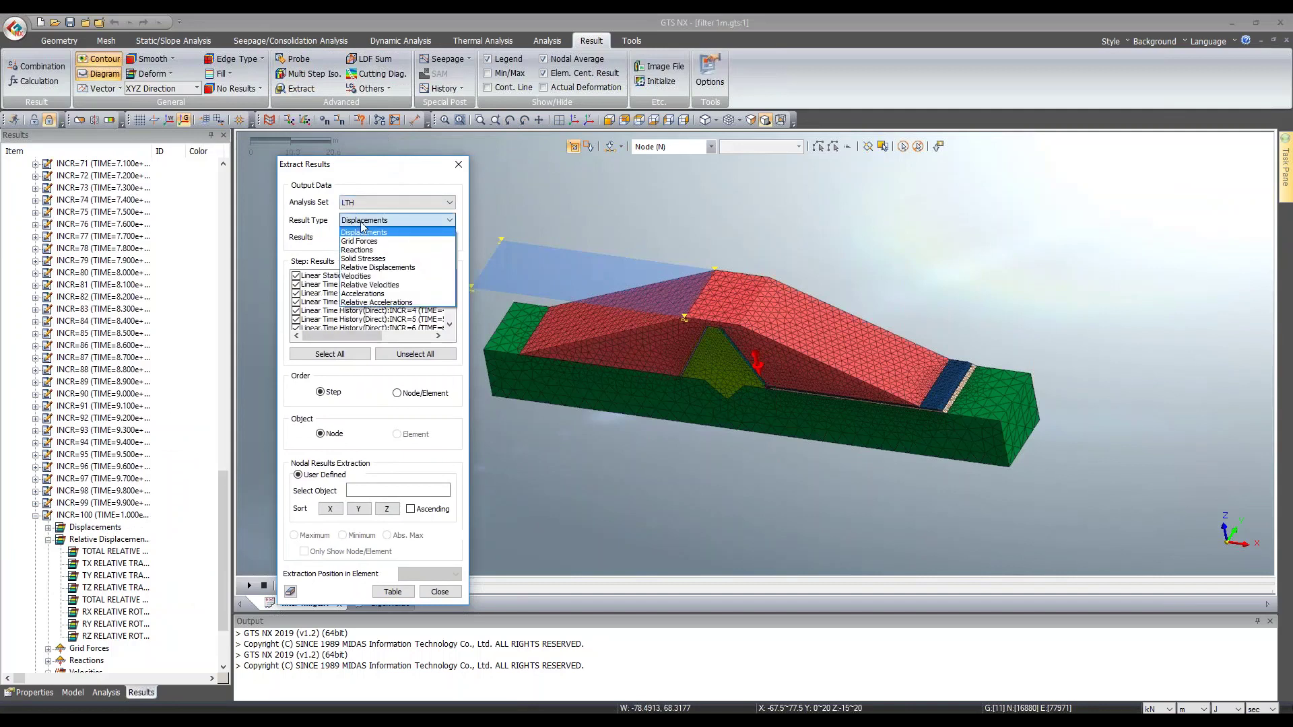
{"action": "left_click", "coordinate": [371, 267]}
{"action": "left_click", "coordinate": [377, 238]}
{"action": "left_click", "coordinate": [369, 256]}
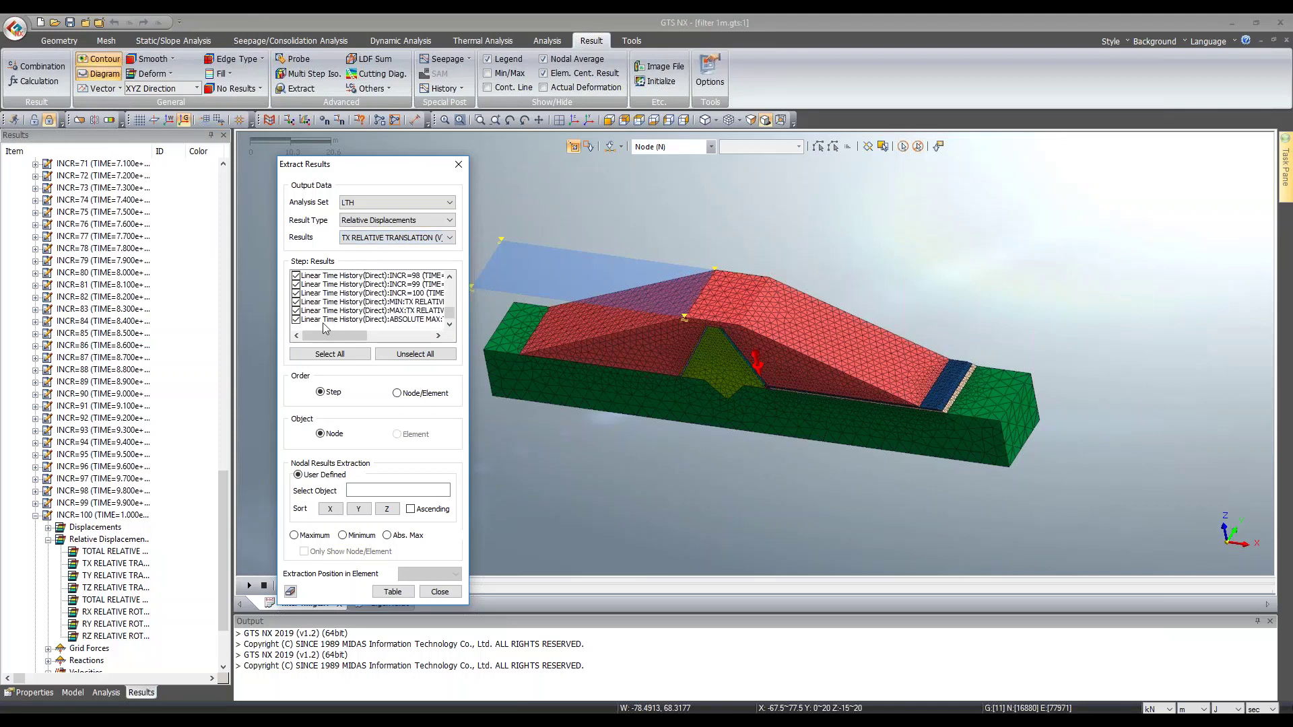
Step: Exclude the MIN, MAX and ABSOLUTE MAX steps, pick node 772131 low on the dam's downstream slope, and generate the results table
{"action": "left_click", "coordinate": [296, 302]}
{"action": "left_click", "coordinate": [295, 310]}
{"action": "left_click", "coordinate": [295, 319]}
{"action": "left_click", "coordinate": [397, 490]}
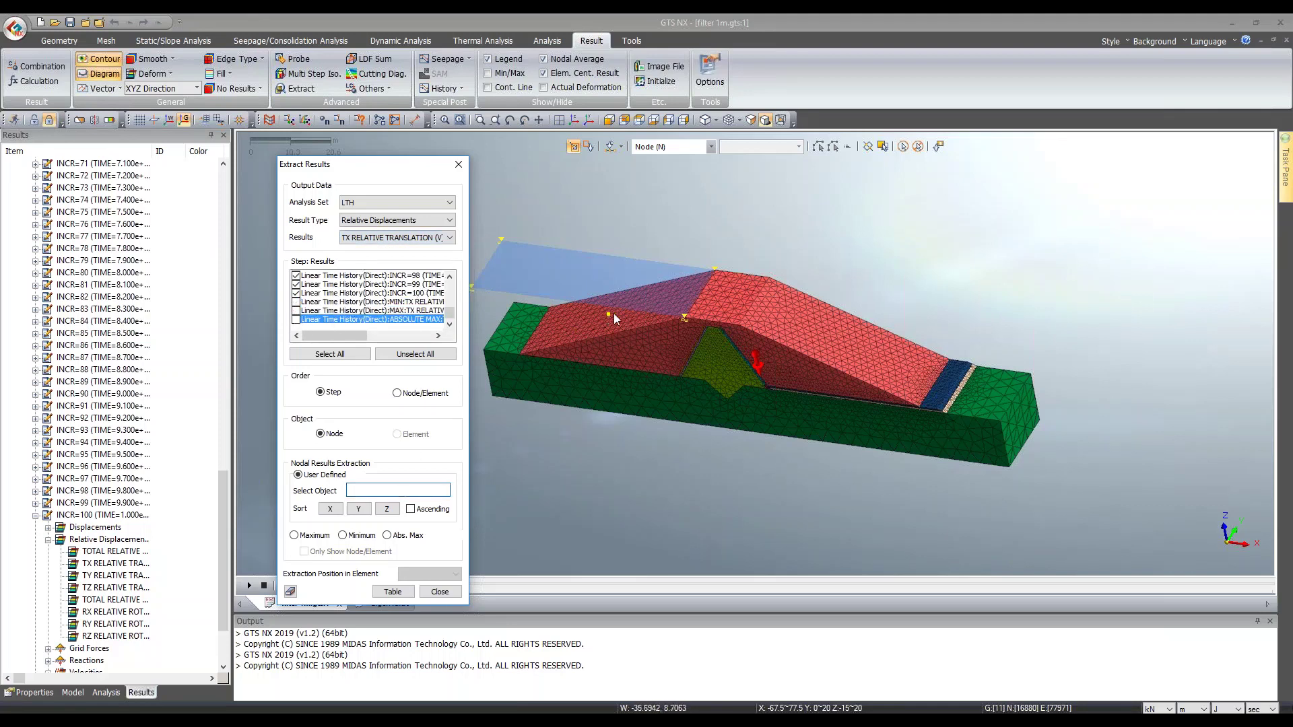
{"action": "left_click", "coordinate": [935, 368]}
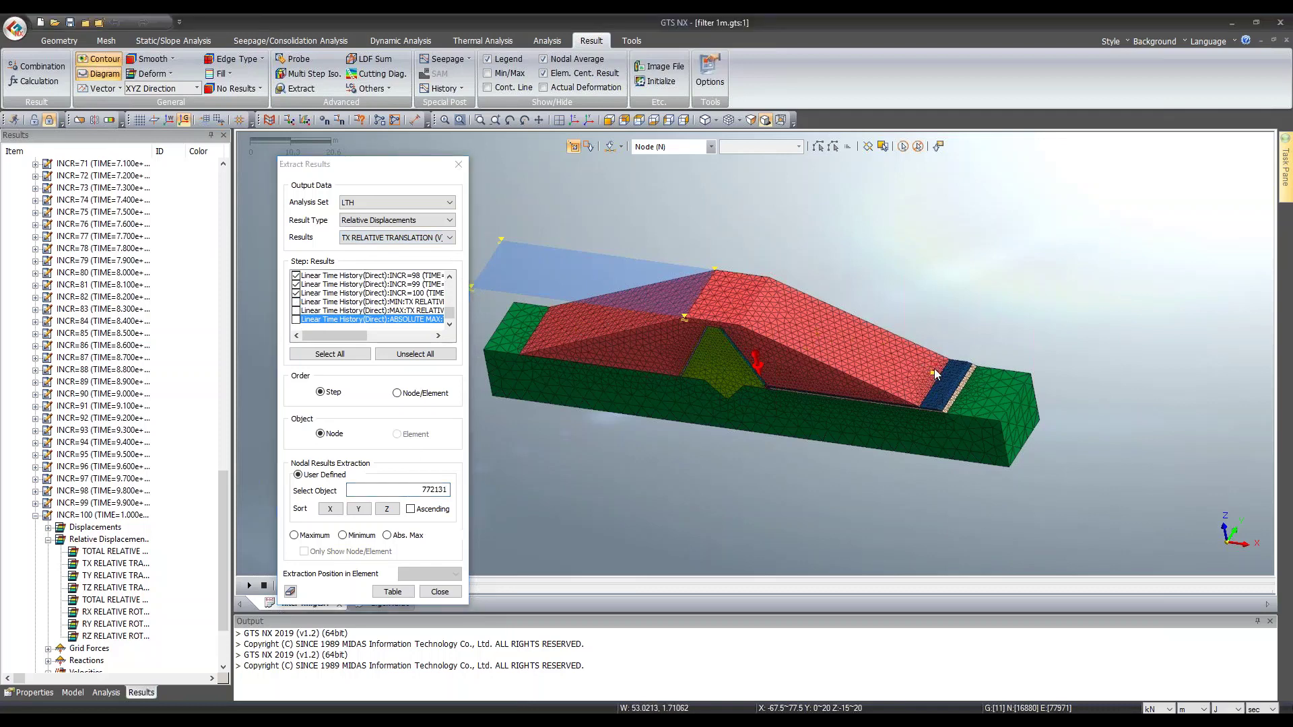
{"action": "scroll", "coordinate": [962, 375], "scroll_direction": "up", "scroll_amount": 2}
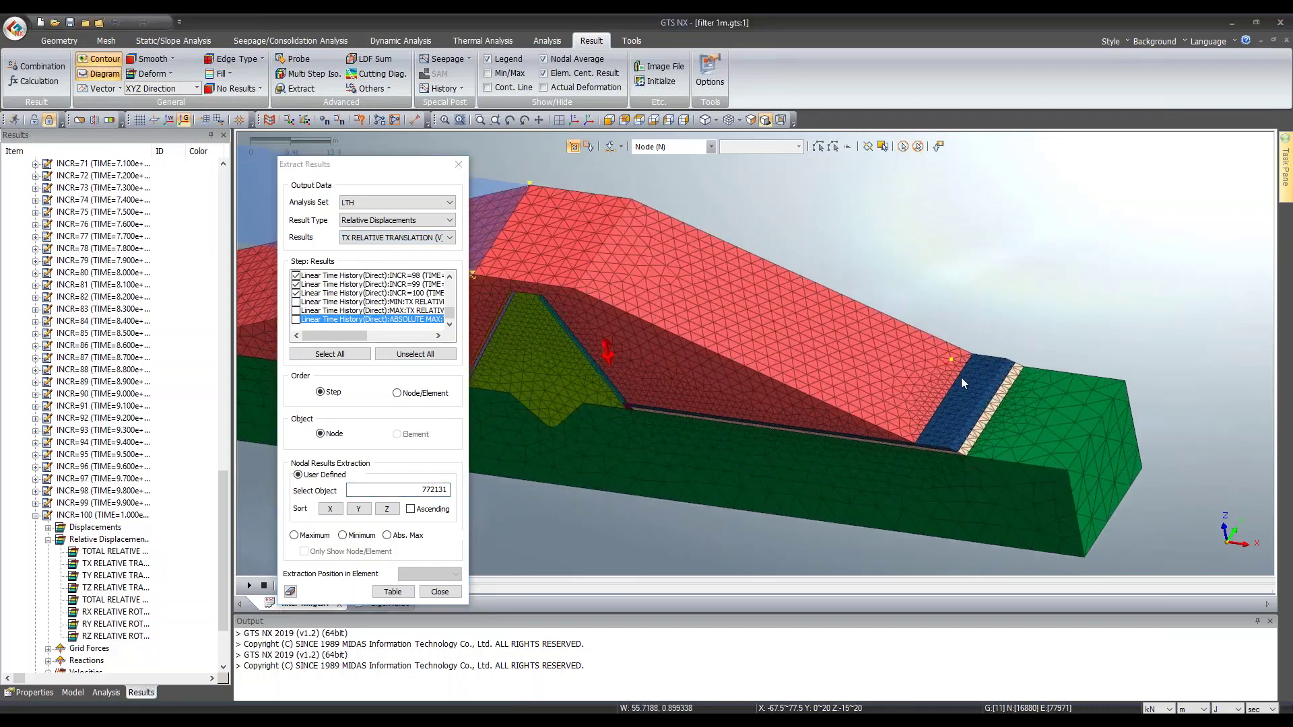
{"action": "left_click", "coordinate": [395, 592]}
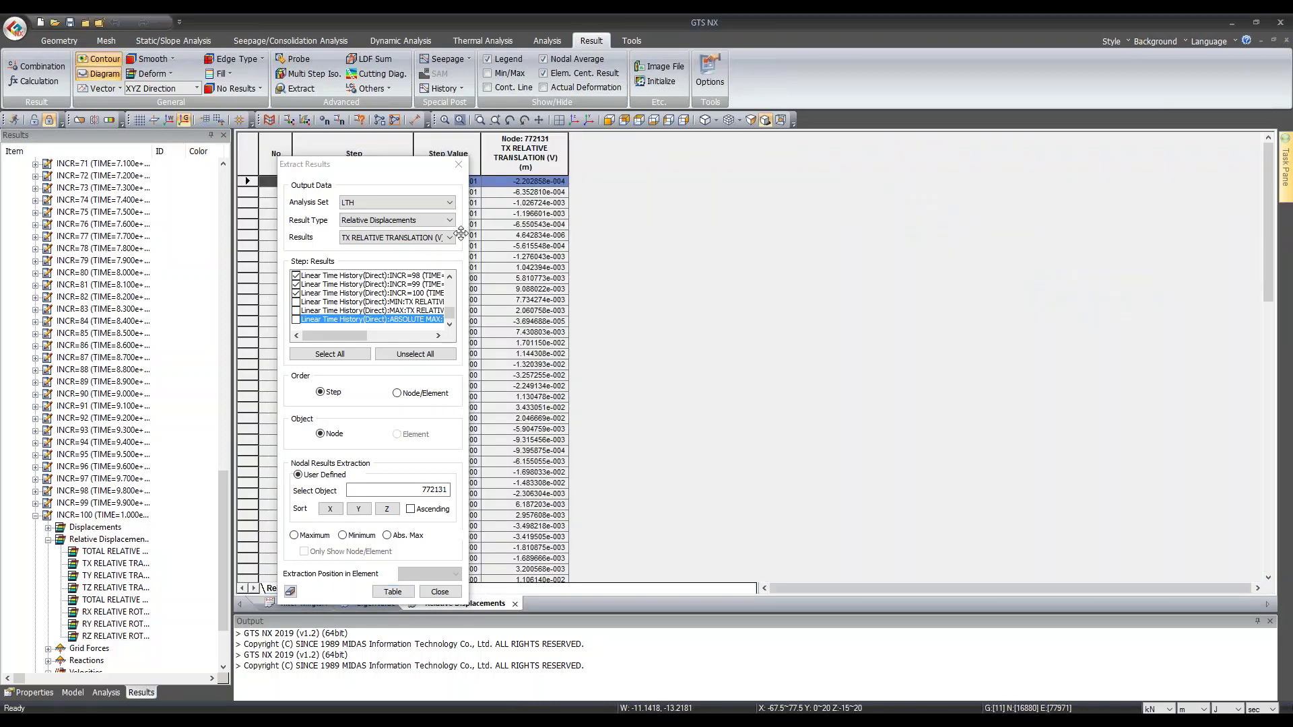
Step: Plot a graph of node 772131's TX relative translation against the step value from the extracted table
{"action": "left_click_drag", "start_coordinate": [396, 163], "coordinate": [303, 159]}
{"action": "left_click_drag", "start_coordinate": [448, 153], "coordinate": [587, 160]}
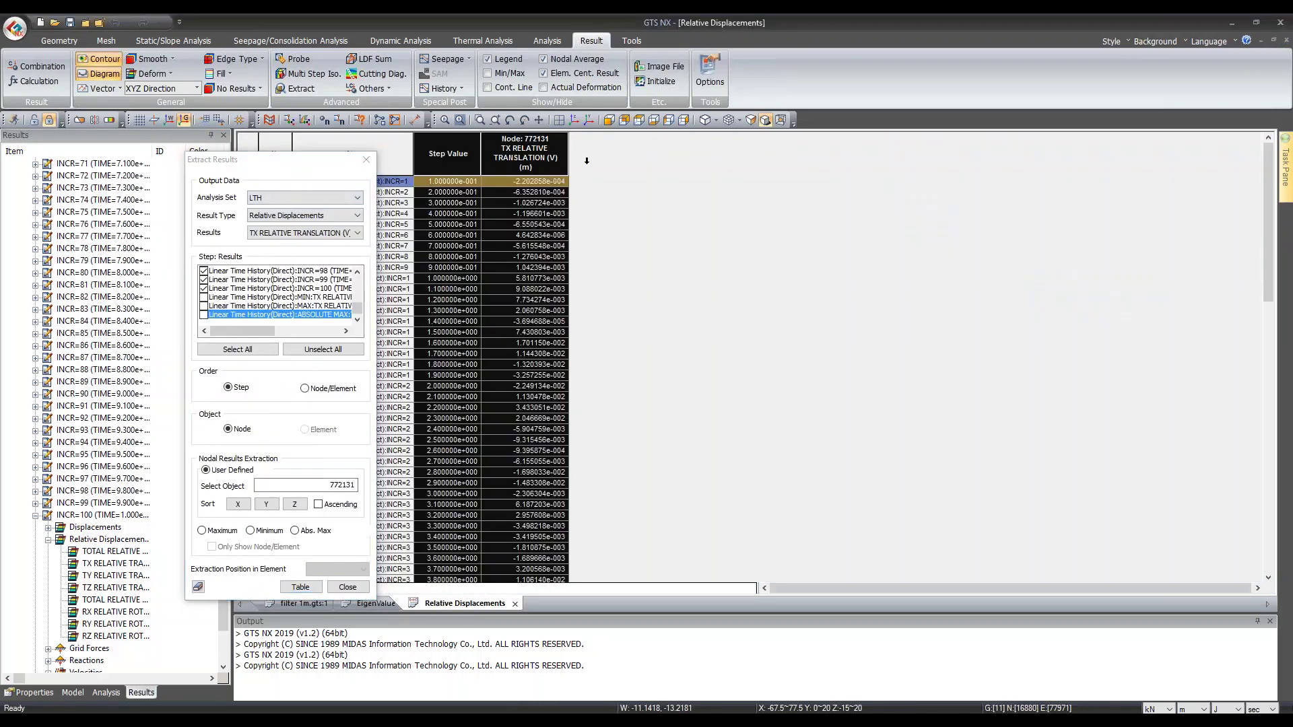
{"action": "right_click", "coordinate": [523, 165]}
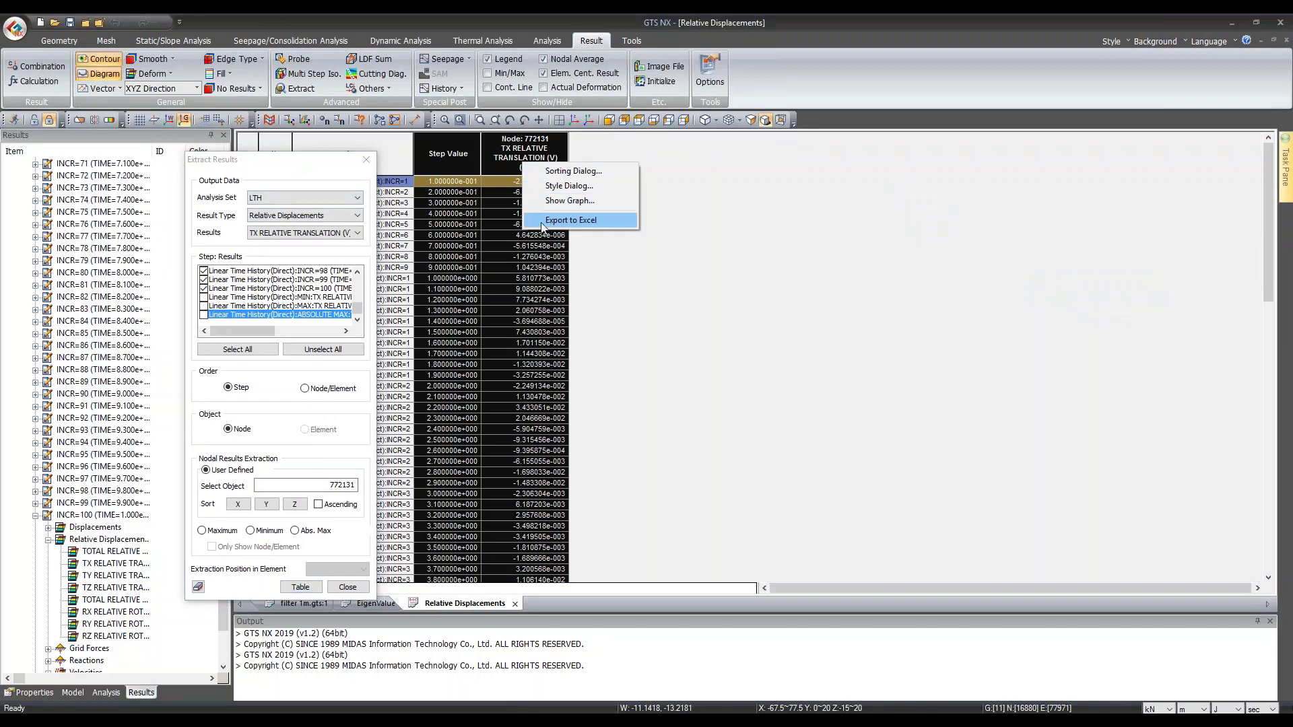
{"action": "left_click", "coordinate": [559, 200]}
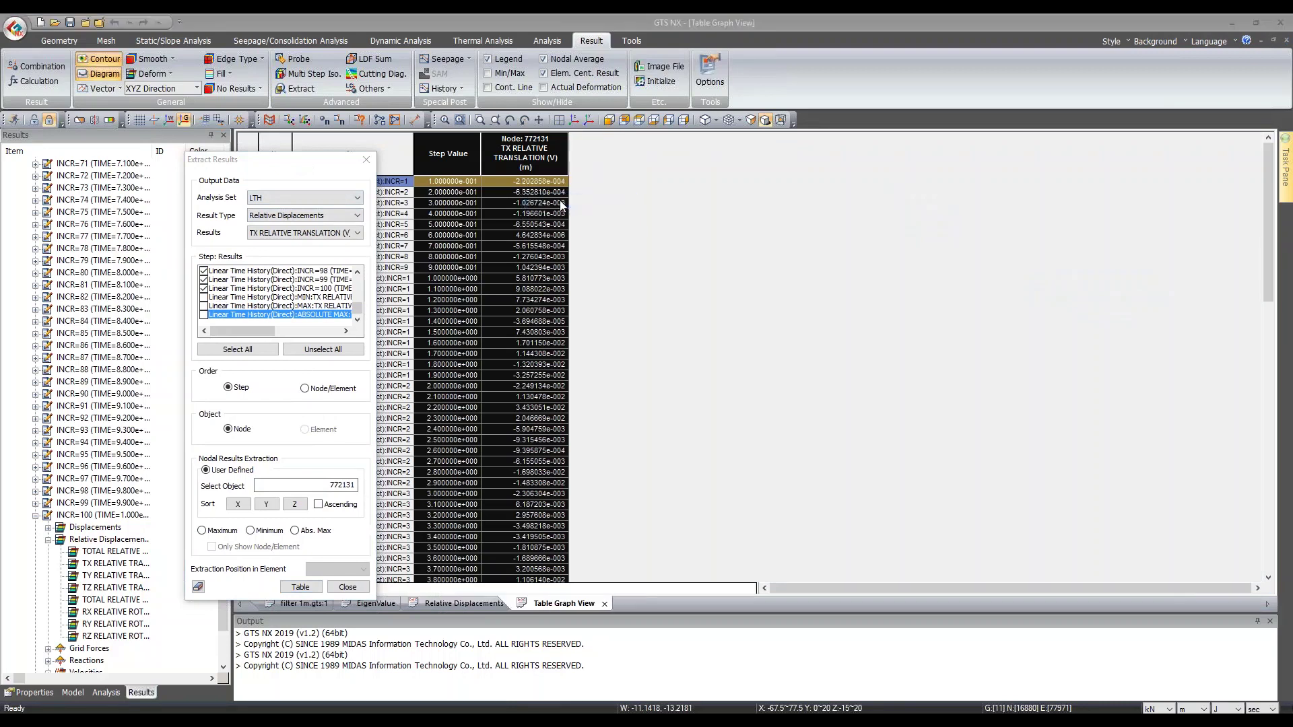
{"action": "left_click", "coordinate": [779, 461]}
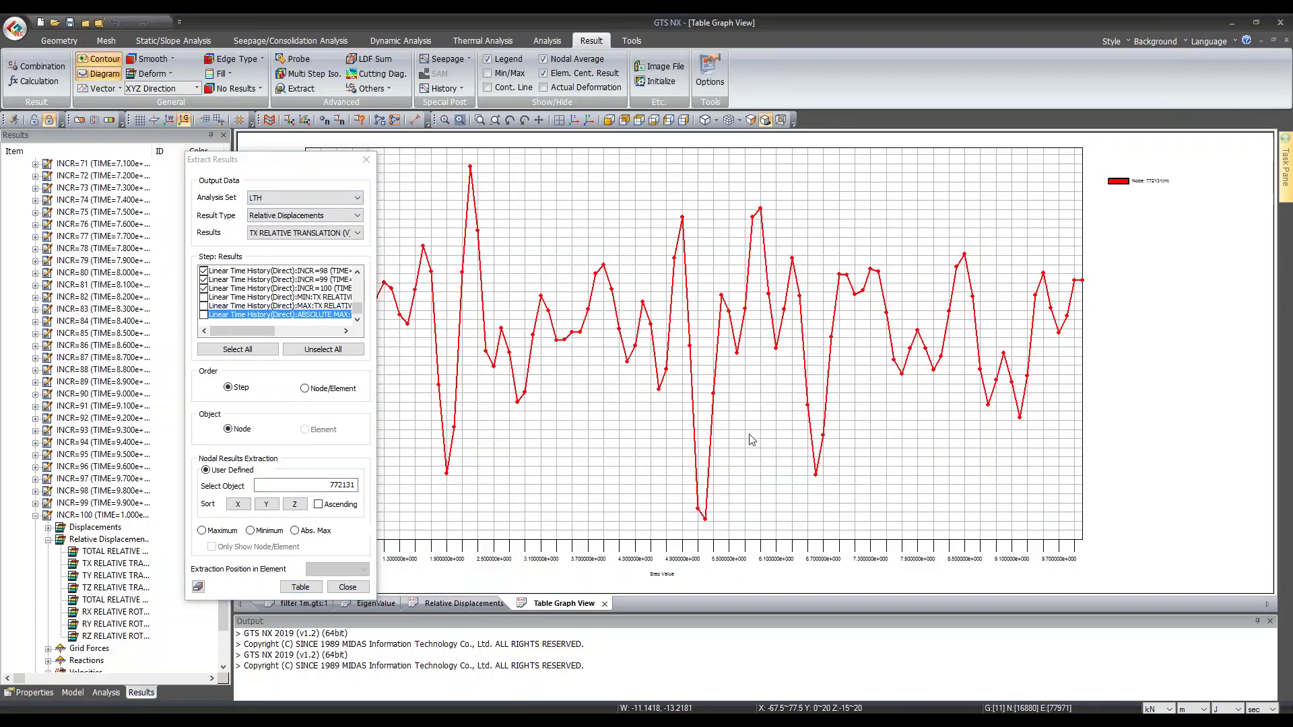
Step: Change the result type to Relative Accelerations and generate the total relative acceleration table for node 772131
{"action": "left_click_drag", "start_coordinate": [309, 163], "coordinate": [174, 163]}
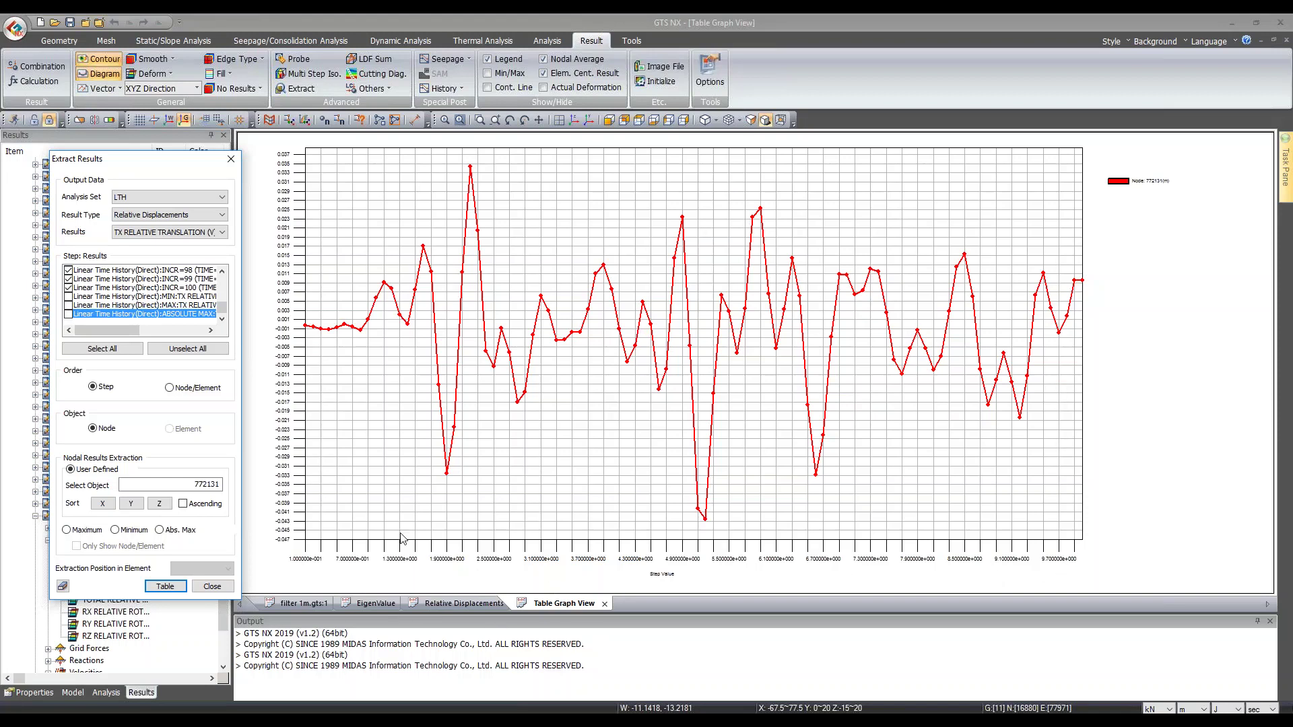
{"action": "left_click", "coordinate": [189, 215]}
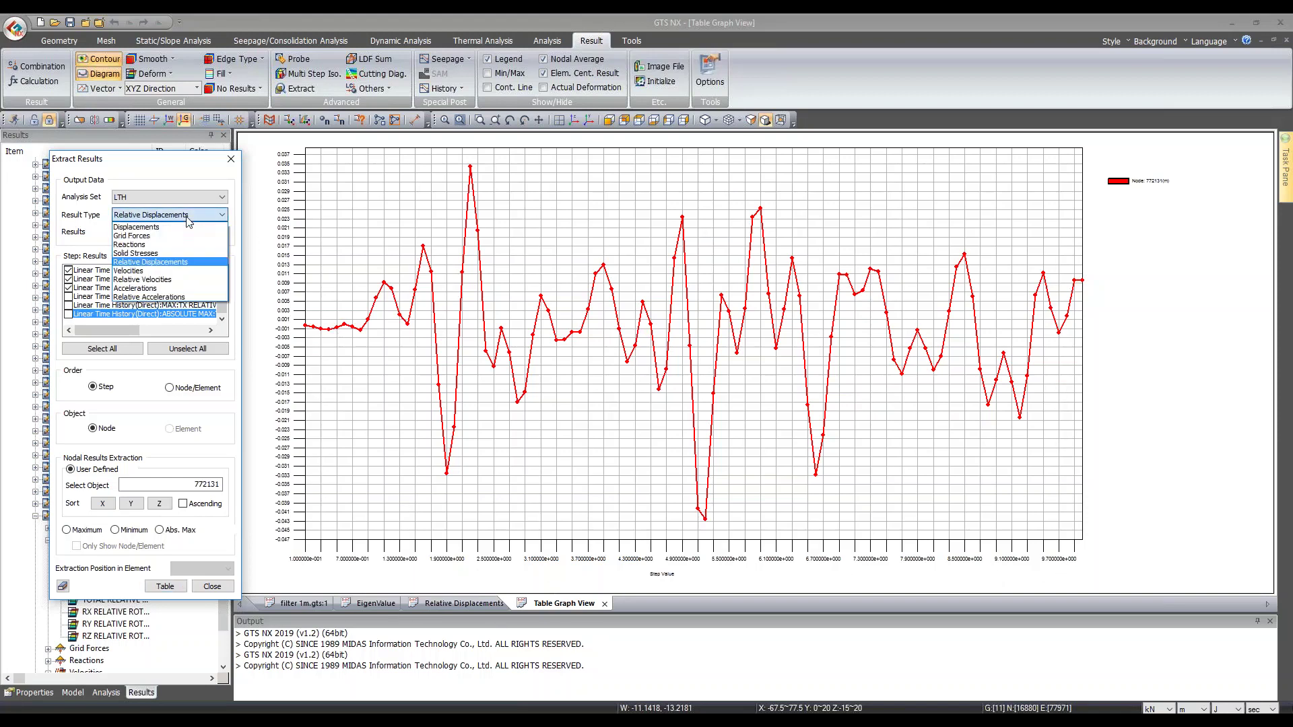
{"action": "left_click", "coordinate": [137, 296]}
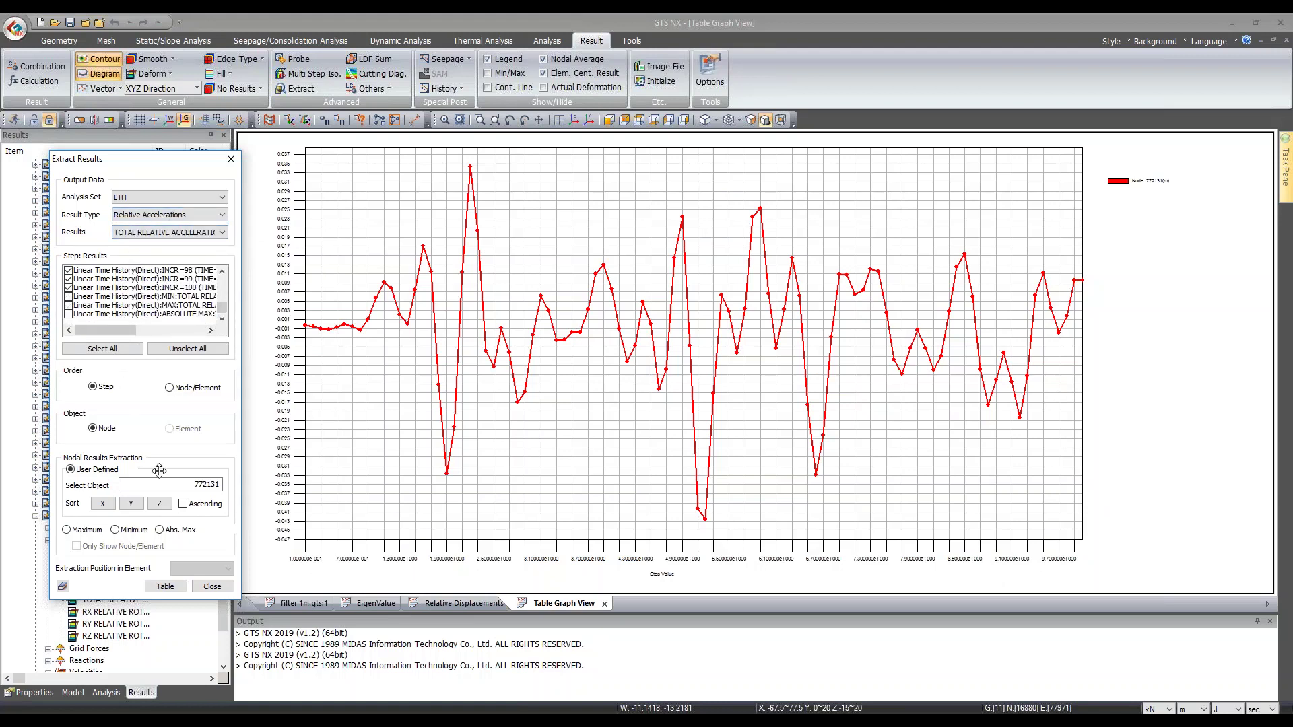
{"action": "left_click", "coordinate": [165, 586]}
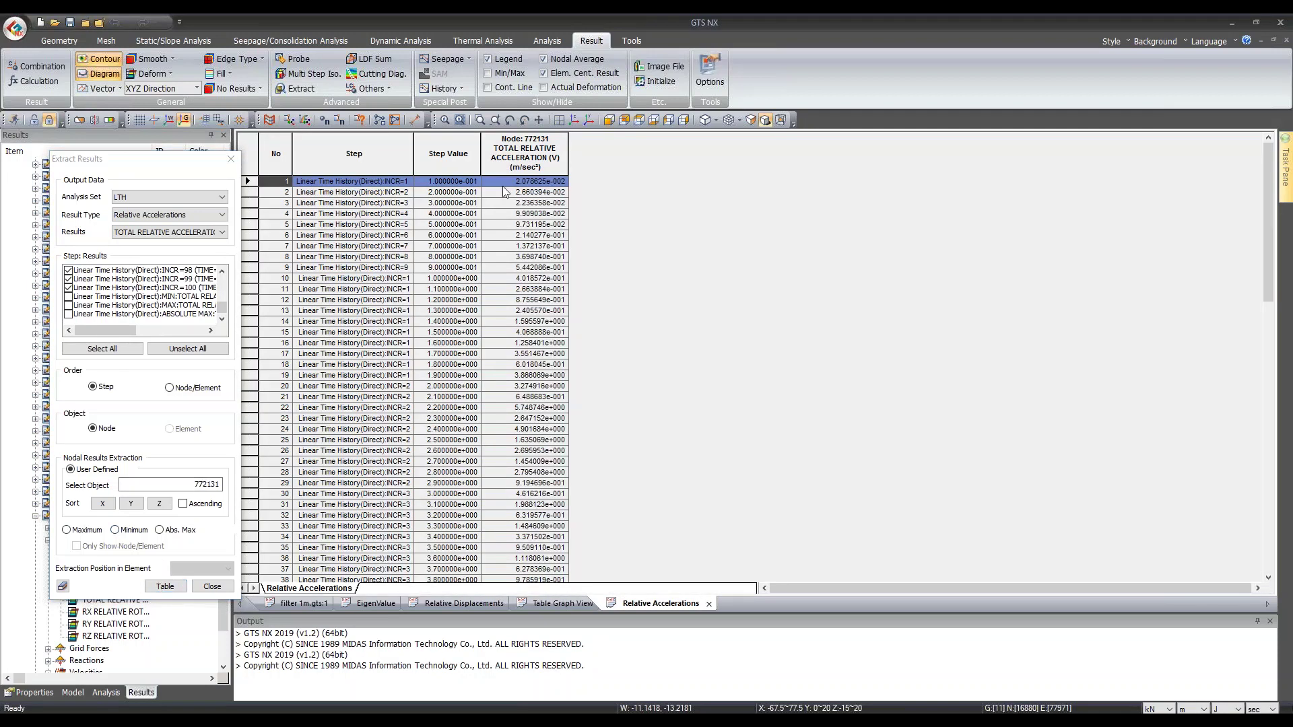
Step: Plot a graph of node 772131's total relative acceleration against the step value
{"action": "left_click_drag", "start_coordinate": [472, 145], "coordinate": [568, 152]}
{"action": "right_click", "coordinate": [510, 163]}
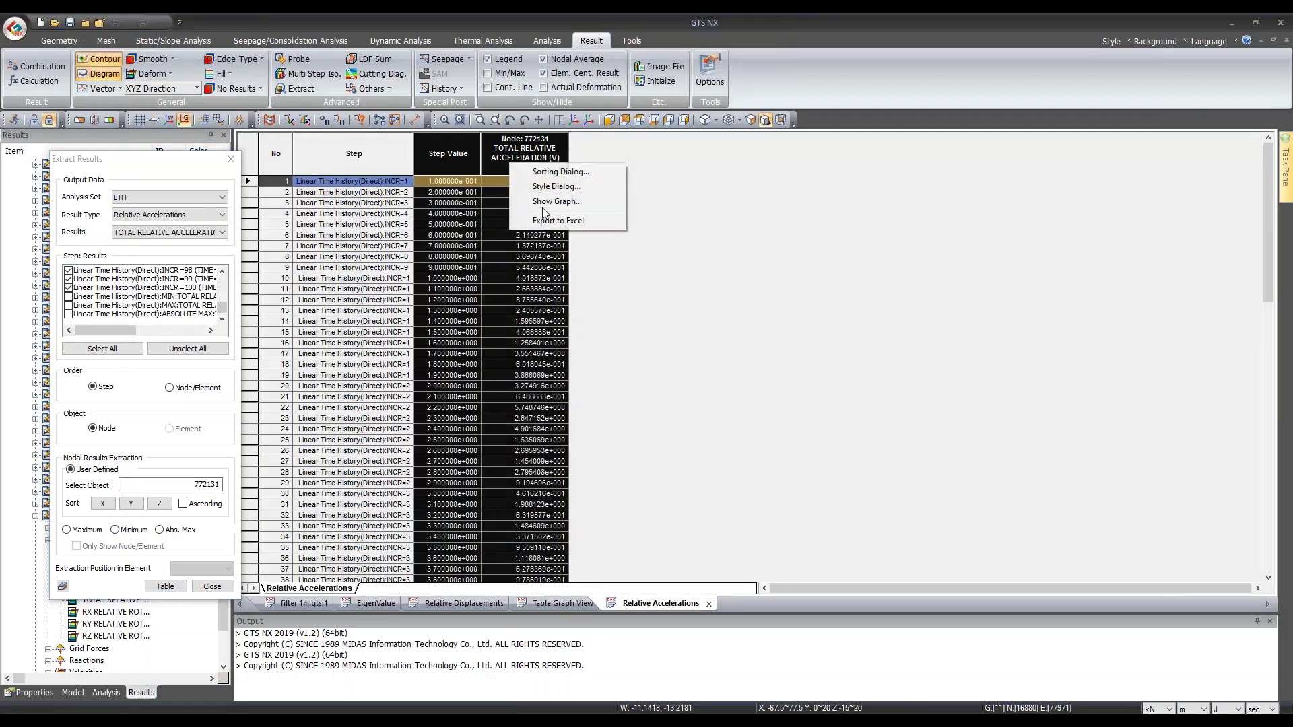
{"action": "left_click", "coordinate": [543, 202]}
{"action": "left_click", "coordinate": [784, 461]}
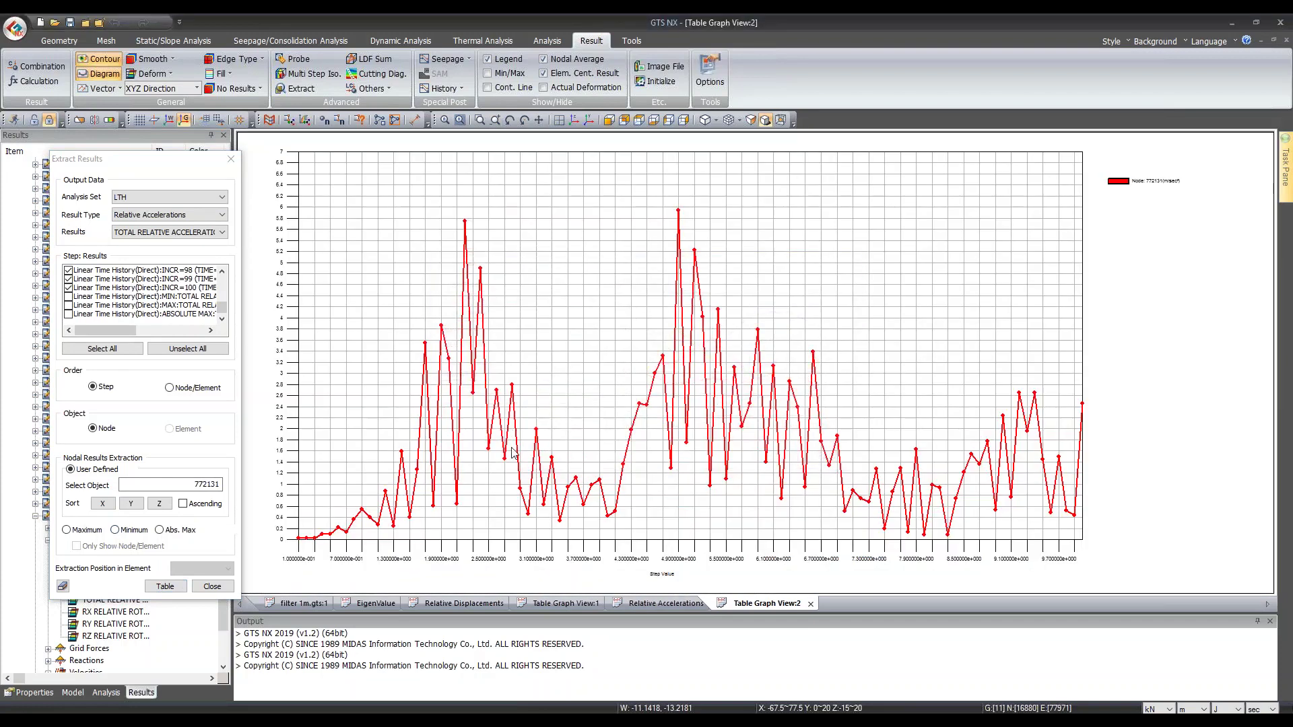
Step: Generate the TX relative acceleration table for node 772131
{"action": "left_click", "coordinate": [178, 234]}
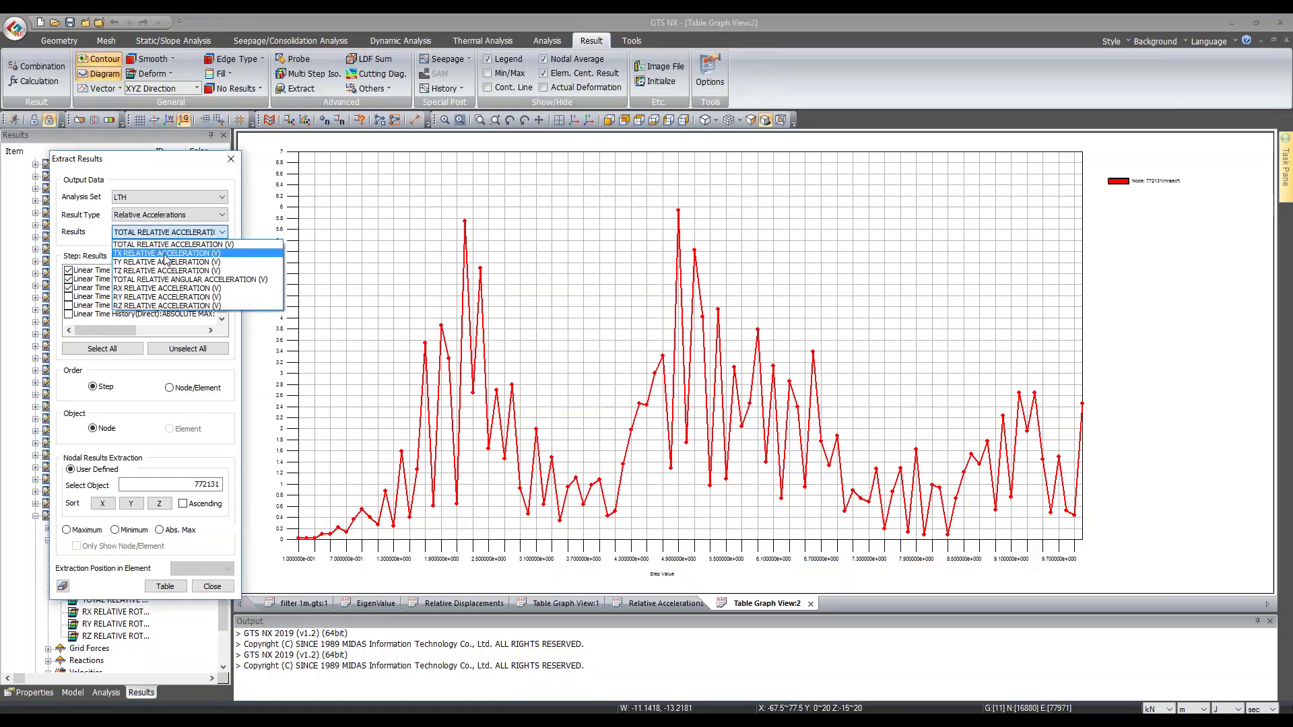
{"action": "left_click", "coordinate": [167, 254]}
{"action": "left_click", "coordinate": [165, 585]}
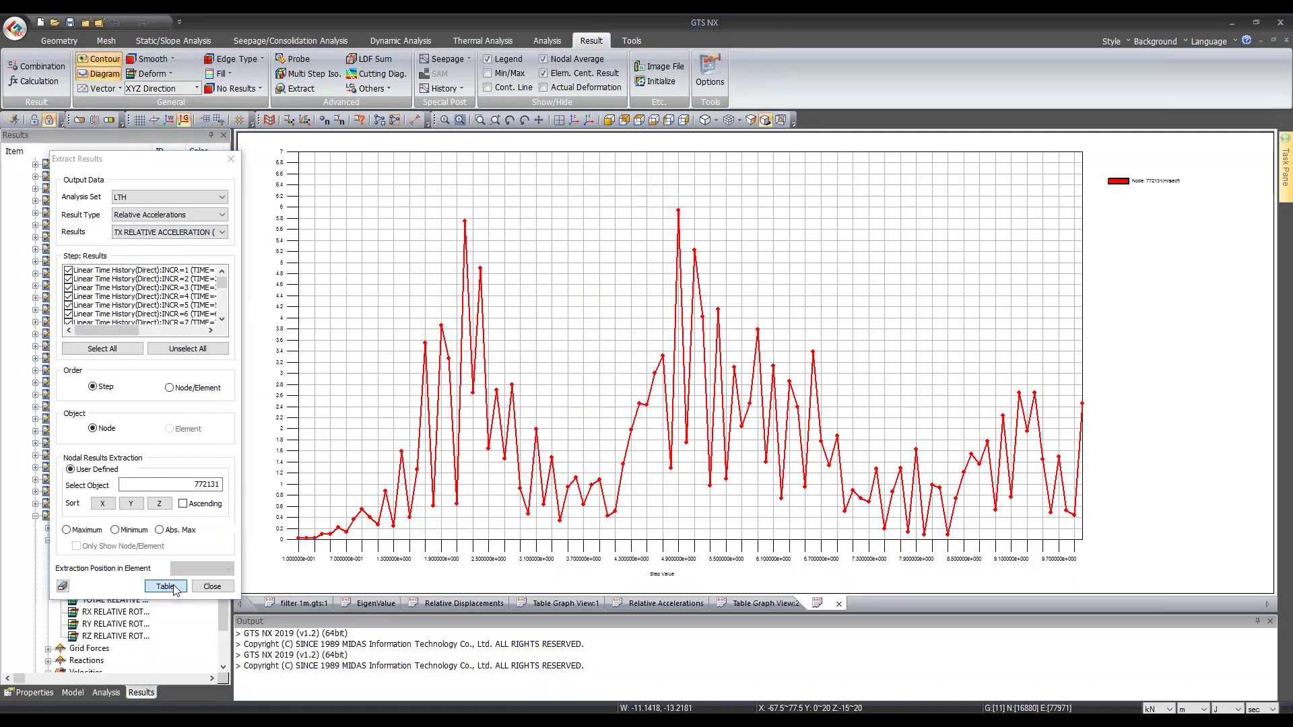
Step: Plot a graph of node 772131's TX relative acceleration against the step value from the new table
{"action": "left_click_drag", "start_coordinate": [448, 154], "coordinate": [524, 153]}
{"action": "right_click", "coordinate": [540, 160]}
{"action": "left_click", "coordinate": [583, 198]}
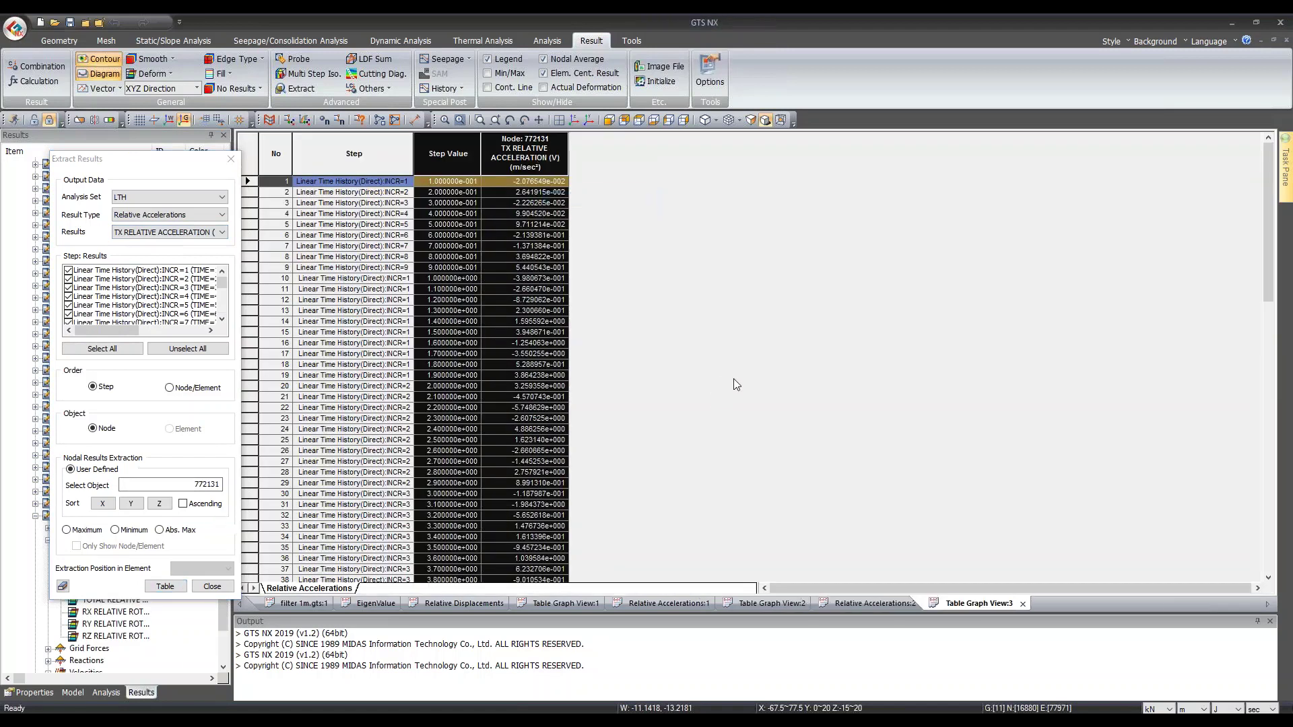
{"action": "left_click", "coordinate": [782, 461]}
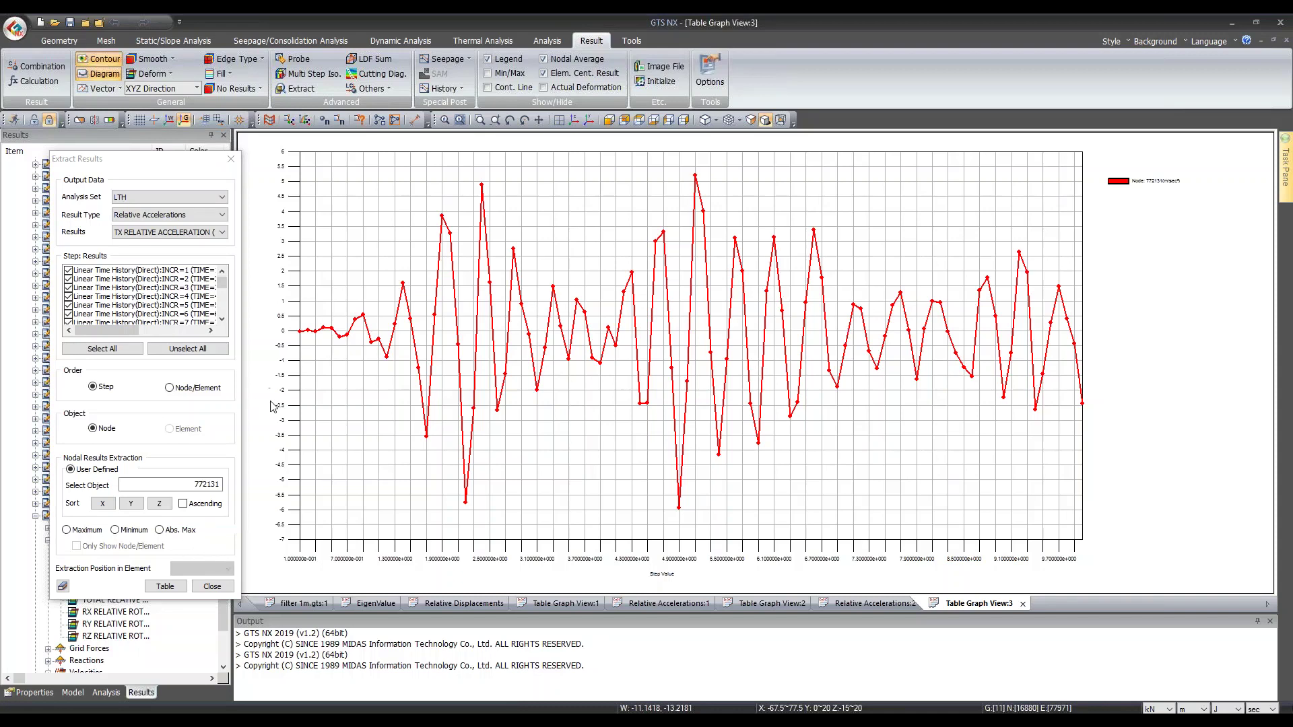
Step: Return to the TX relative acceleration table and close the Extract Results dialog
{"action": "right_click", "coordinate": [603, 314]}
{"action": "left_click", "coordinate": [265, 529]}
{"action": "left_click", "coordinate": [843, 604]}
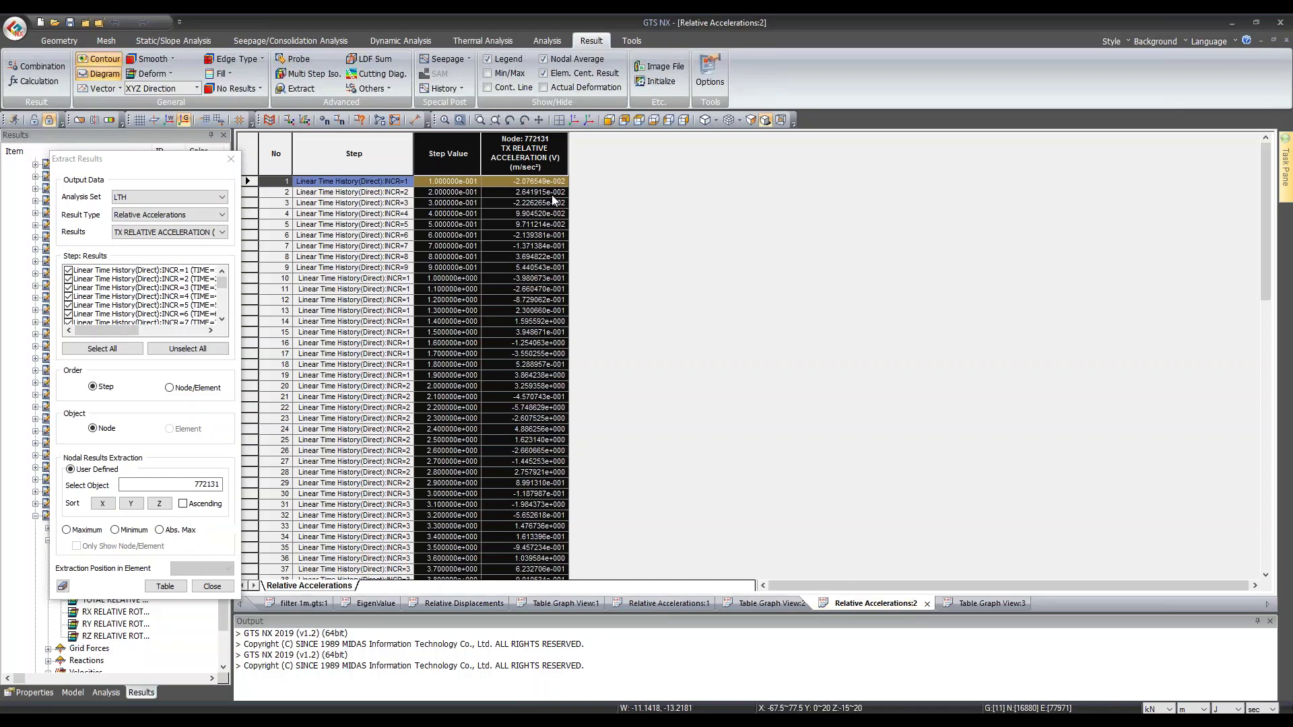
{"action": "right_click", "coordinate": [465, 159]}
{"action": "left_click", "coordinate": [743, 379]}
{"action": "left_click", "coordinate": [222, 589]}
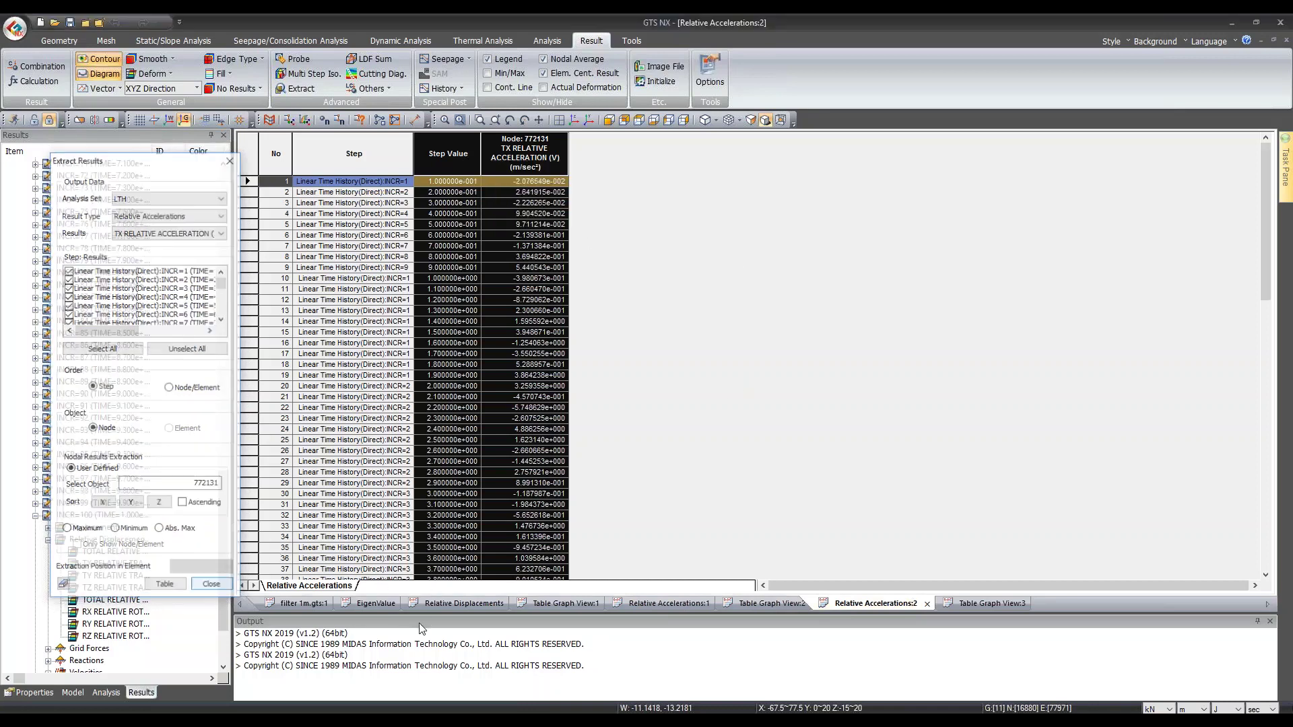
Step: Close the EigenValue table and return to the filter 1m model view
{"action": "left_click", "coordinate": [299, 605]}
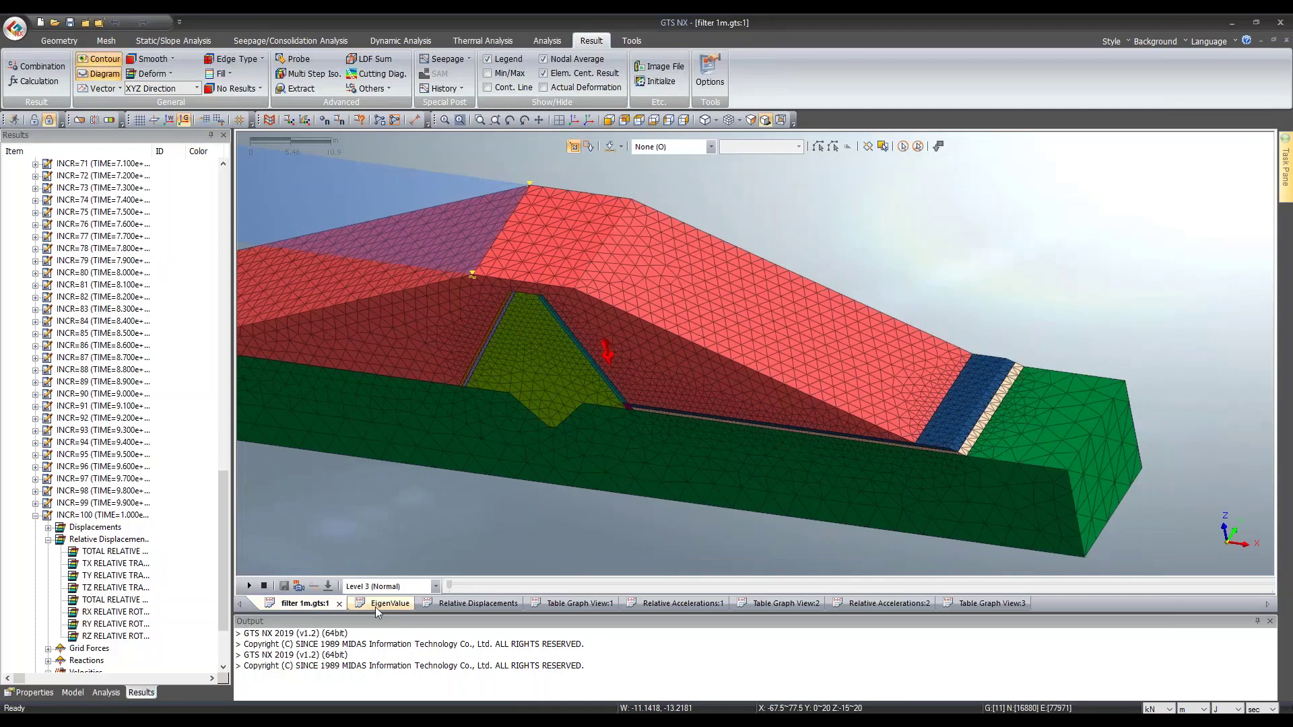
{"action": "left_click", "coordinate": [391, 604]}
{"action": "left_click", "coordinate": [406, 605]}
{"action": "left_click", "coordinate": [406, 605]}
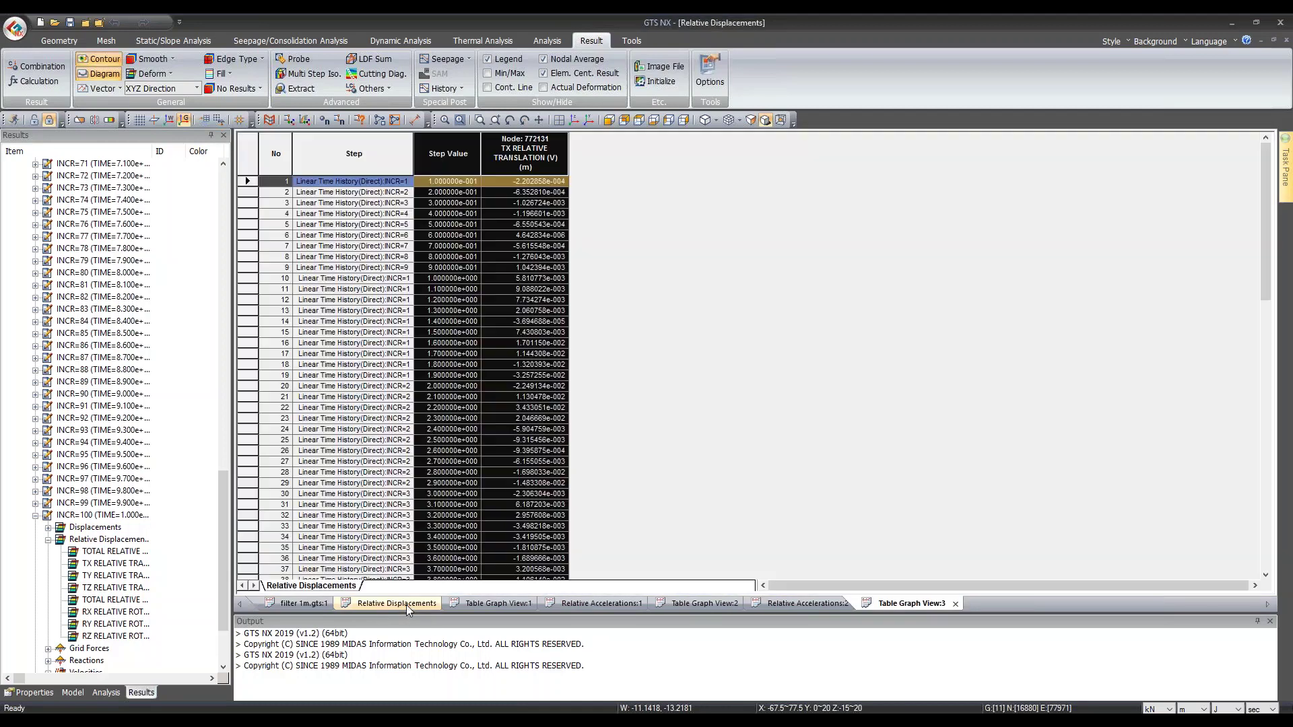
{"action": "left_click", "coordinate": [303, 603]}
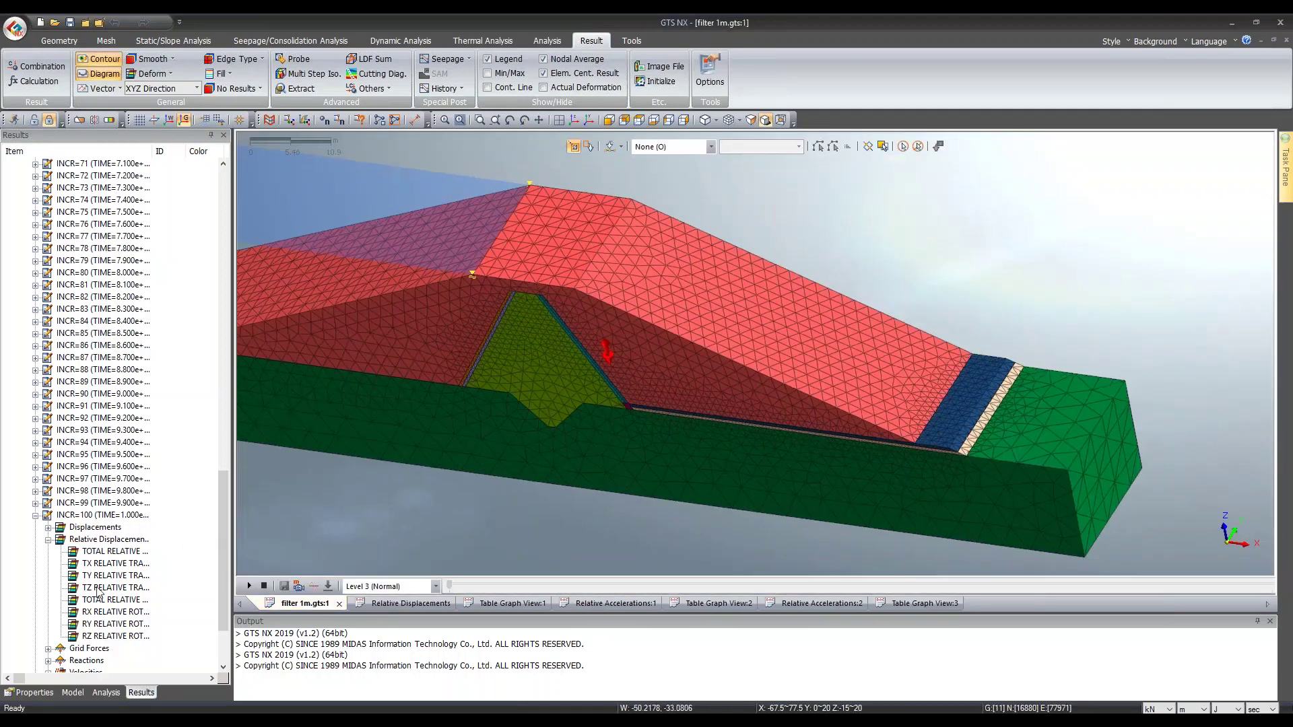
Step: Show the TX VELOCITY (V) contour for INCR=100 on the dam in an isometric view
{"action": "scroll", "coordinate": [98, 592], "scroll_direction": "down", "scroll_amount": 1}
{"action": "scroll", "coordinate": [98, 592], "scroll_direction": "down", "scroll_amount": 2}
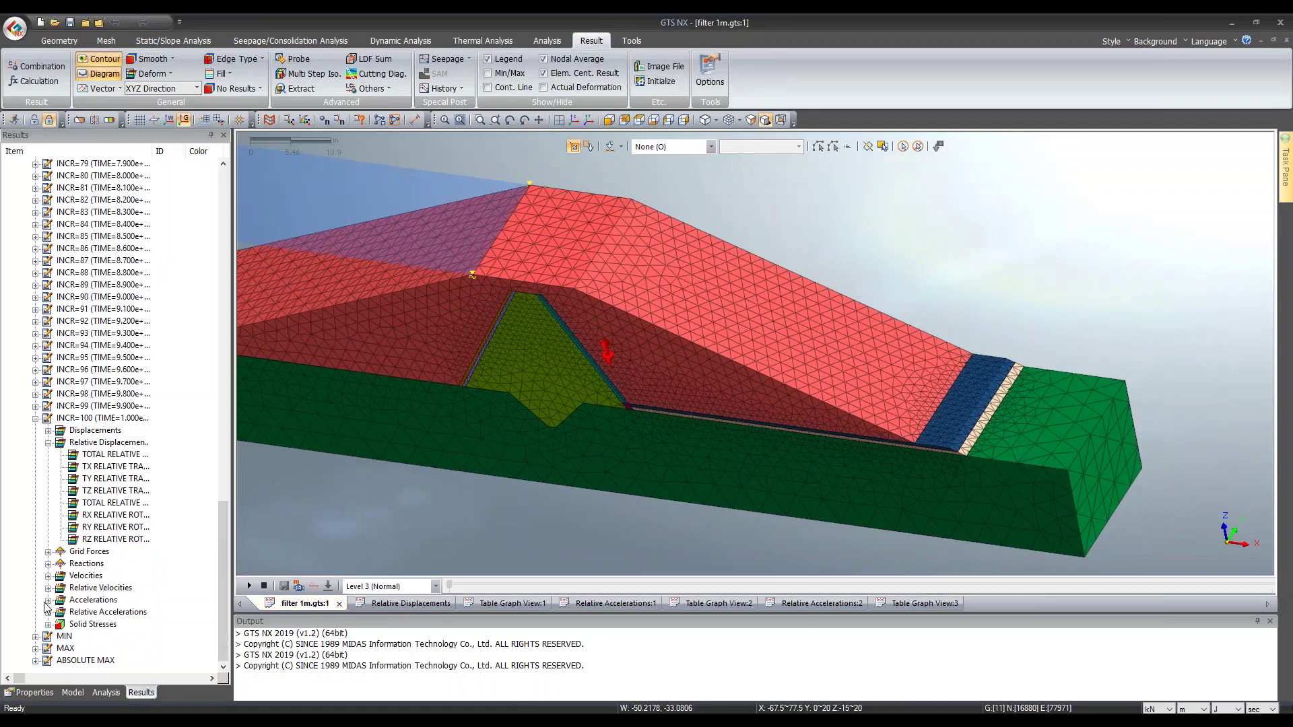
{"action": "left_click", "coordinate": [47, 575]}
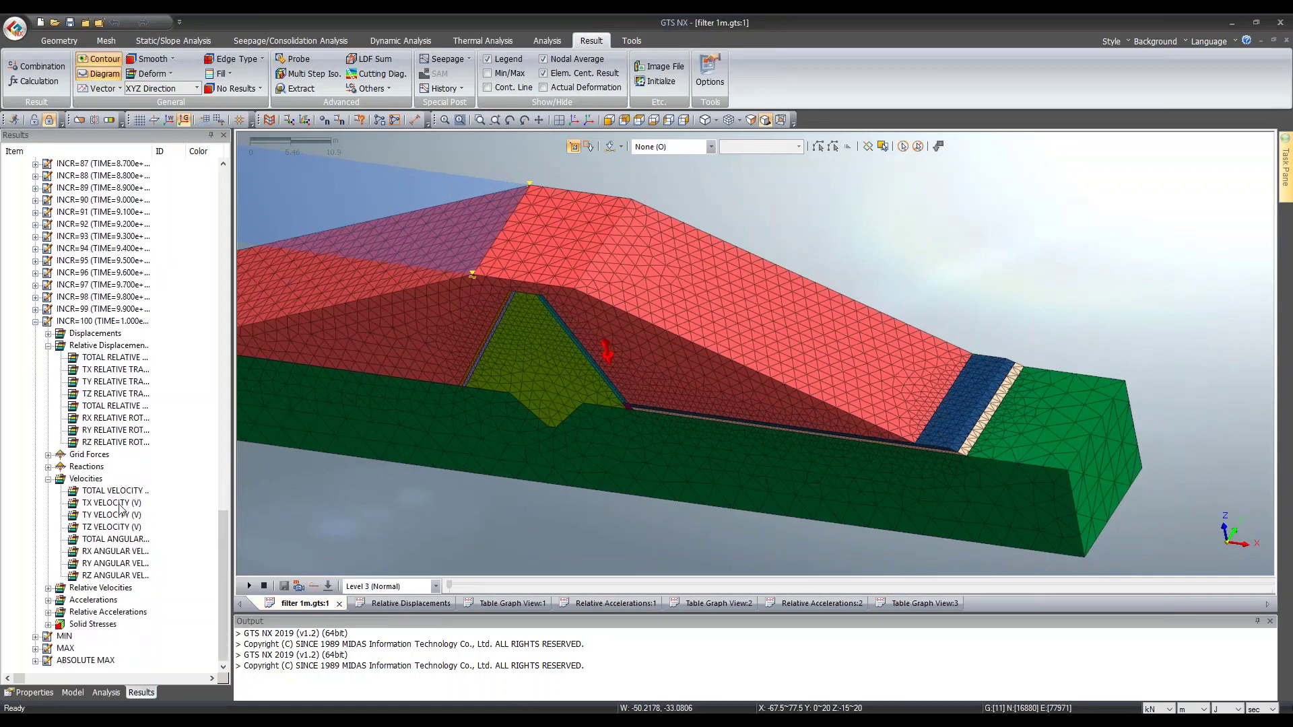
{"action": "left_click", "coordinate": [121, 505]}
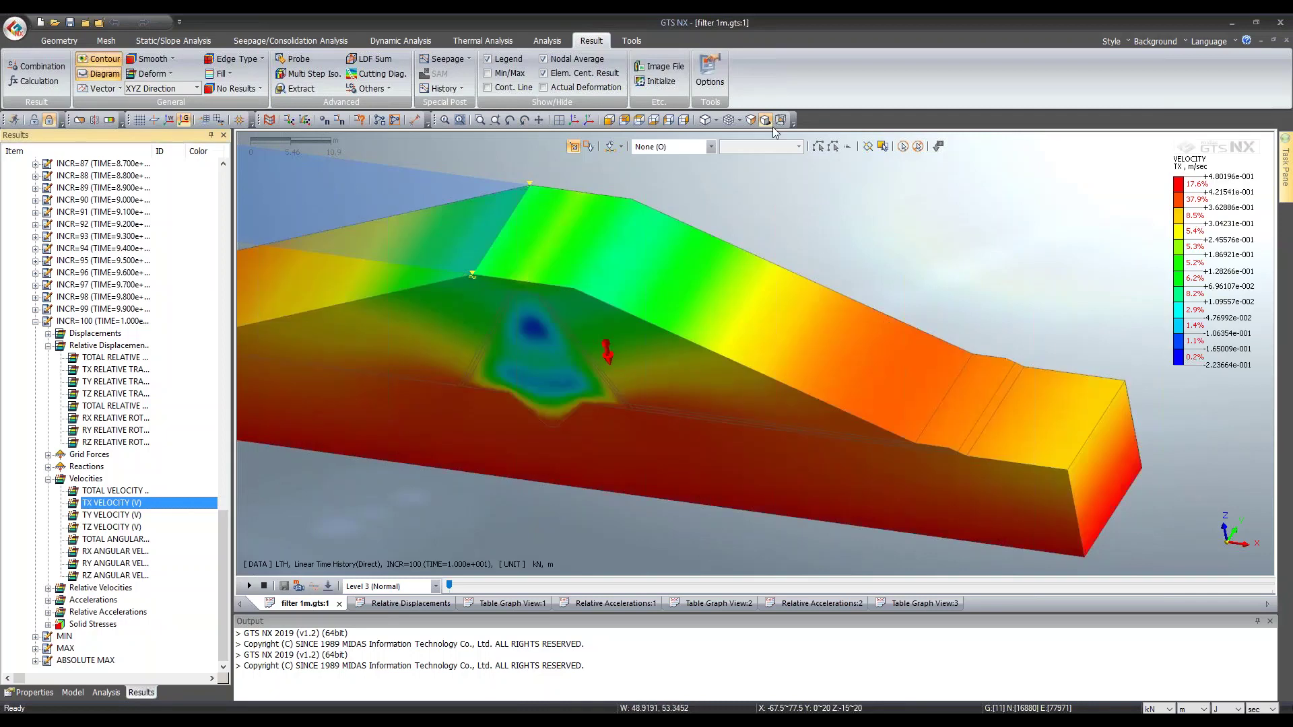
{"action": "left_click", "coordinate": [585, 121]}
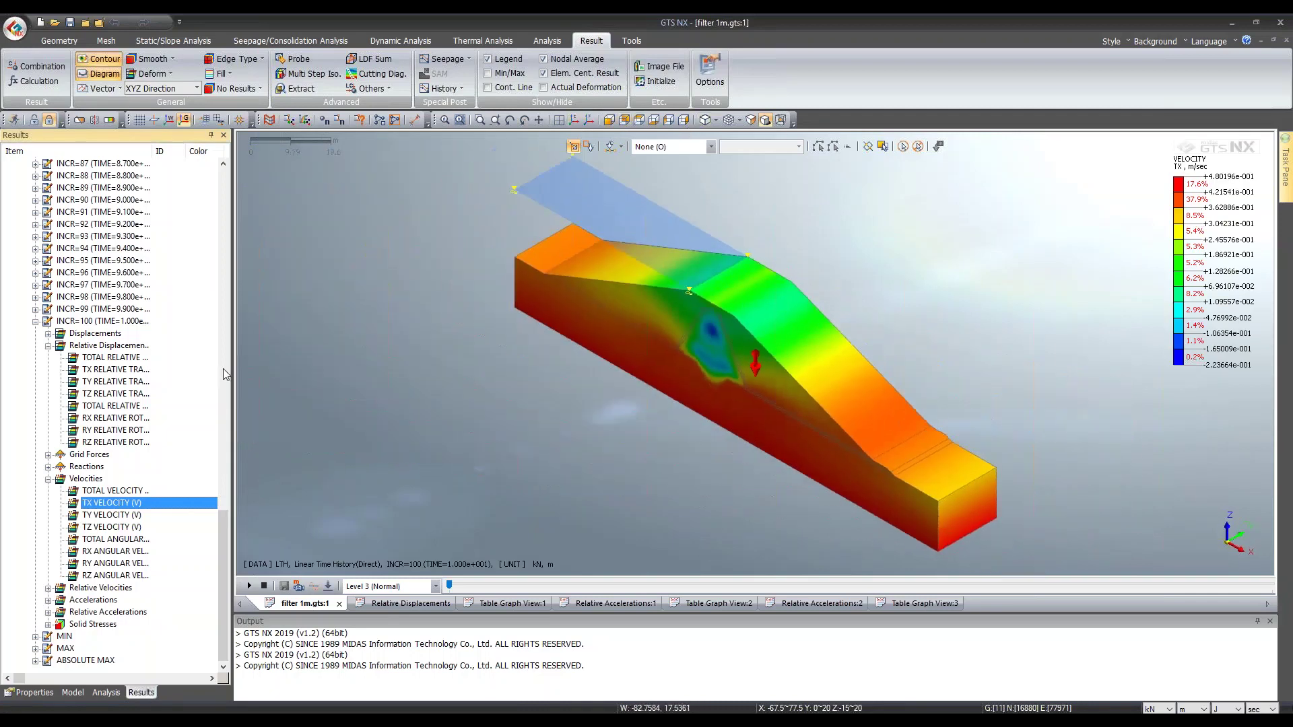
Step: Show the S-MAX SHEAR solid stress contour for INCR=100 and view the dam from its long side
{"action": "left_click", "coordinate": [48, 624]}
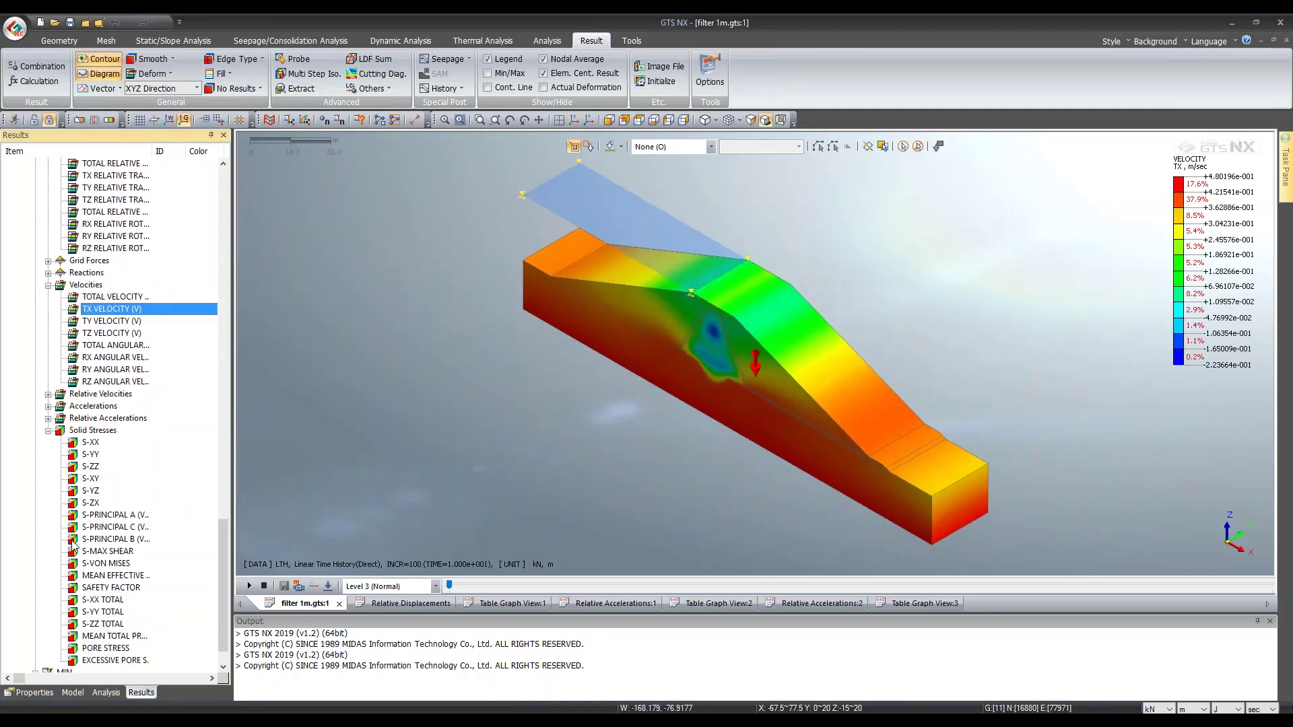
{"action": "scroll", "coordinate": [93, 526], "scroll_direction": "down", "scroll_amount": 1}
{"action": "left_click", "coordinate": [110, 519]}
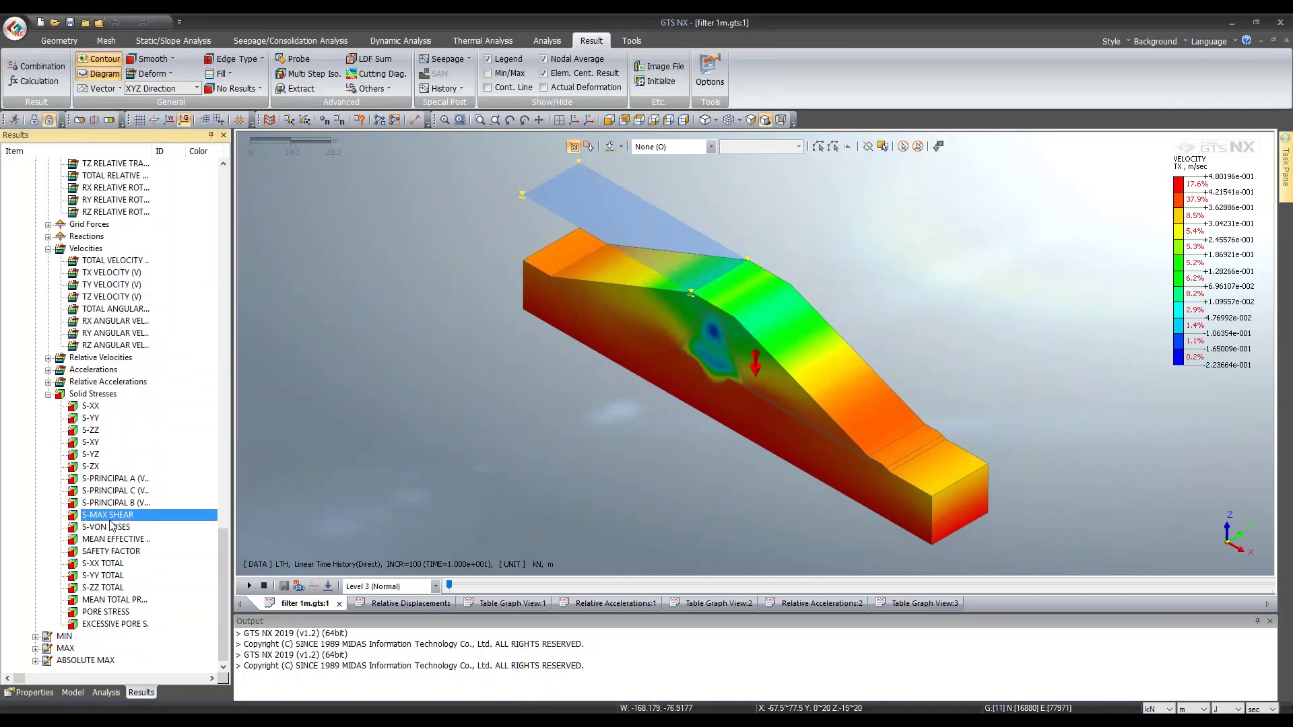
{"action": "middle_click_drag", "start_coordinate": [710, 447], "coordinate": [806, 419]}
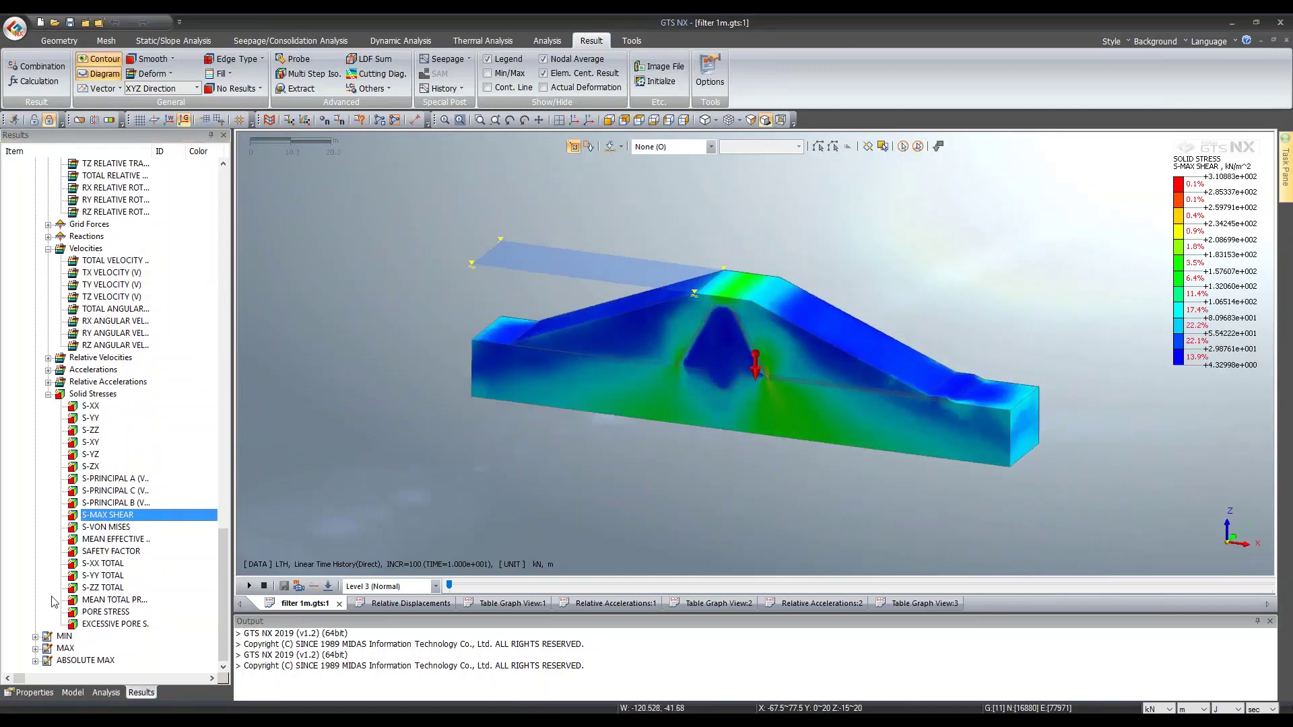
Step: Expand the MAX result set and collapse the relative displacement, velocity and solid stress groups of INCR=100
{"action": "left_click", "coordinate": [35, 648]}
{"action": "scroll", "coordinate": [101, 517], "scroll_direction": "up", "scroll_amount": 8}
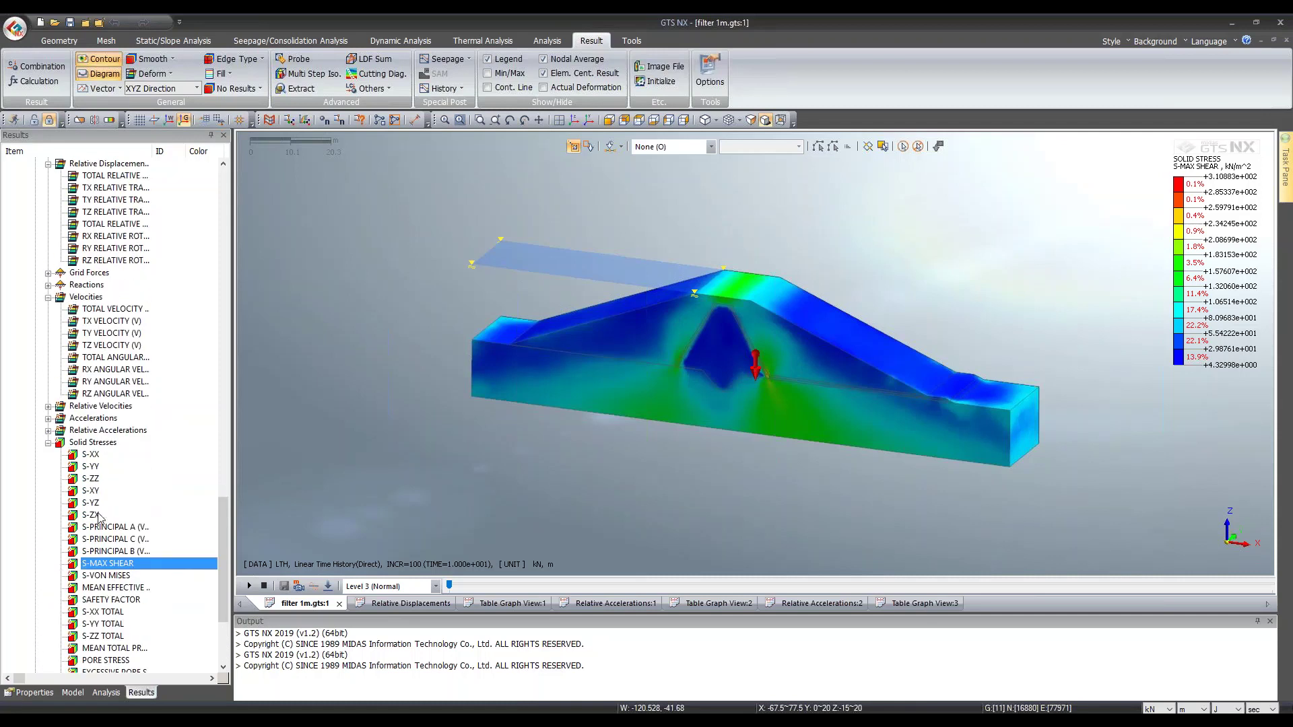
{"action": "left_click", "coordinate": [47, 309]}
{"action": "left_click", "coordinate": [48, 345]}
{"action": "left_click", "coordinate": [48, 394]}
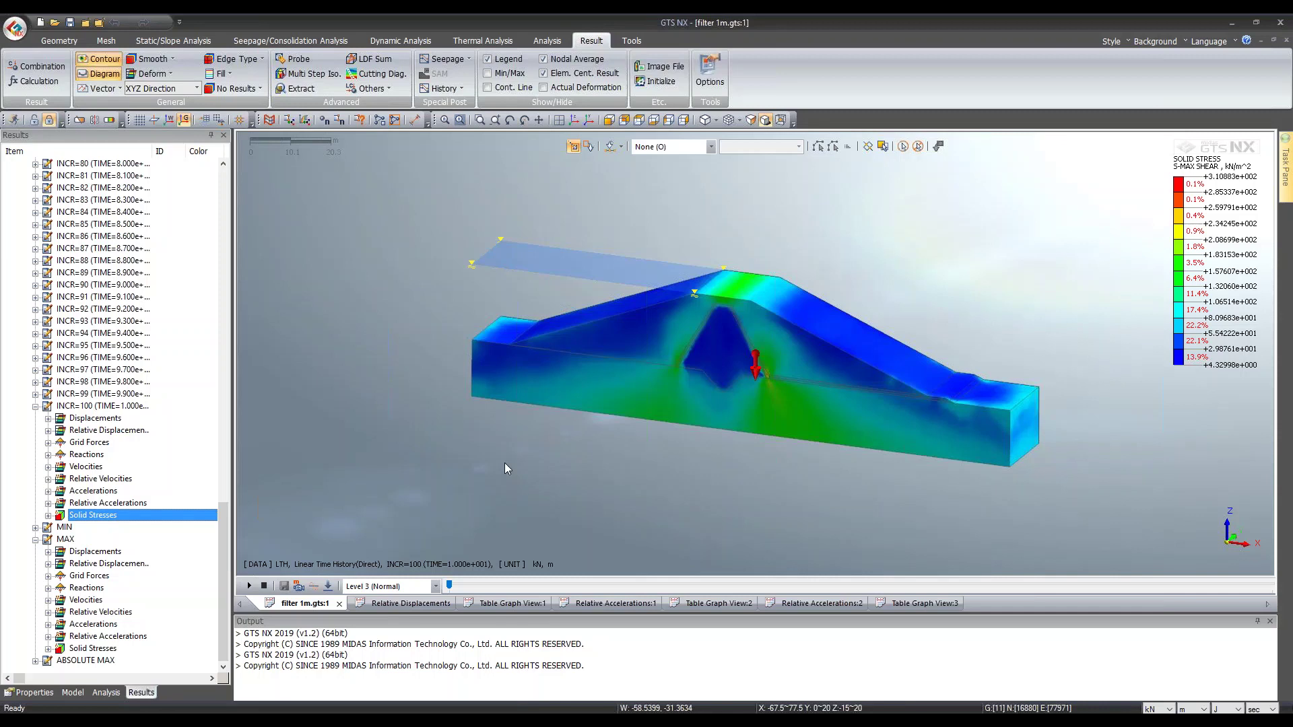
Step: Start a 3D PDF export and include the Mesh component in the report
{"action": "left_click", "coordinate": [630, 40]}
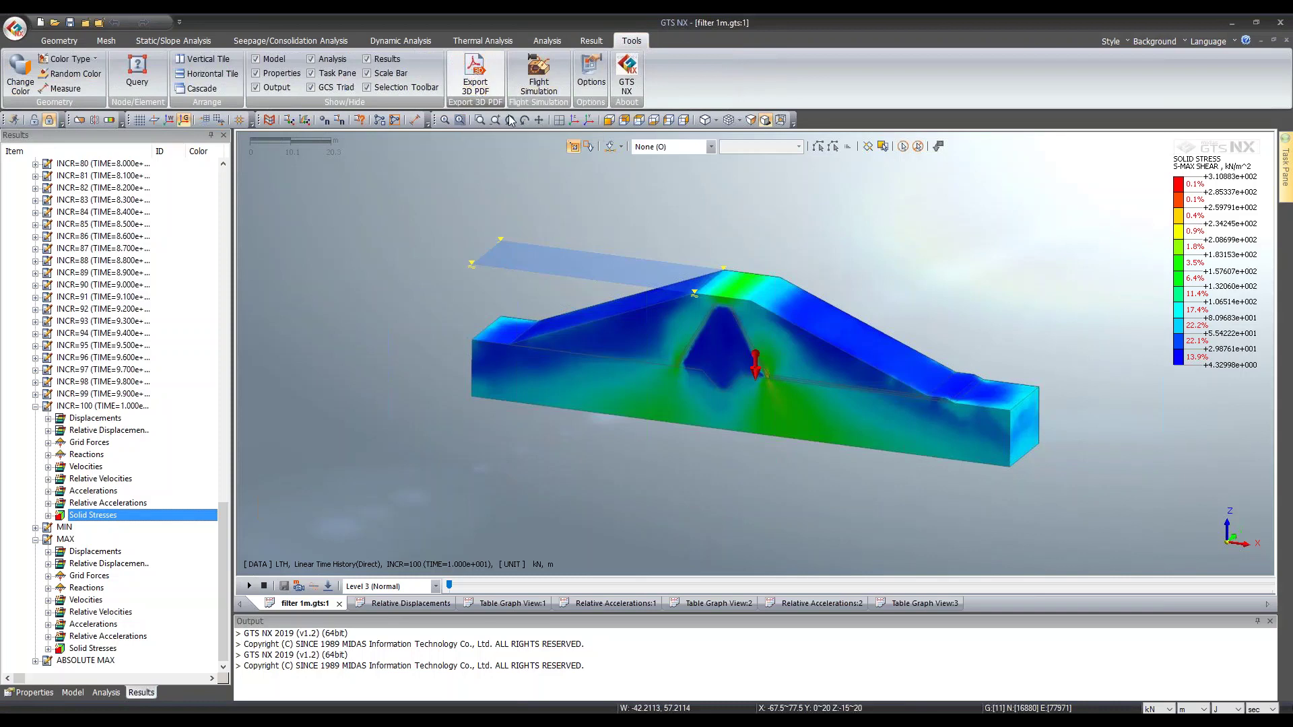
{"action": "left_click", "coordinate": [475, 74]}
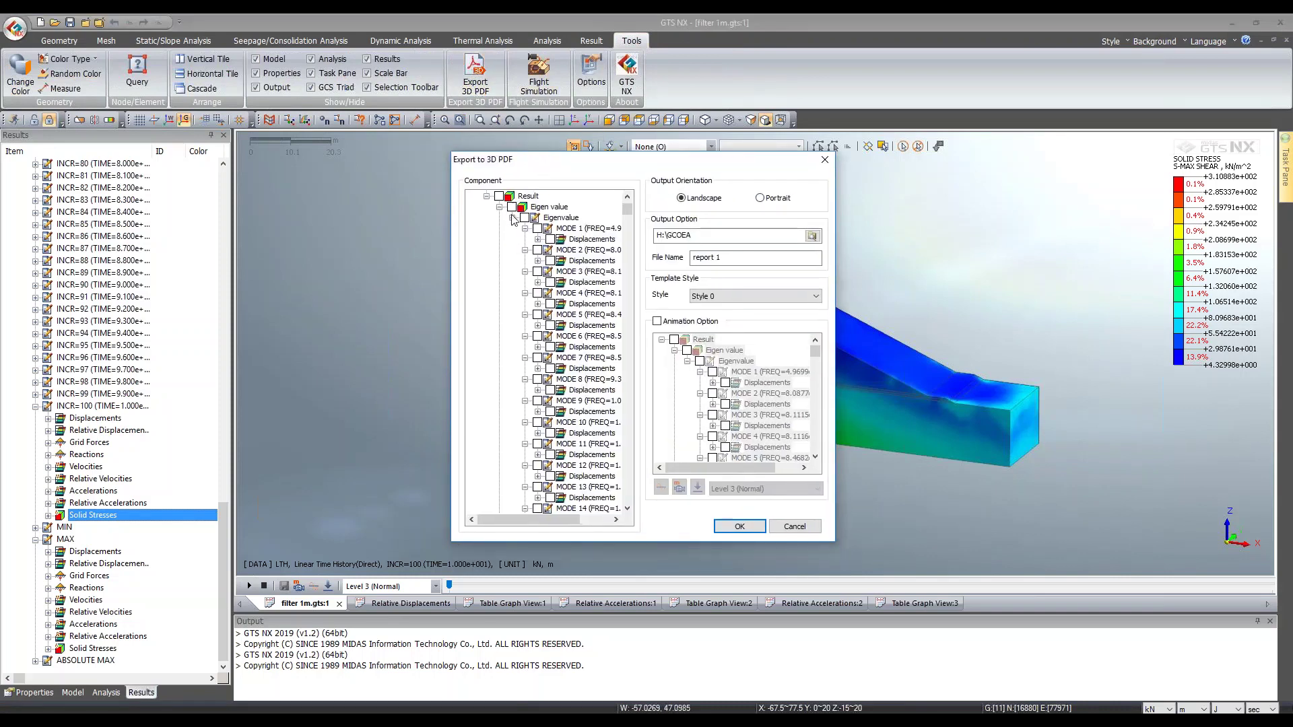
{"action": "scroll", "coordinate": [513, 213], "scroll_direction": "up", "scroll_amount": 2}
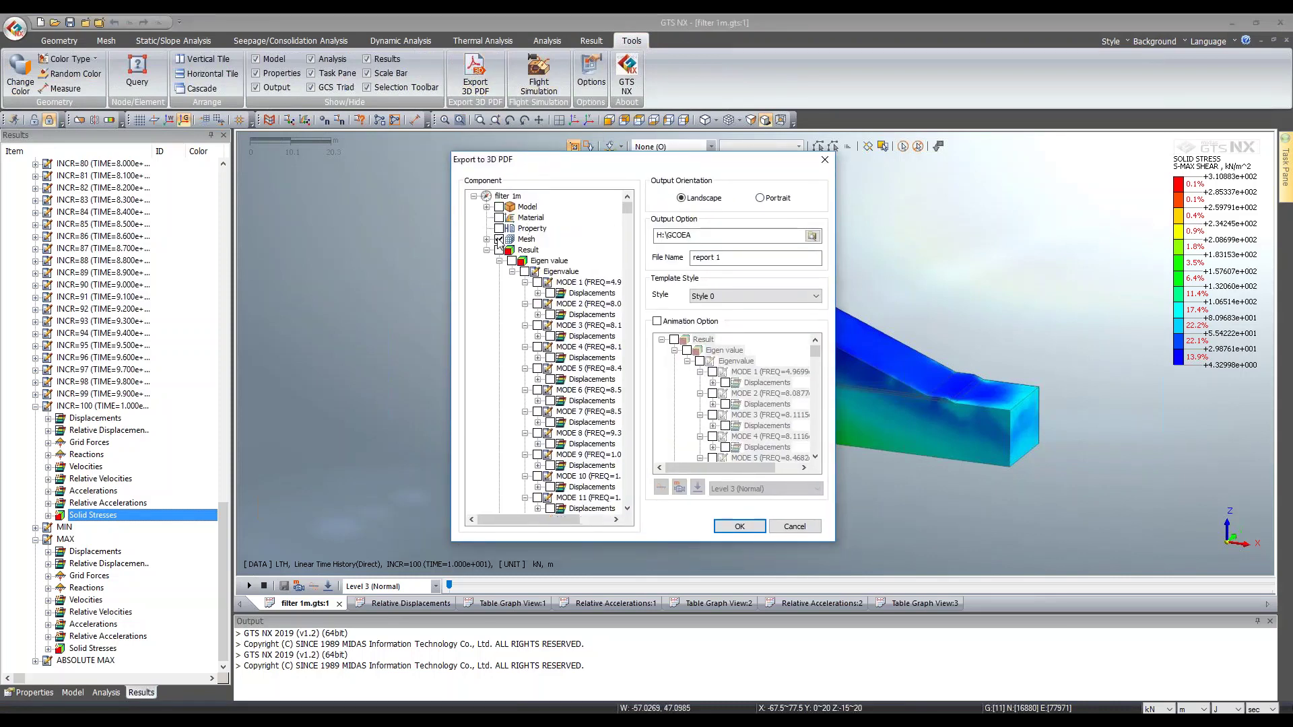
{"action": "left_click", "coordinate": [499, 239]}
Step: Include only TX RELATIVE TRANSLATION (V) from the MAX relative displacements in the 3D PDF report
{"action": "scroll", "coordinate": [629, 223], "scroll_direction": "down", "scroll_amount": 10}
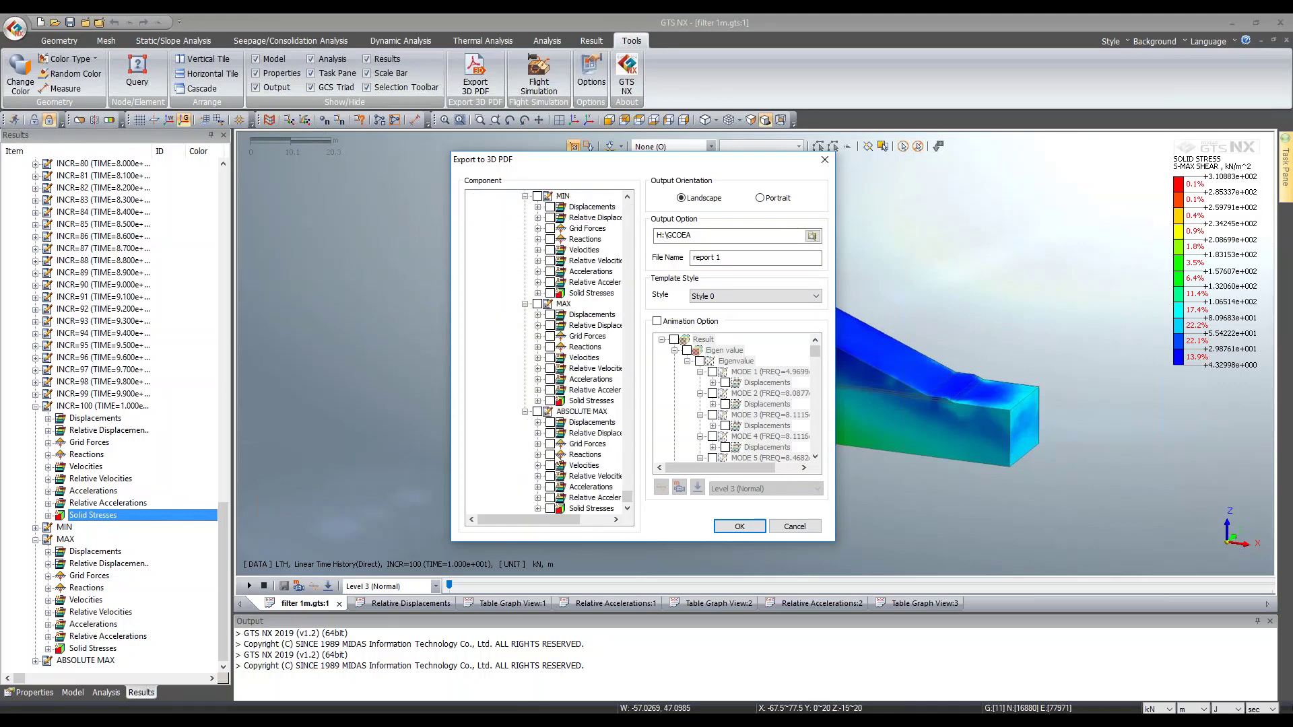
{"action": "scroll", "coordinate": [563, 295], "scroll_direction": "up", "scroll_amount": 1}
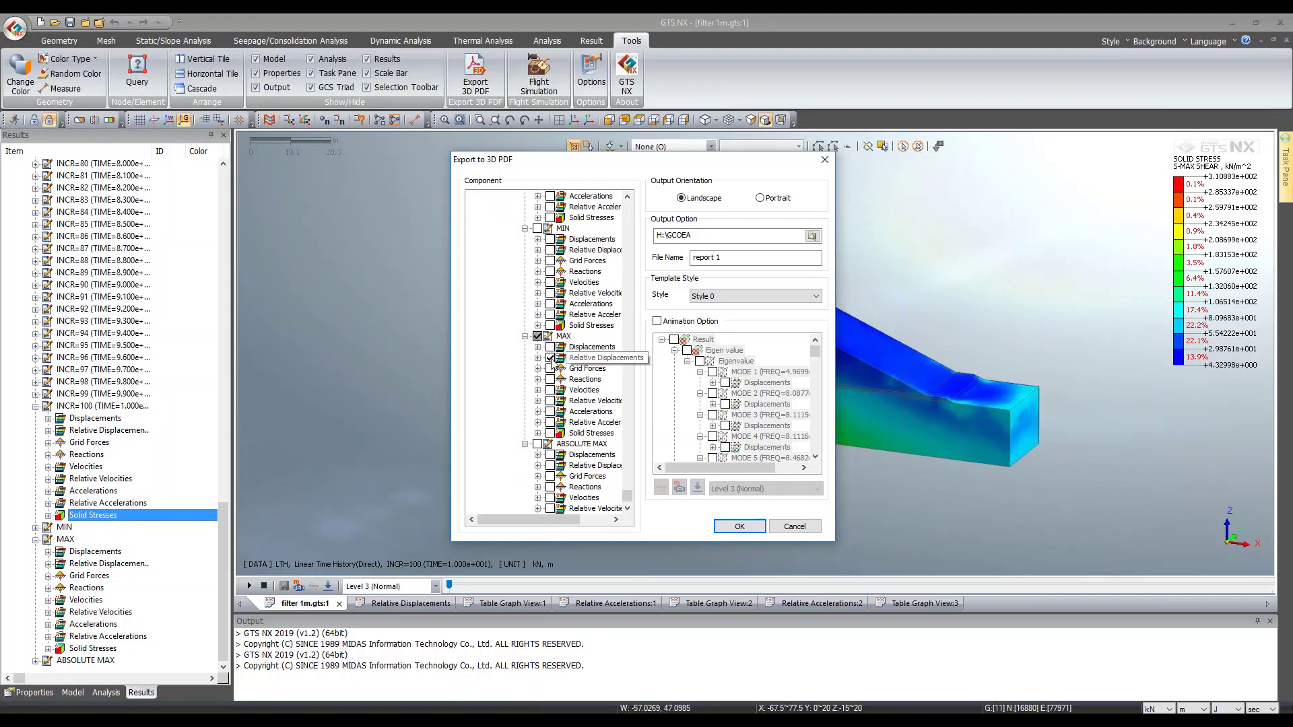
{"action": "left_click", "coordinate": [538, 358]}
{"action": "left_click", "coordinate": [563, 444]}
{"action": "left_click", "coordinate": [563, 433]}
{"action": "left_click", "coordinate": [562, 422]}
{"action": "left_click", "coordinate": [563, 411]}
{"action": "left_click", "coordinate": [562, 400]}
{"action": "left_click", "coordinate": [563, 390]}
{"action": "left_click", "coordinate": [563, 368]}
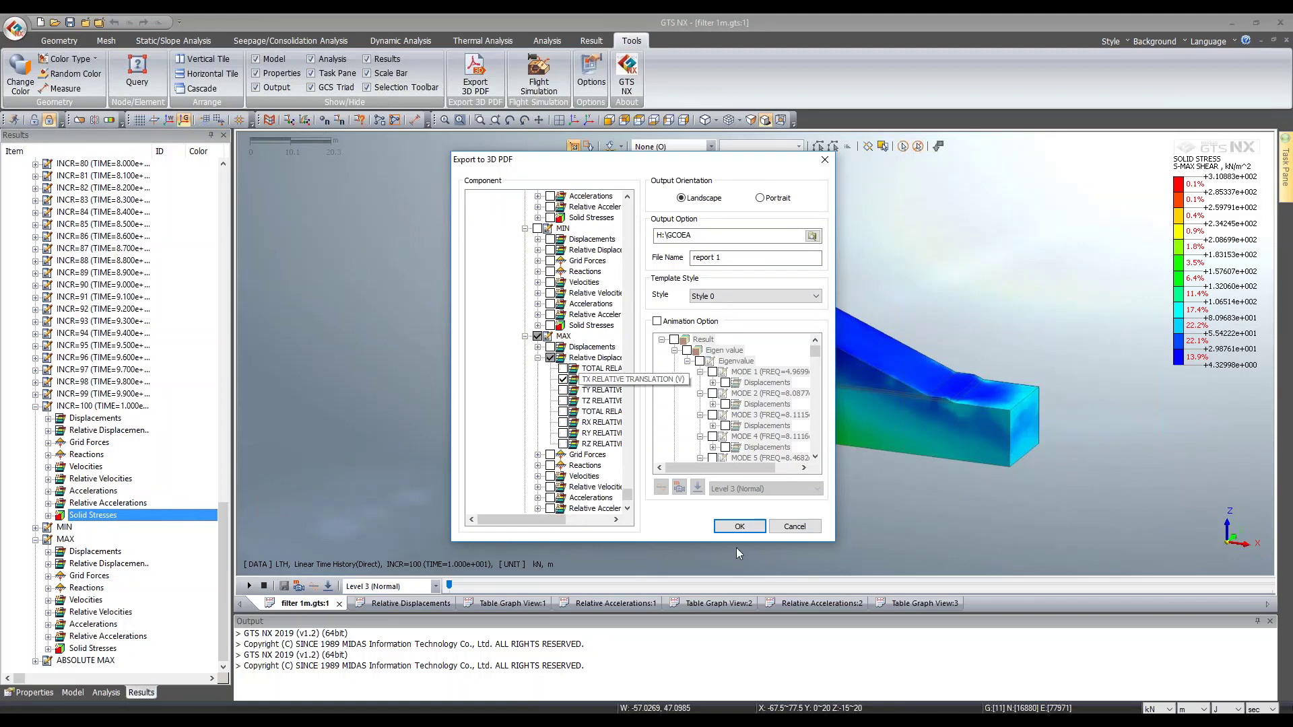
Step: Set the output folder to Ethiopia Webianr on the Desktop and export the 3D PDF report
{"action": "left_click", "coordinate": [813, 236]}
{"action": "scroll", "coordinate": [596, 332], "scroll_direction": "up", "scroll_amount": 5}
{"action": "scroll", "coordinate": [595, 331], "scroll_direction": "up", "scroll_amount": 1}
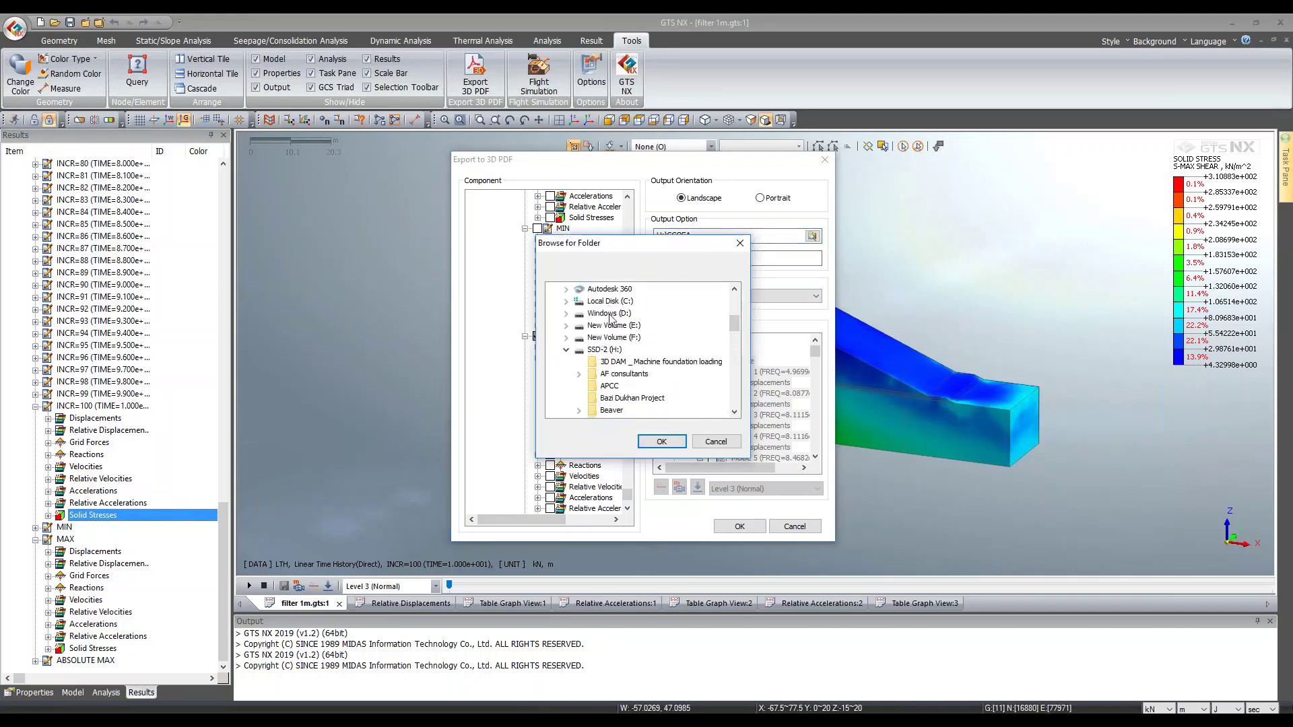
{"action": "scroll", "coordinate": [610, 319], "scroll_direction": "up", "scroll_amount": 1}
{"action": "scroll", "coordinate": [604, 337], "scroll_direction": "up", "scroll_amount": 2}
{"action": "left_click", "coordinate": [601, 338]}
{"action": "double_click", "coordinate": [601, 338]}
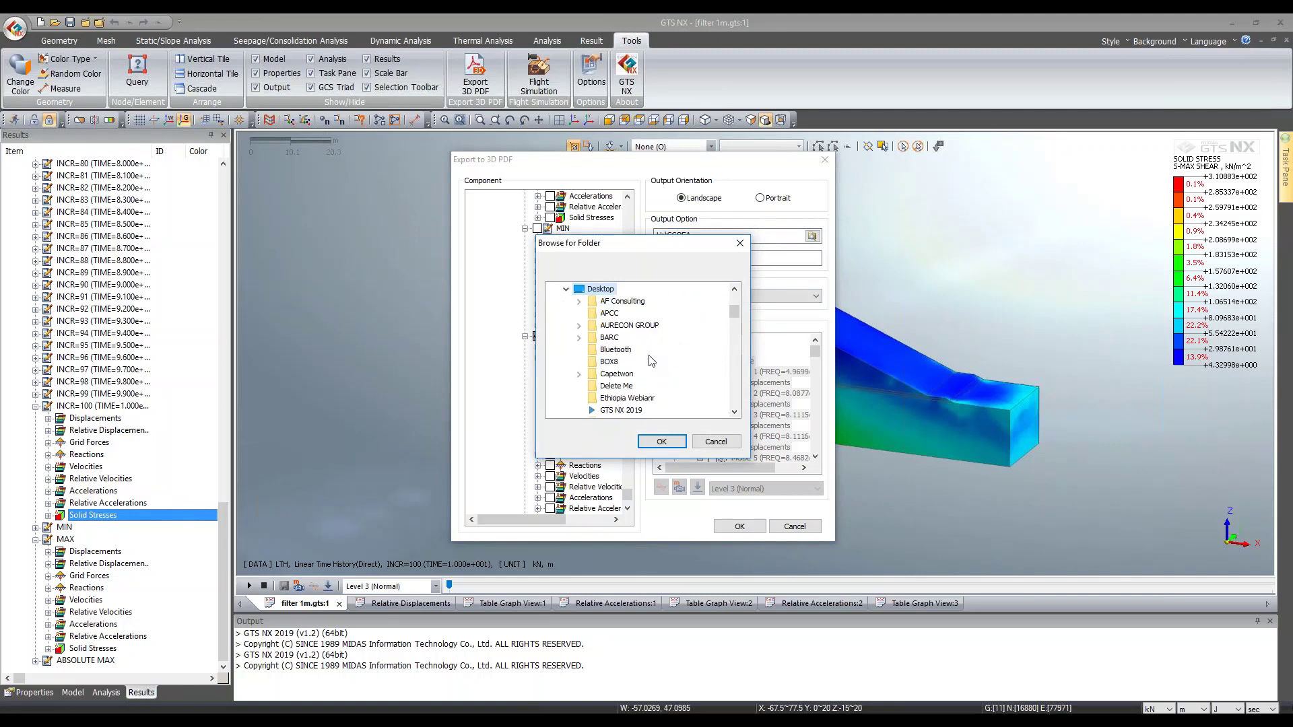
{"action": "left_click", "coordinate": [641, 398]}
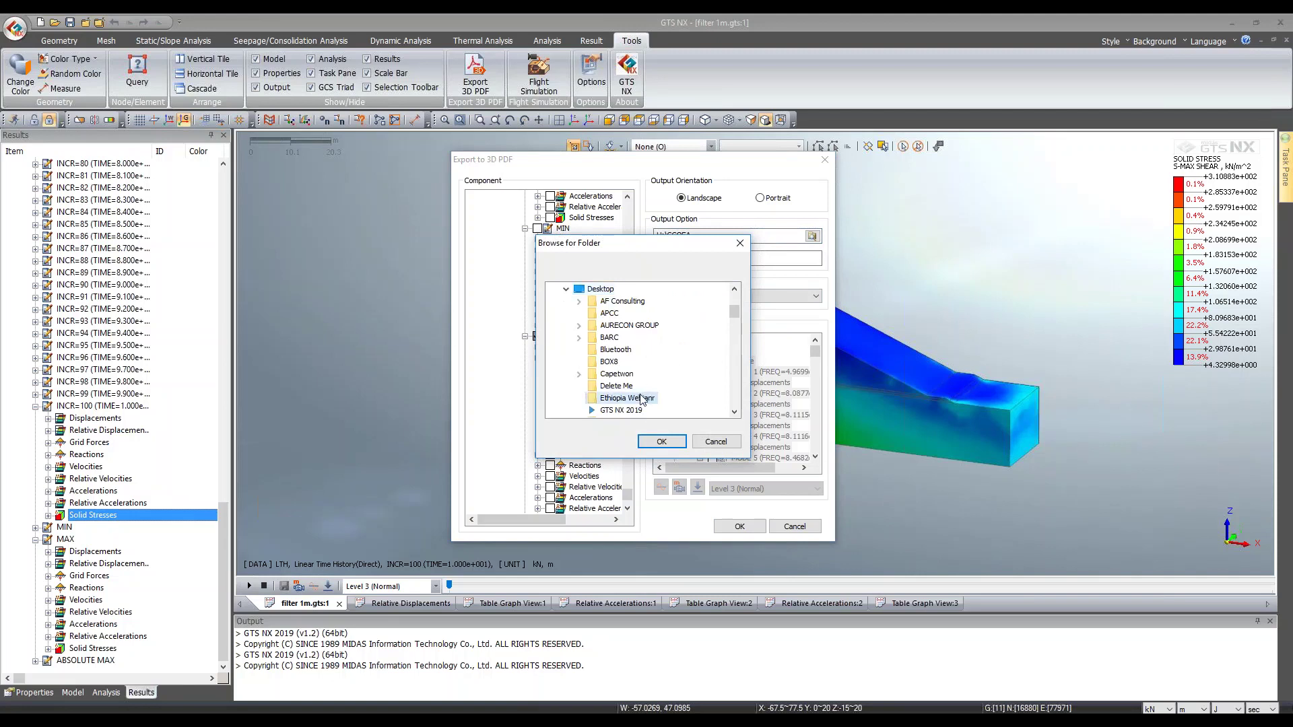
{"action": "left_click", "coordinate": [661, 441]}
{"action": "left_click", "coordinate": [739, 525]}
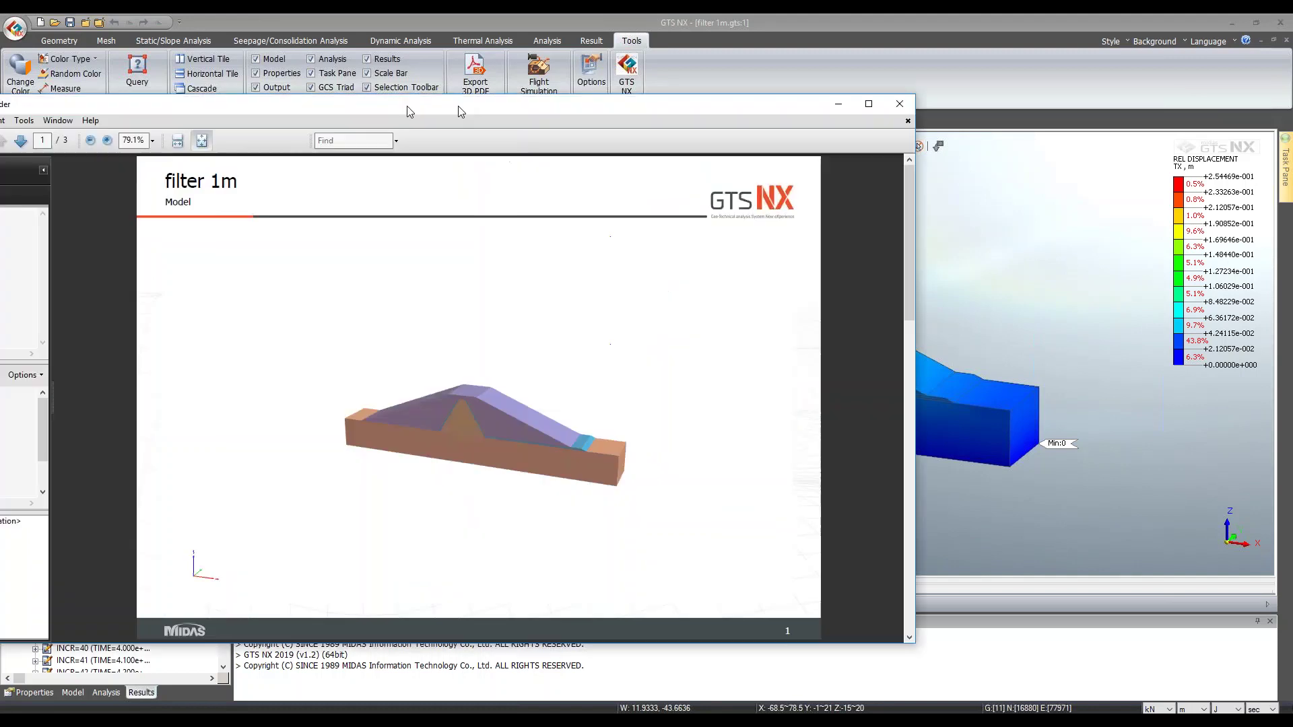
Step: Maximize the report 1.pdf window in Adobe Reader and rotate the 3D dam model on page 1
{"action": "double_click", "coordinate": [547, 104]}
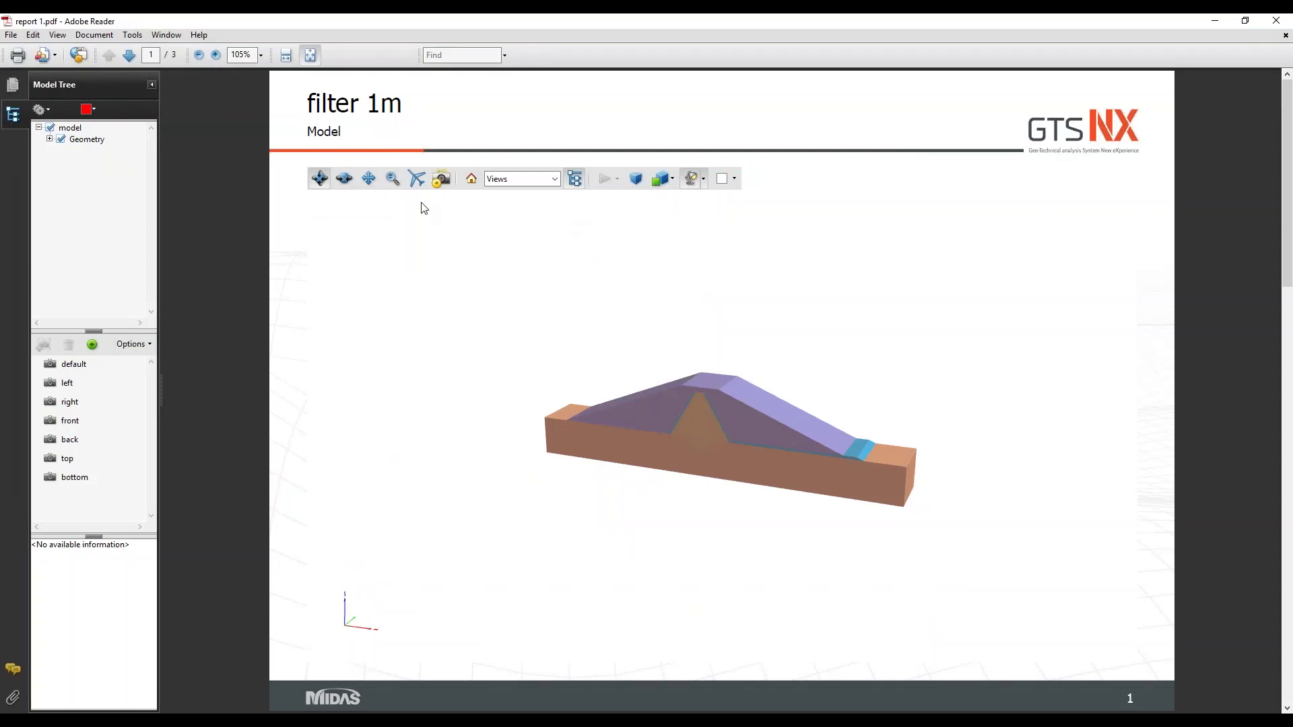
{"action": "left_click_drag", "start_coordinate": [695, 425], "coordinate": [793, 439]}
{"action": "left_click_drag", "start_coordinate": [496, 510], "coordinate": [1004, 346]}
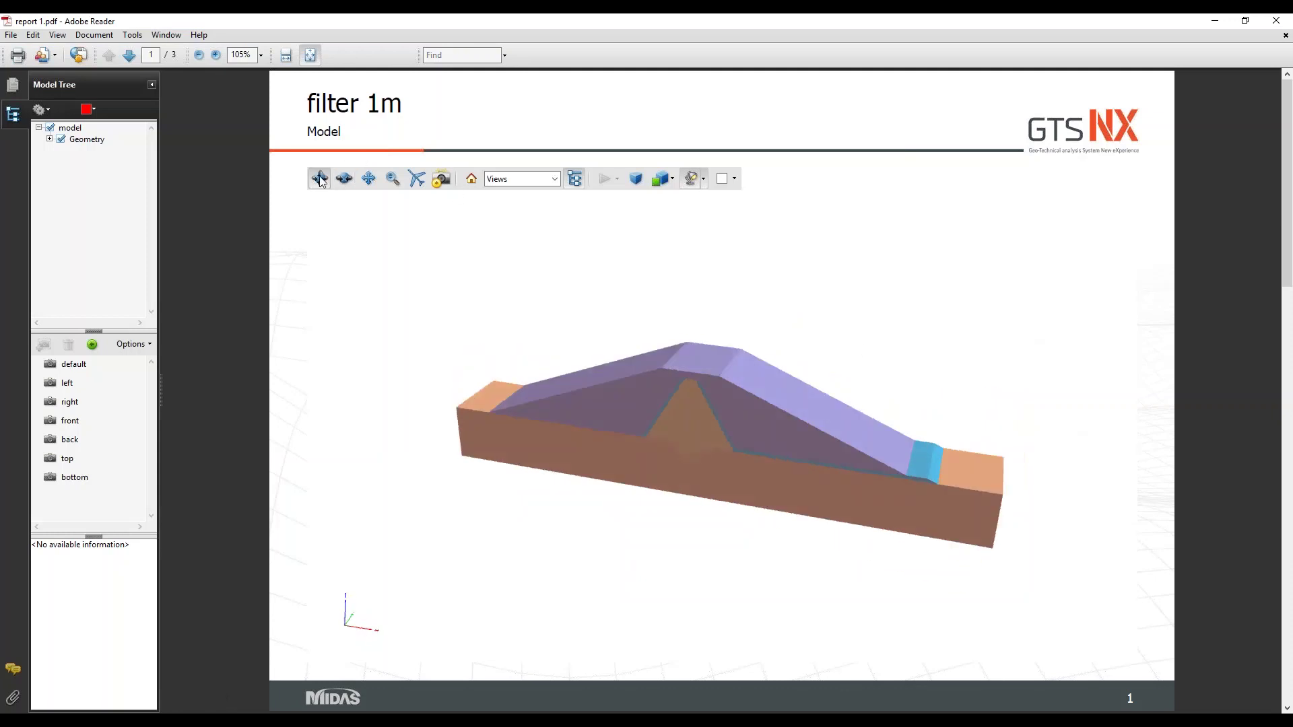
Step: Examine the projection, background colour, render mode and lighting options of the 3D dam model in the report
{"action": "left_click", "coordinate": [635, 180]}
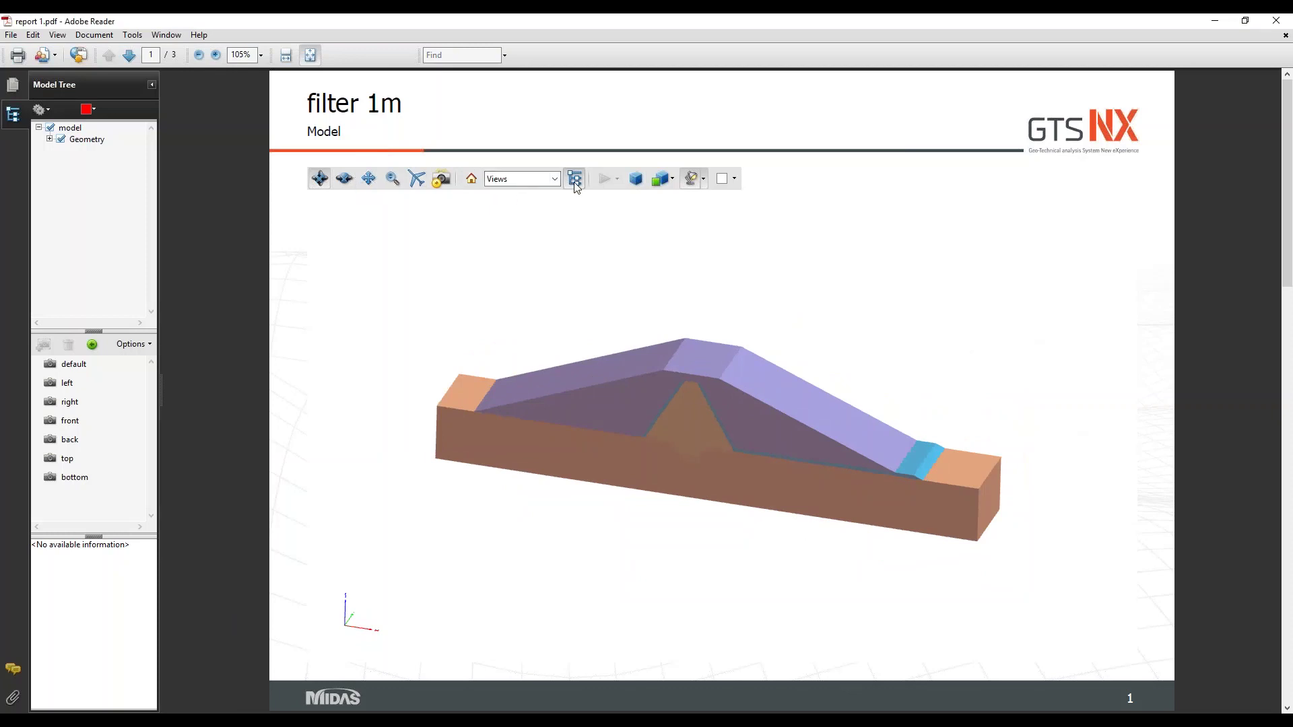
{"action": "left_click", "coordinate": [733, 179]}
{"action": "left_click", "coordinate": [680, 183]}
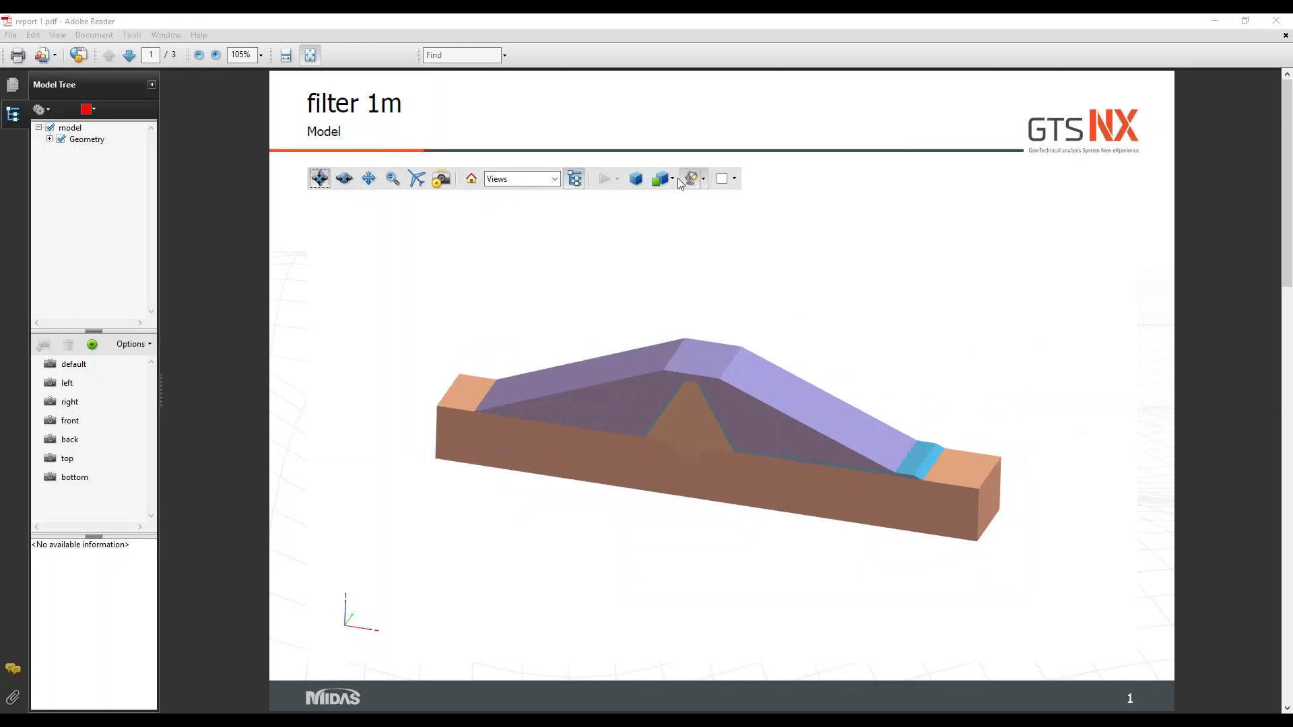
{"action": "left_click", "coordinate": [673, 180]}
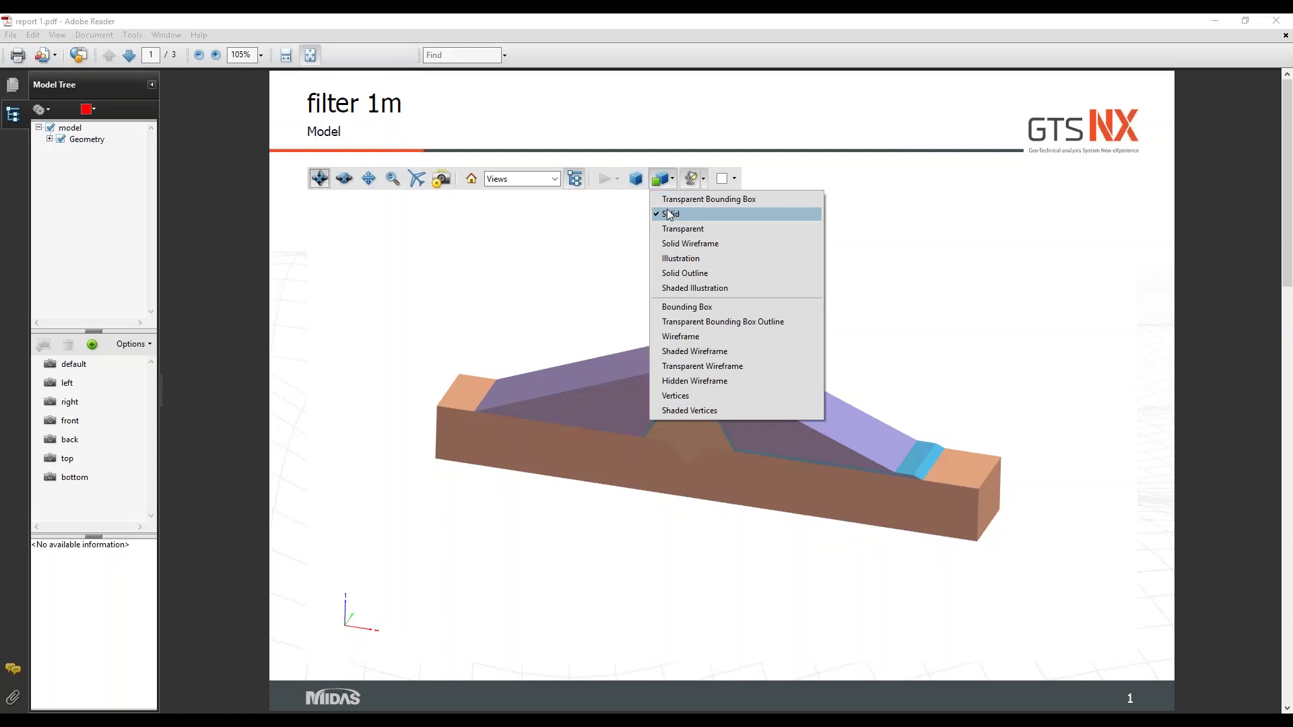
{"action": "left_click", "coordinate": [629, 225]}
{"action": "left_click", "coordinate": [700, 178]}
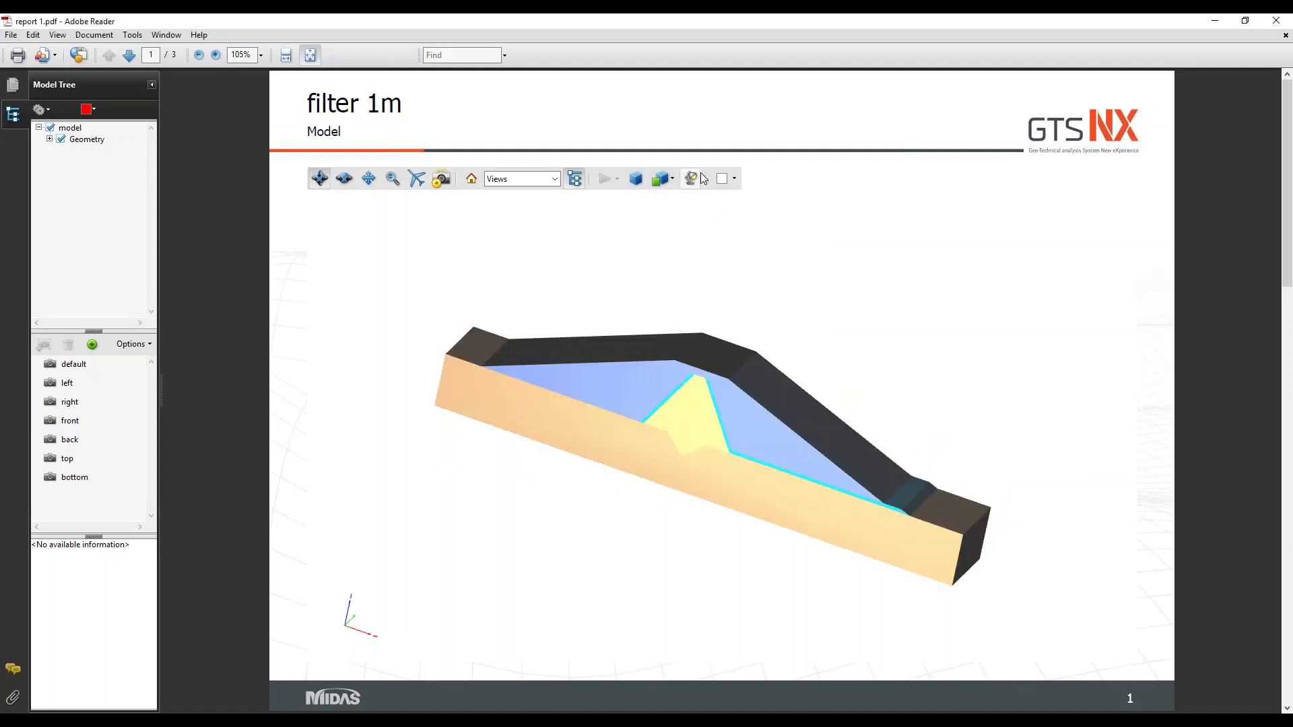
{"action": "left_click", "coordinate": [702, 179]}
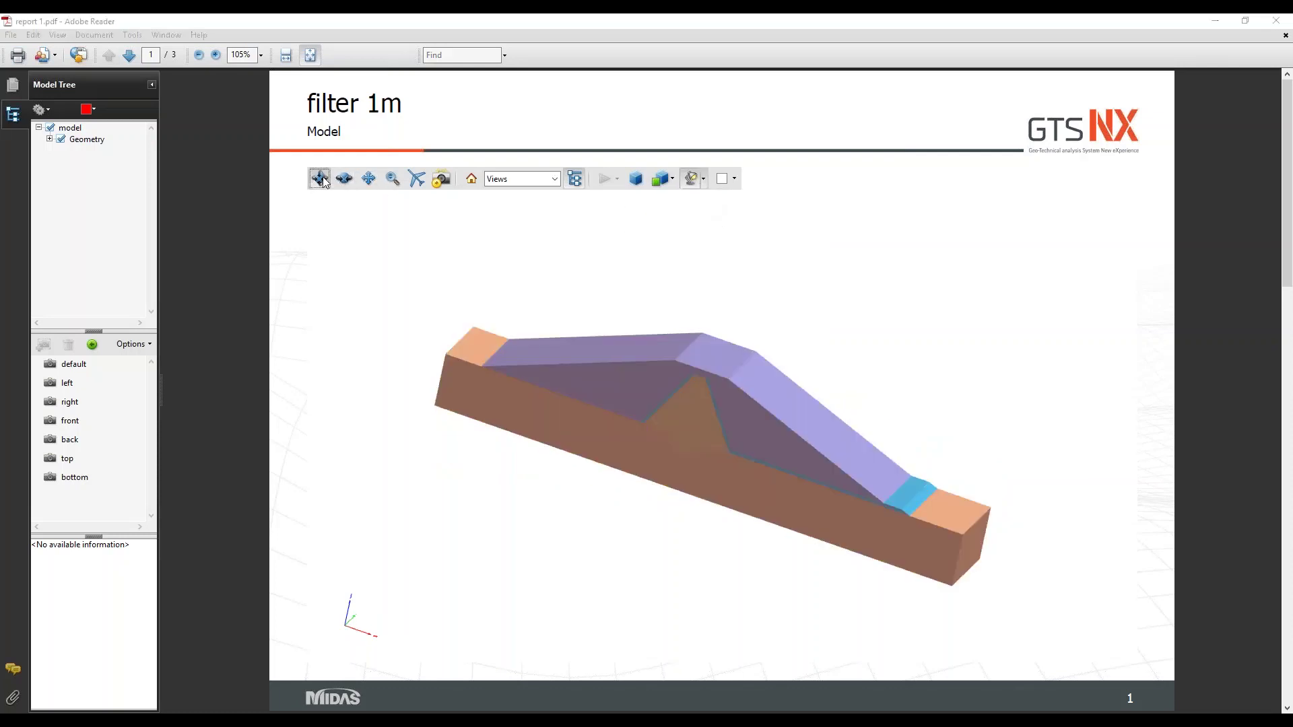
{"action": "right_click", "coordinate": [418, 280]}
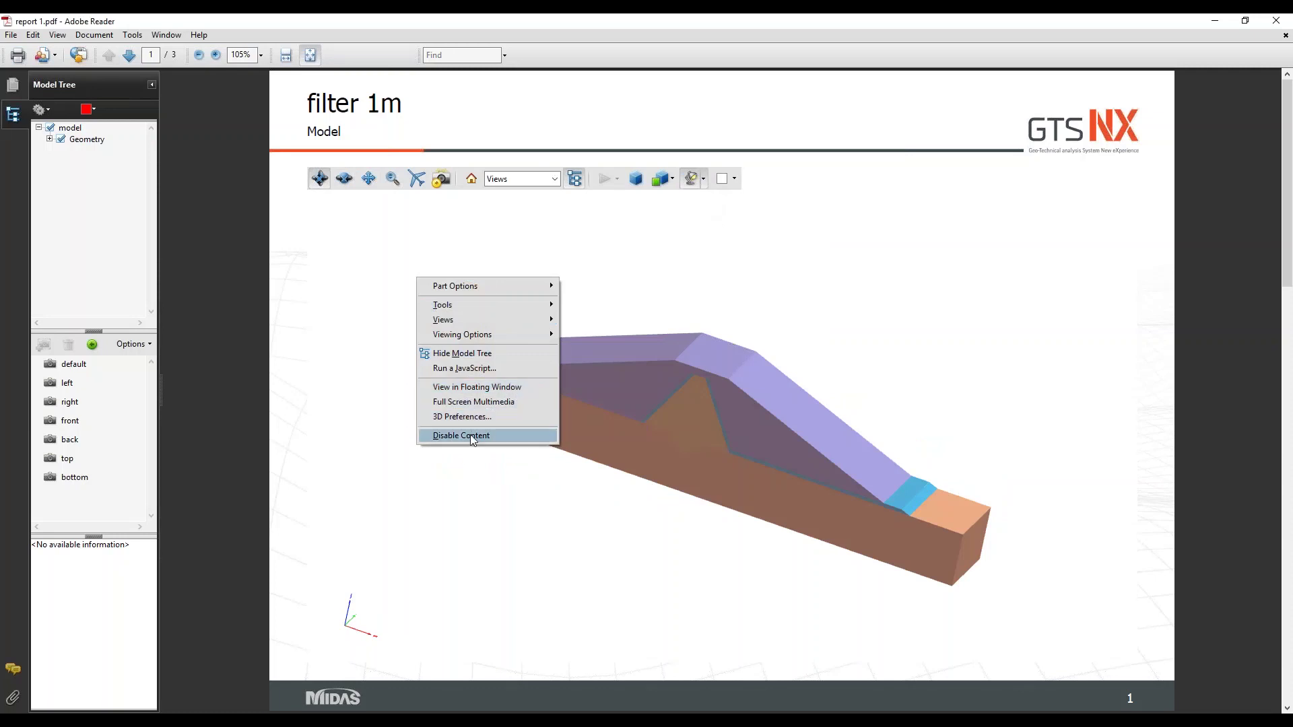
{"action": "mouse_move", "coordinate": [459, 304]}
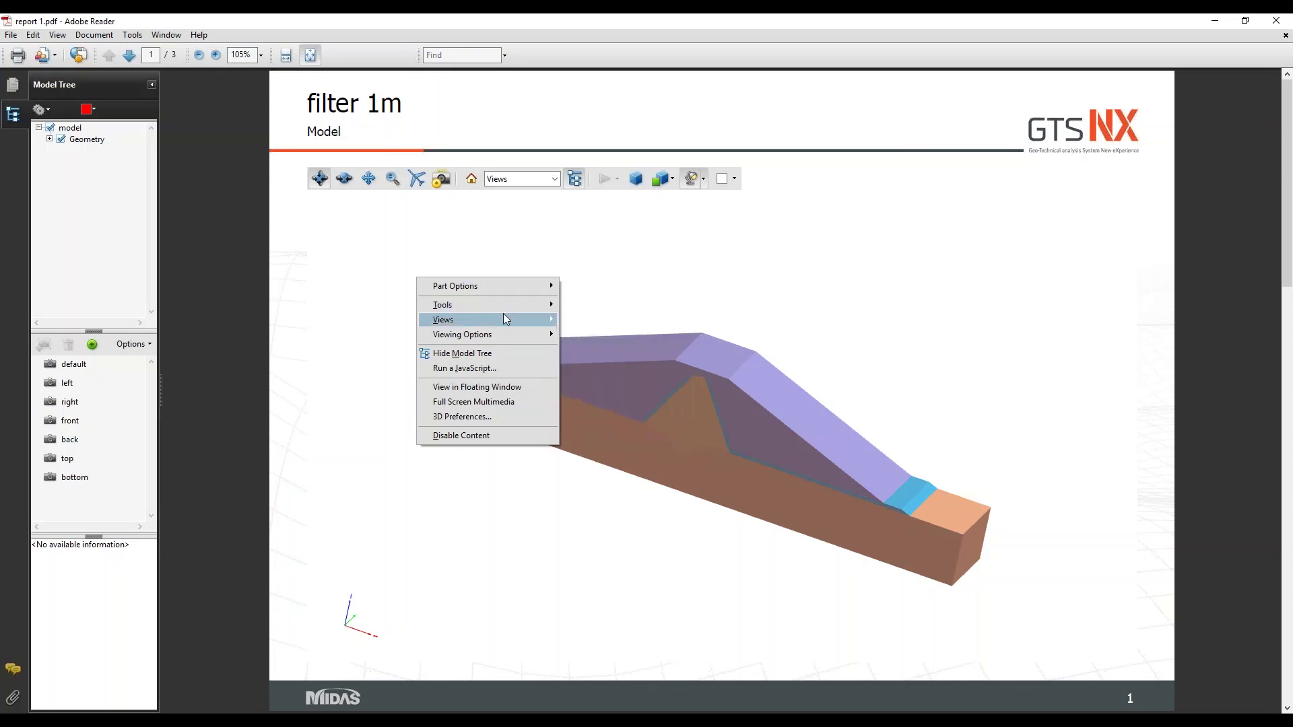
{"action": "mouse_move", "coordinate": [509, 292]}
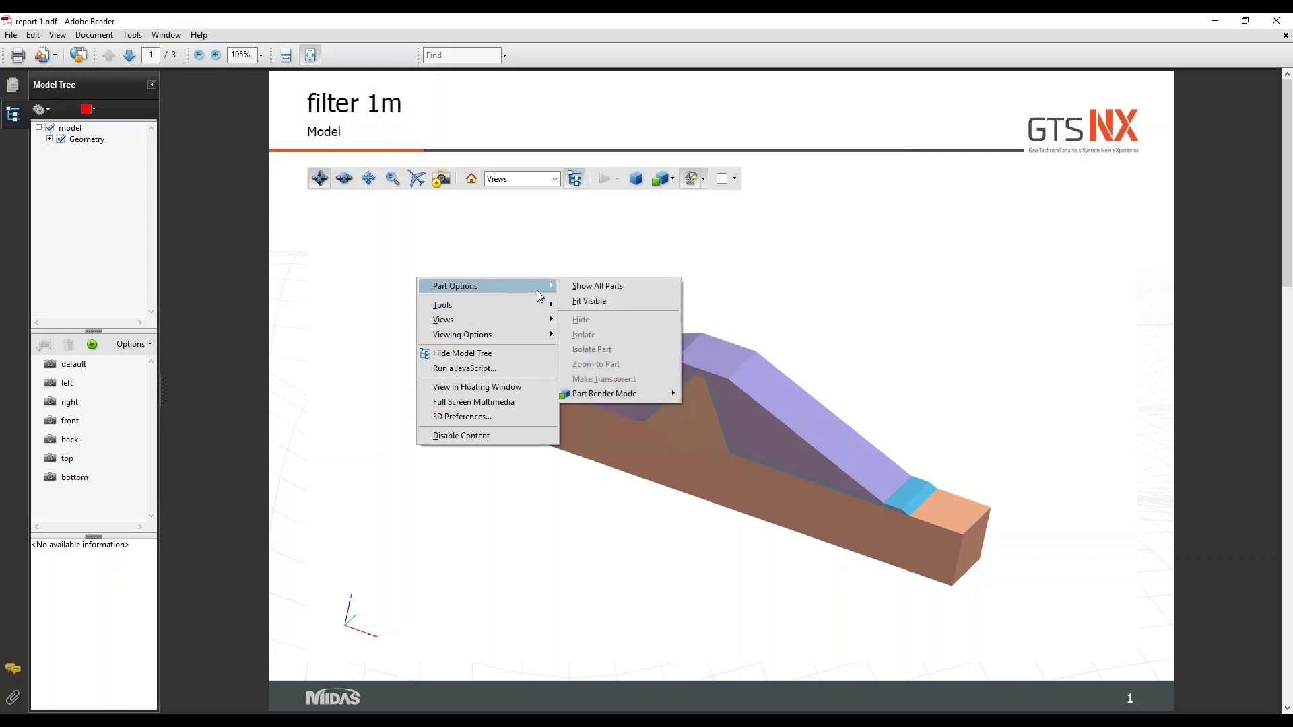
{"action": "mouse_move", "coordinate": [519, 326]}
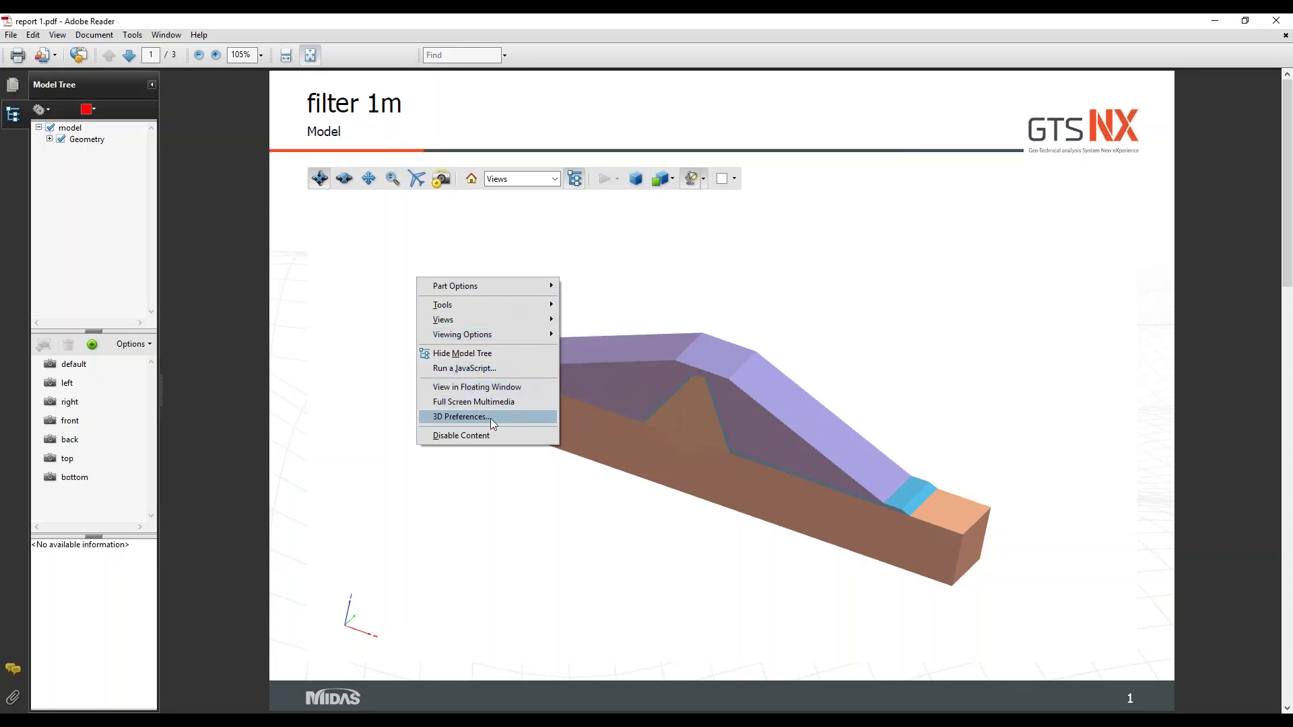
{"action": "left_click", "coordinate": [1242, 295]}
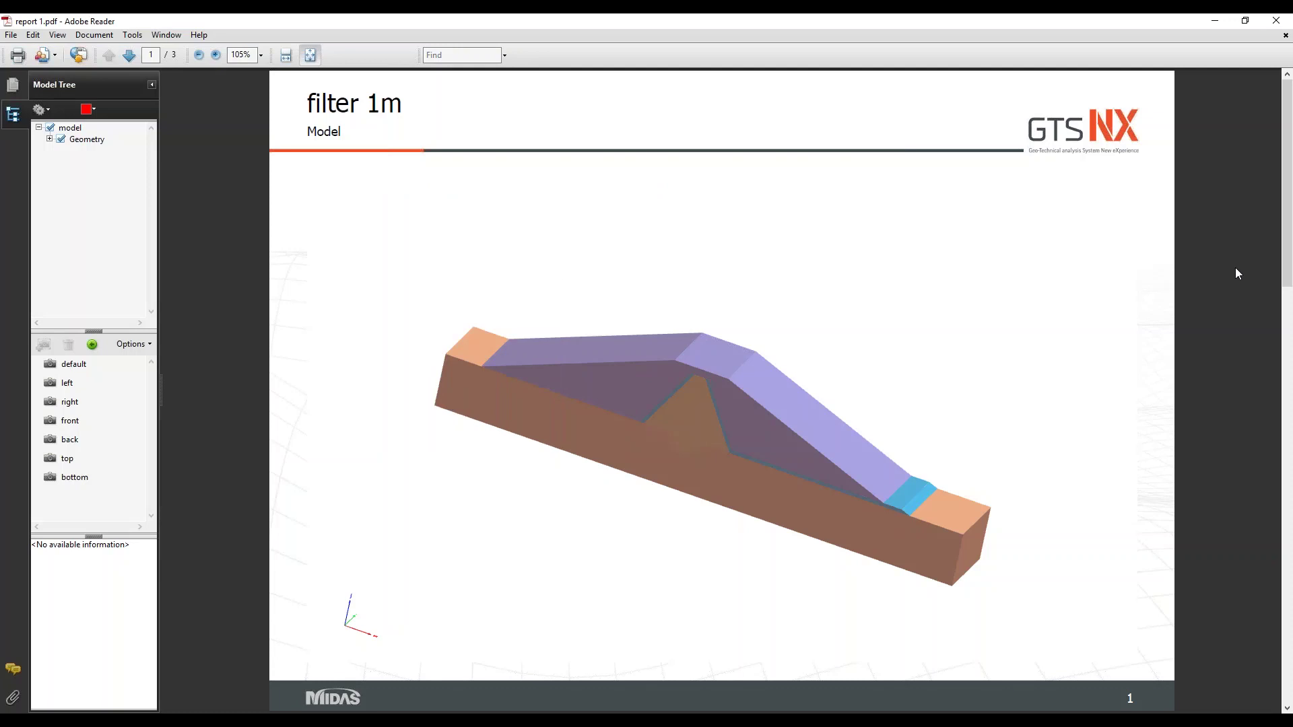
Step: Activate the 3D mesh model on page 2 of the report and rotate and zoom it to inspect the dam mesh from several sides
{"action": "scroll", "coordinate": [1204, 220], "scroll_direction": "down", "scroll_amount": 5}
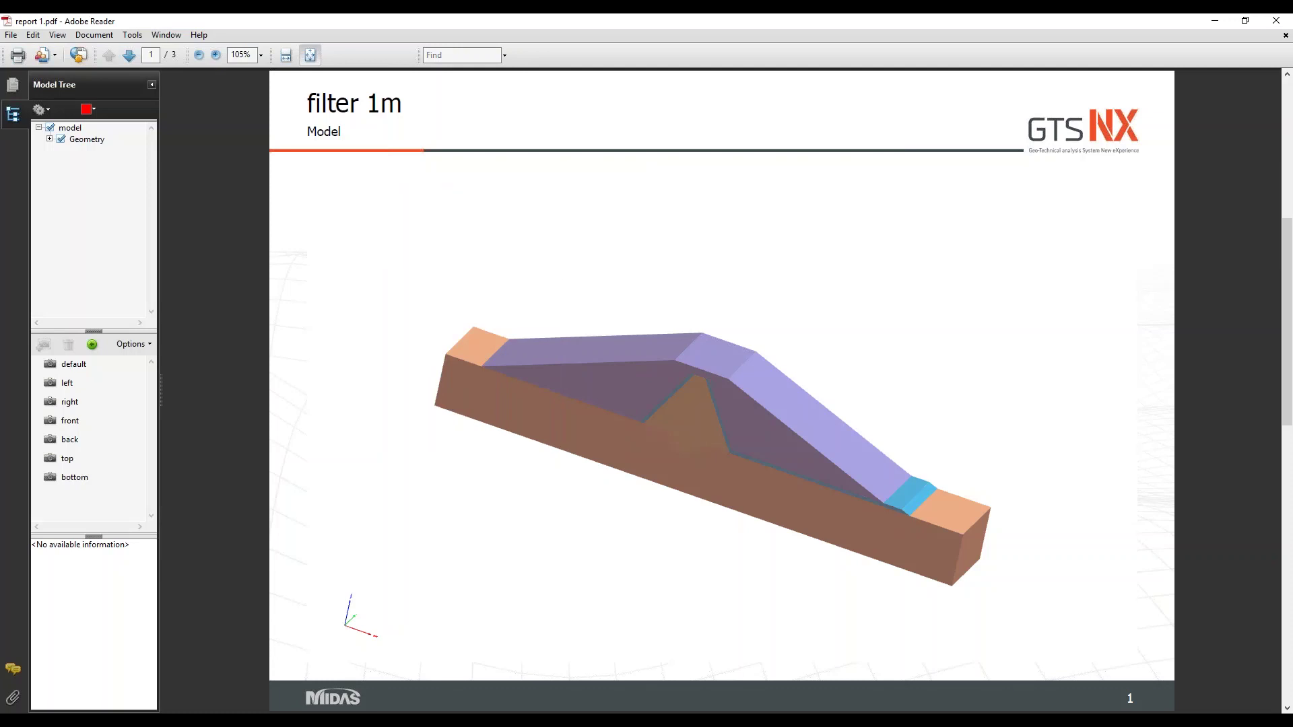
{"action": "left_click", "coordinate": [754, 457]}
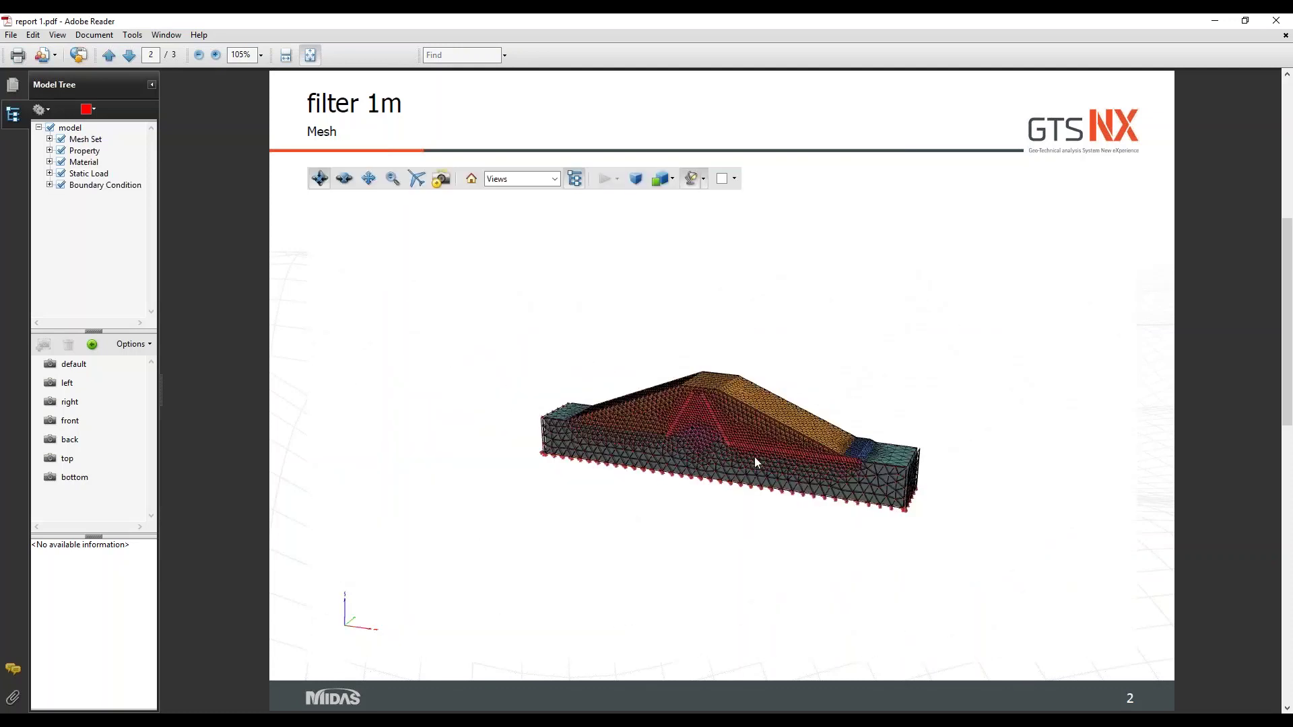
{"action": "scroll", "coordinate": [712, 476], "scroll_direction": "up", "scroll_amount": 3}
{"action": "left_click_drag", "start_coordinate": [663, 470], "coordinate": [705, 506]}
{"action": "left_click", "coordinate": [683, 401]}
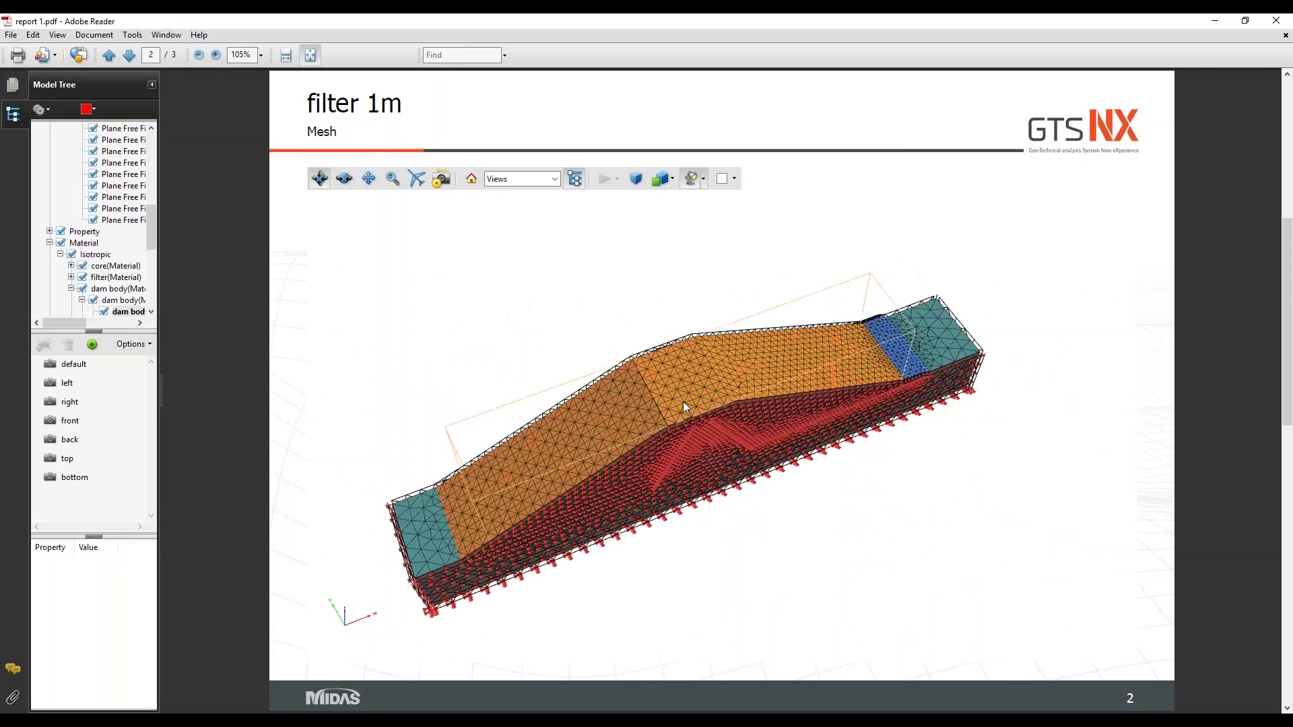
{"action": "left_click_drag", "start_coordinate": [709, 422], "coordinate": [930, 366]}
{"action": "scroll", "coordinate": [628, 419], "scroll_direction": "up", "scroll_amount": 3}
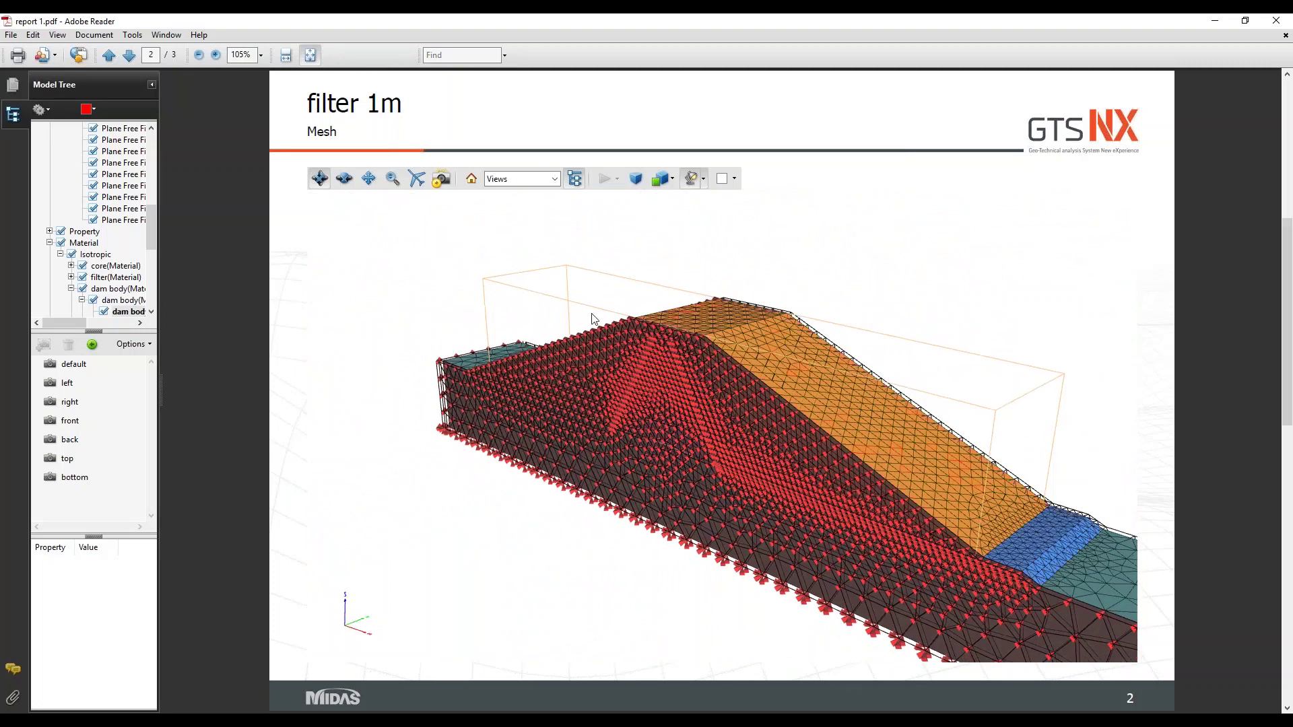
{"action": "left_click_drag", "start_coordinate": [560, 337], "coordinate": [778, 362]}
{"action": "scroll", "coordinate": [757, 403], "scroll_direction": "up", "scroll_amount": 2}
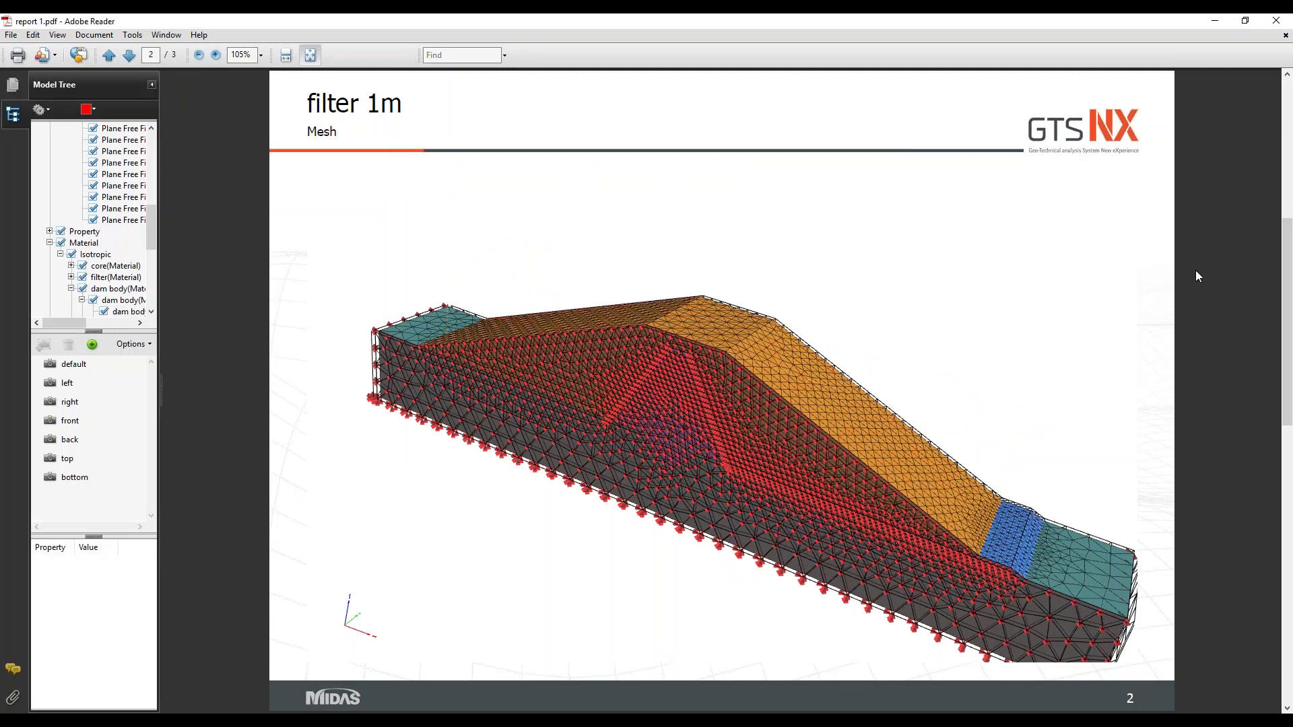
Step: Go to the MAX TX RELATIVE TRANSLATION (V) contour on page 3 of the report
{"action": "scroll", "coordinate": [1196, 276], "scroll_direction": "down", "scroll_amount": 2}
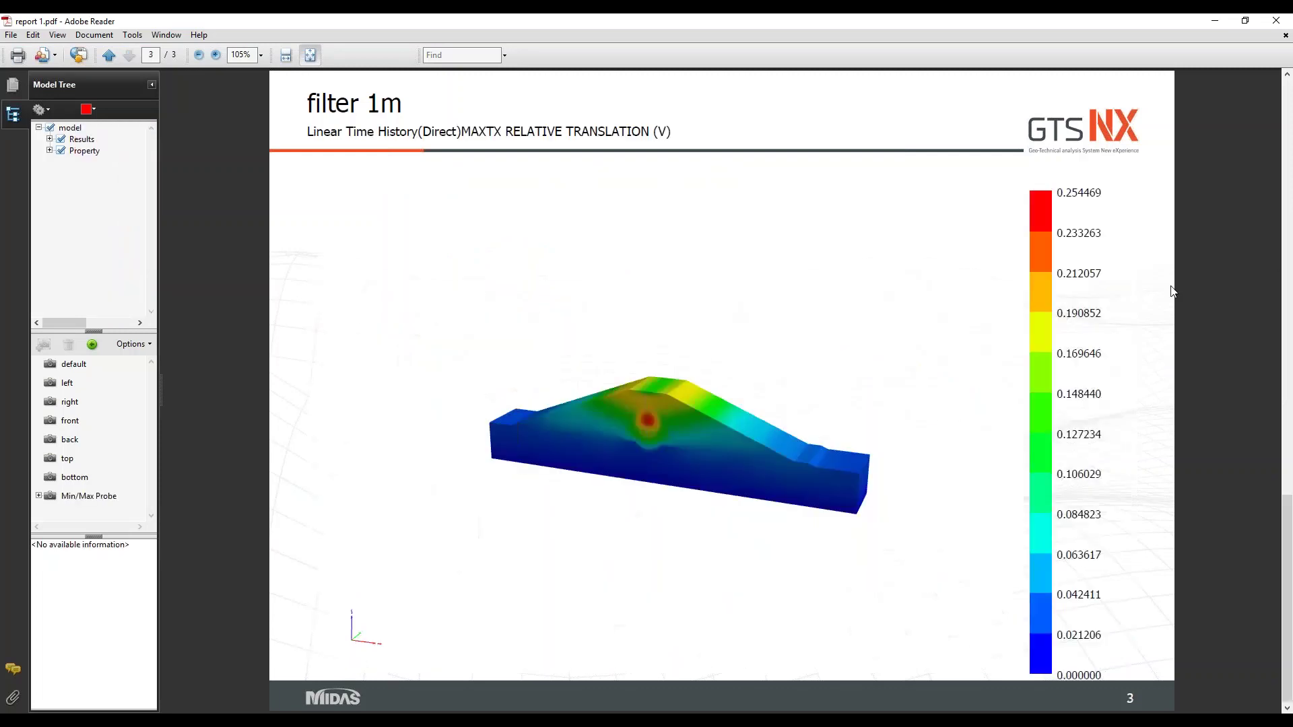